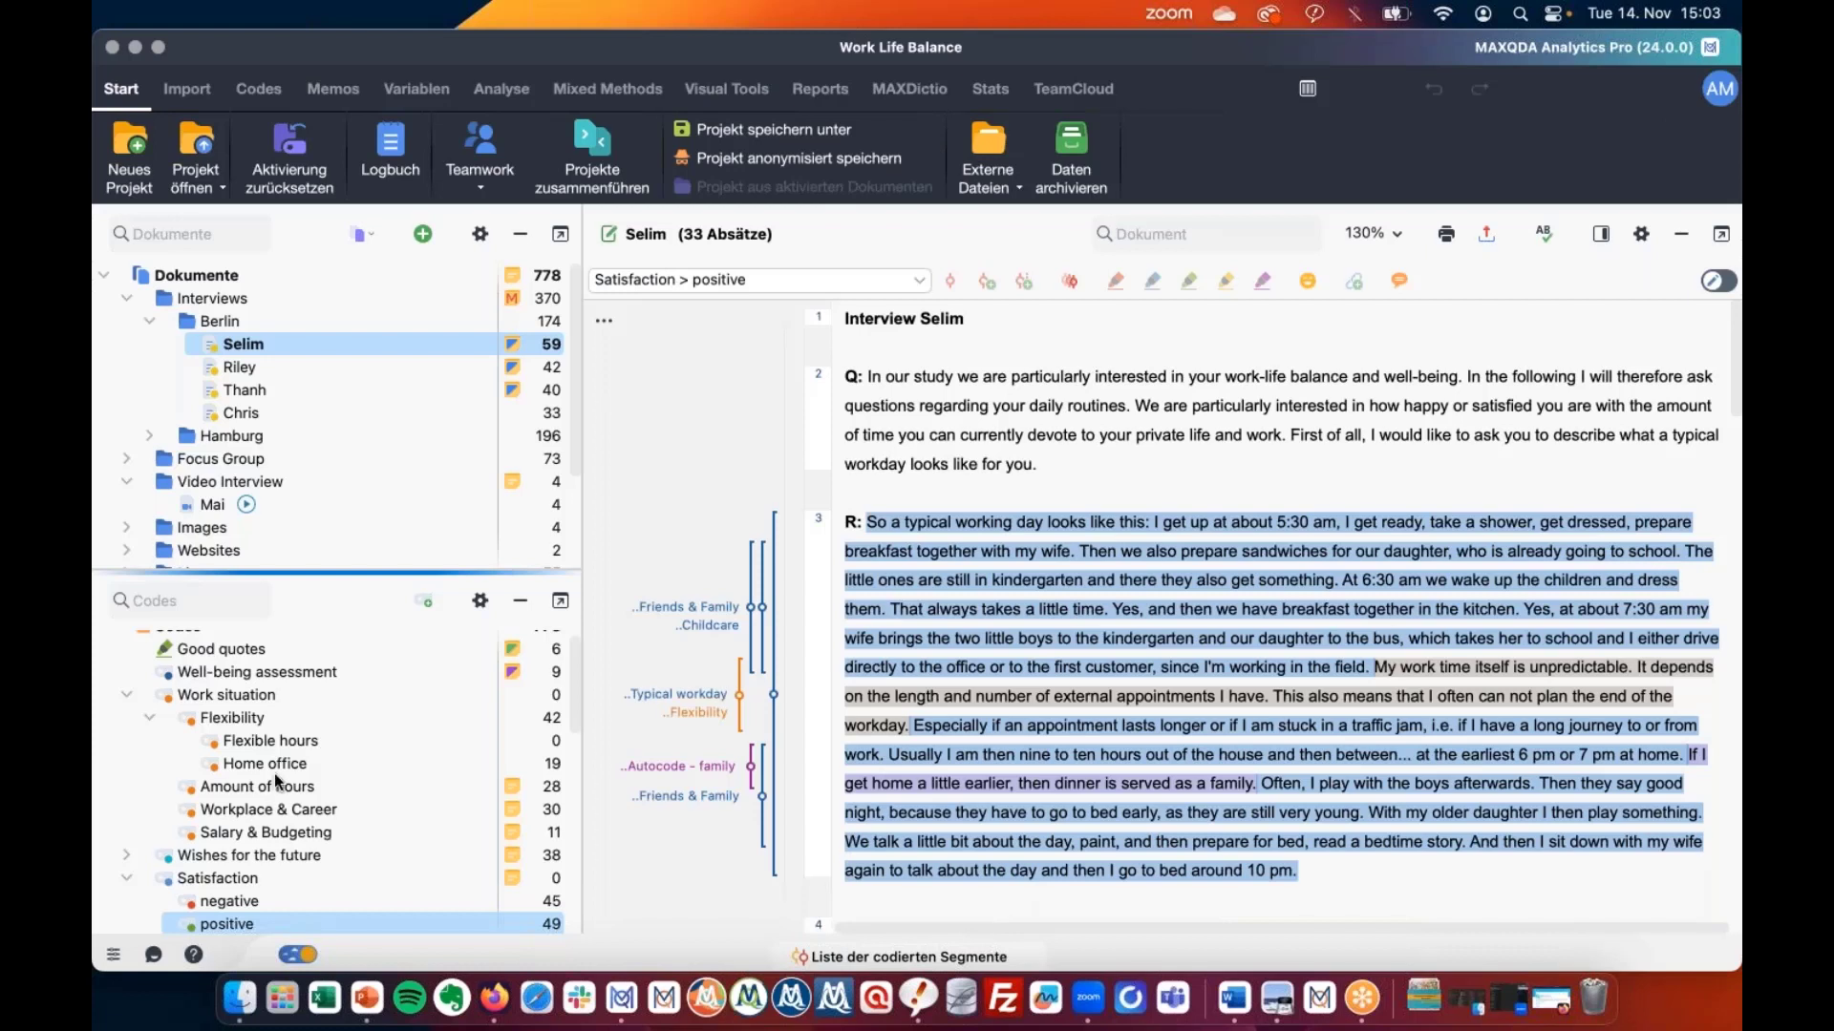
Change the interface language under Oberfläche to English and save the settings.
left_click(114, 957)
left_click(594, 300)
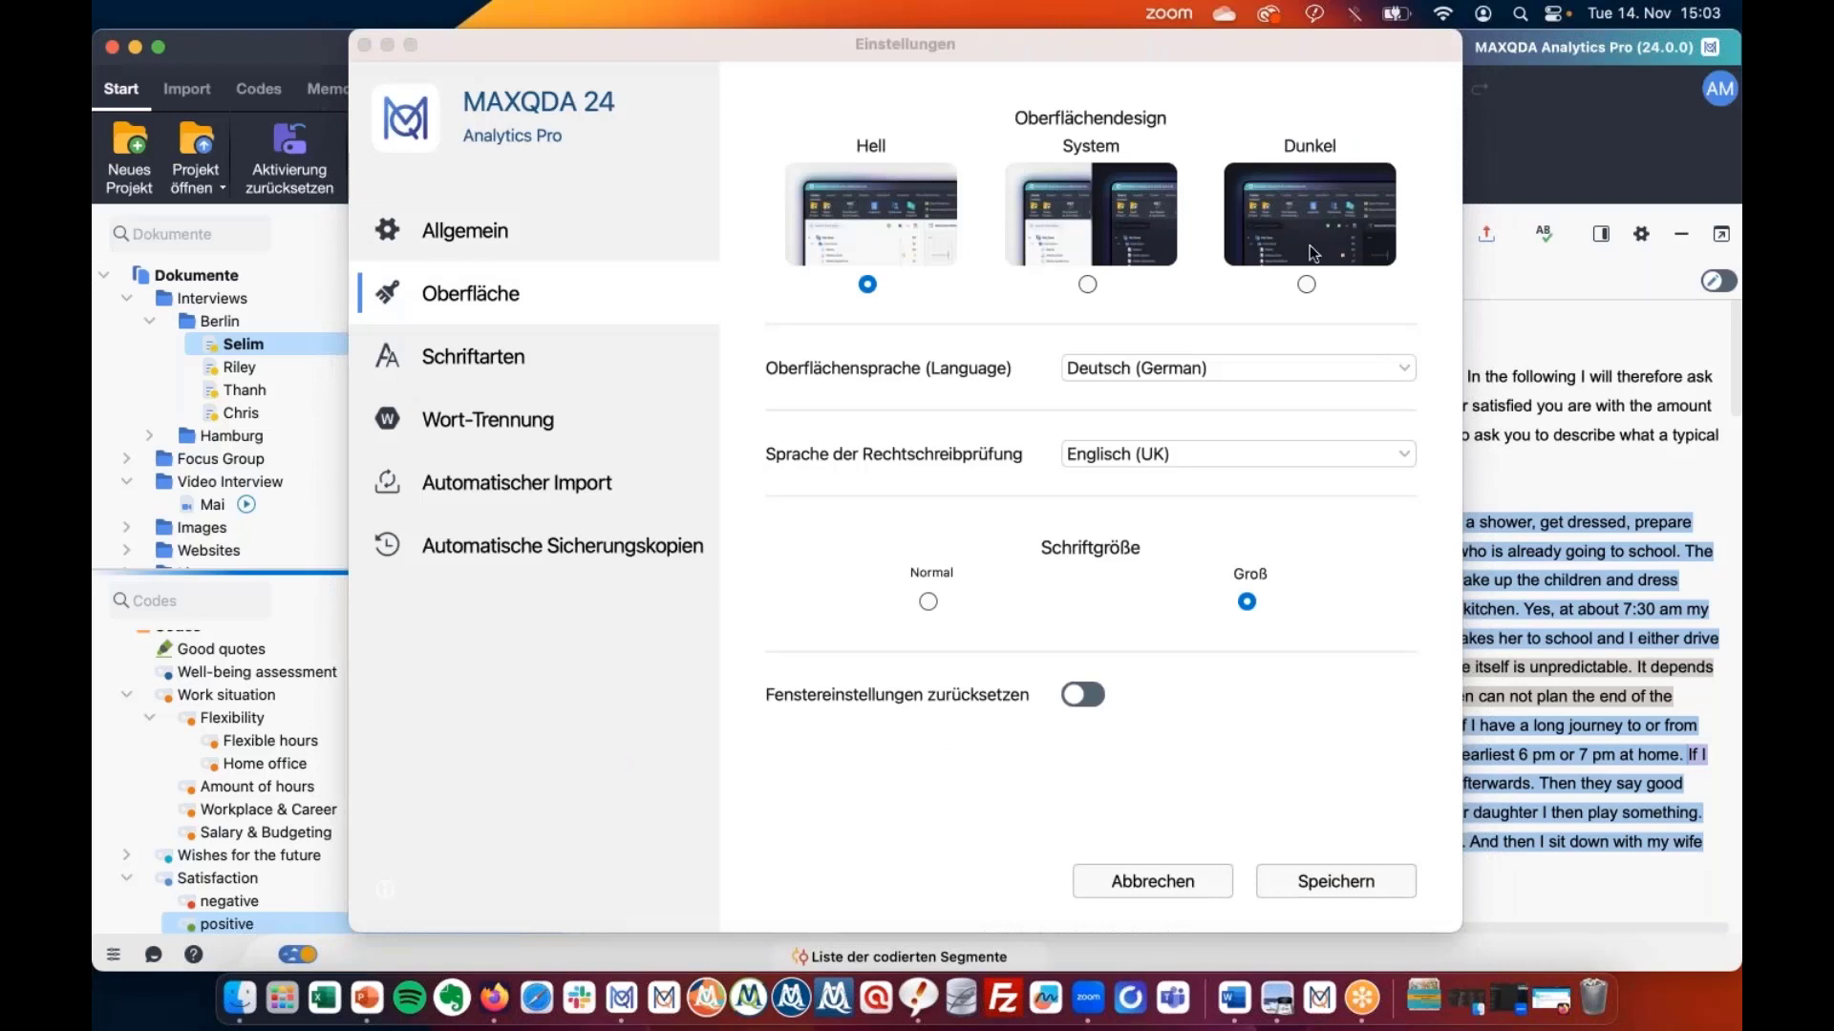
left_click(1164, 377)
left_click(1166, 390)
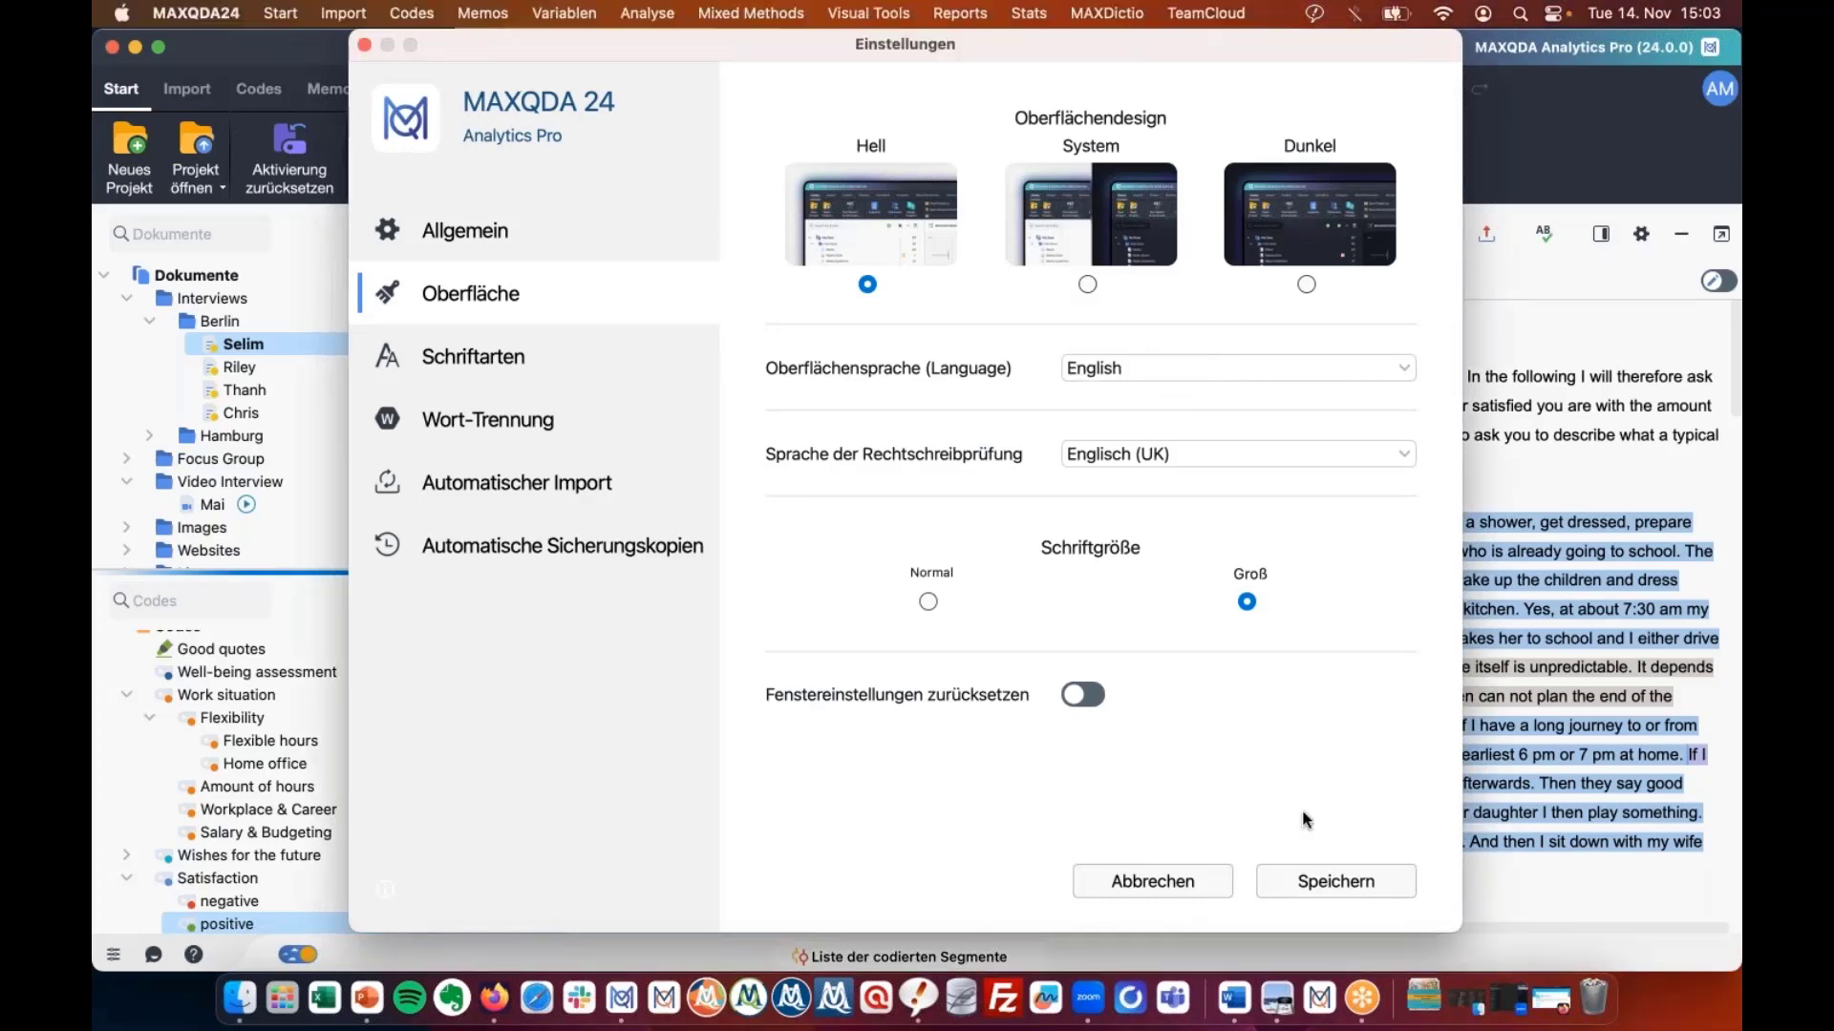
left_click(1316, 873)
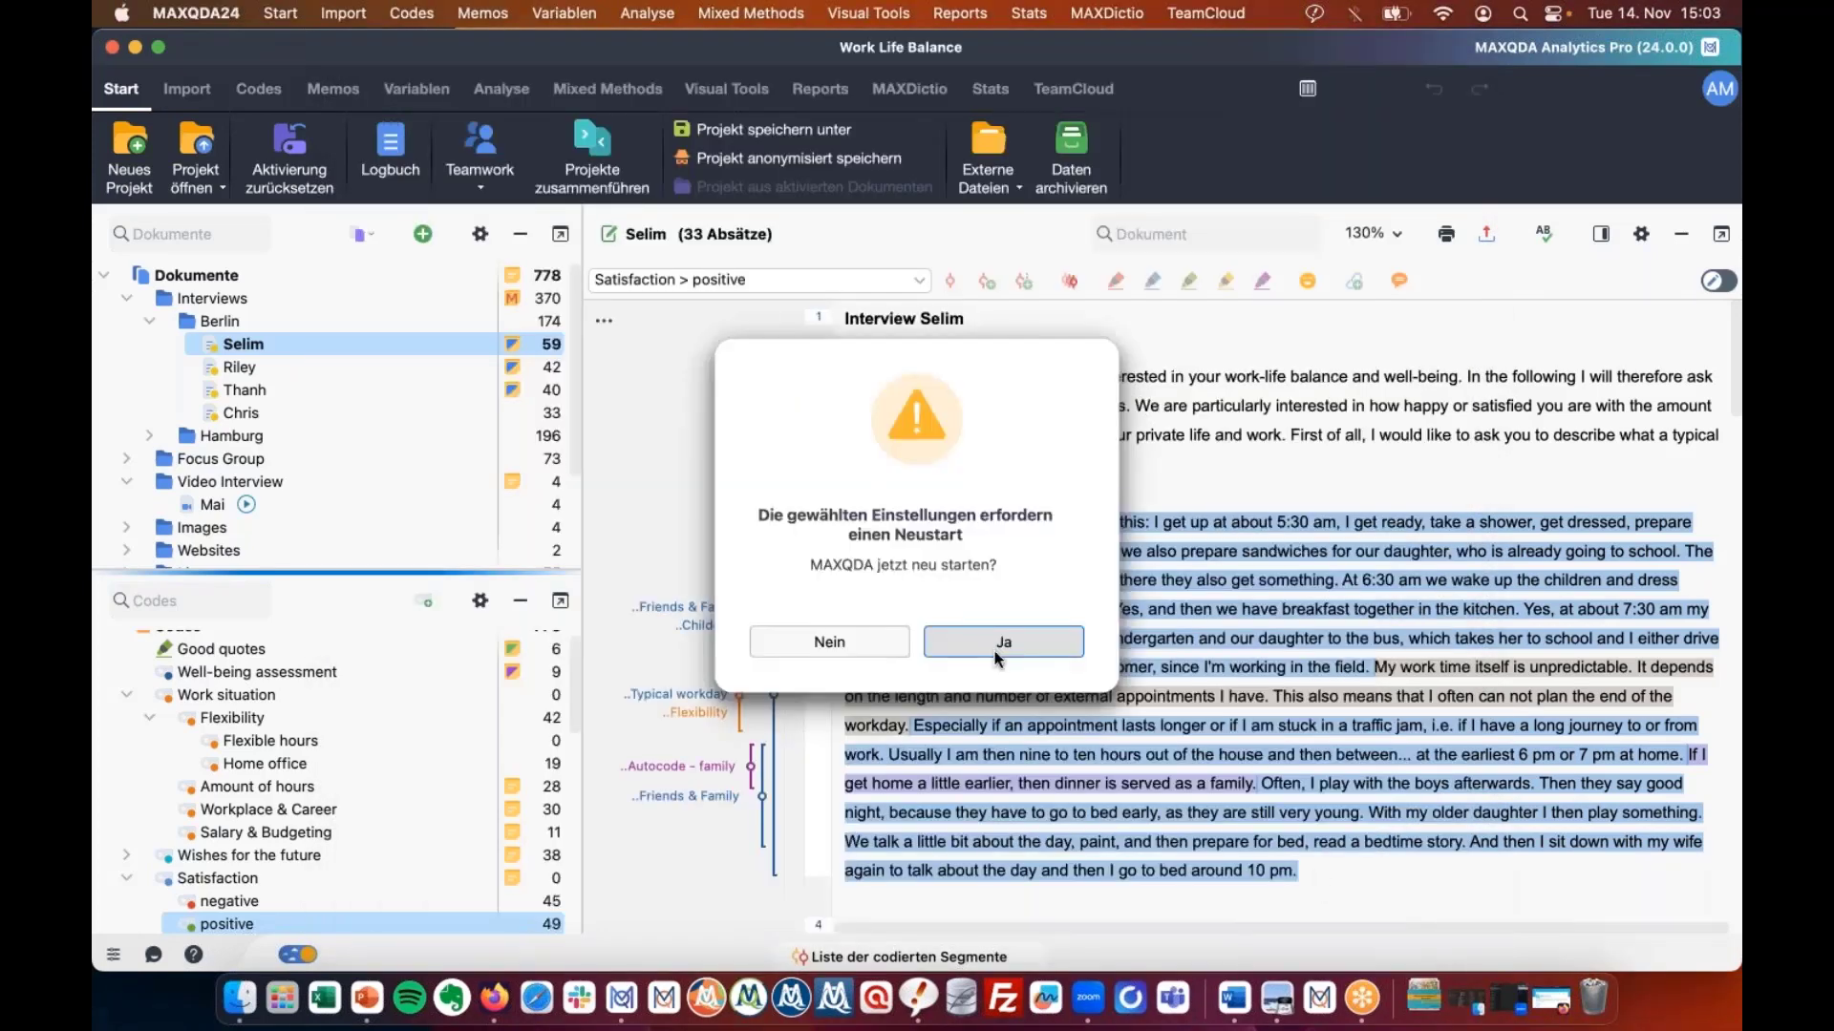
Restart MAXQDA in English and show the recent projects list from Open Project.
left_click(994, 650)
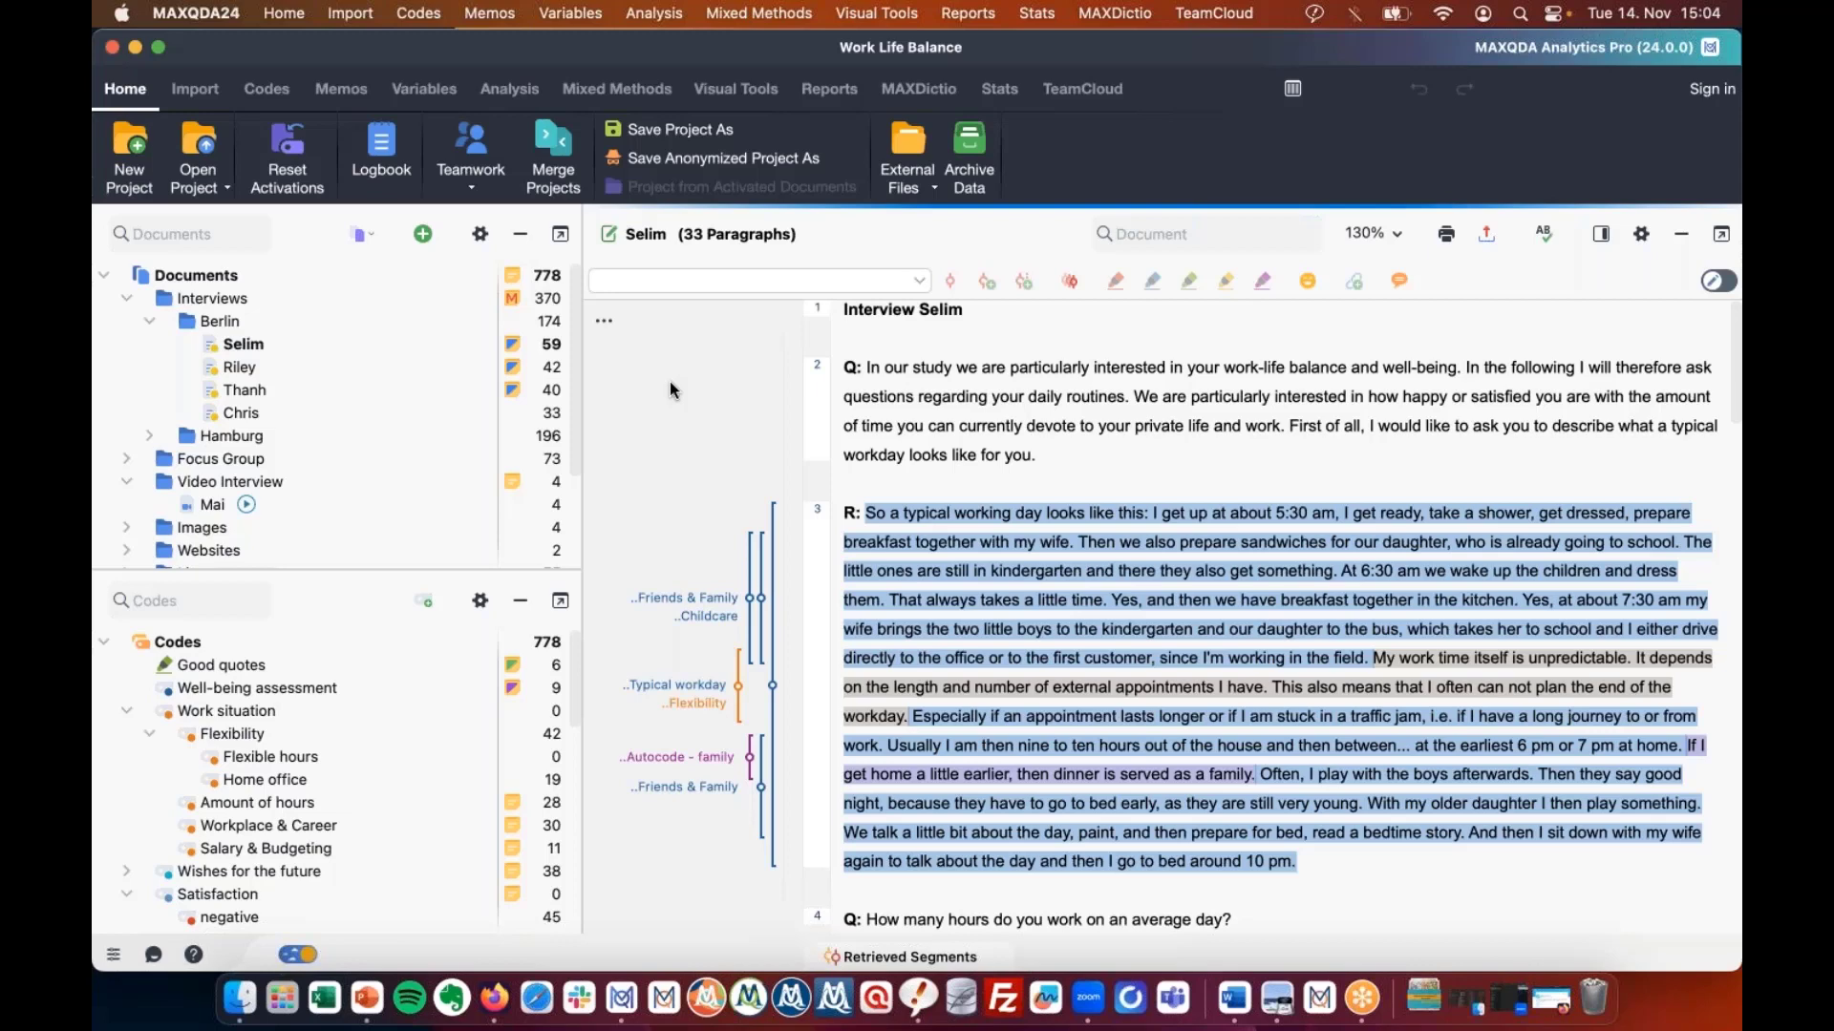
left_click(210, 183)
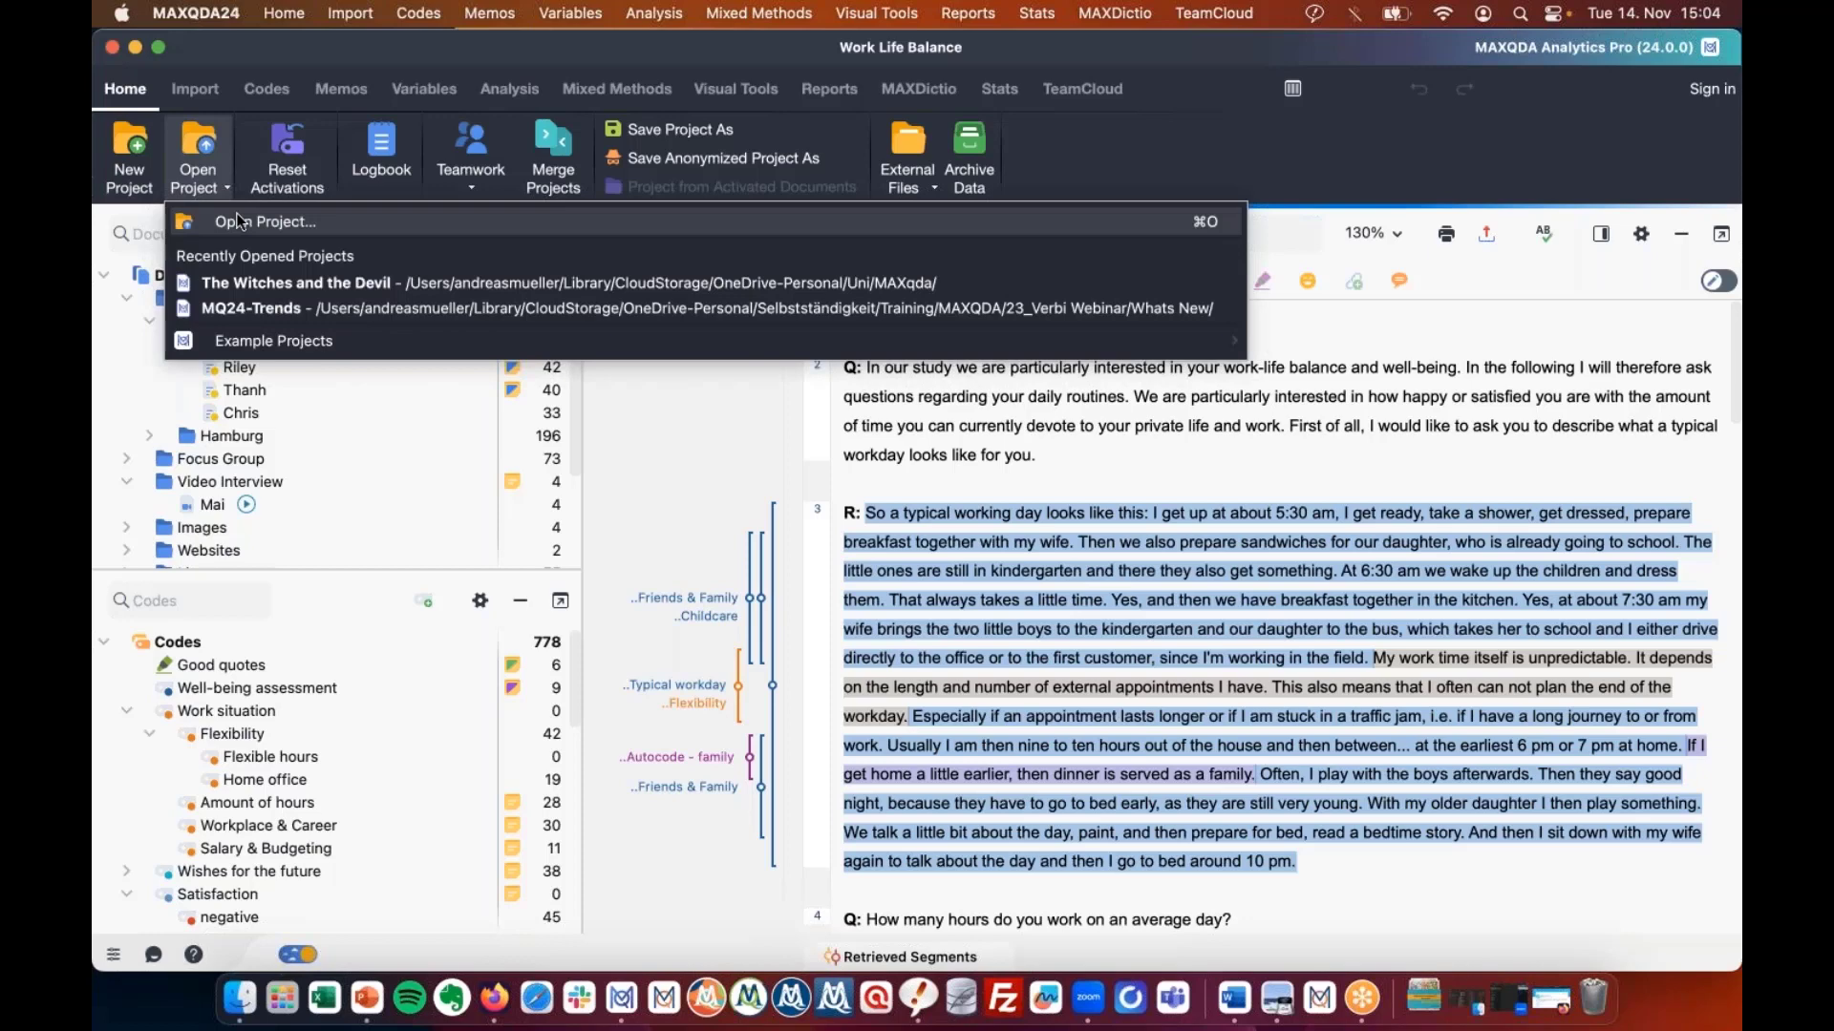
left_click(238, 221)
left_click(1054, 560)
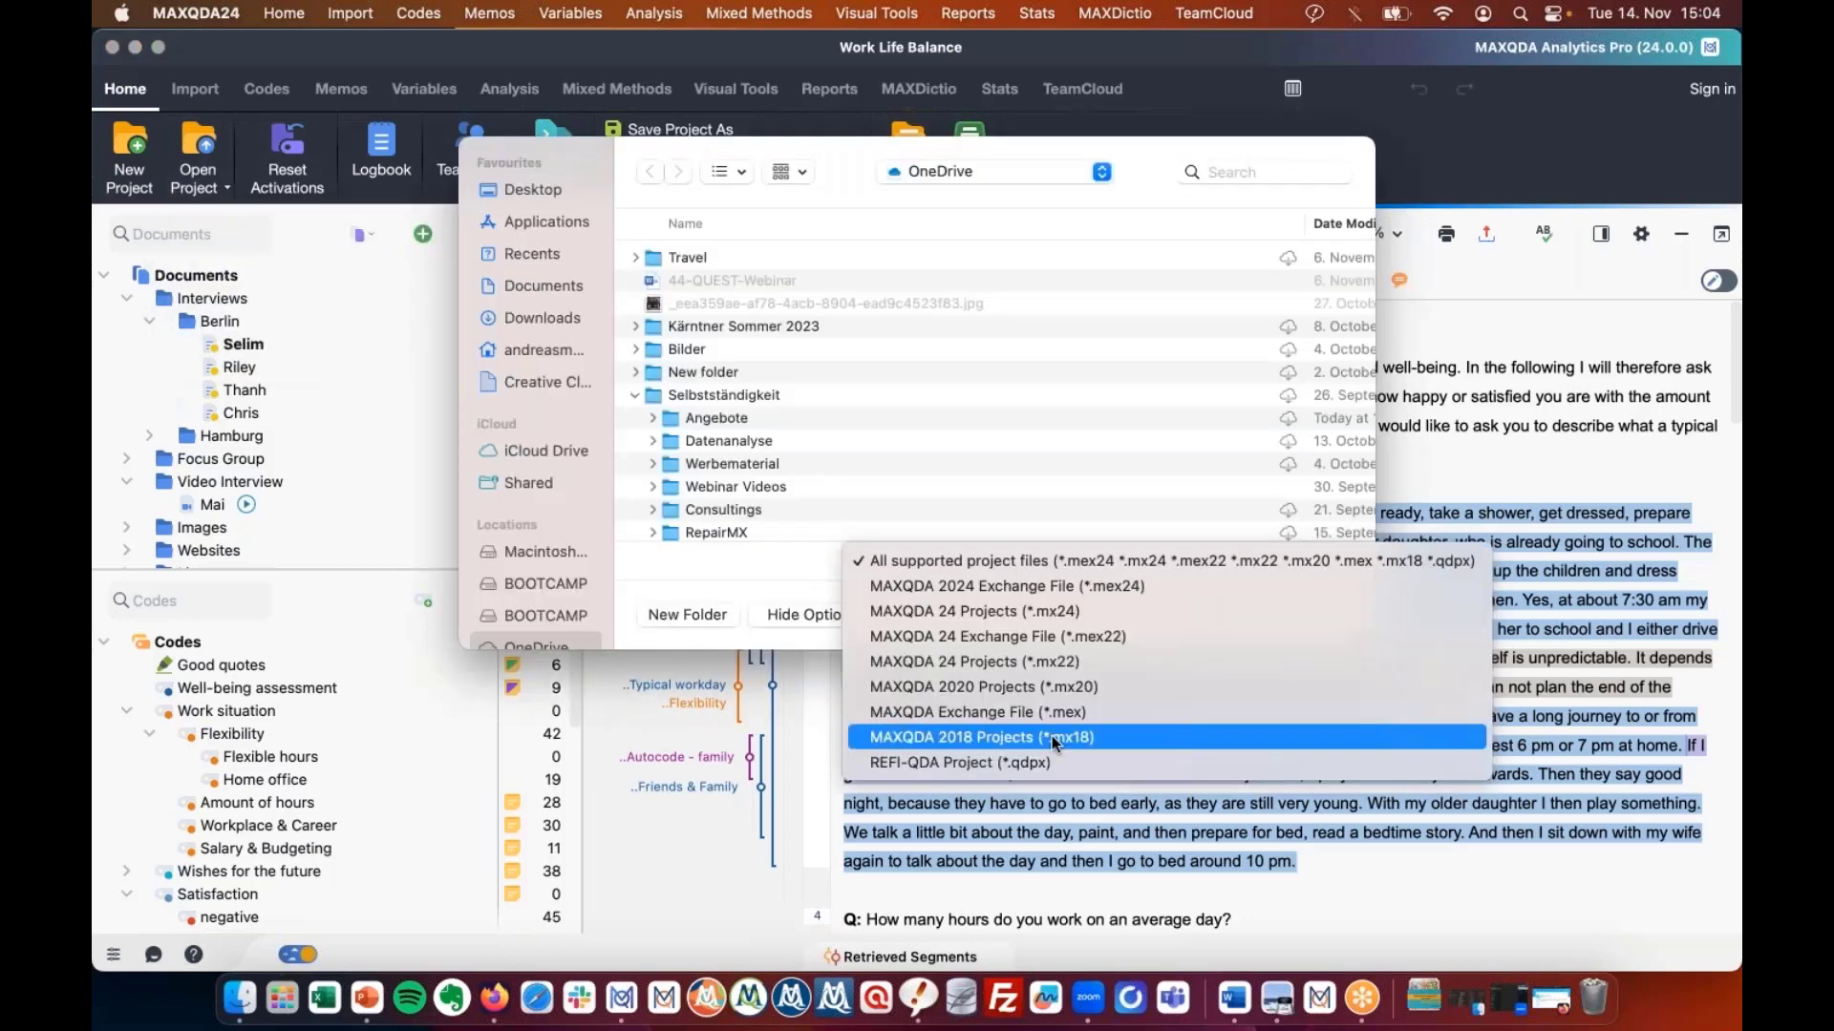
left_click(1202, 620)
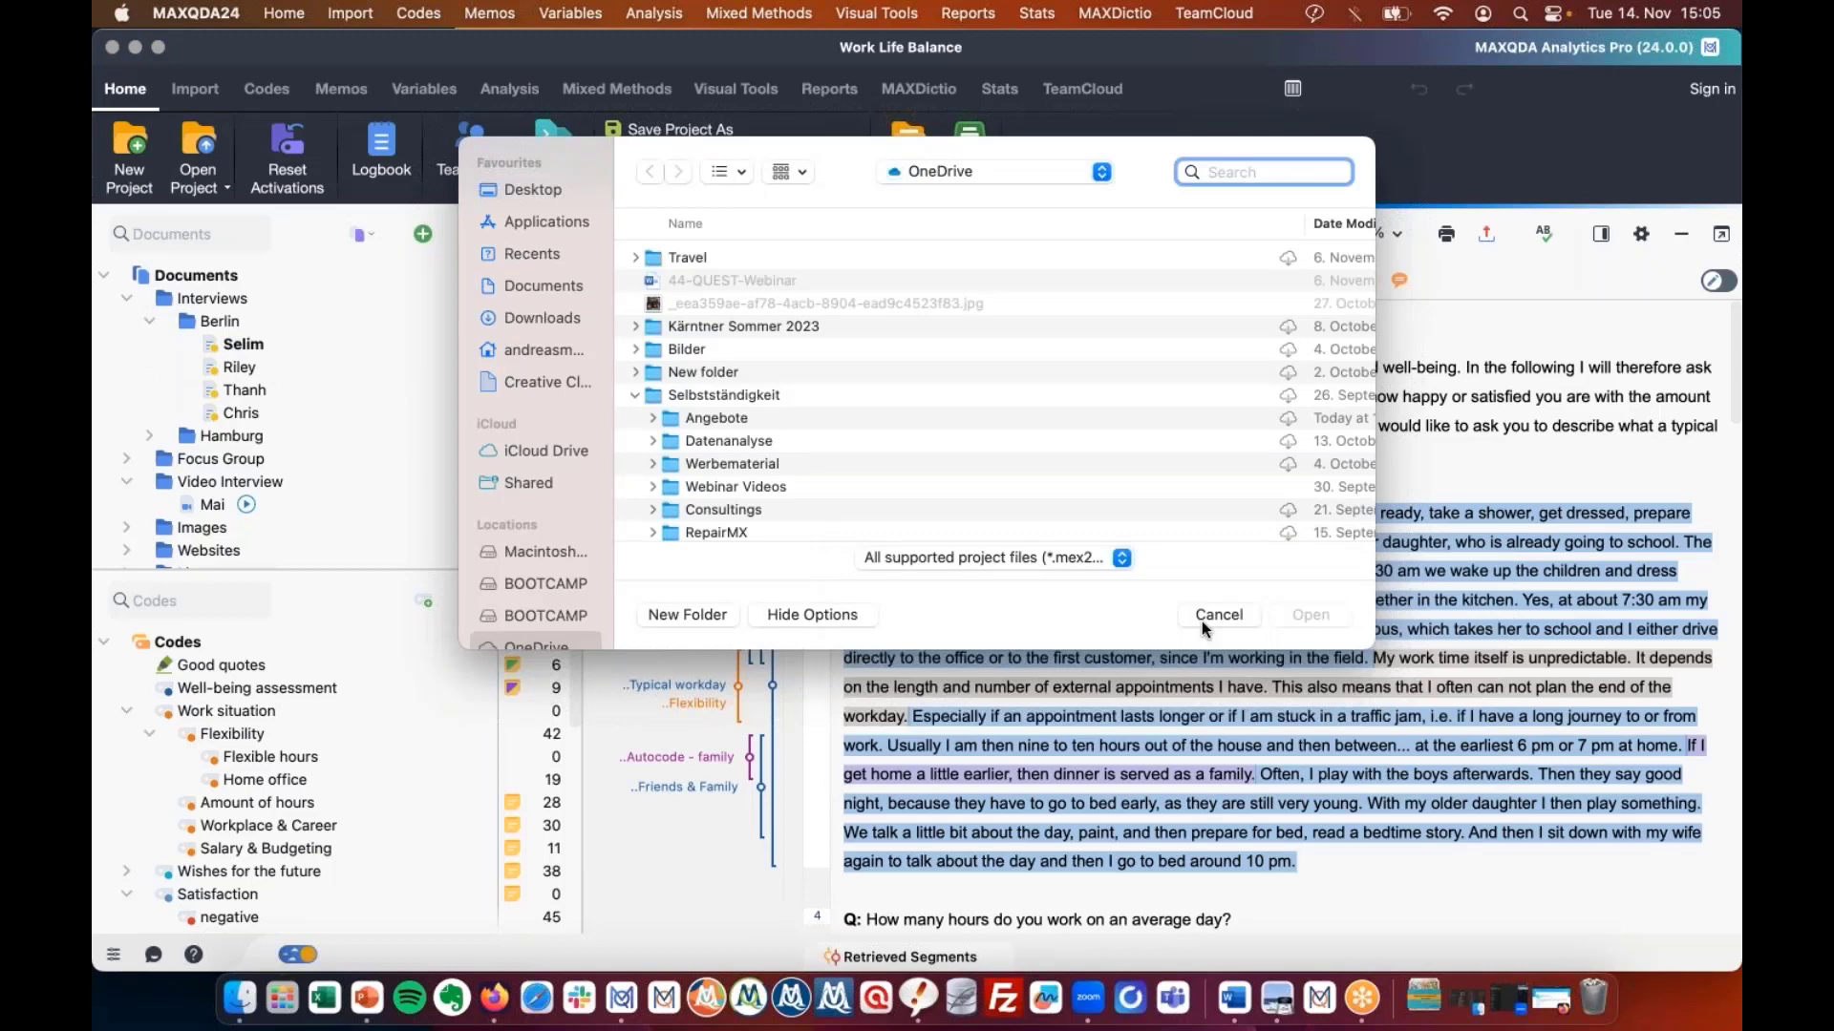
left_click(1218, 615)
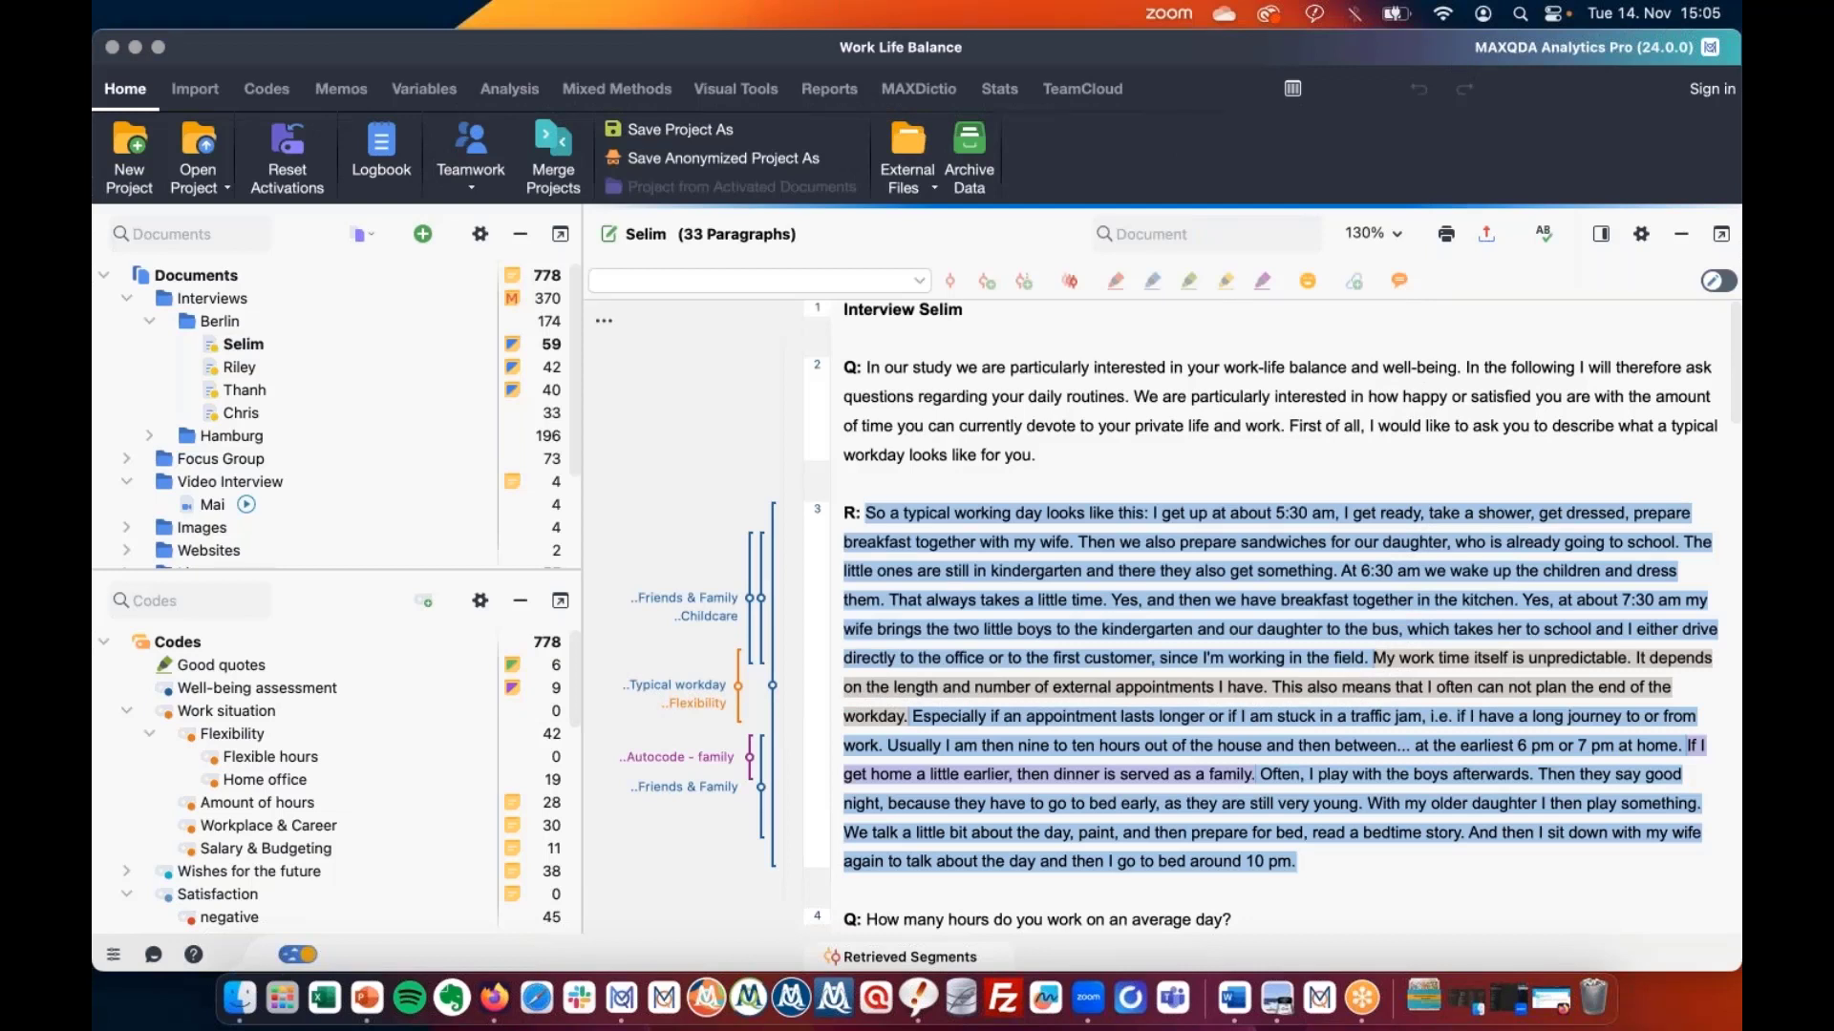
Collapse and restore the Code System, then open and minimise the Retrieved Segments window twice.
left_click(521, 601)
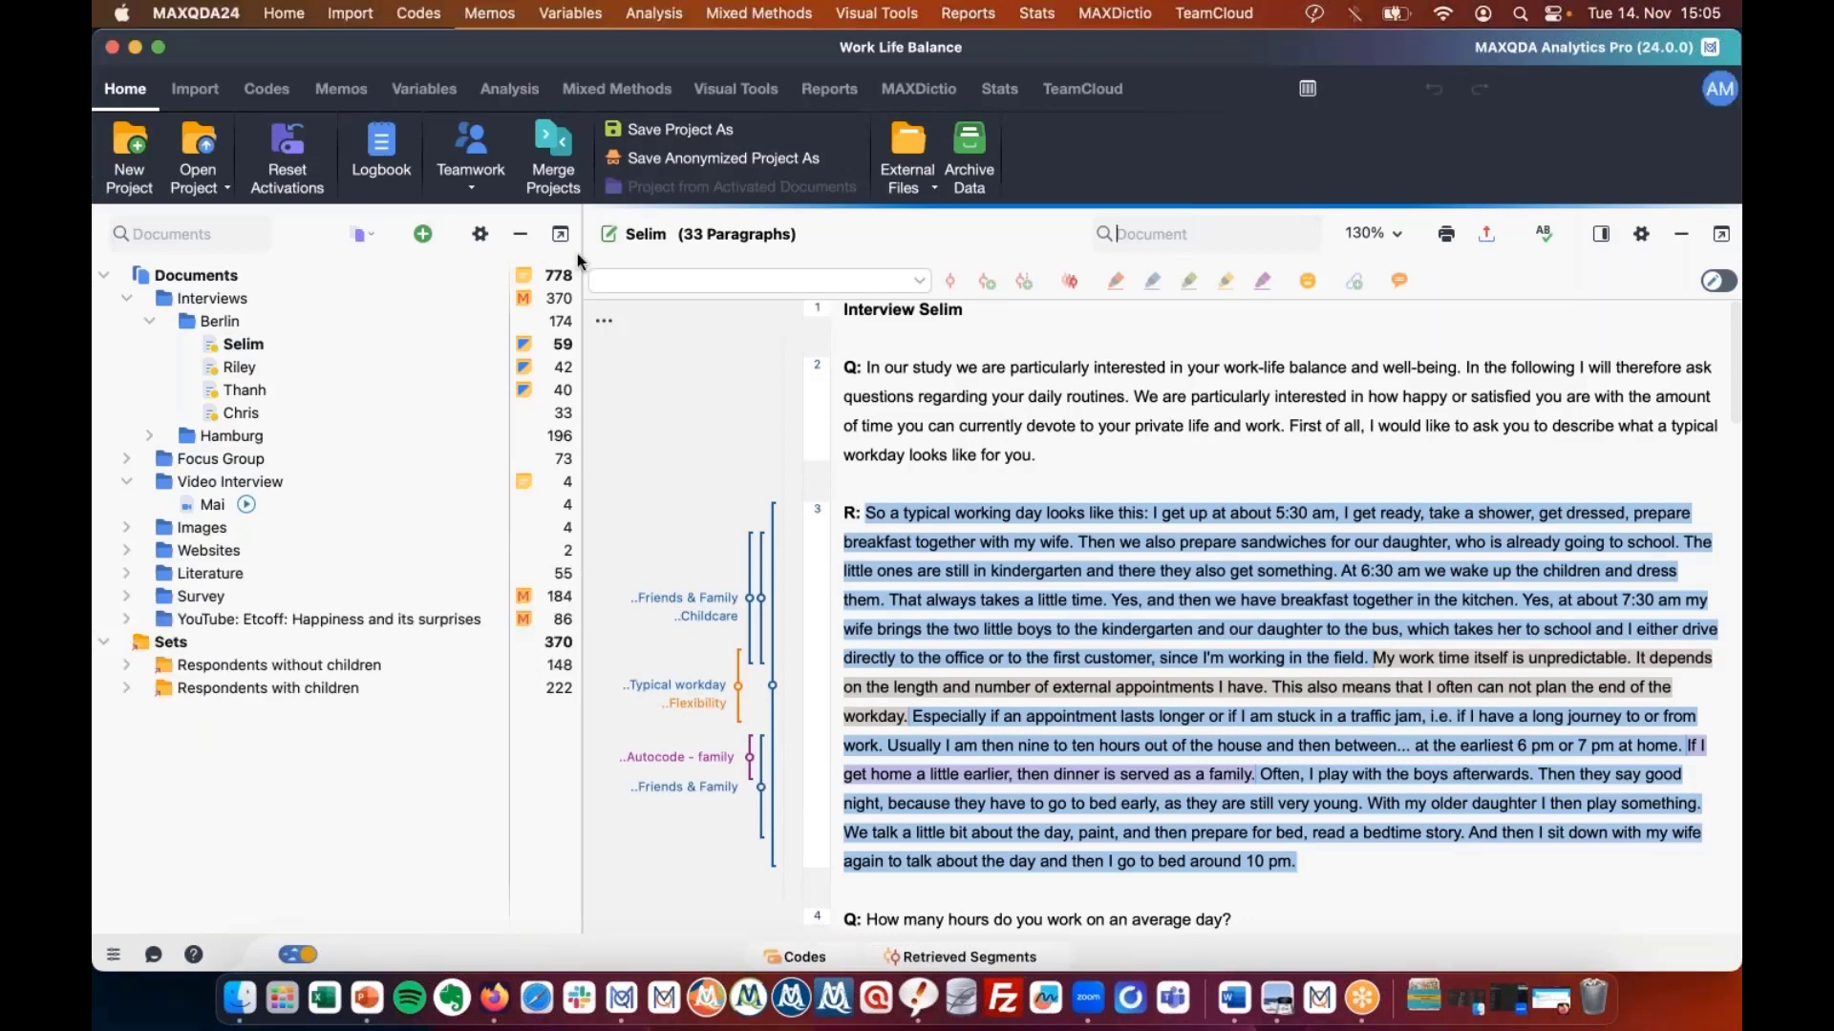
left_click(817, 955)
left_click(892, 954)
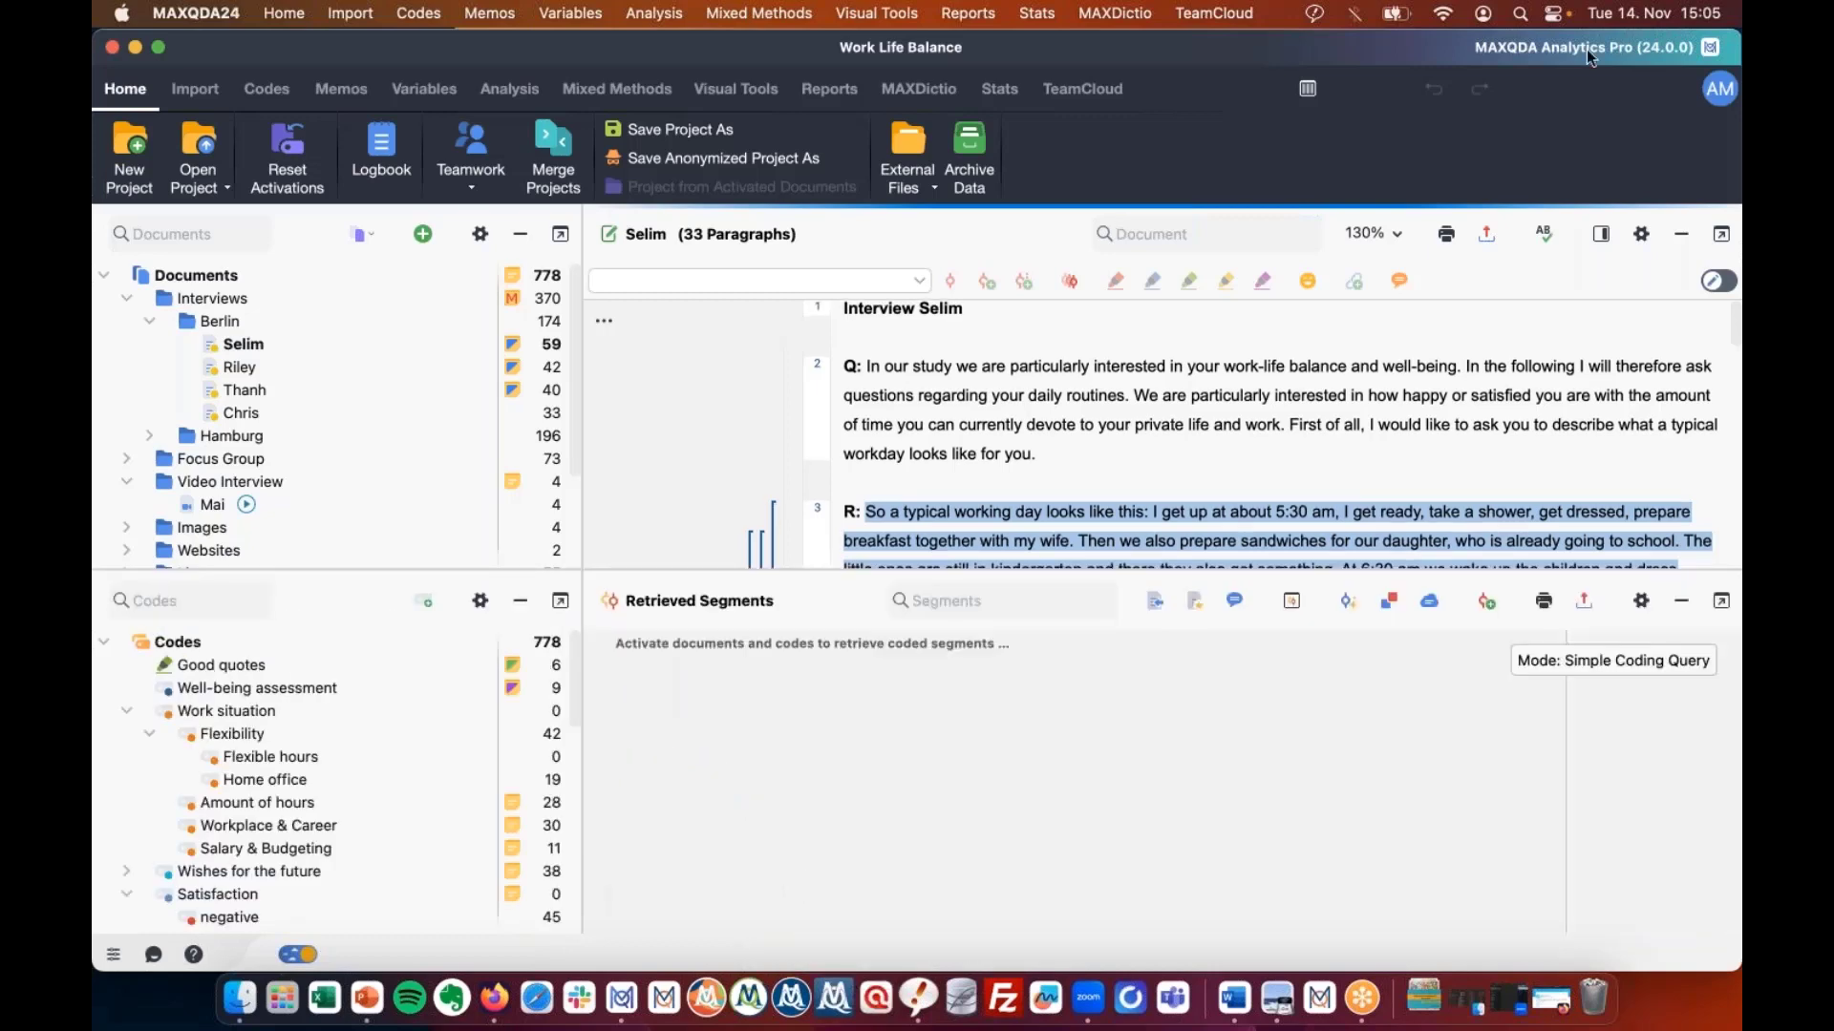
left_click(1681, 601)
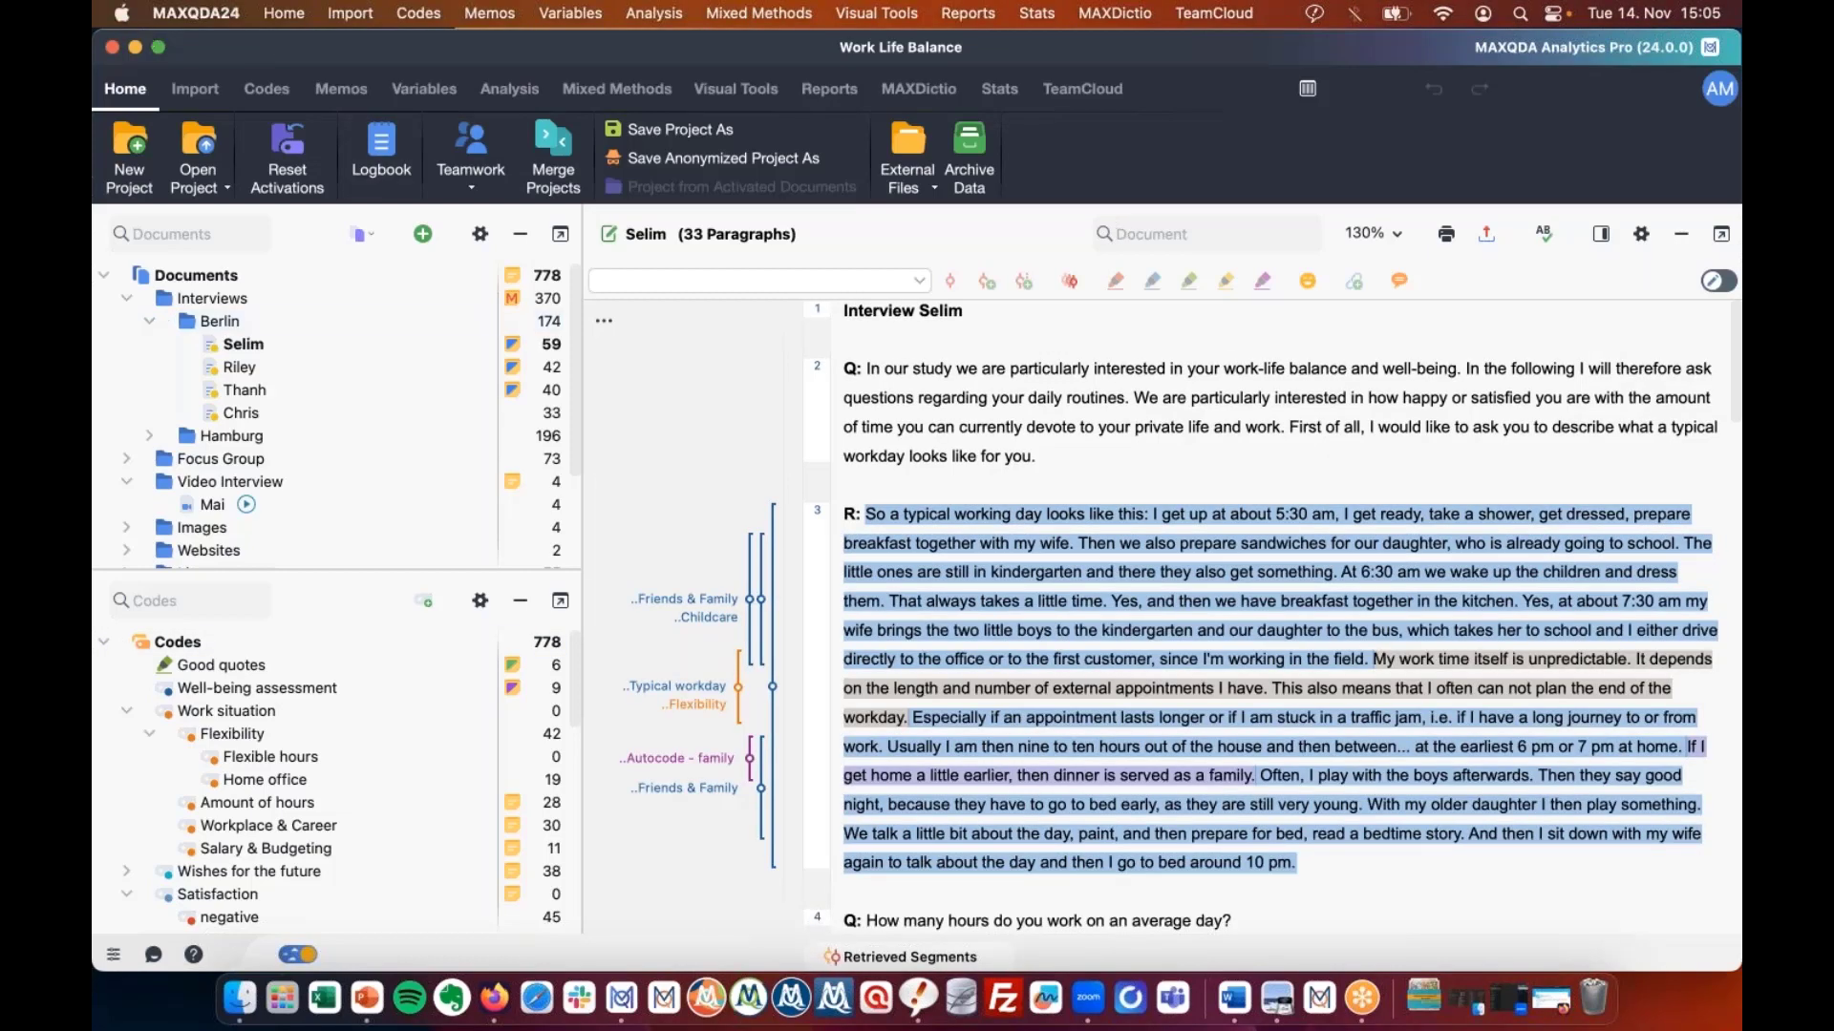
left_click(885, 957)
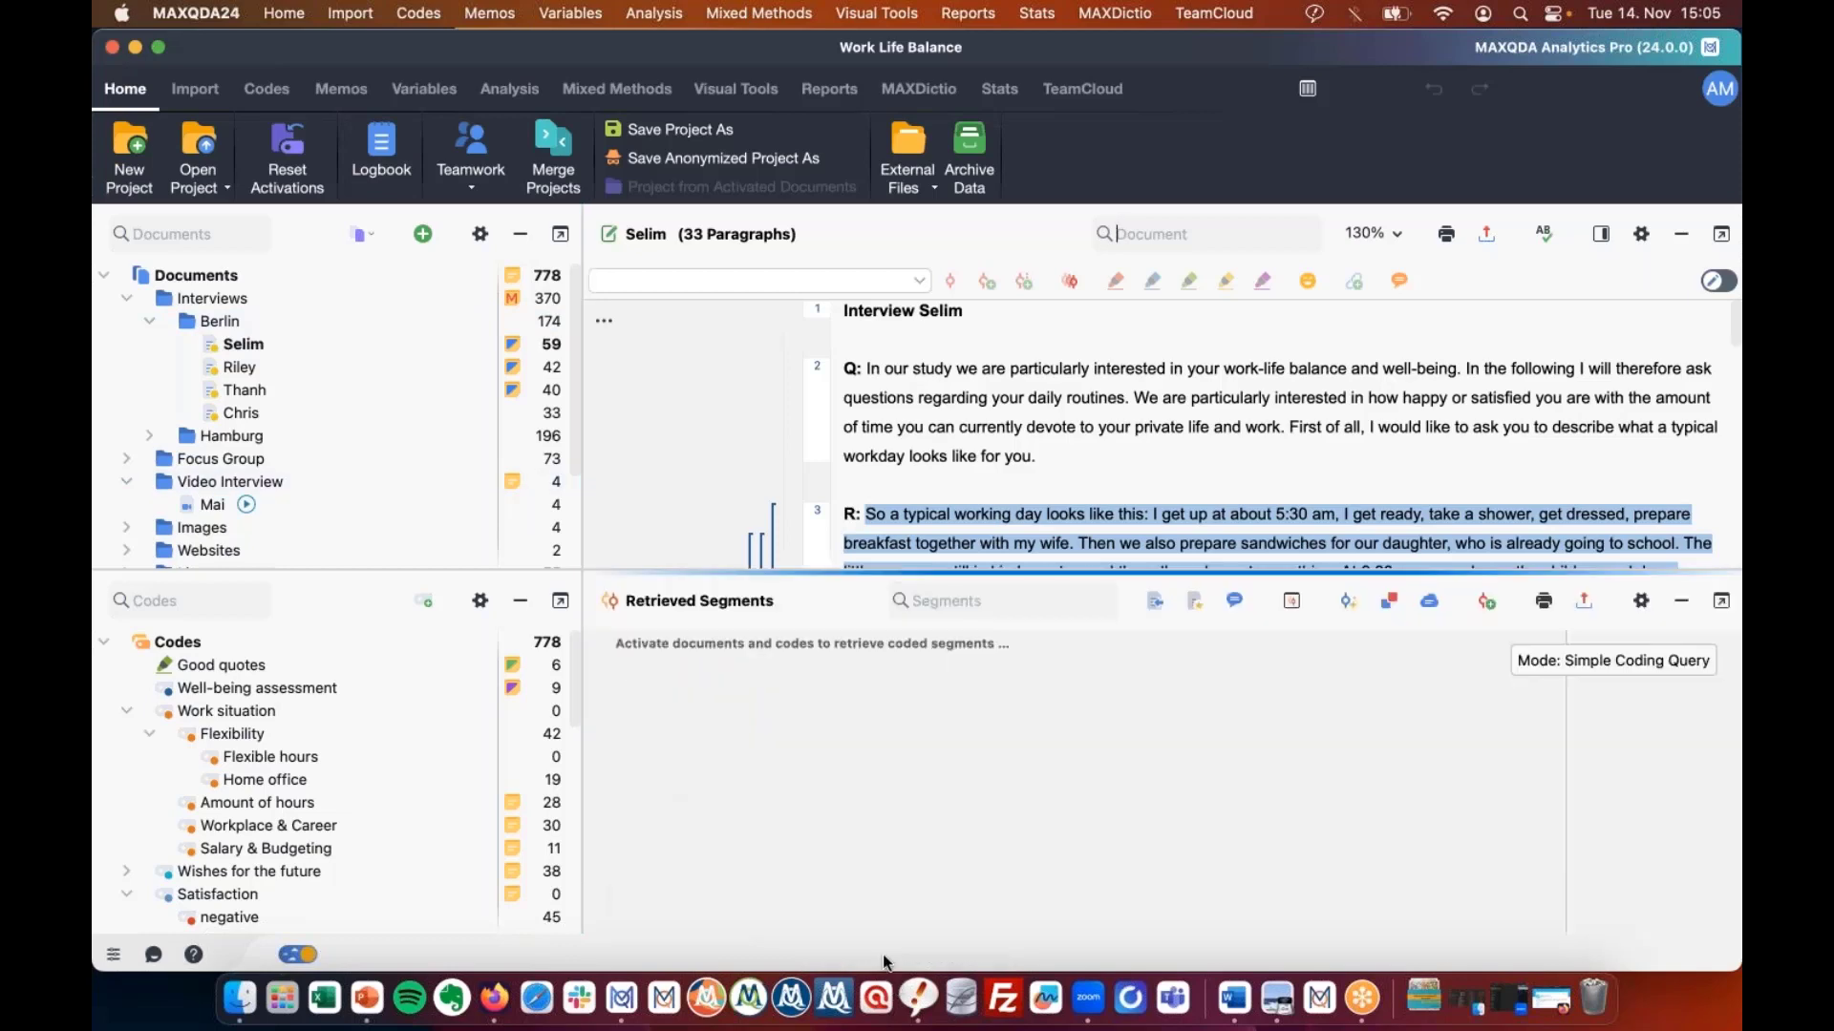
left_click(1680, 600)
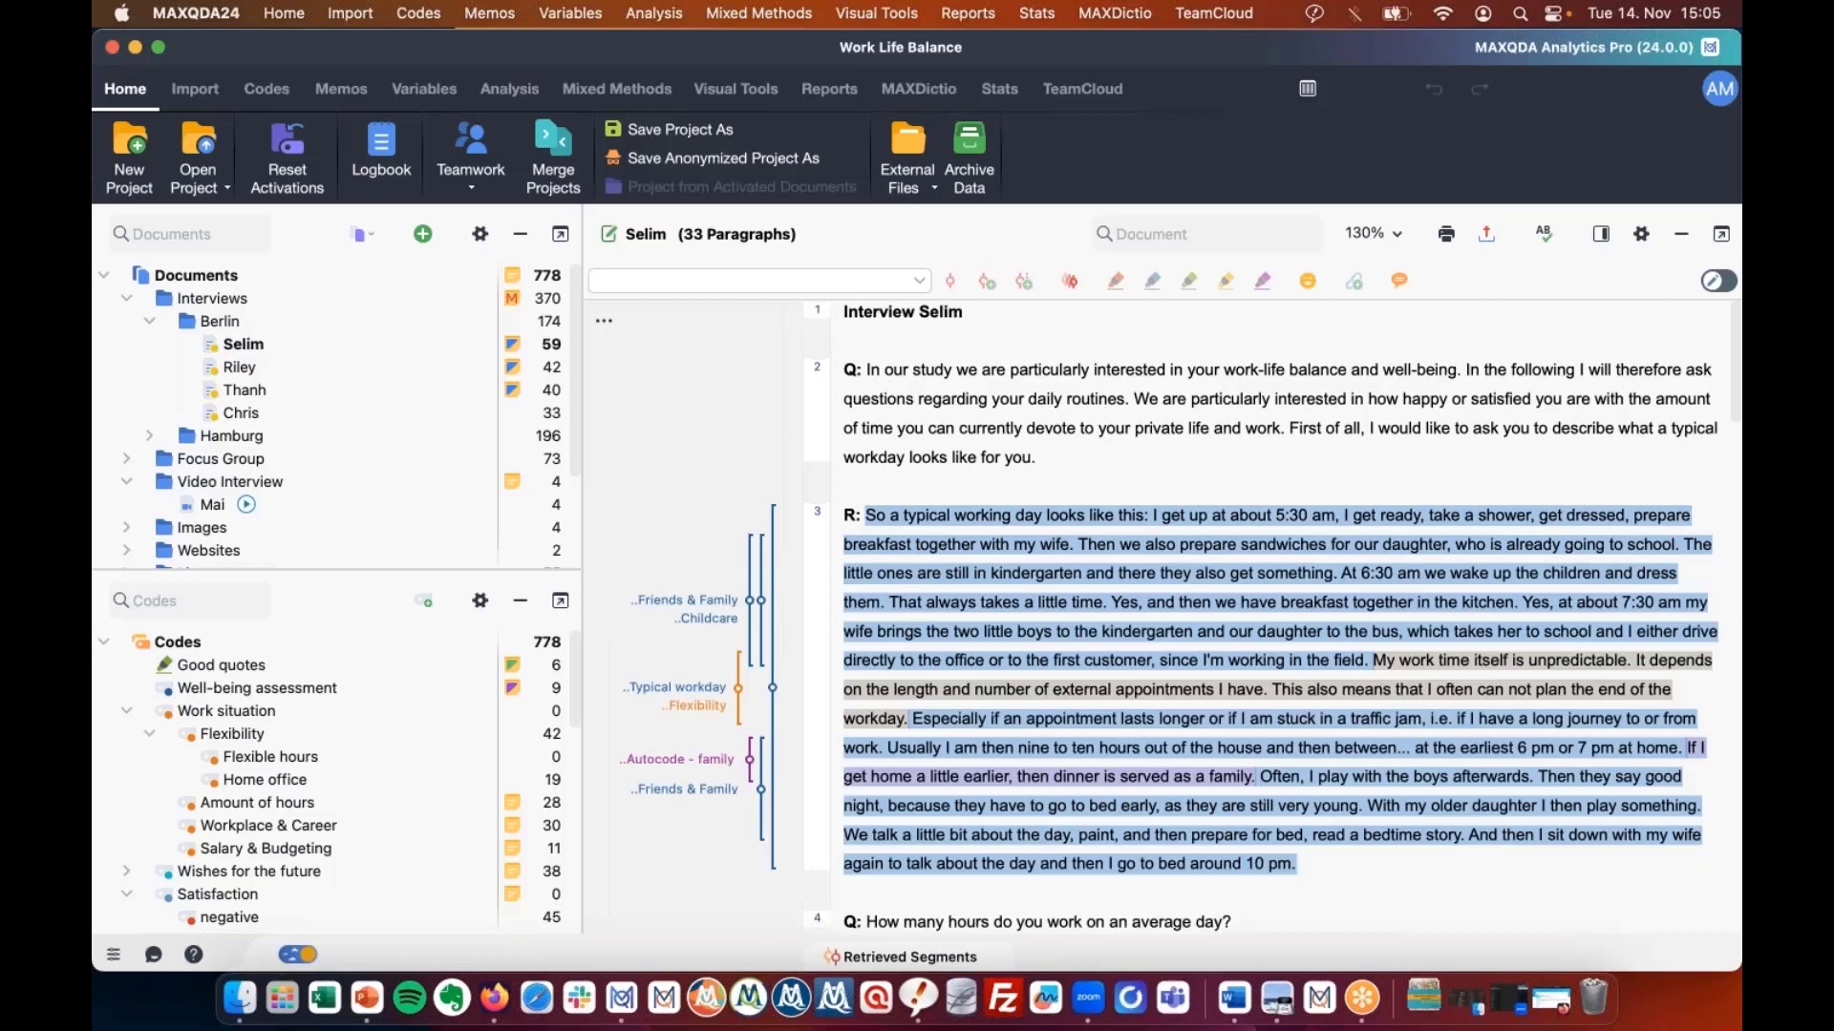
Collapse and restore the Document System, then reopen the Retrieved Segments window.
left_click(519, 235)
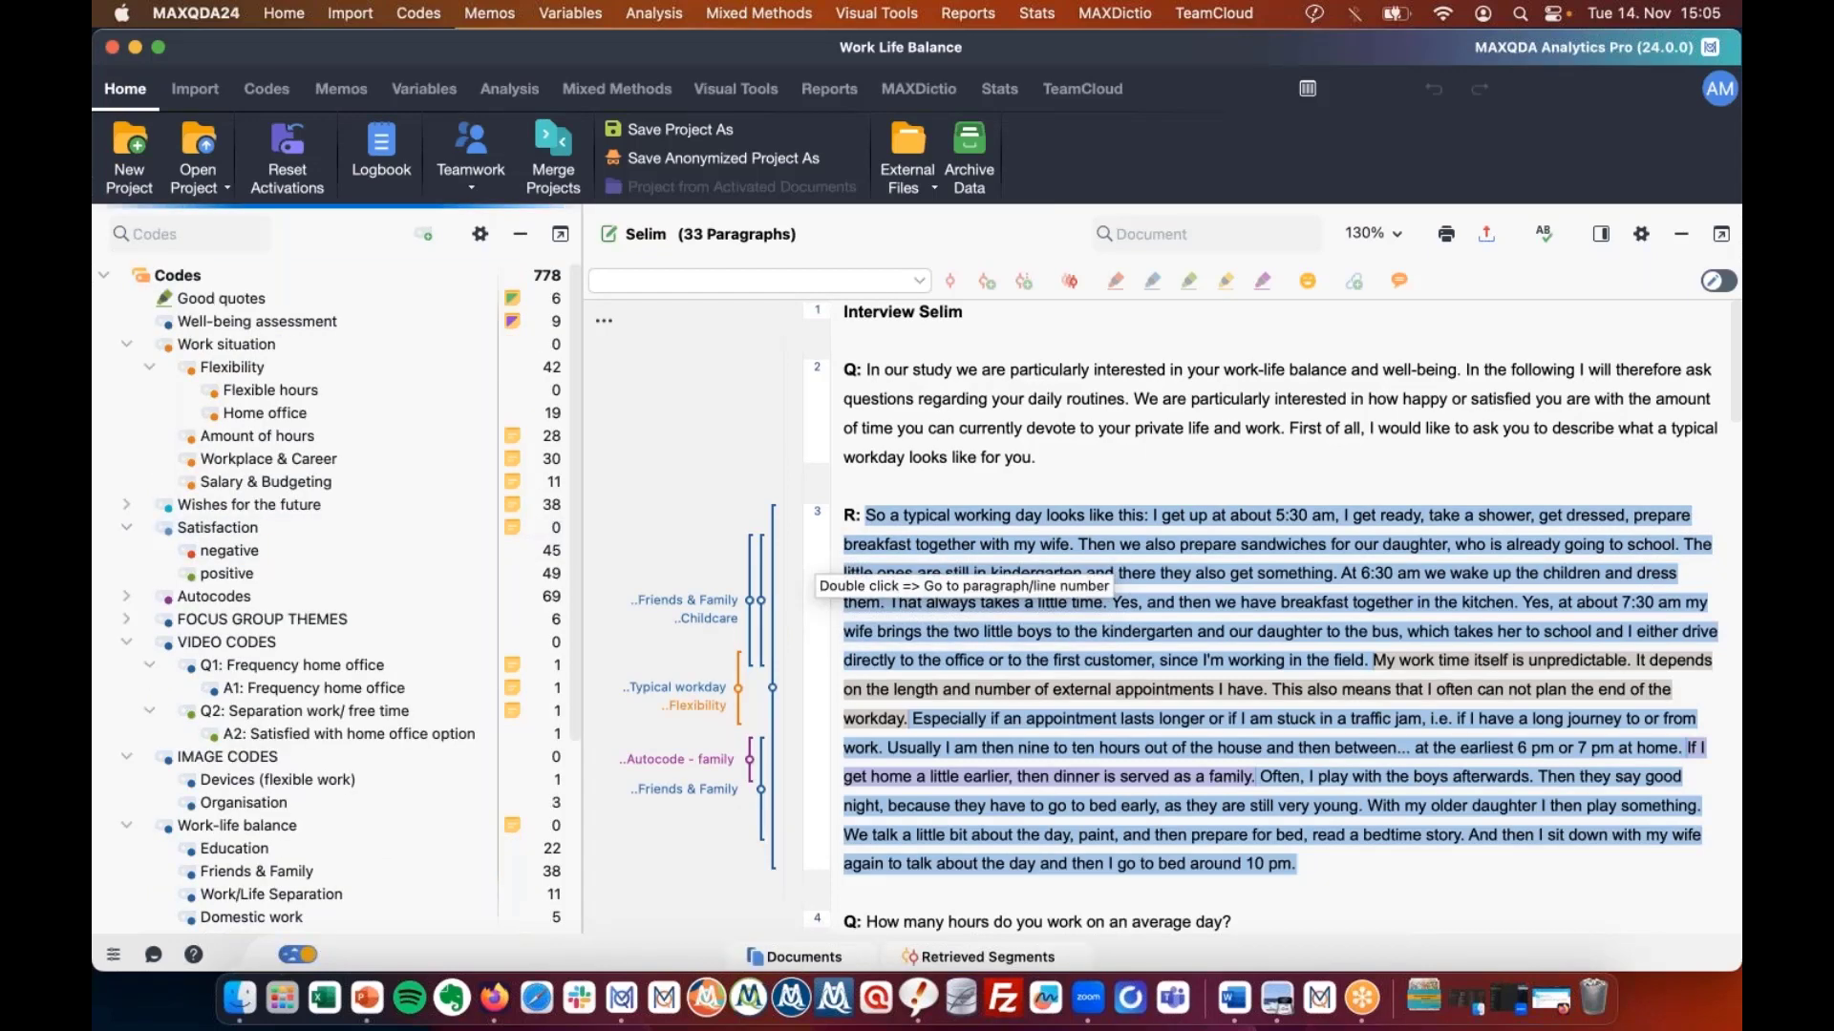
scroll(813, 582, "up", 1)
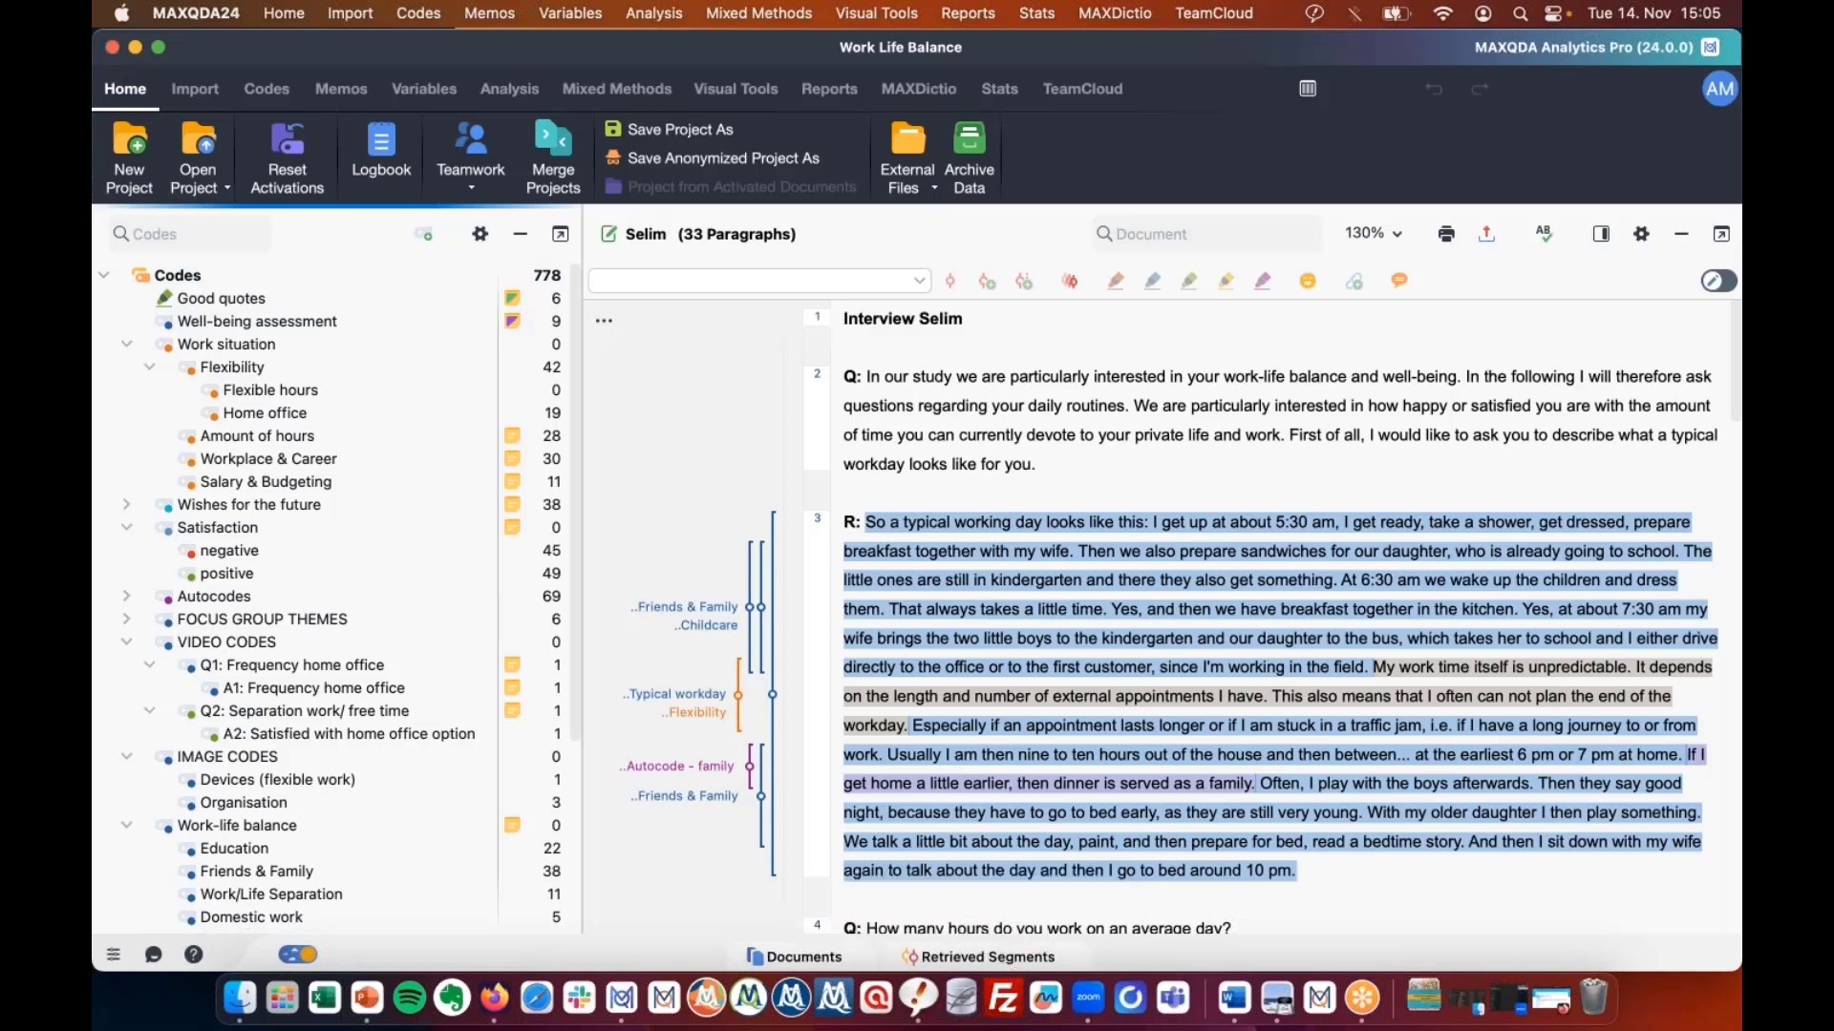
left_click(812, 955)
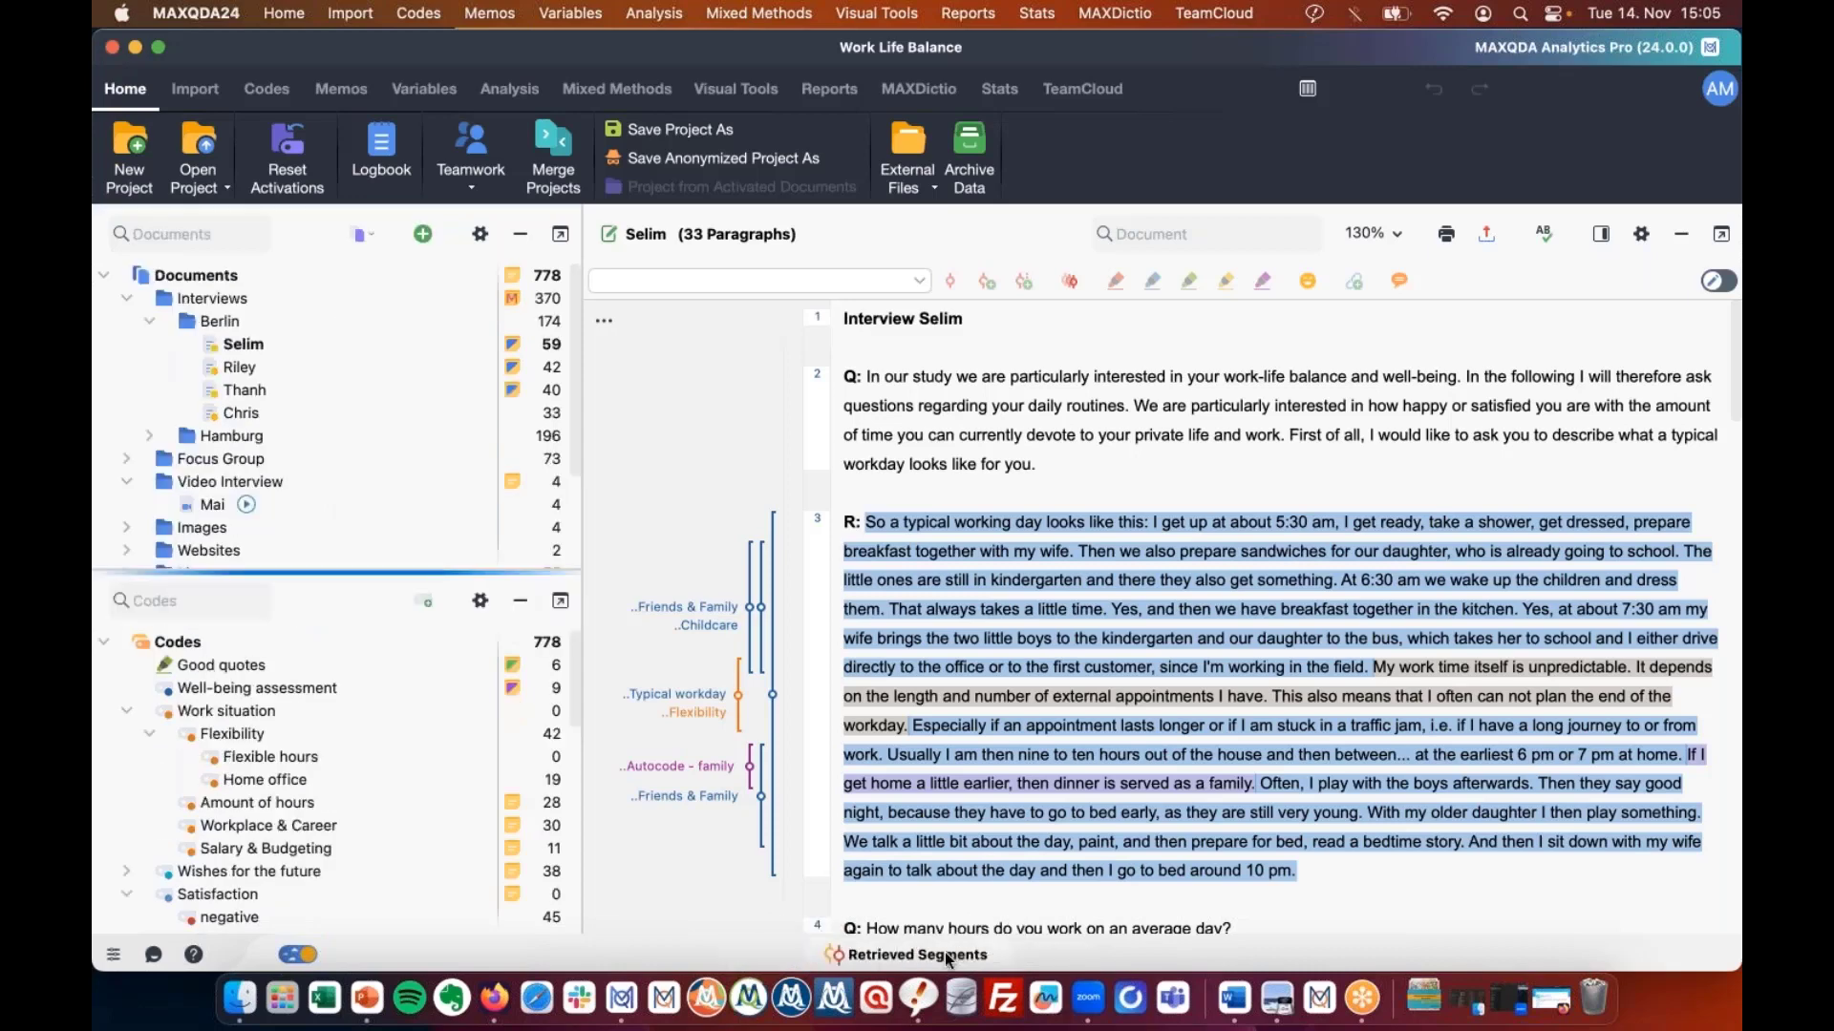
left_click(917, 955)
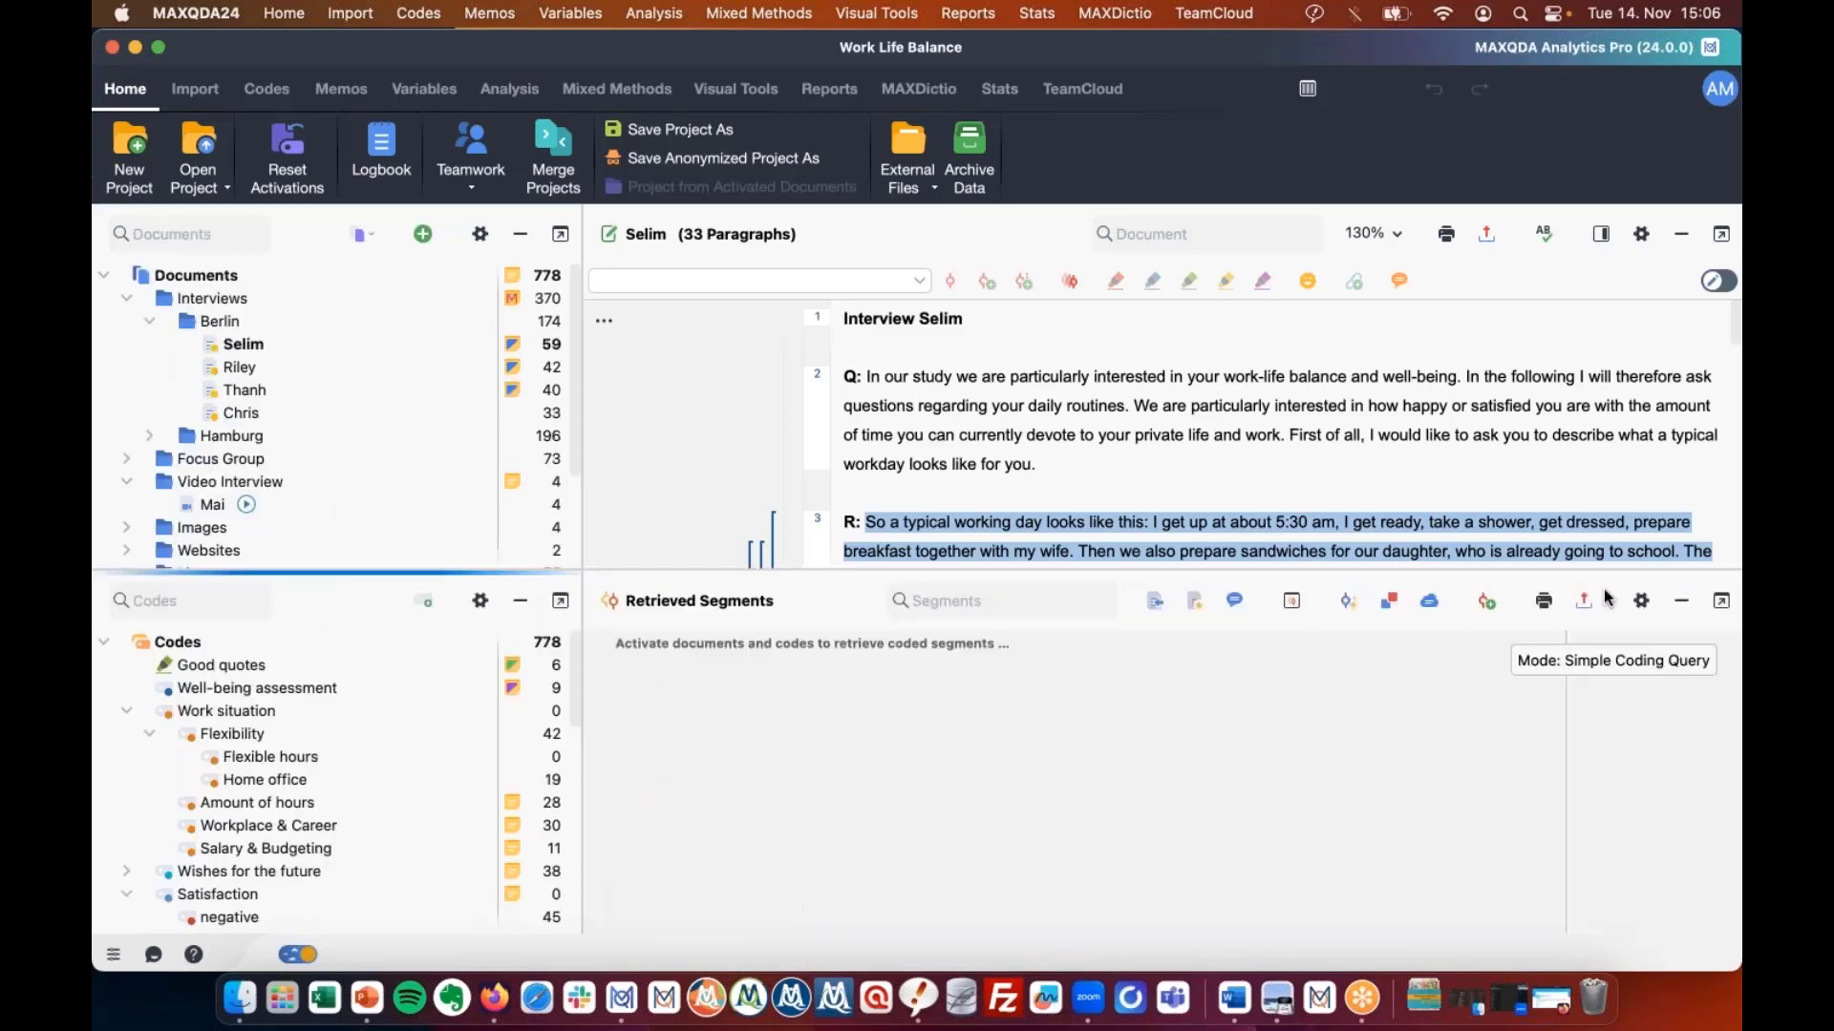
Activate the Work situation code with all its subcodes.
left_click(1681, 601)
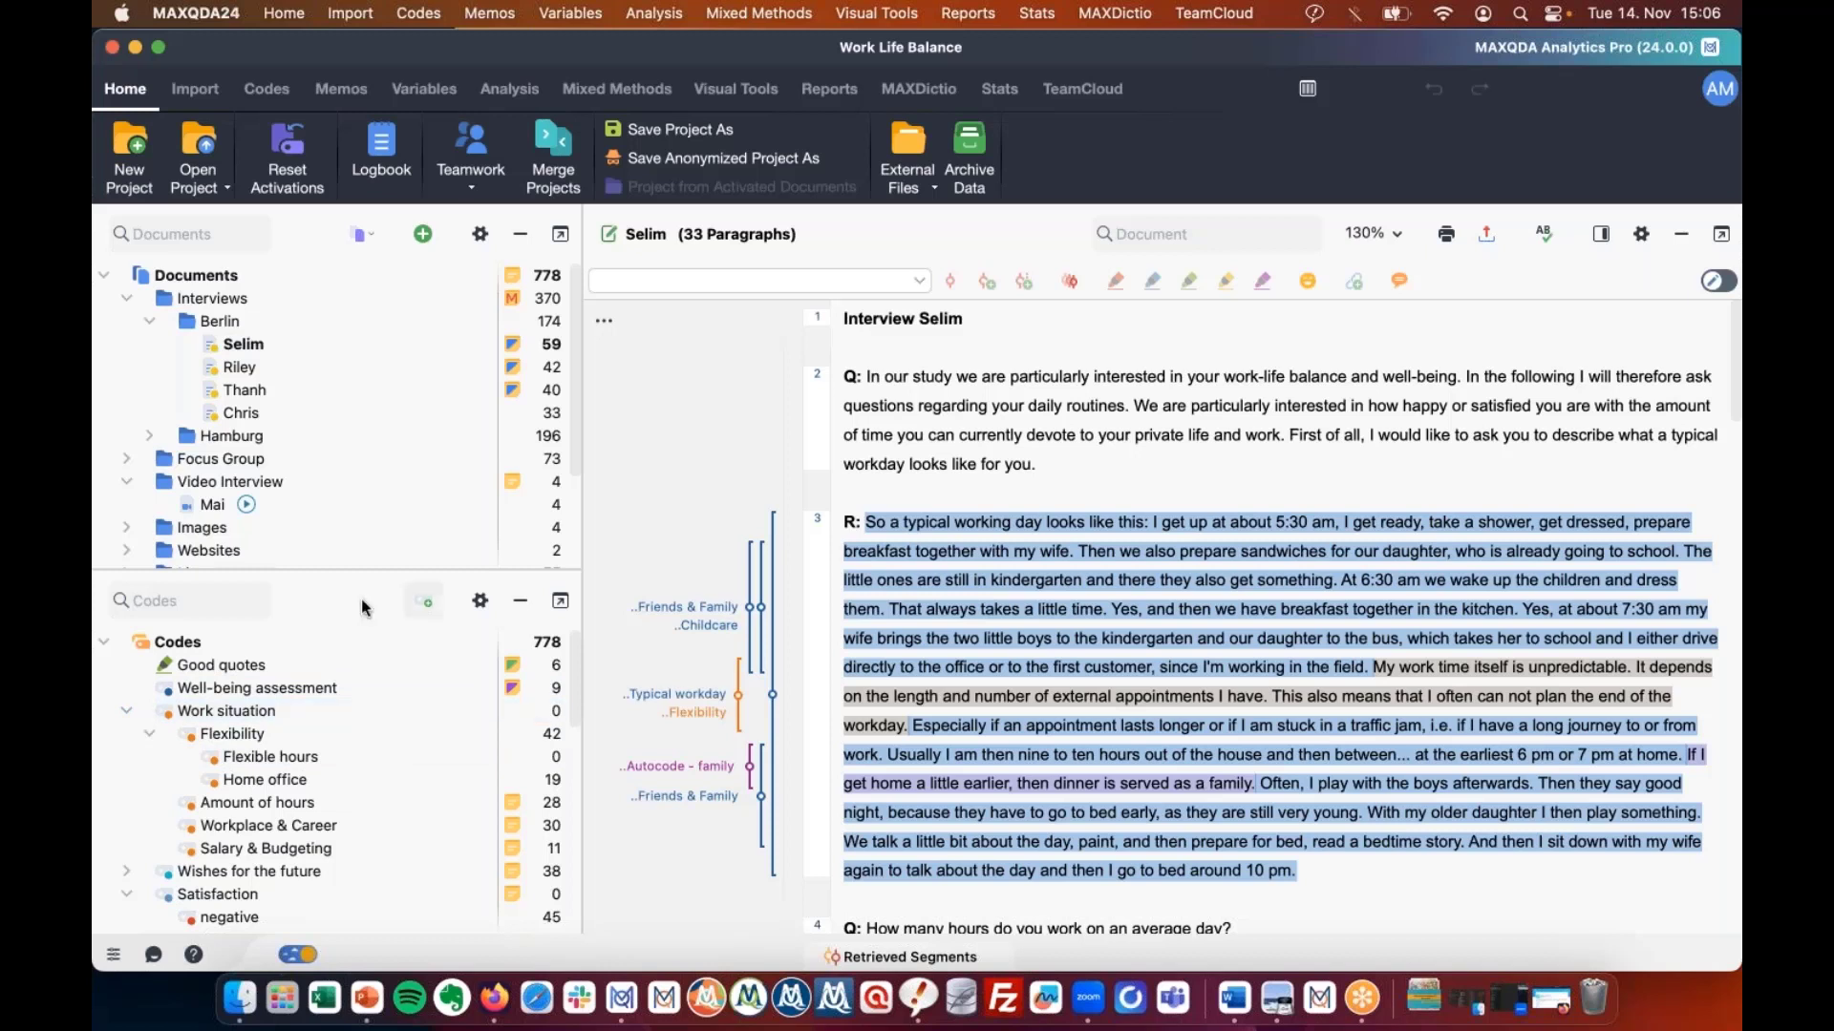
left_click(141, 689)
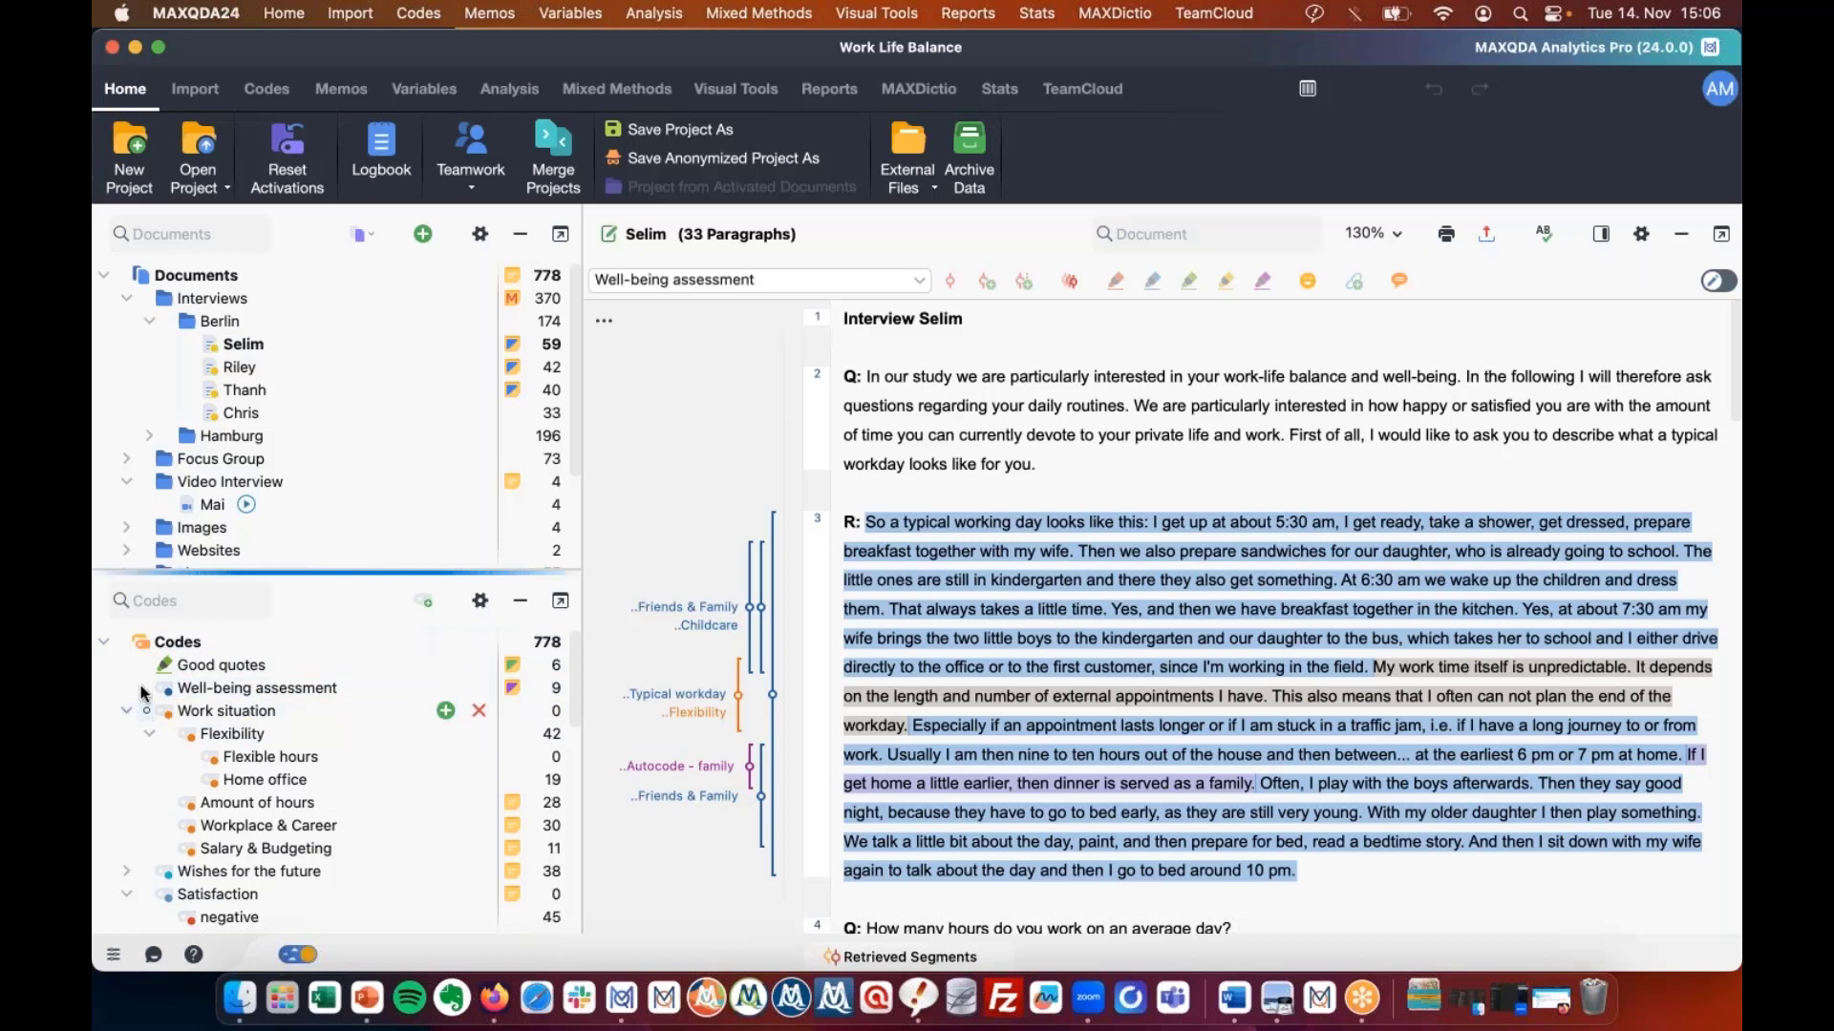
left_click(145, 711)
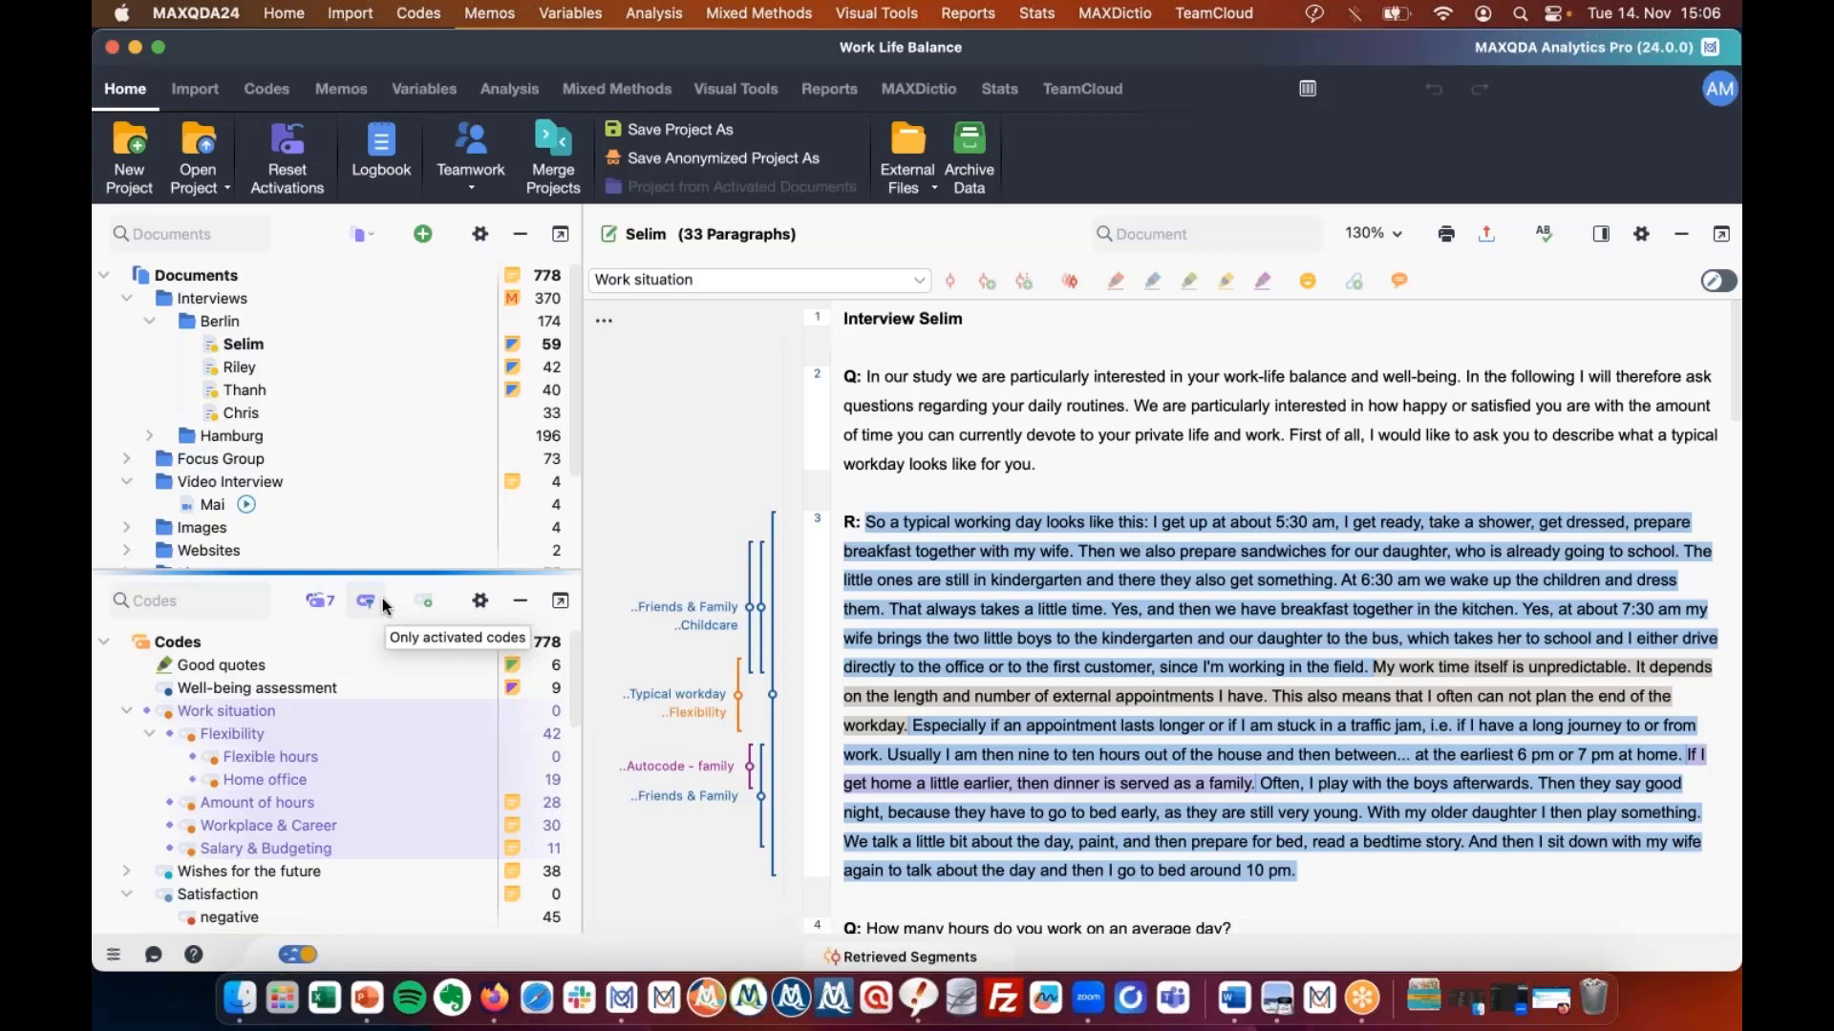
Activate all documents in the Interviews folder and reset the code activations.
left_click(365, 234)
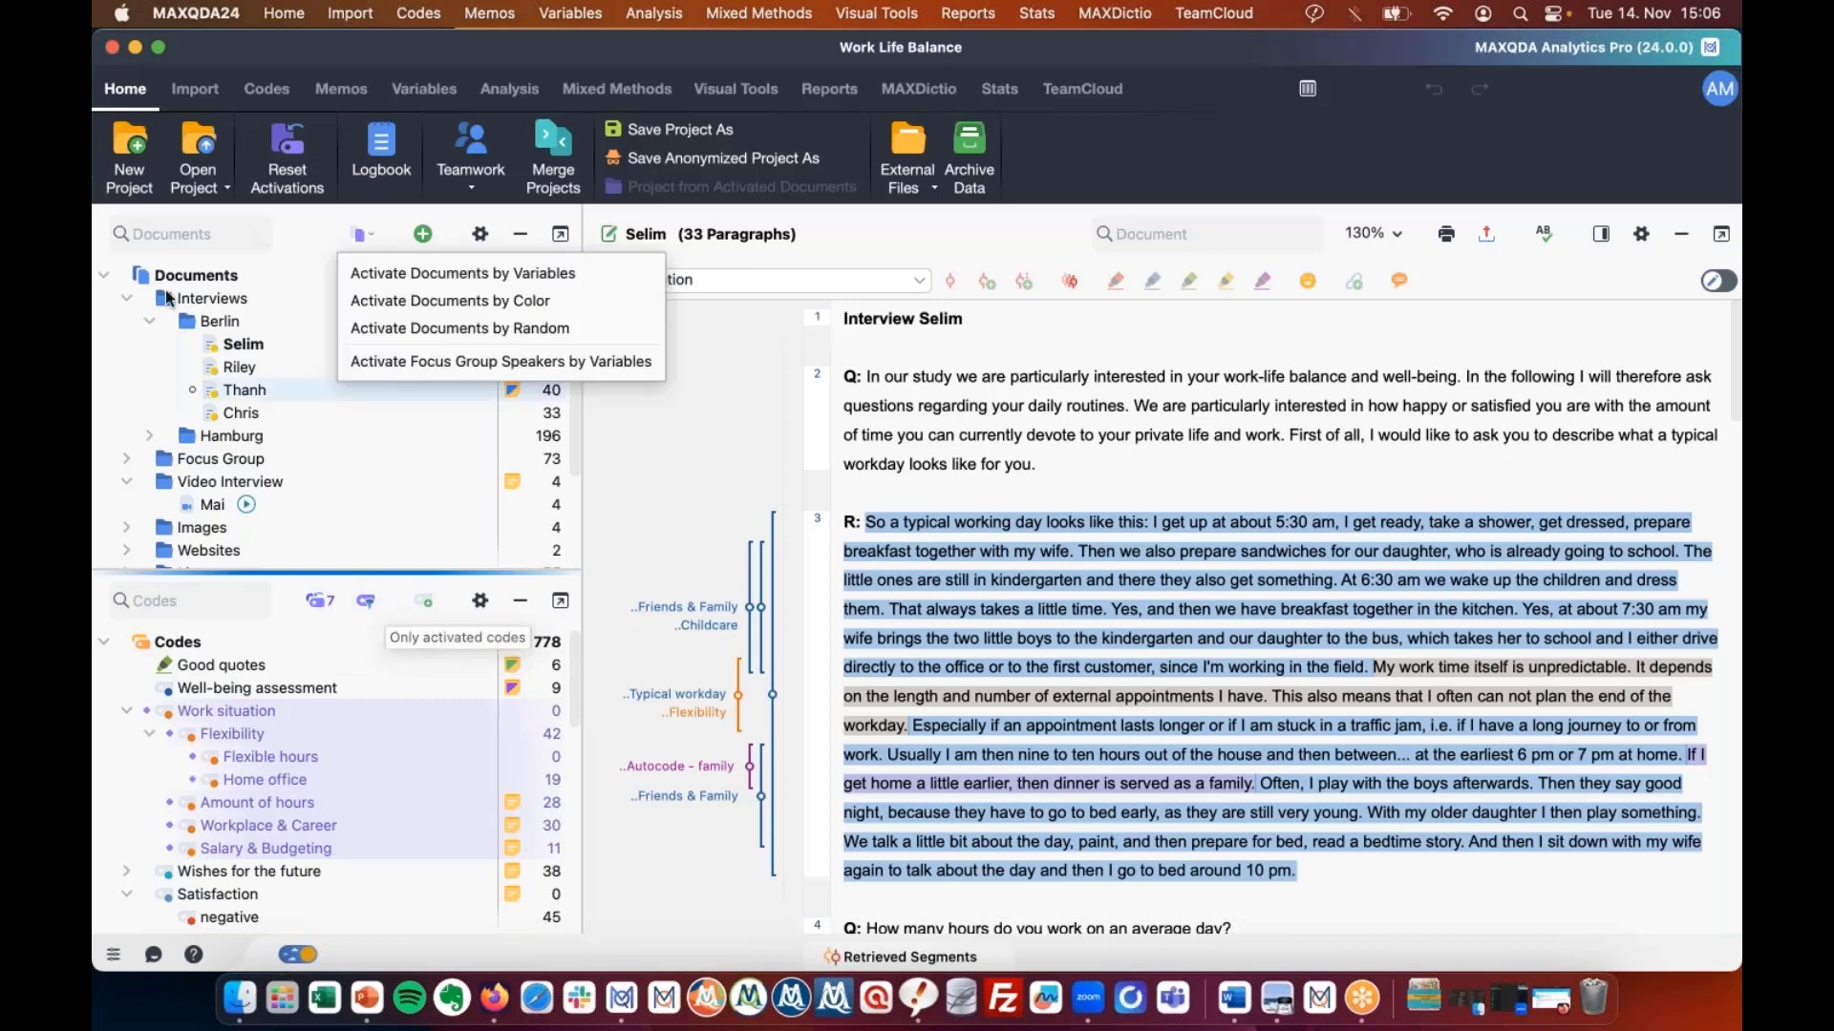
left_click(151, 297)
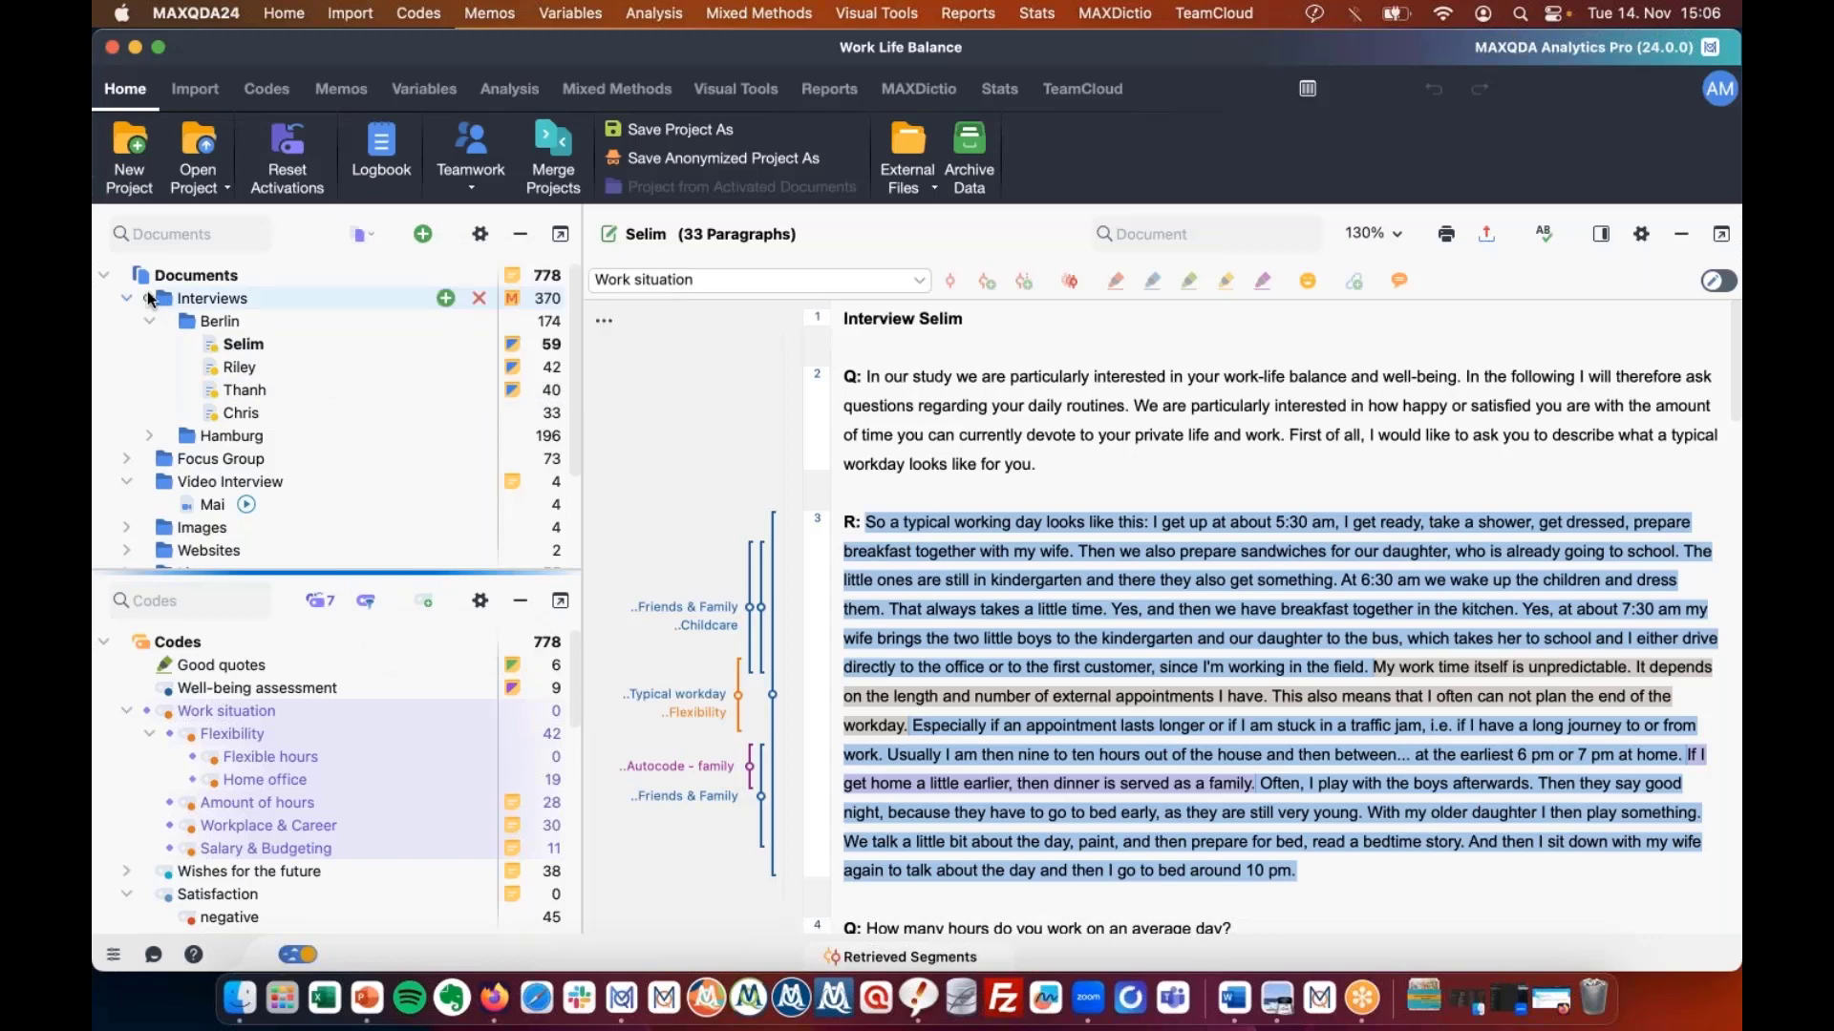
left_click(147, 295)
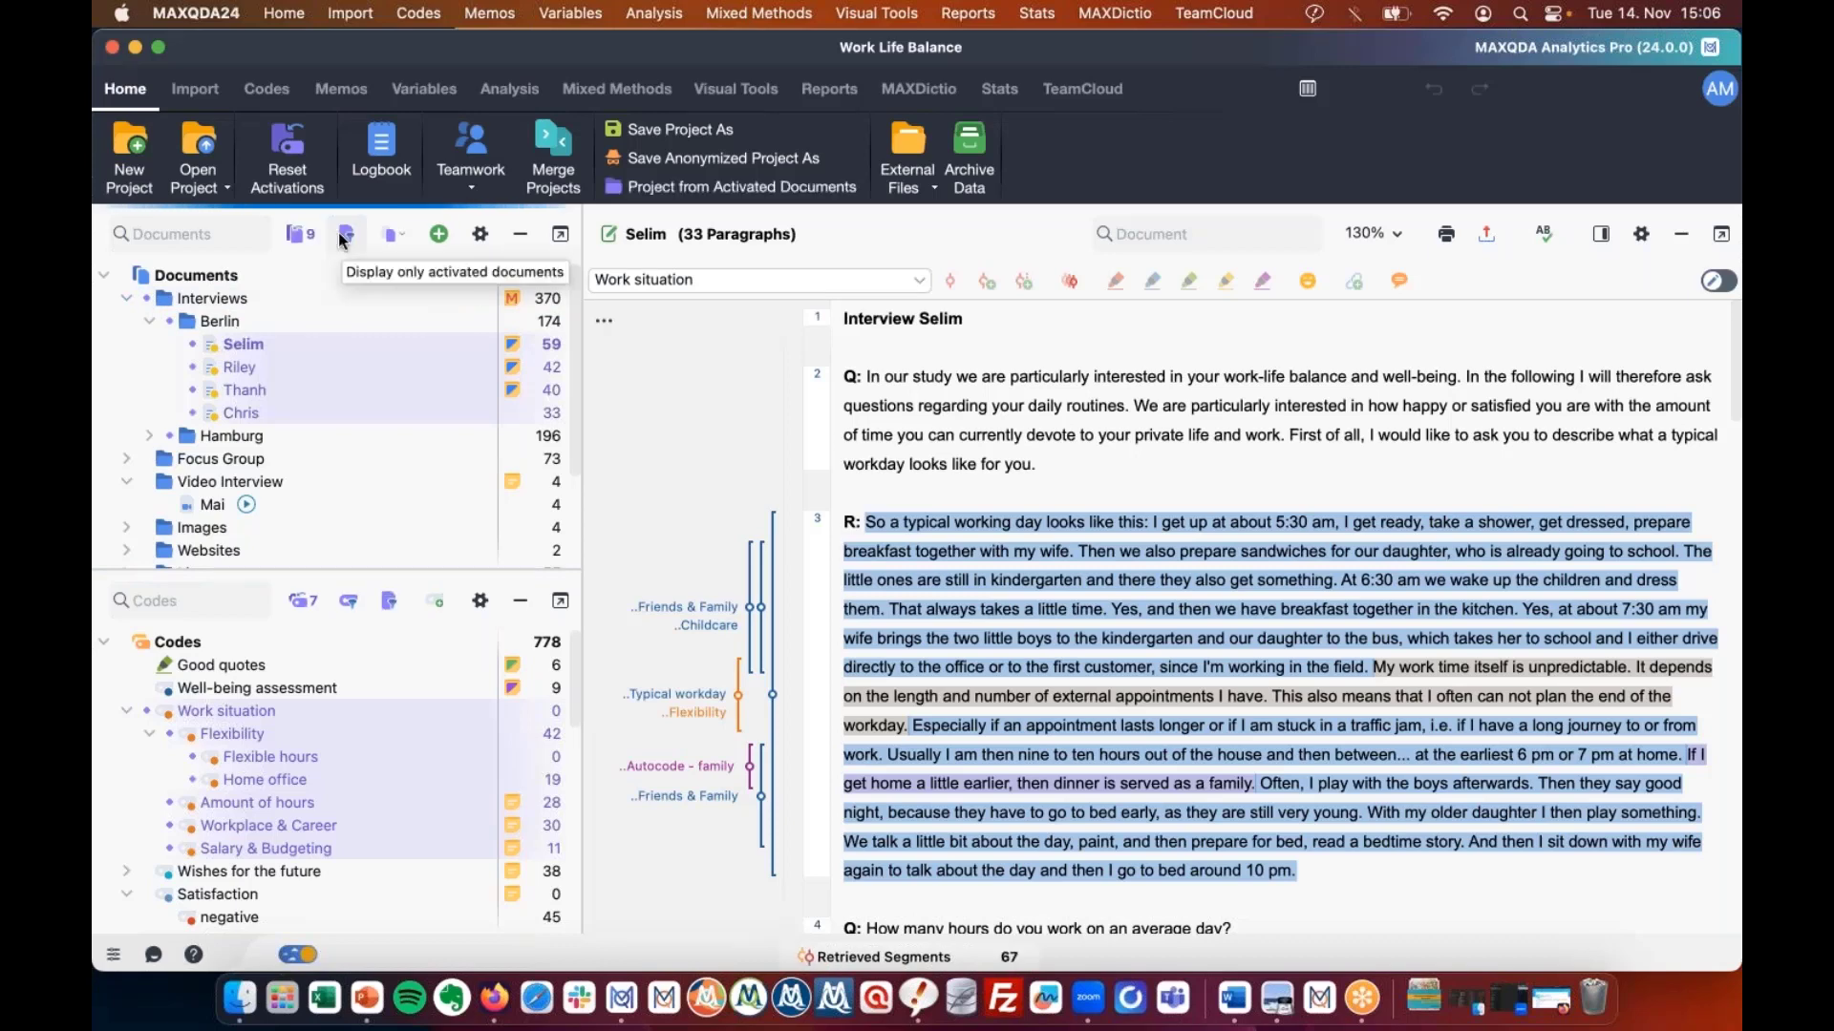
left_click(301, 604)
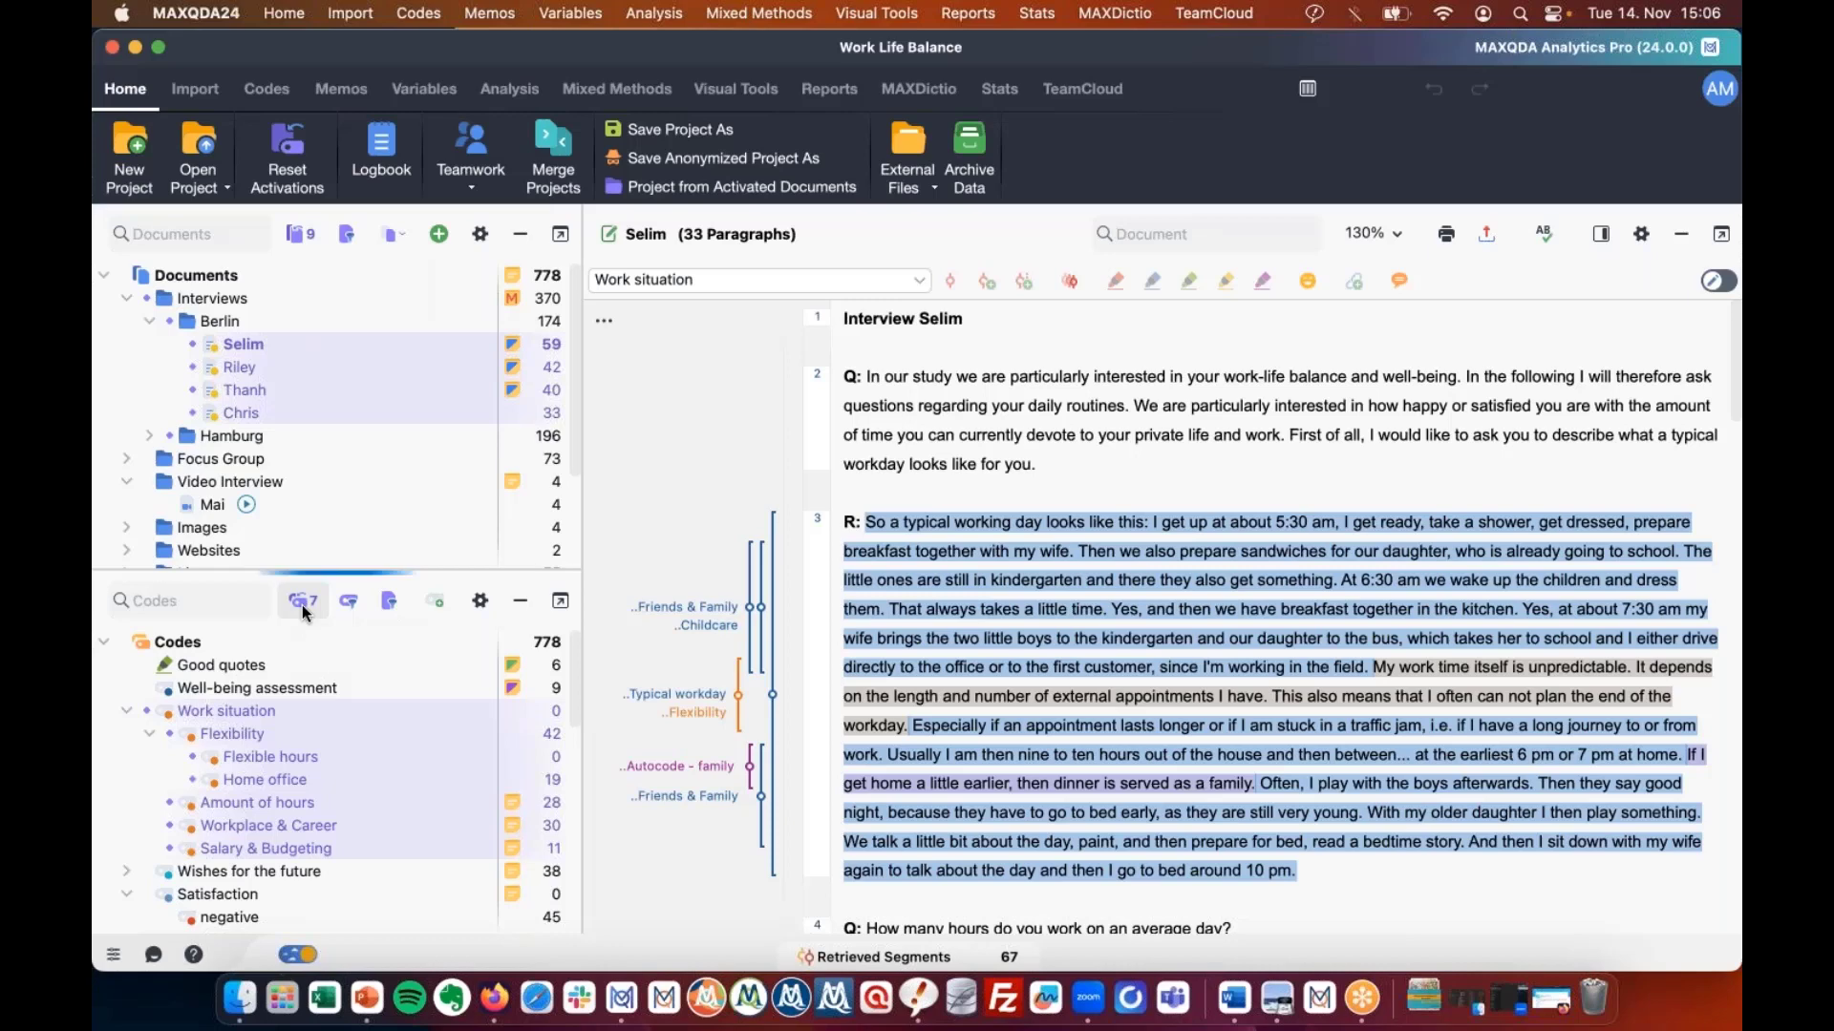
mouse_move(190, 714)
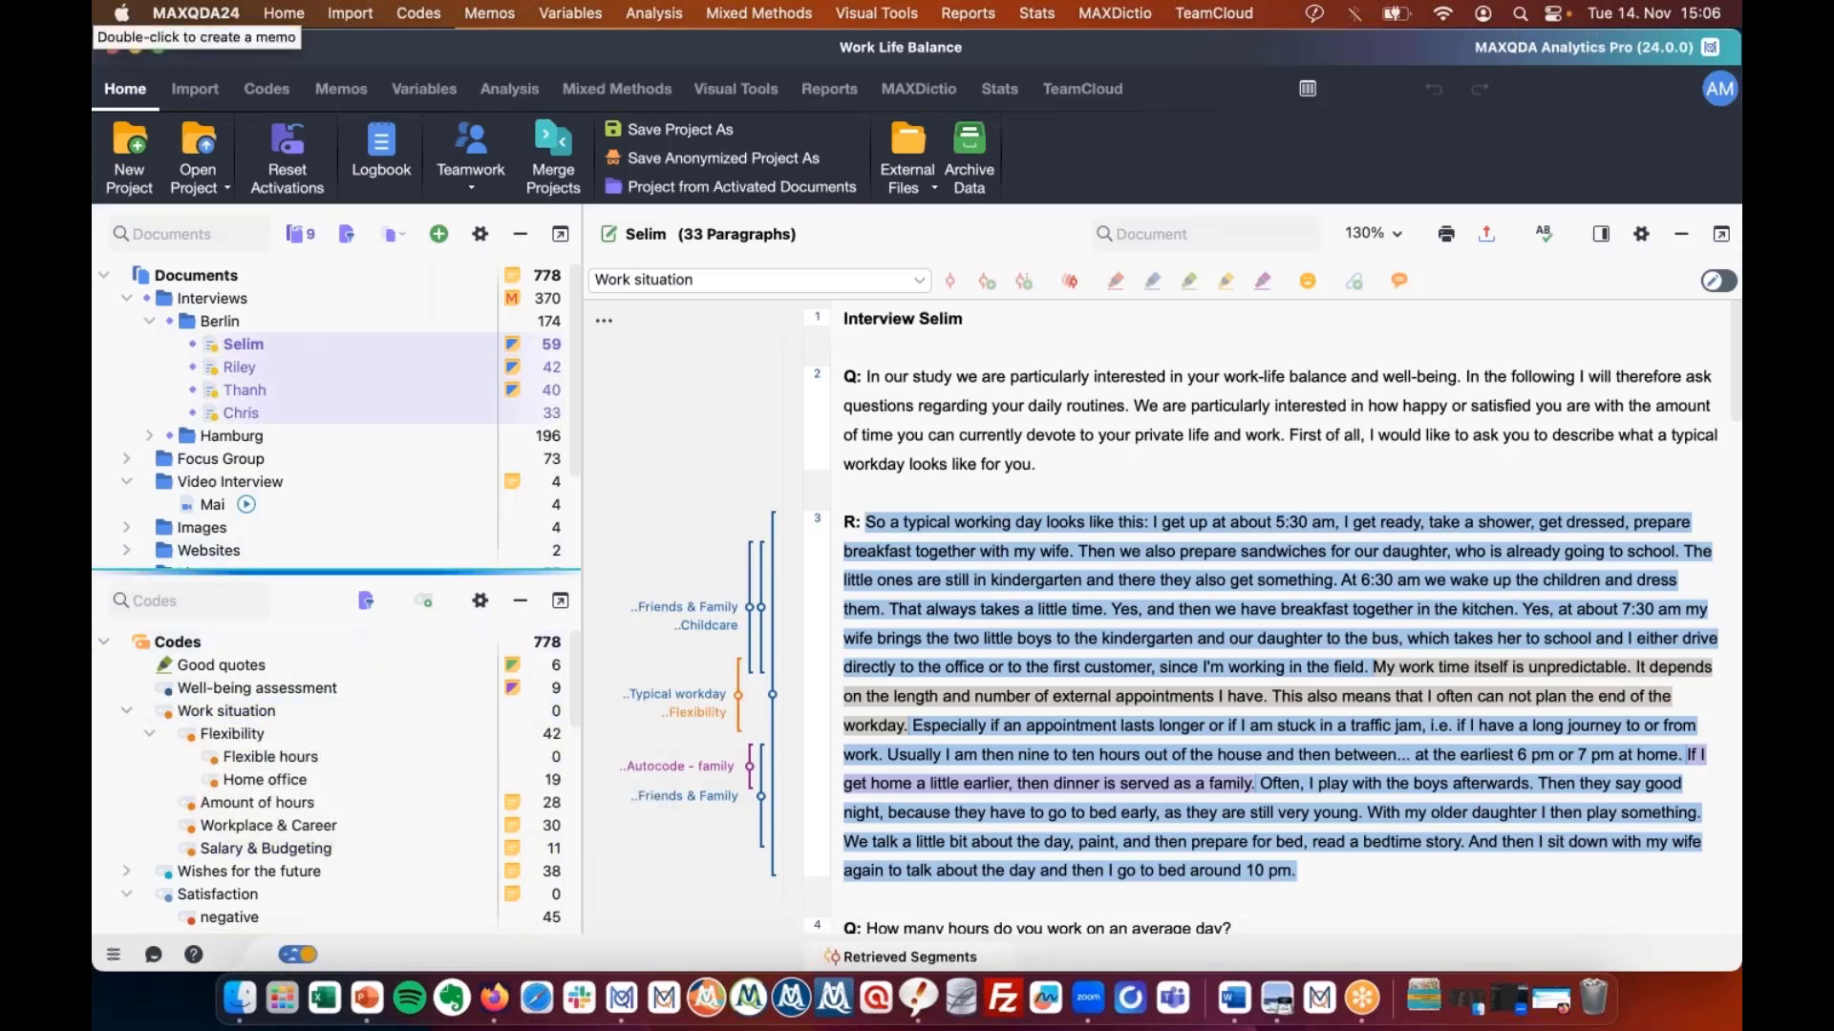
Reactivate Work situation with subcodes, retrieving 67 segments, and switch to Complex Coding Query mode.
left_click(914, 956)
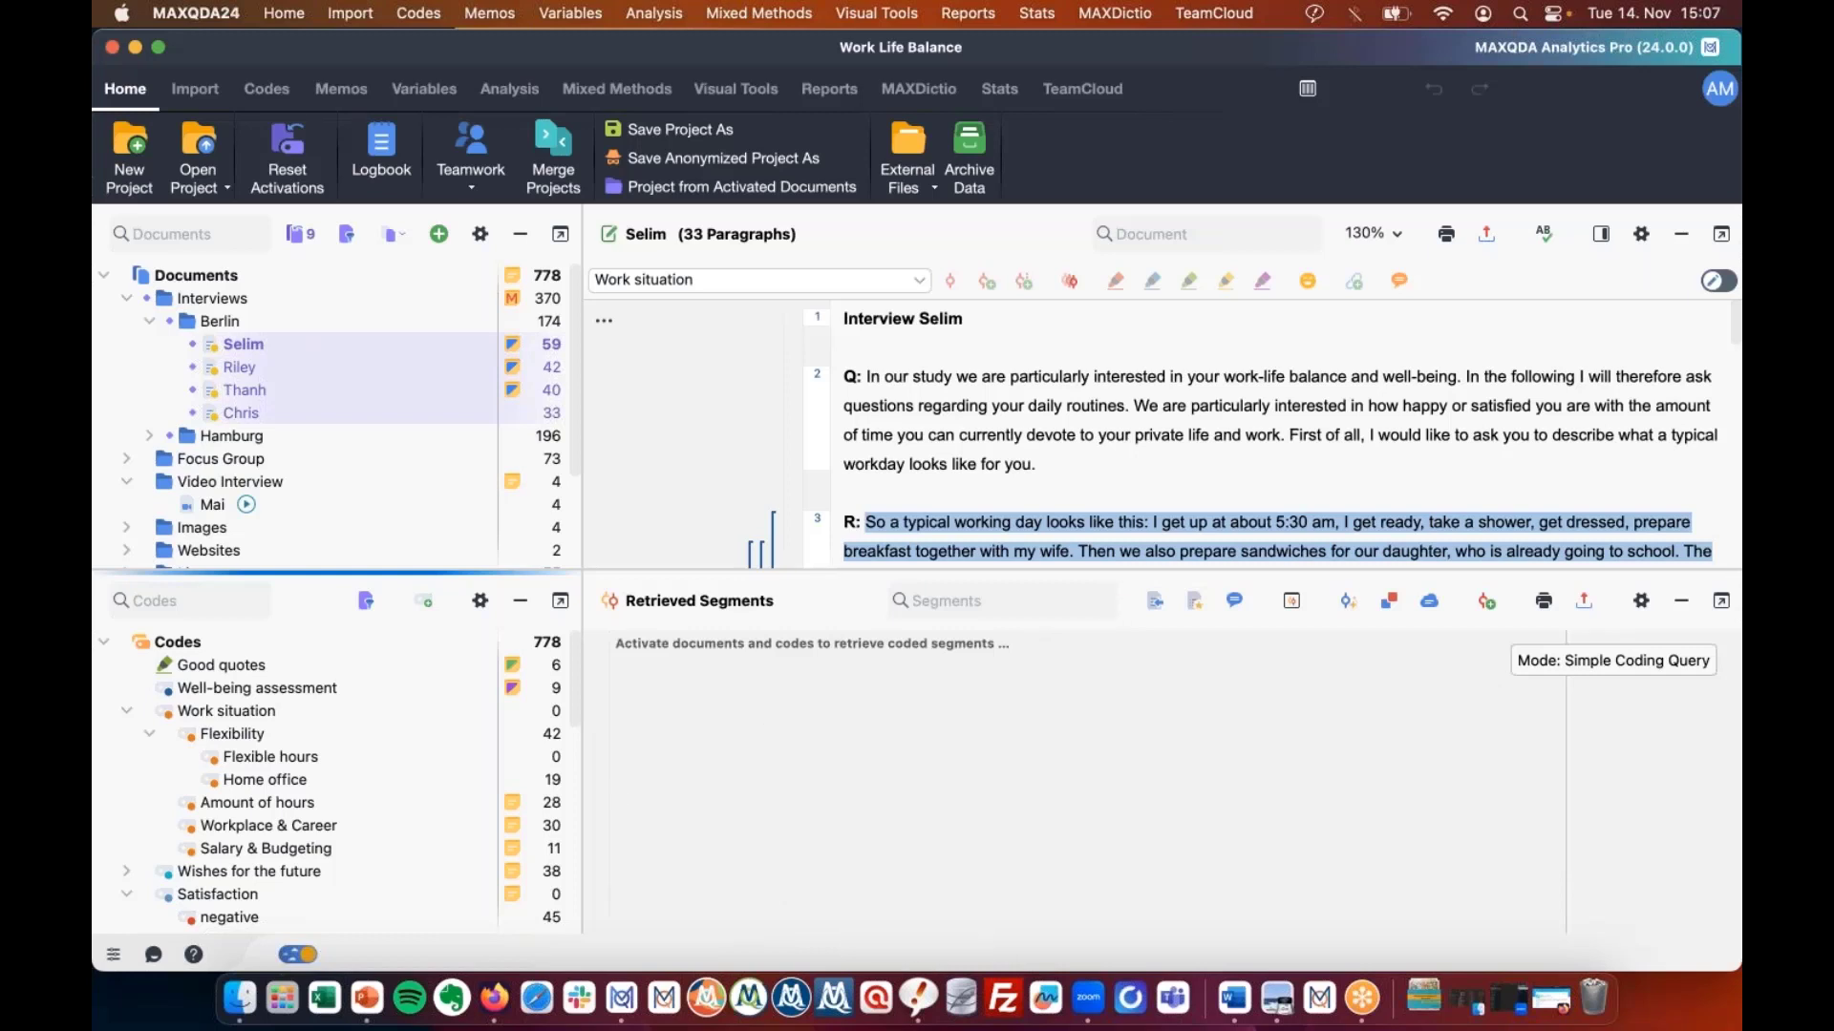
left_click(162, 714)
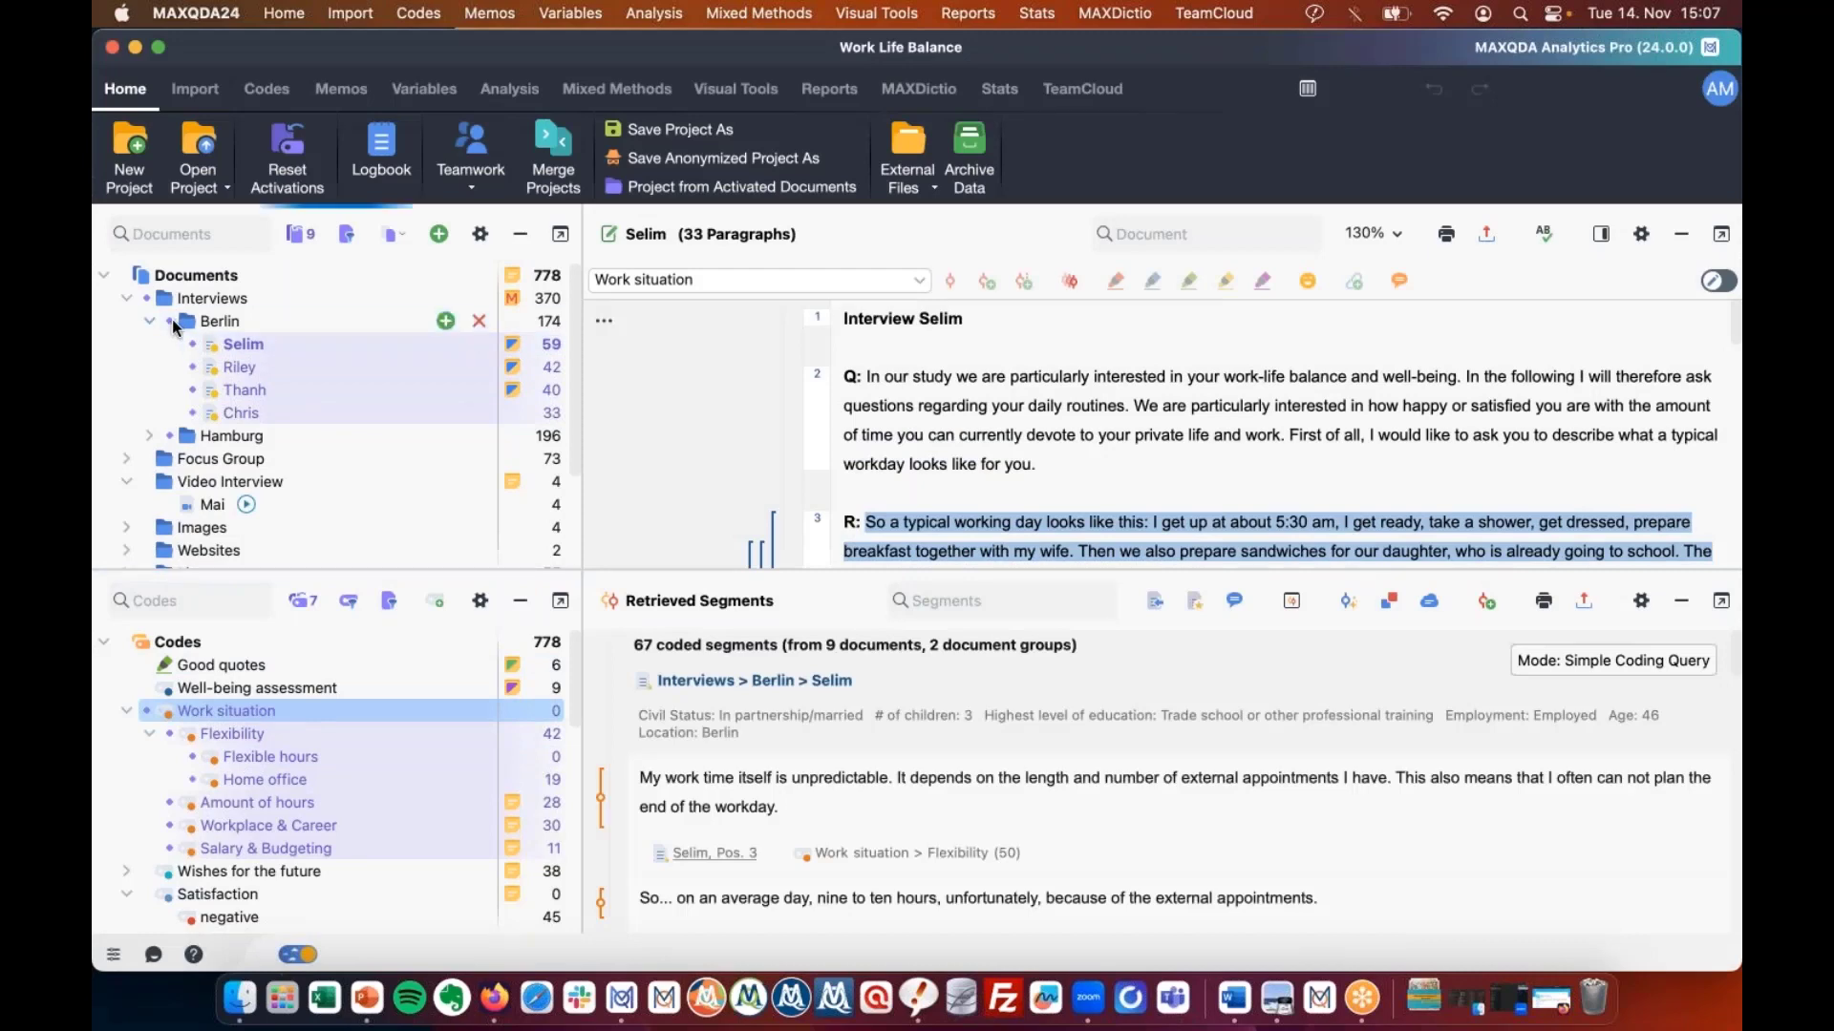
left_click(170, 322)
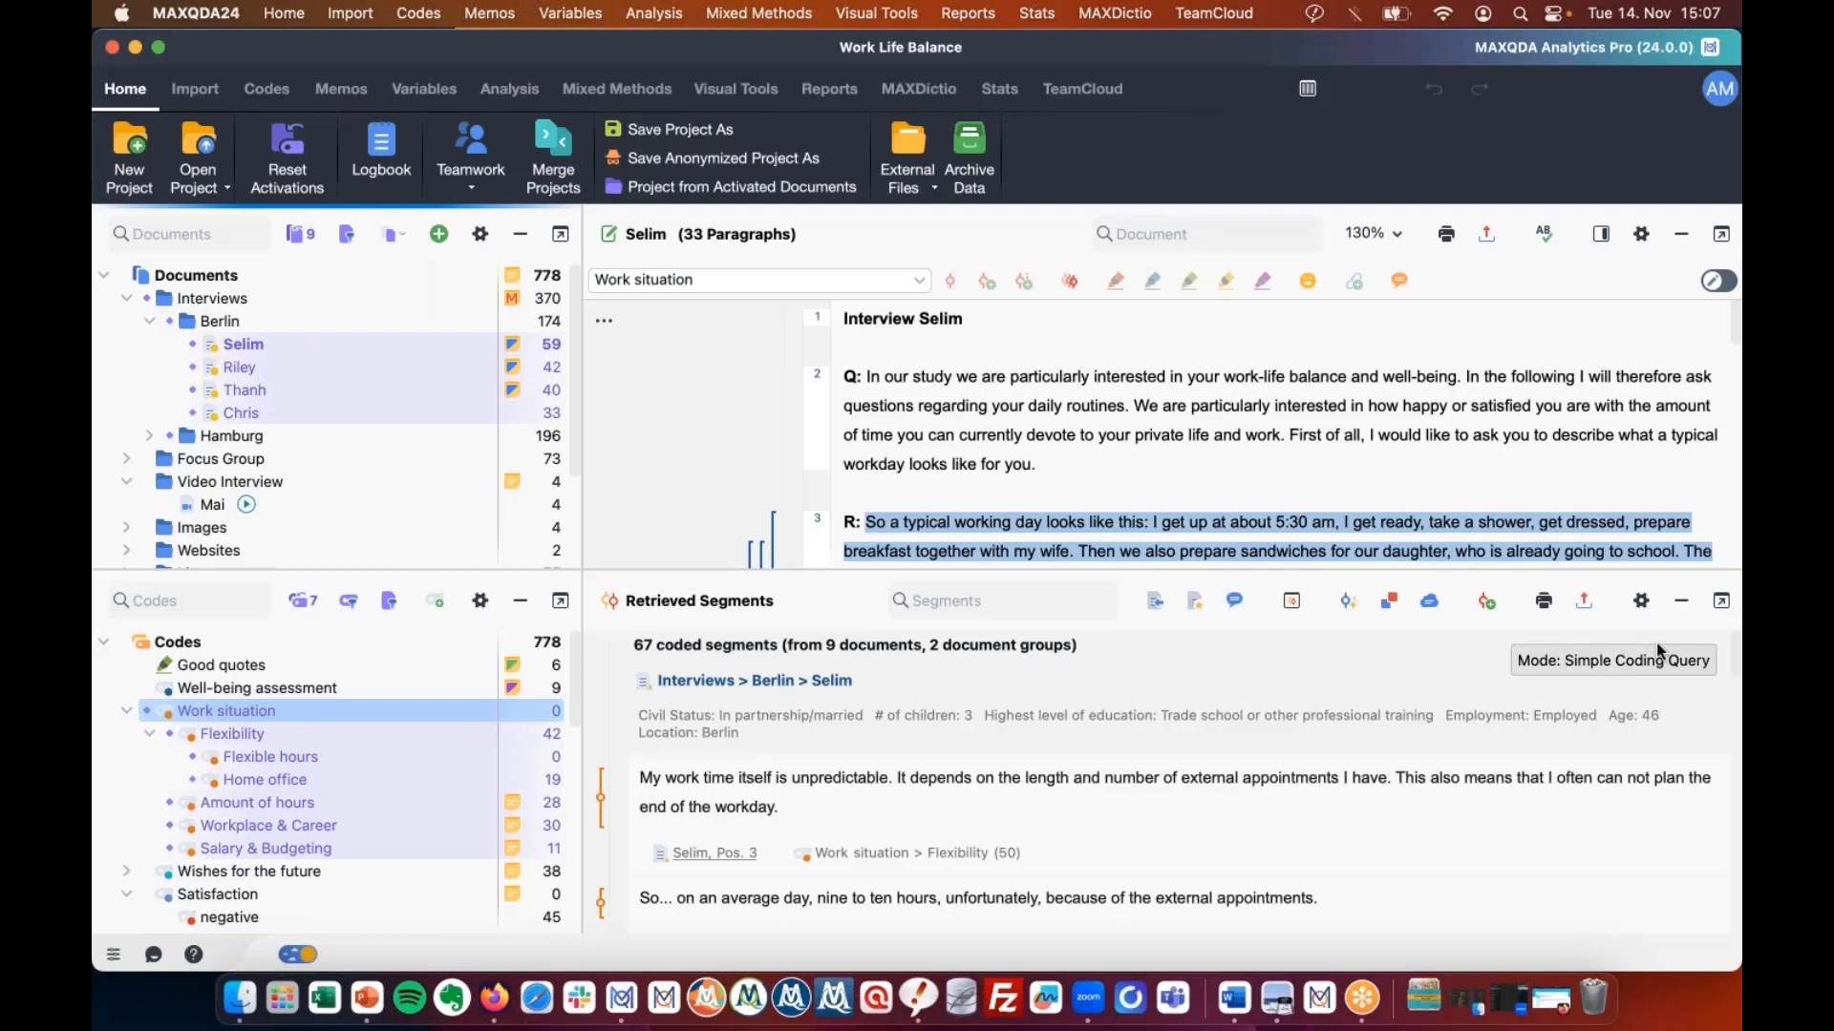
left_click(1613, 673)
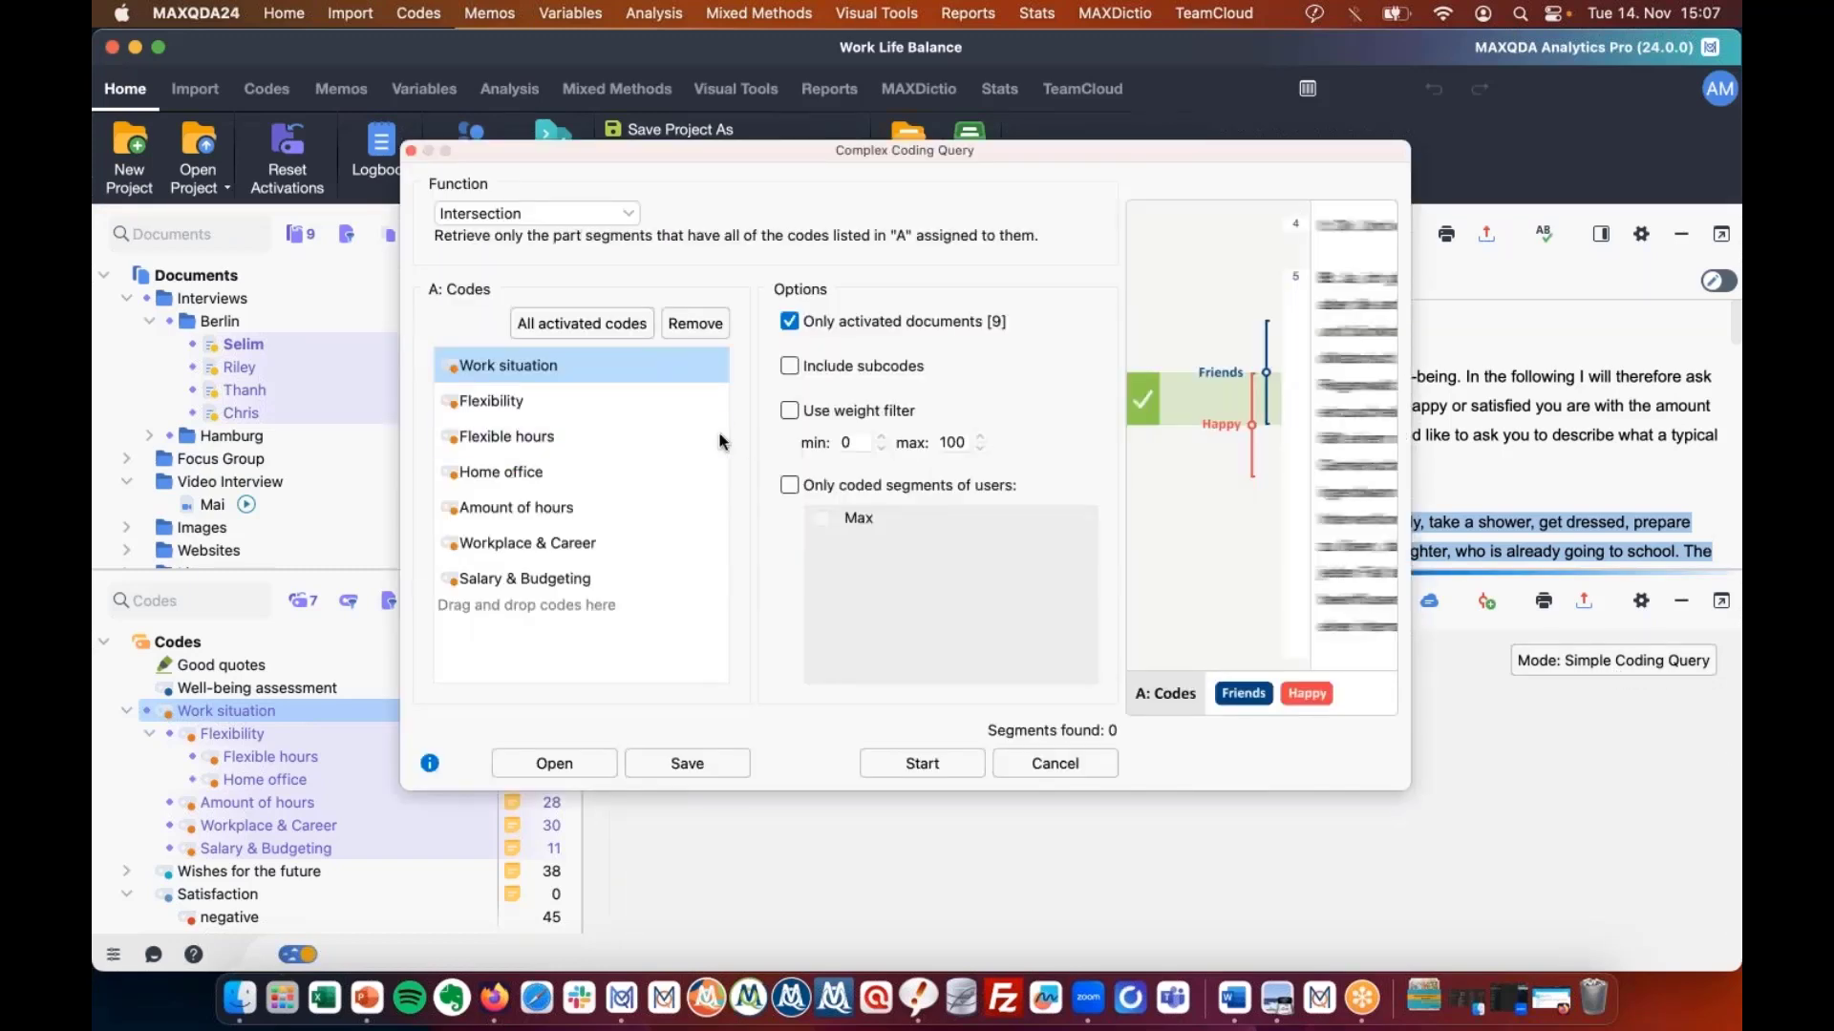
Limit the Intersection query to Work situation and Flexibility and run it.
left_click(718, 436)
left_click(718, 436)
left_click(719, 436)
left_click(718, 436)
left_click(718, 437)
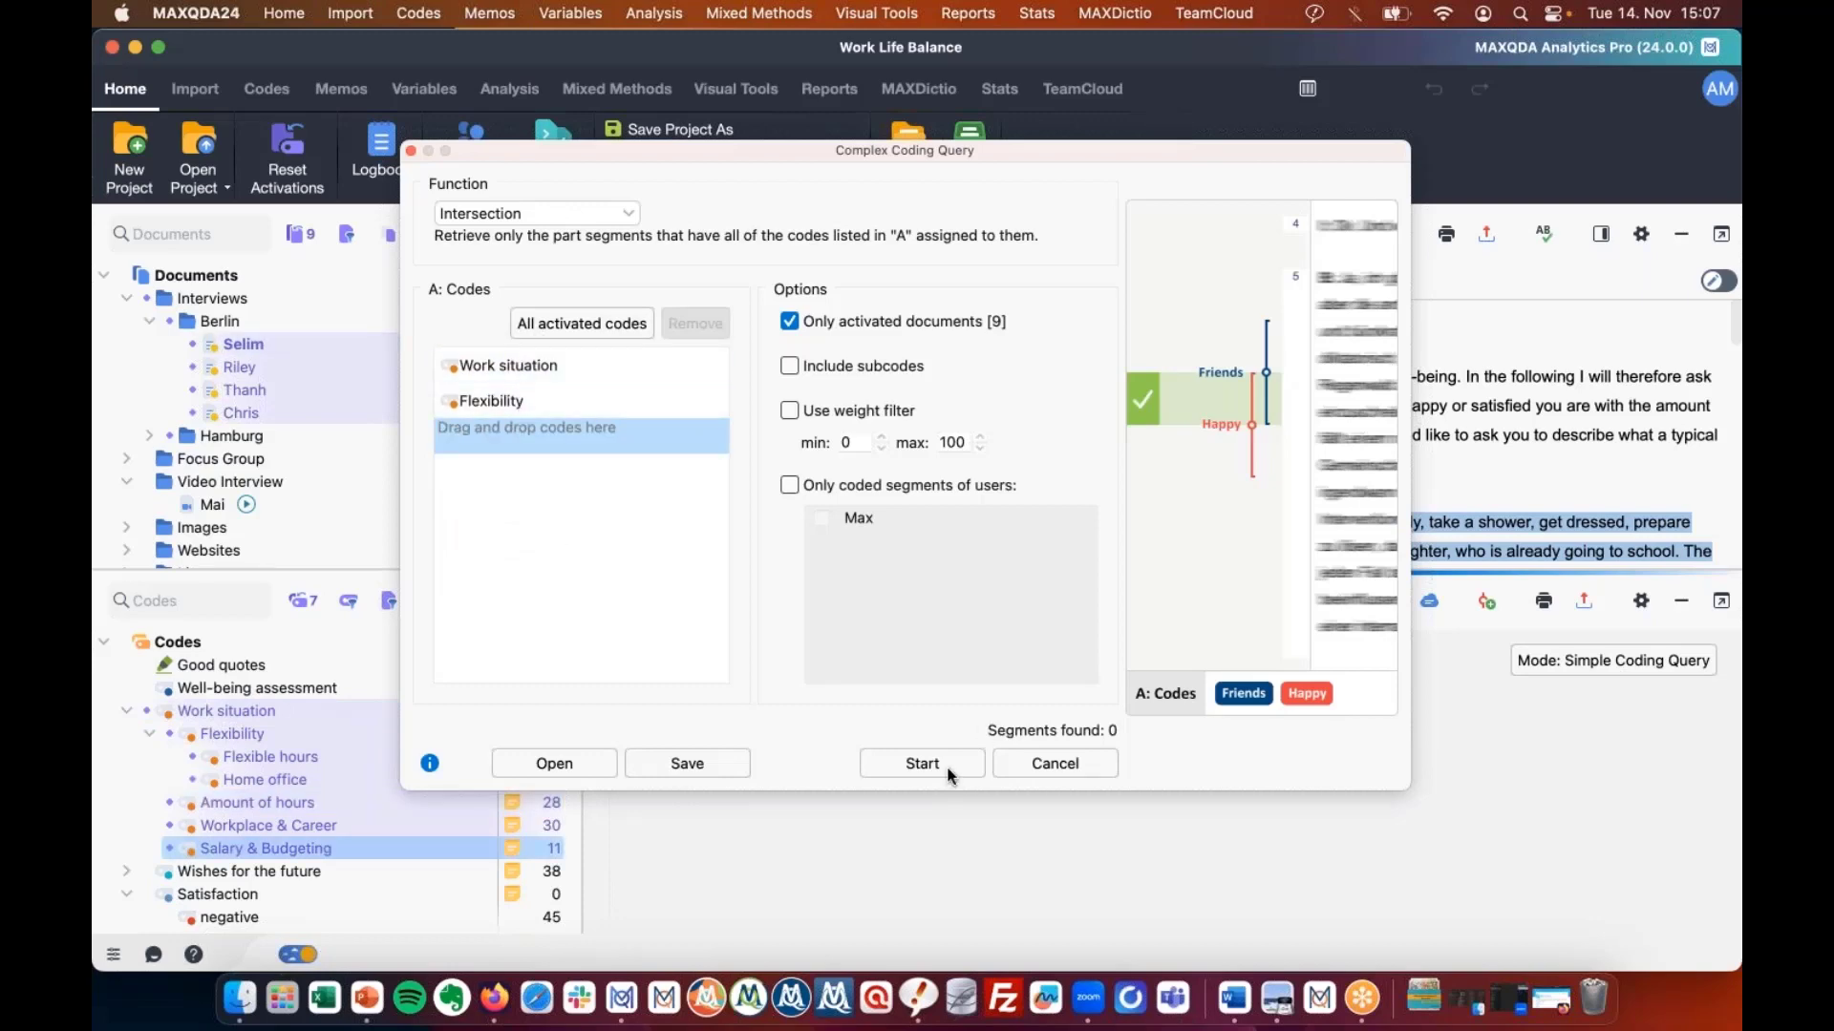
left_click(922, 764)
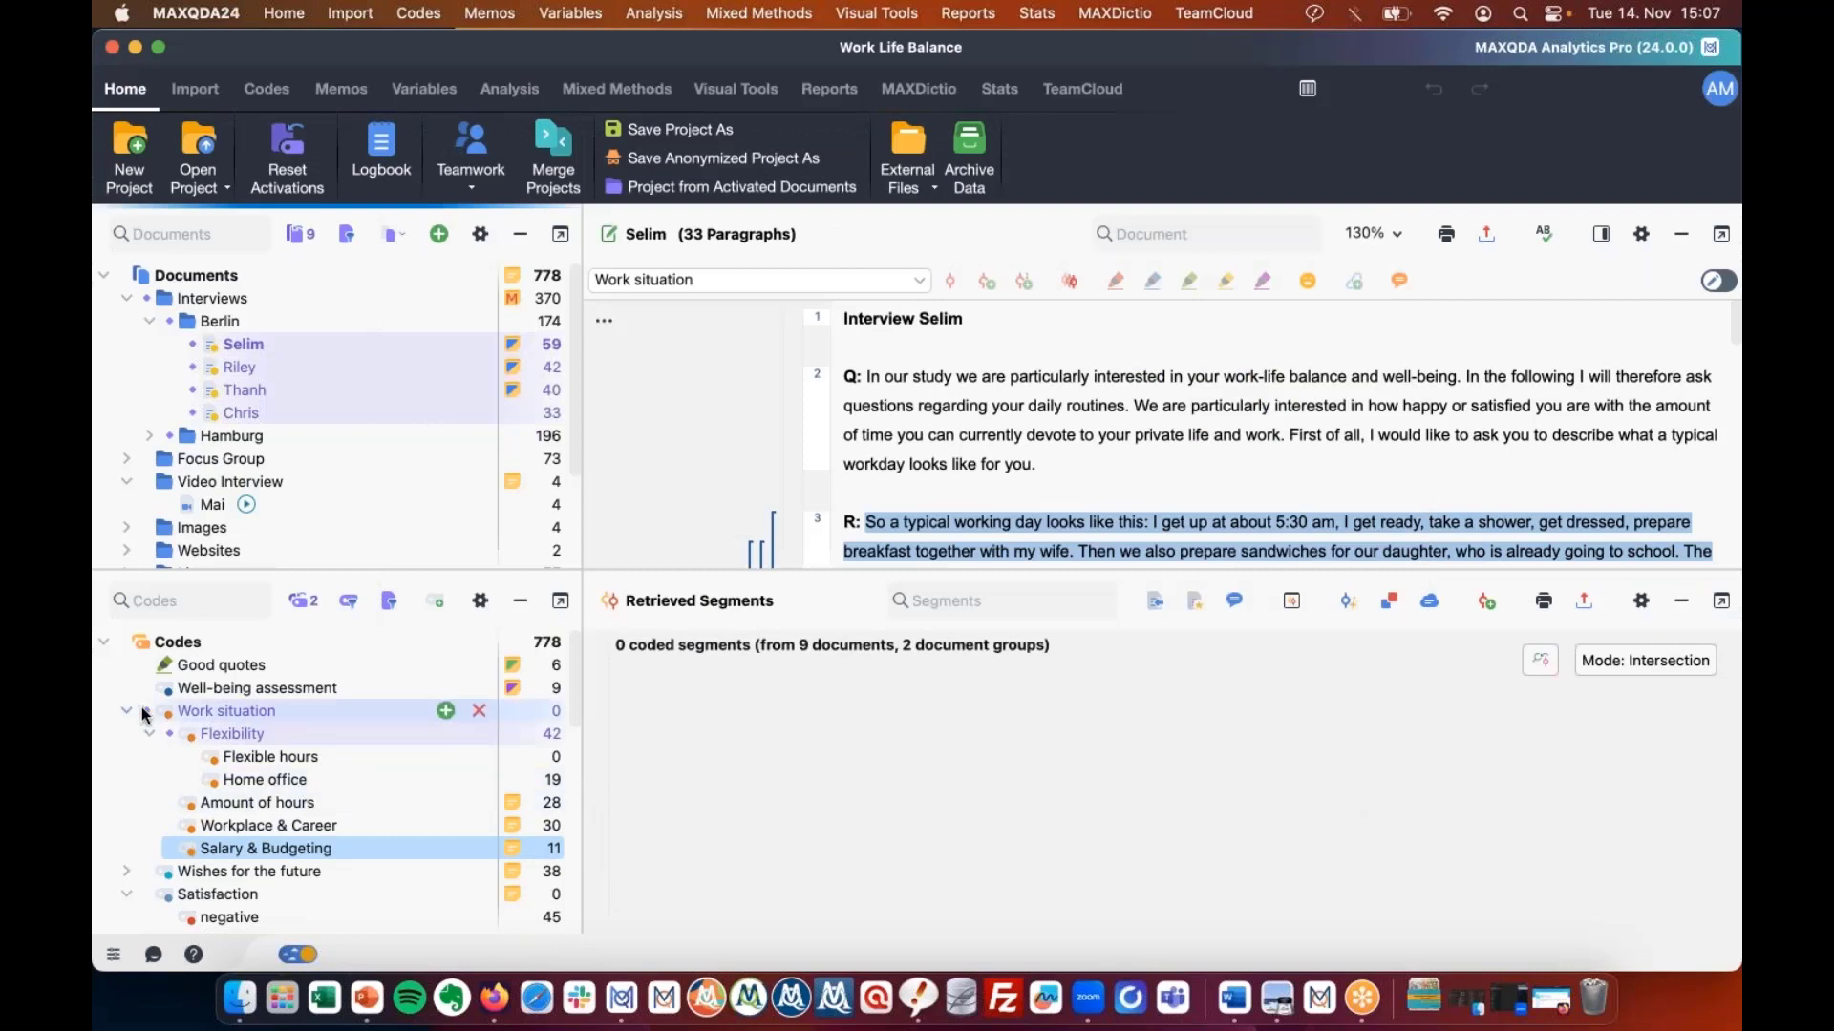
Activate only Amount of hours and Workplace & Career to intersect them, retrieving 2 segments.
left_click(178, 735)
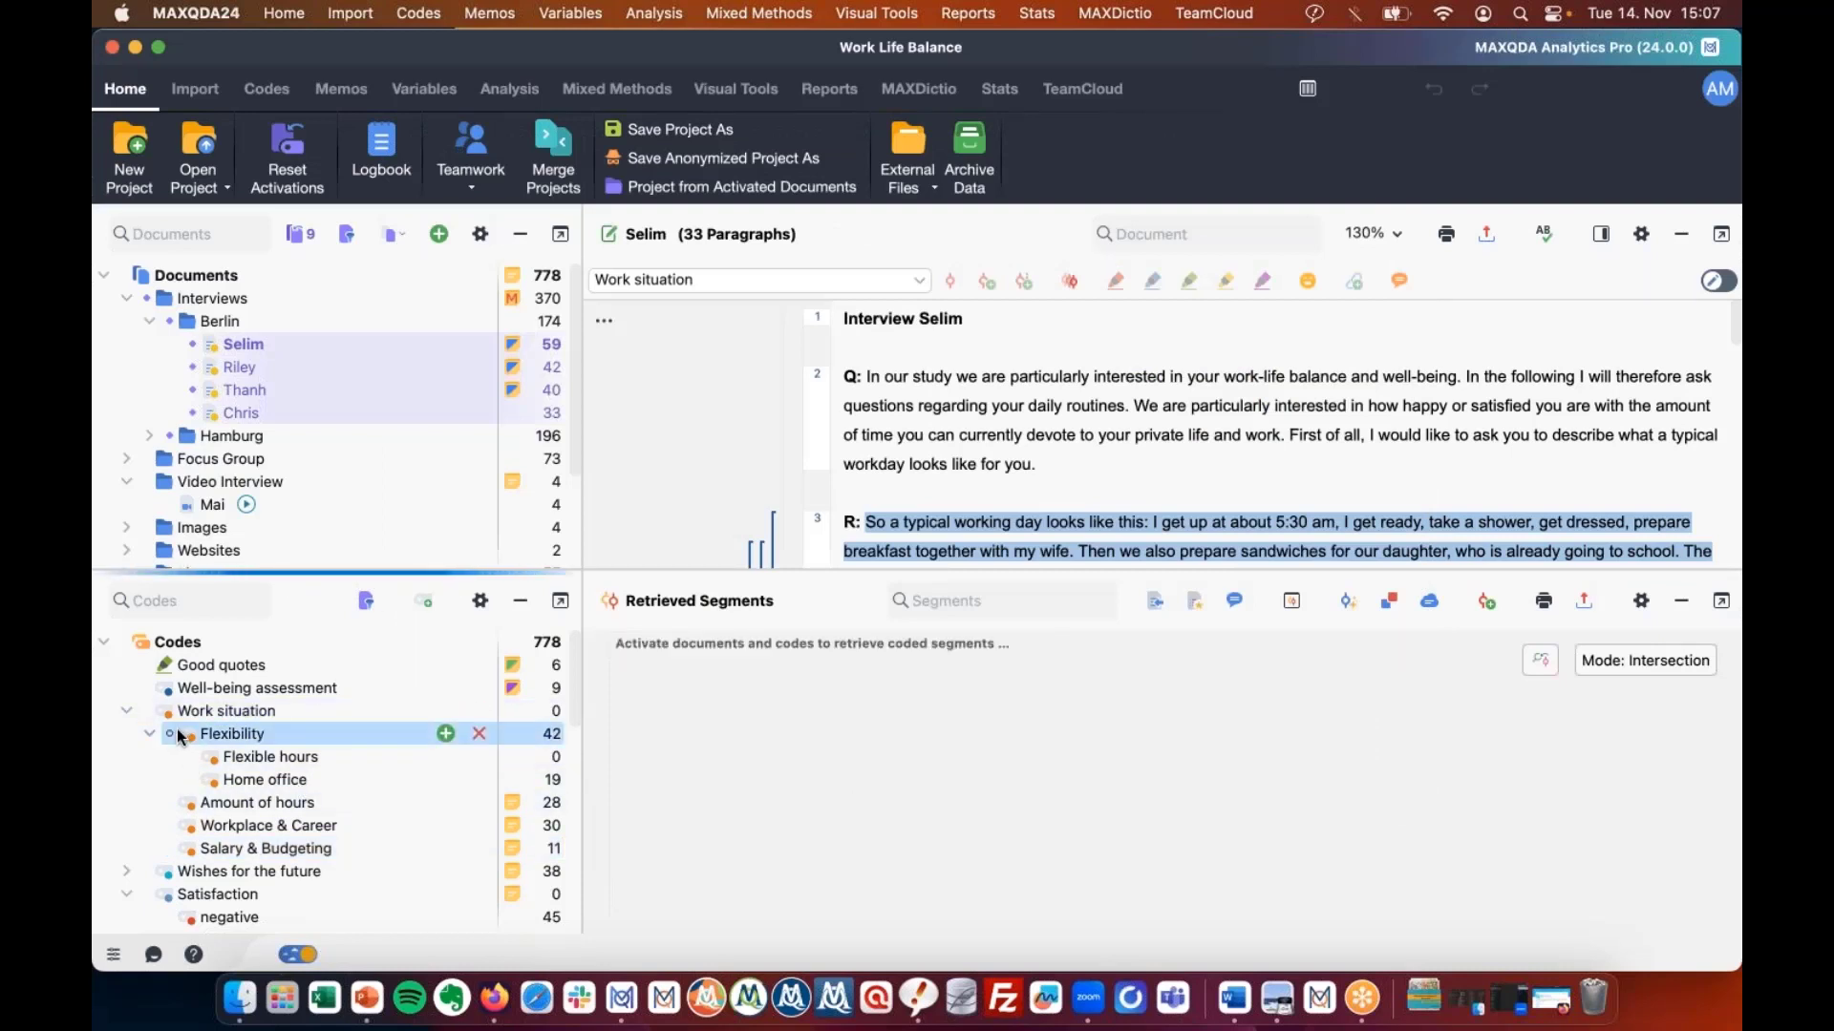
left_click(175, 736)
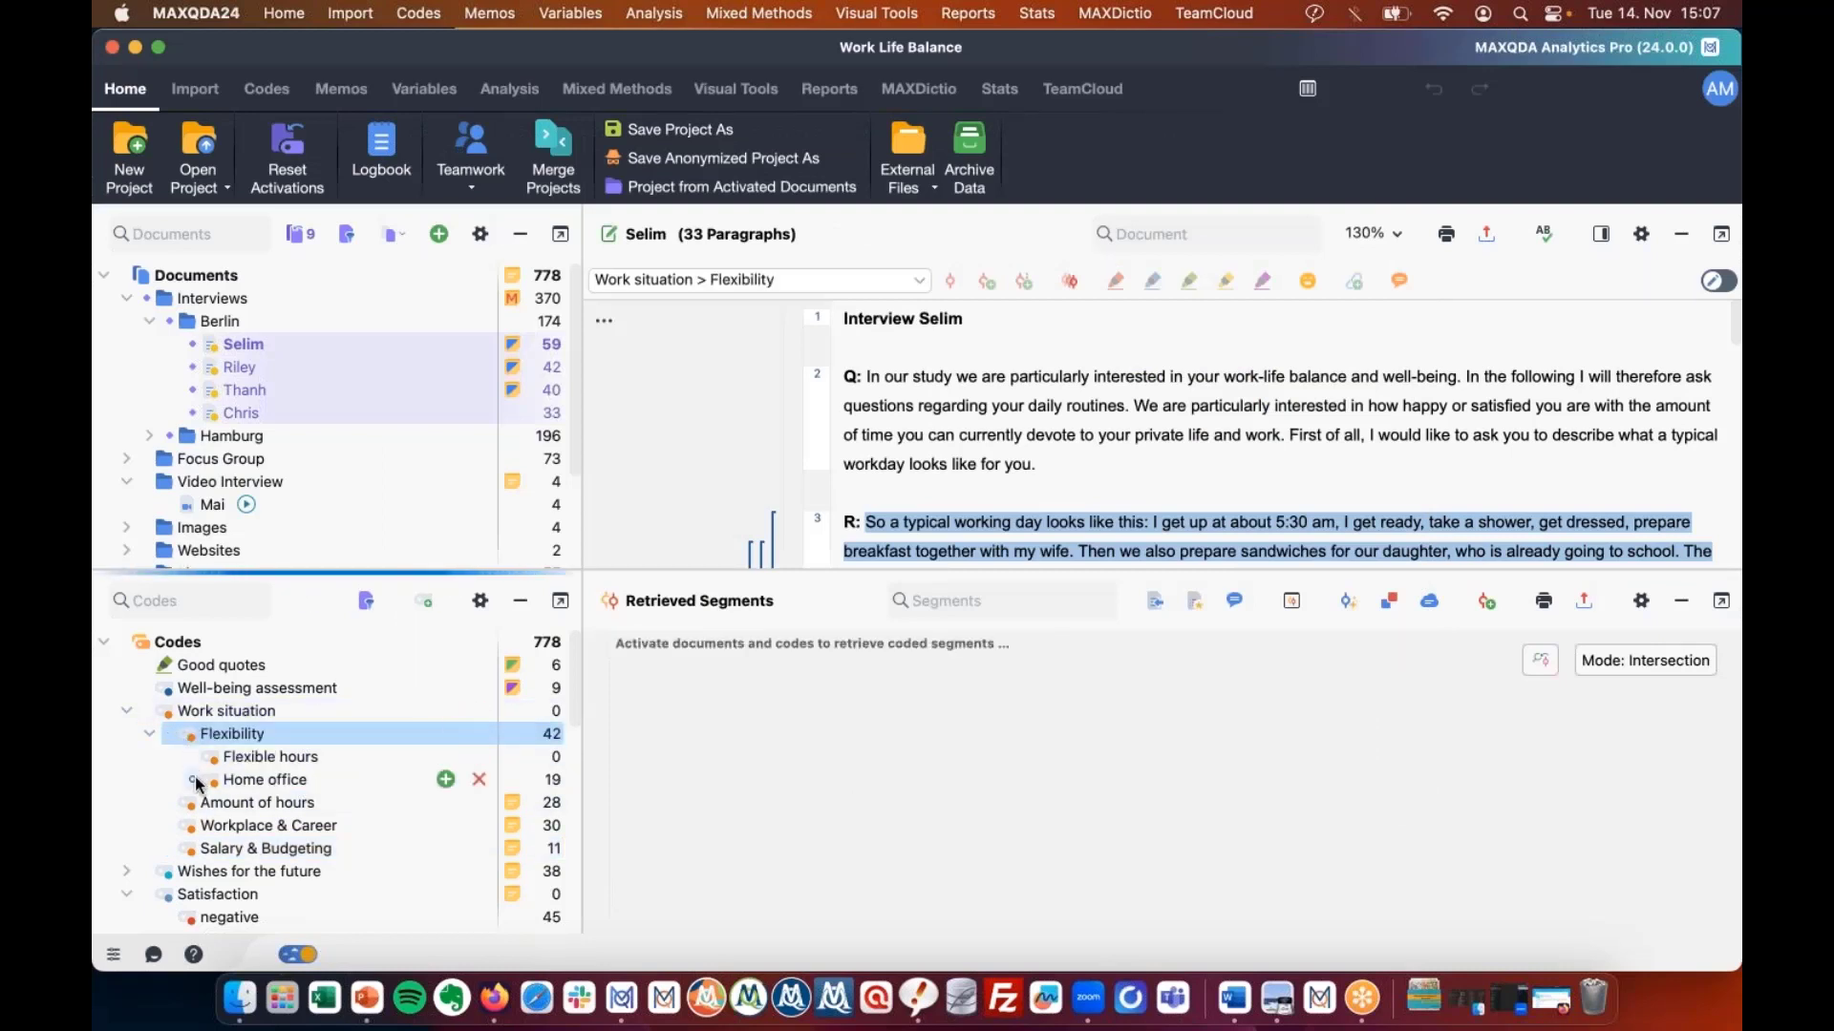
left_click(198, 781)
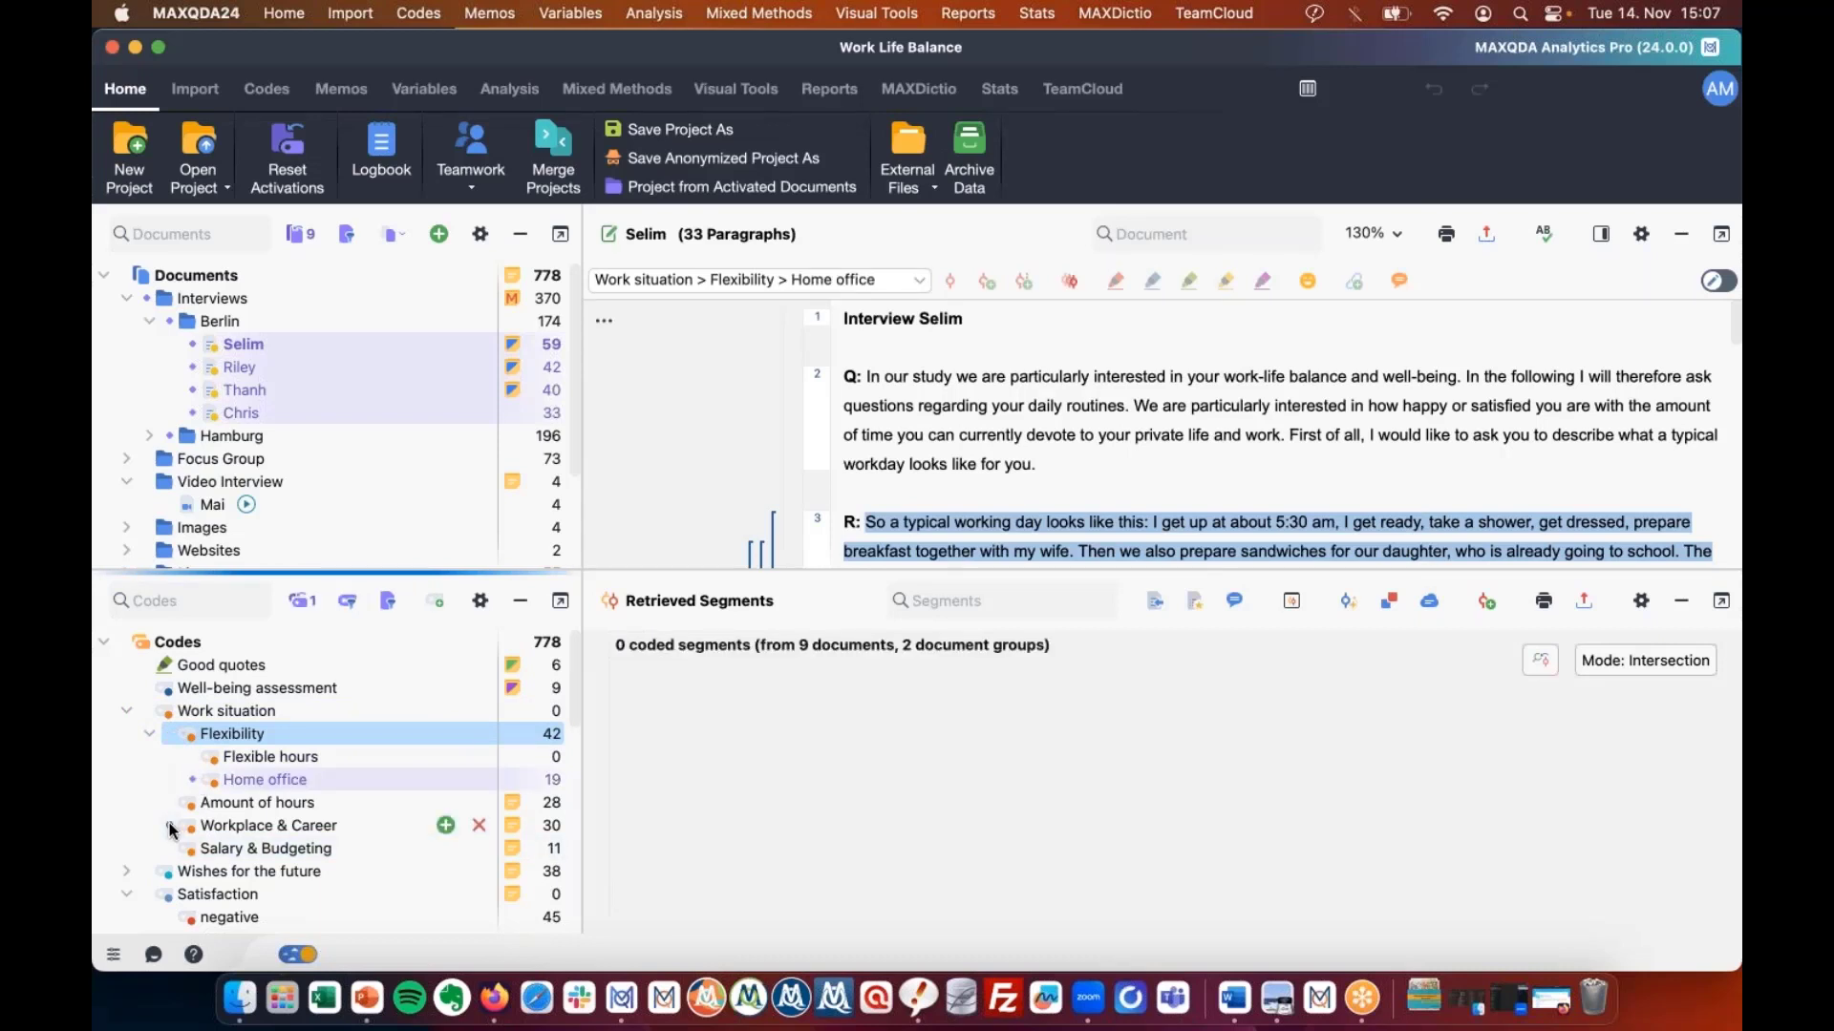
left_click(203, 827)
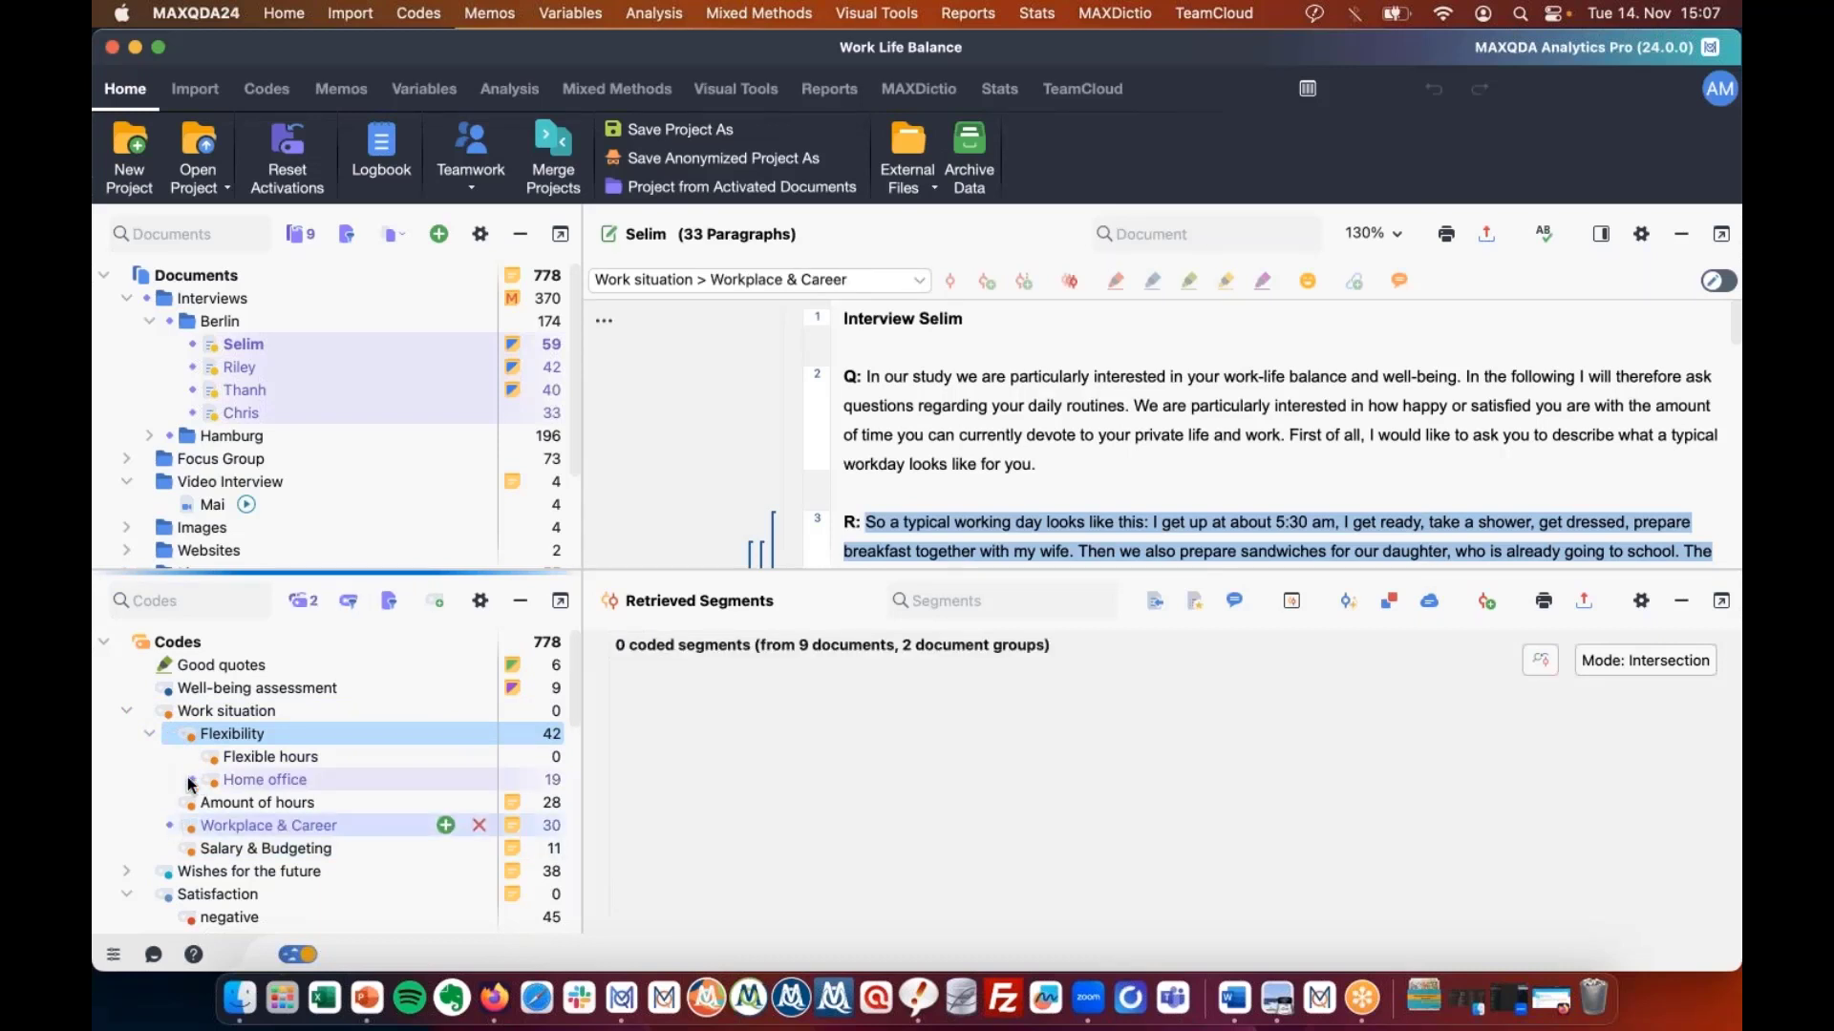
left_click(195, 784)
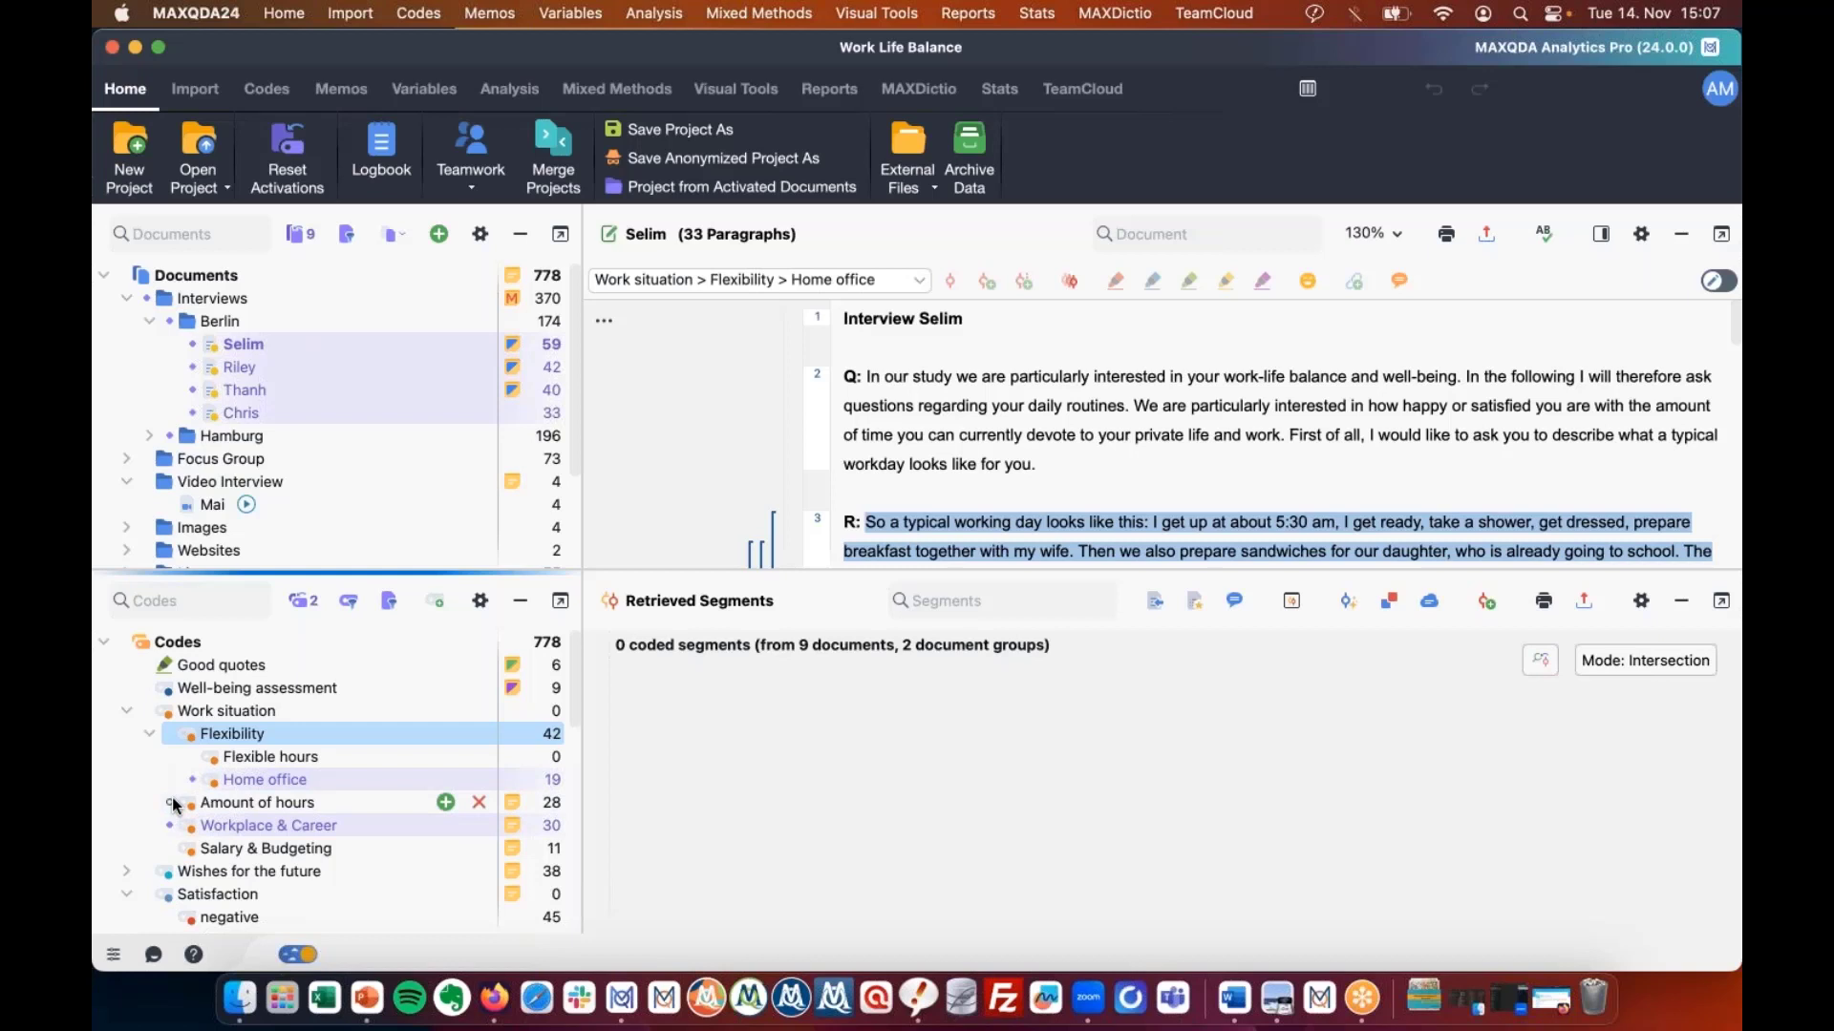
left_click(172, 804)
left_click(193, 780)
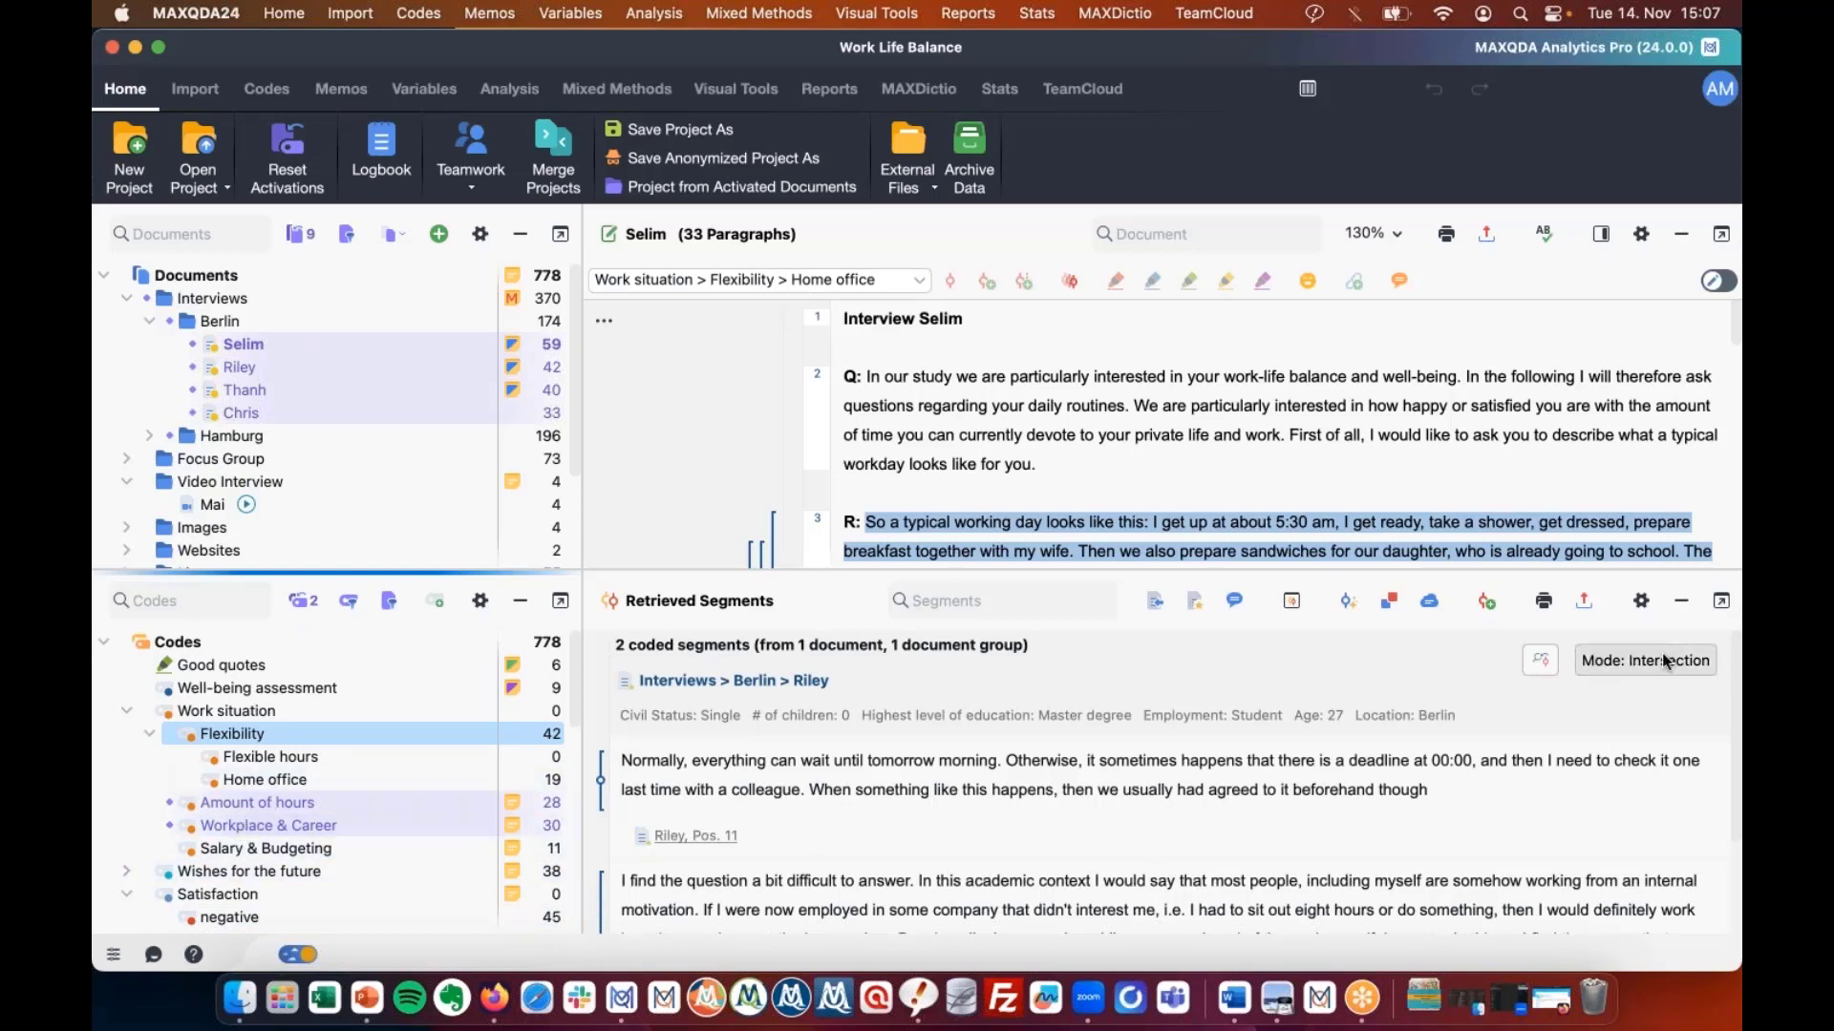
Close the query settings unchanged and return retrieval to Simple Coding Query mode.
left_click(1633, 661)
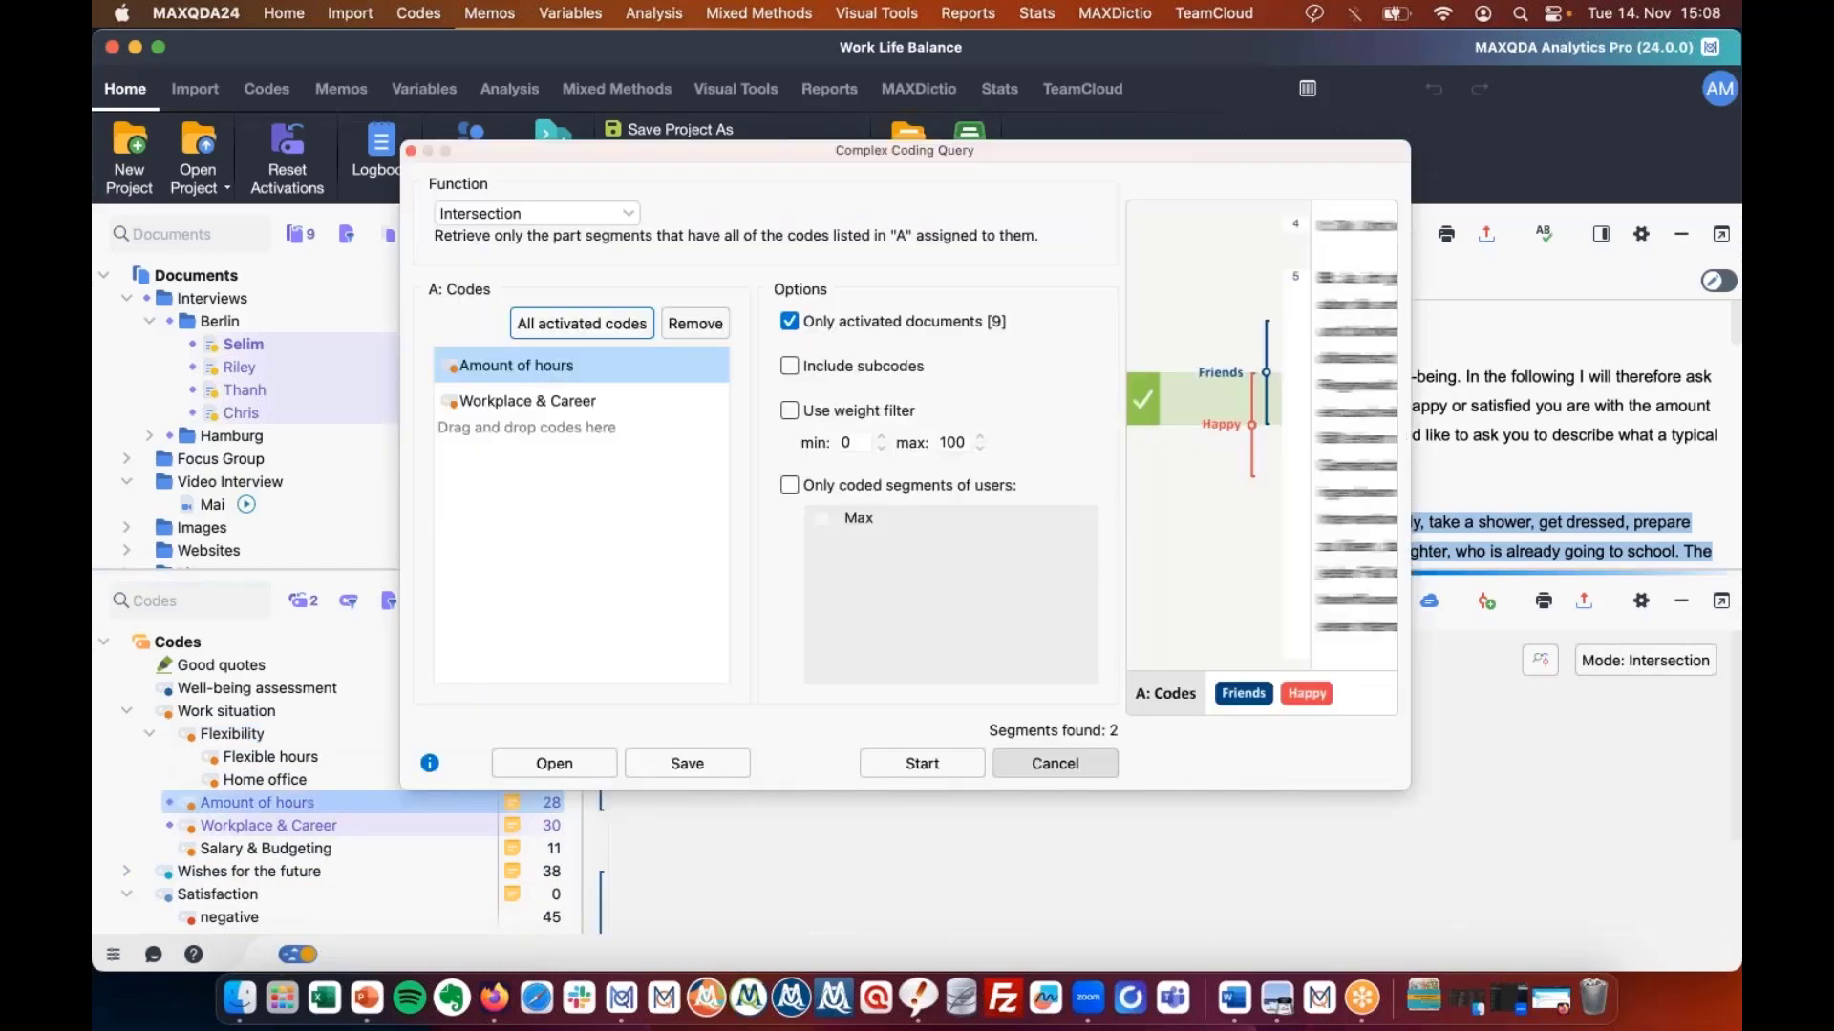
left_click(1056, 764)
left_click(504, 93)
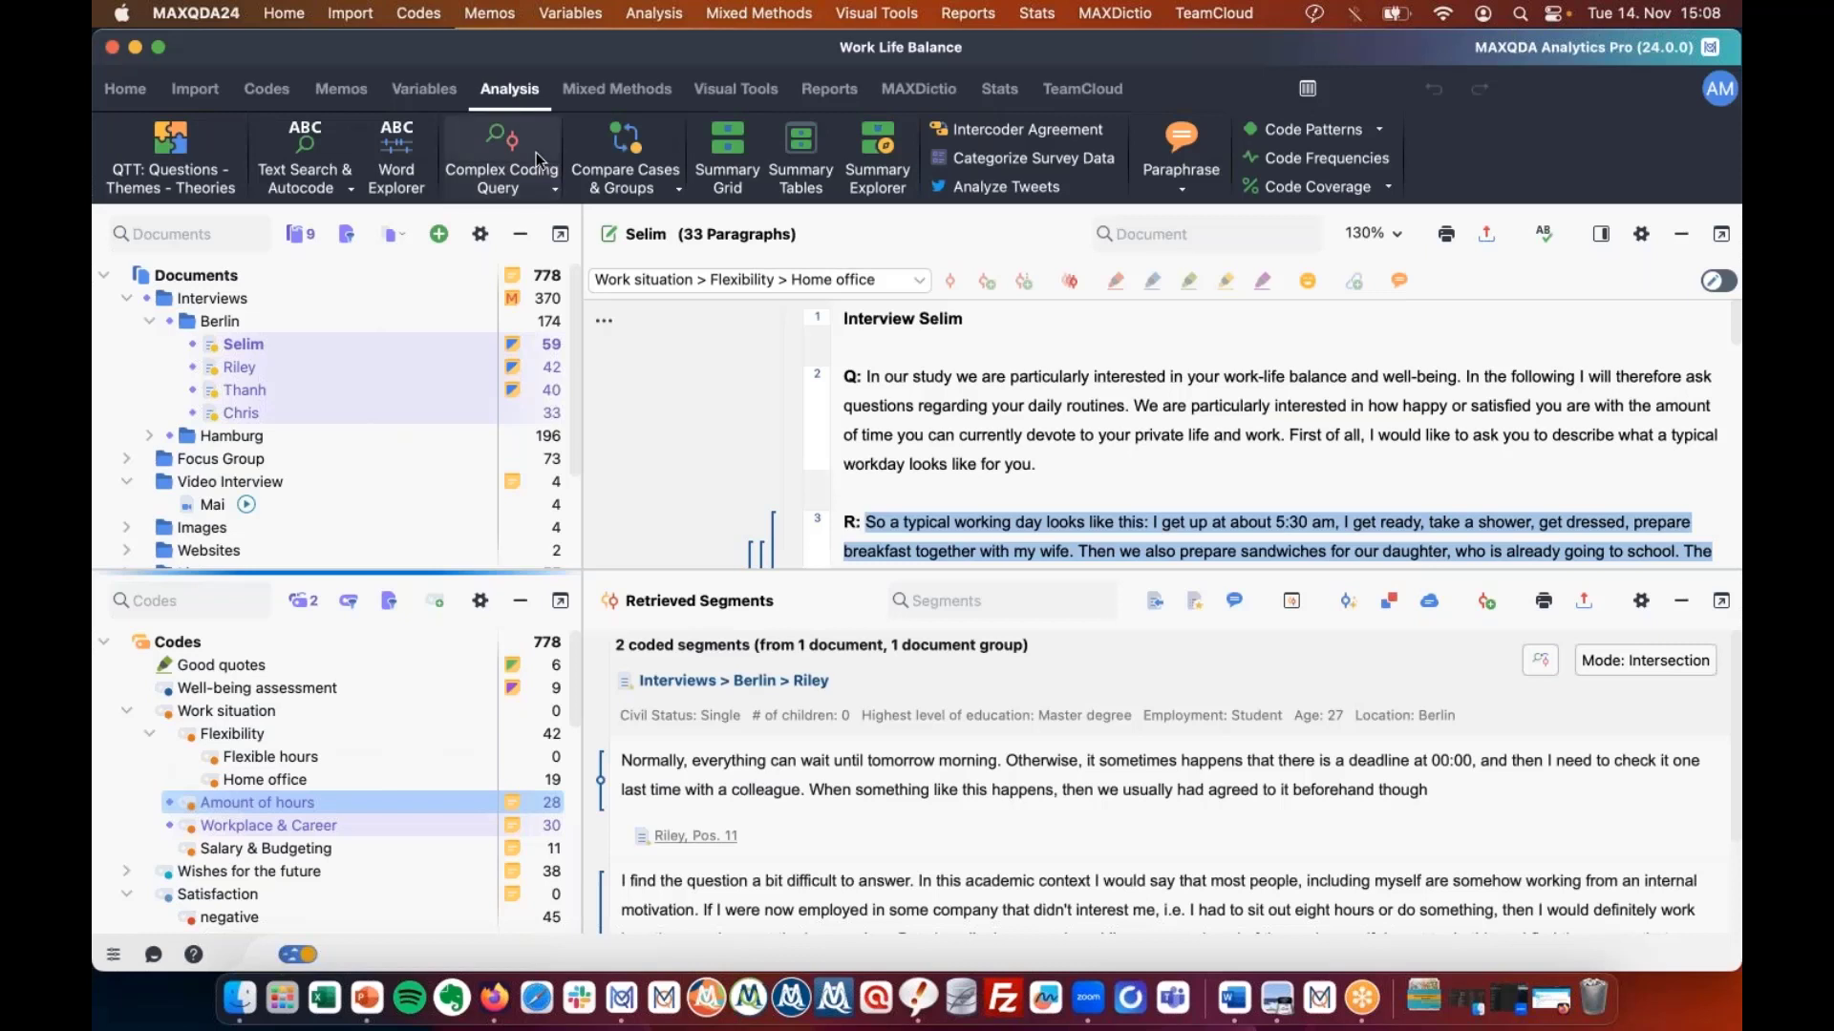
left_click(540, 160)
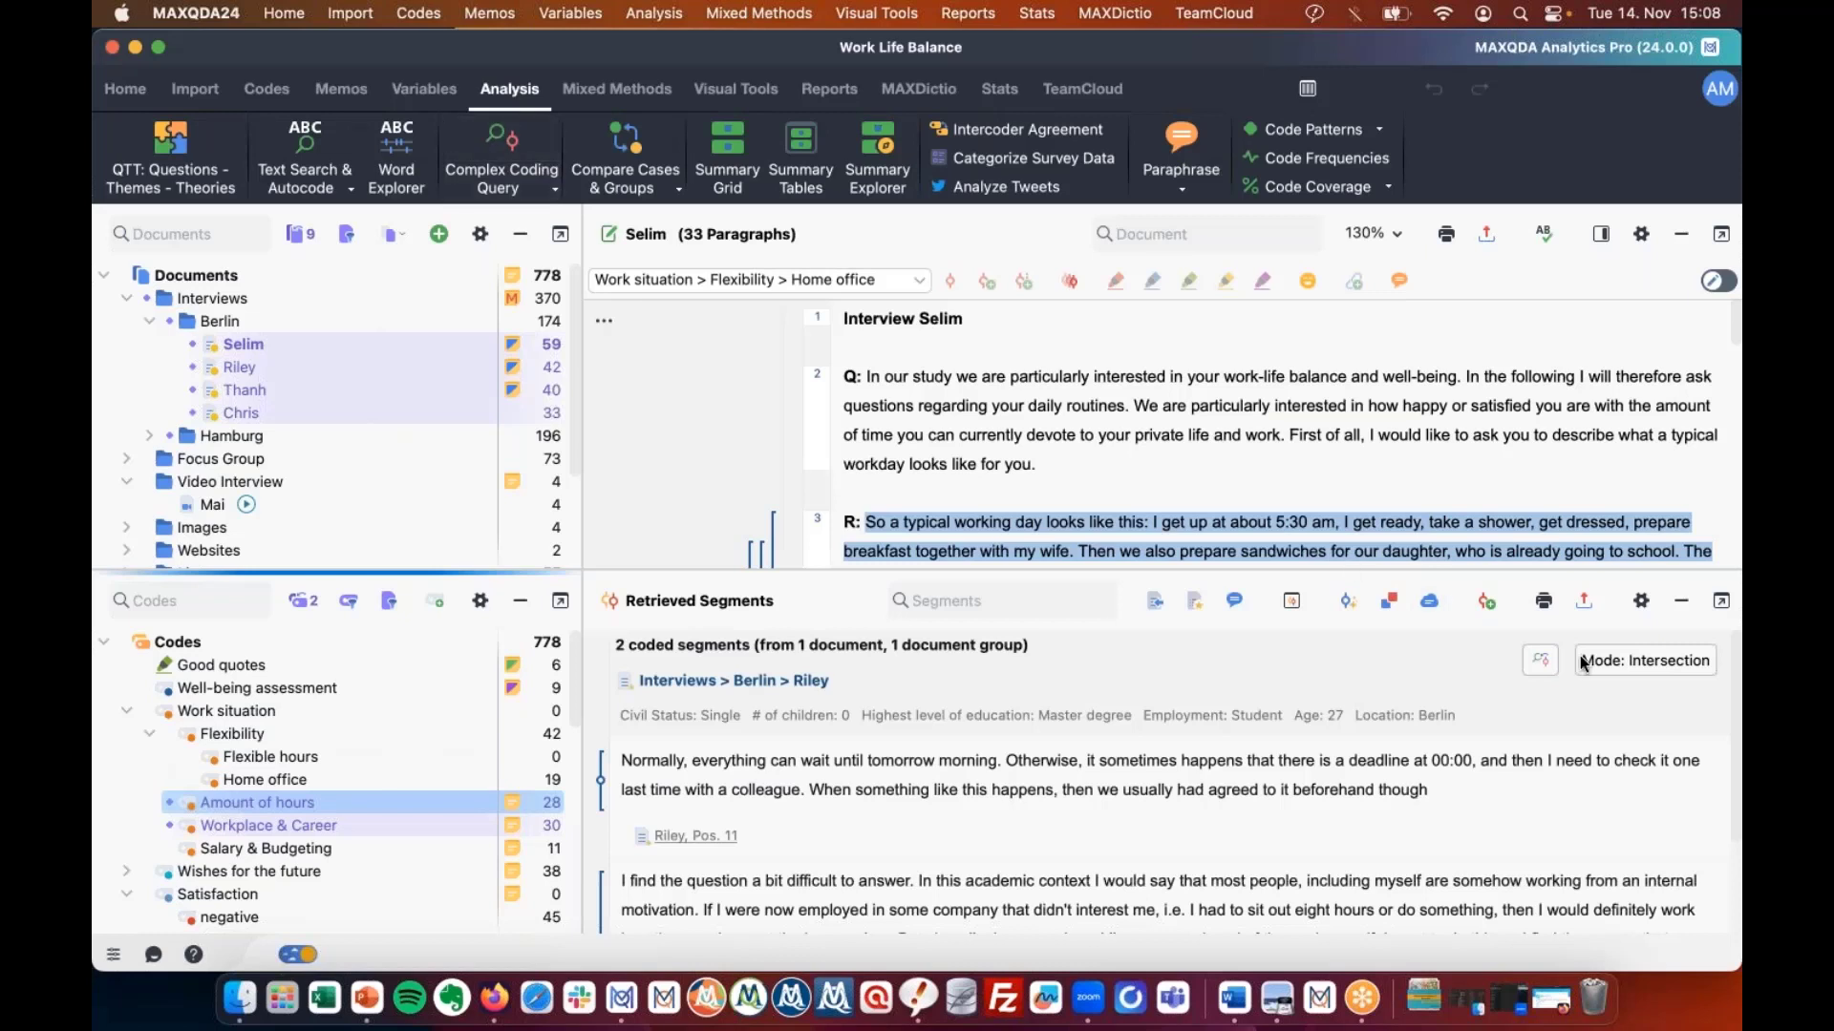
left_click(1545, 661)
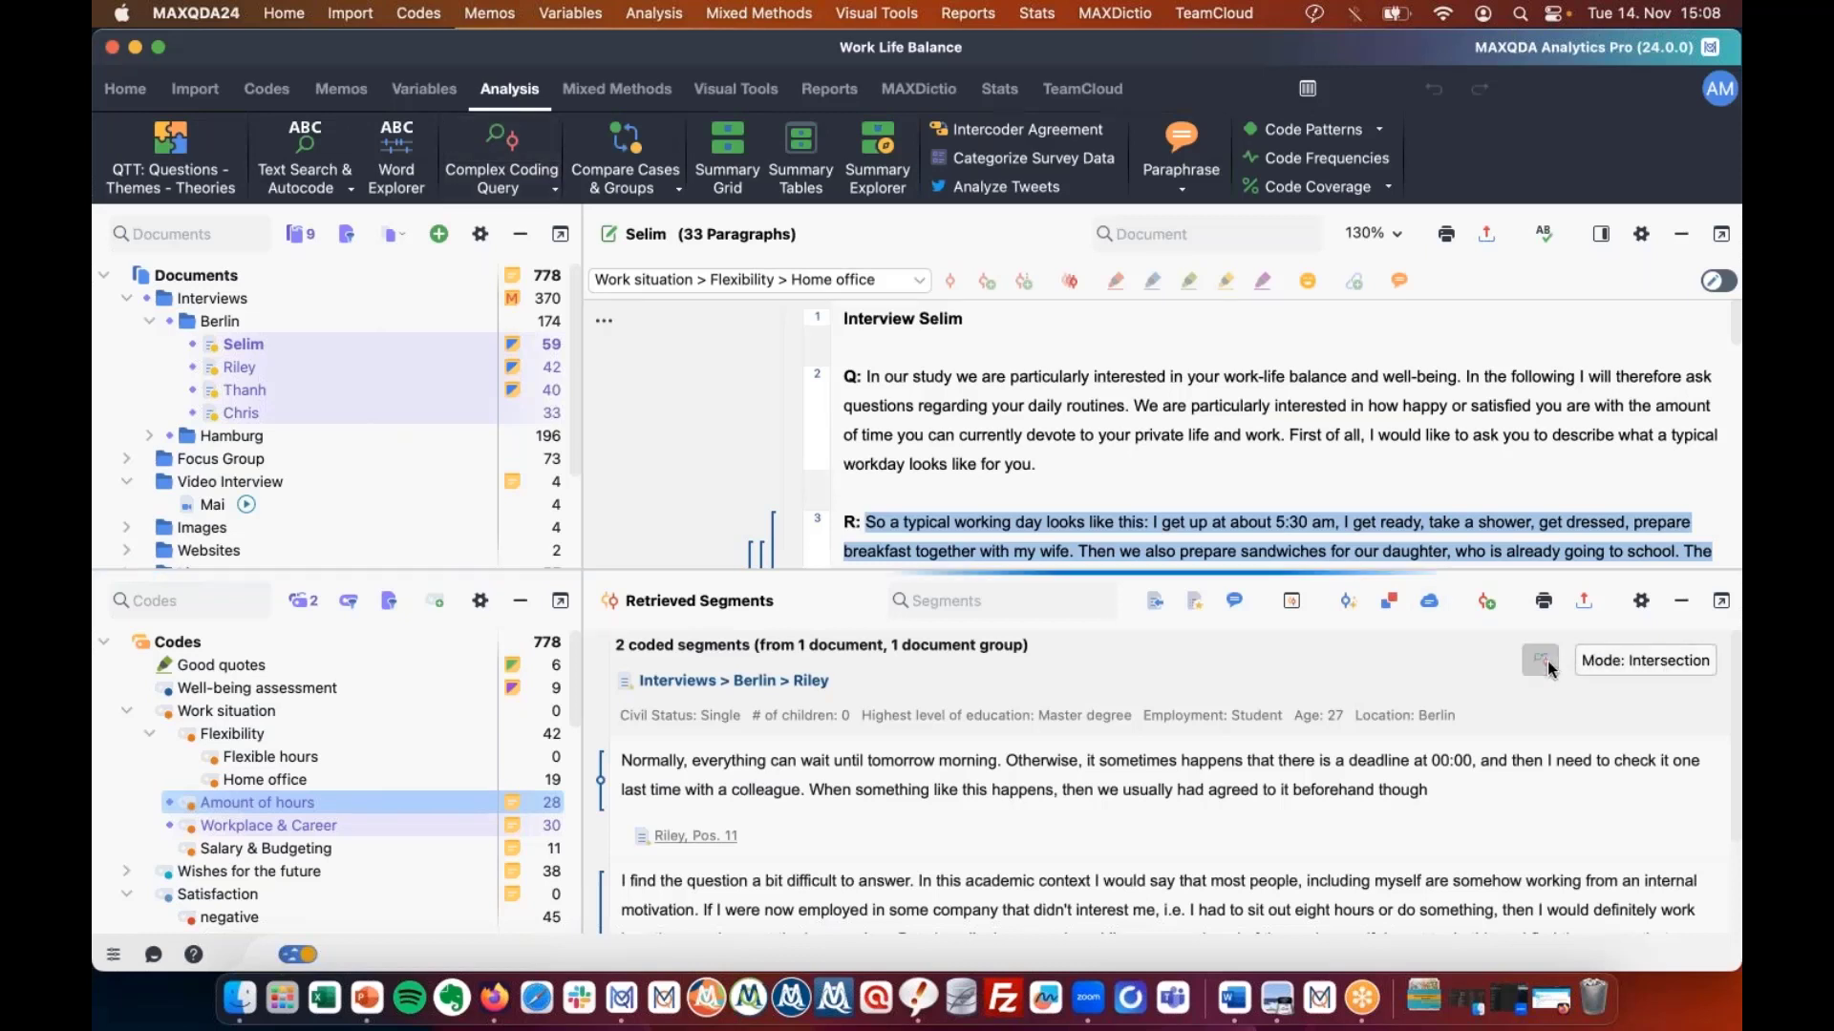
Minimise the Retrieved Segments window to show Selim's full third paragraph.
left_click(1682, 600)
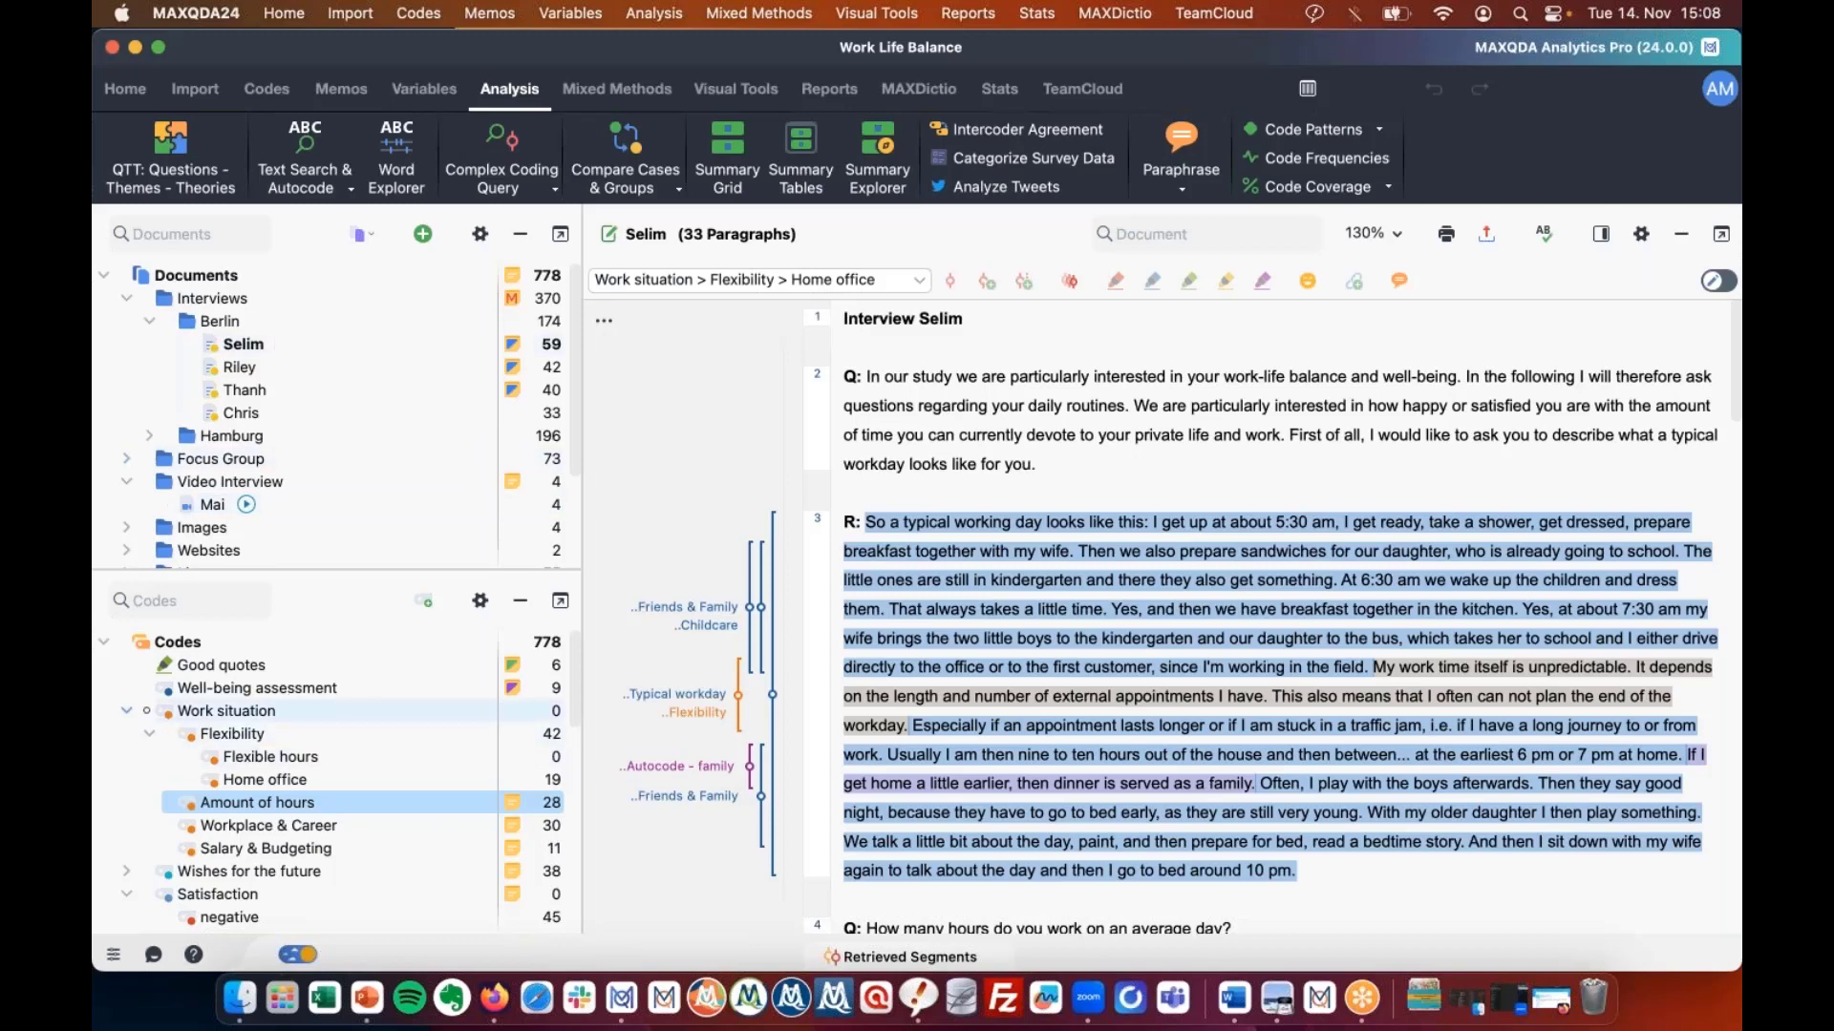
Rename the Good quotes code to a very long name beginning 'long long long'.
left_click(693, 611)
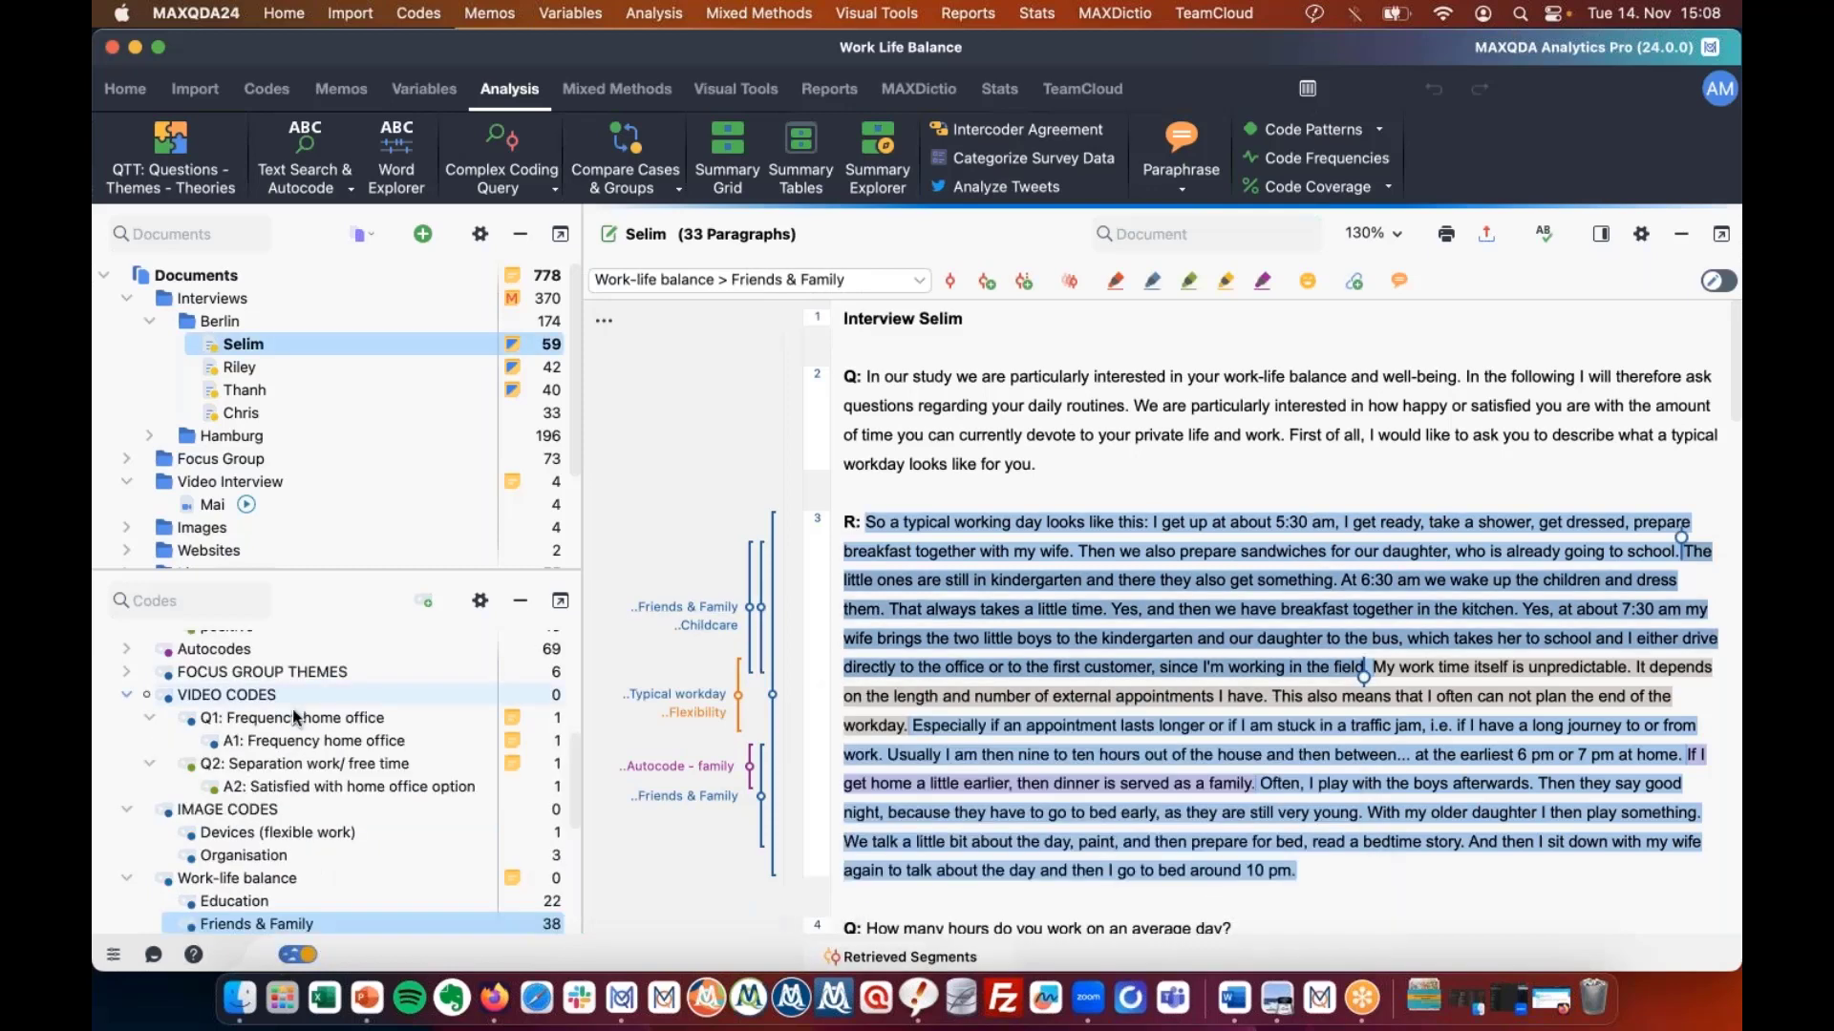
scroll(292, 709, "up", 5)
left_click(267, 656)
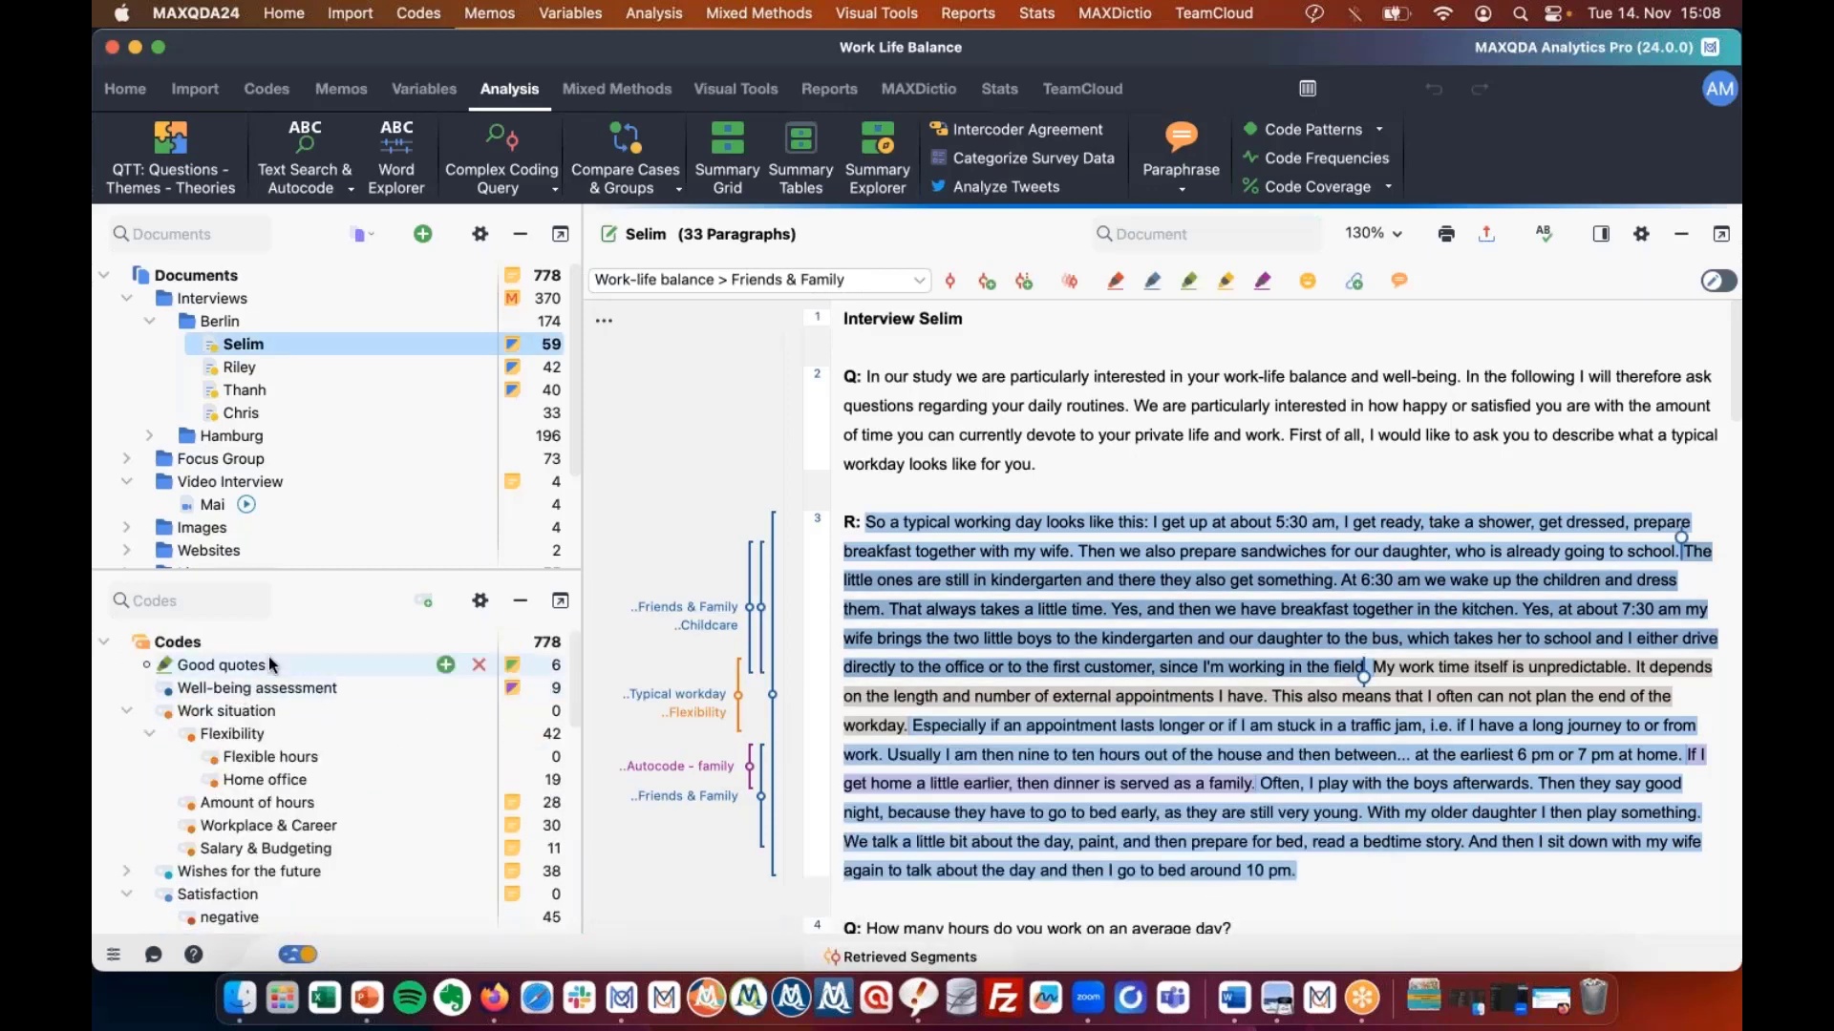
left_click(278, 665)
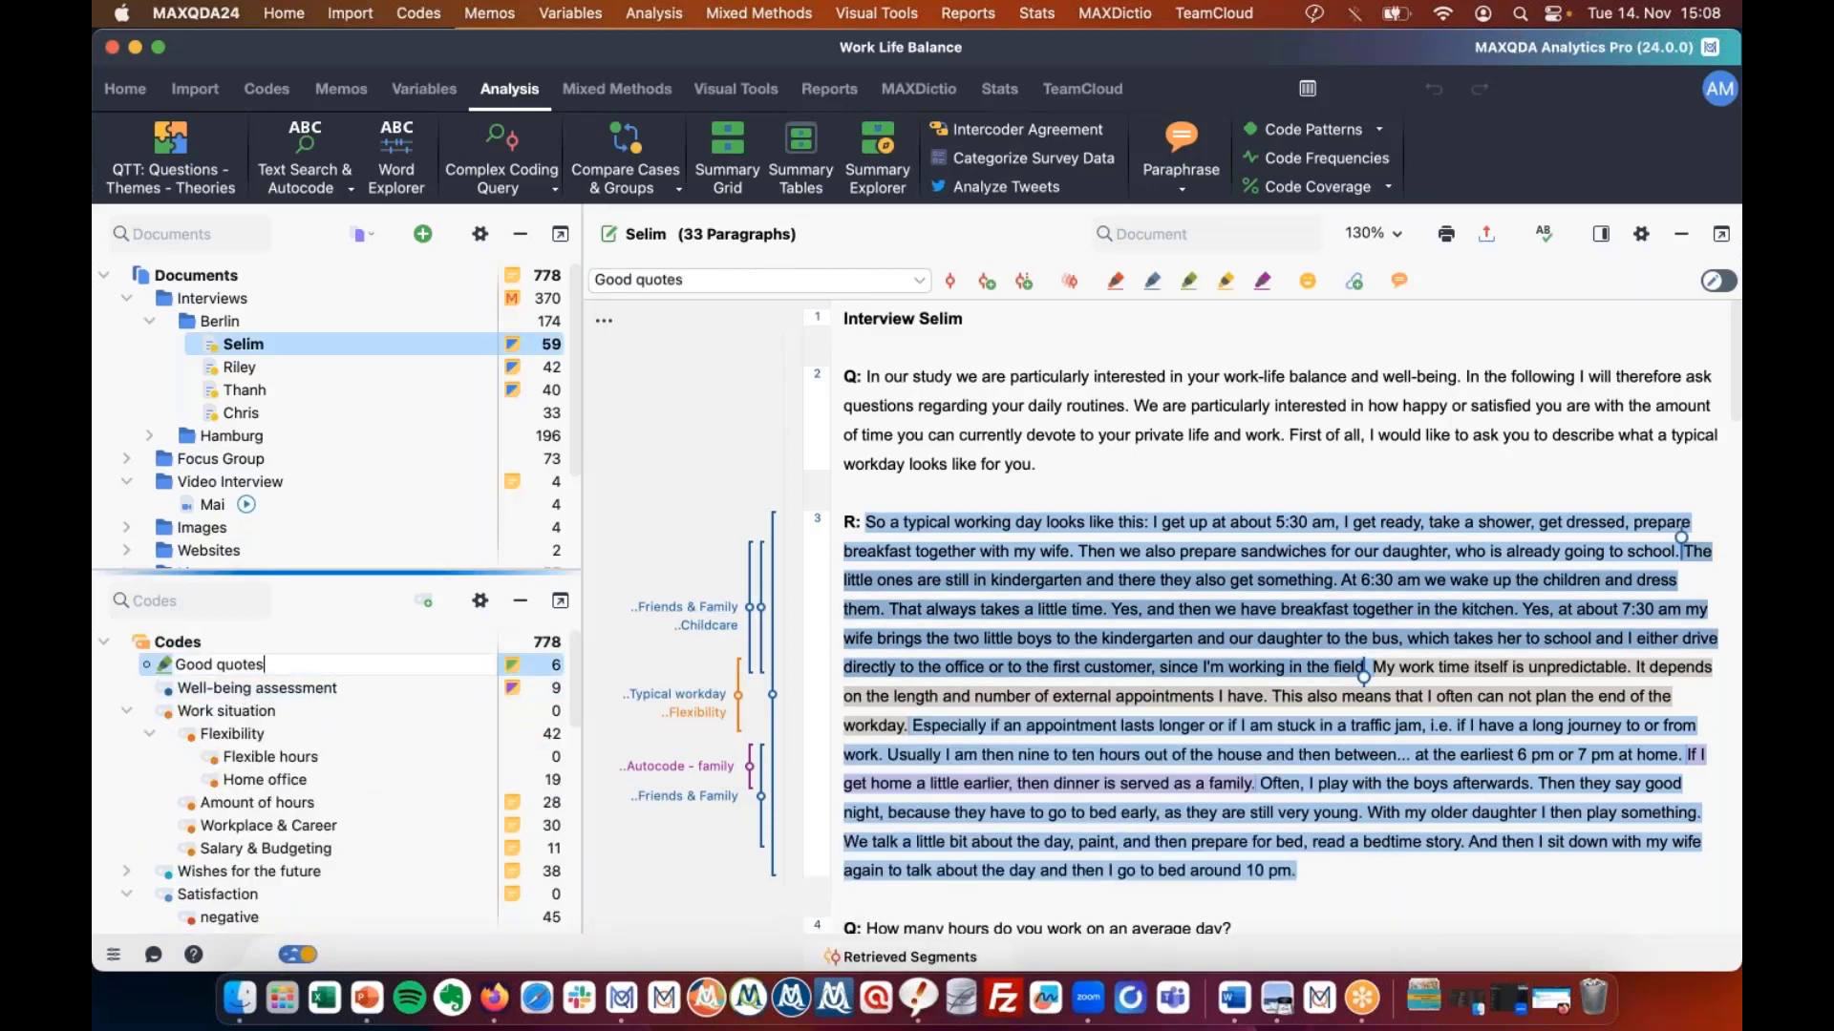
type("long long long ldslfjdsjfdlks ")
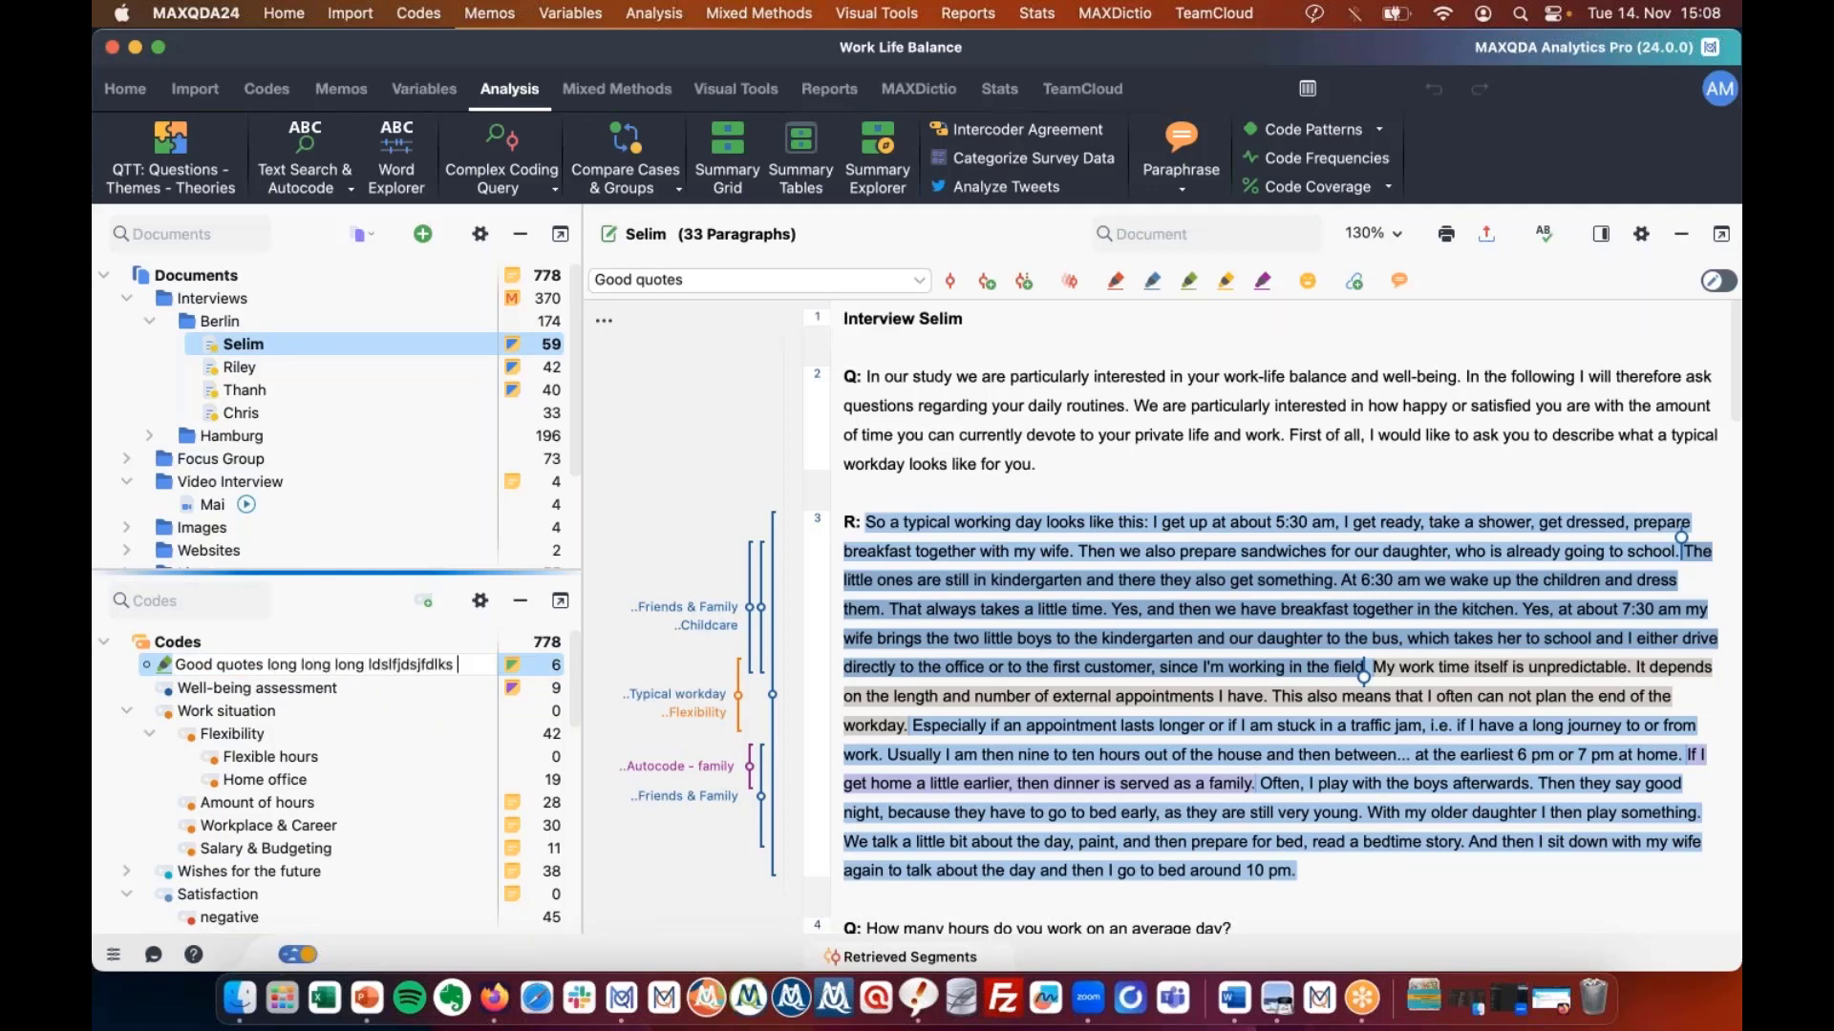
type("njfdn fkjn sdjnkfnjdsknfjkdsnfjkdsn nfkndsjknflk")
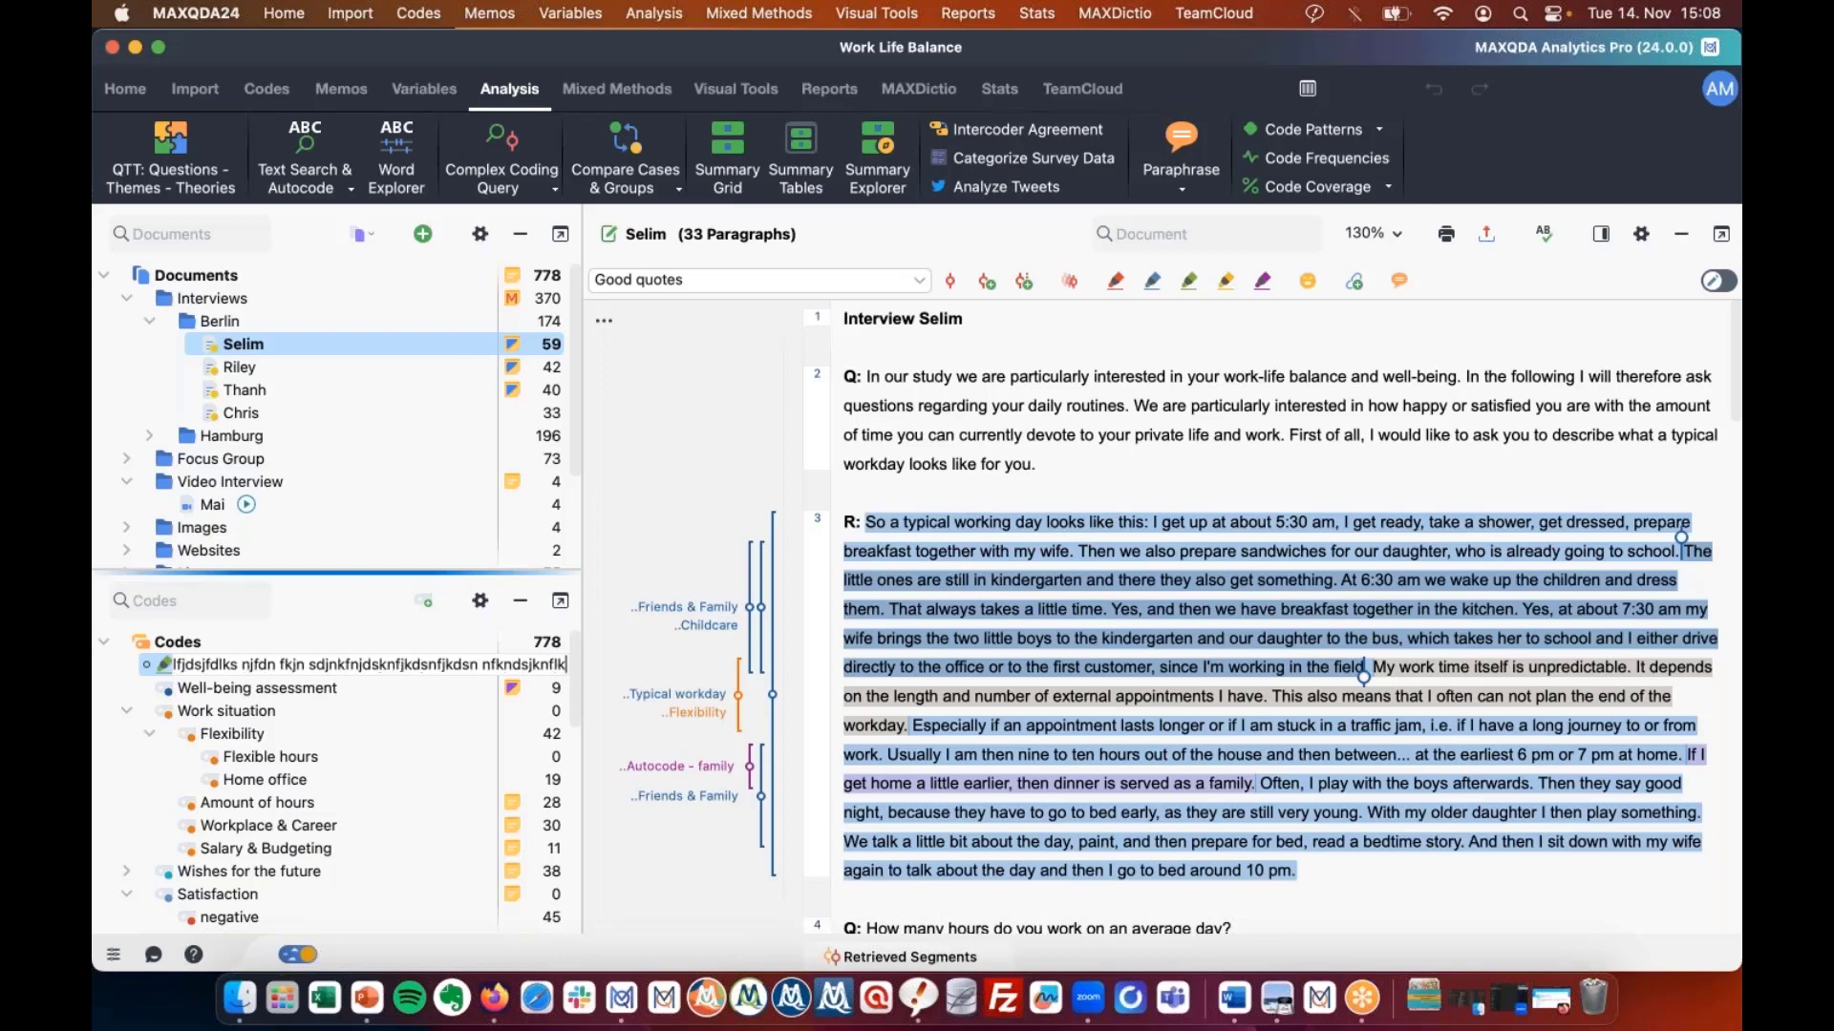
type("dsnjfnkdsjkfnkds fbnndsbfnjkndsjfnbds")
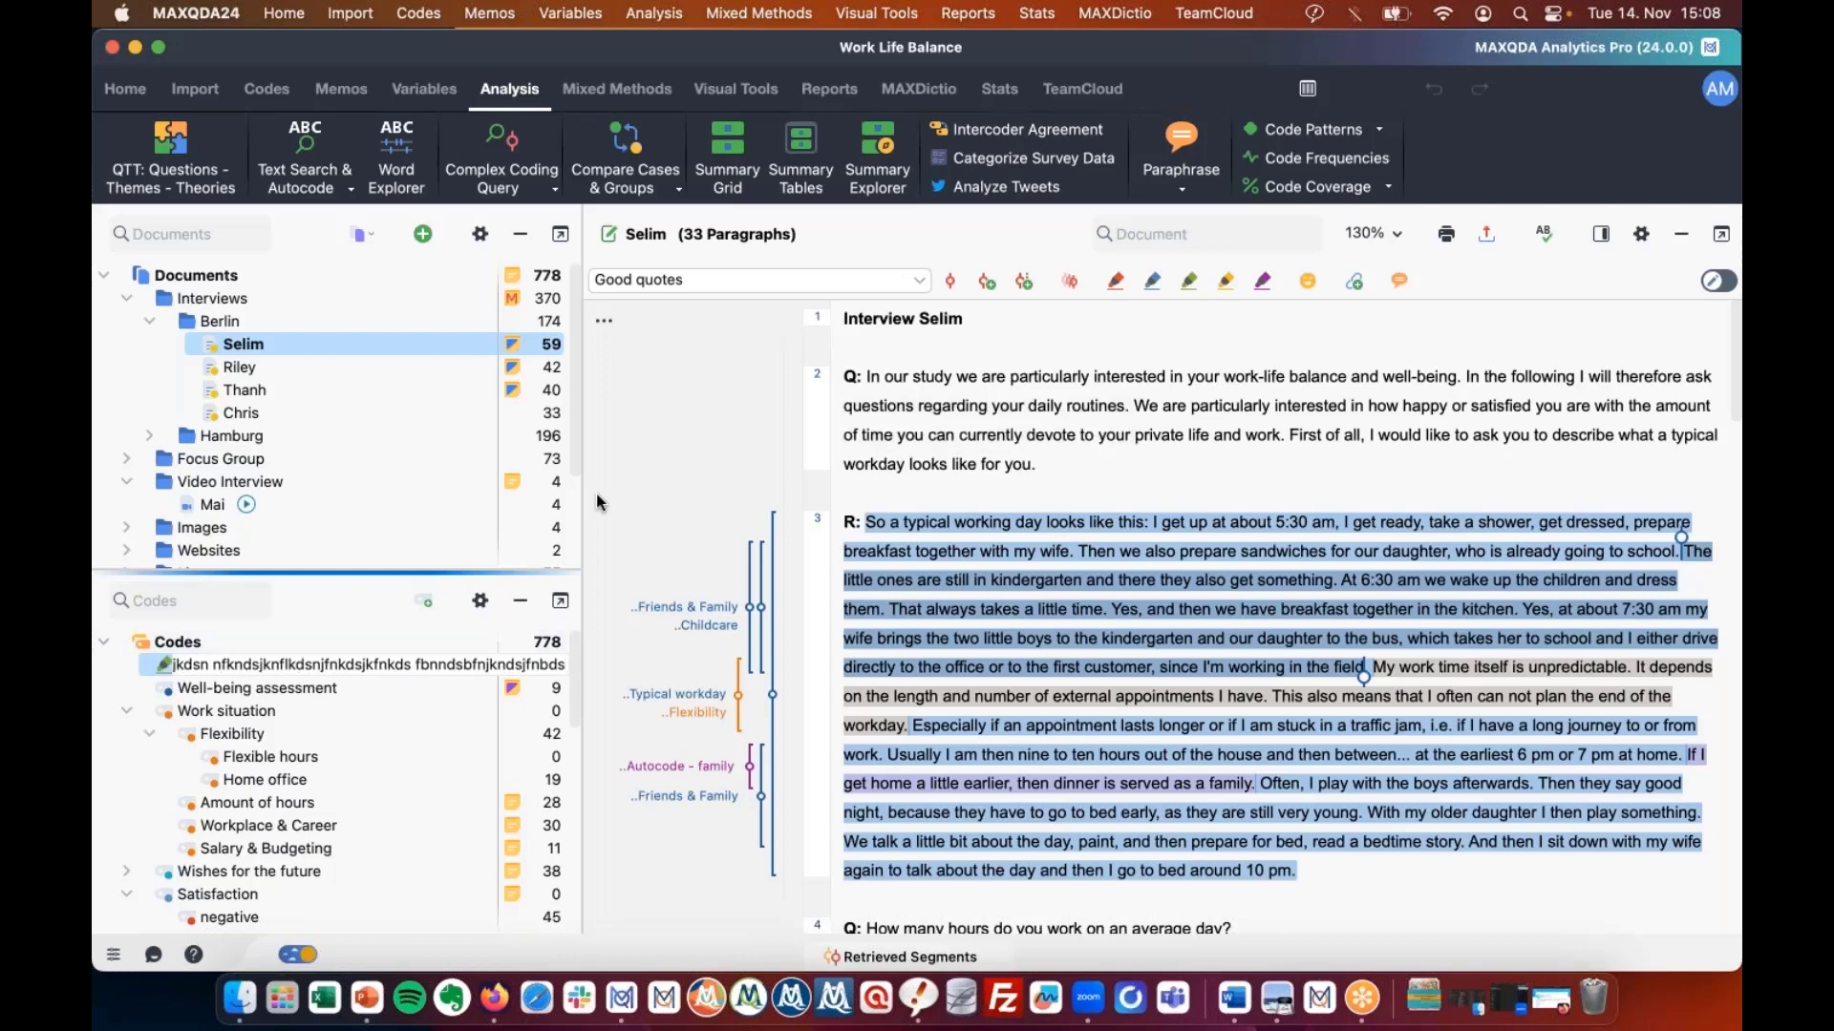
key("Return")
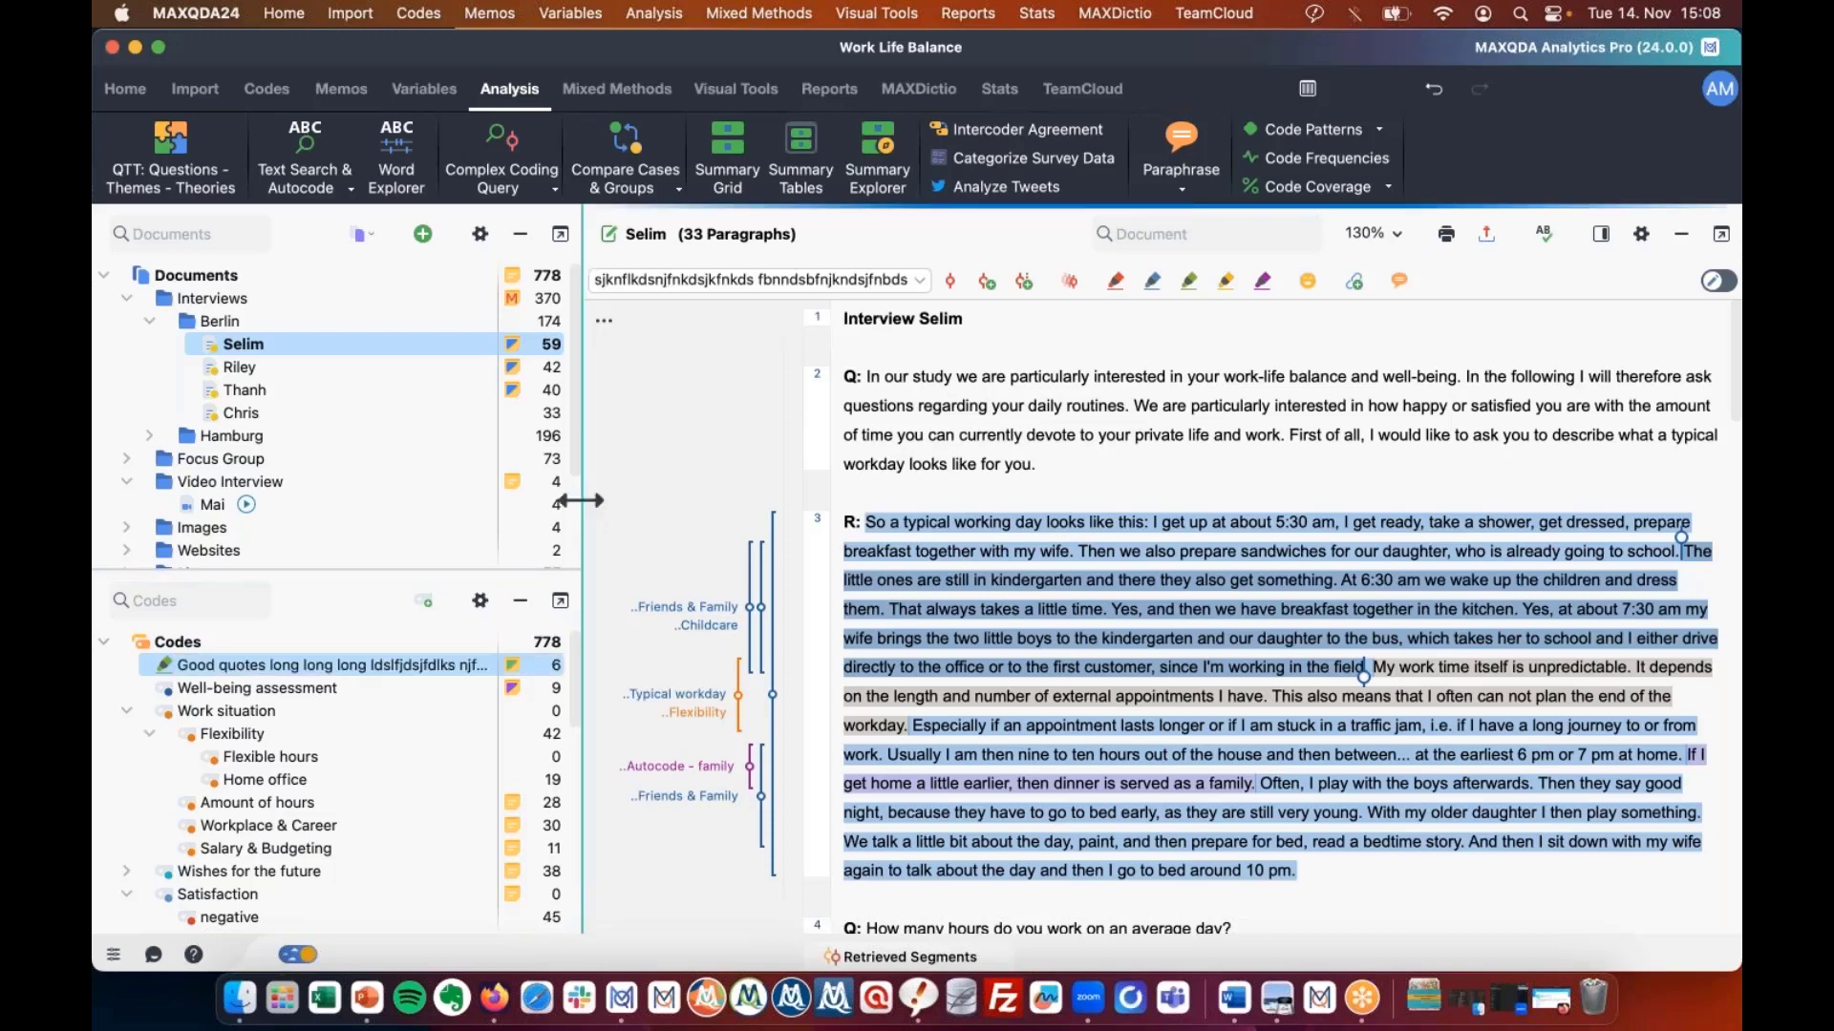
Widen the document and code panes, then trim the long code name back down.
left_click_drag(581, 500, 1385, 516)
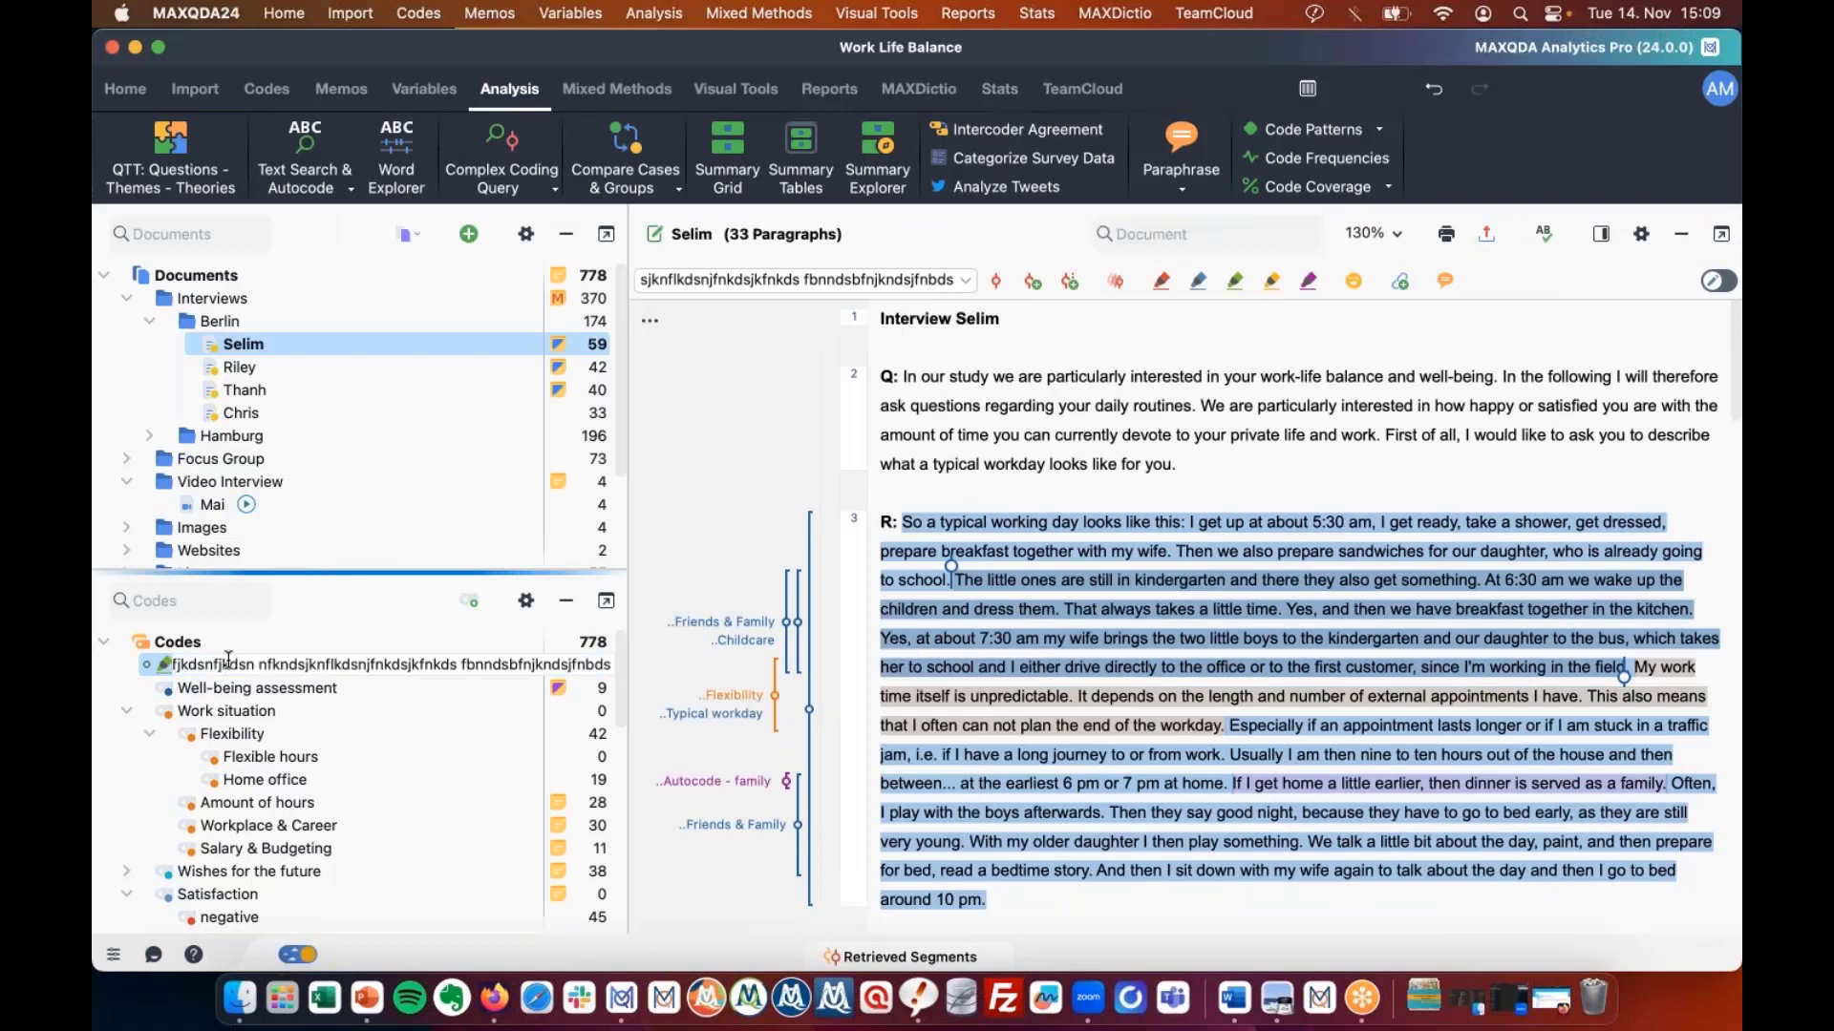
key("BackSpace")
key("BackSpace")
key("BackSpace")
key("BackSpace")
key("BackSpace")
key("BackSpace")
key("BackSpace")
key("BackSpace")
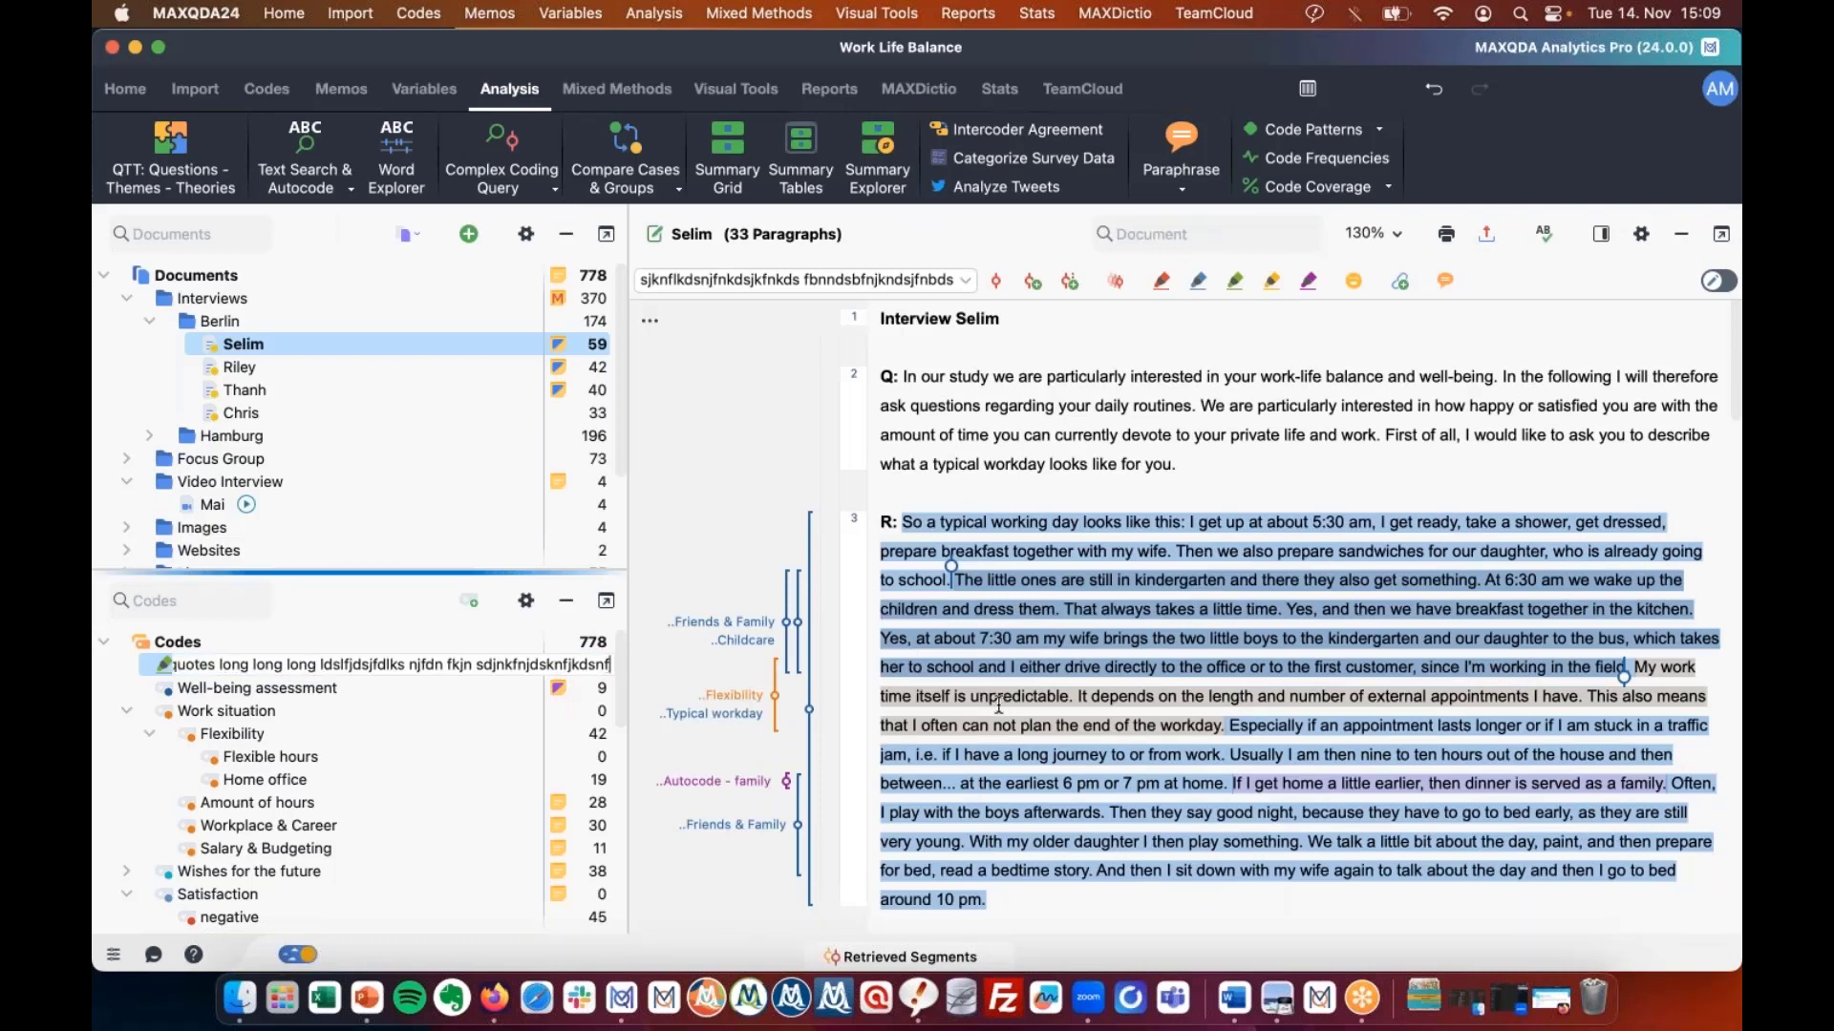
key("BackSpace")
key("BackSpace")
key("BackSpace")
key("BackSpace")
key("BackSpace")
key("BackSpace")
key("BackSpace")
key("BackSpace")
key("BackSpace")
key("BackSpace")
key("BackSpace")
key("BackSpace")
key("BackSpace")
key("BackSpace")
key("BackSpace")
key("BackSpace")
key("BackSpace")
key("BackSpace")
key("BackSpace")
key("BackSpace")
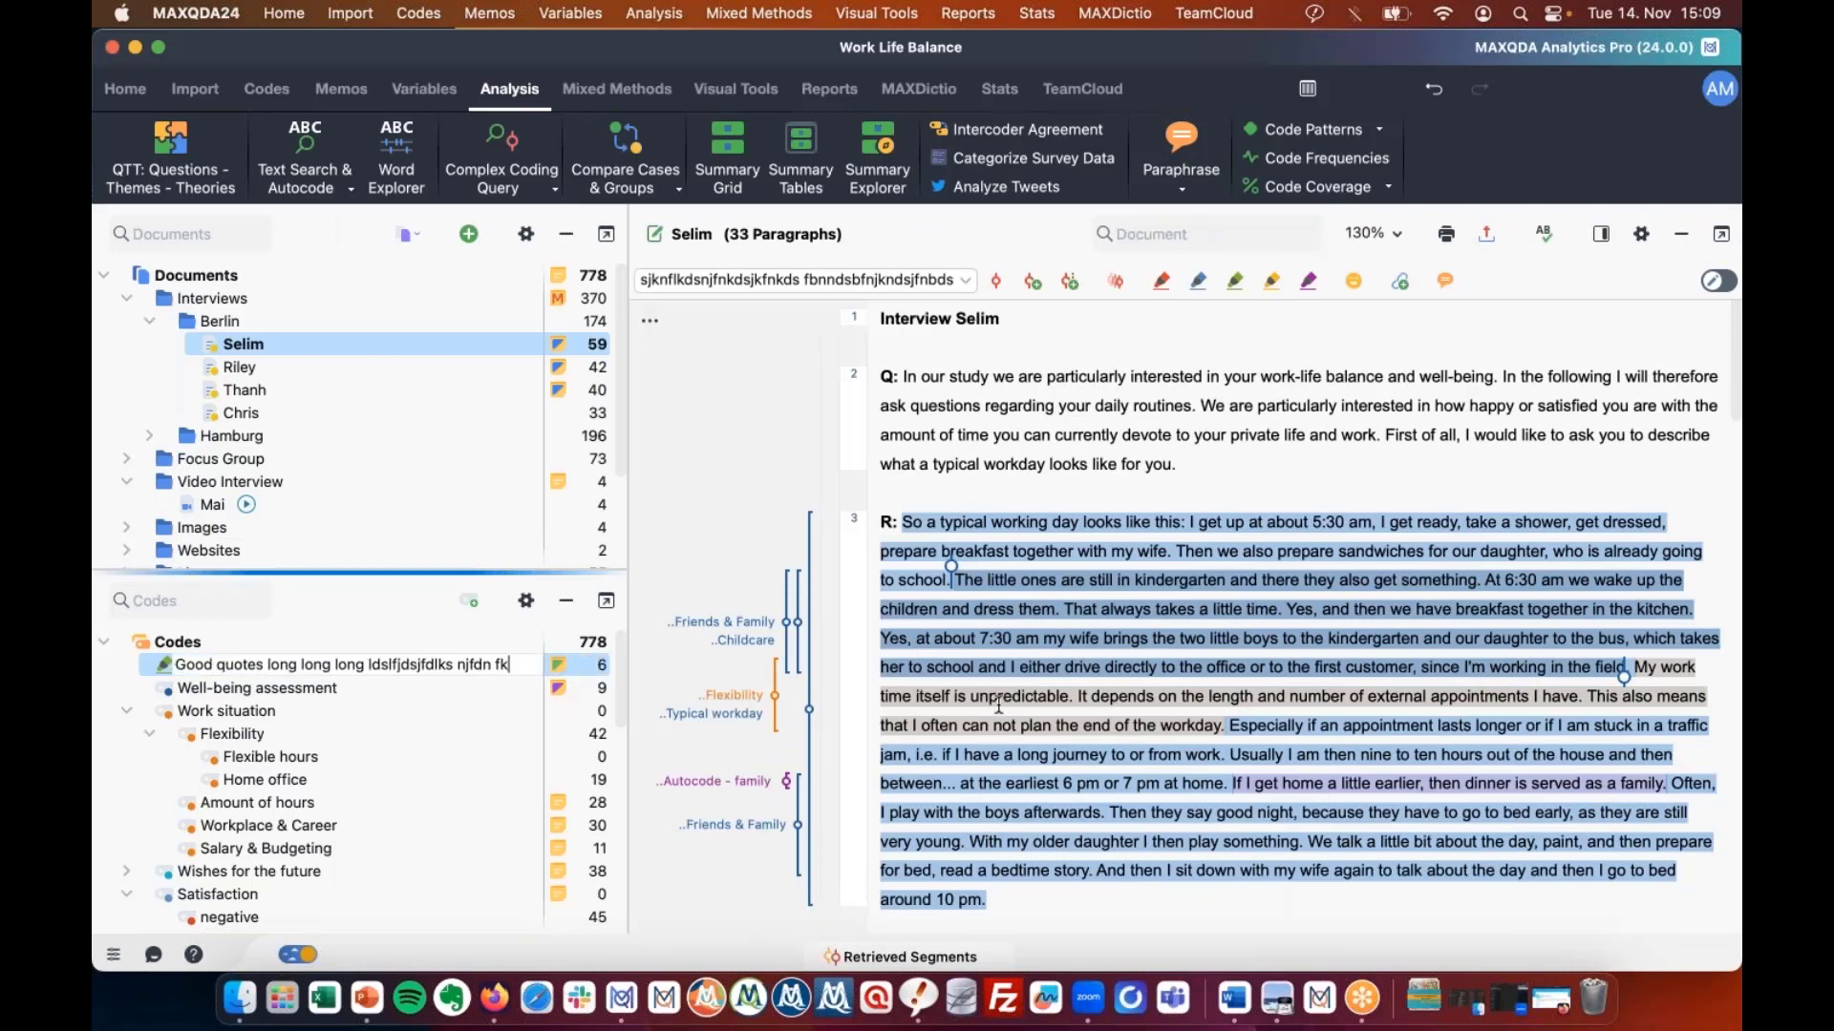
key("BackSpace")
key("BackSpace")
key("BackSpace")
key("BackSpace")
key("BackSpace")
key("BackSpace")
key("BackSpace")
key("BackSpace")
key("BackSpace")
key("BackSpace")
key("BackSpace")
key("BackSpace")
key("BackSpace")
key("BackSpace")
key("BackSpace")
key("BackSpace")
key("BackSpace")
key("BackSpace")
key("BackSpace")
key("BackSpace")
key("BackSpace")
key("BackSpace")
key("BackSpace")
key("BackSpace")
key("BackSpace")
key("BackSpace")
key("BackSpace")
key("BackSpace")
key("BackSpace")
key("BackSpace")
key("BackSpace")
key("BackSpace")
key("BackSpace")
key("BackSpace")
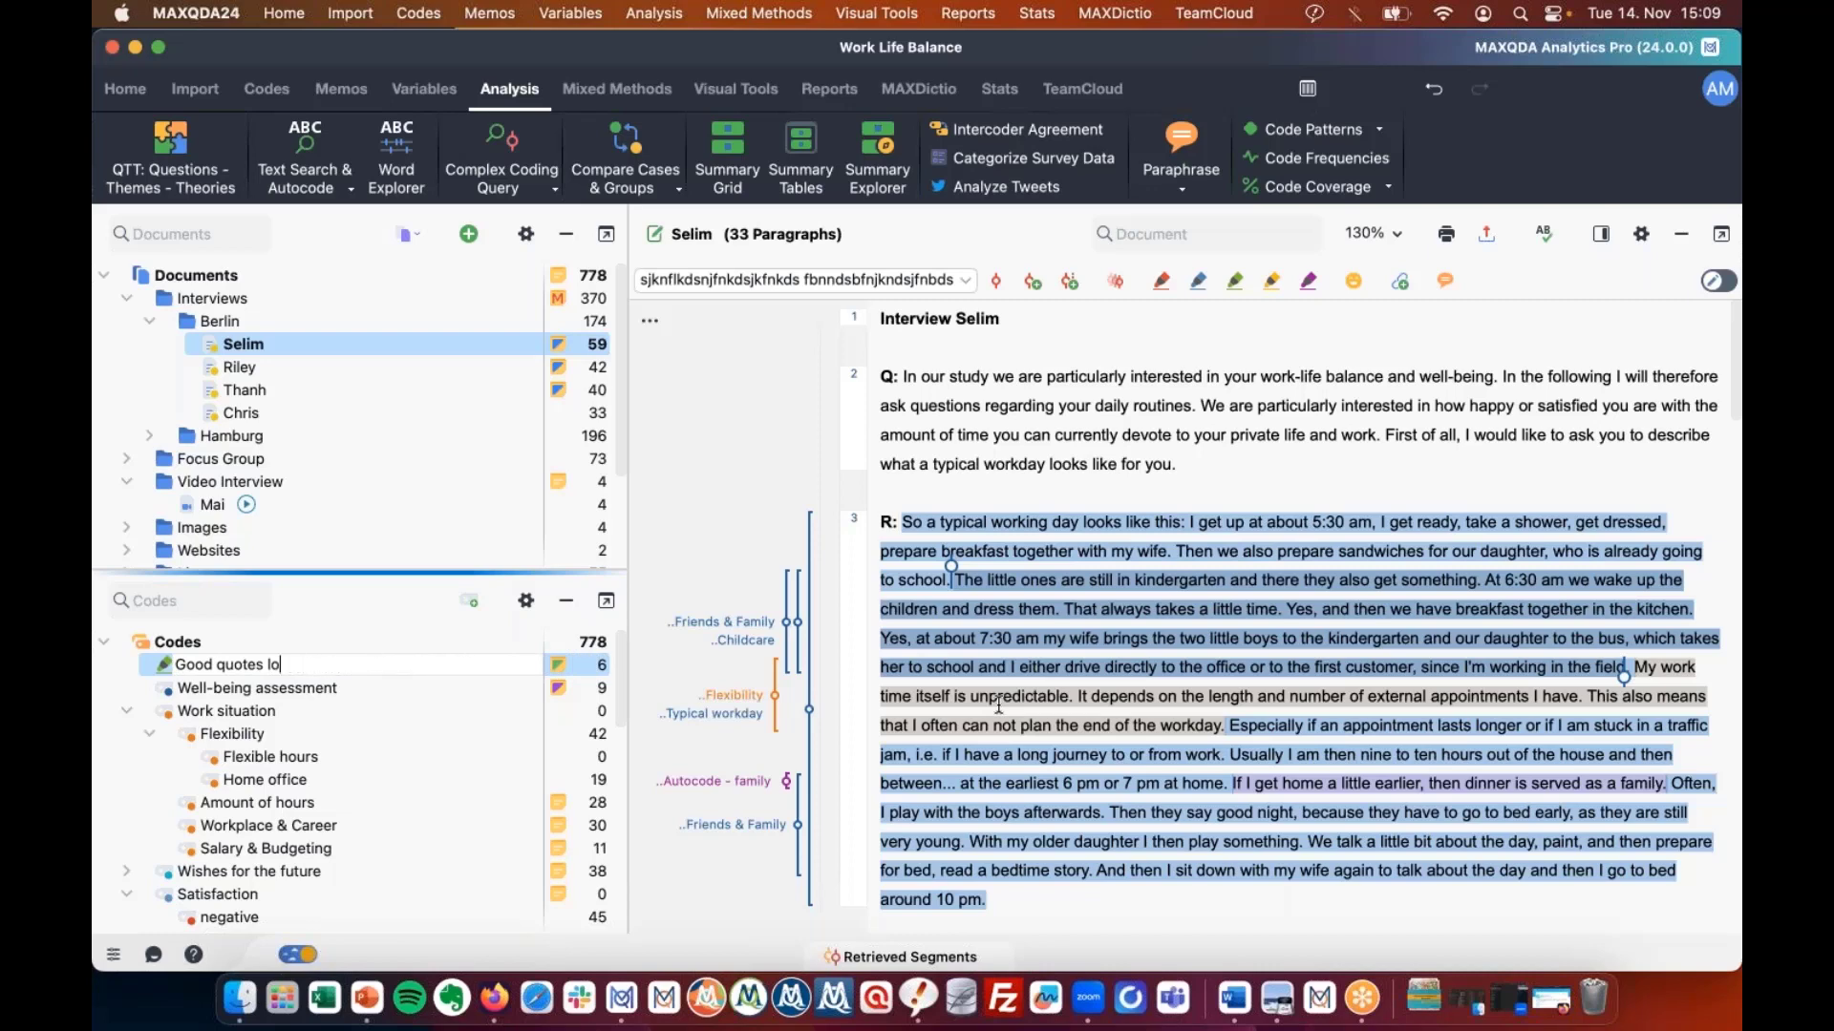
key("BackSpace")
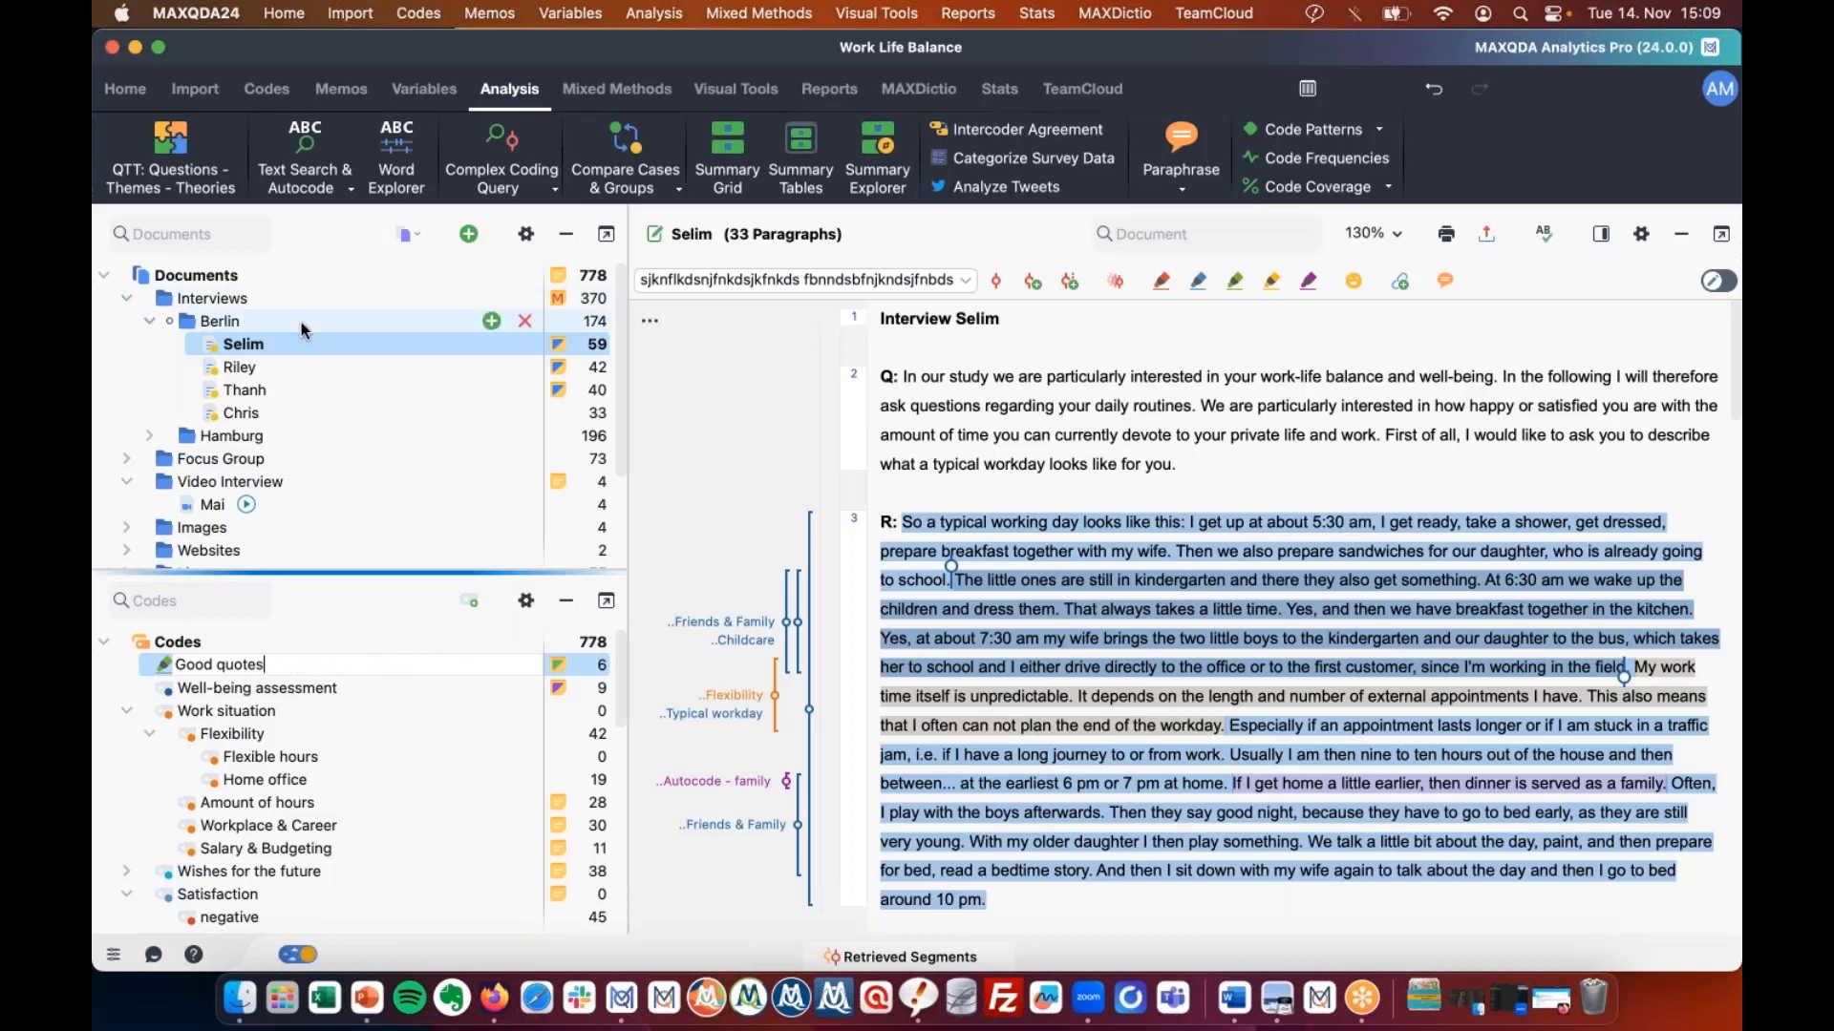
Confirm the name Good quotes and show the 'Welcome to a new interface!' slide.
key("Return")
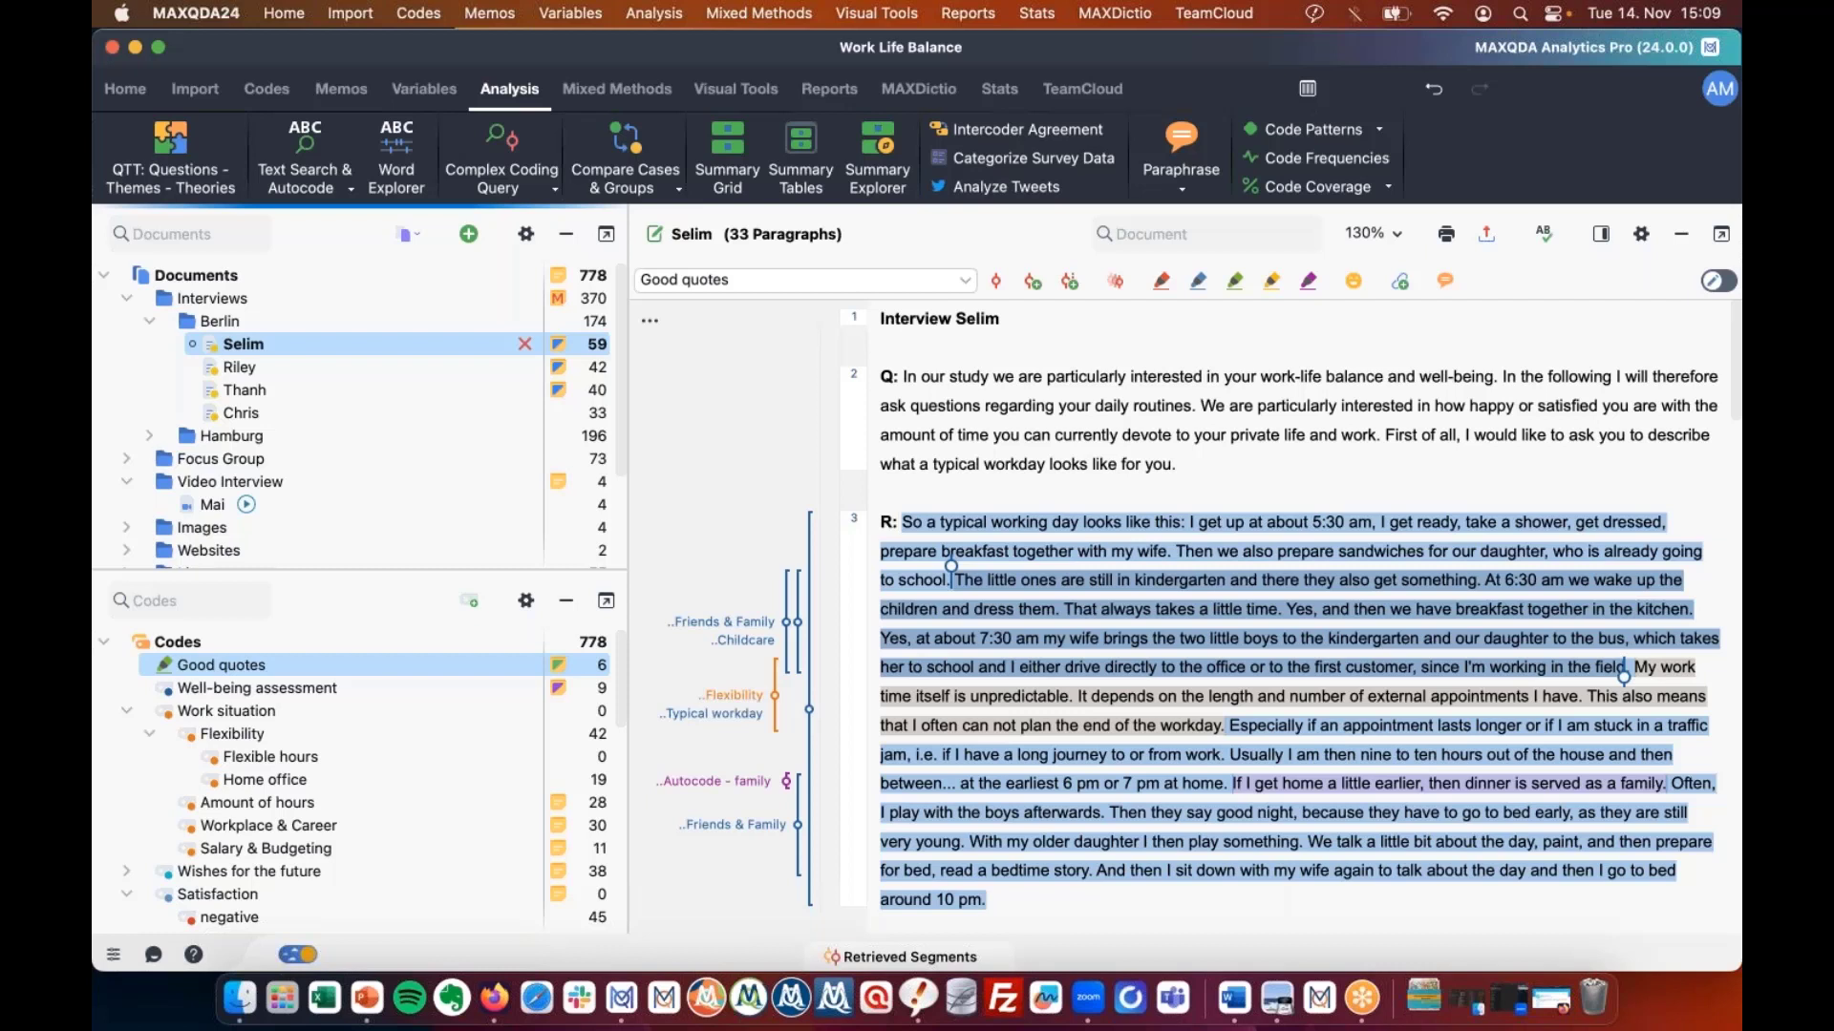
double_click(728, 622)
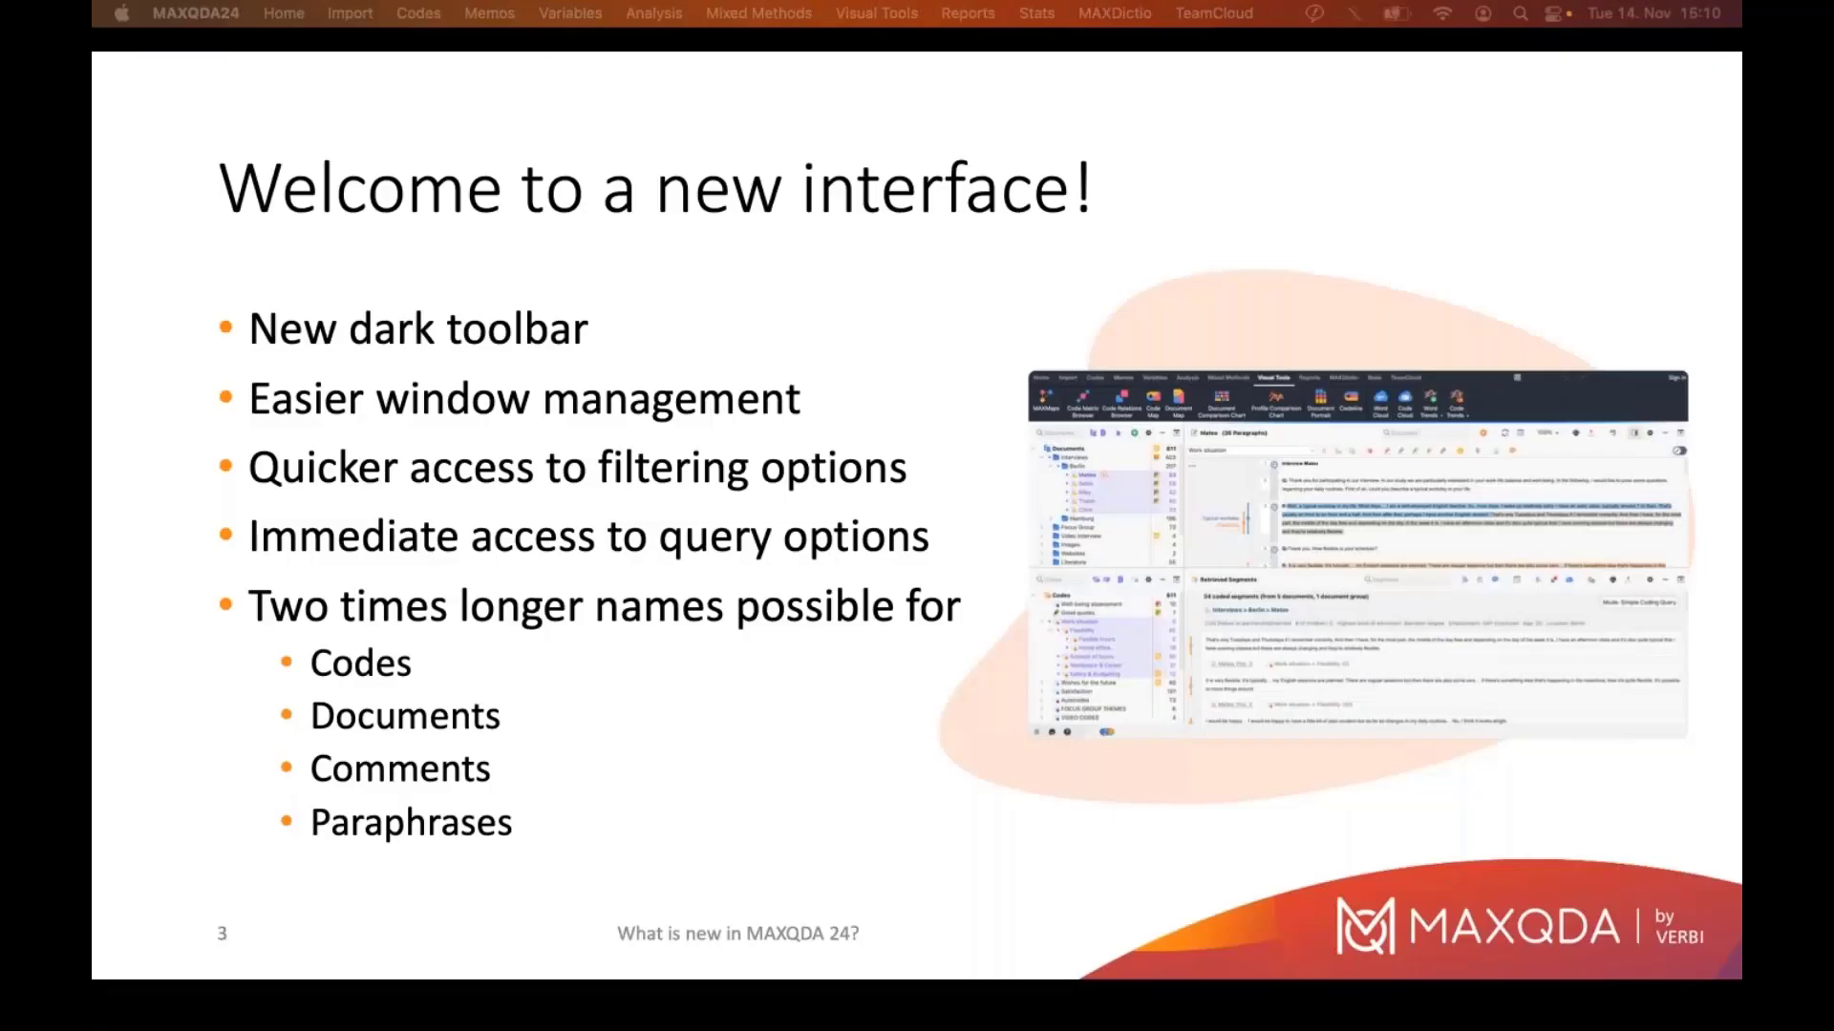
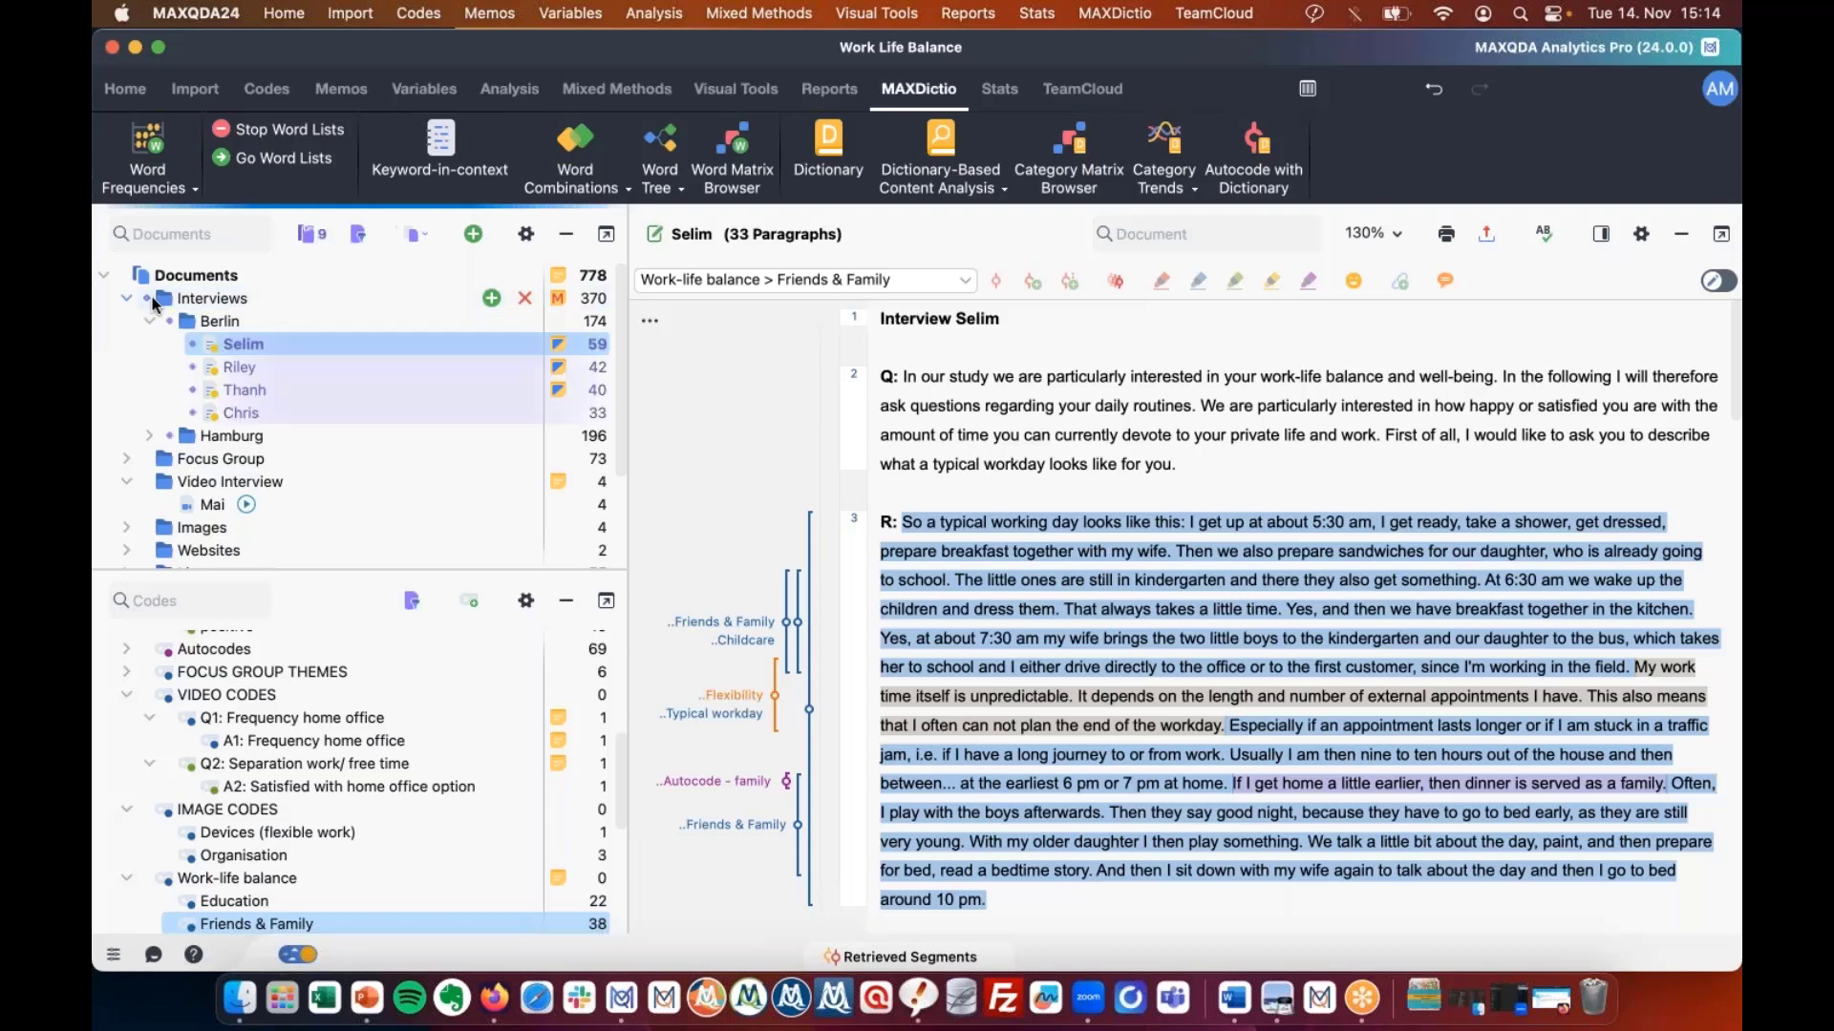
Count word frequencies with the en_complete stop list, 3-character minimum and English lemmatization.
left_click(158, 148)
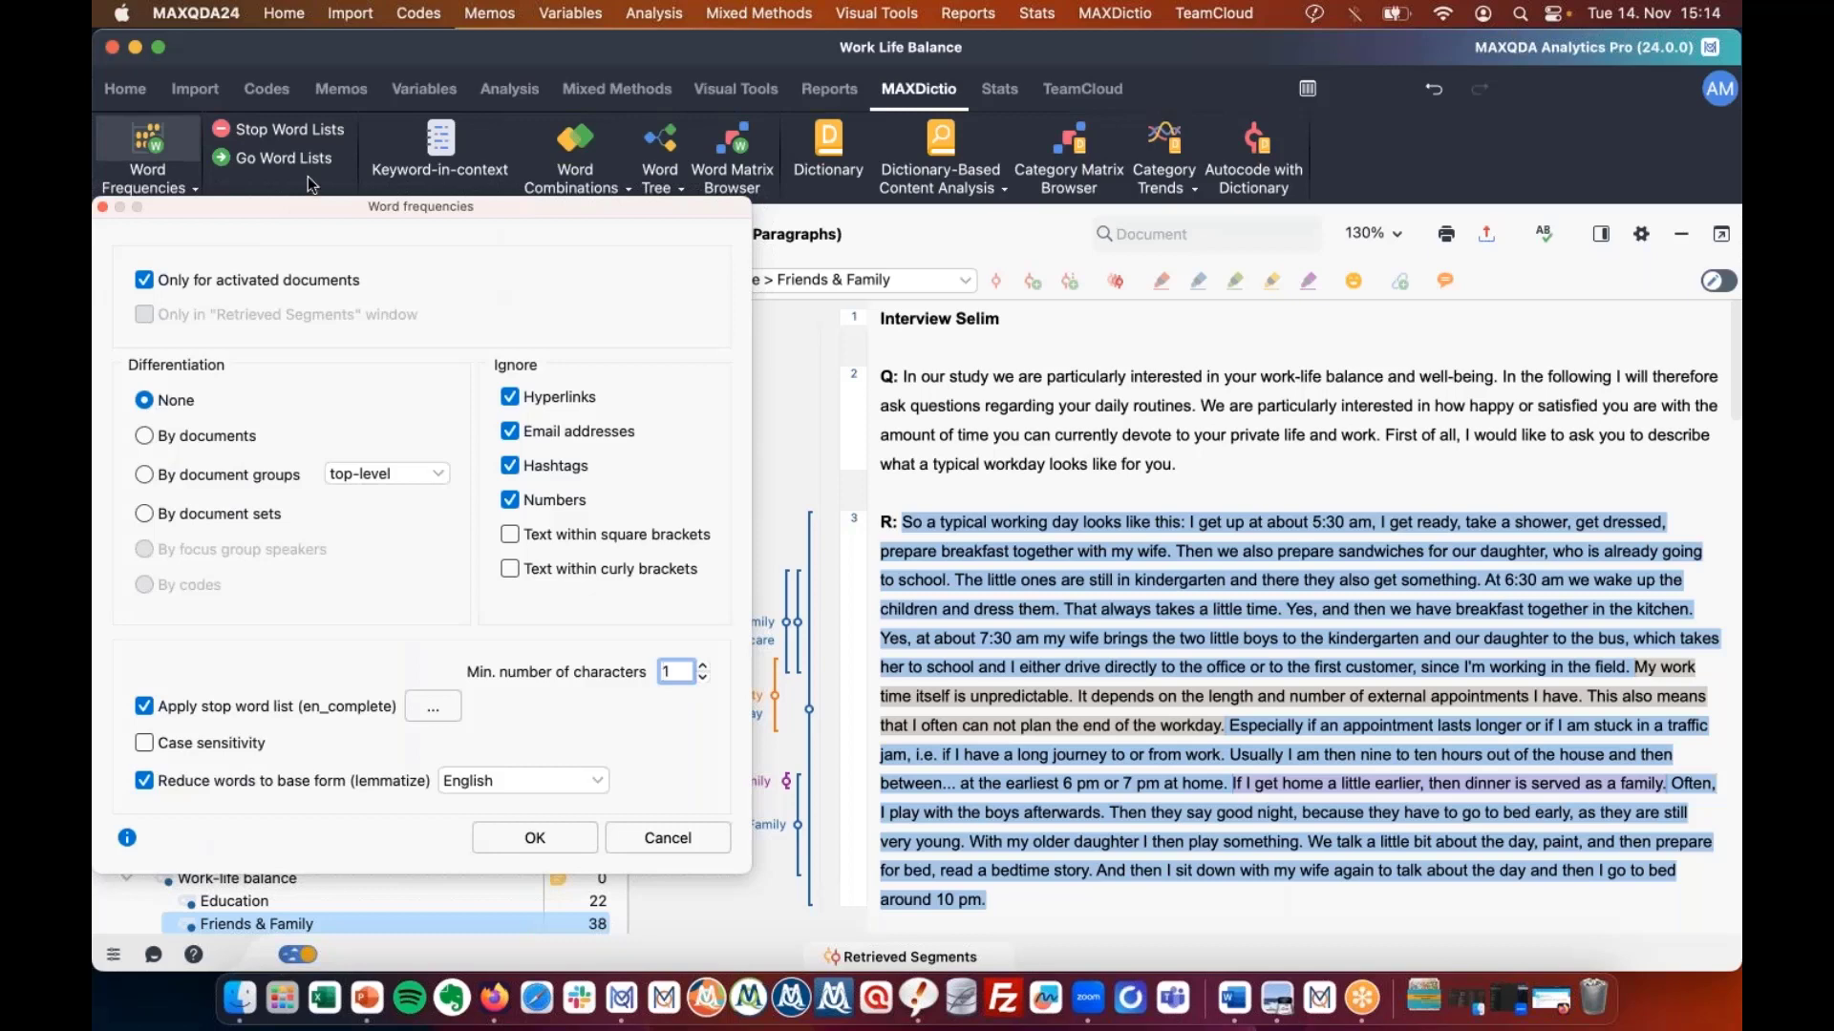
left_click_drag(462, 205, 835, 123)
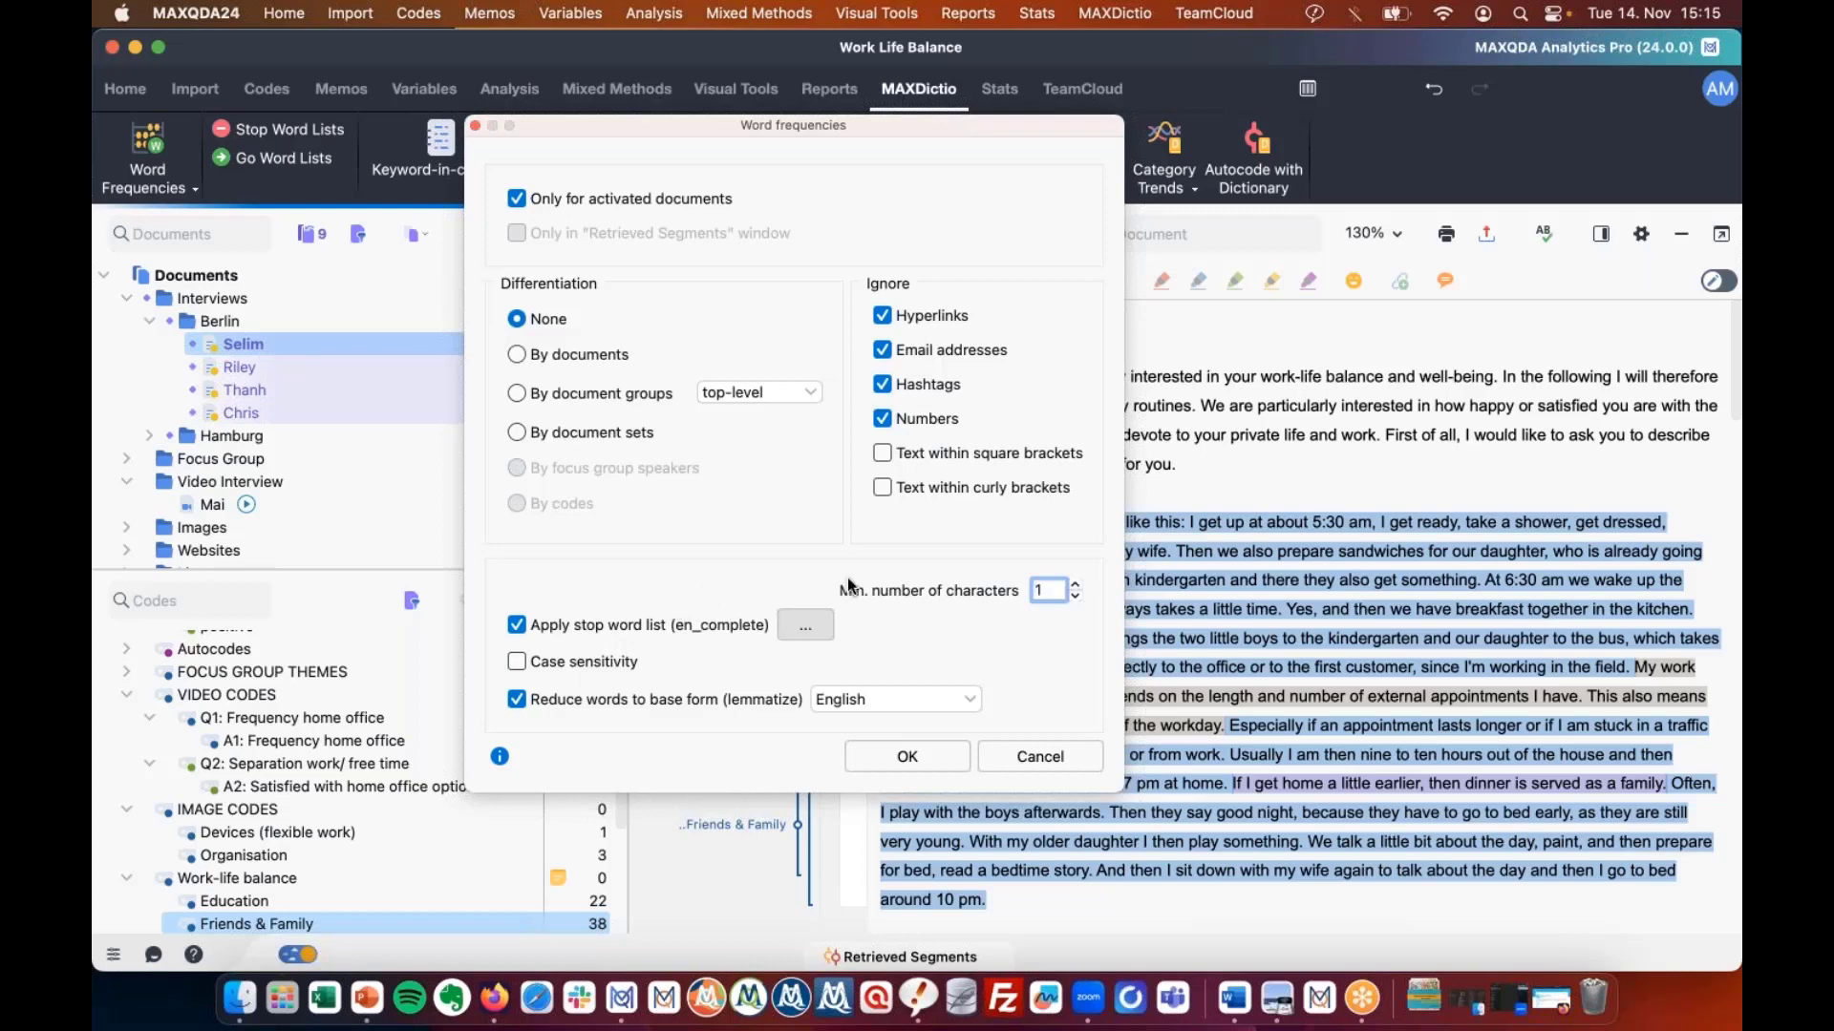
left_click(805, 625)
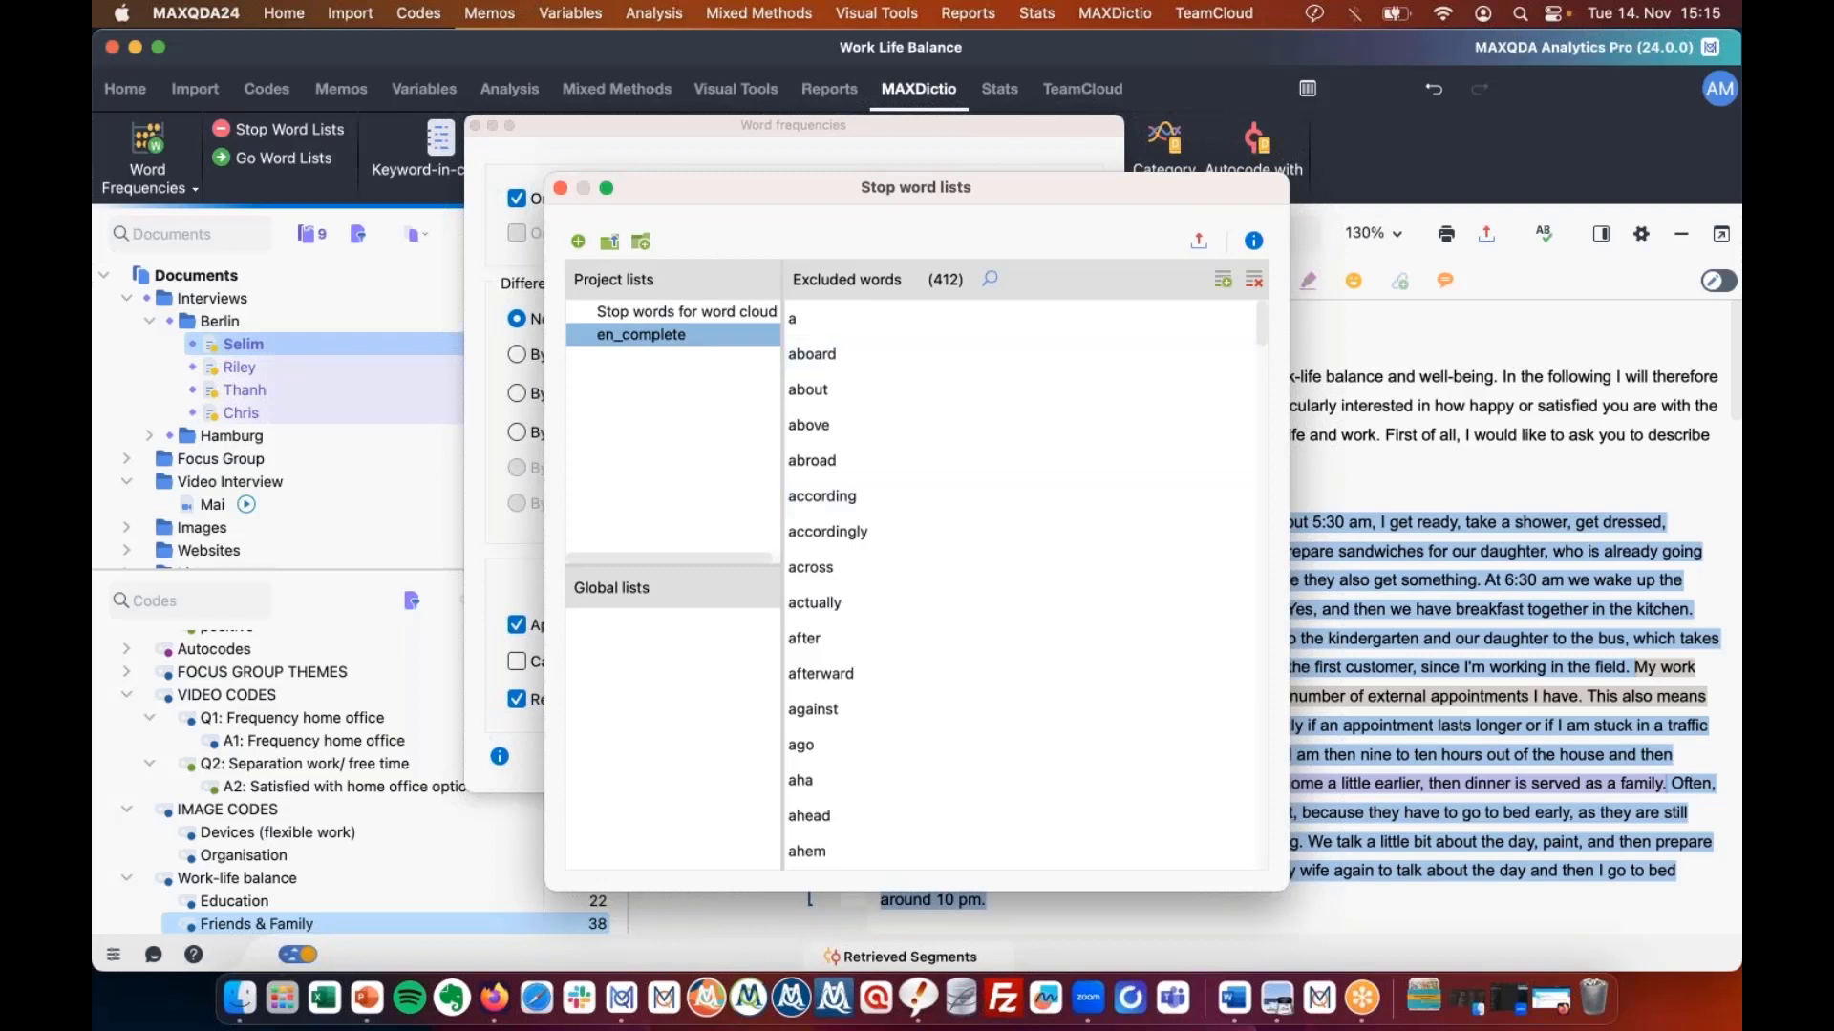
left_click(560, 188)
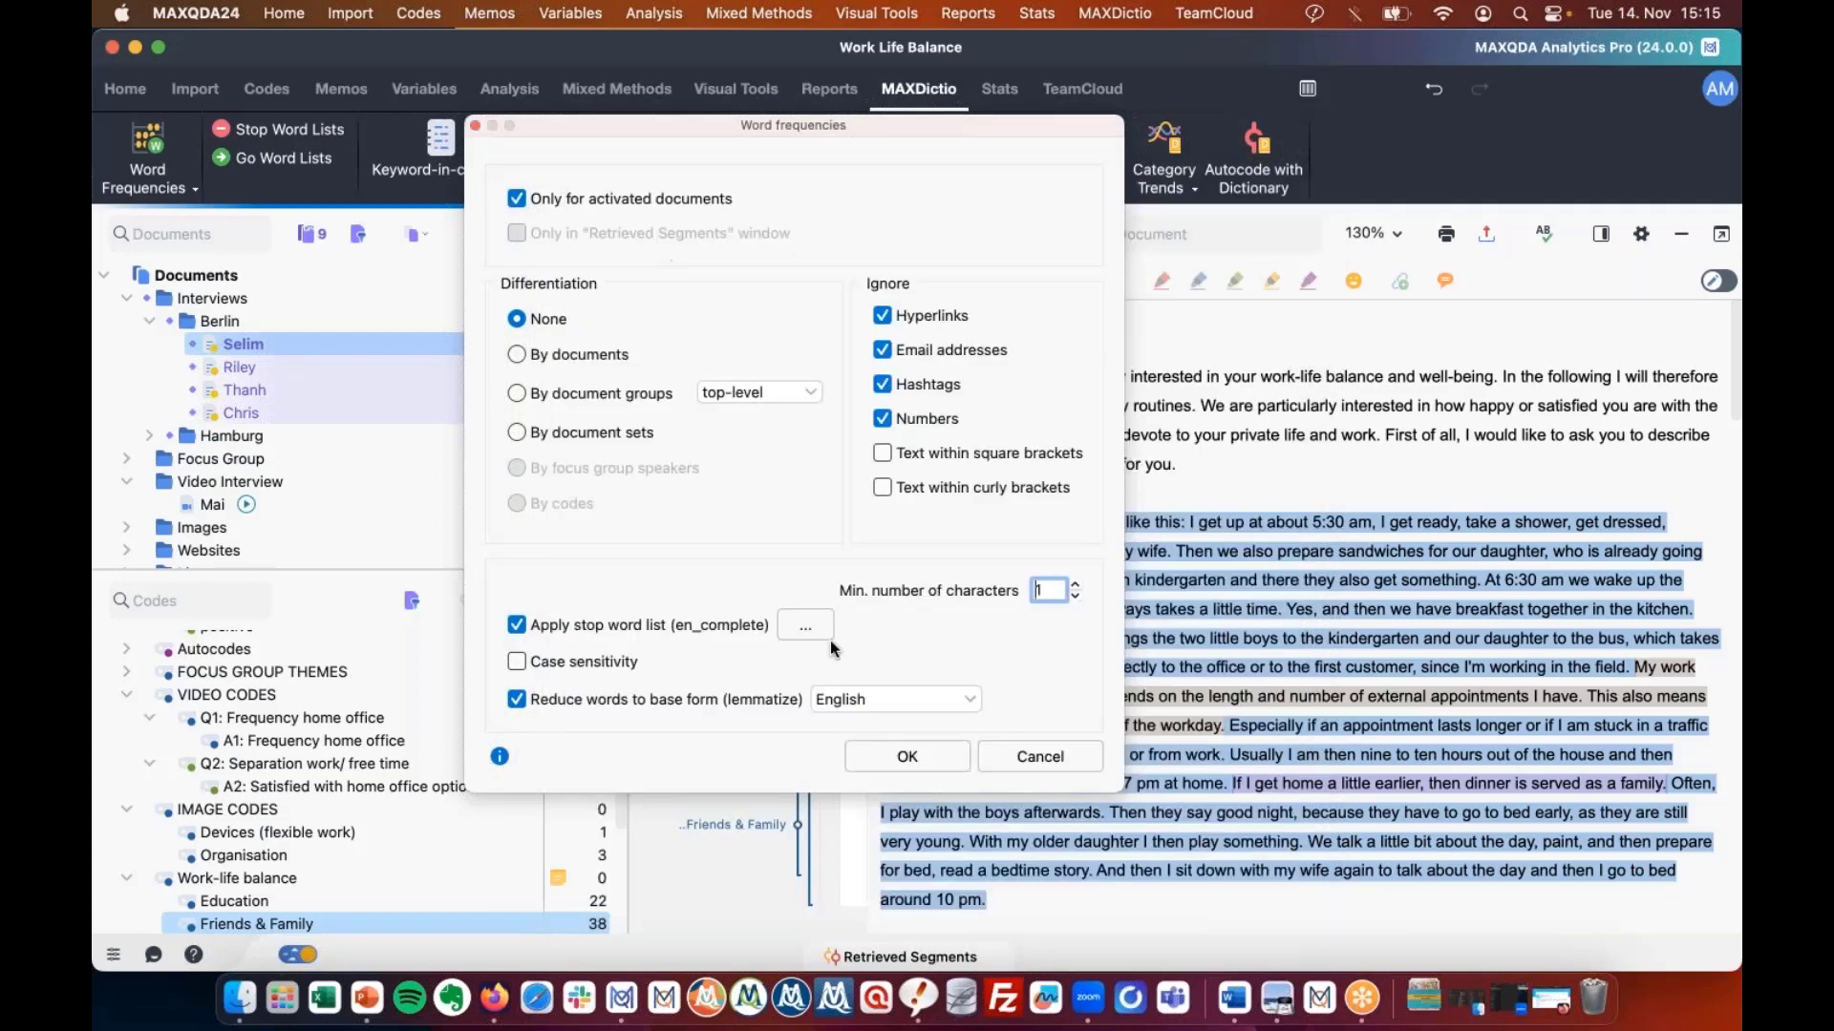
left_click(876, 701)
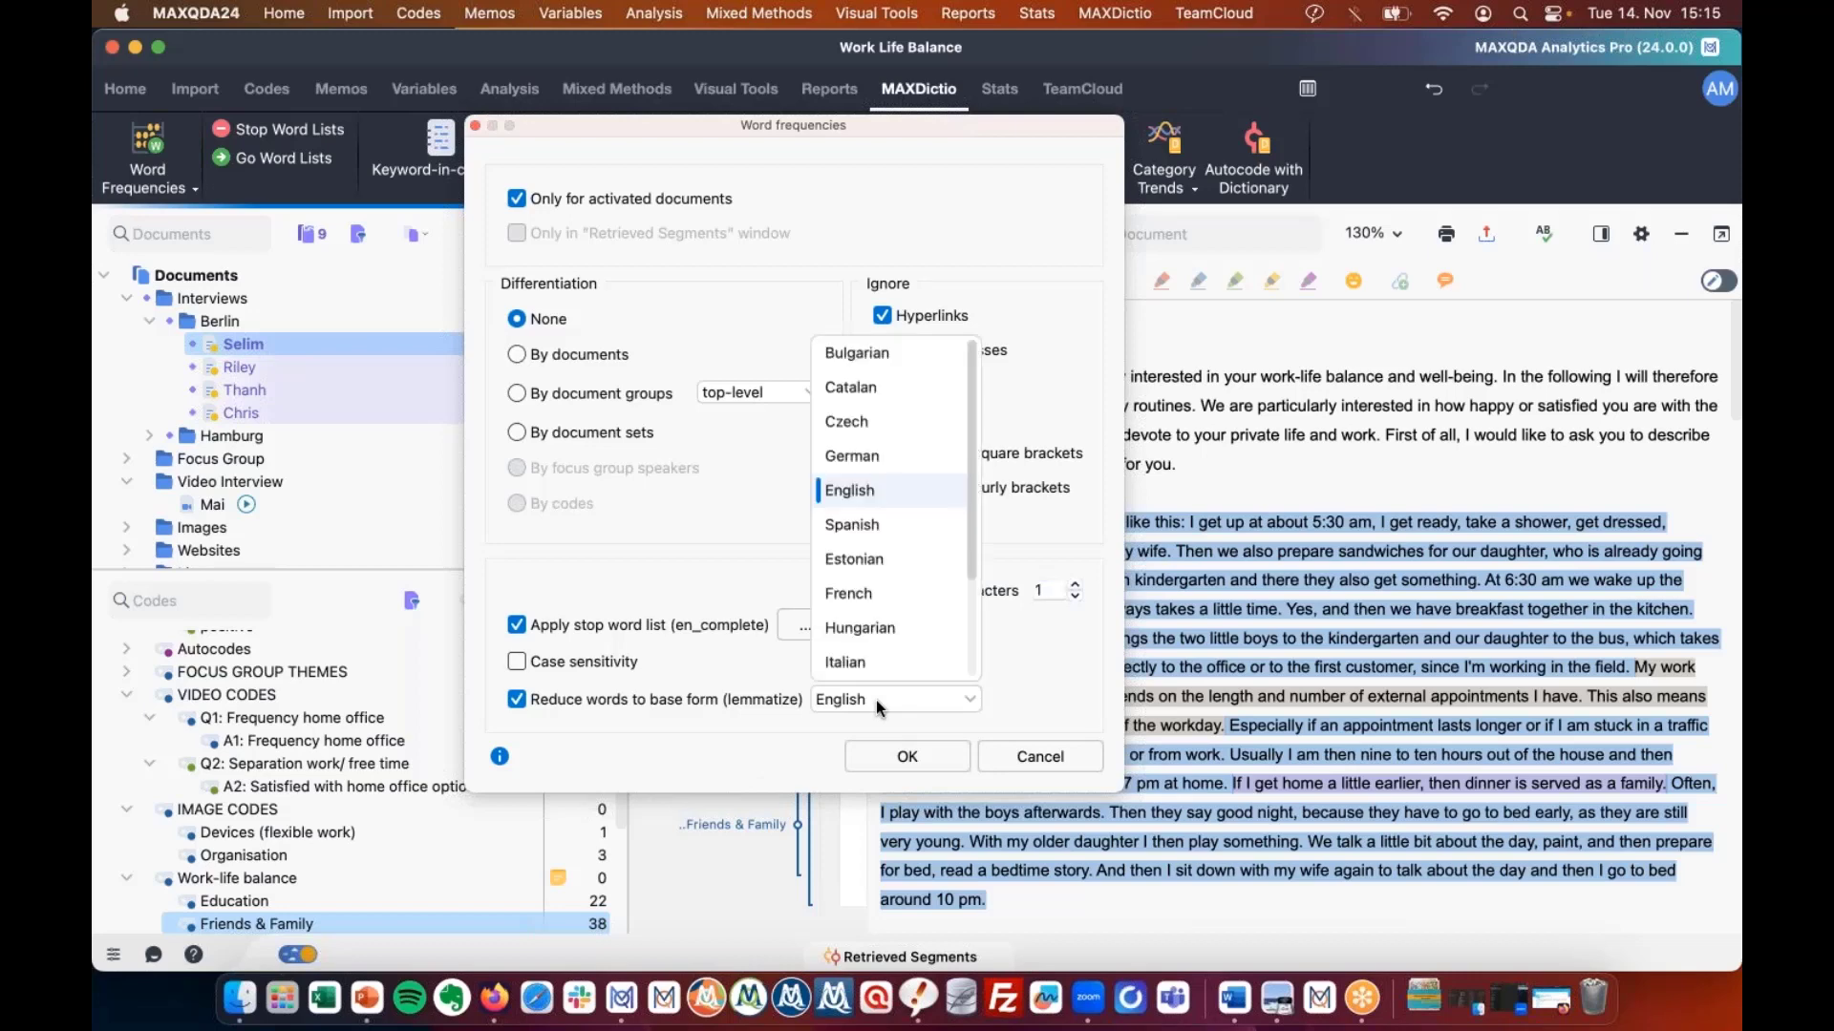
left_click(1048, 612)
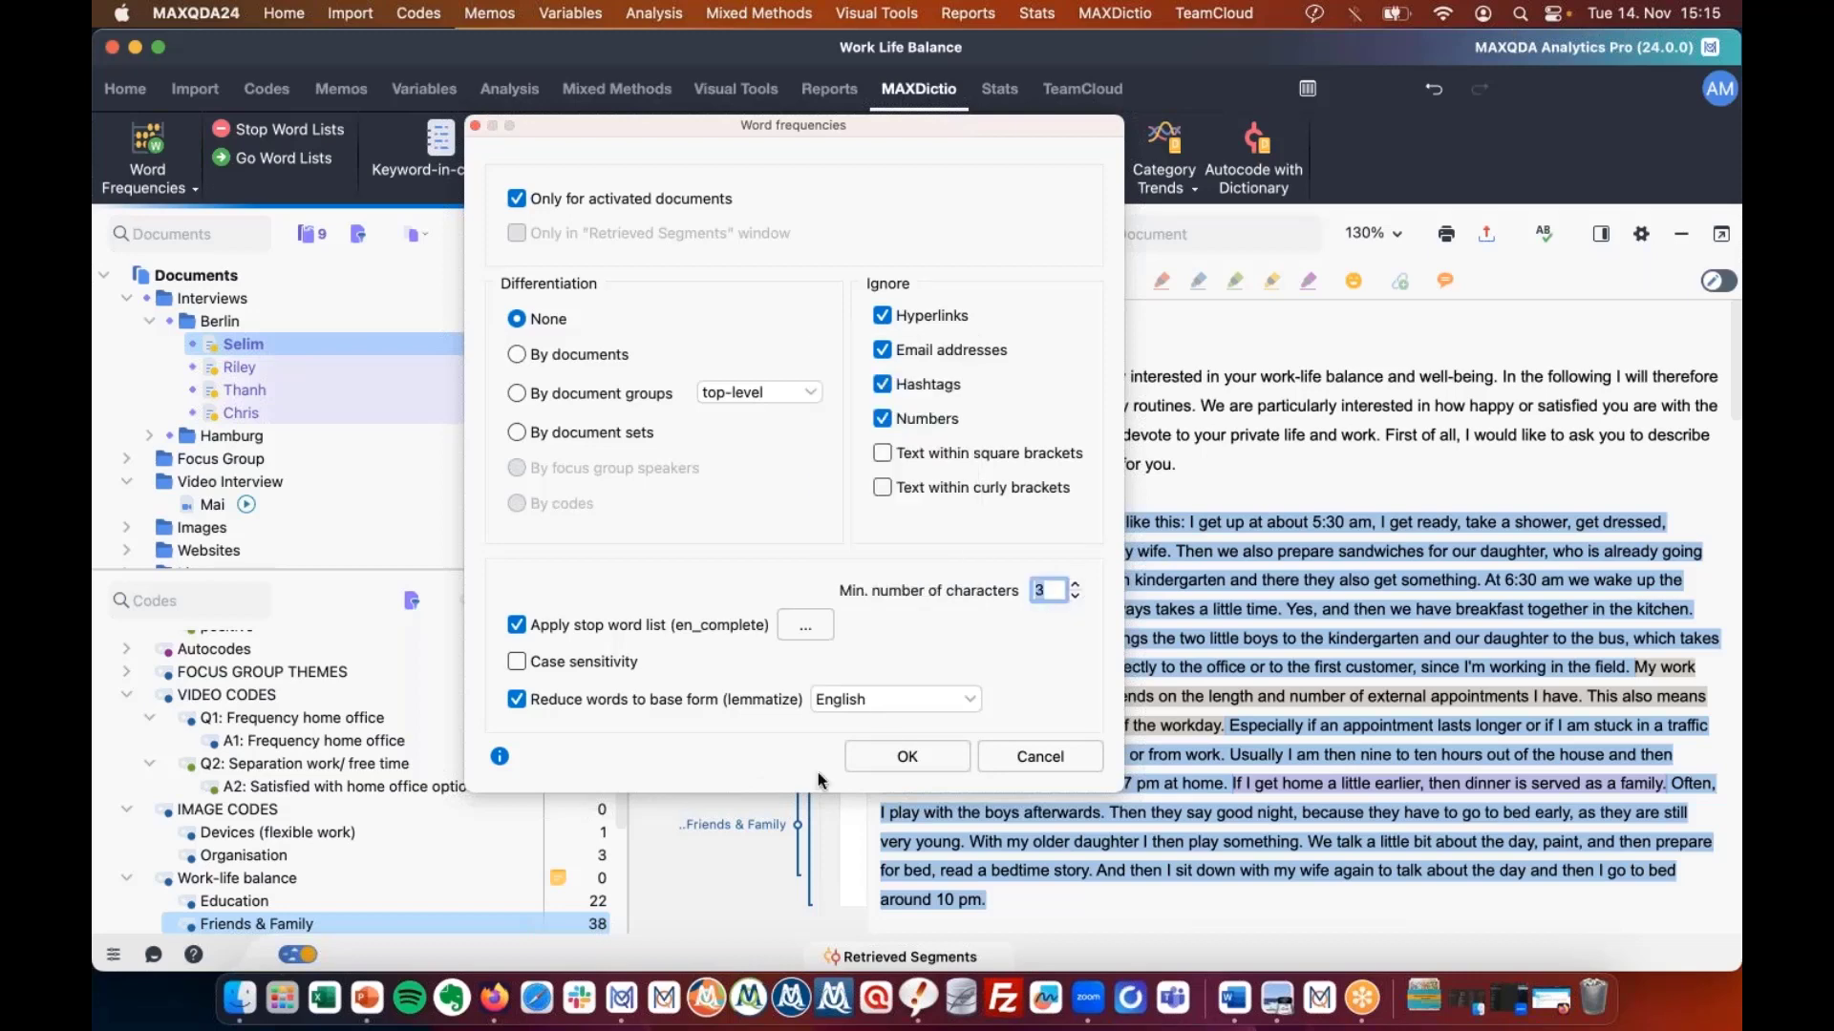
left_click(897, 759)
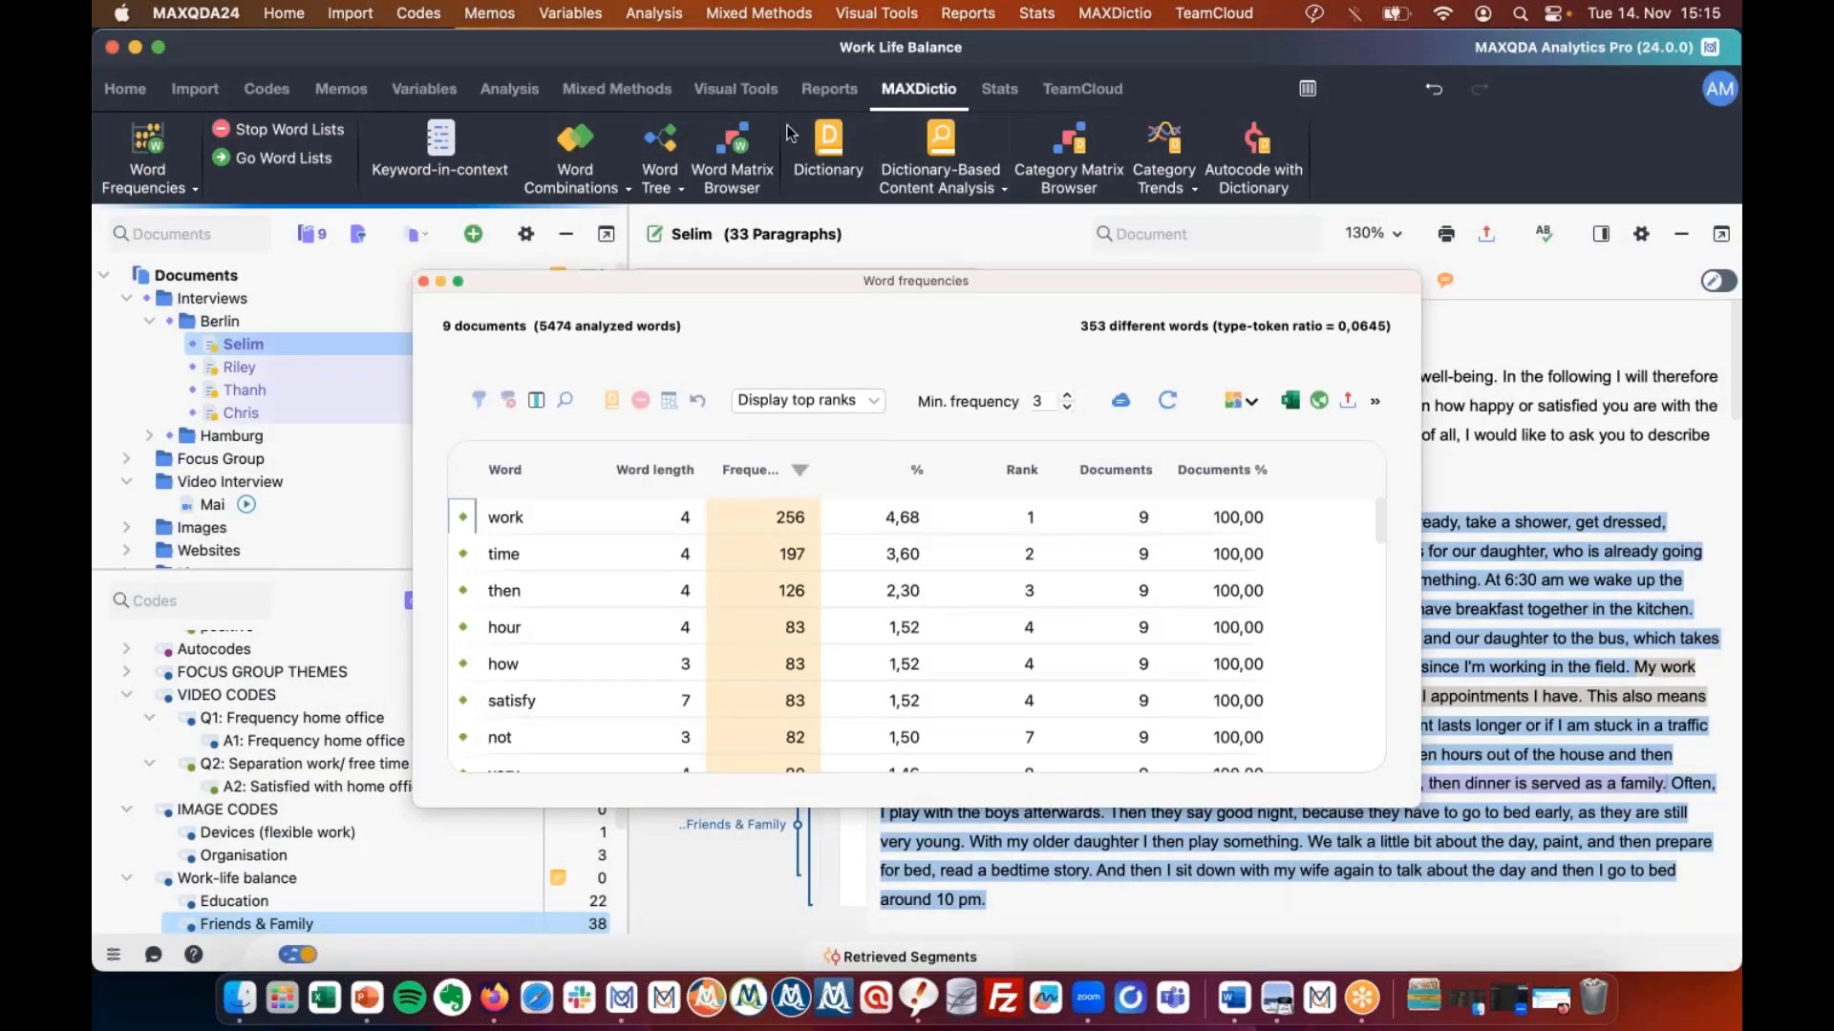
Add 'then' to the stop word list and refresh the frequency table.
left_click_drag(857, 283, 637, 118)
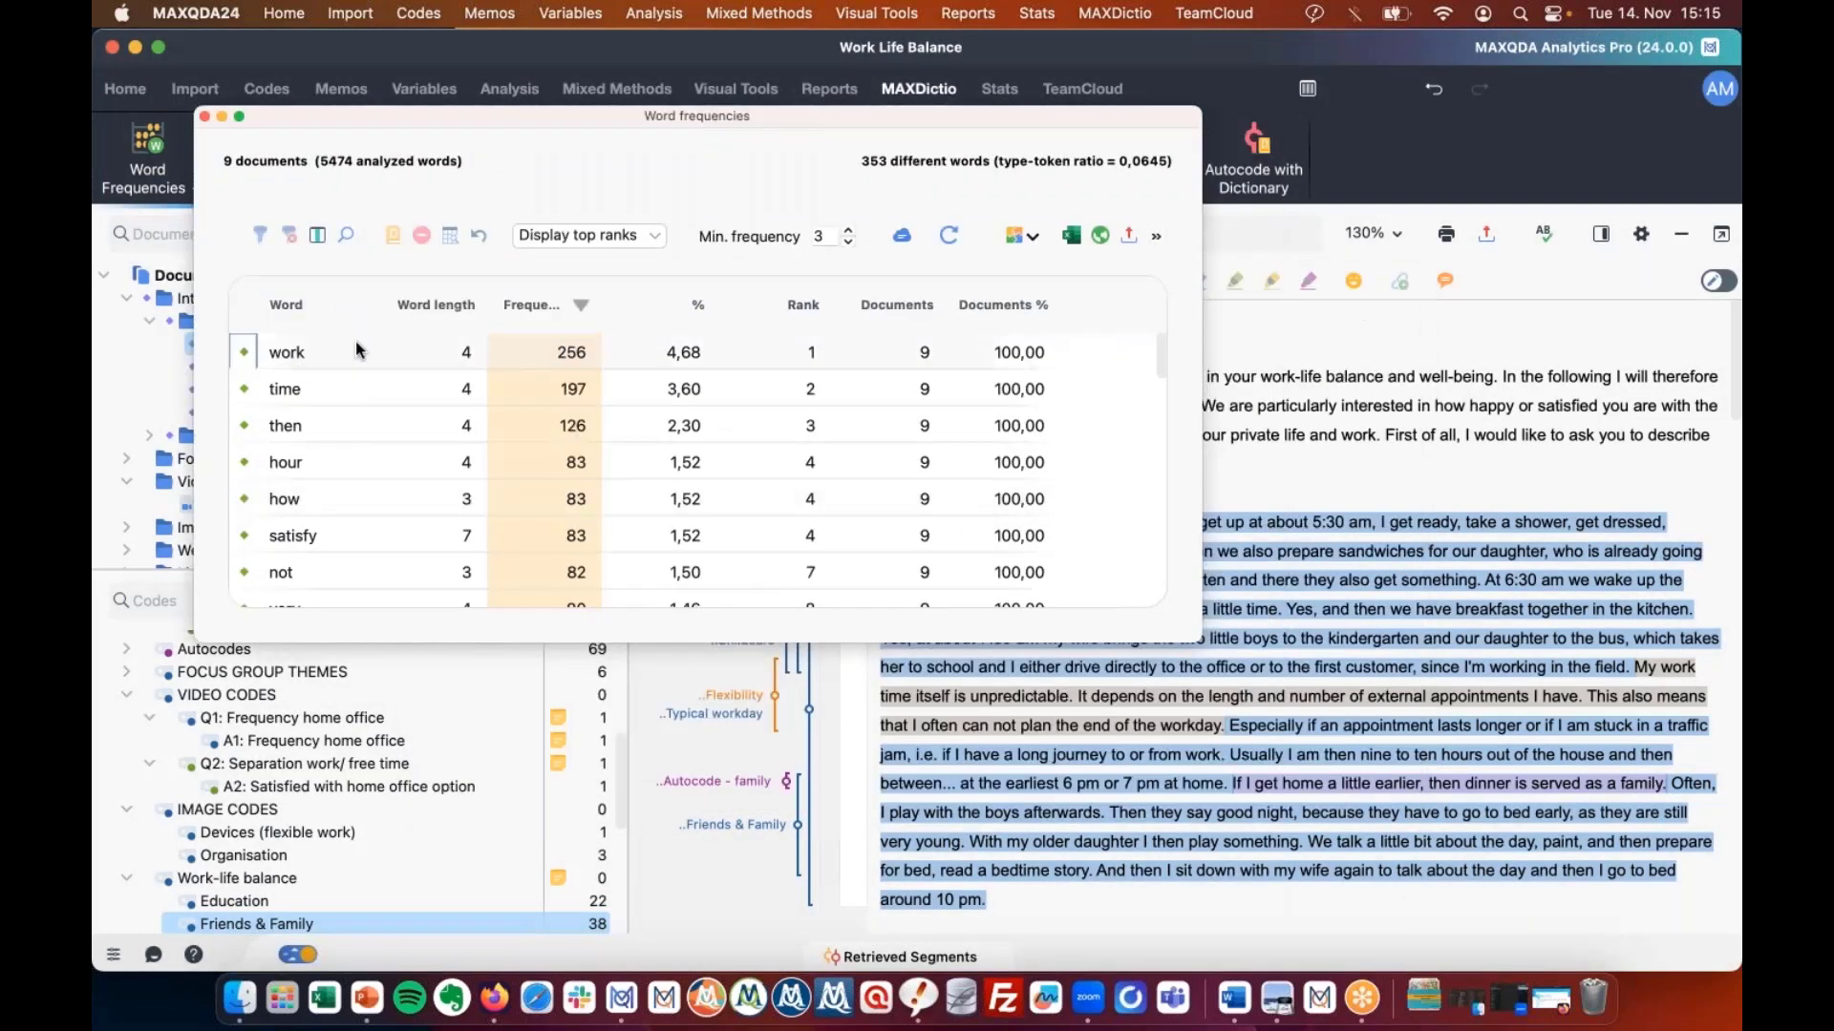
mouse_move(583, 358)
right_click(308, 428)
left_click(398, 441)
right_click(398, 441)
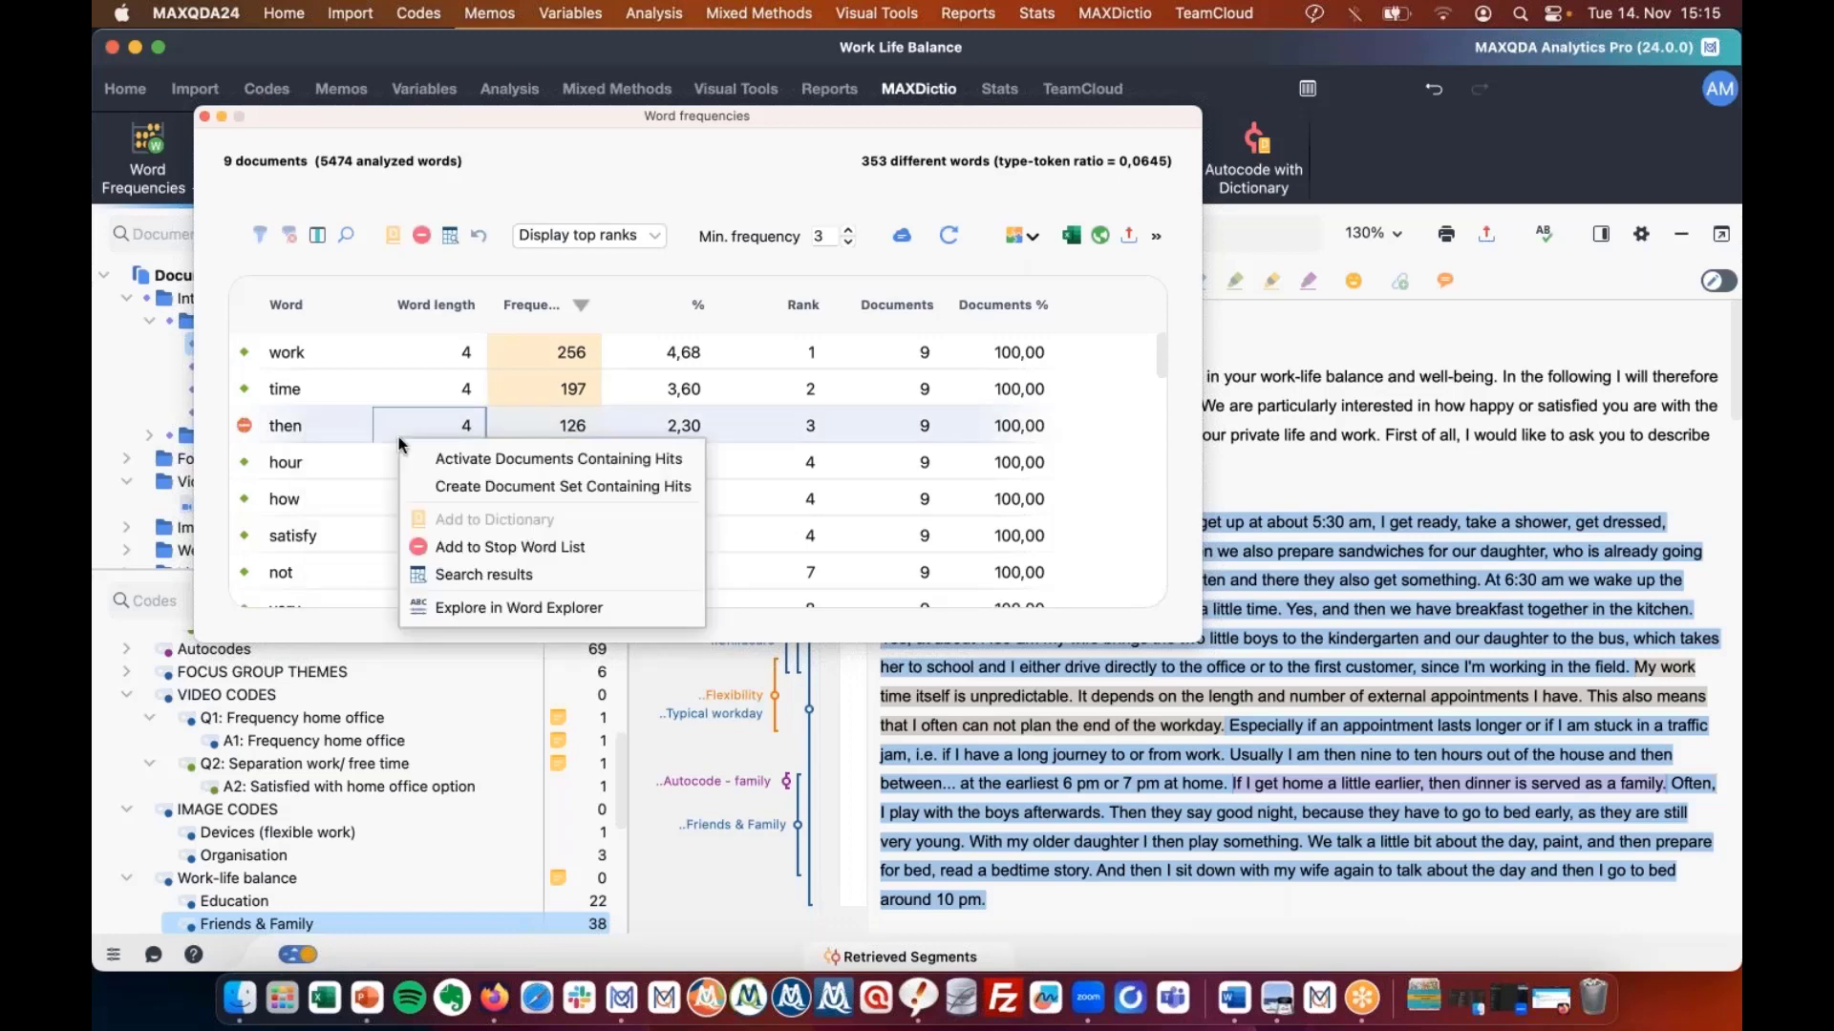
left_click(685, 170)
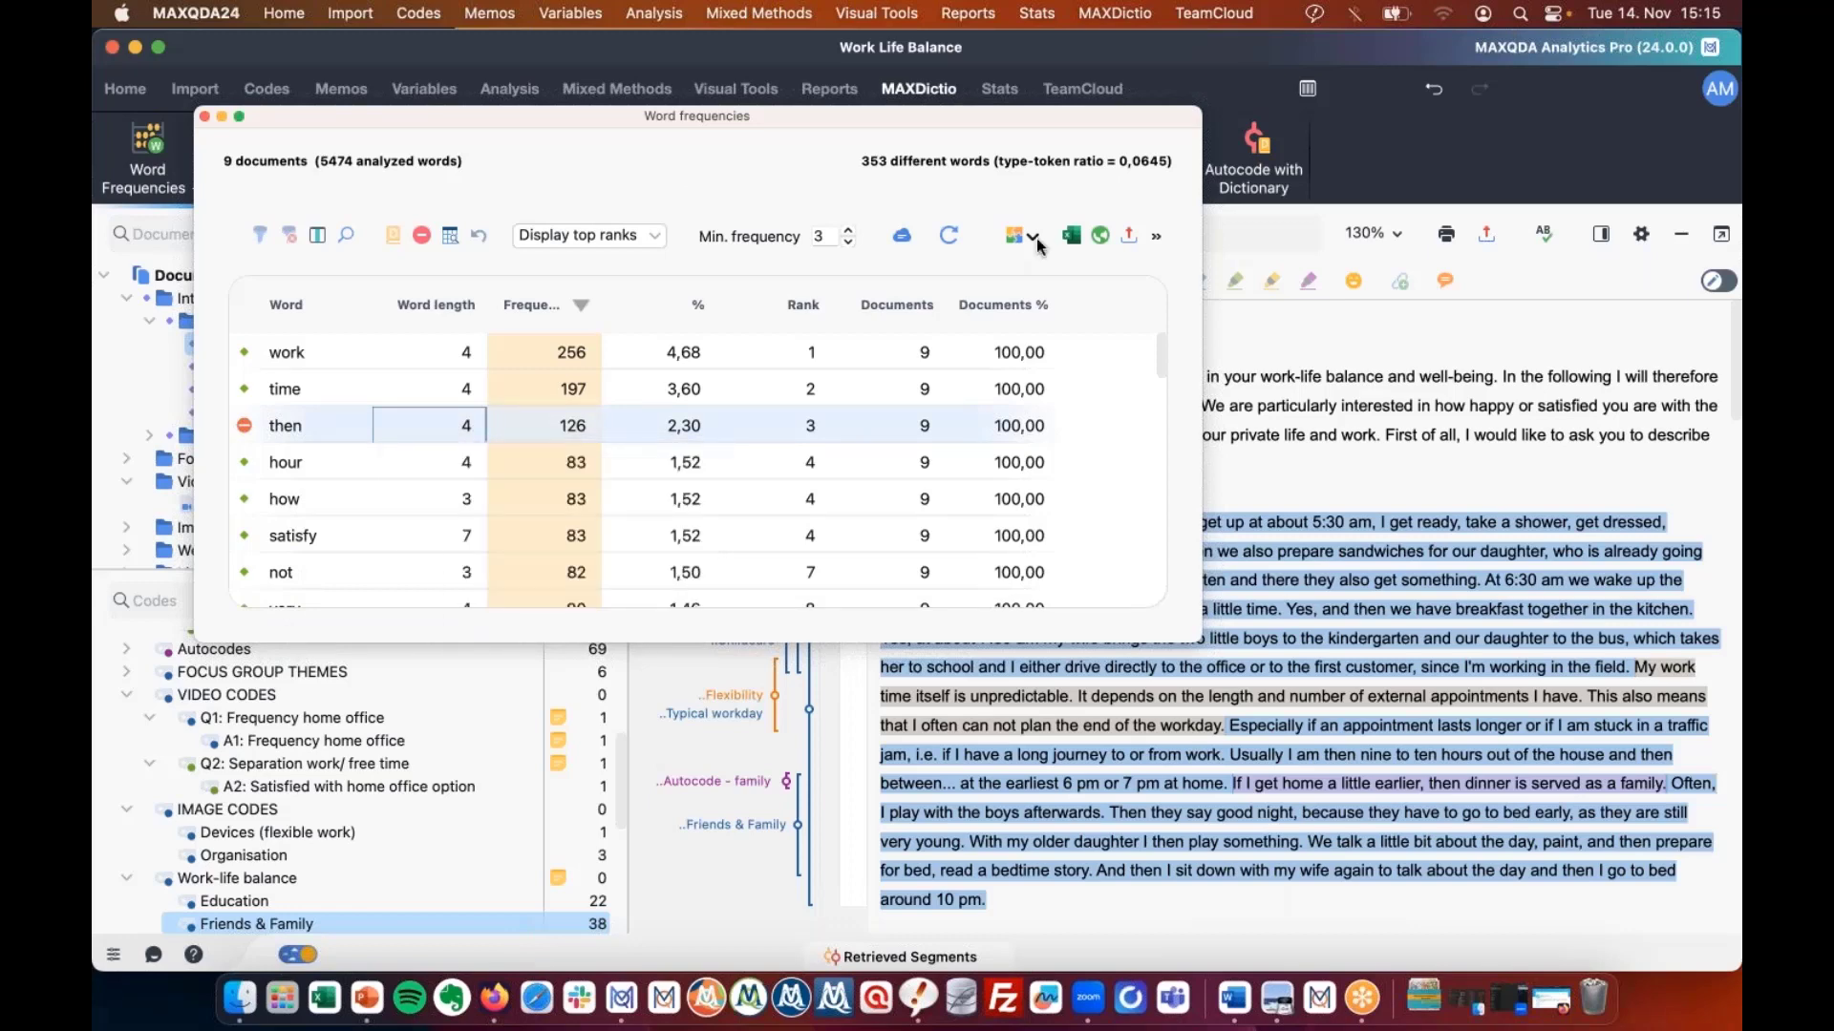
left_click(948, 235)
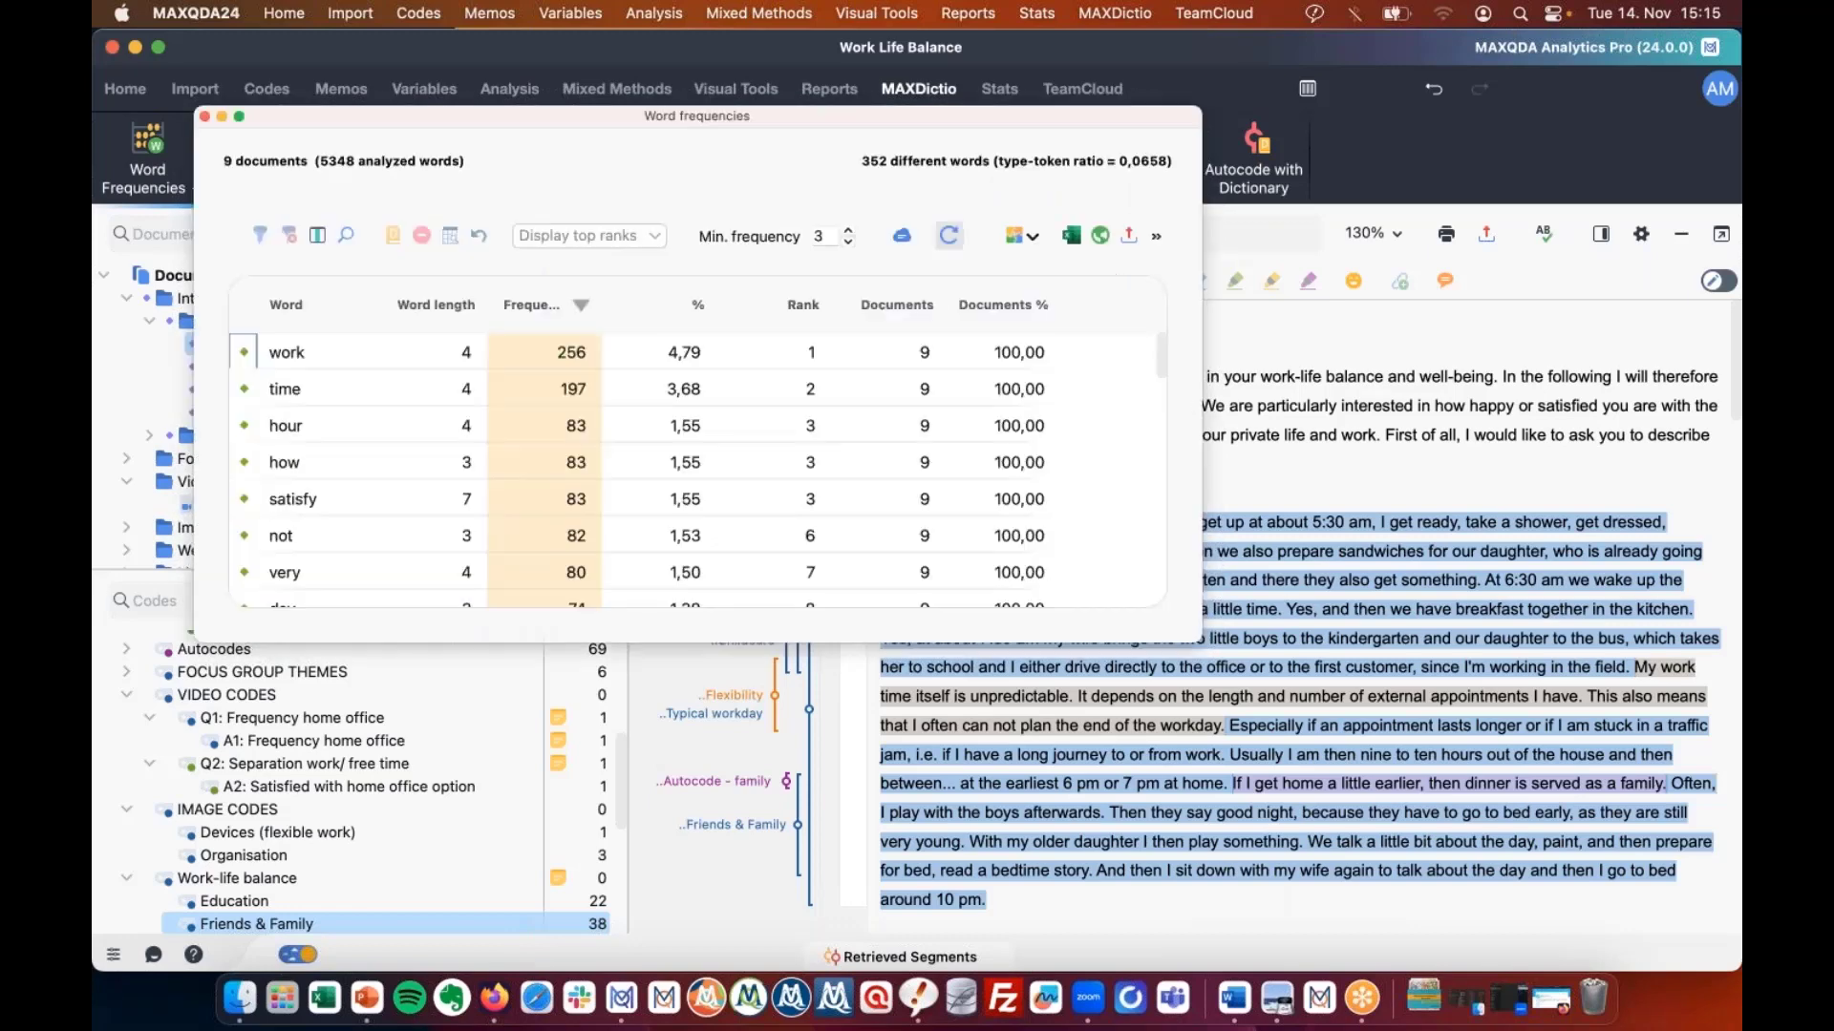
List every occurrence of 'work' in the documents, then close those search results.
scroll(376, 454, "down", 1)
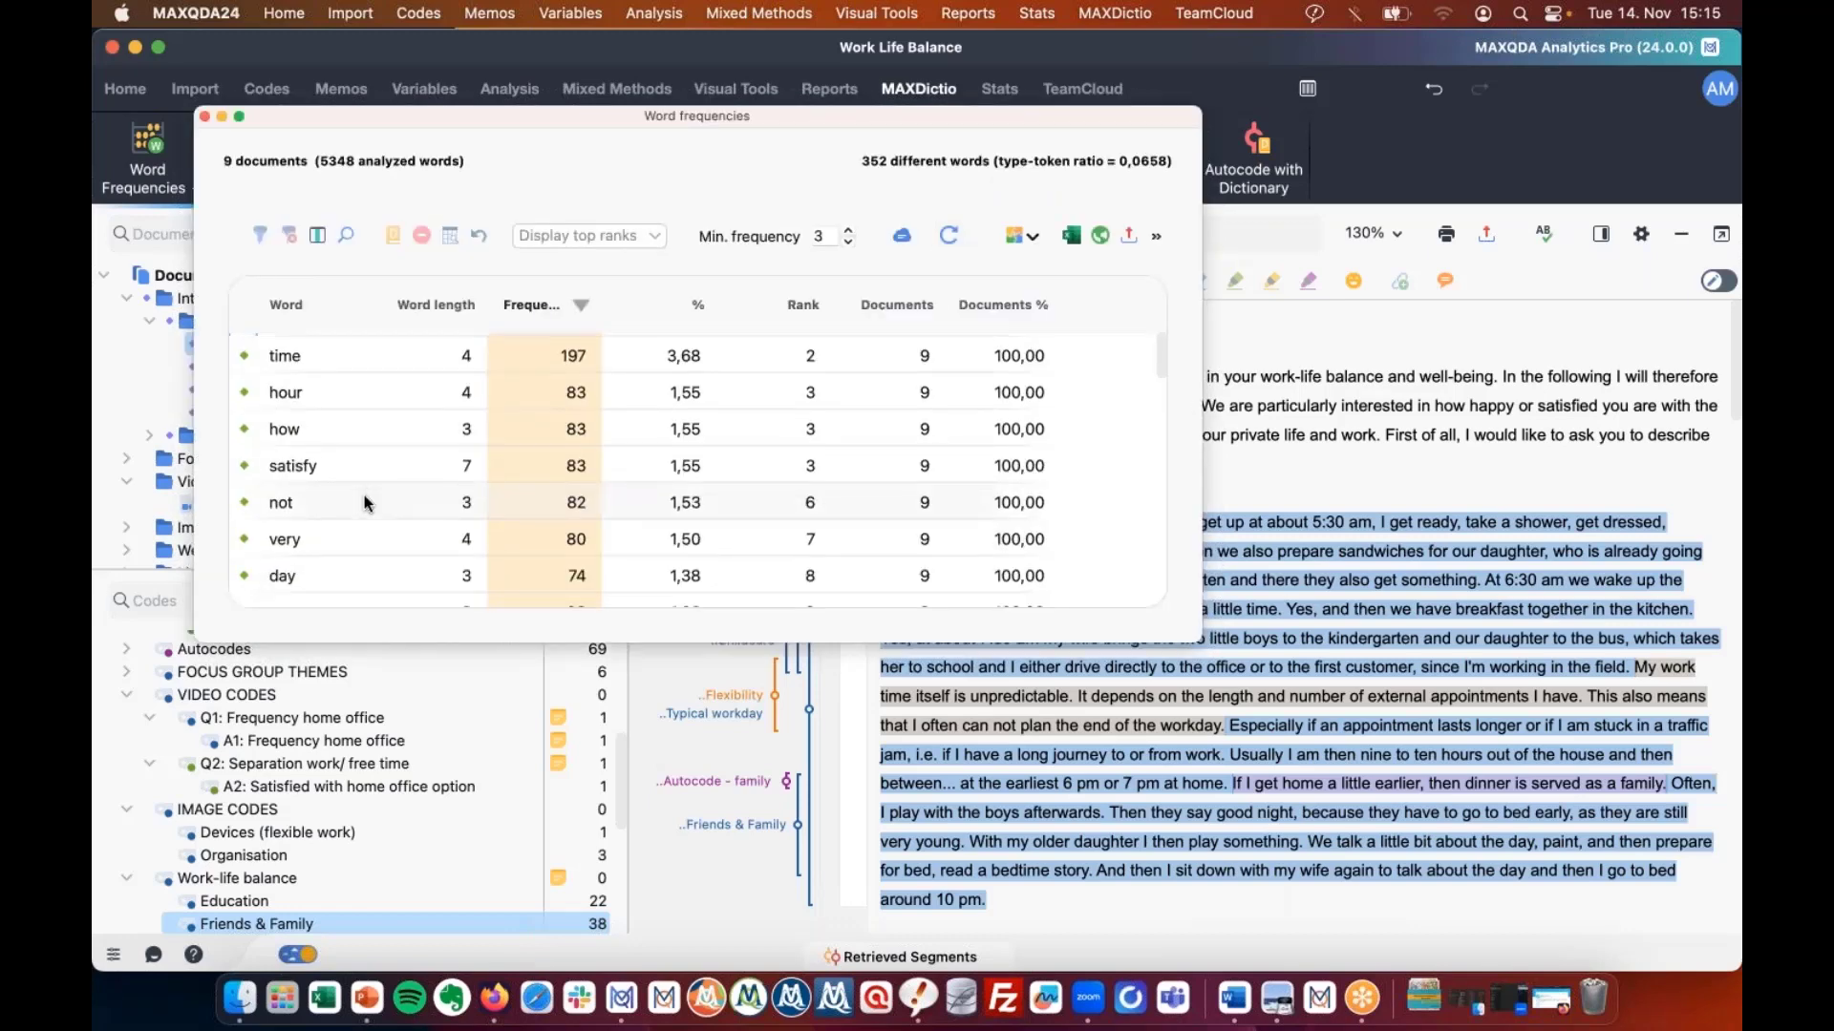
scroll(364, 495, "down", 3)
scroll(393, 444, "down", 6)
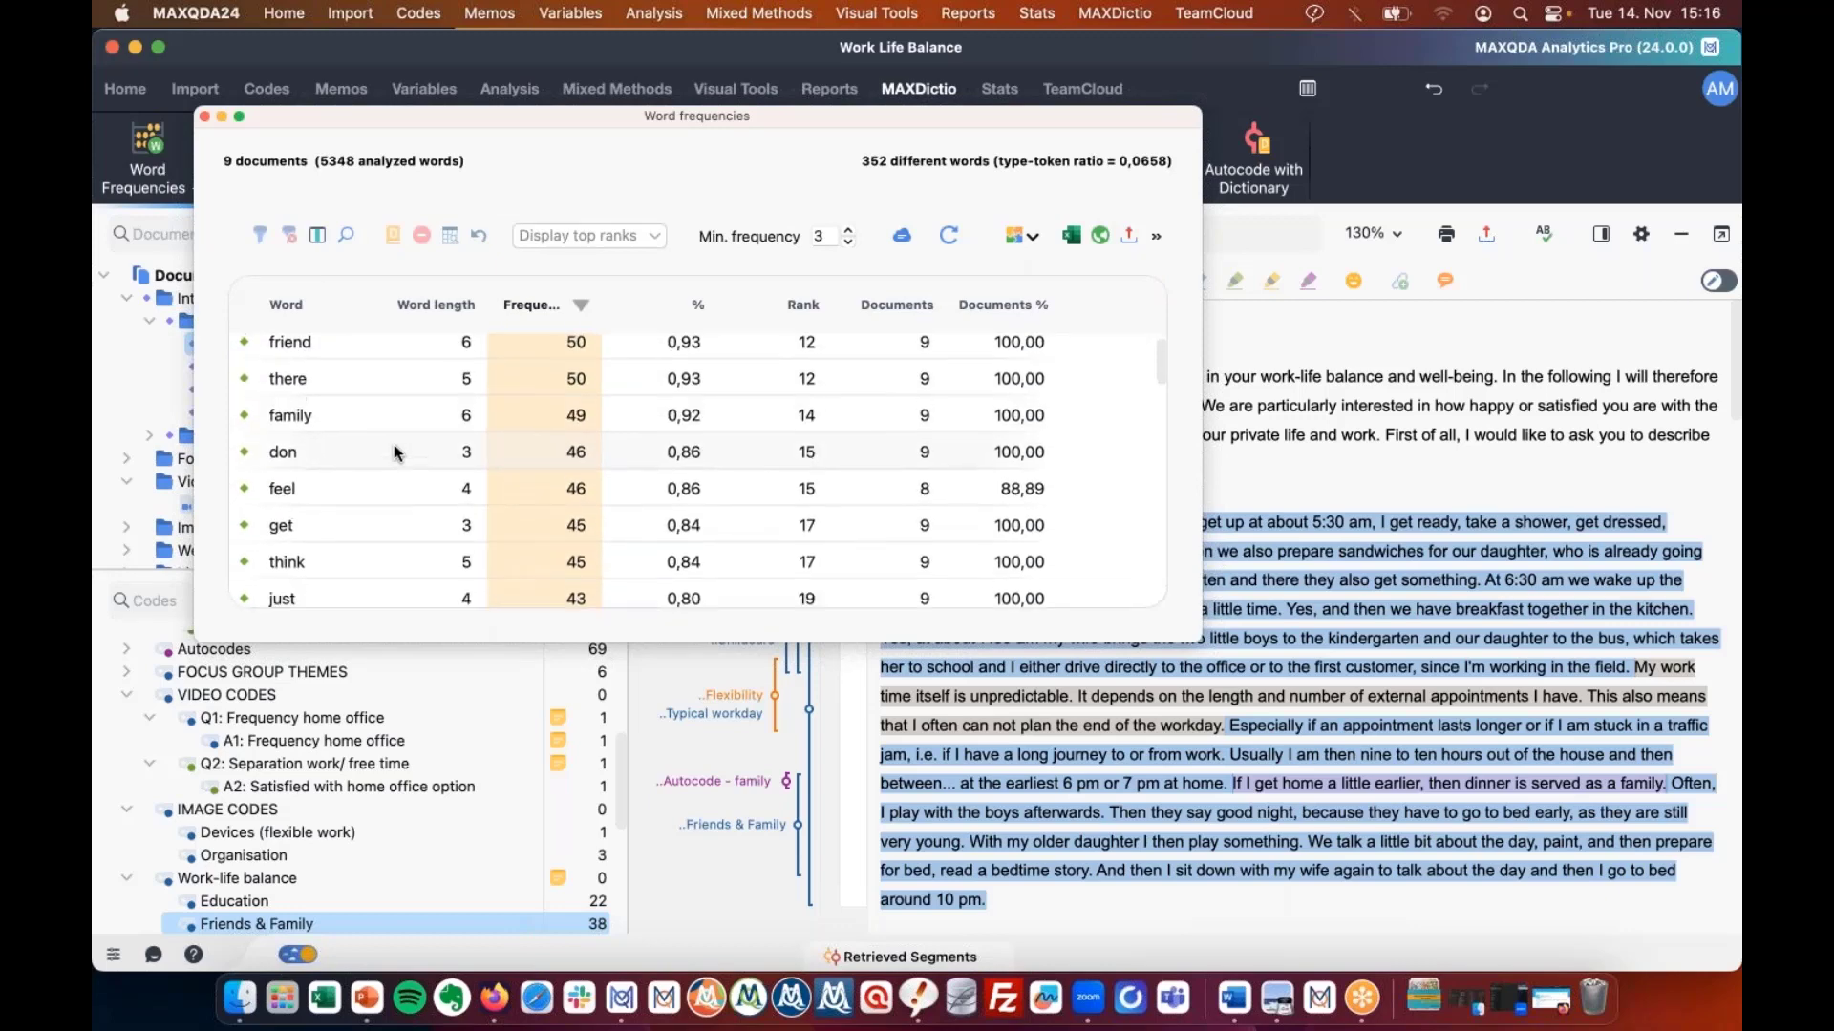
scroll(393, 444, "up", 10)
left_click(287, 351)
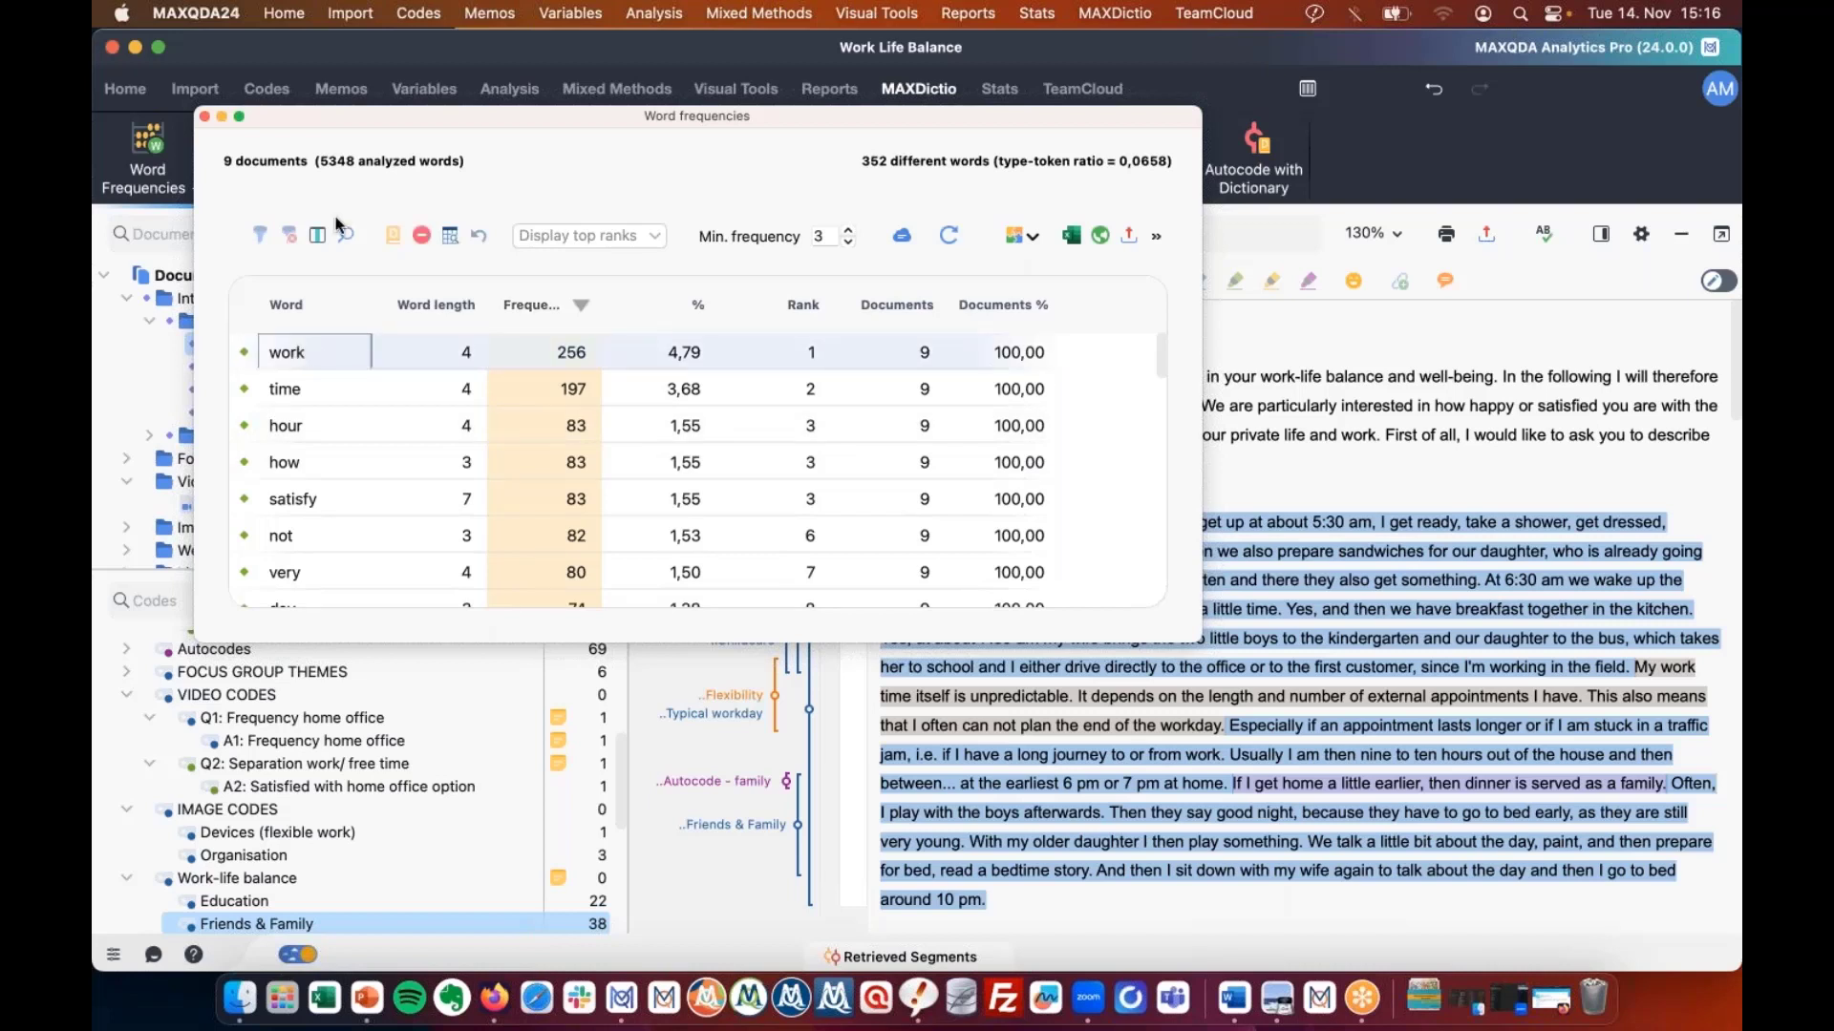
left_click(413, 365)
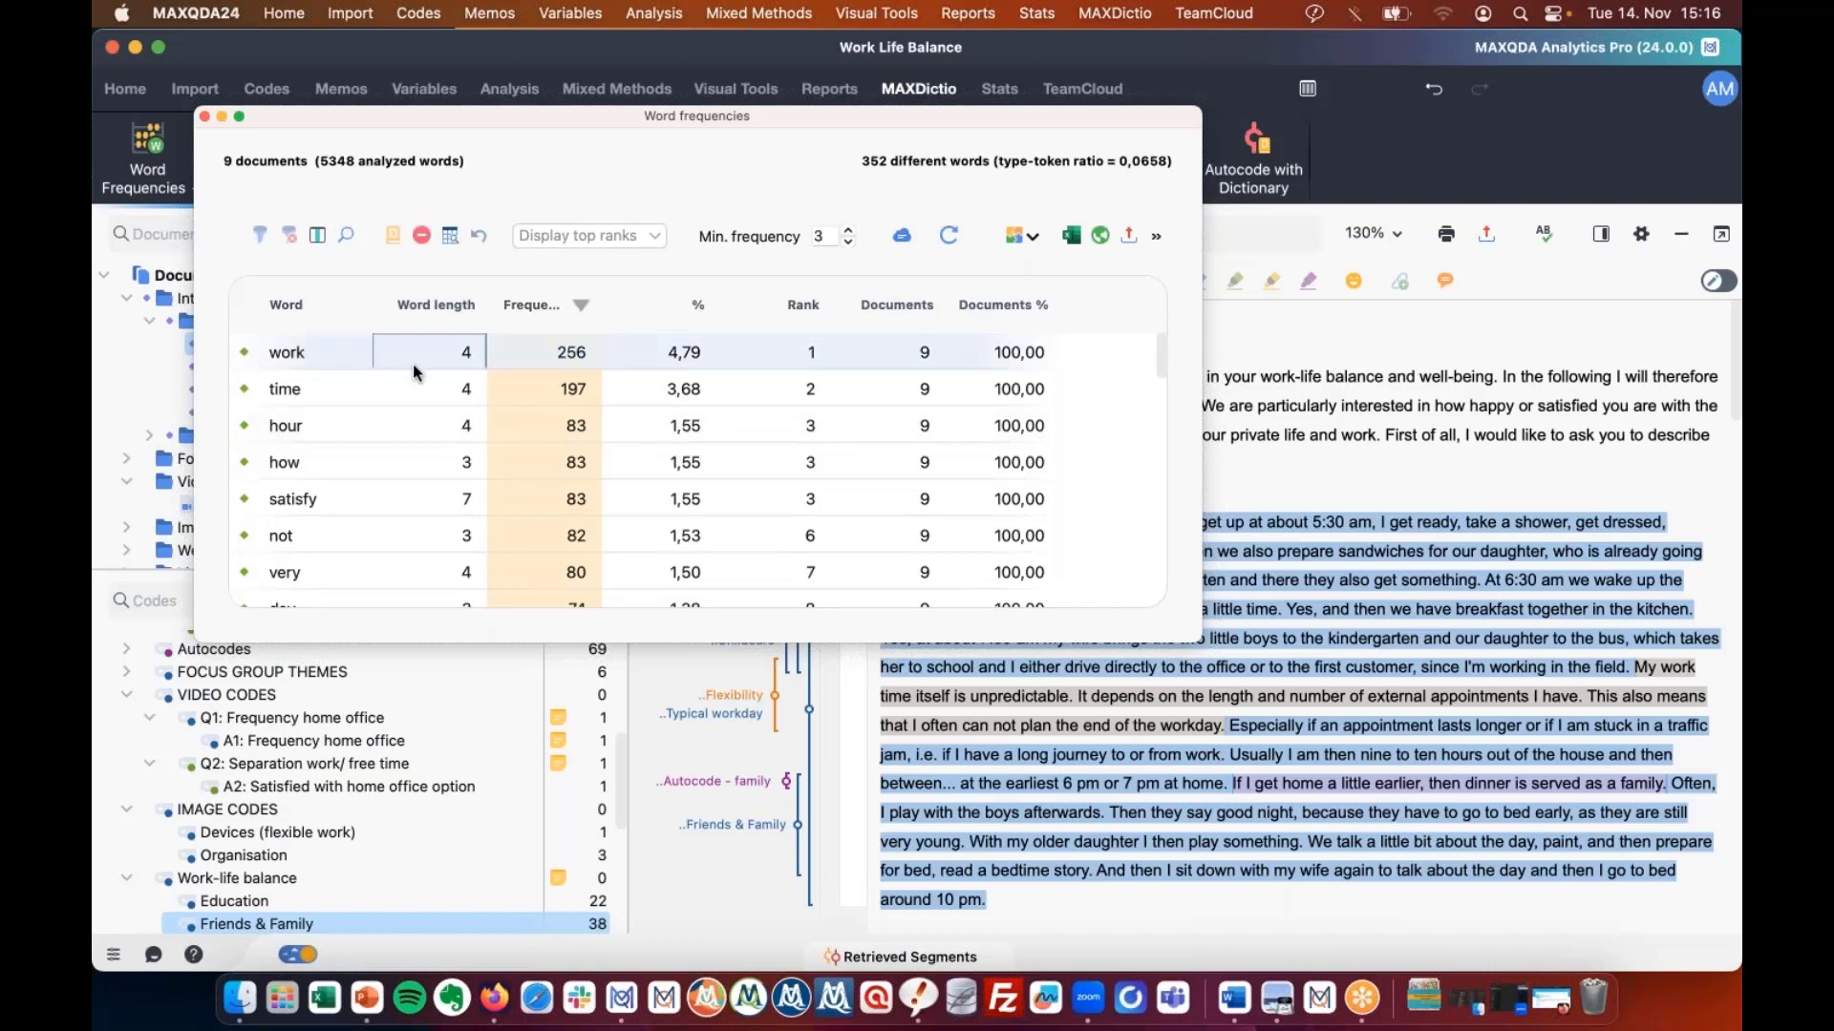
double_click(319, 361)
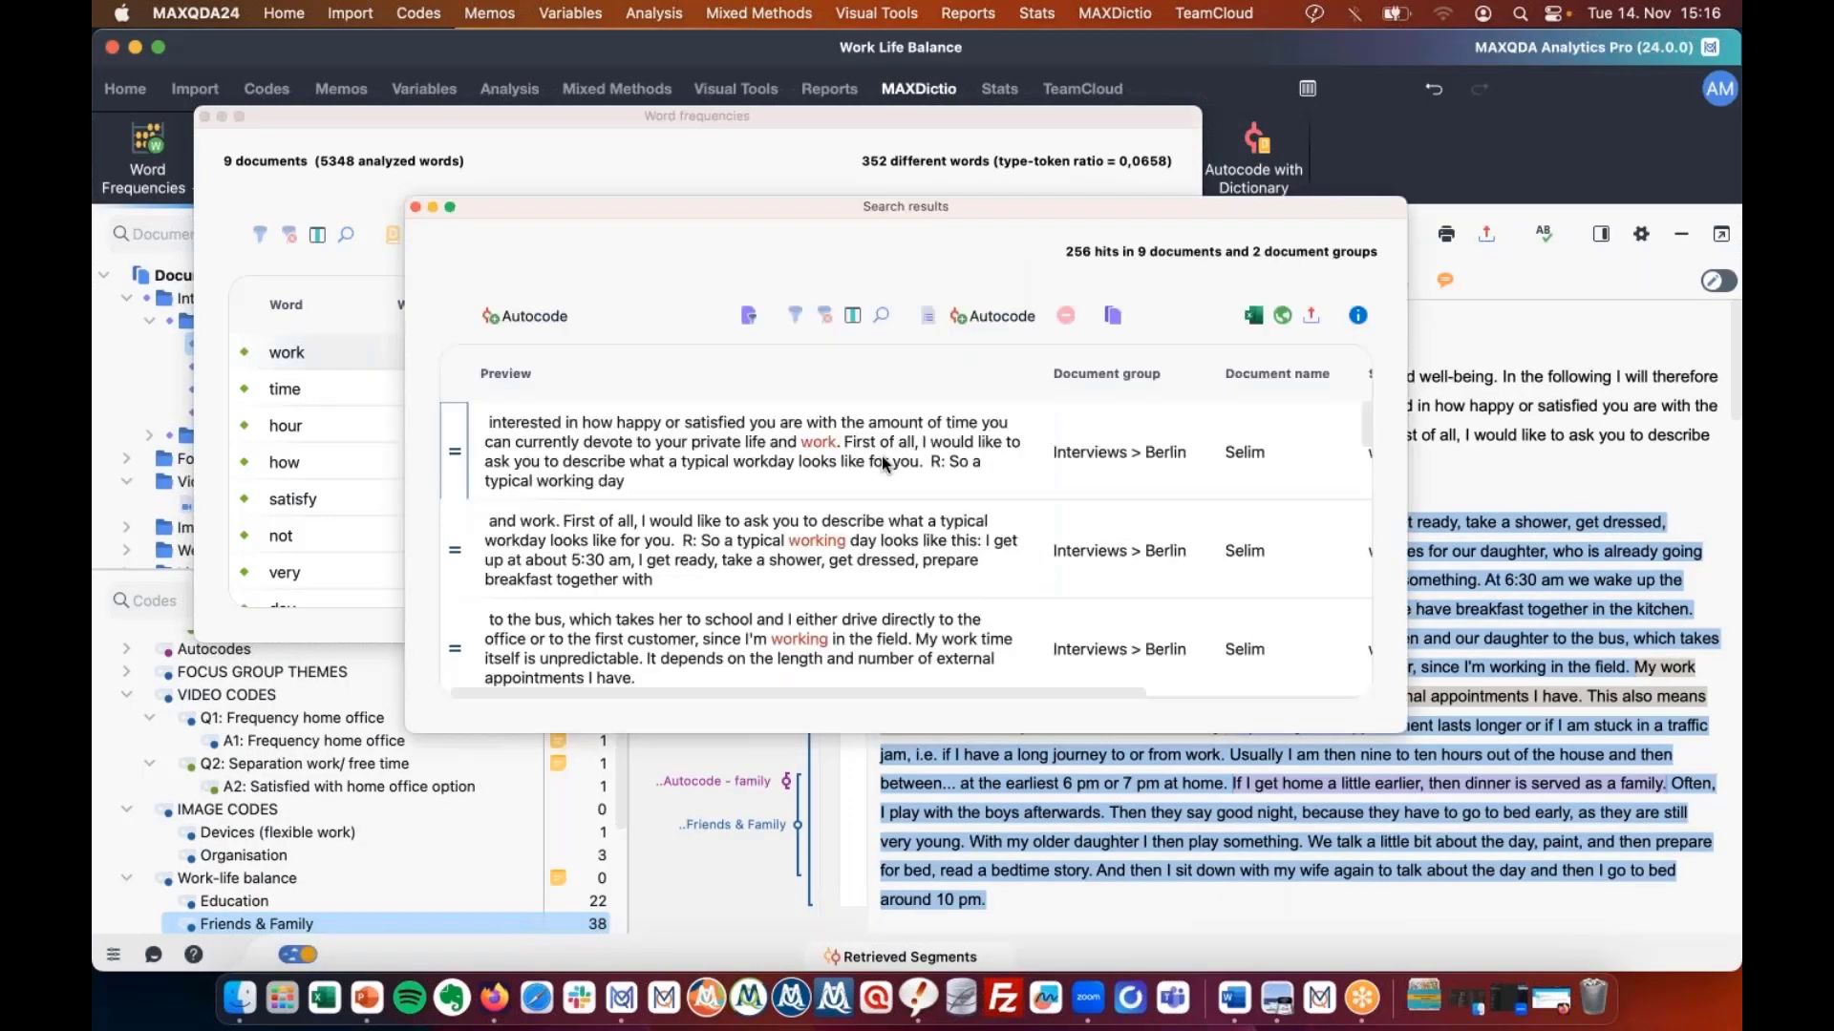
left_click(417, 207)
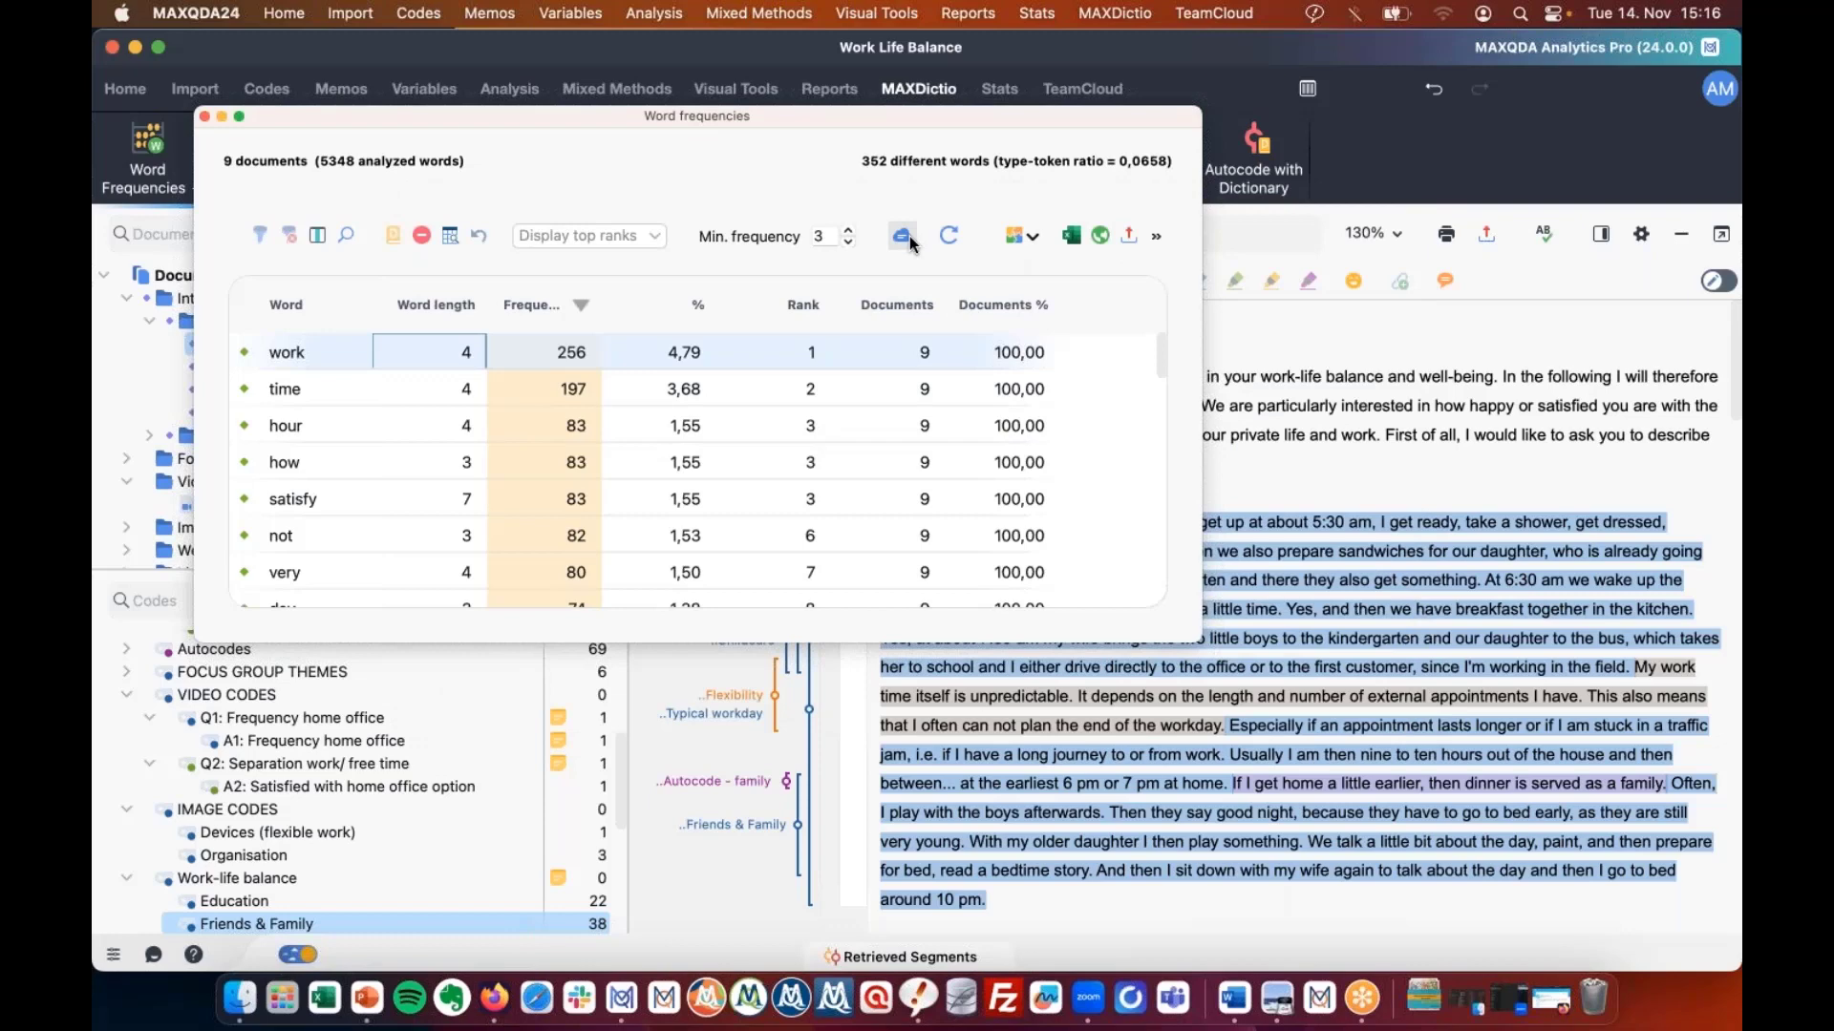
Generate a word cloud beside the frequency table, with work and time shown largest.
left_click(902, 236)
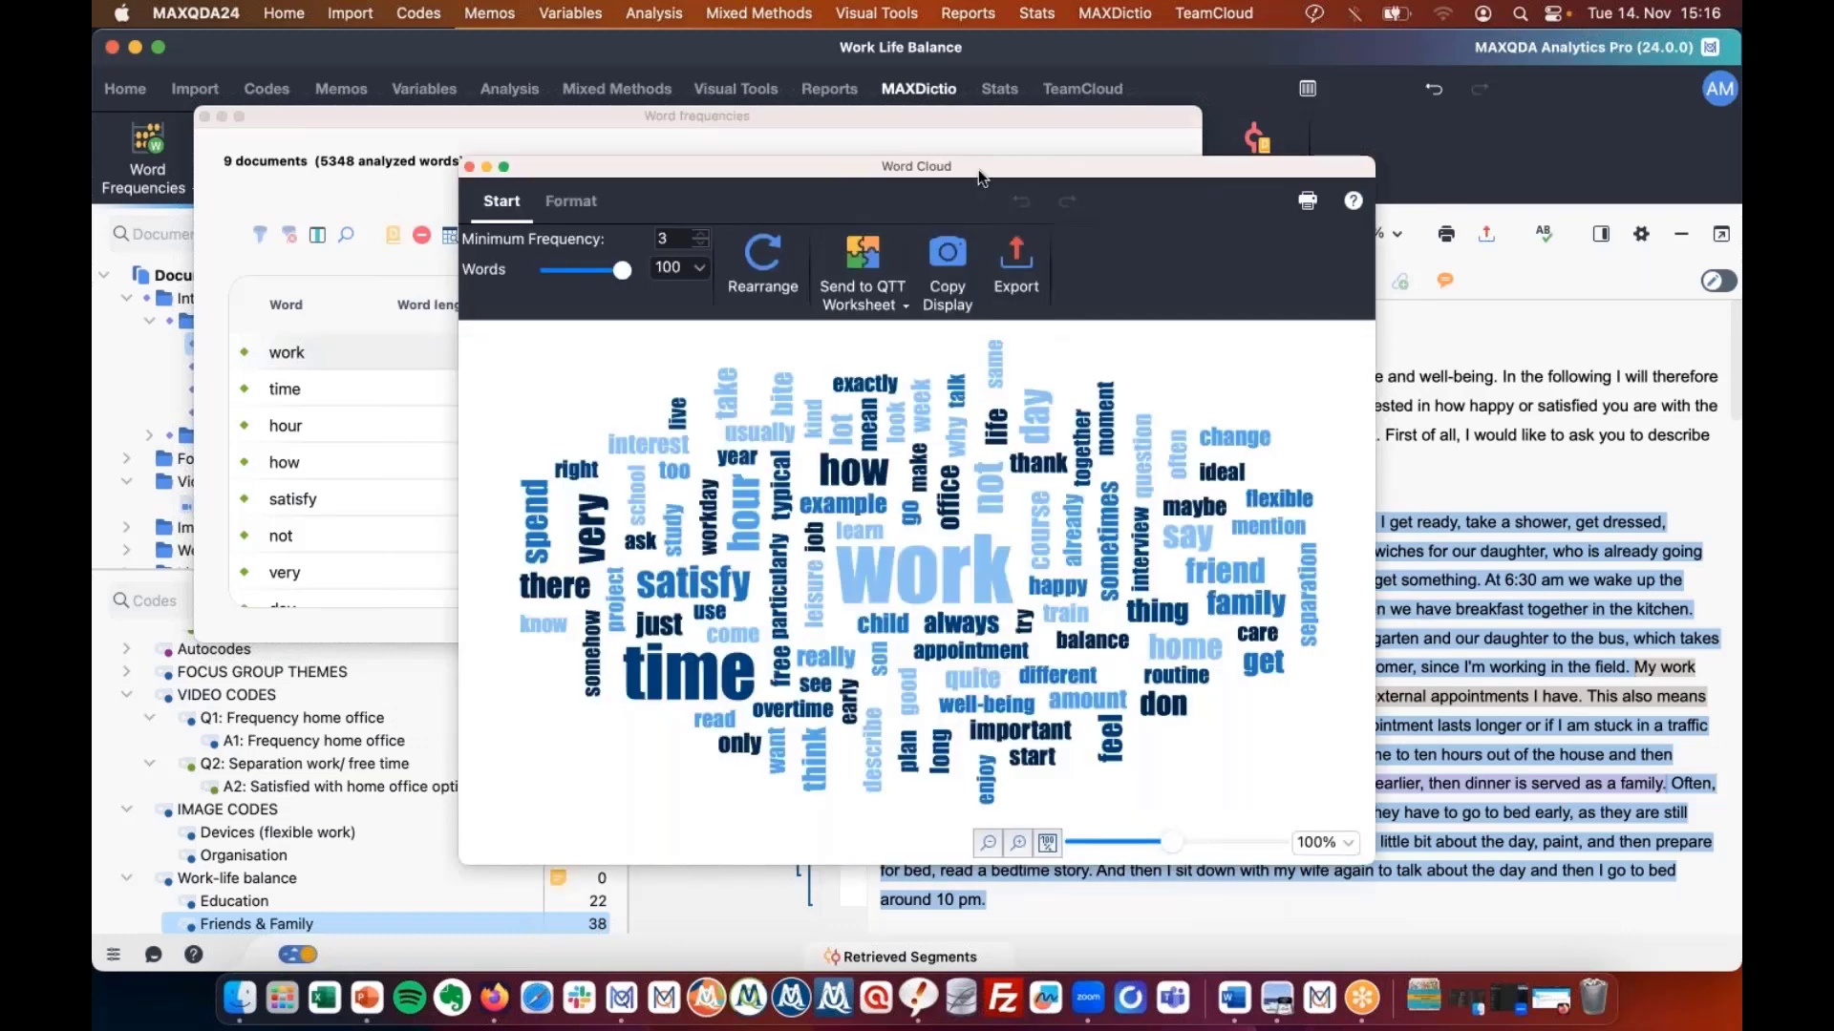
left_click_drag(979, 167, 976, 166)
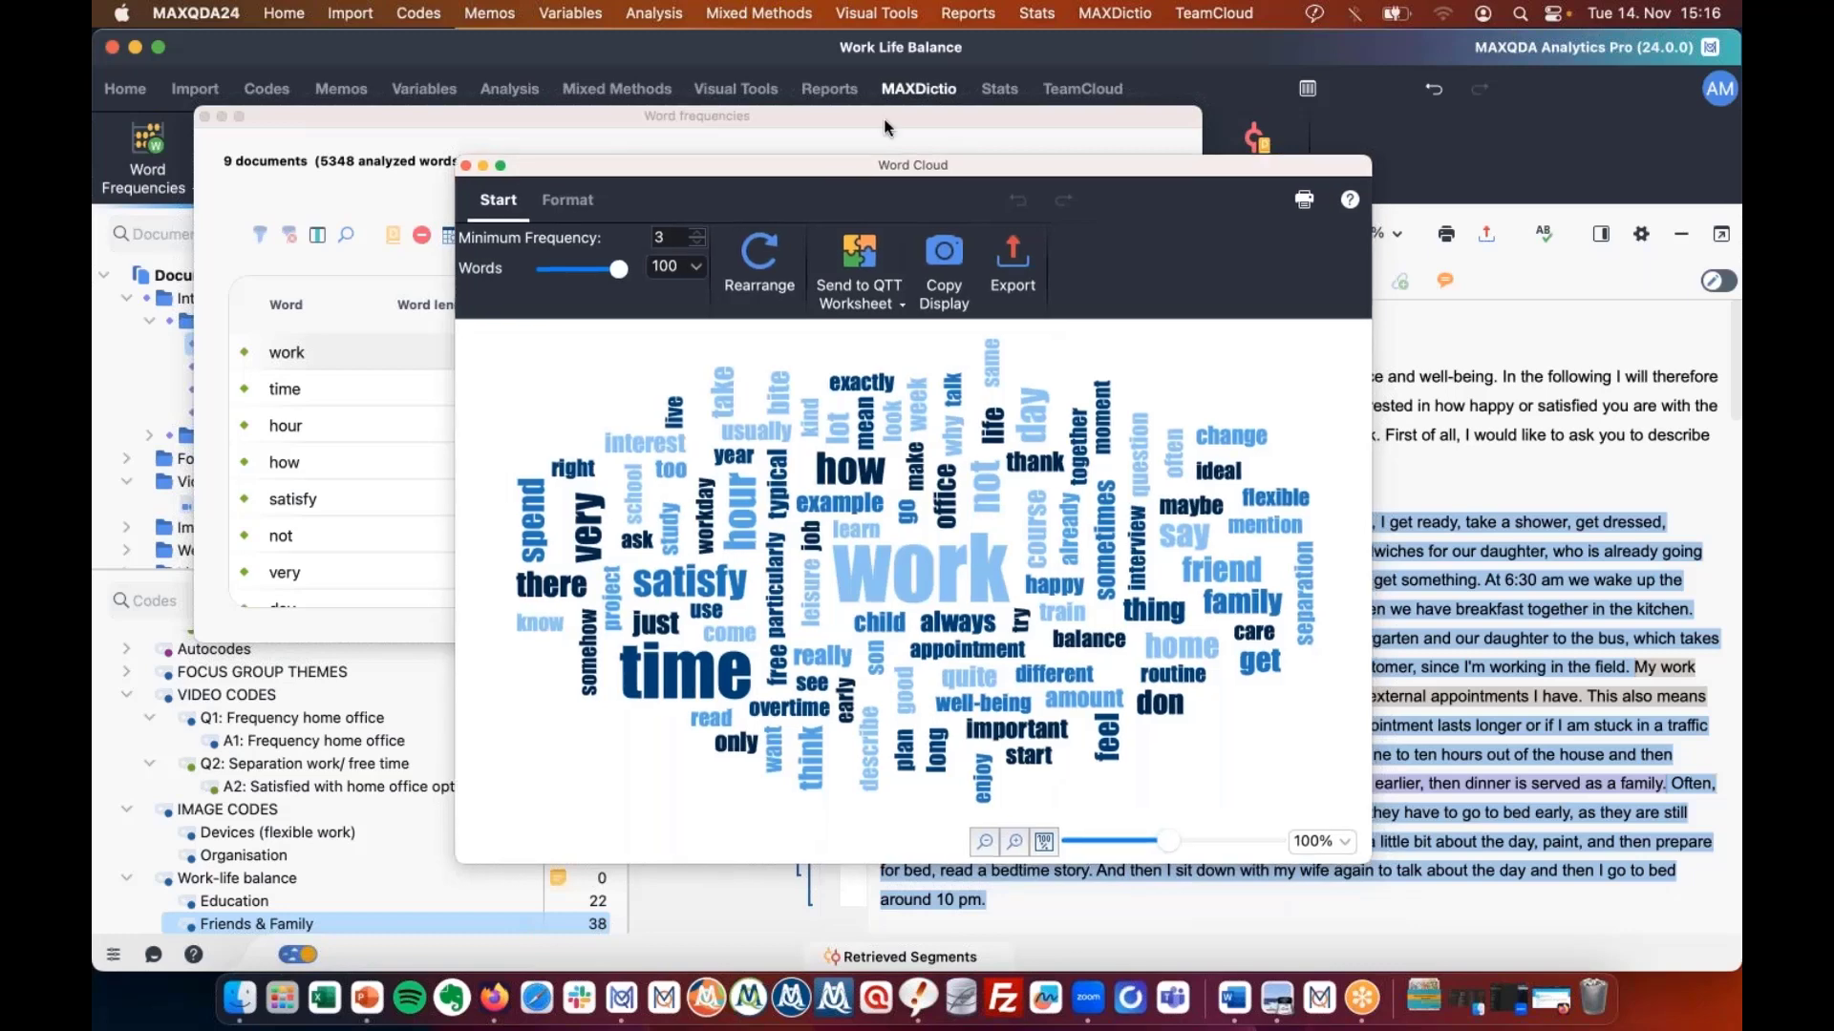
left_click_drag(885, 127, 859, 105)
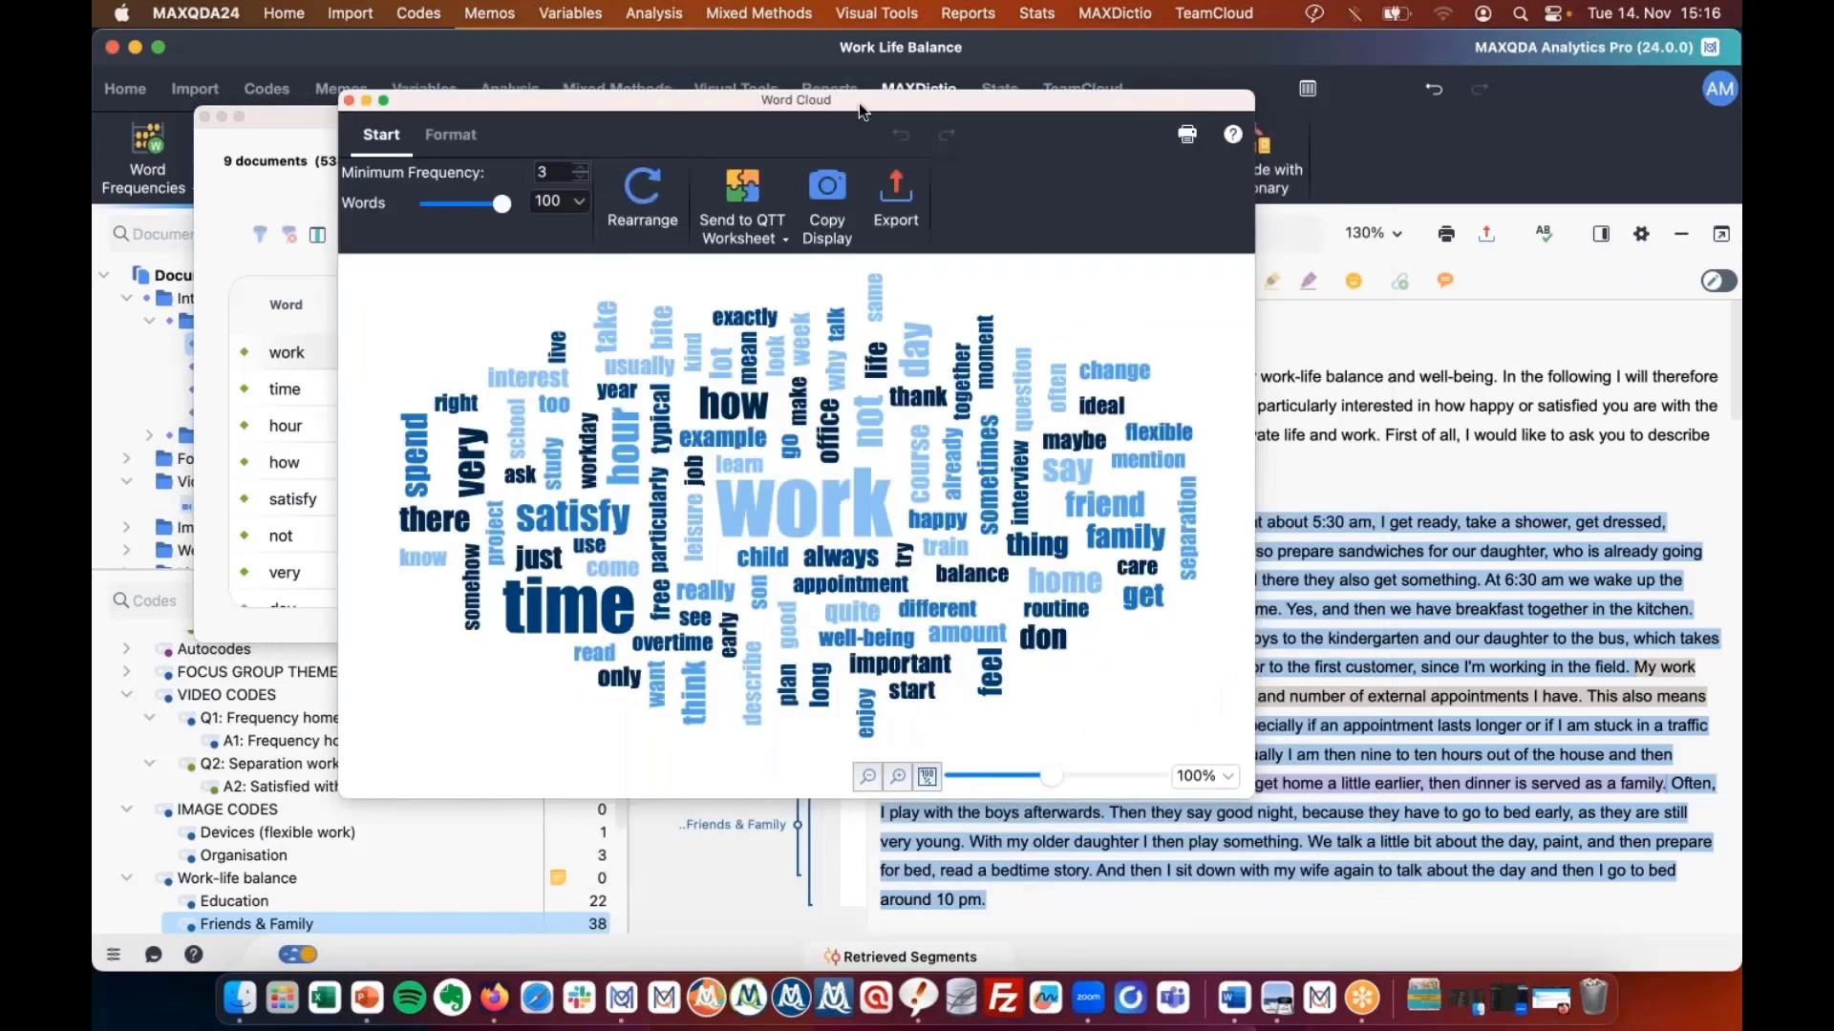
left_click_drag(939, 97, 1461, 38)
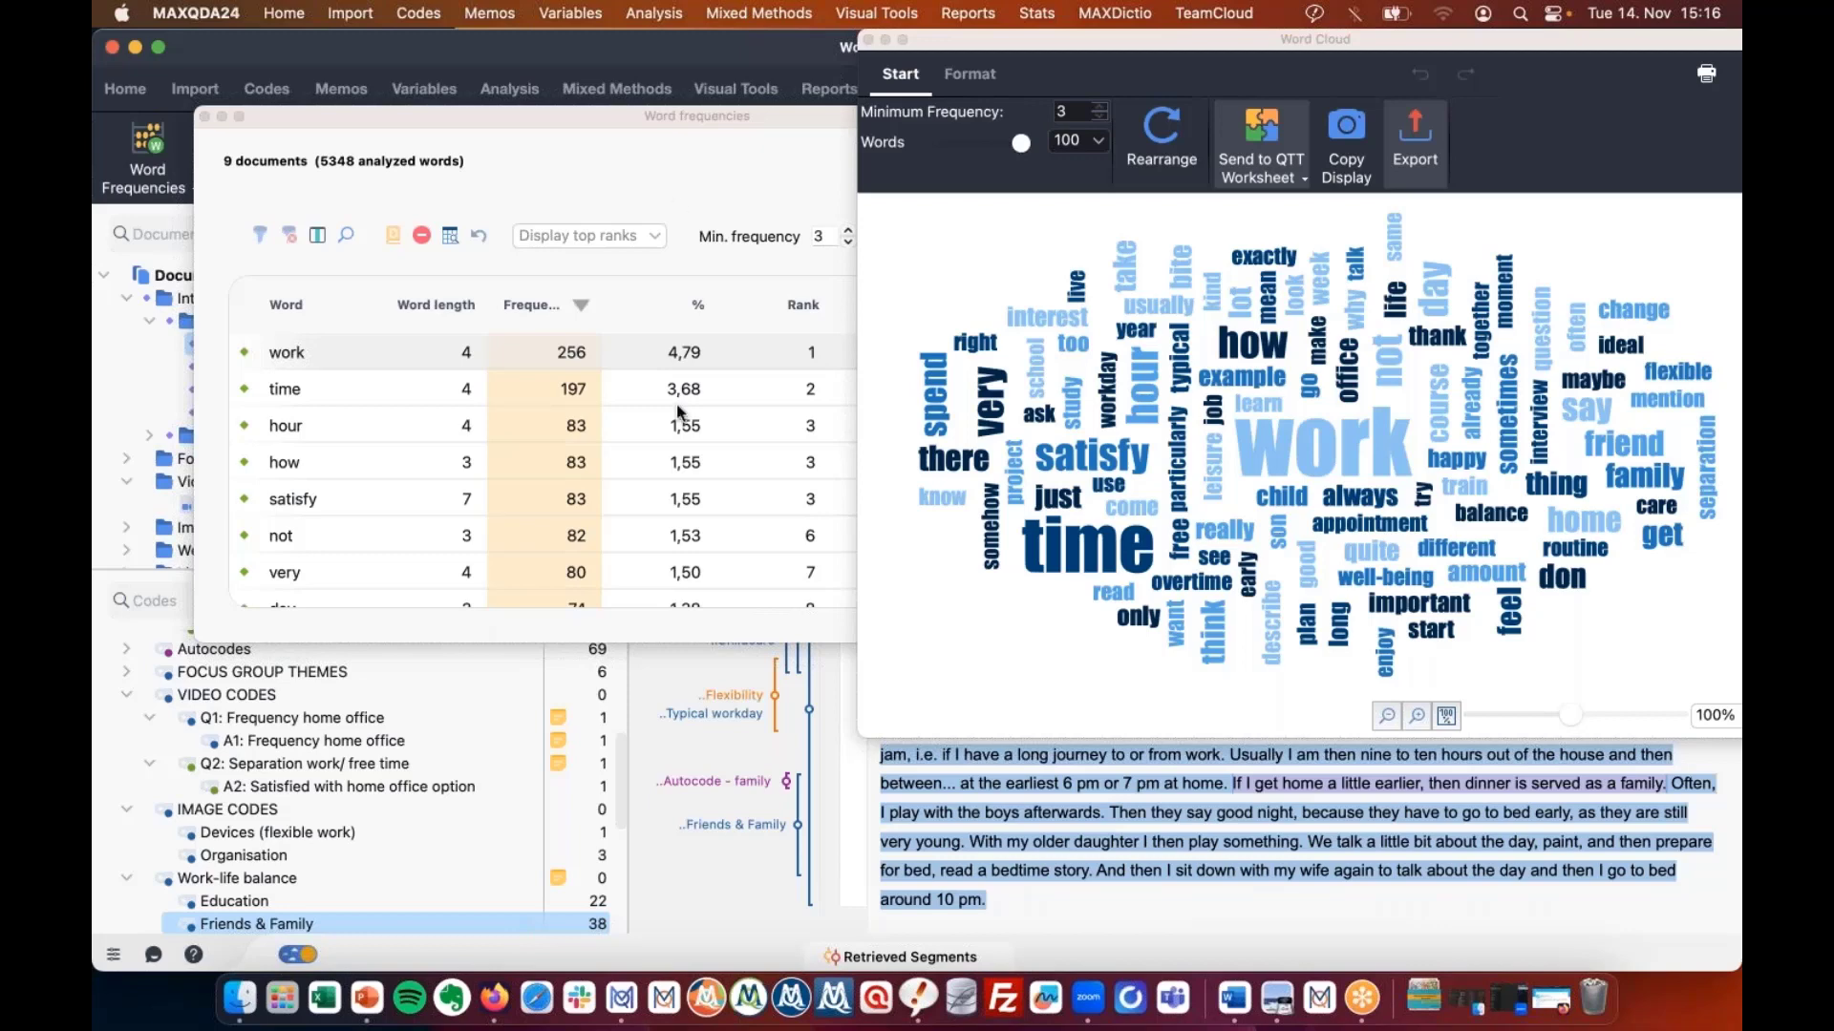
left_click(429, 389)
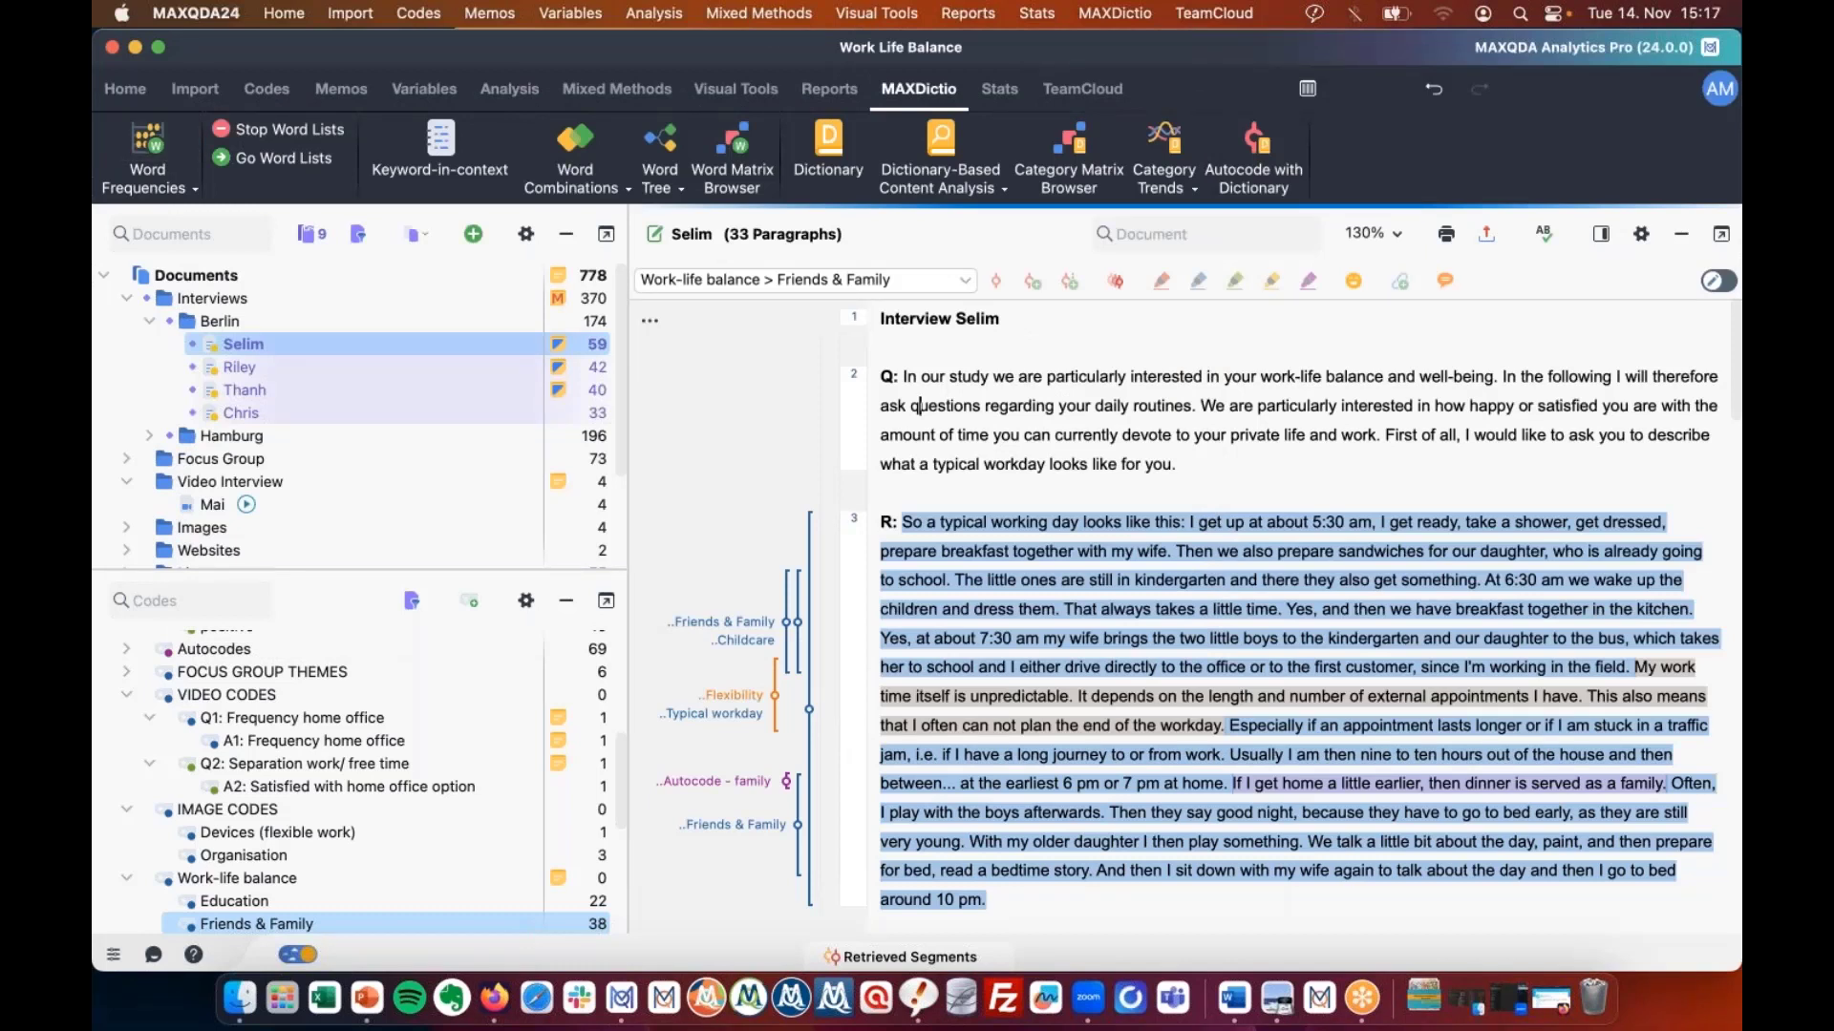
left_click(148, 181)
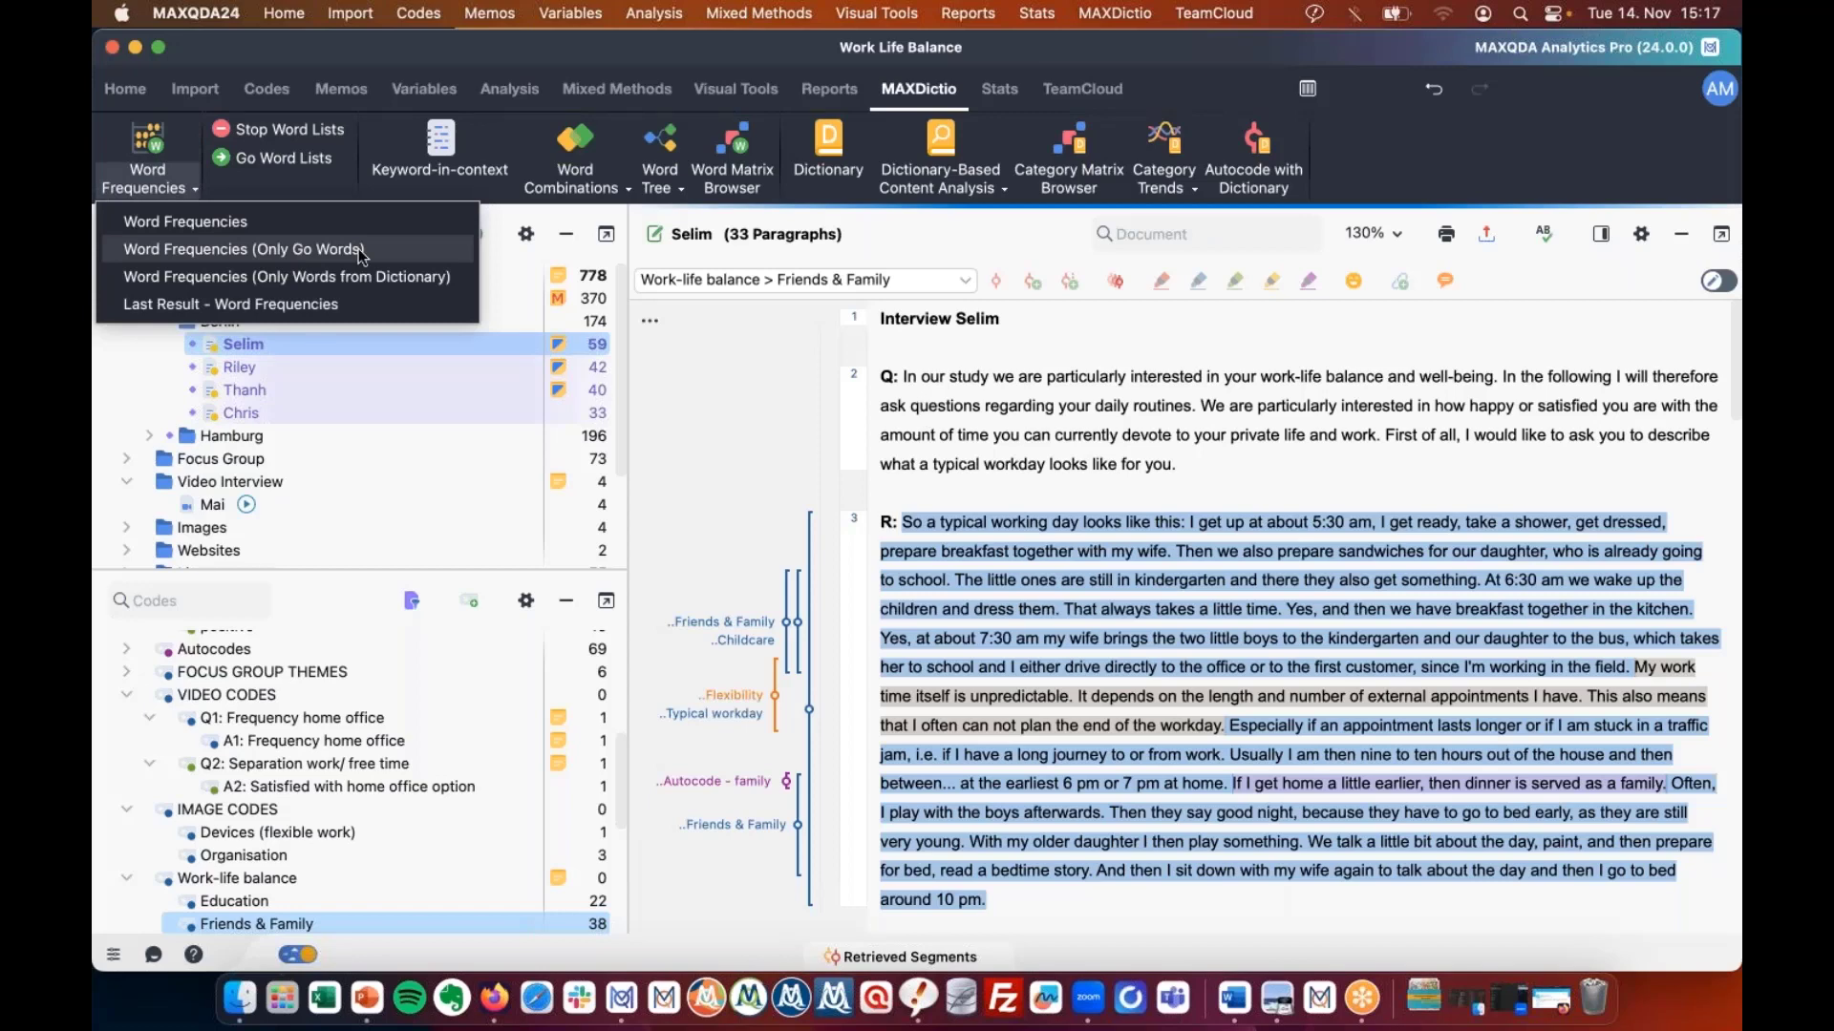
left_click(764, 349)
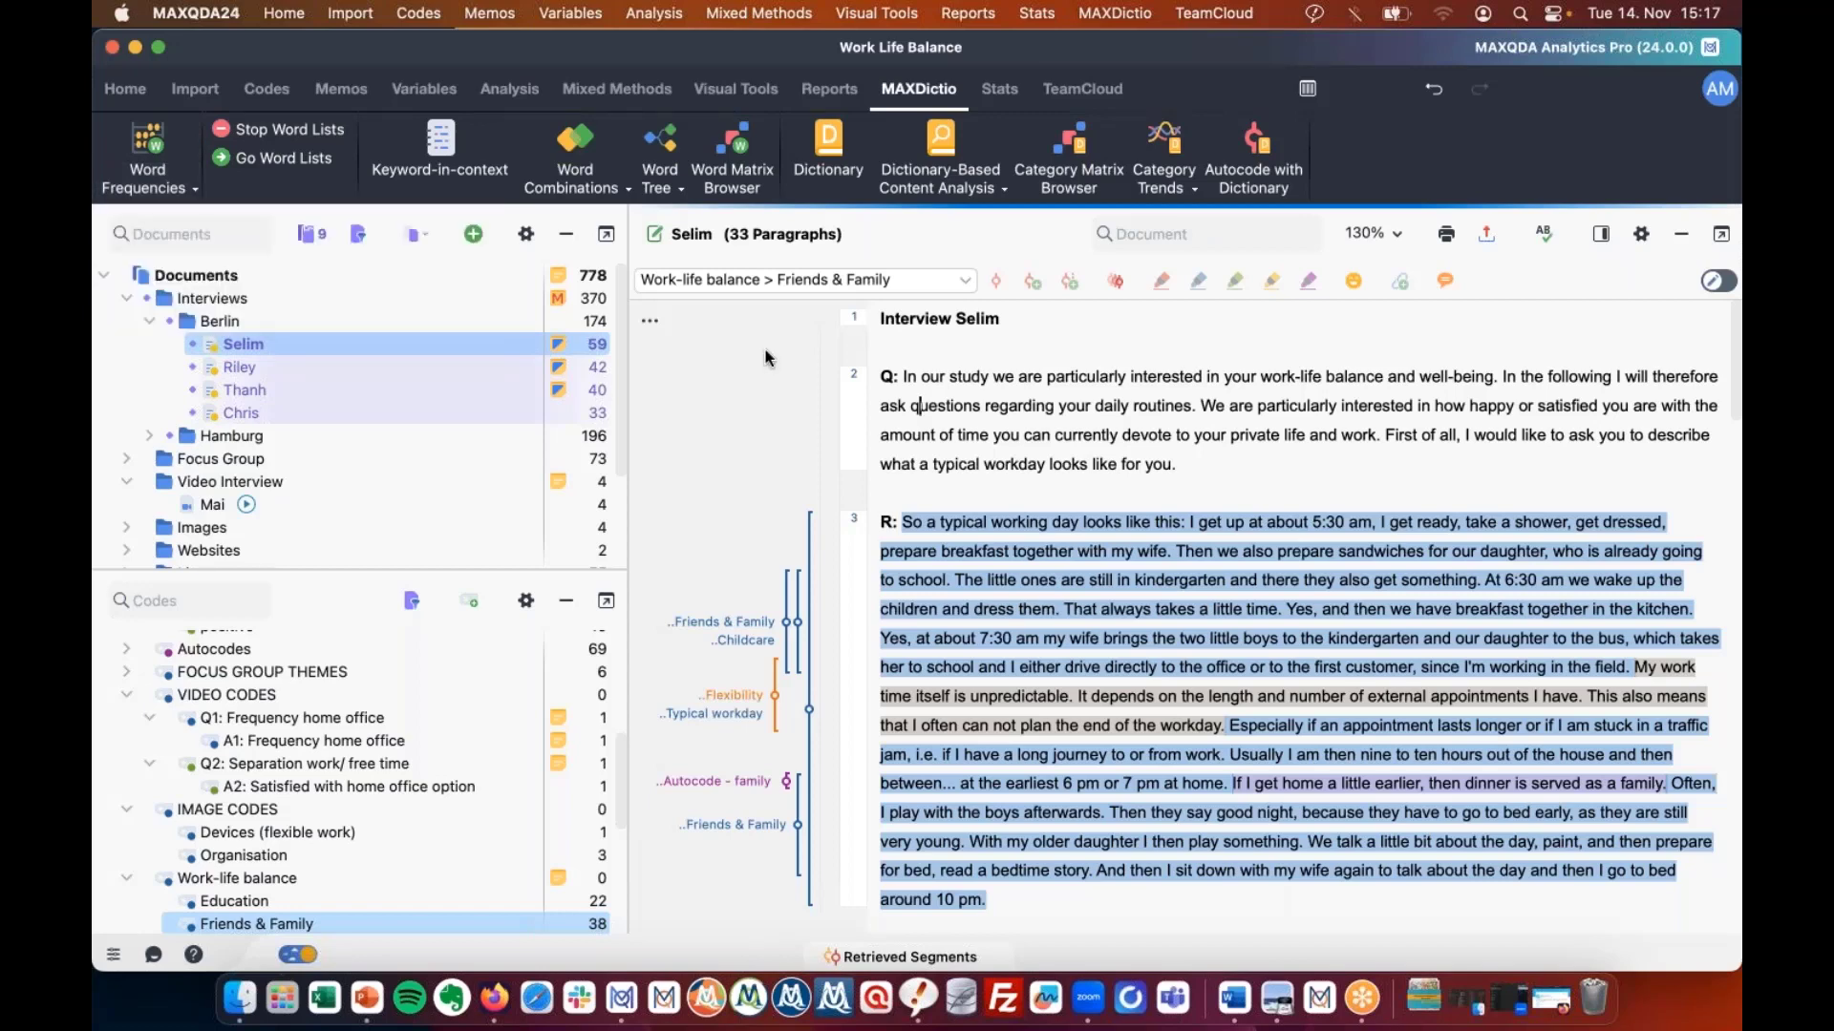
left_click(418, 234)
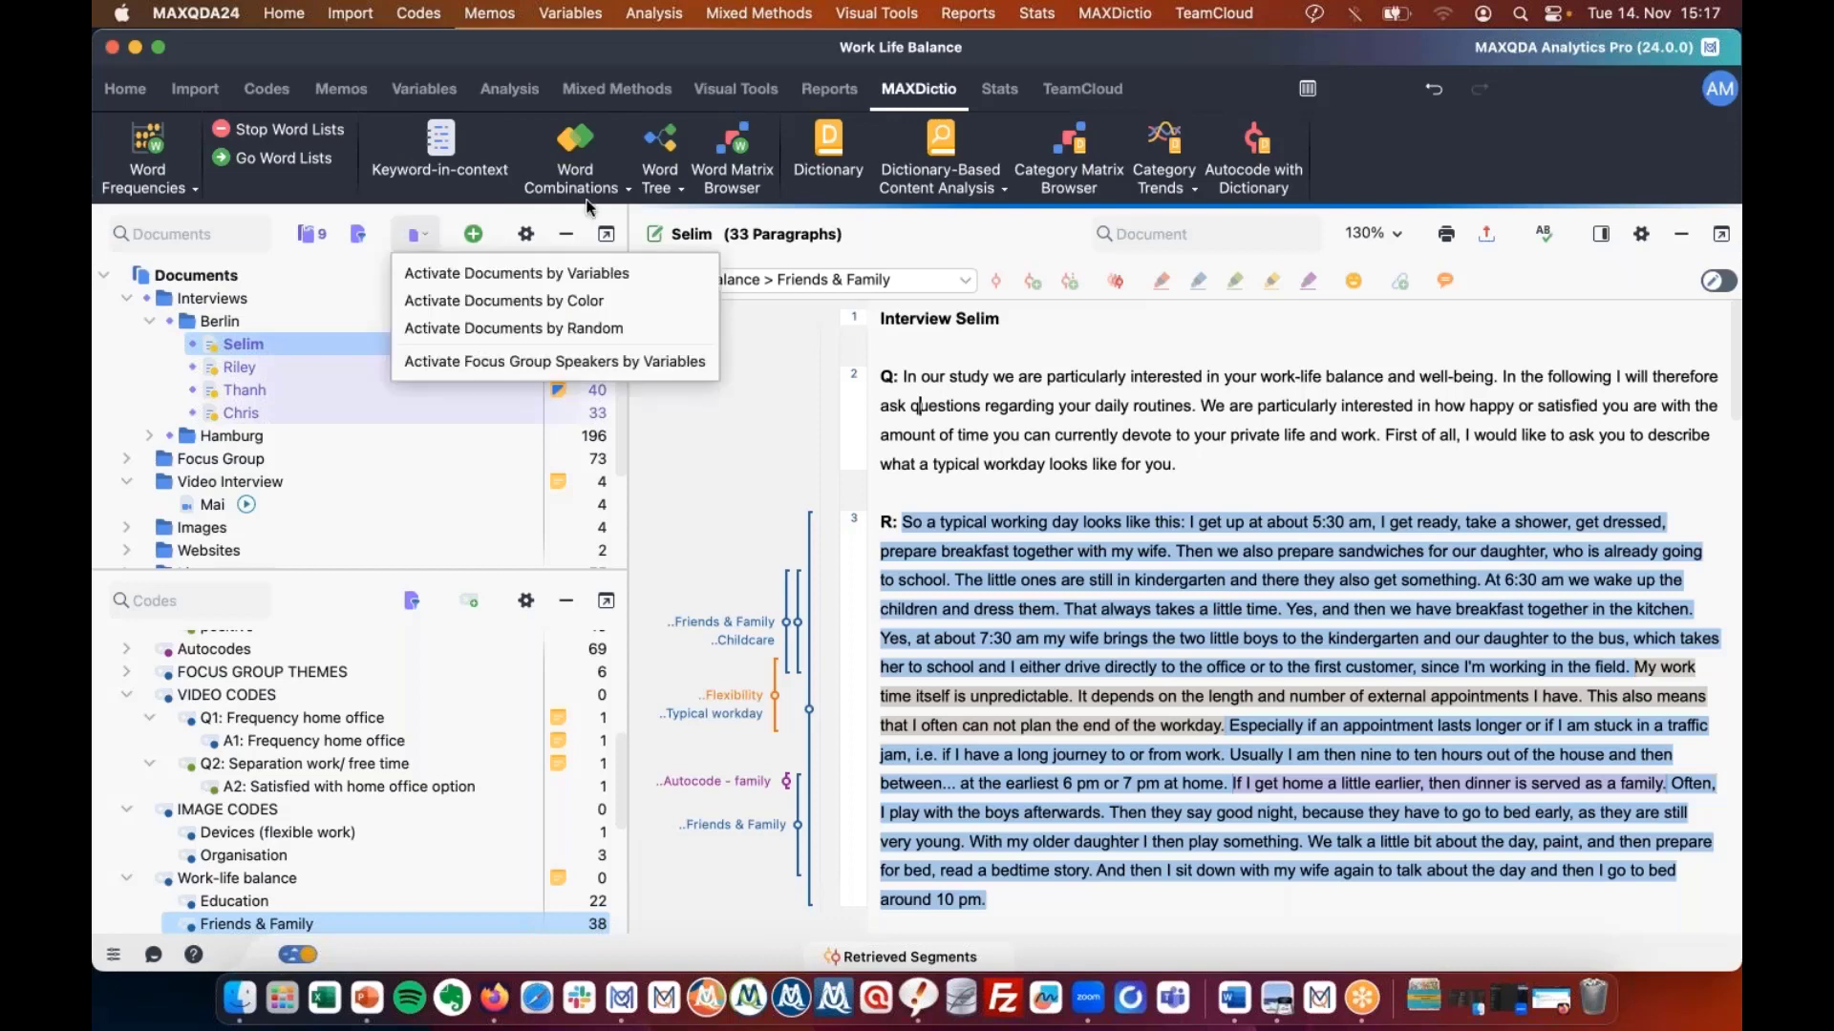
left_click(582, 186)
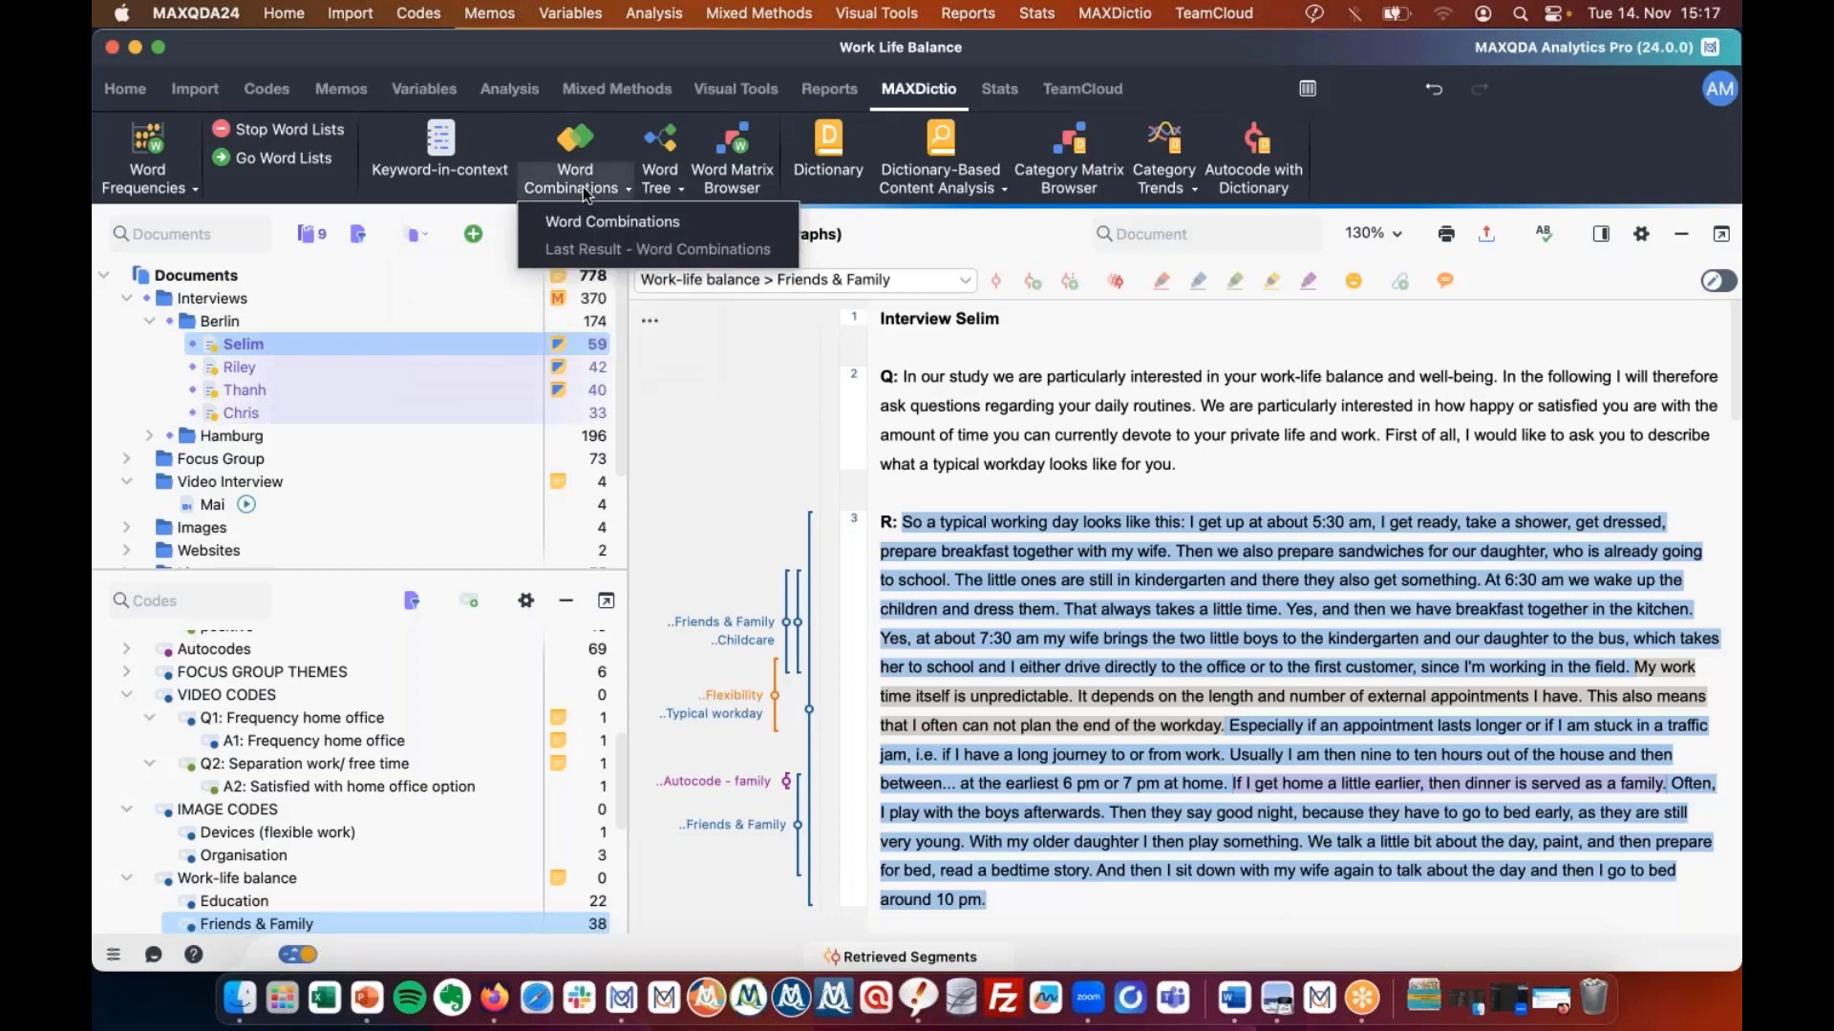
left_click(635, 188)
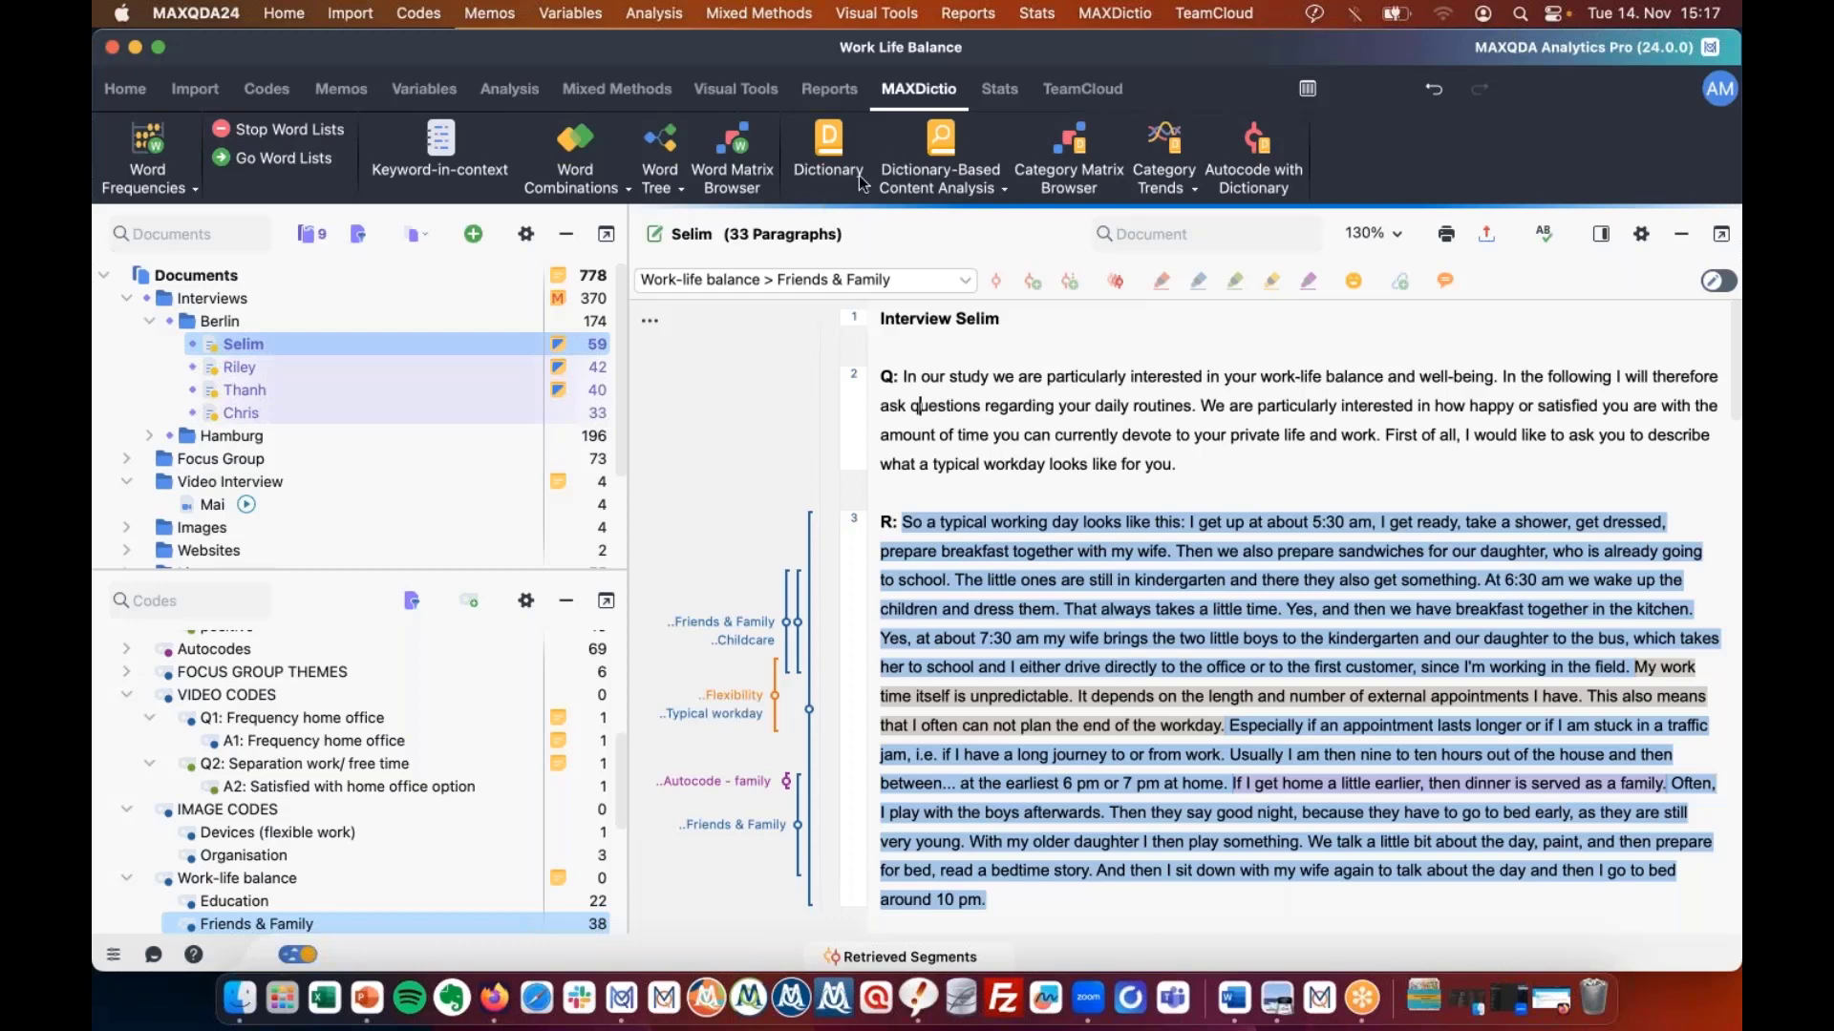
Open the Work-Life Balance dictionary and view the work-related, care-work and free time search words.
left_click(830, 144)
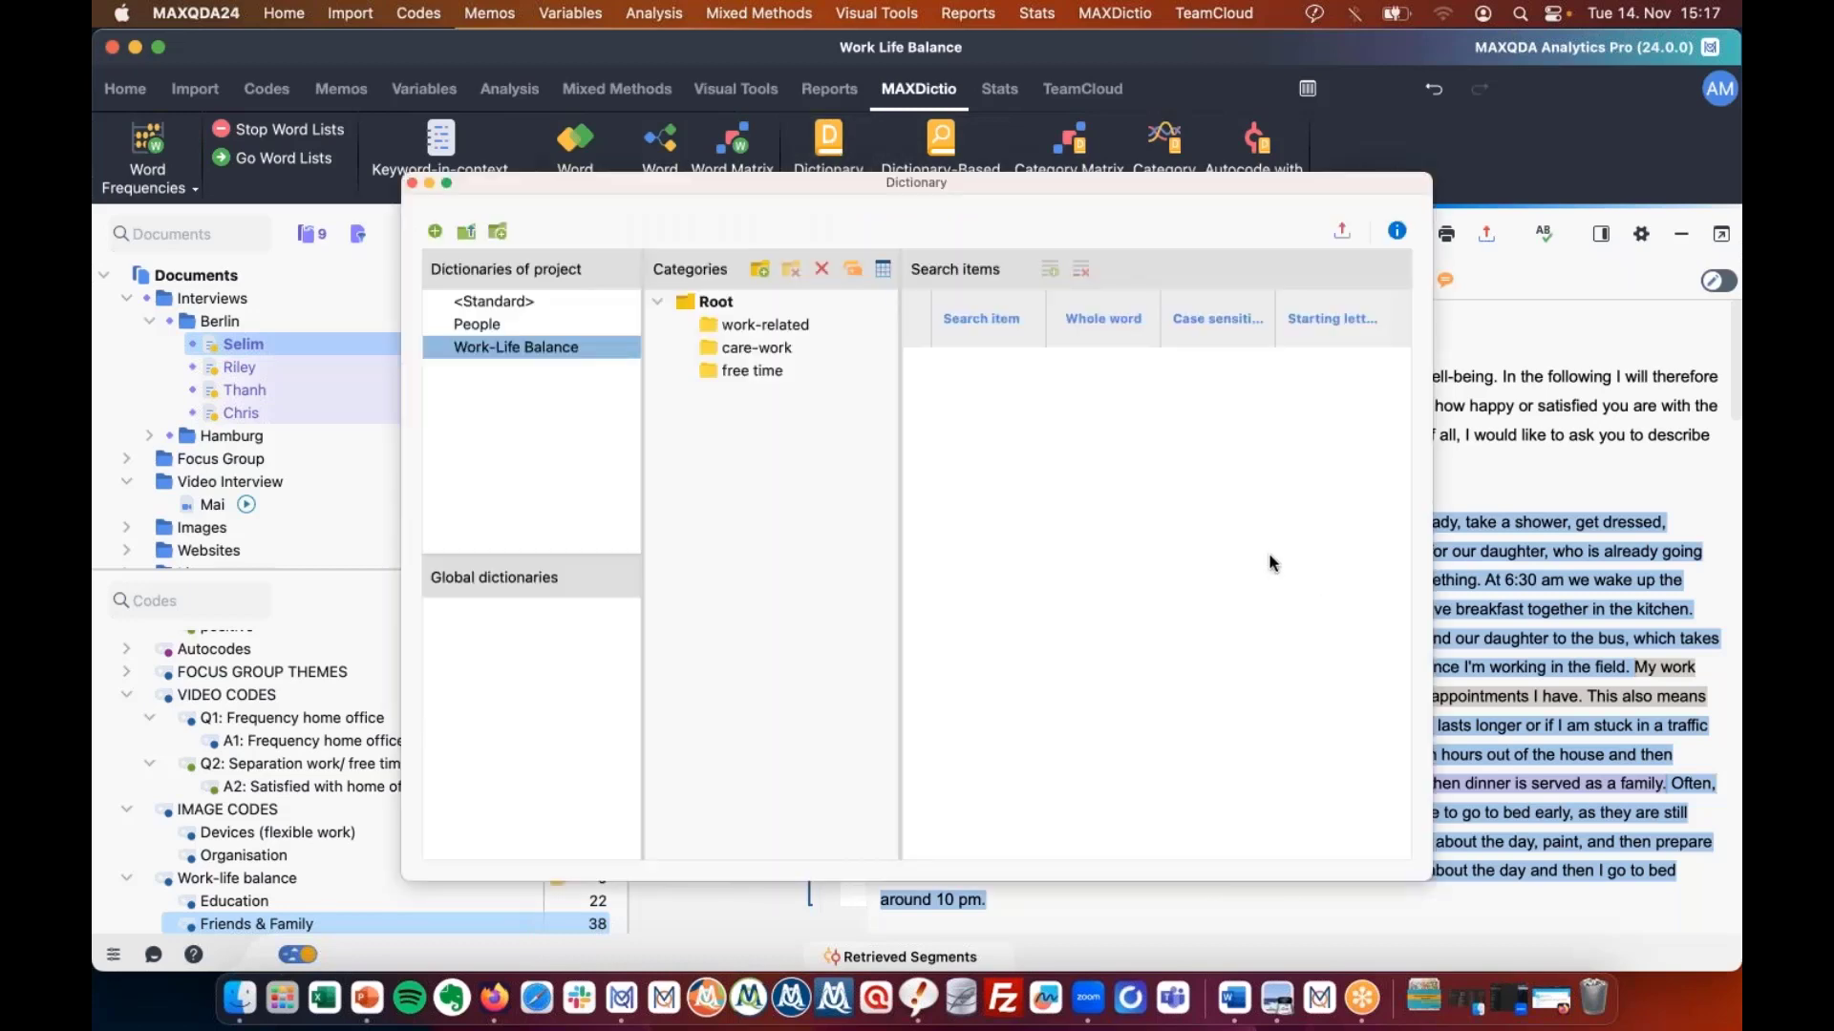
key("Escape")
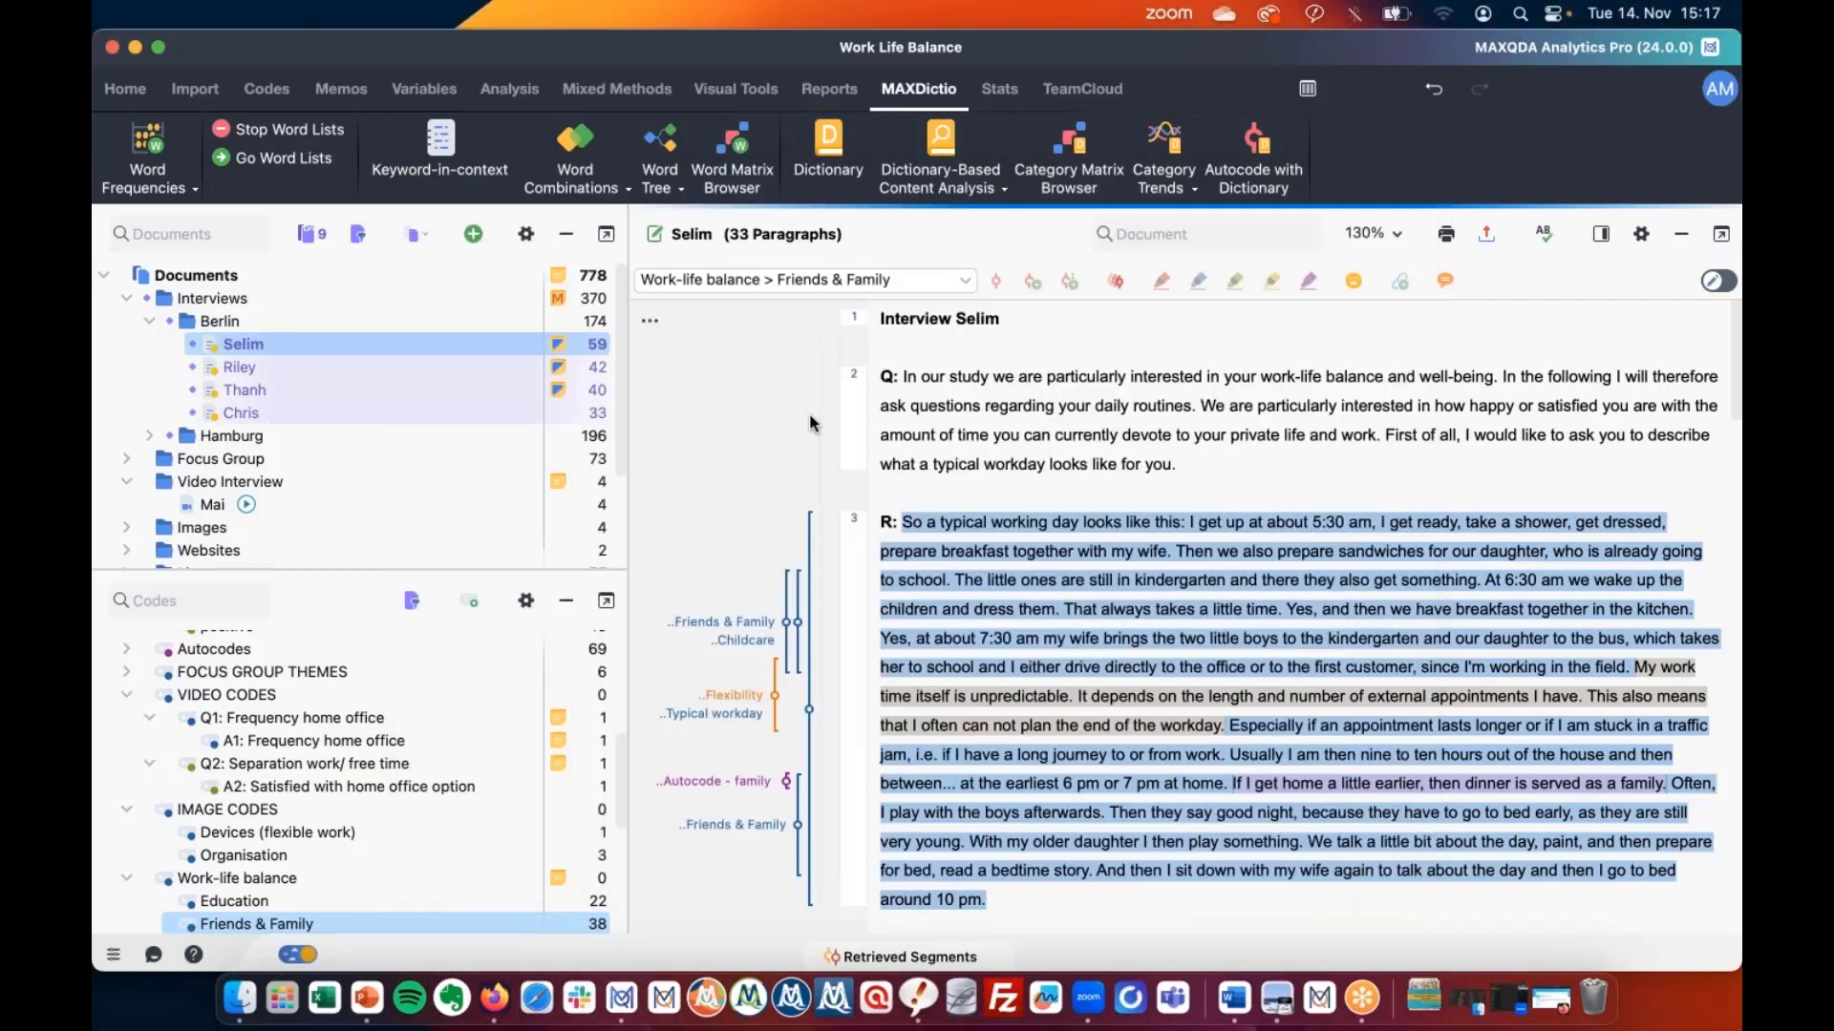
left_click(825, 145)
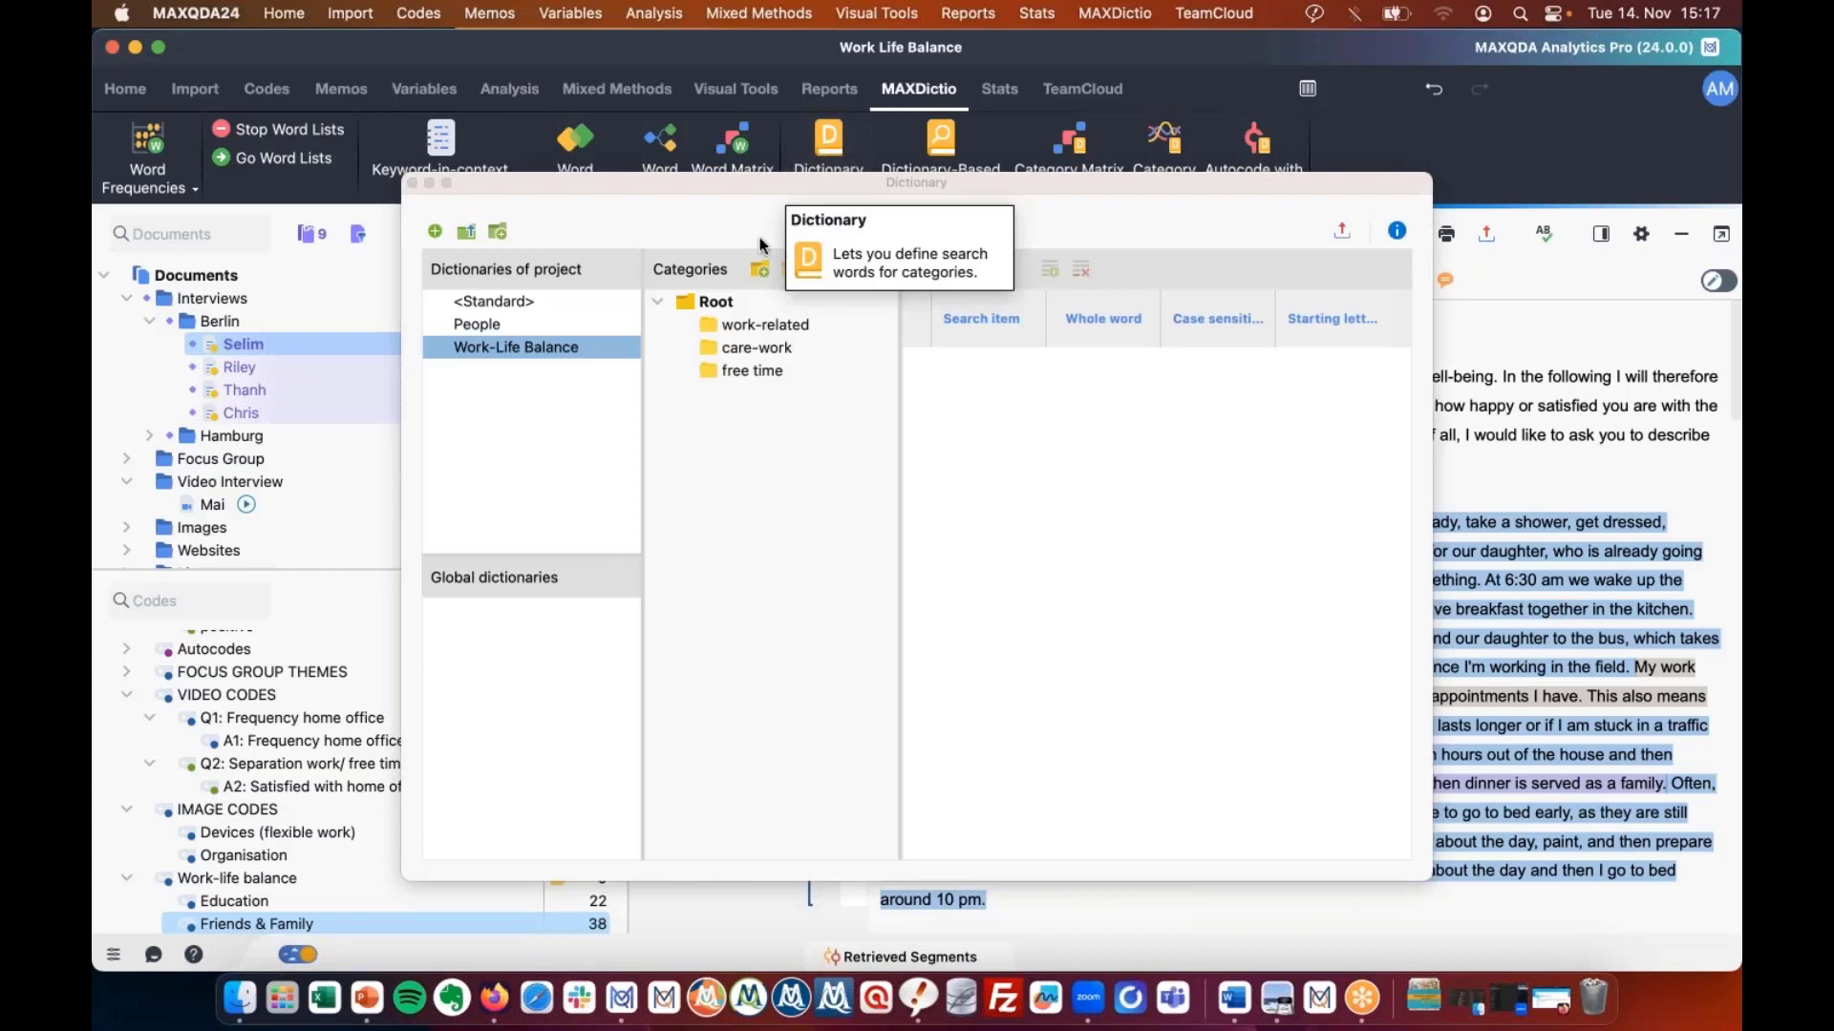
left_click_drag(842, 189, 758, 235)
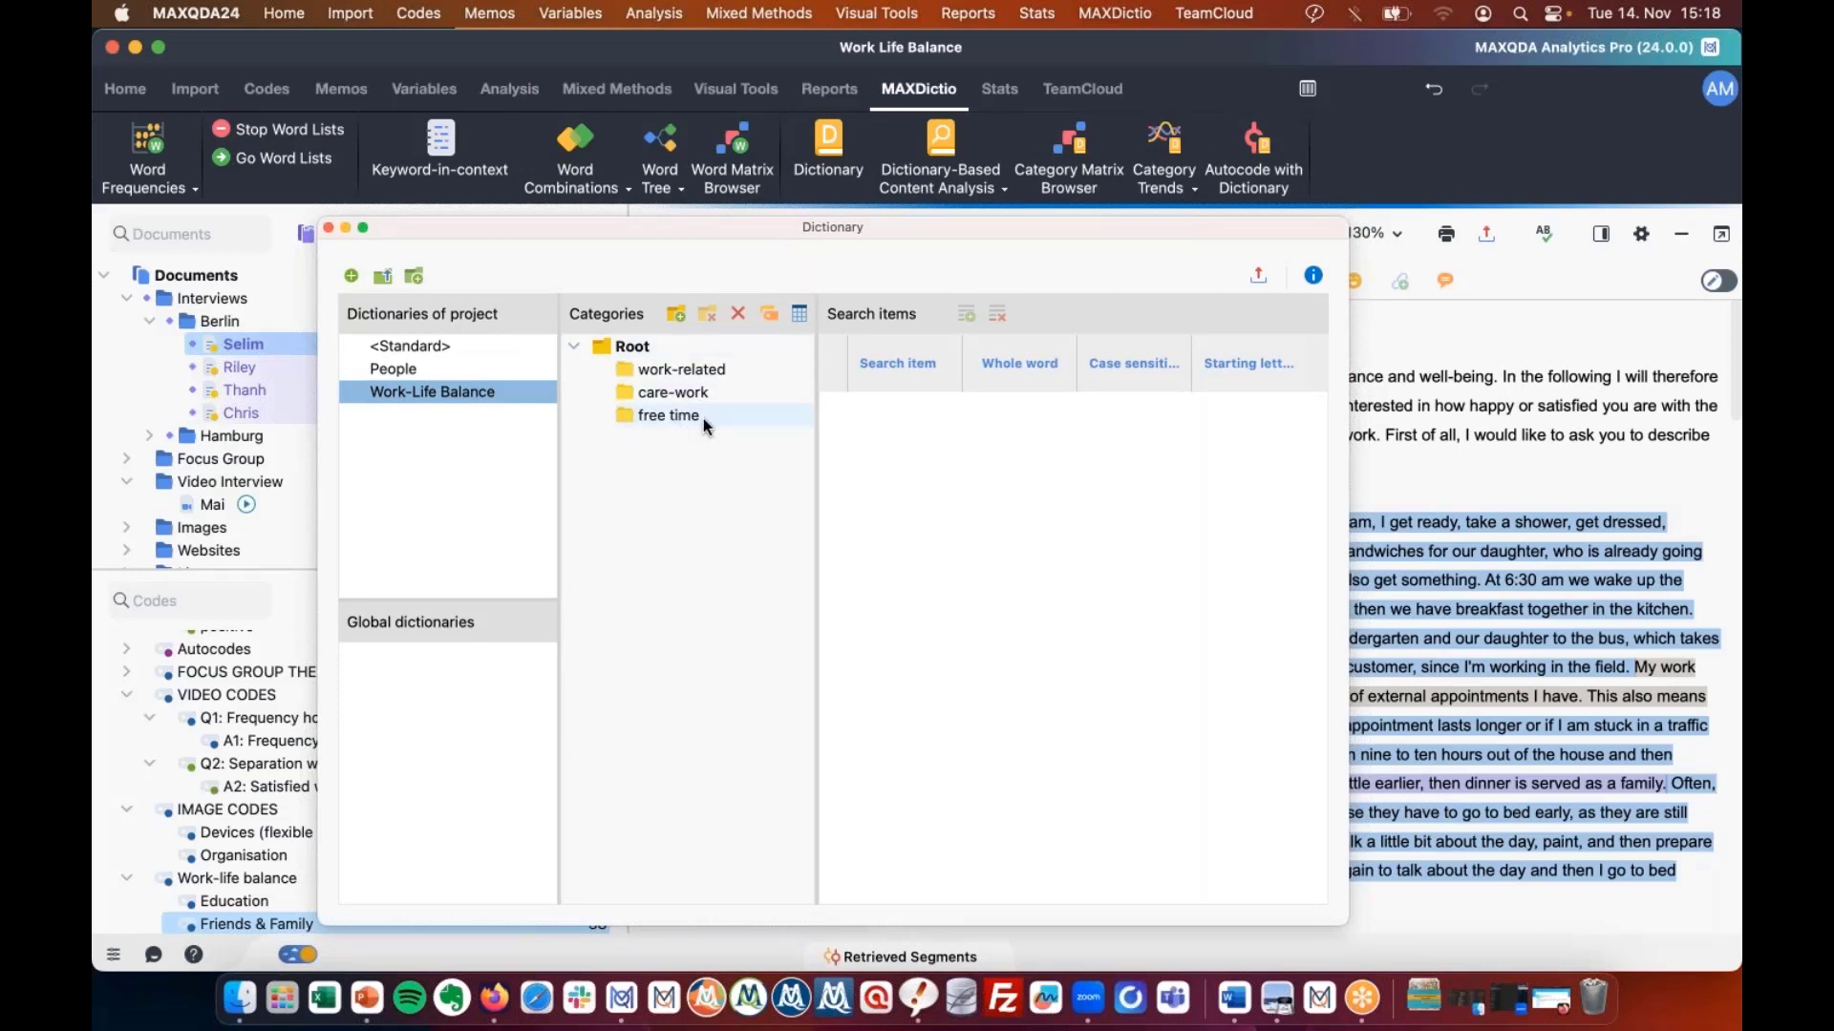
left_click(699, 369)
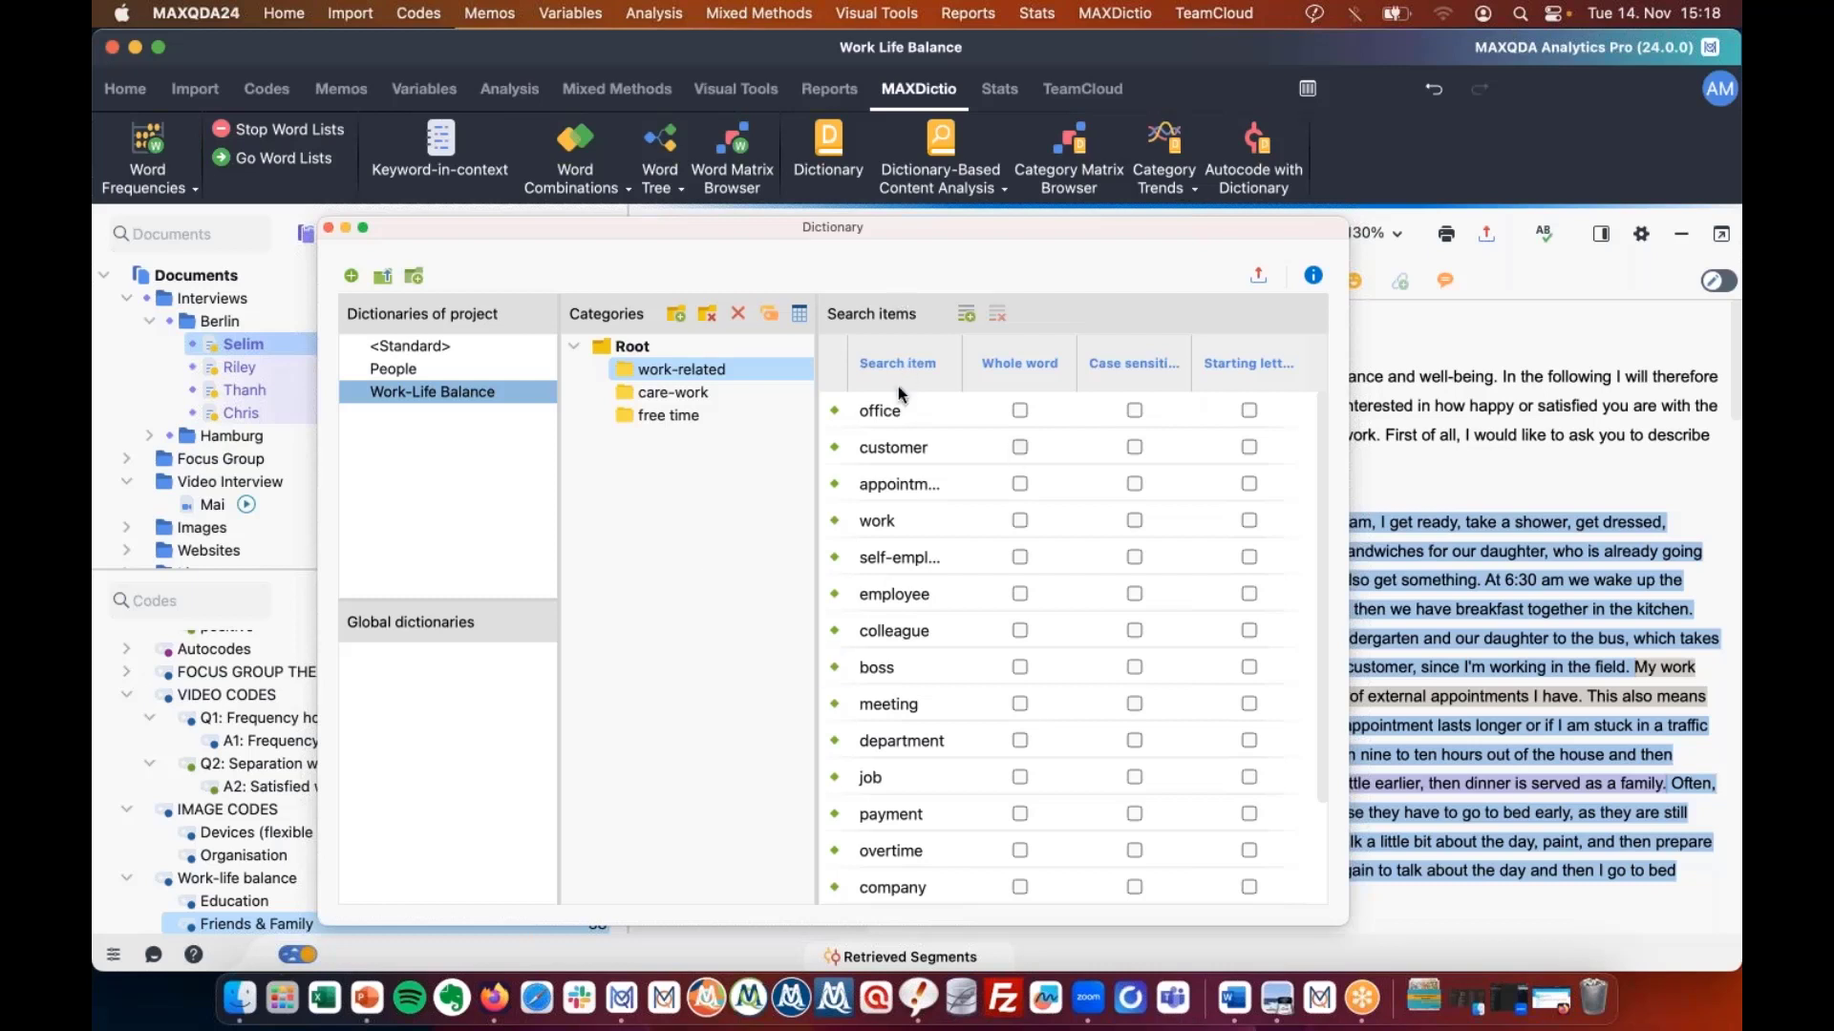
left_click(708, 393)
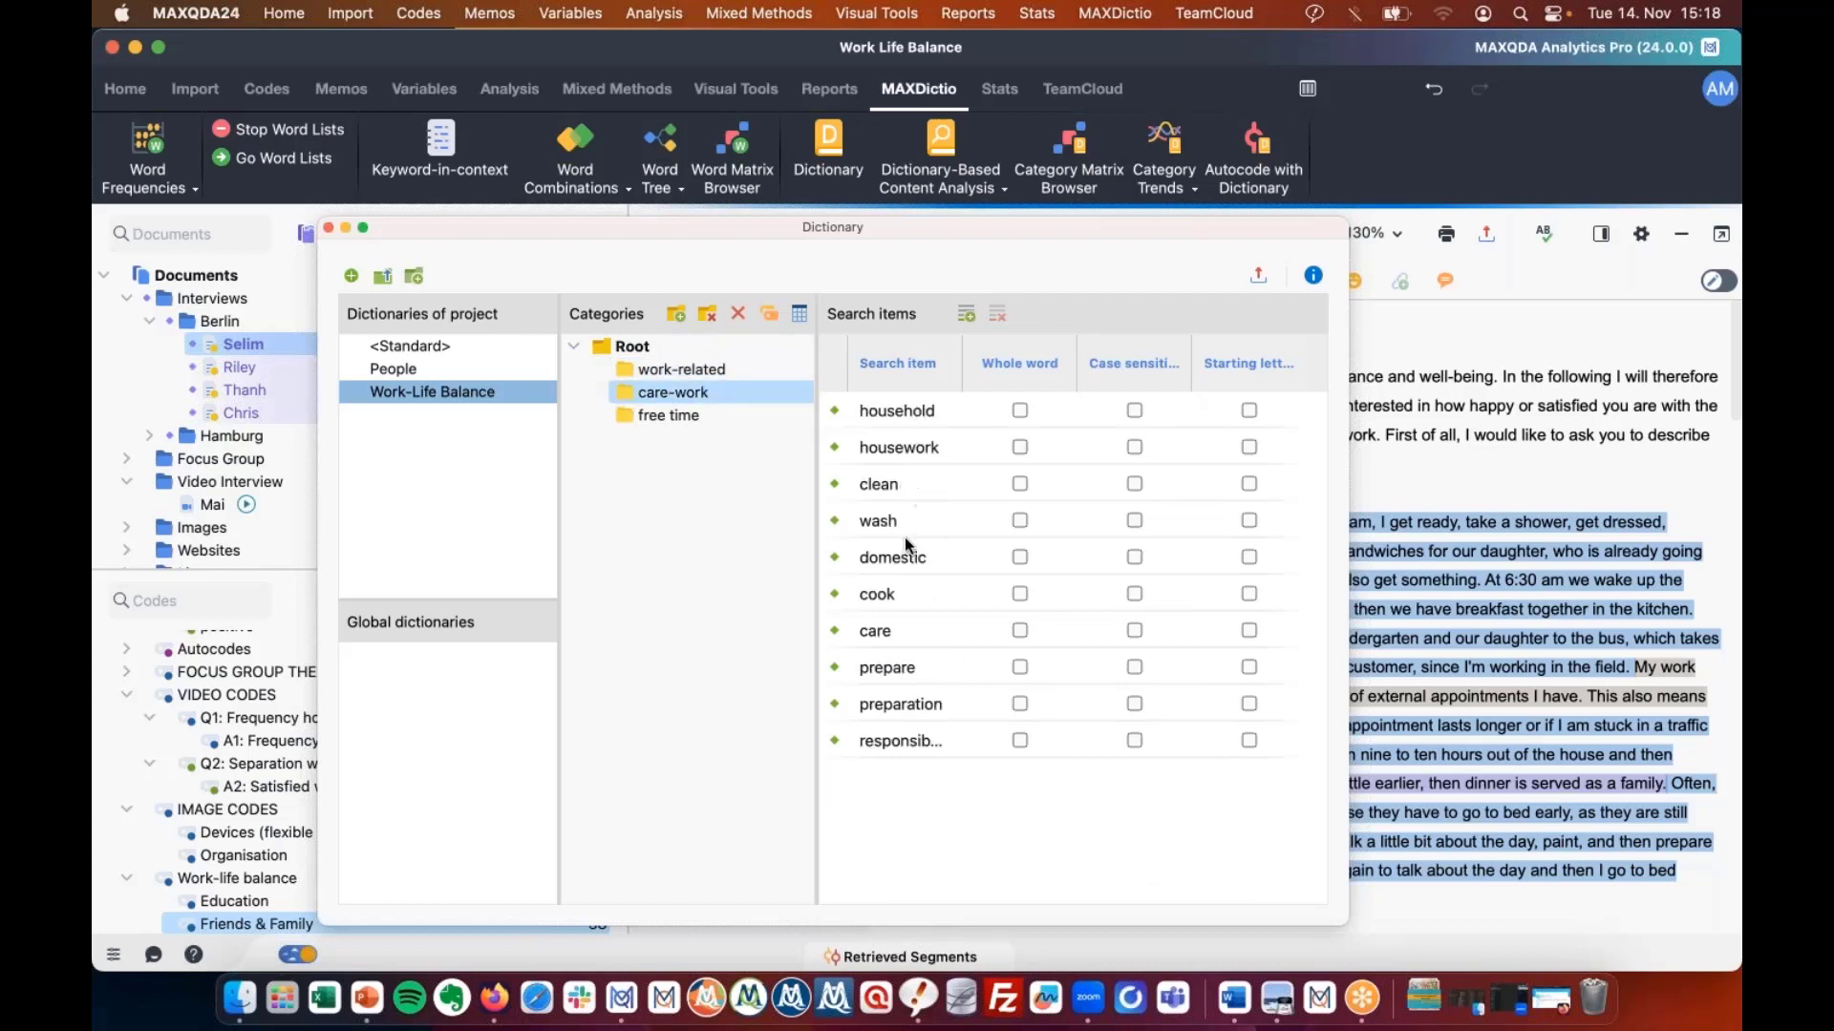
left_click(667, 415)
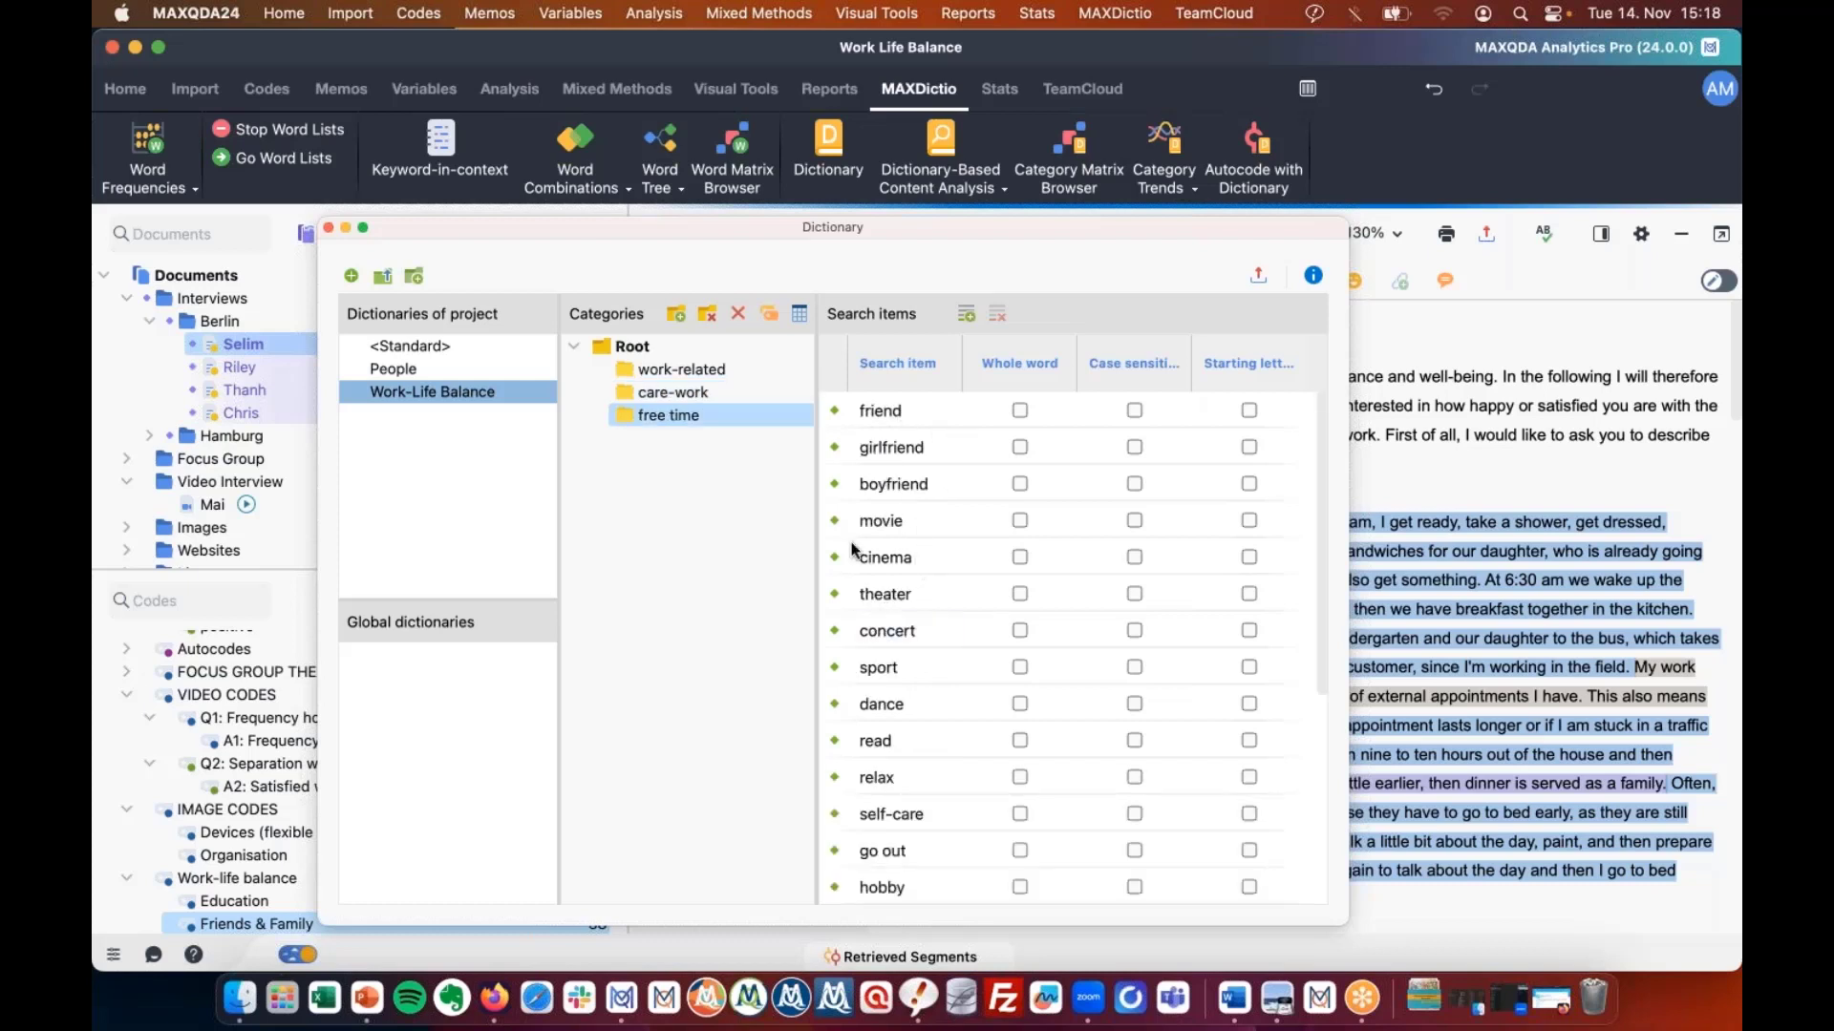
Recheck the work-related and free time search words, then close the dictionary.
left_click(669, 346)
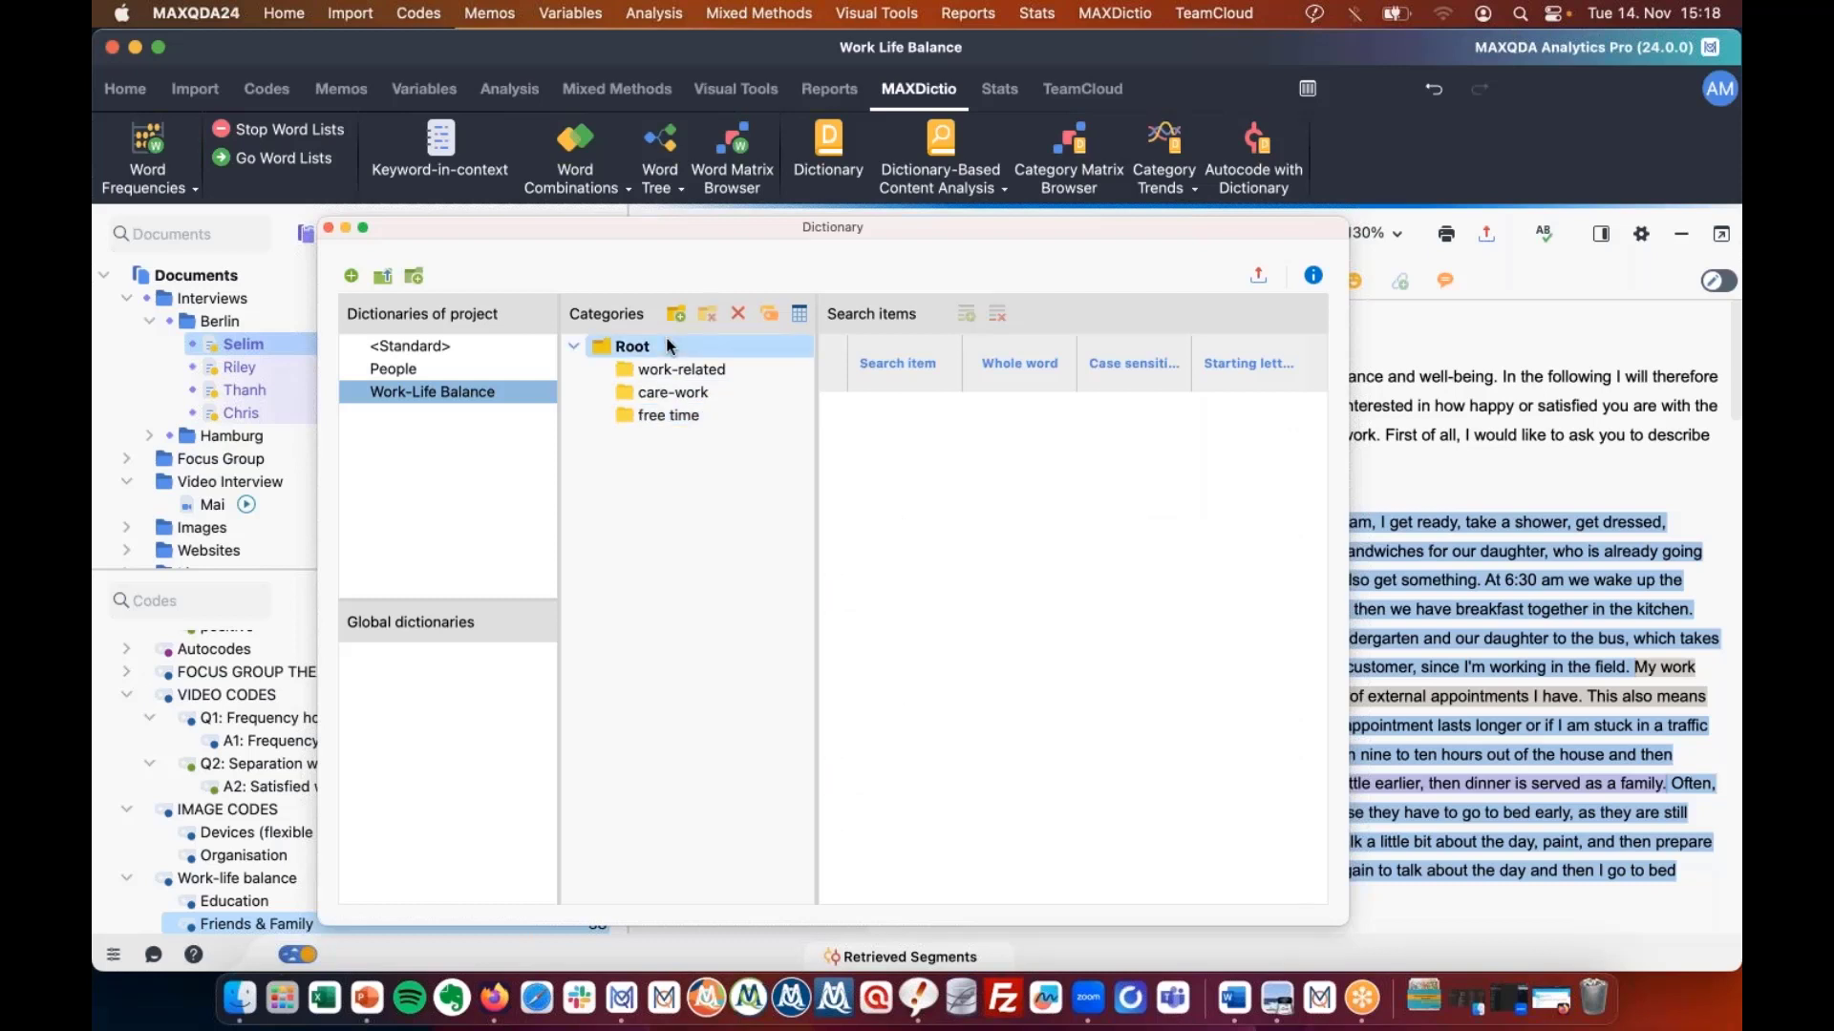
left_click(659, 372)
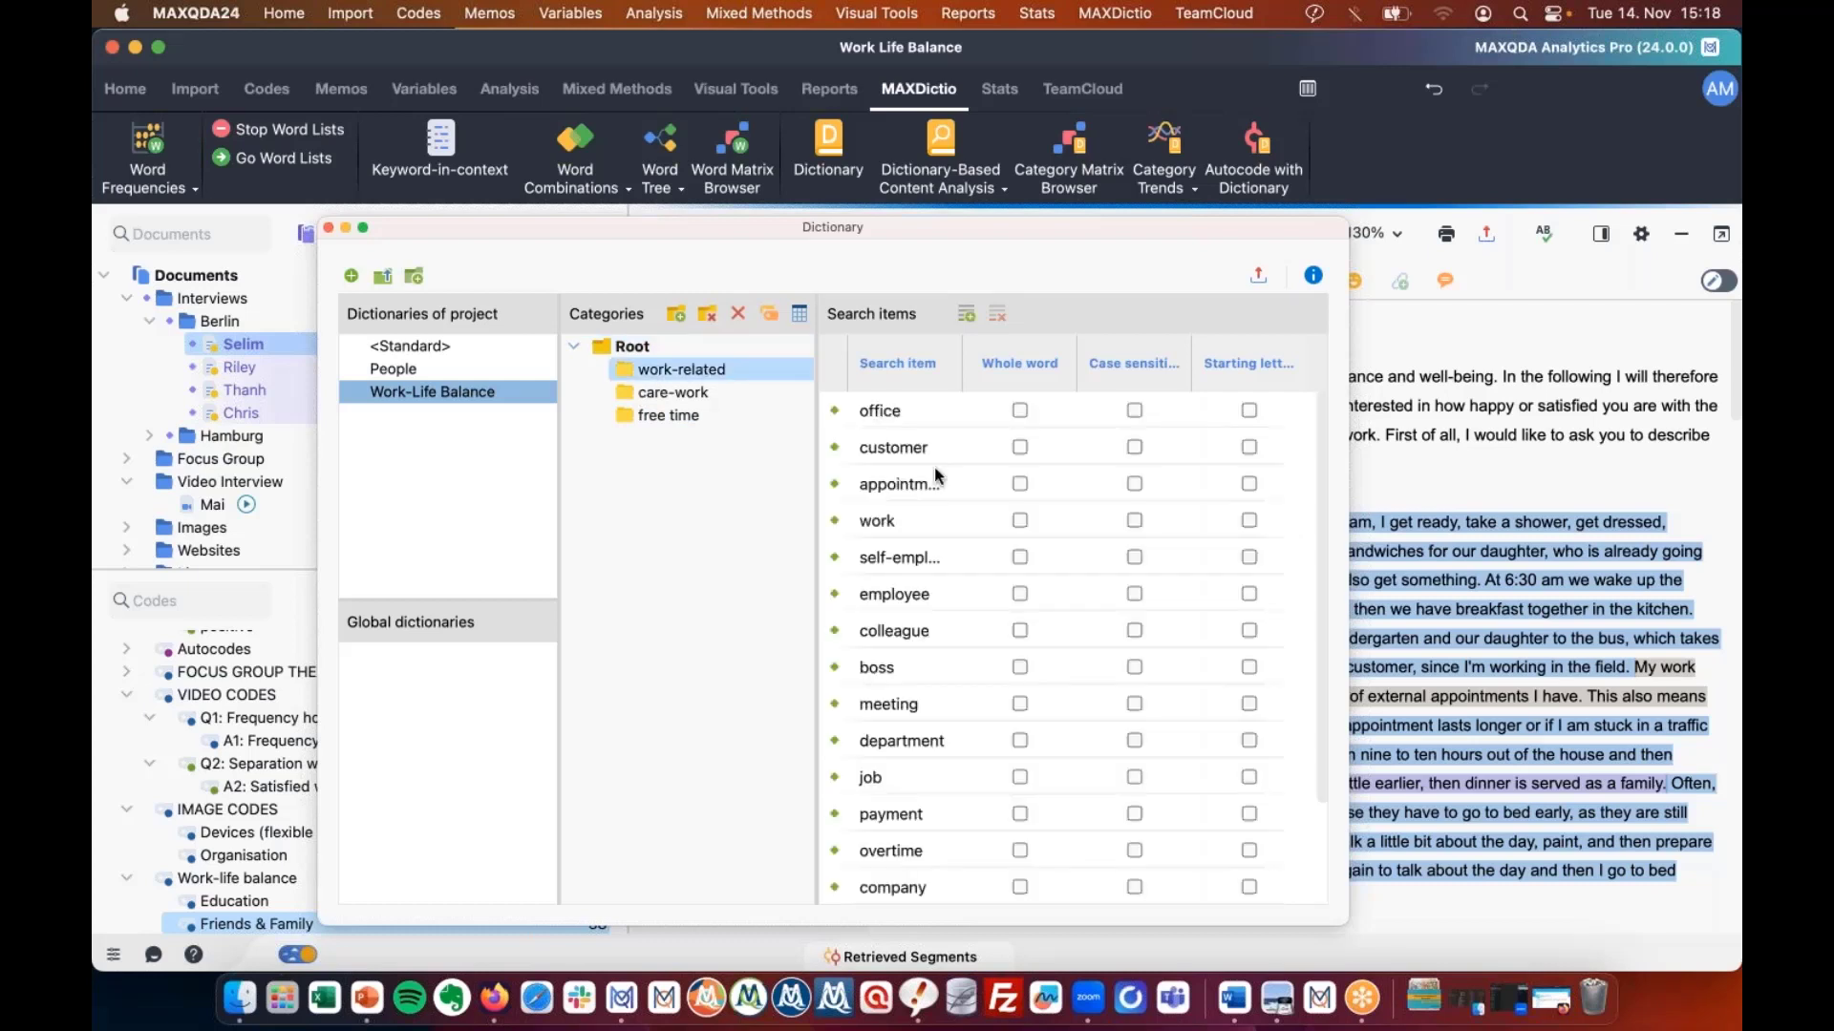
scroll(934, 466, "down", 3)
scroll(934, 466, "up", 3)
left_click(645, 412)
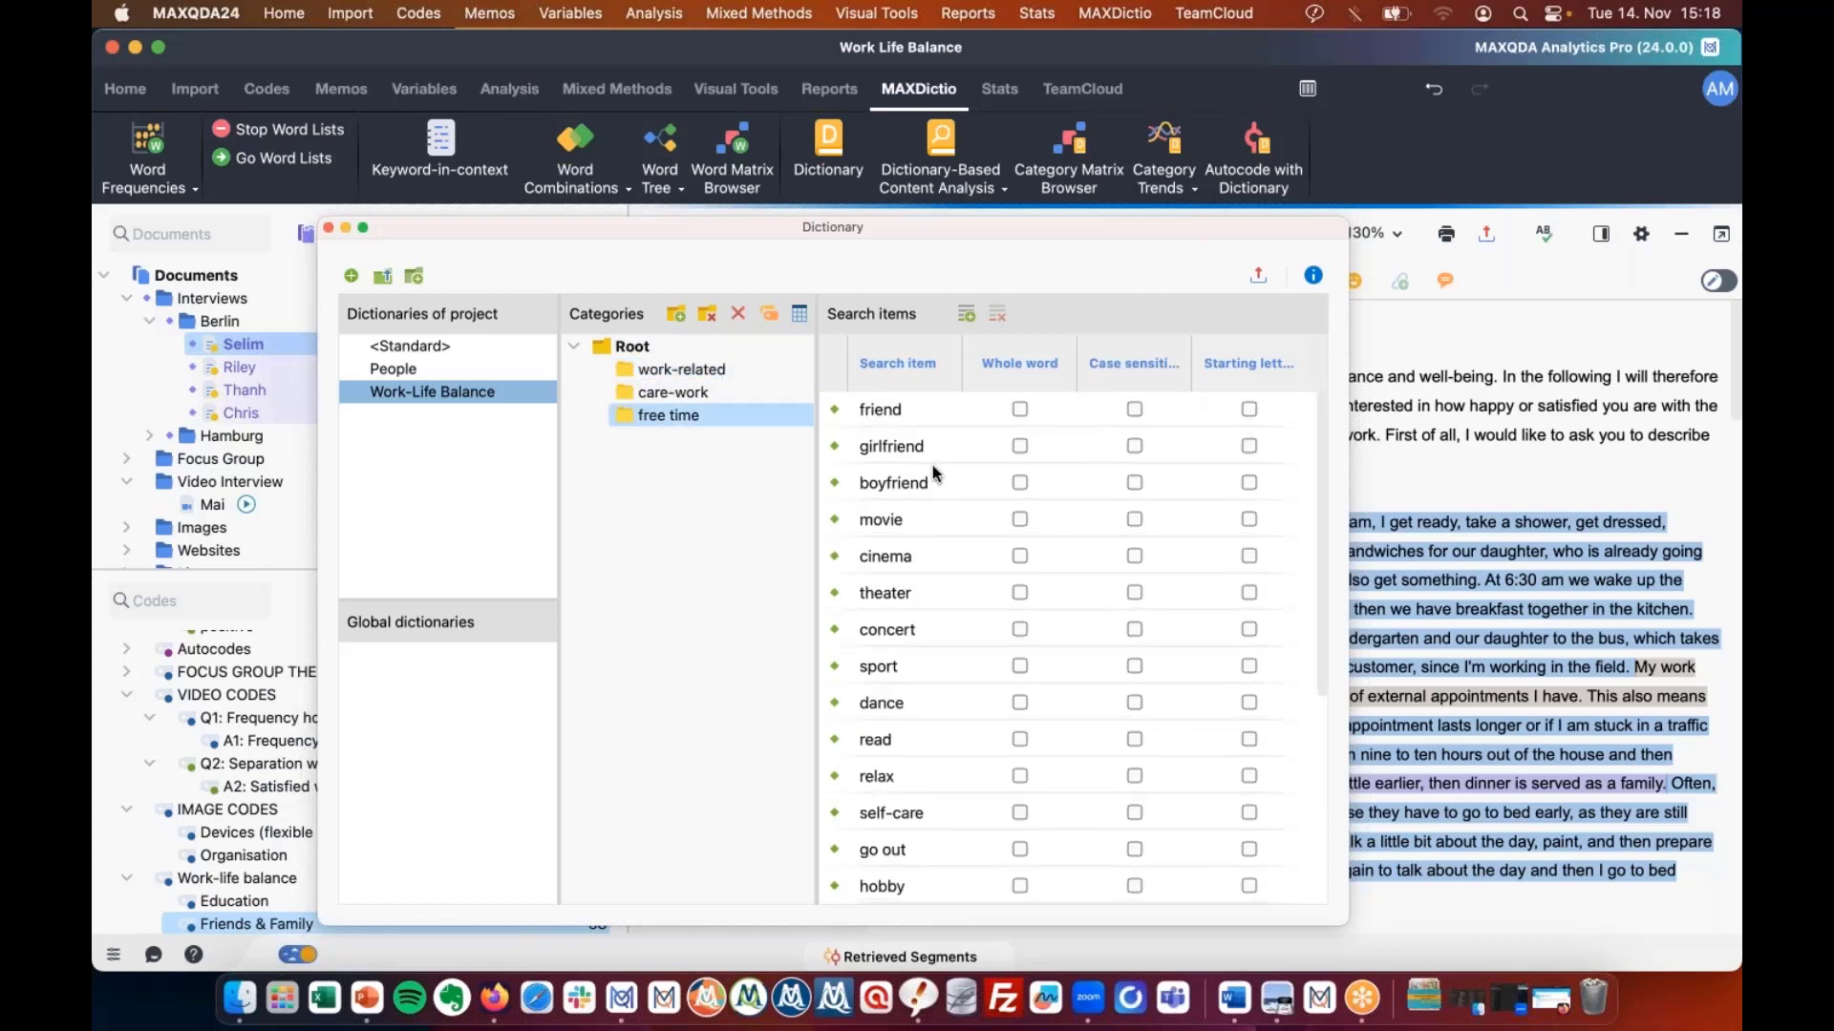
scroll(934, 472, "down", 5)
scroll(934, 471, "up", 5)
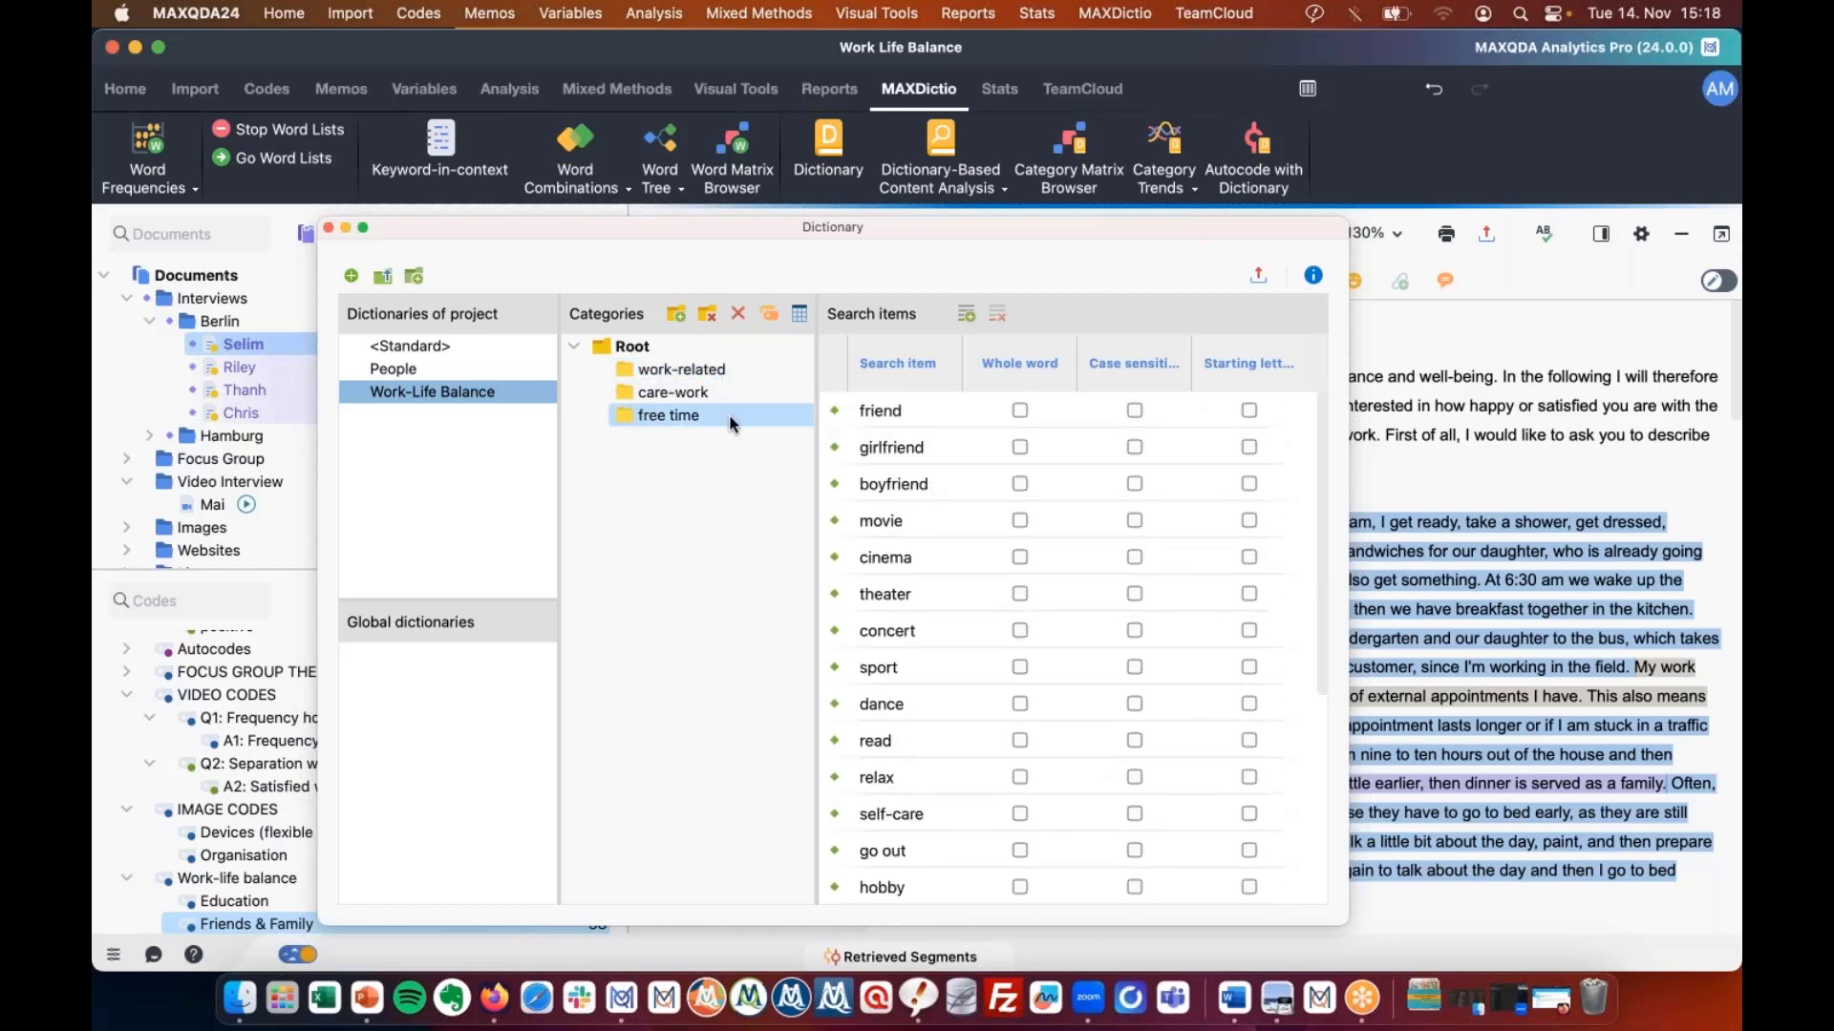
left_click(812, 144)
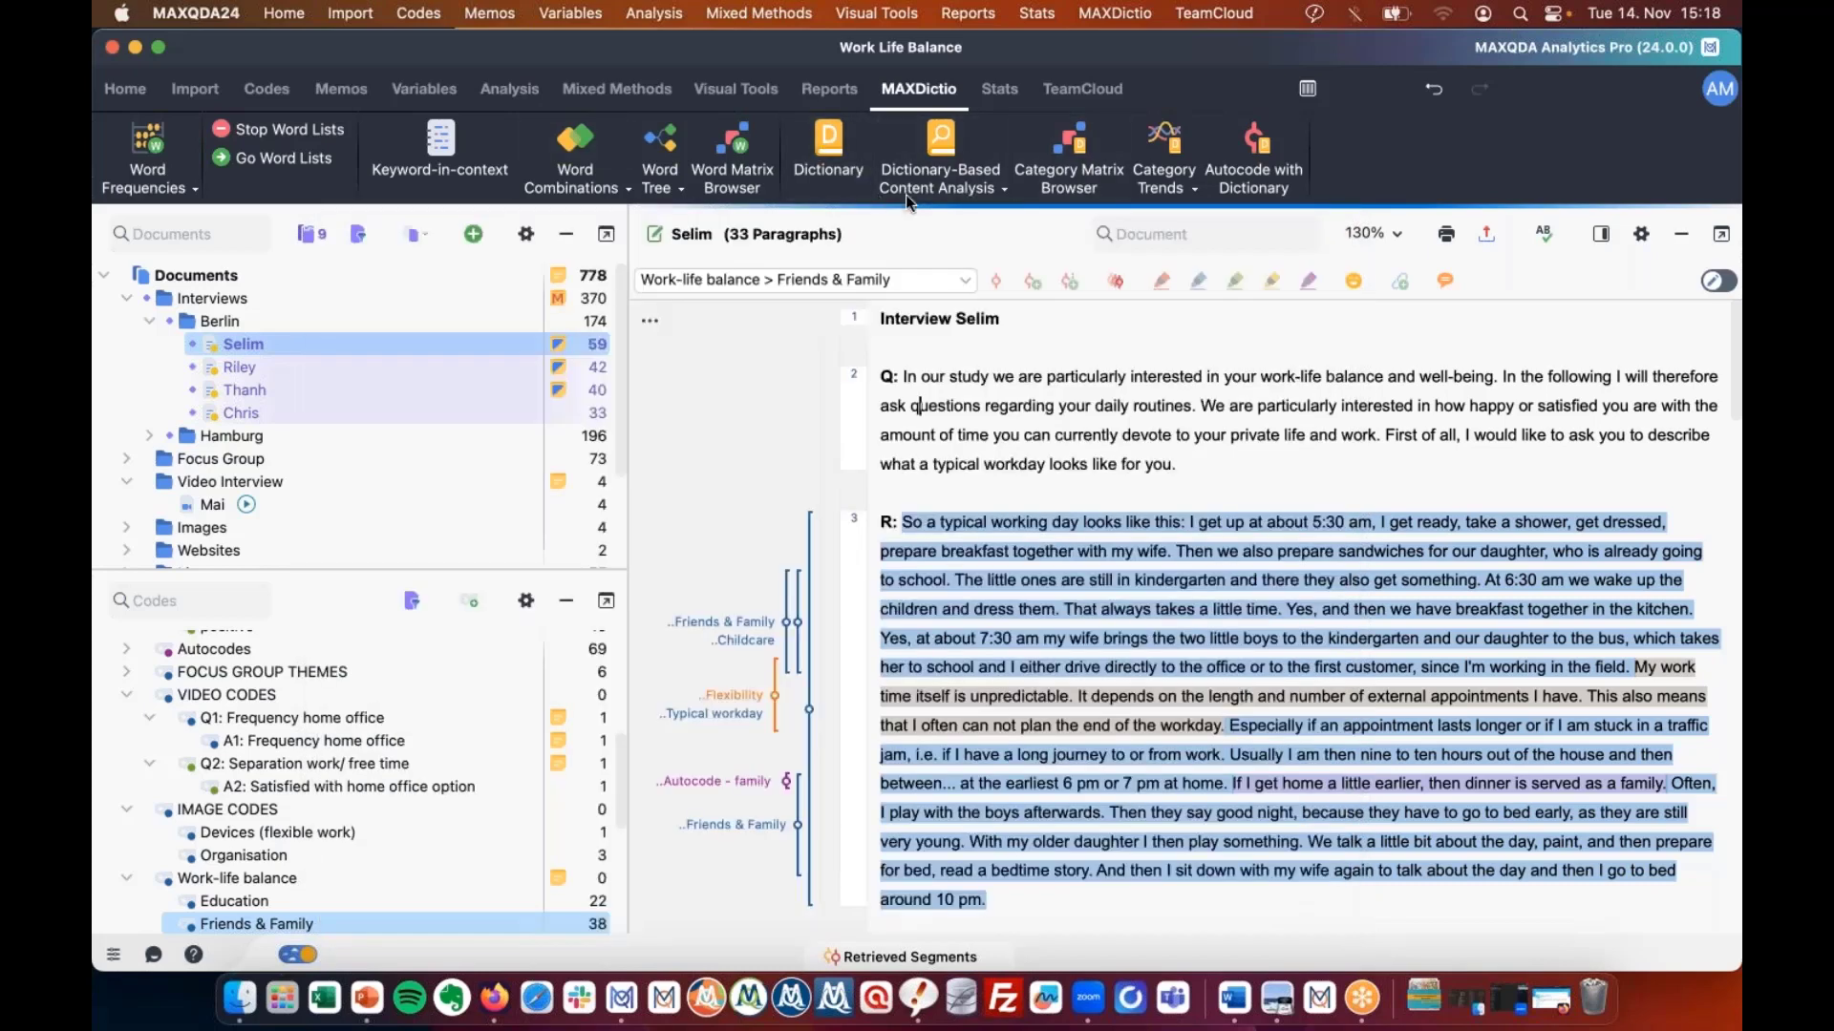
Run a dictionary-based content analysis on all documents, not only activated ones.
left_click(943, 168)
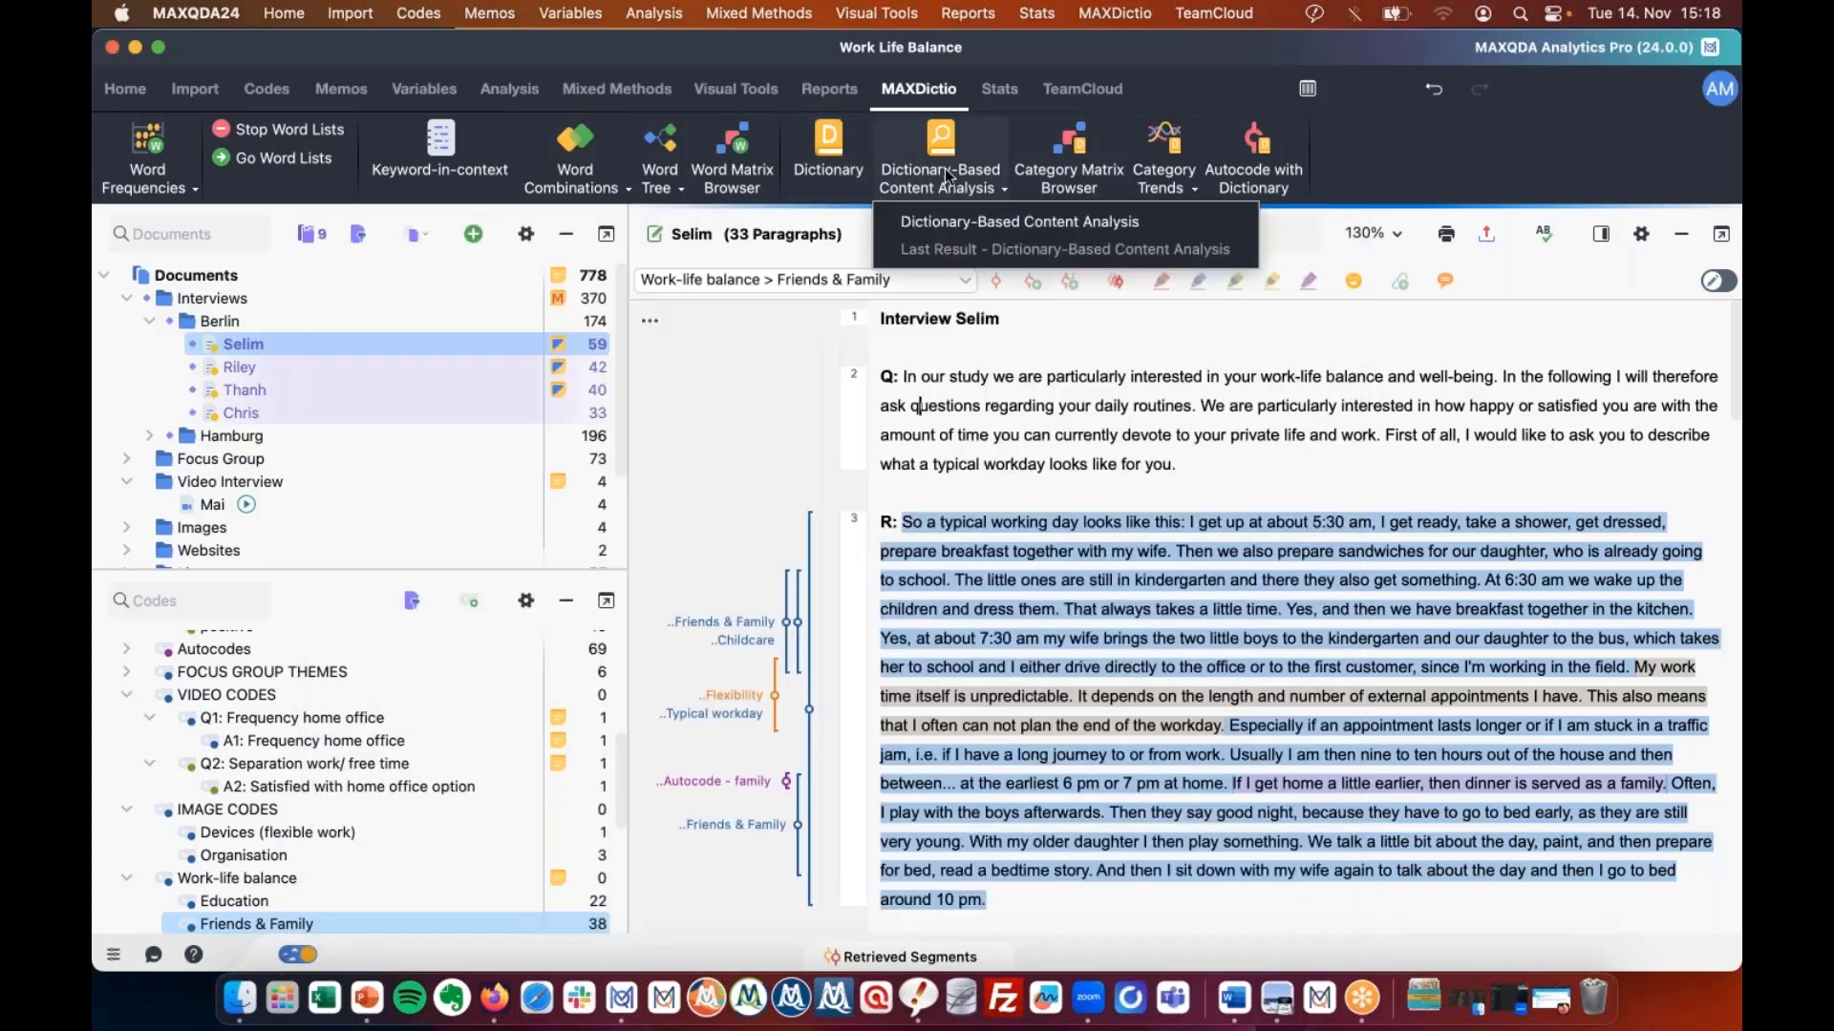
left_click(1031, 220)
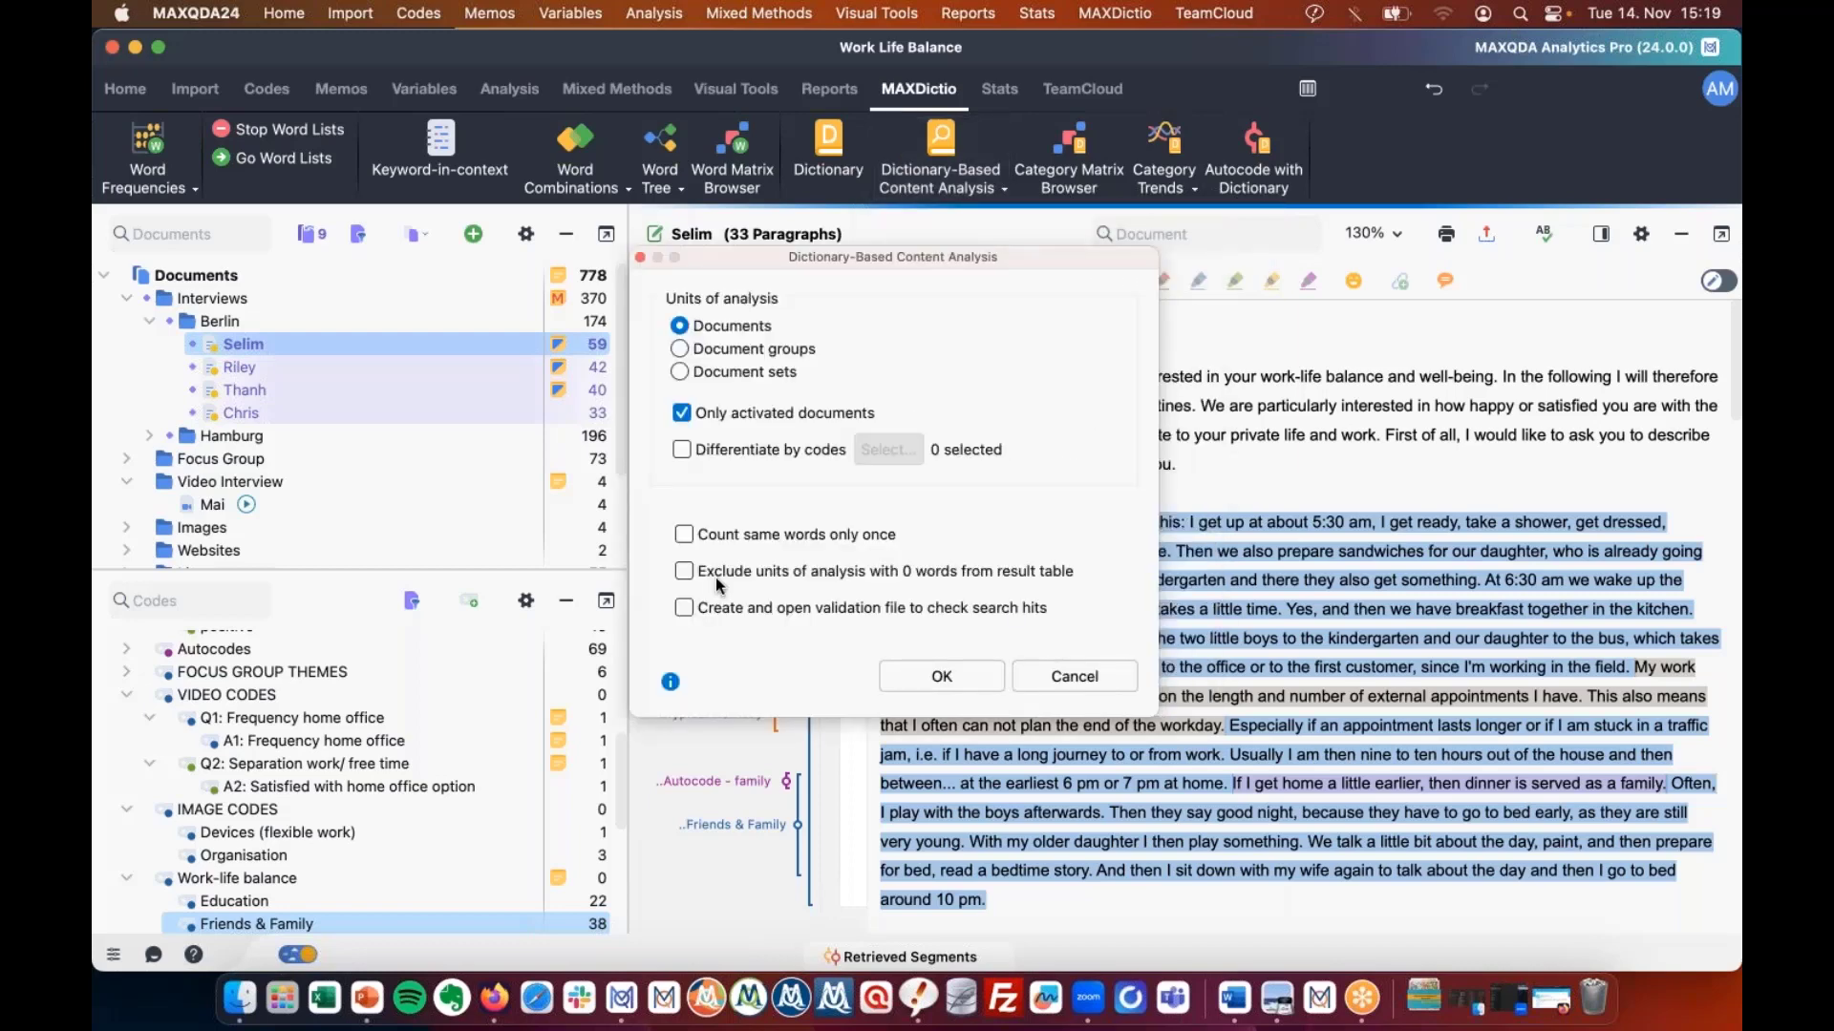
left_click(745, 415)
left_click(932, 686)
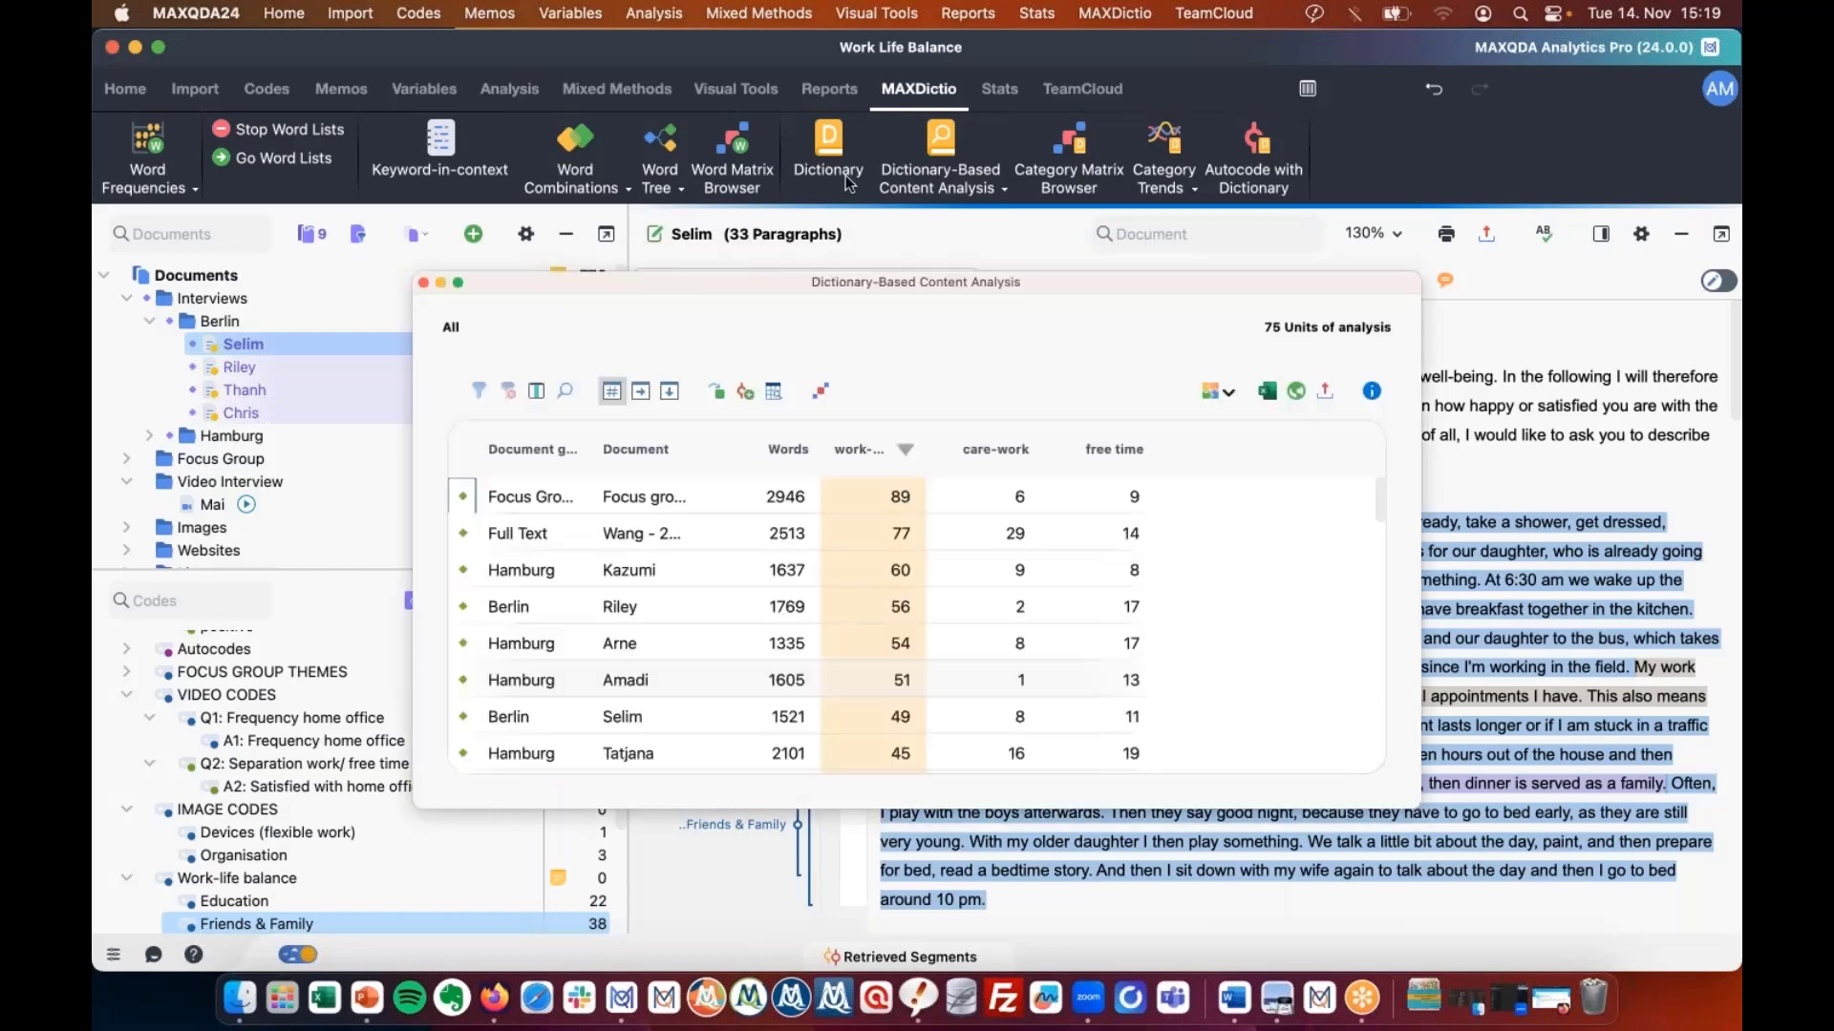
left_click_drag(844, 291, 639, 216)
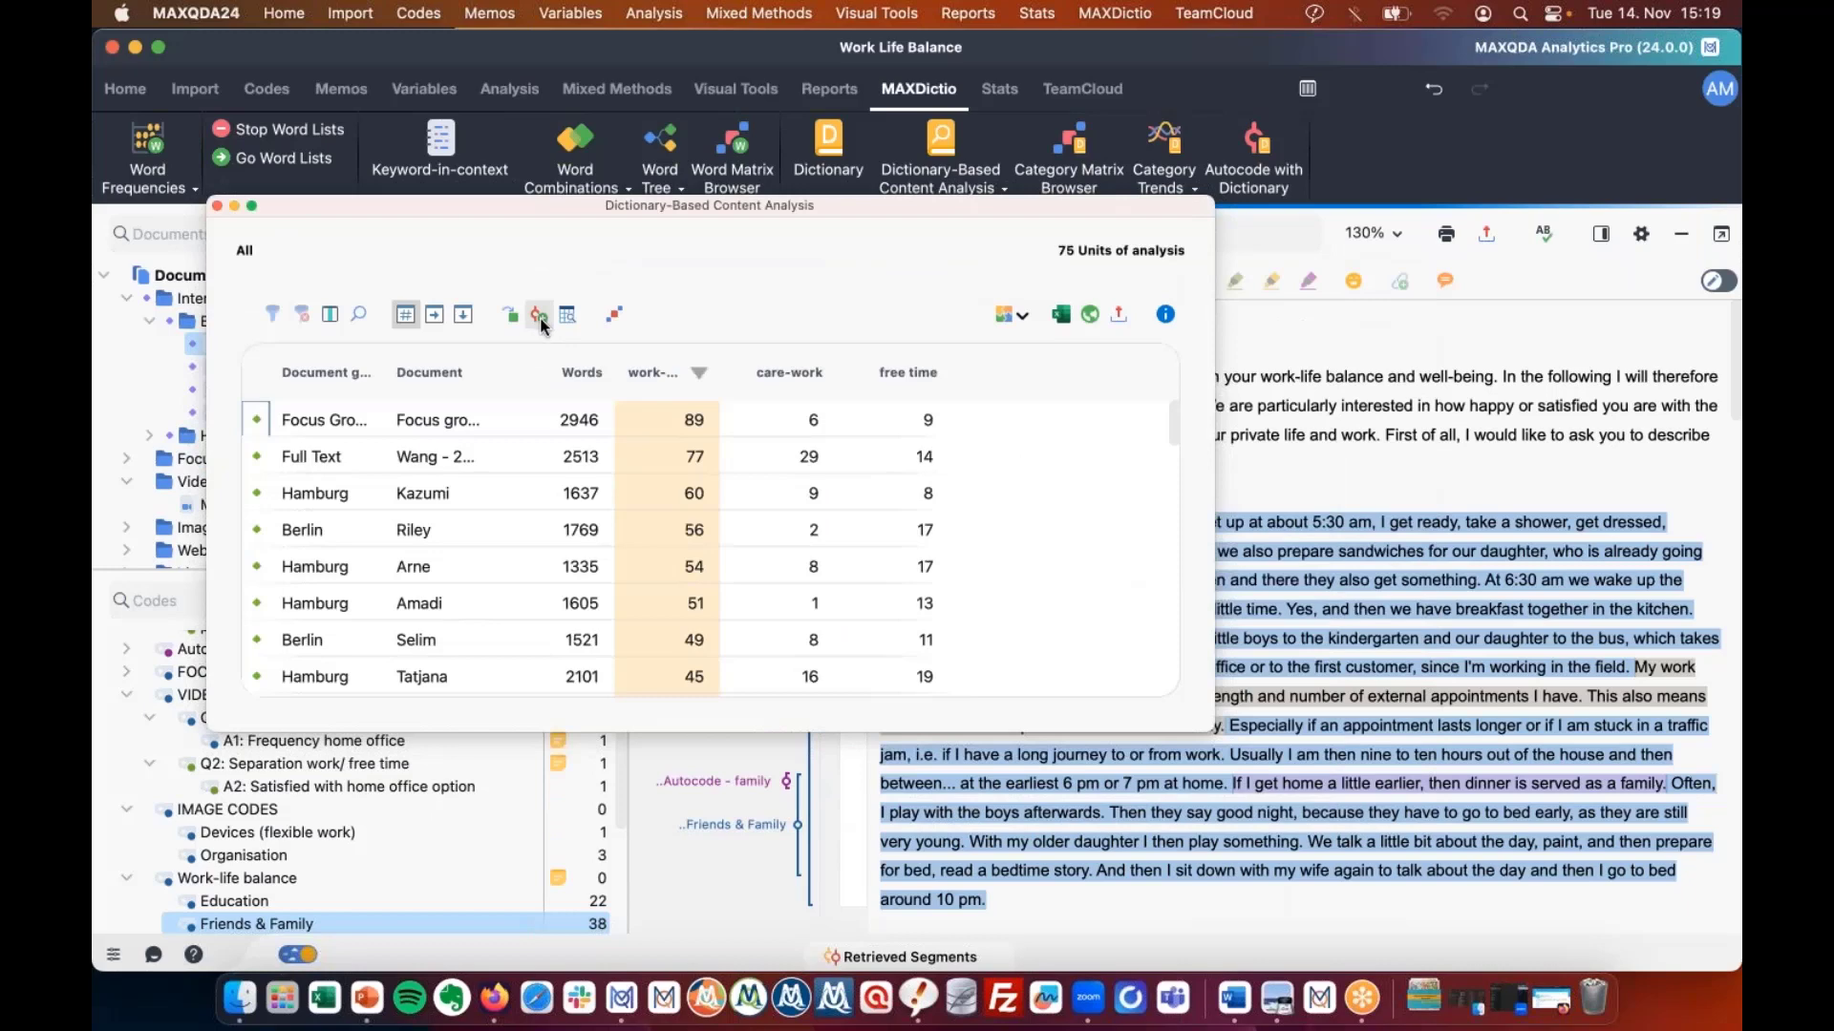
left_click(539, 317)
Autocode hits as sentences with weight 0 into free time (168), care-work (97) and work-related (572).
left_click(1046, 695)
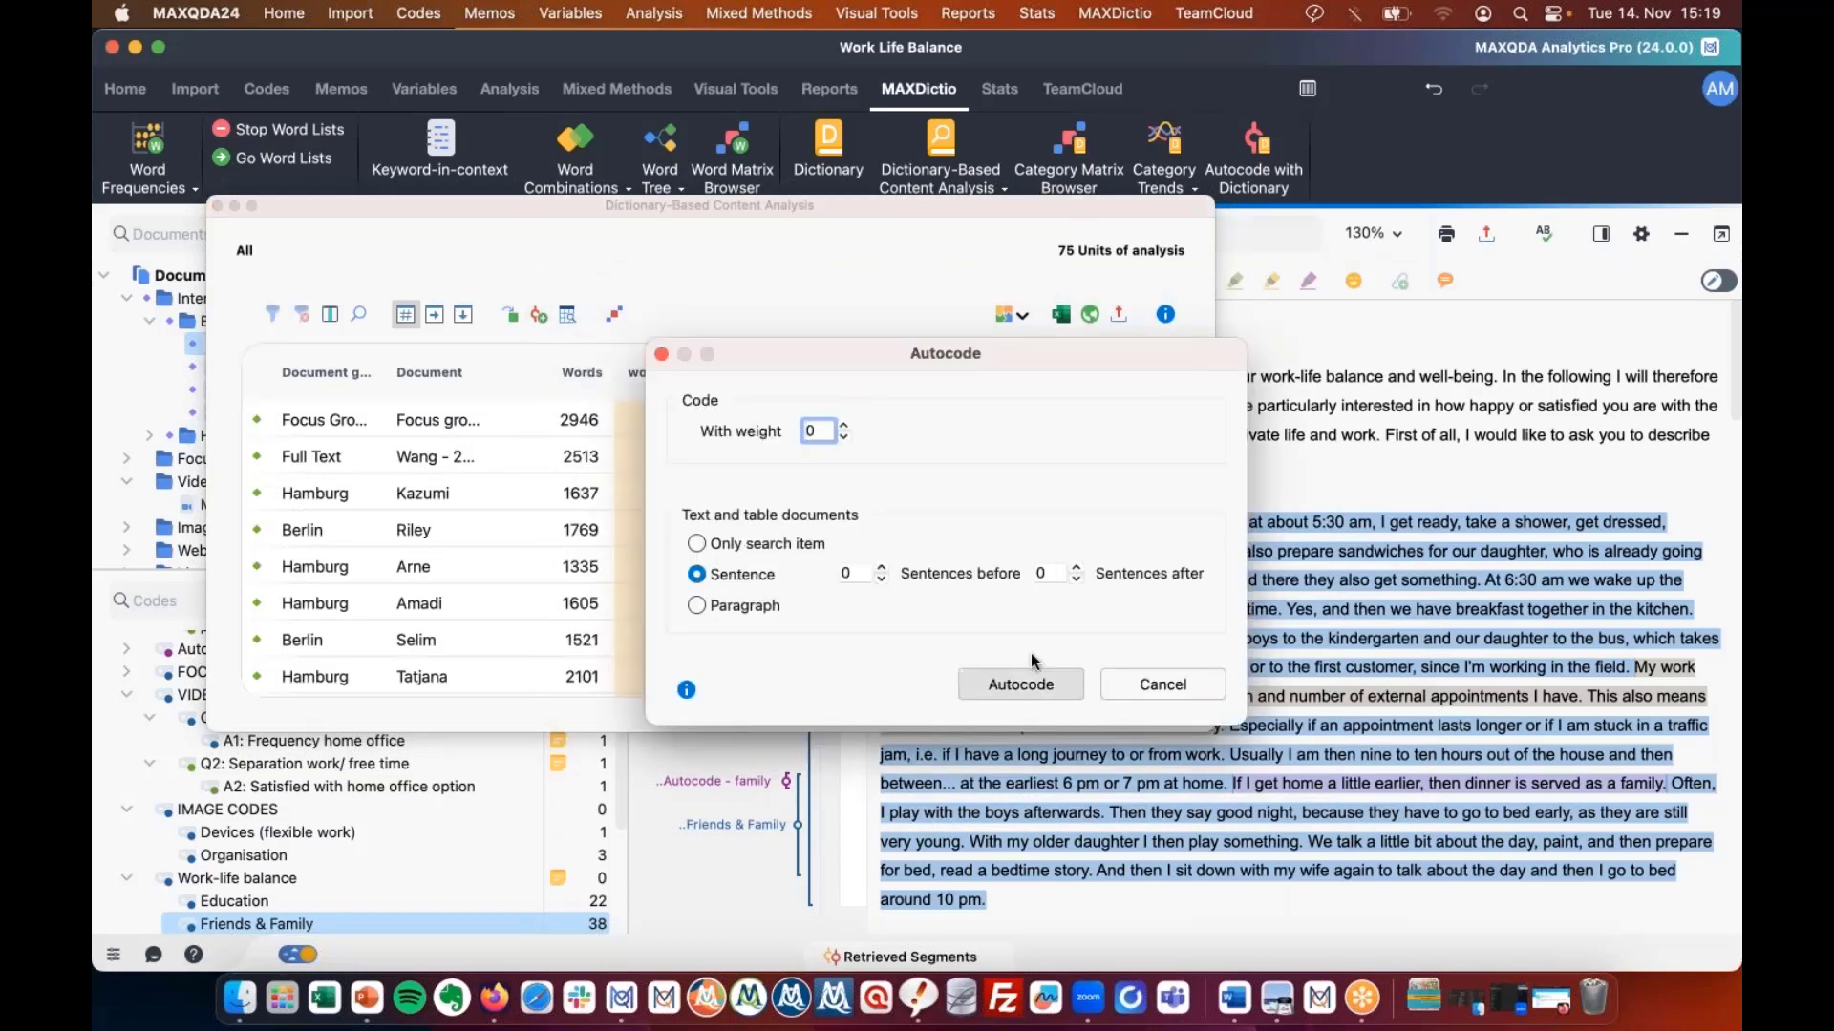
left_click(1018, 684)
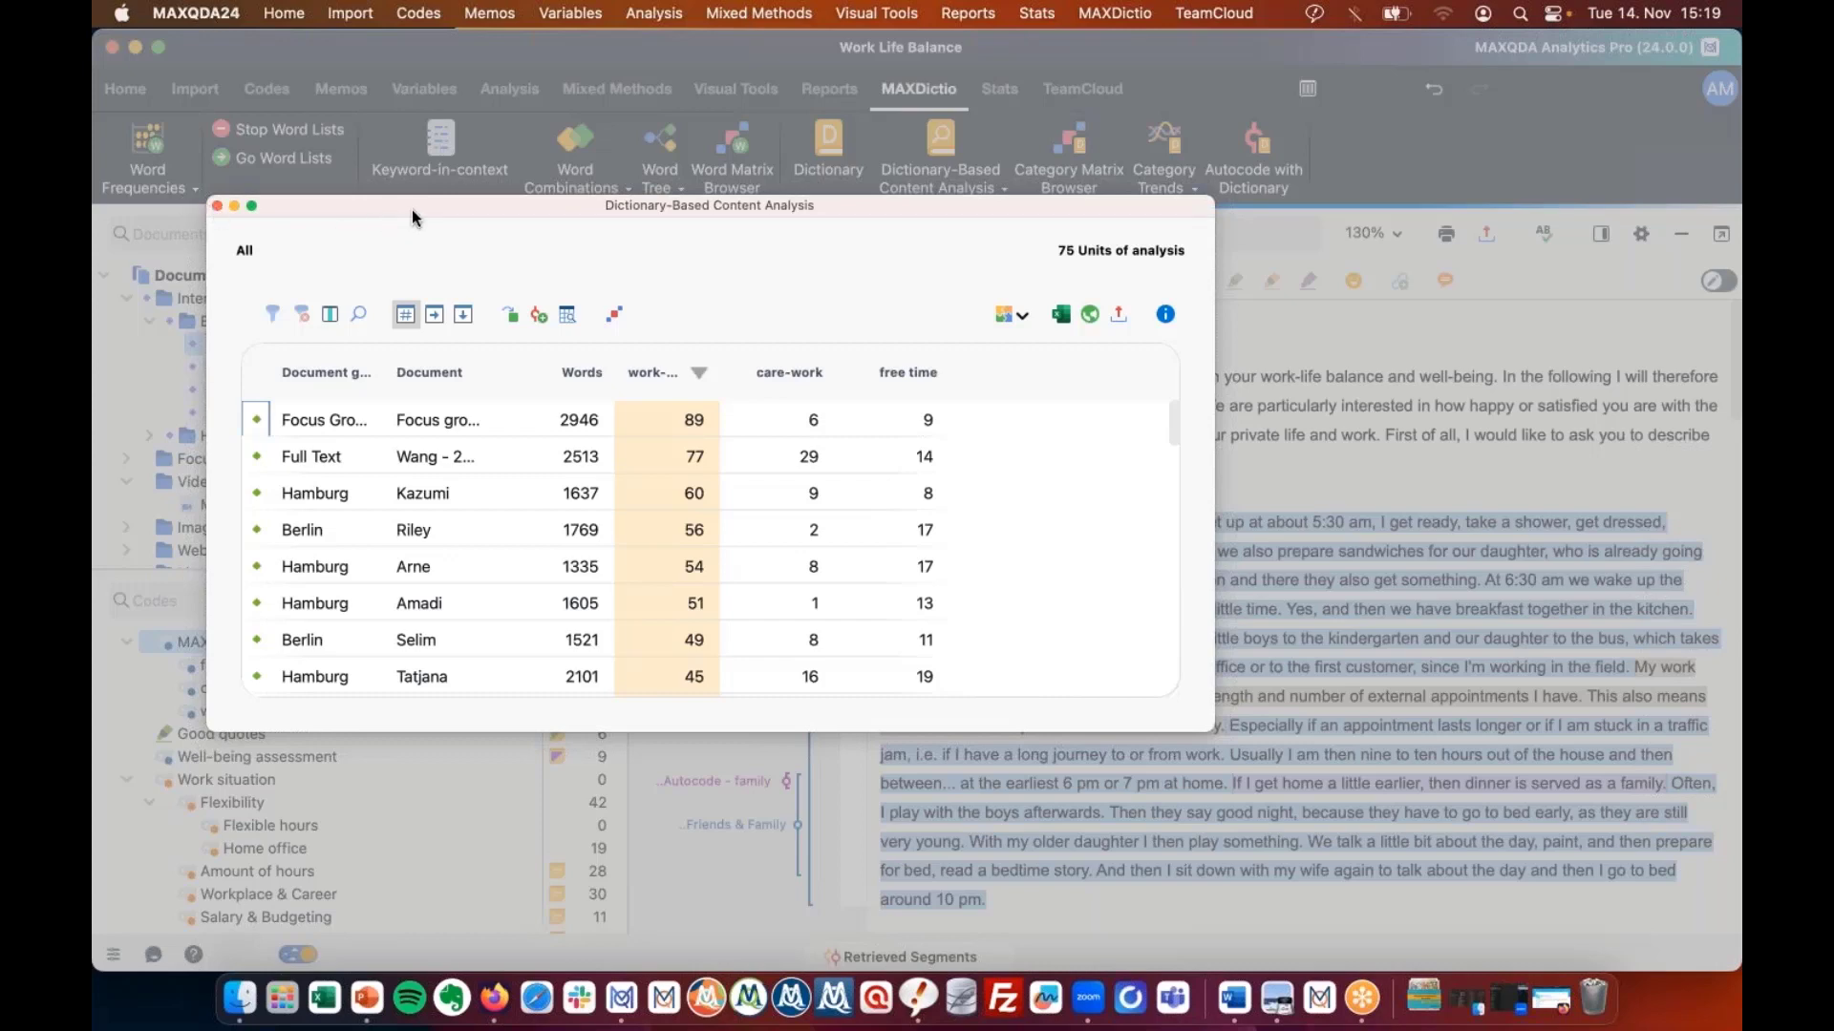
left_click_drag(412, 209, 1126, 262)
left_click_drag(801, 744, 604, 718)
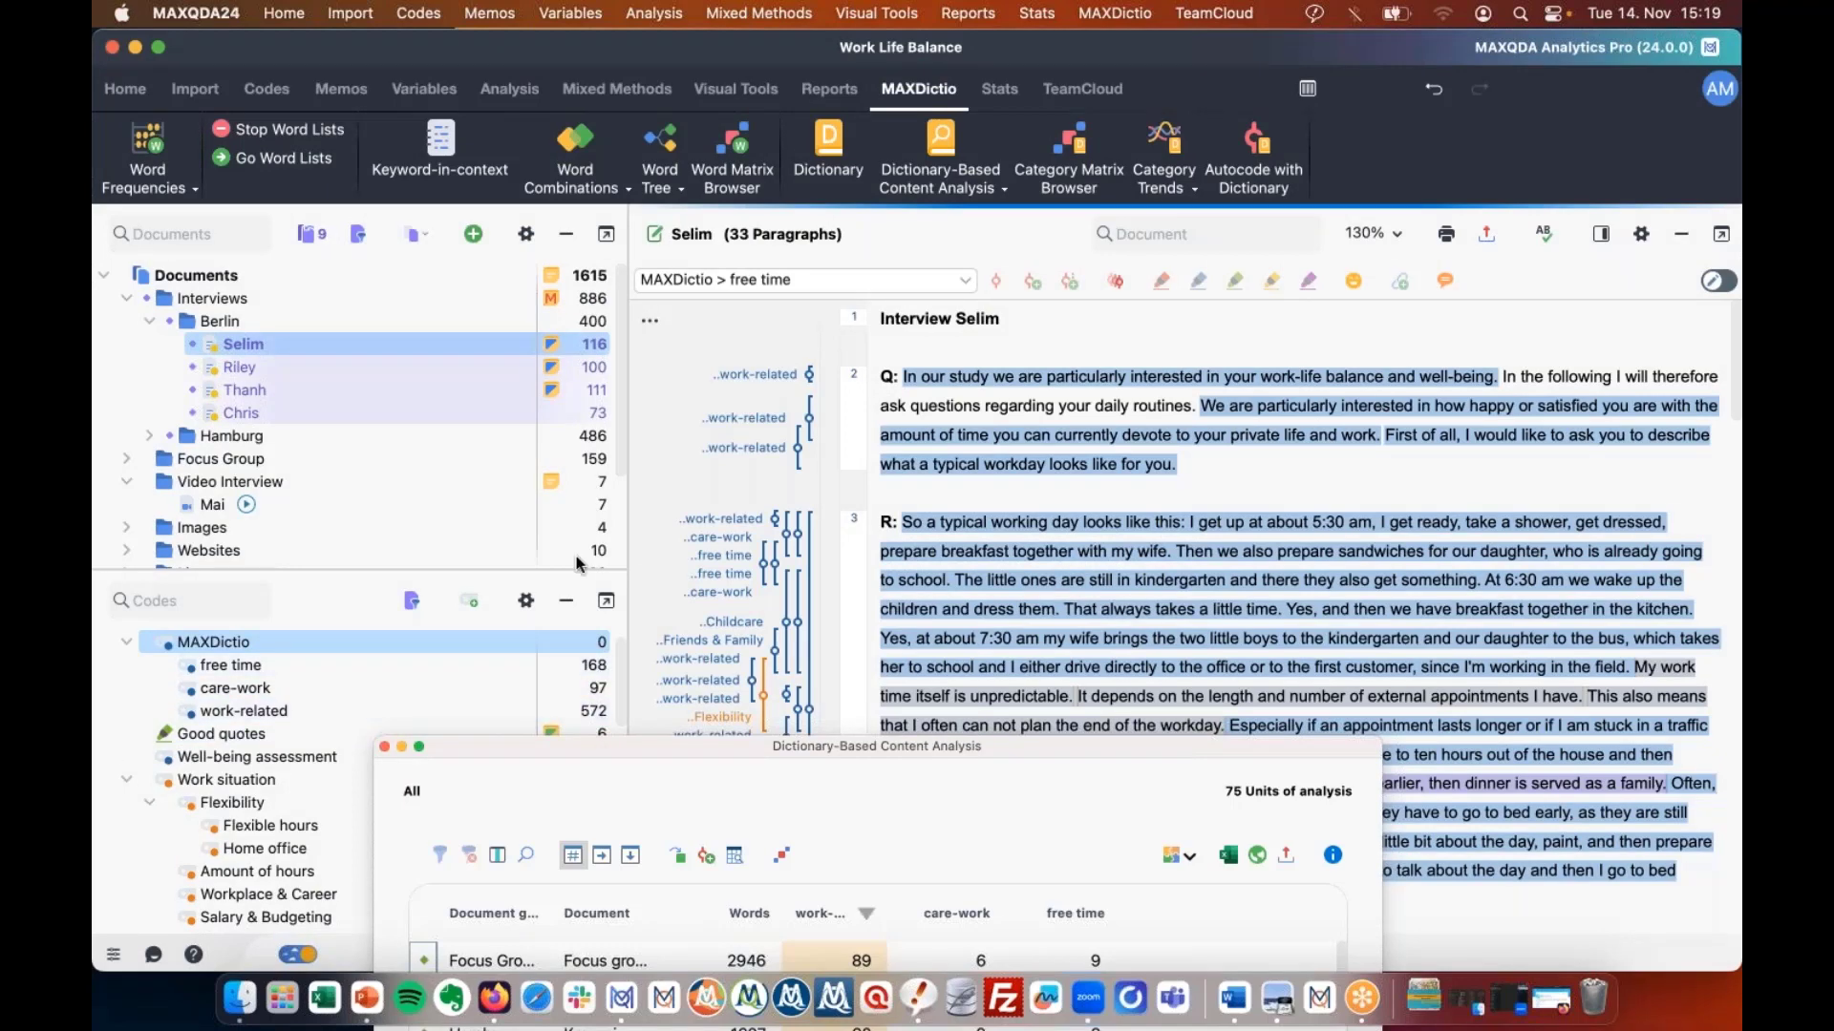
Sort the results descending by care-work, then by free time, and close the results window.
left_click_drag(550, 194, 498, 147)
left_click(870, 308)
left_click(870, 309)
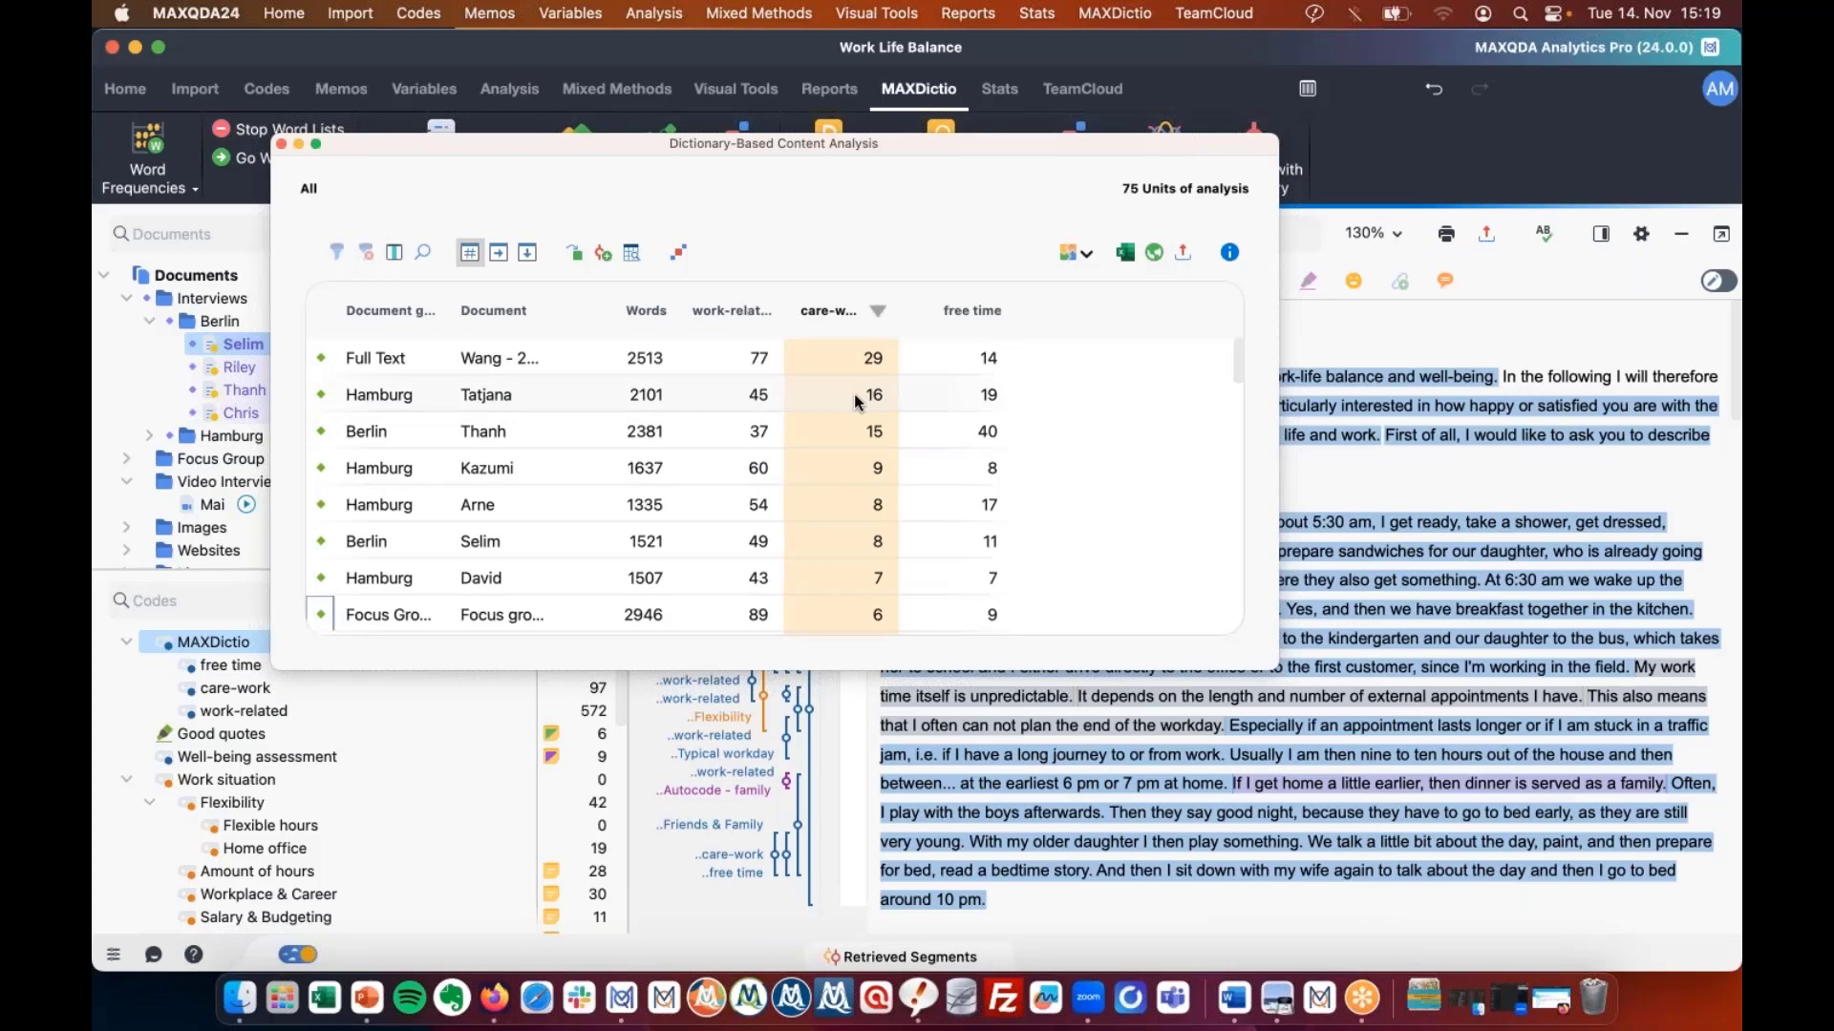
left_click(984, 310)
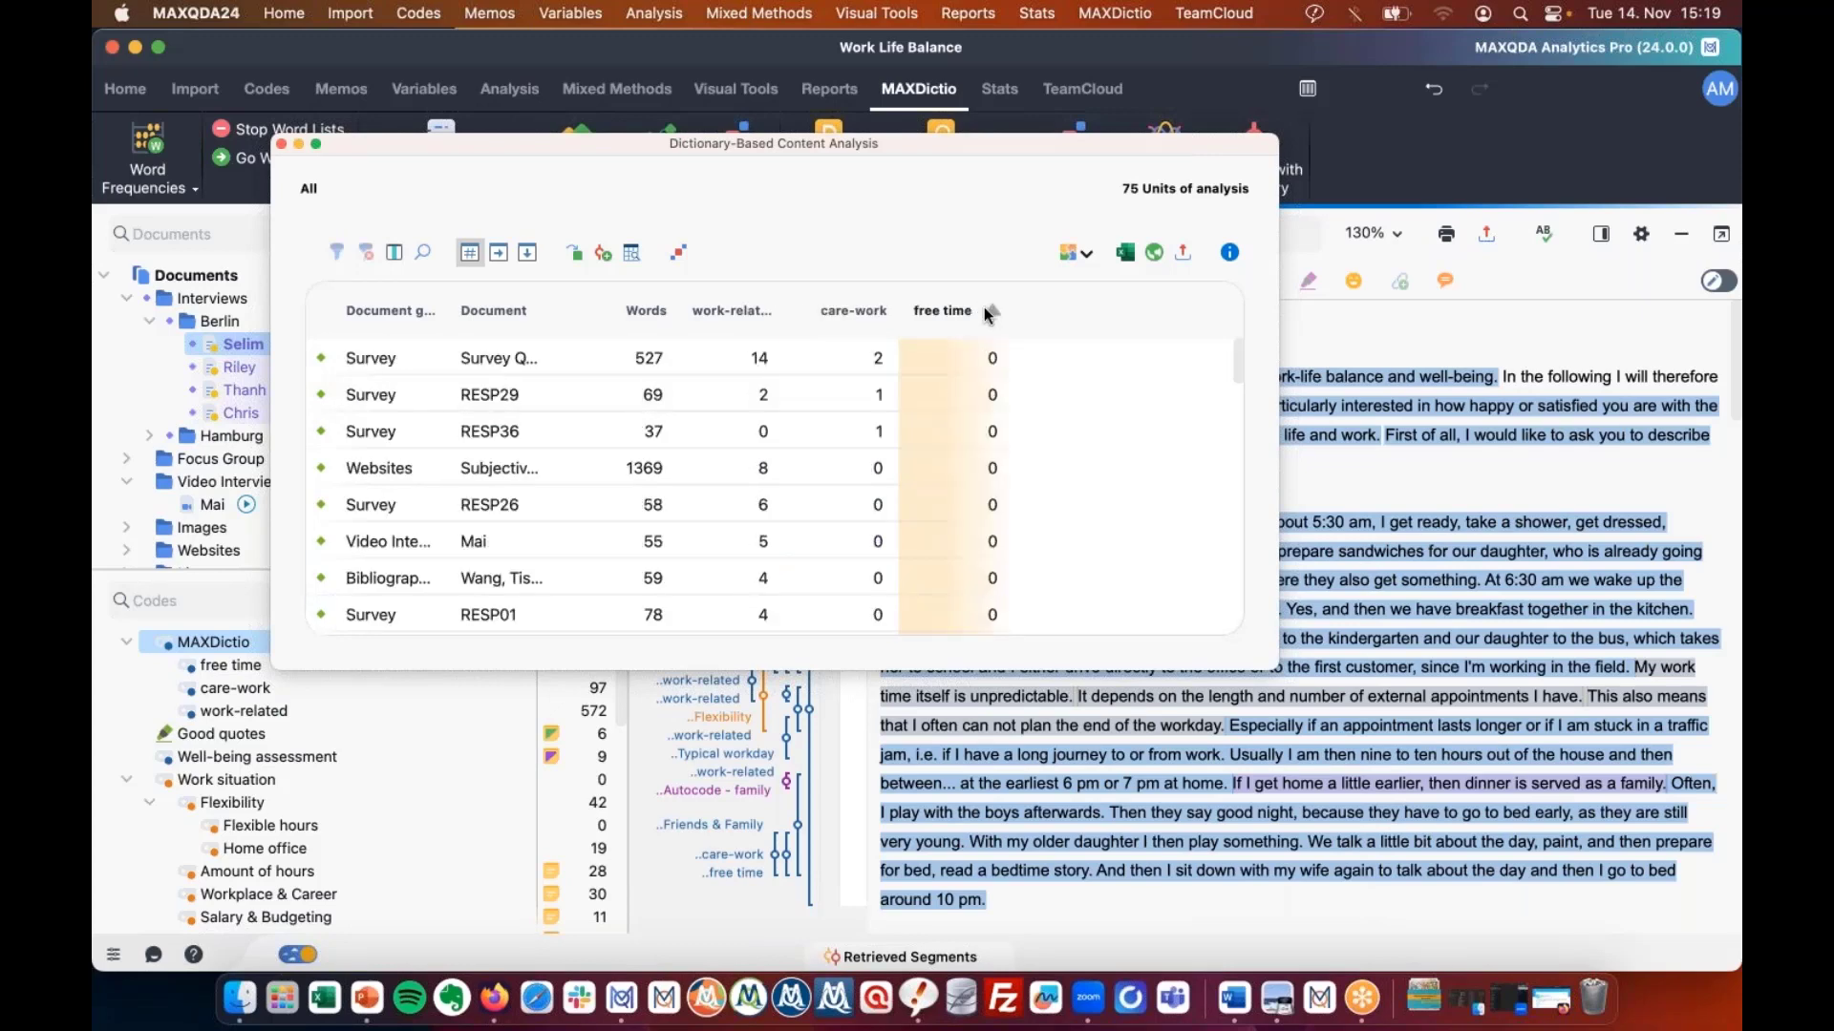
left_click(983, 310)
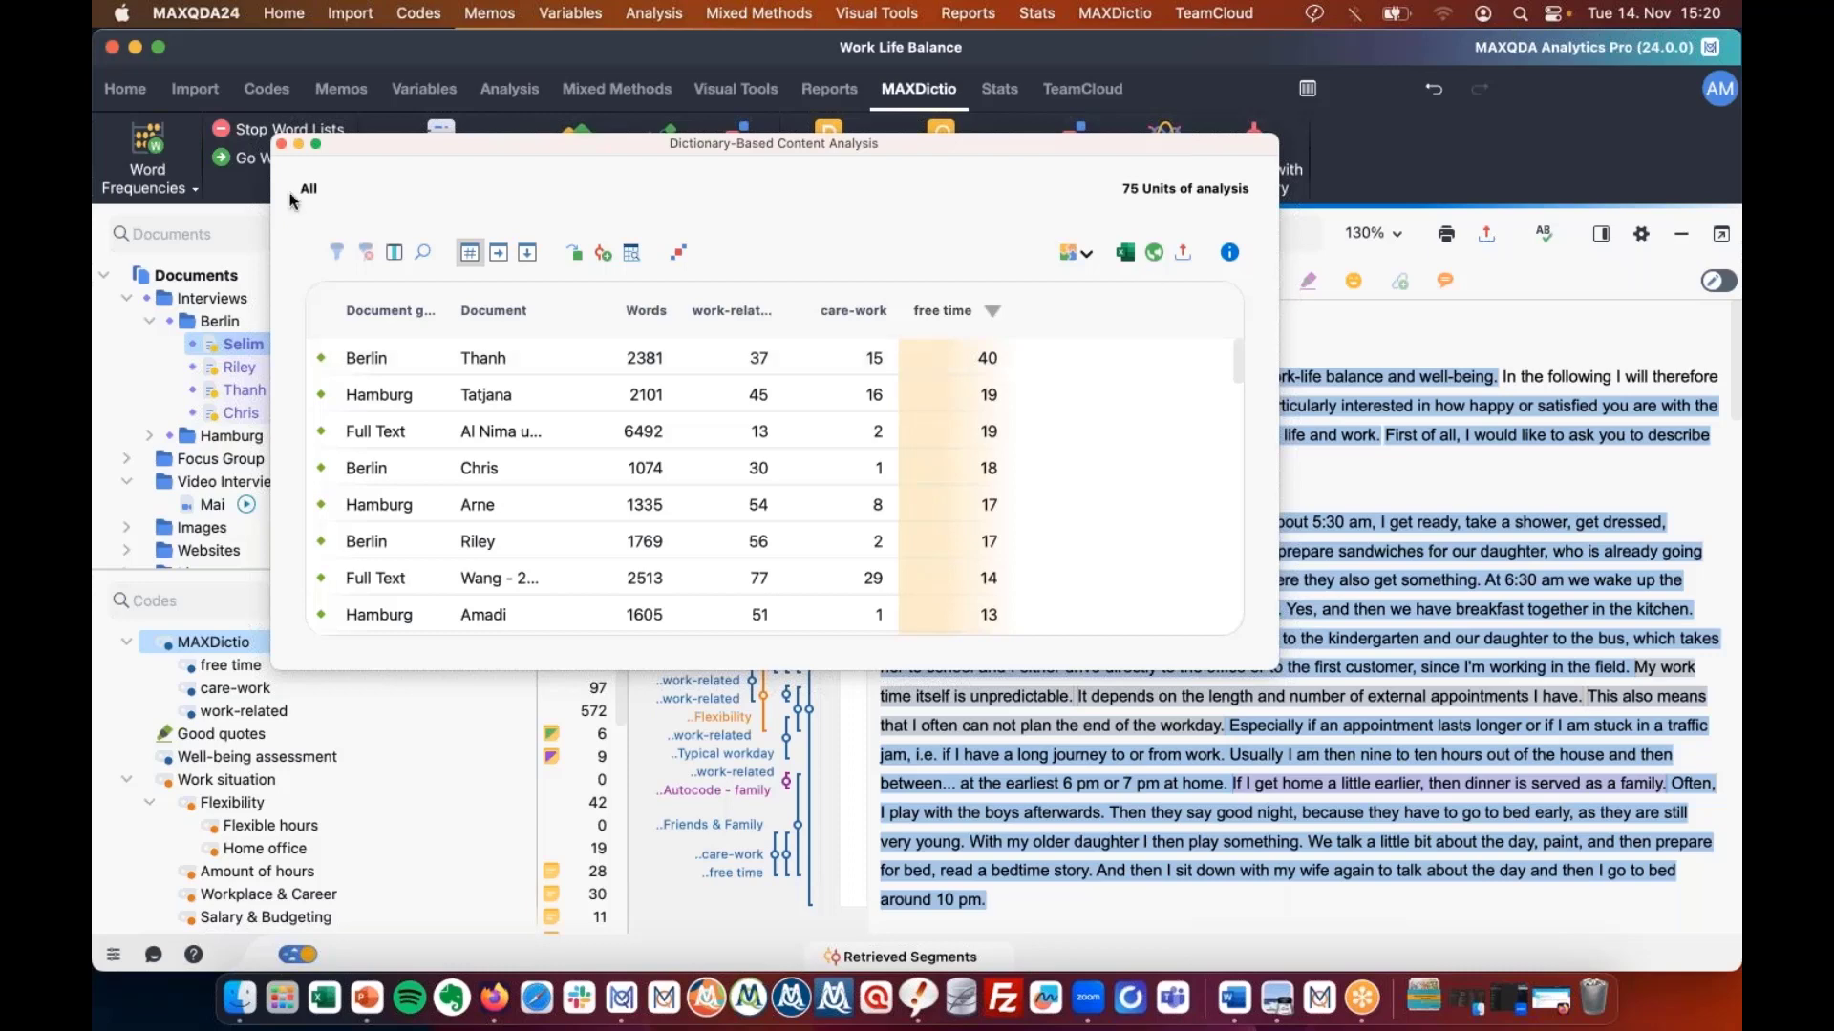
left_click(281, 144)
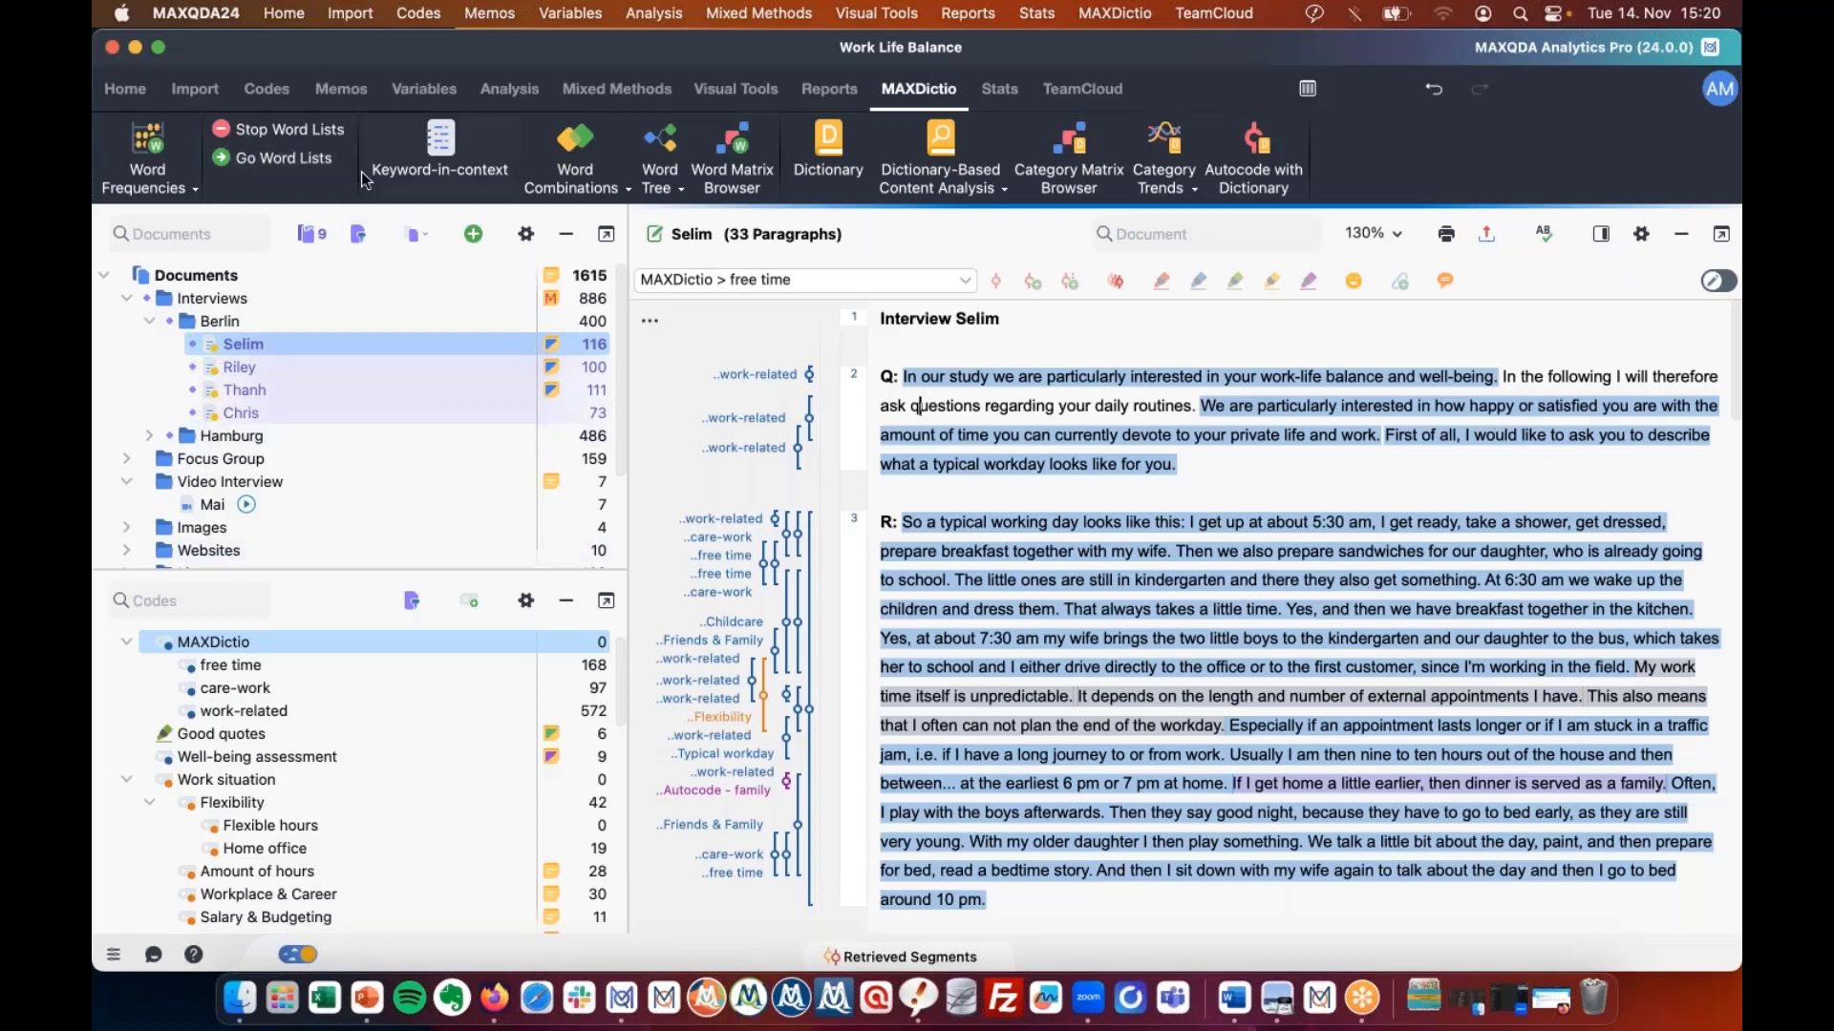
left_click(416, 234)
left_click(161, 180)
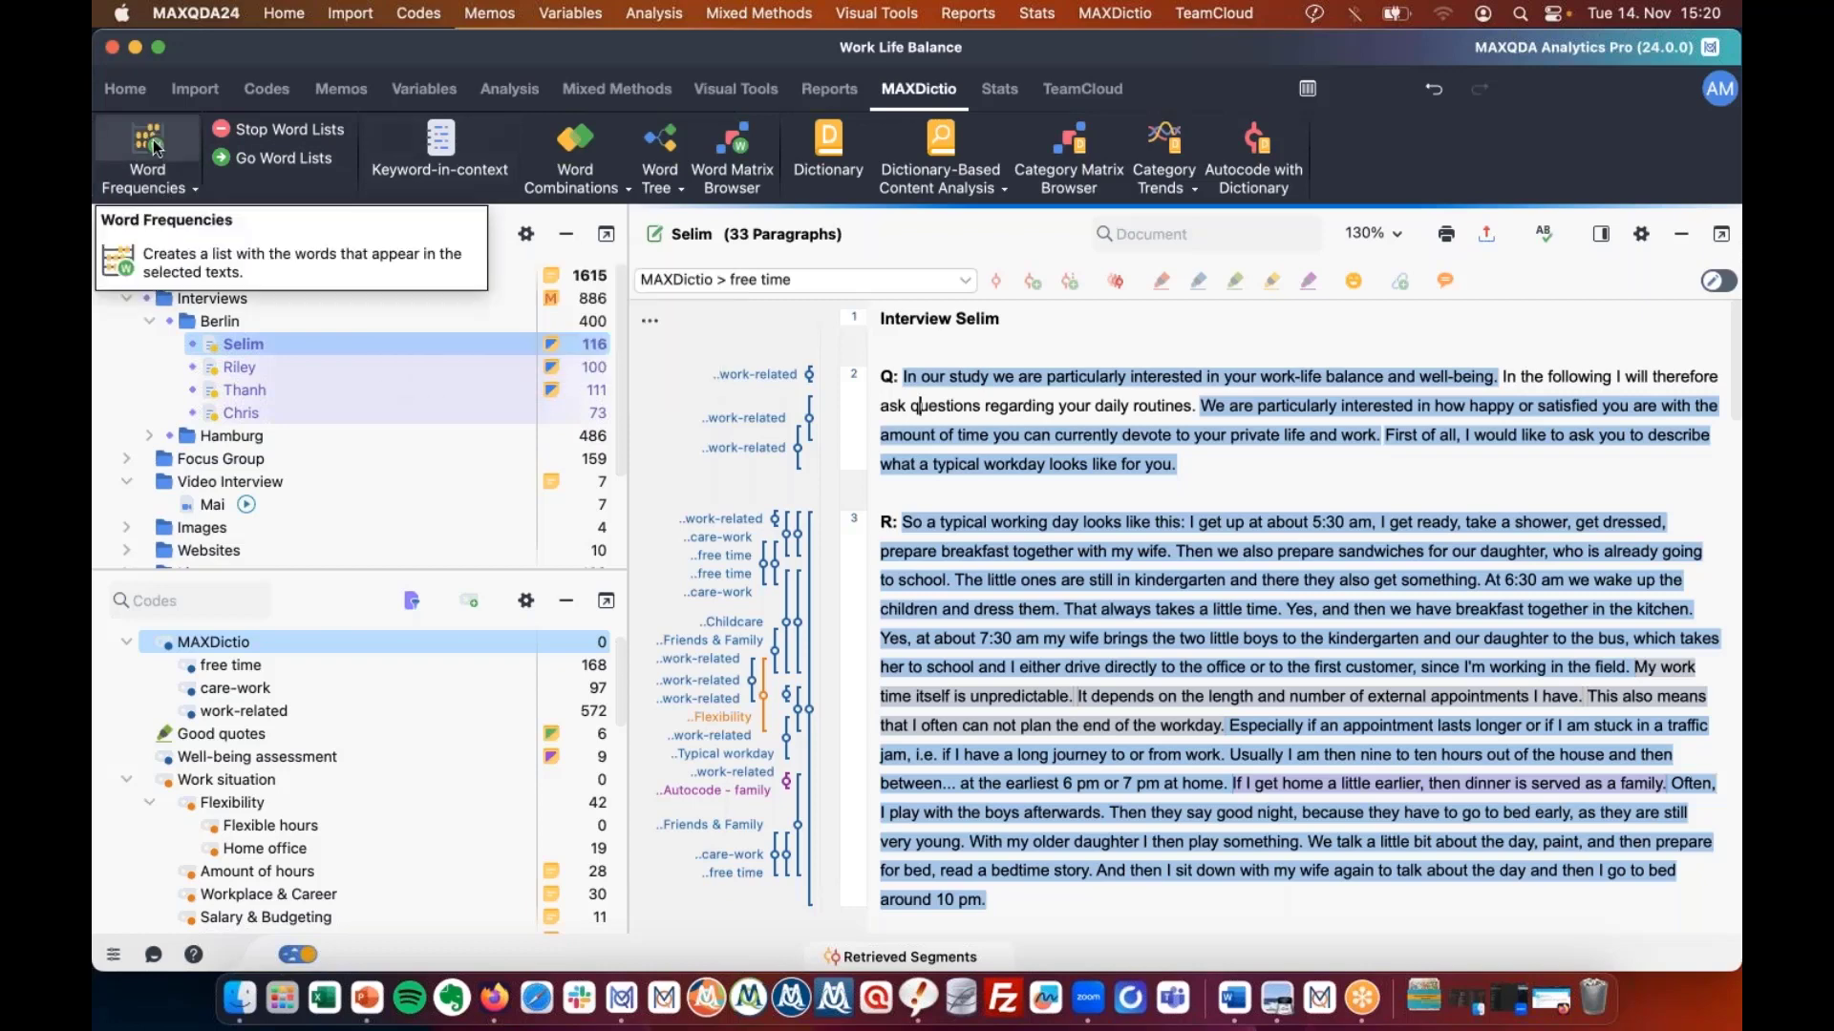
left_click(156, 146)
left_click(1060, 773)
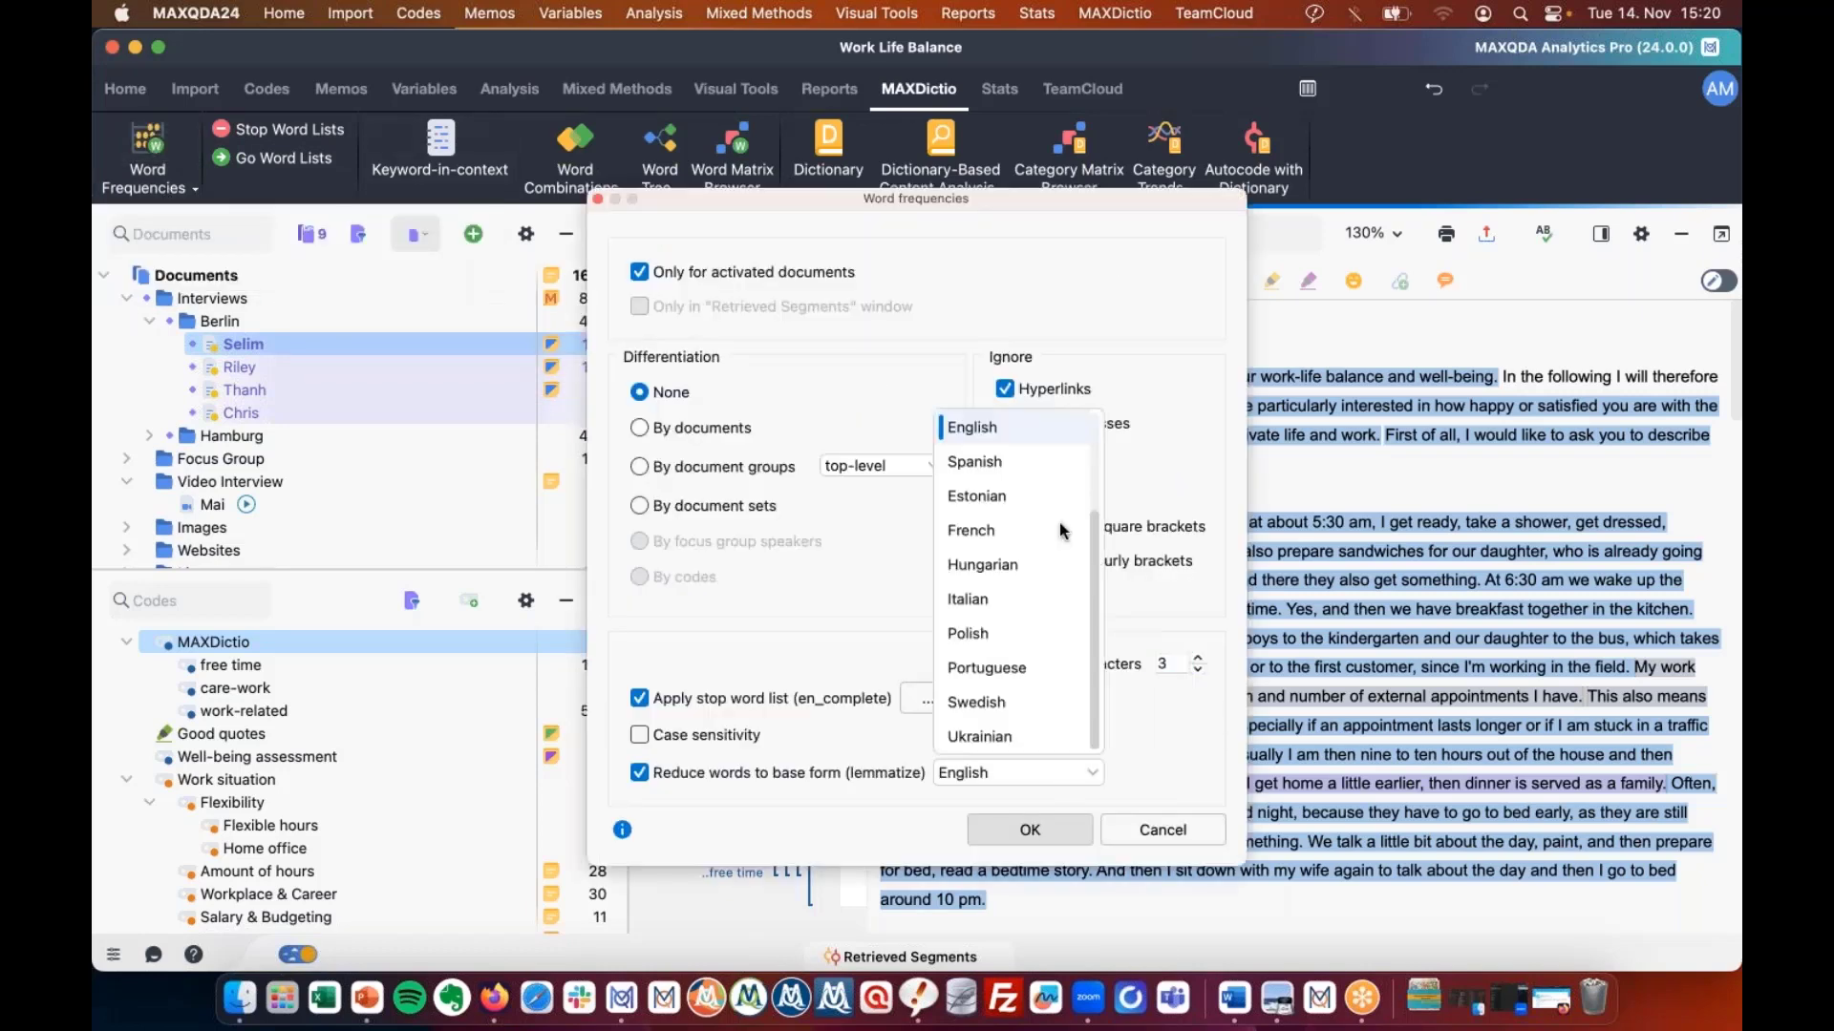
scroll(1060, 531, "down", 4)
scroll(1060, 531, "up", 4)
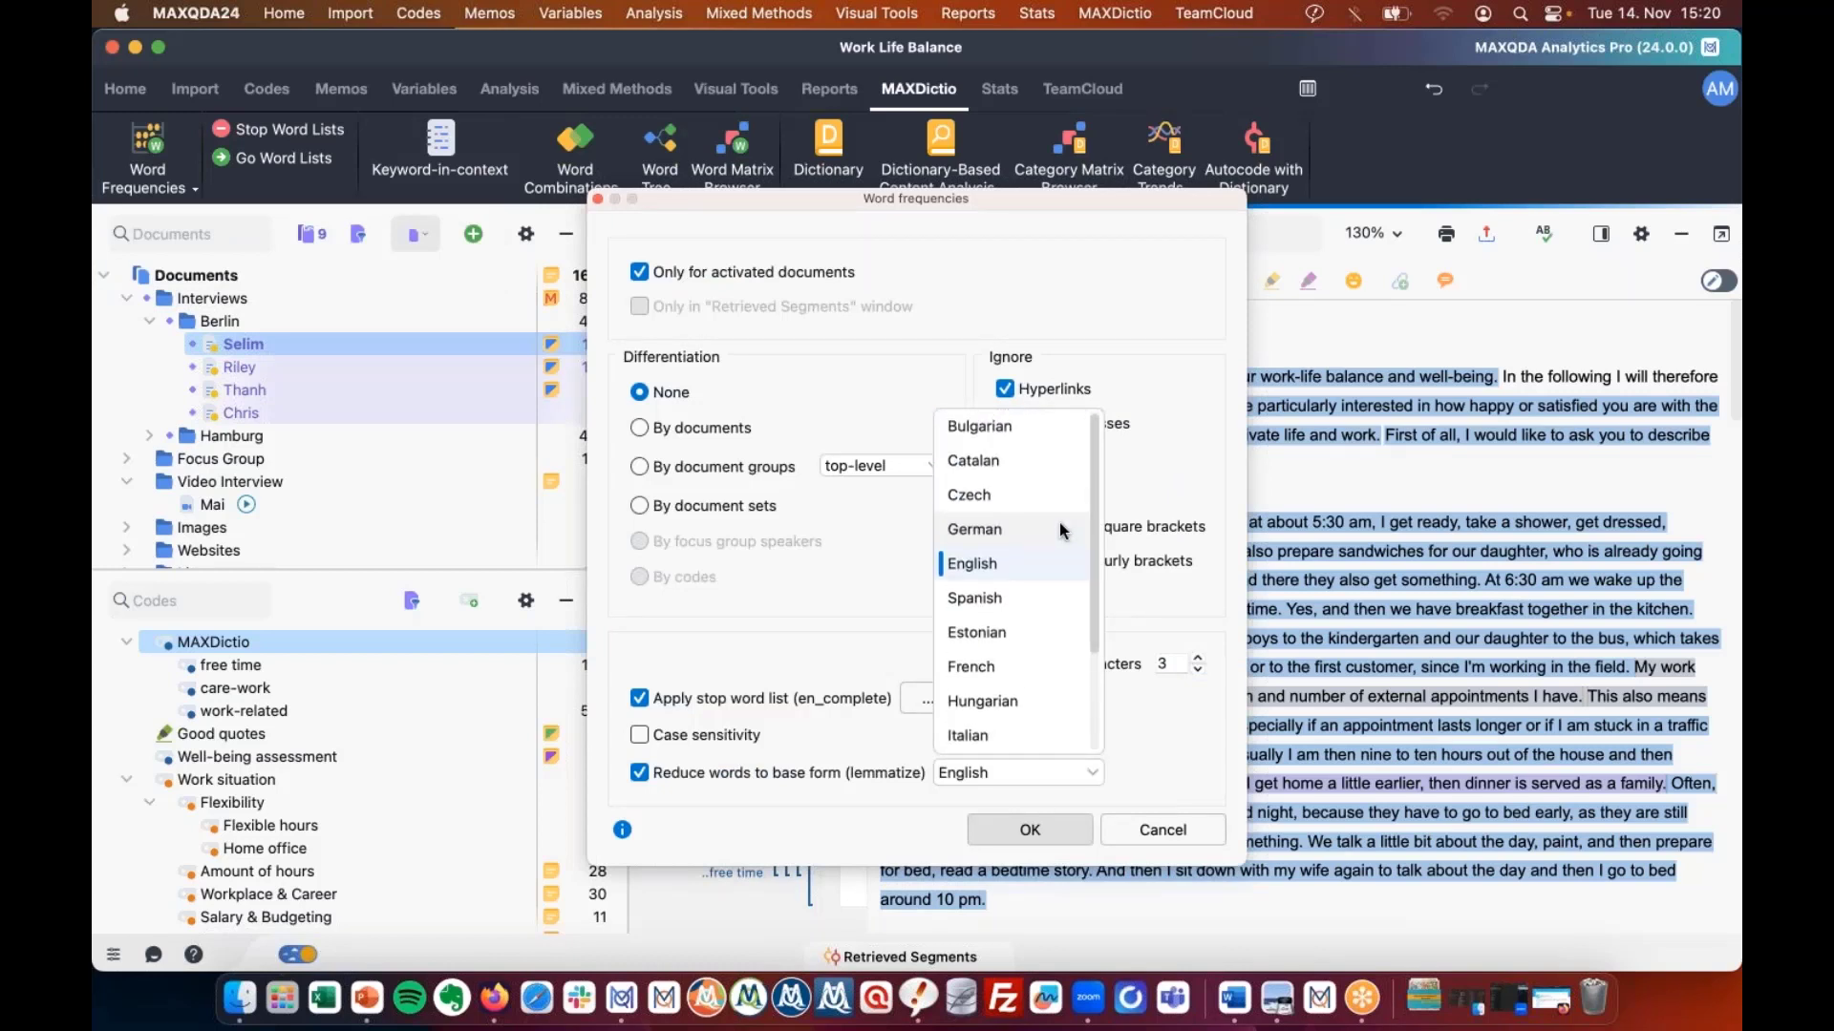
scroll(1060, 531, "down", 2)
left_click(1104, 306)
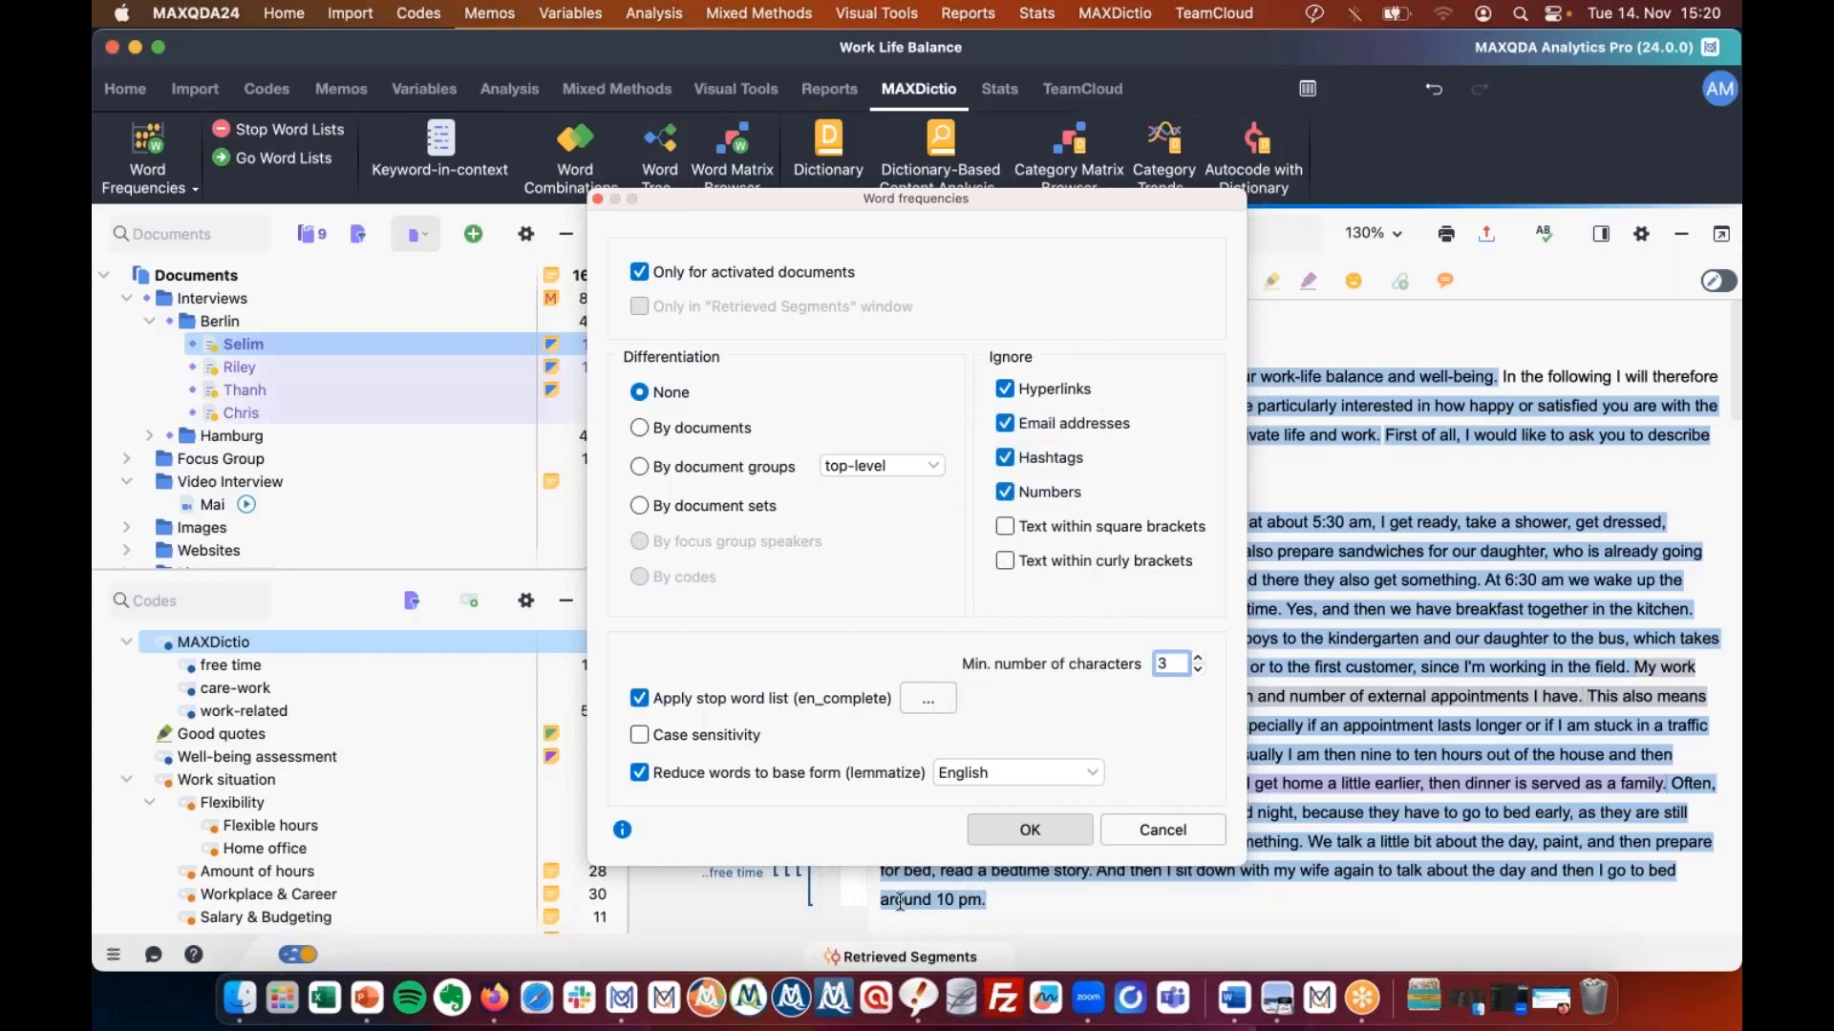
left_click(1145, 830)
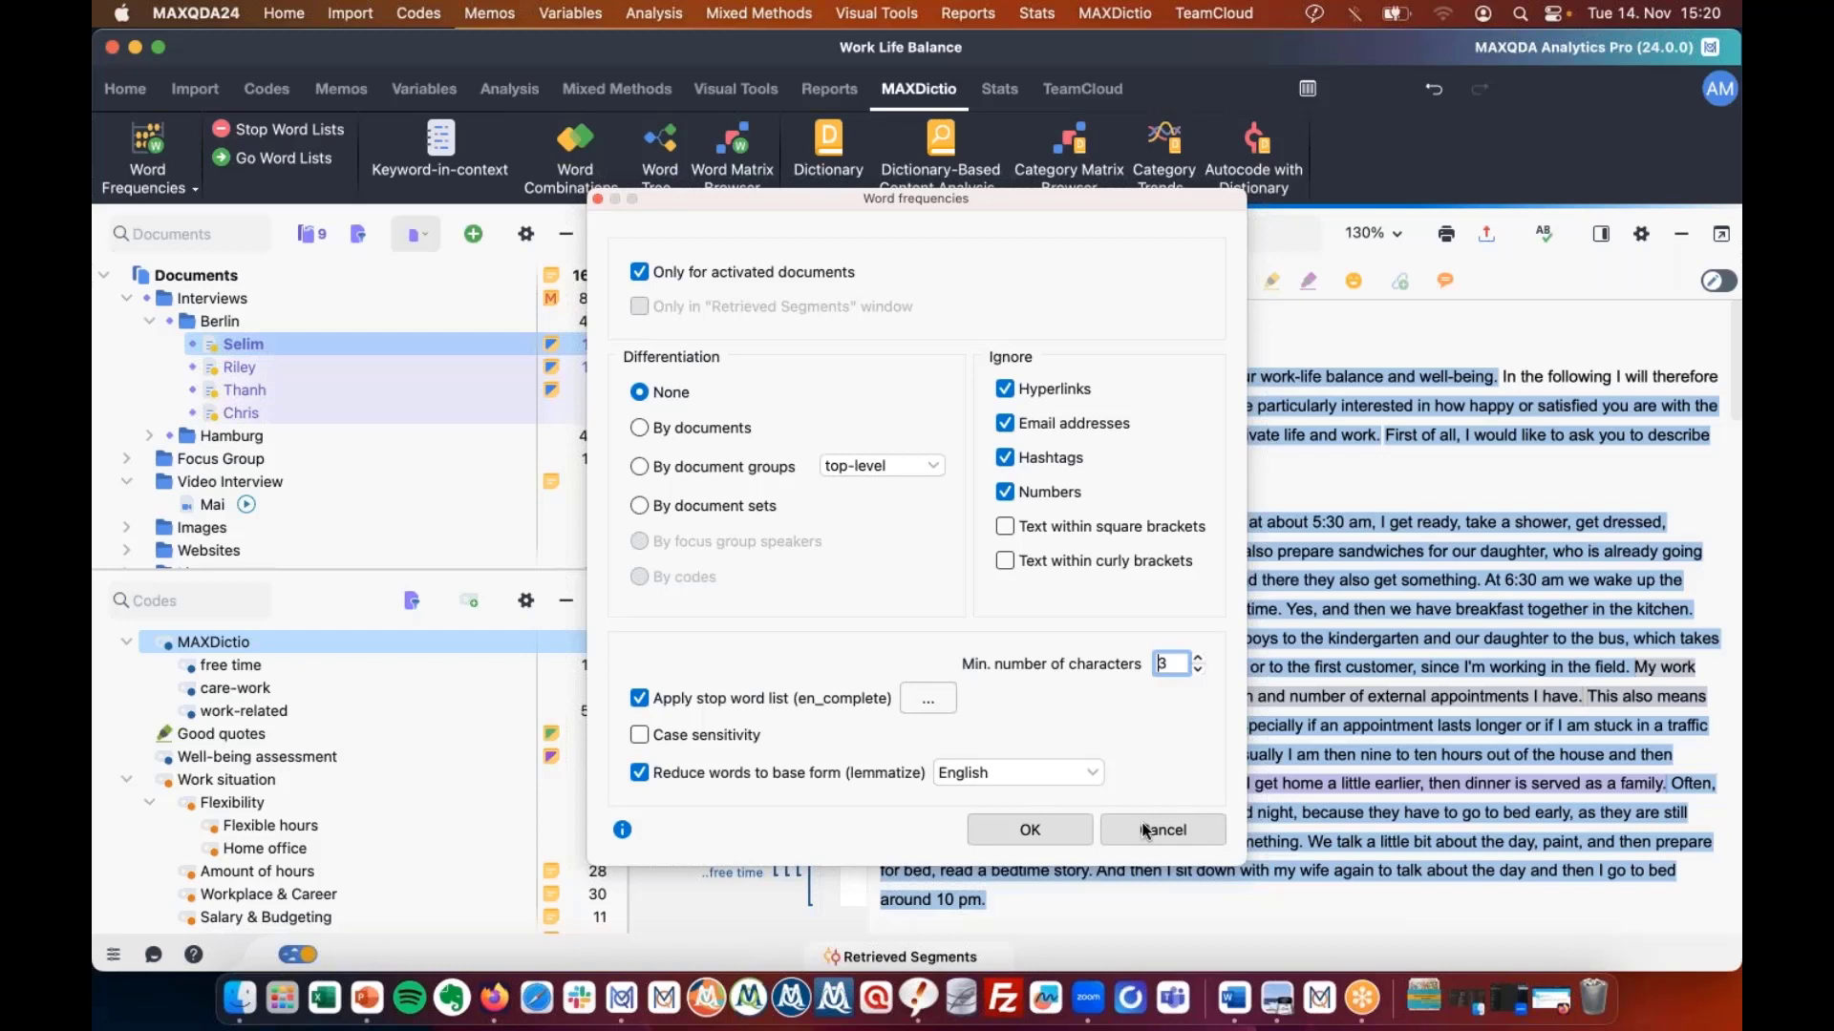
left_click(1145, 830)
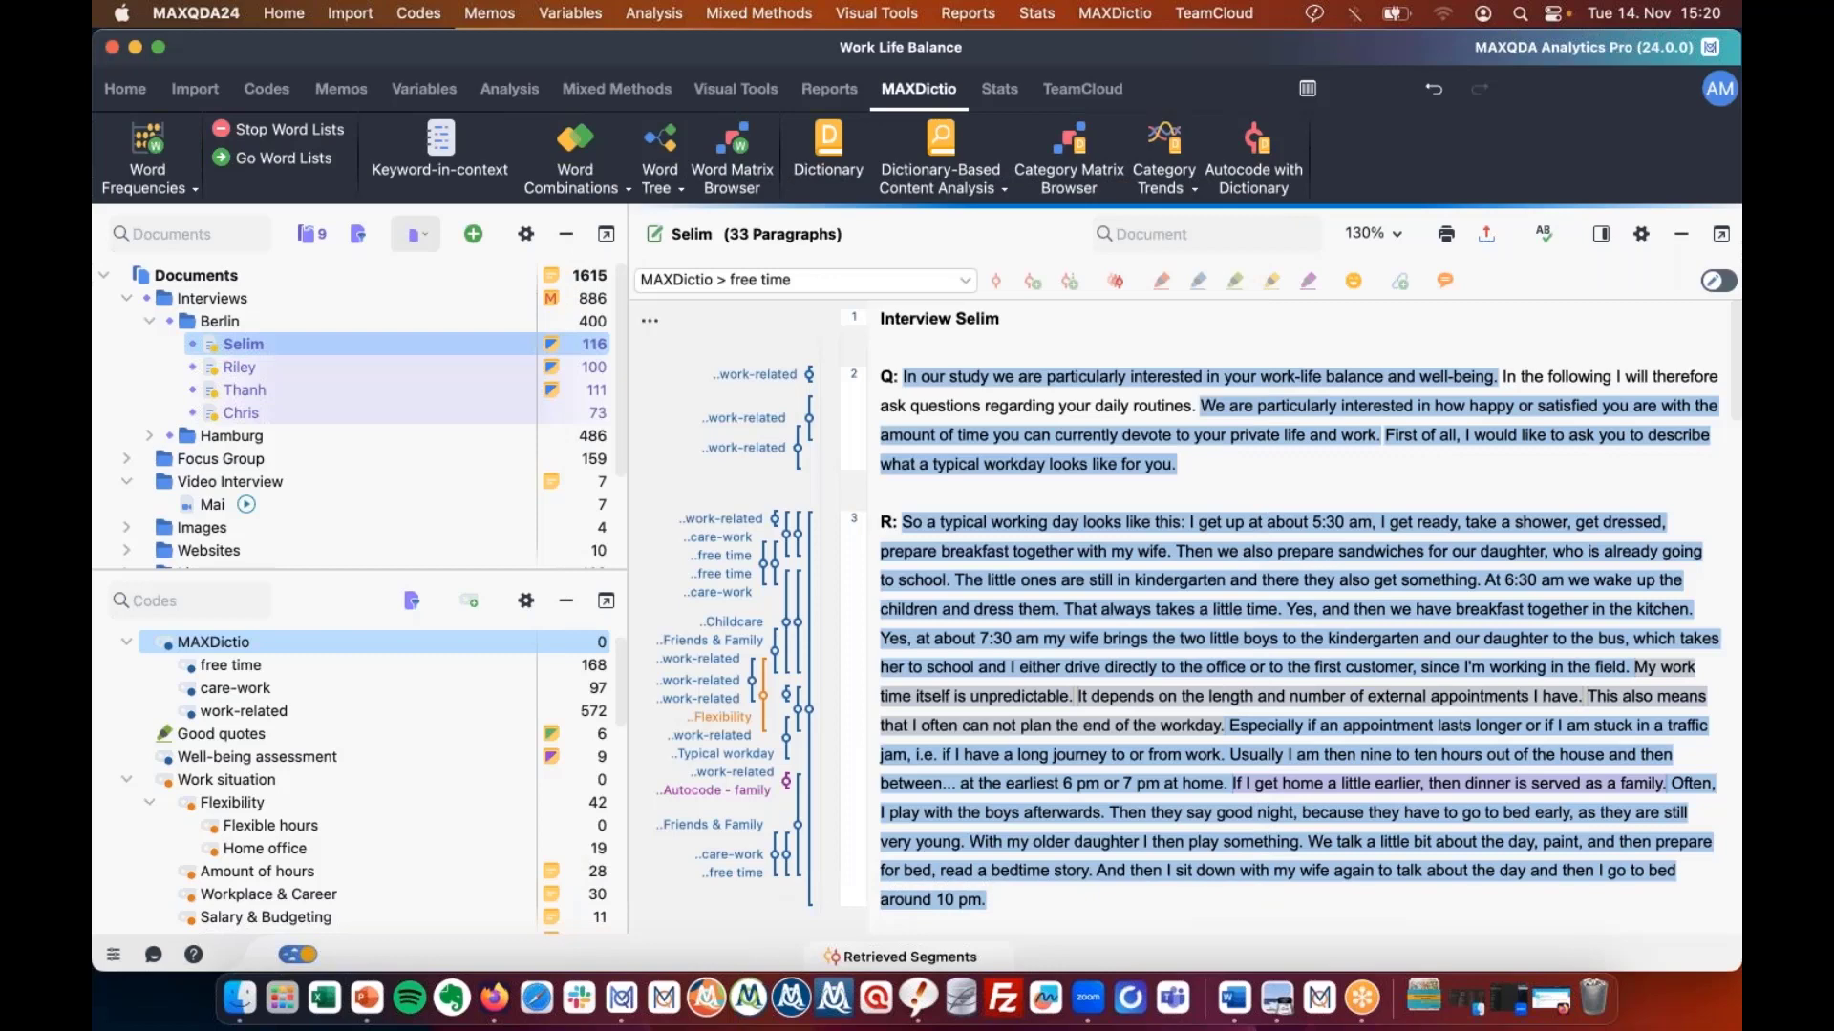
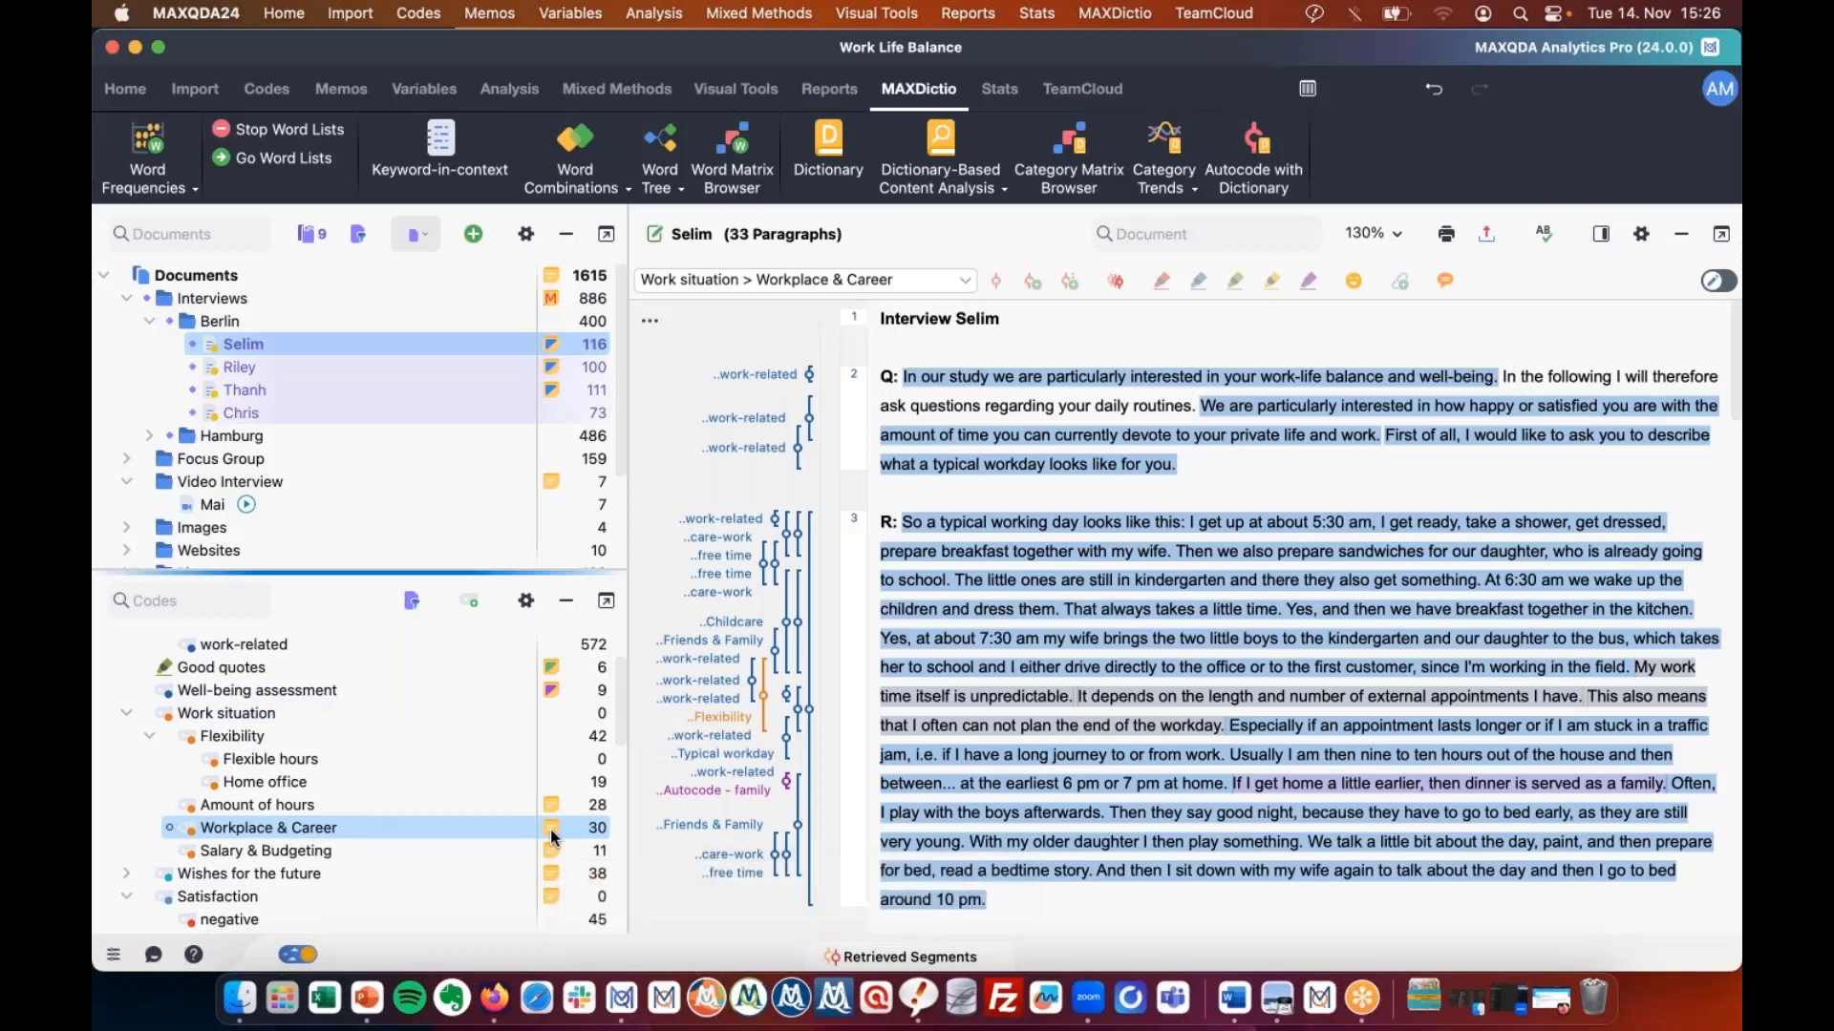
Open the Workplace & Career code memo and delete its existing code summary text.
double_click(551, 835)
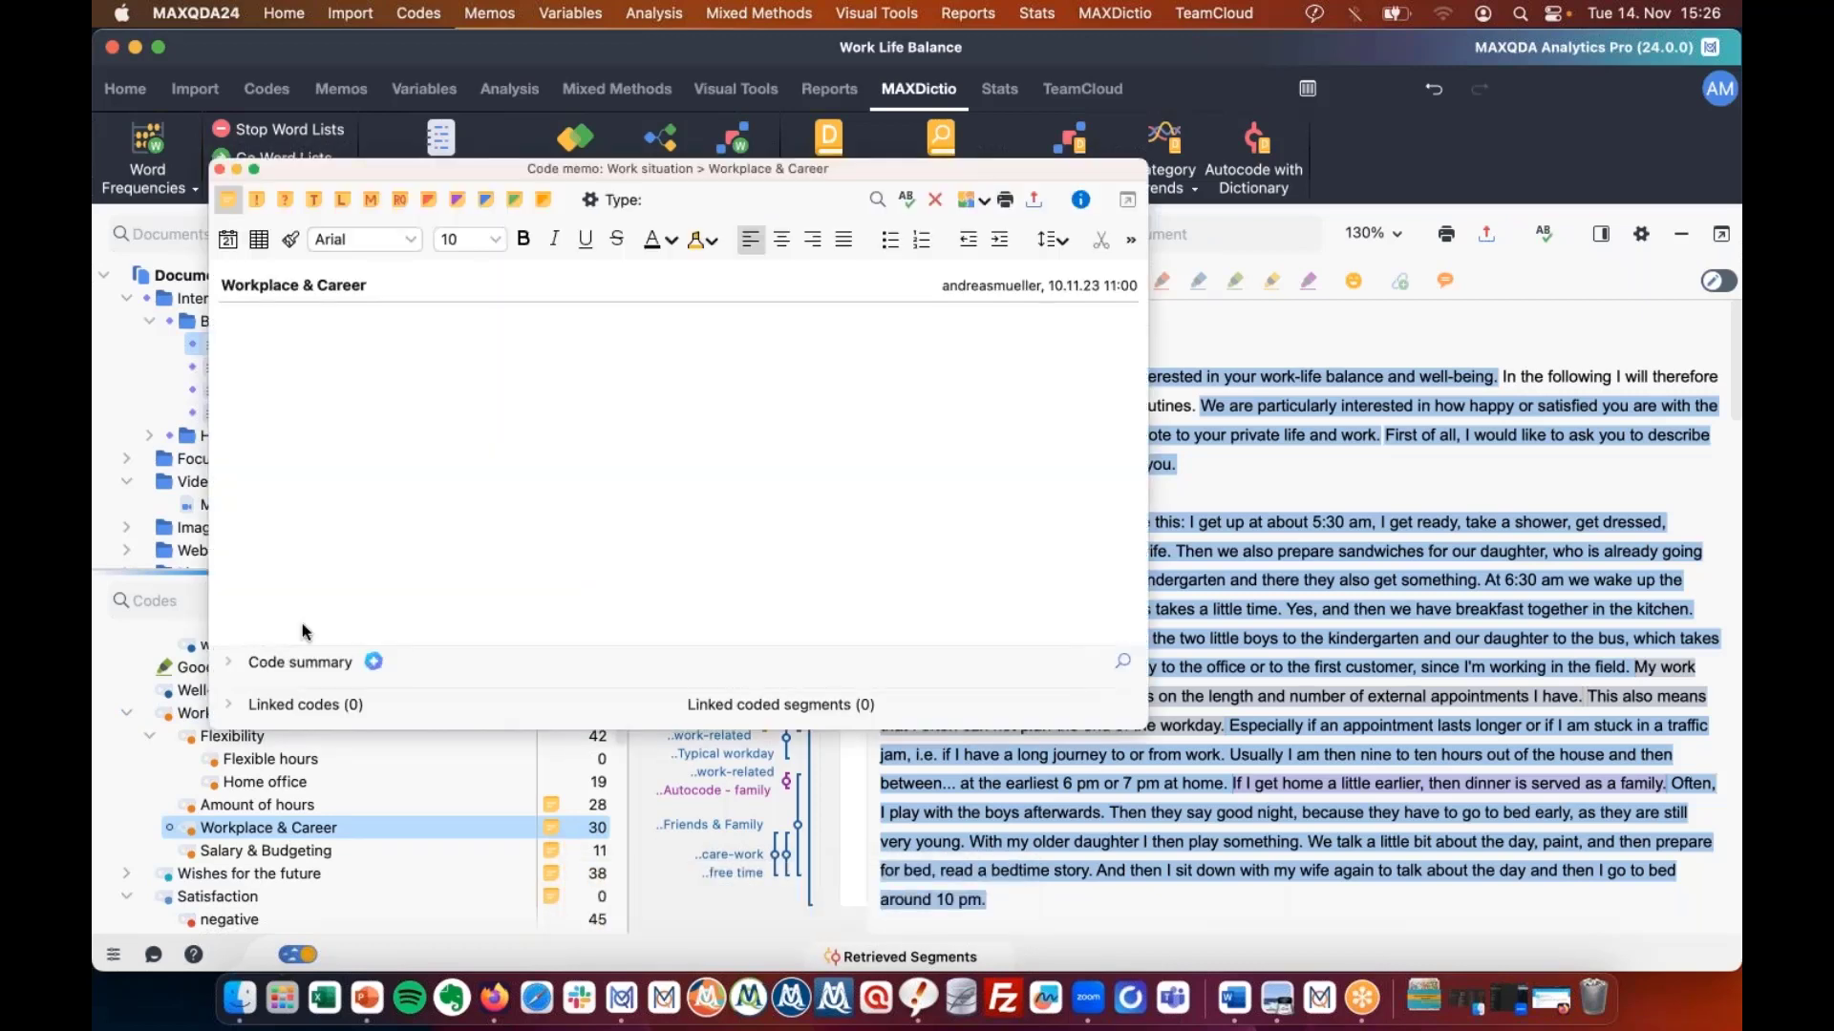
left_click(230, 662)
left_click(358, 608)
key("super+a")
key("BackSpace")
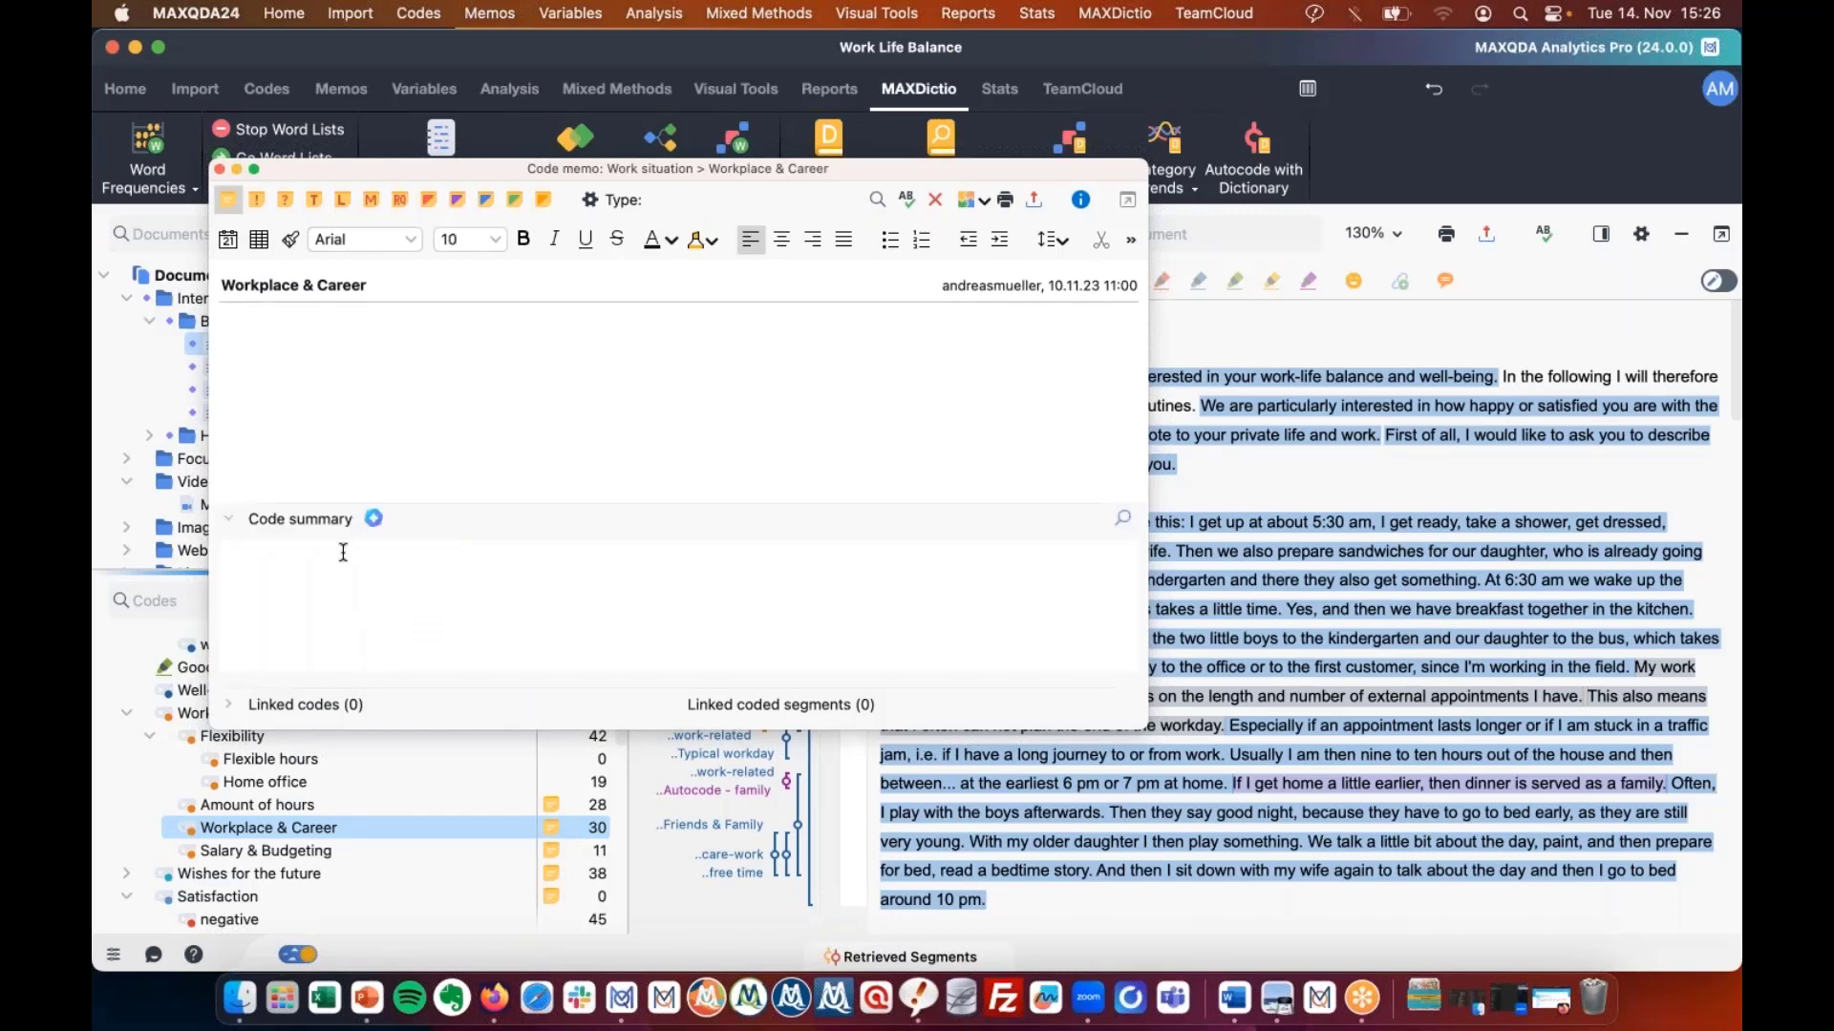
Move the memo aside and request an AI Assist summary for the empty code summary.
left_click_drag(566, 177, 835, 187)
left_click(523, 664)
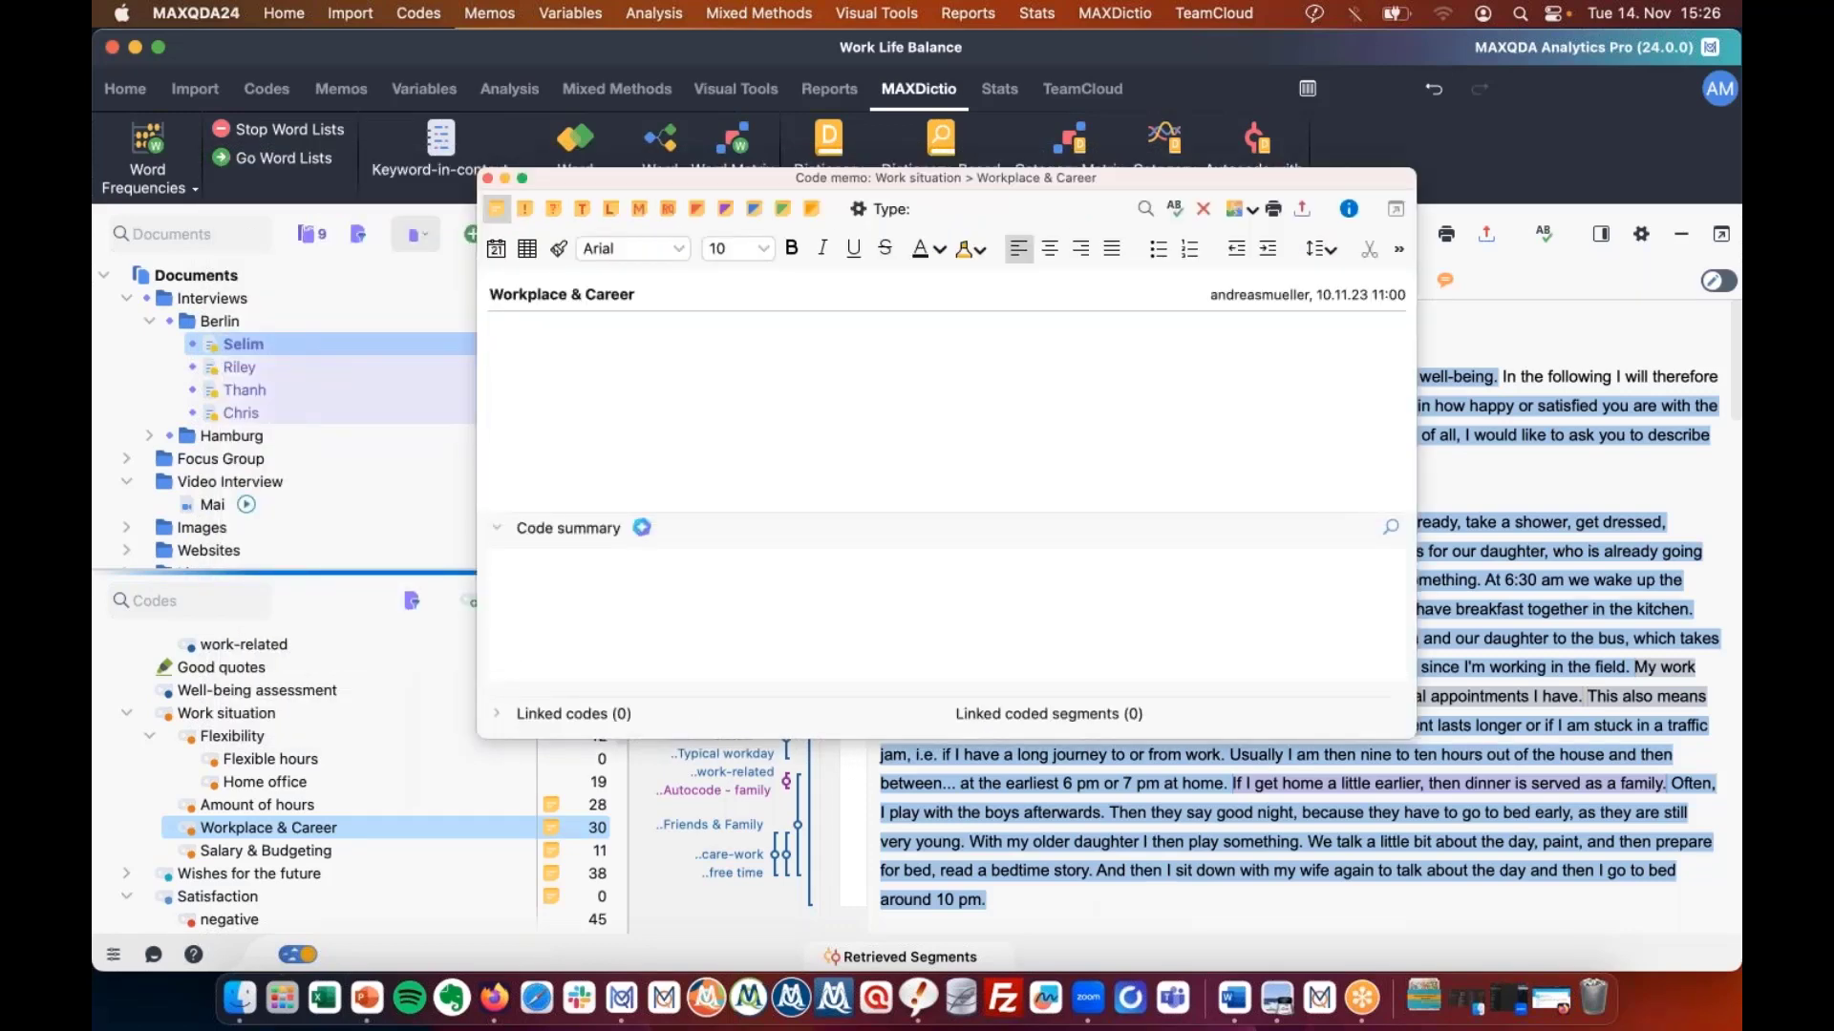
left_click_drag(855, 180, 1080, 328)
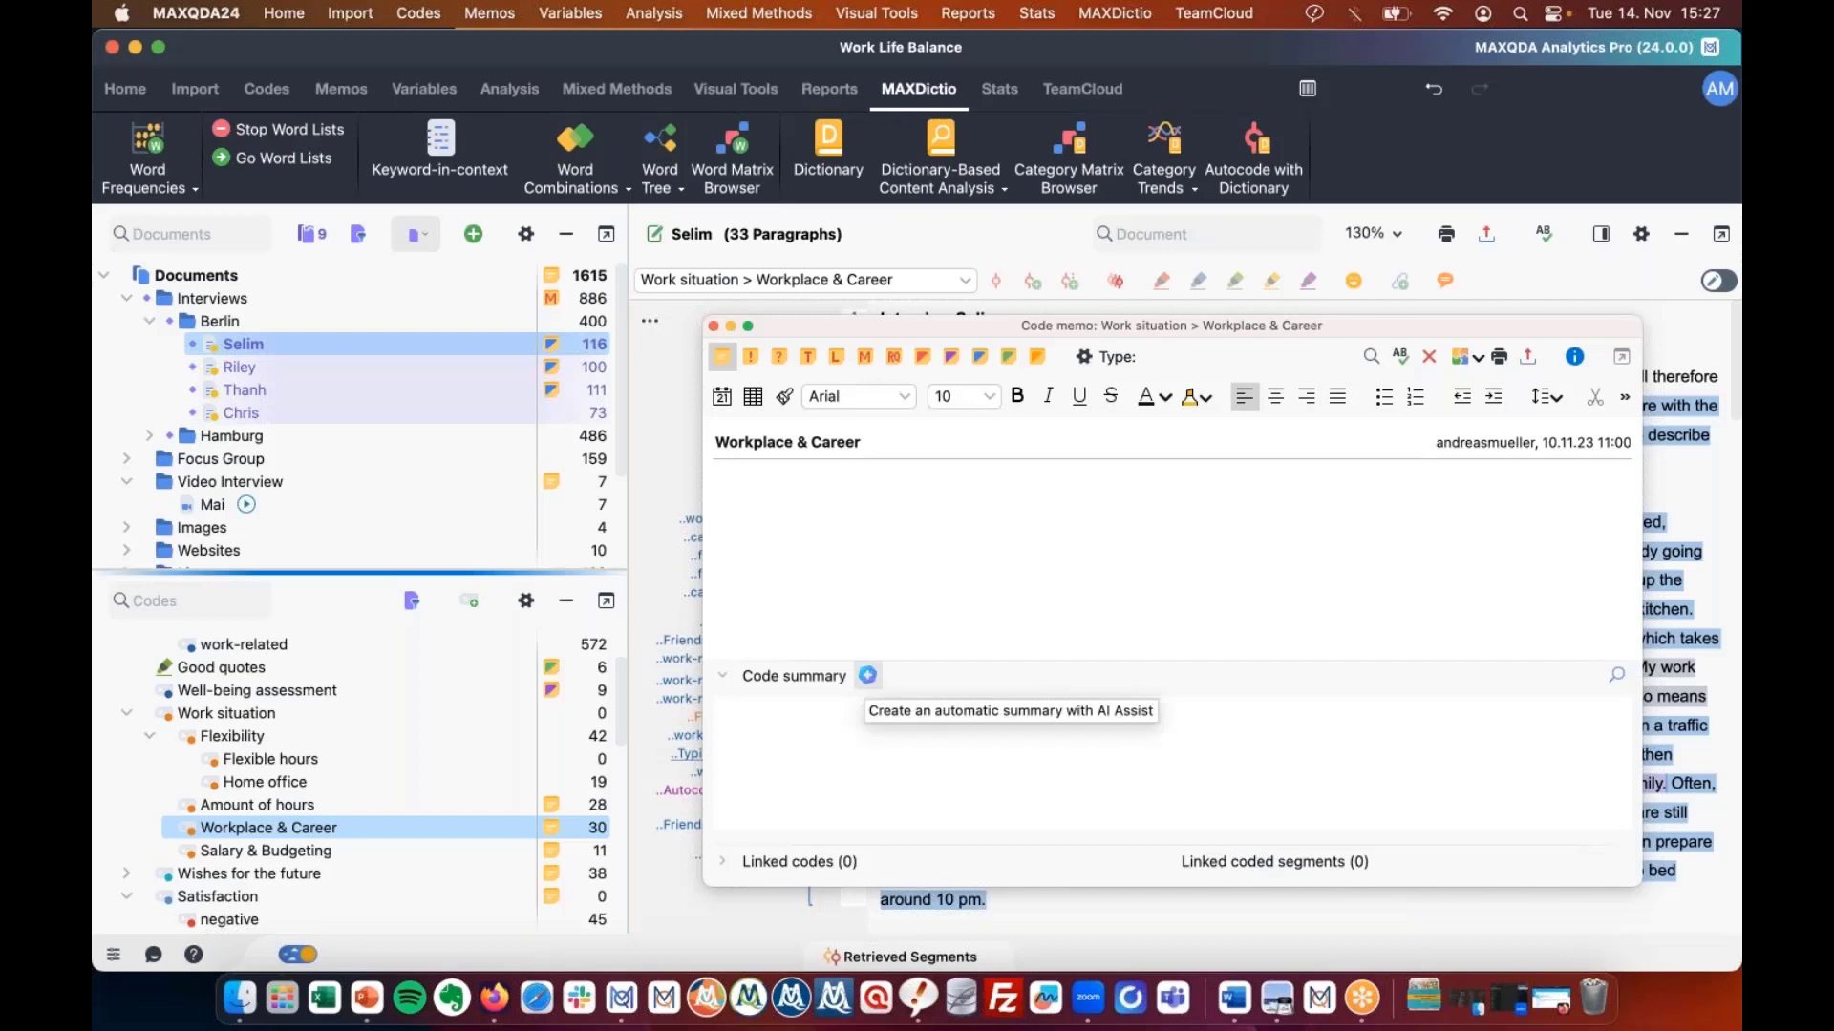
left_click(867, 675)
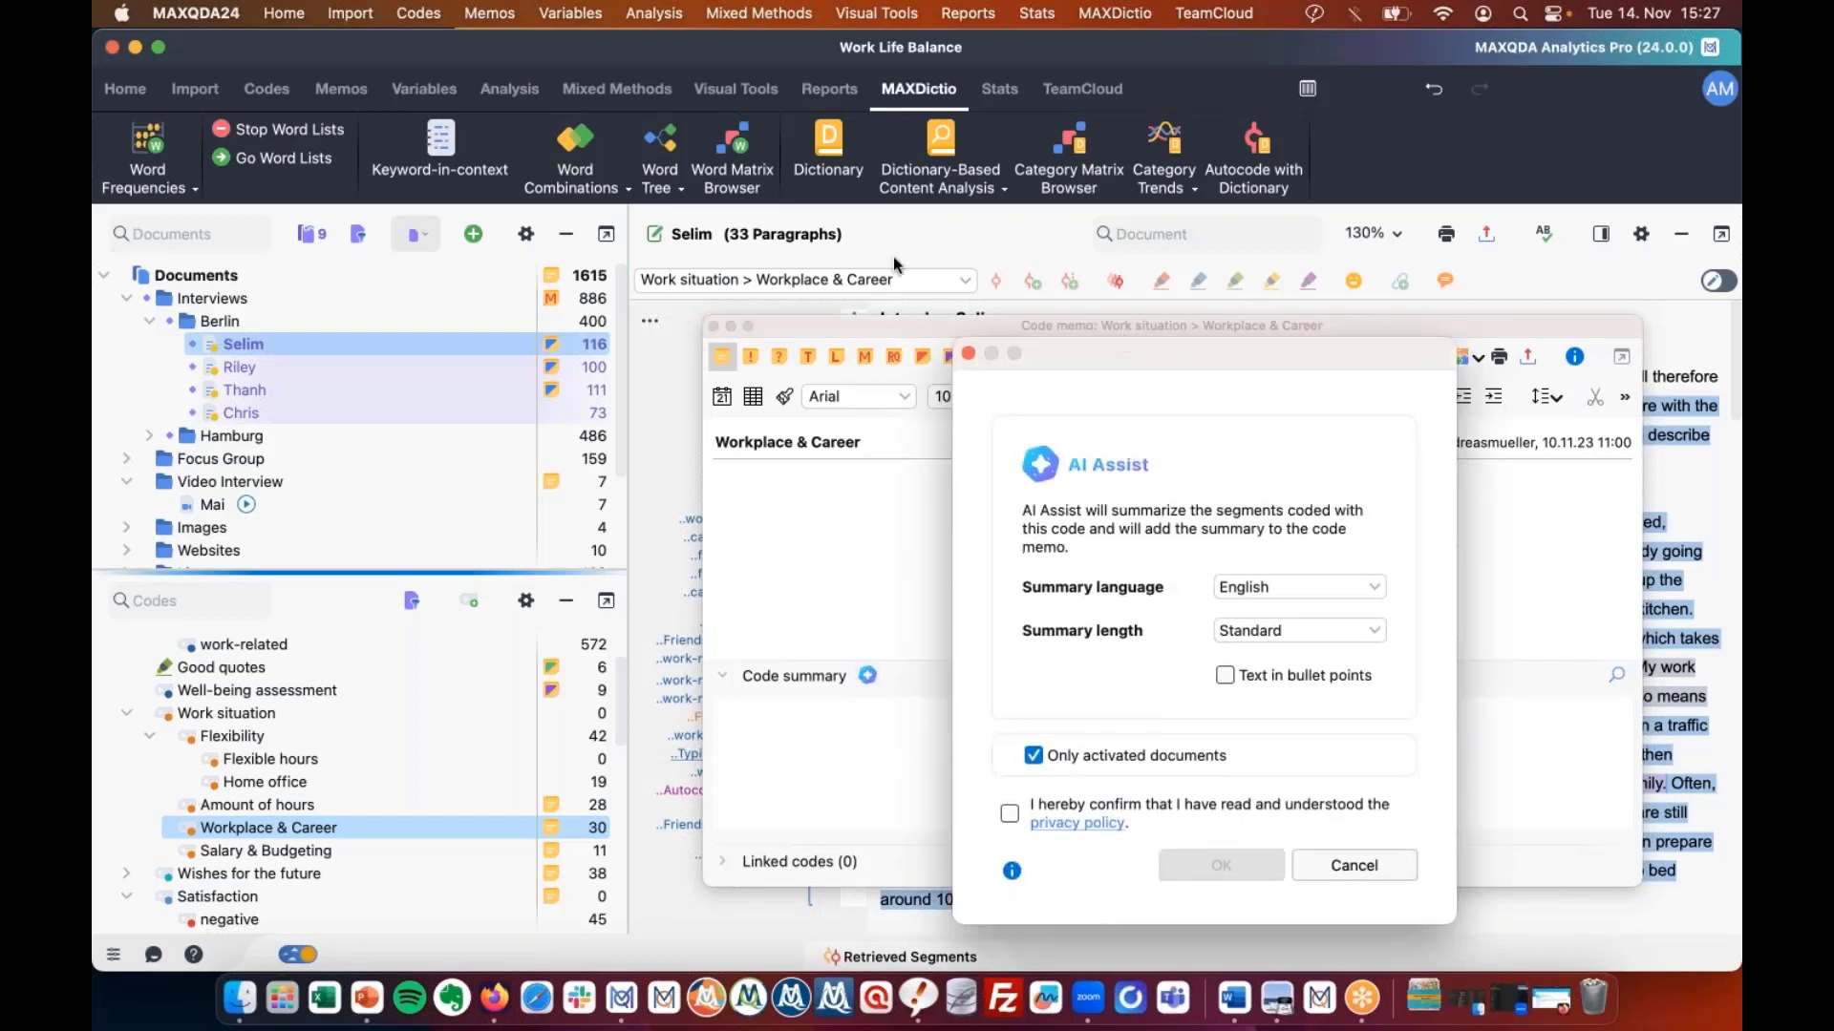
left_click_drag(1097, 323, 446, 85)
left_click(616, 319)
scroll(616, 397, "down", 1)
scroll(616, 396, "up", 1)
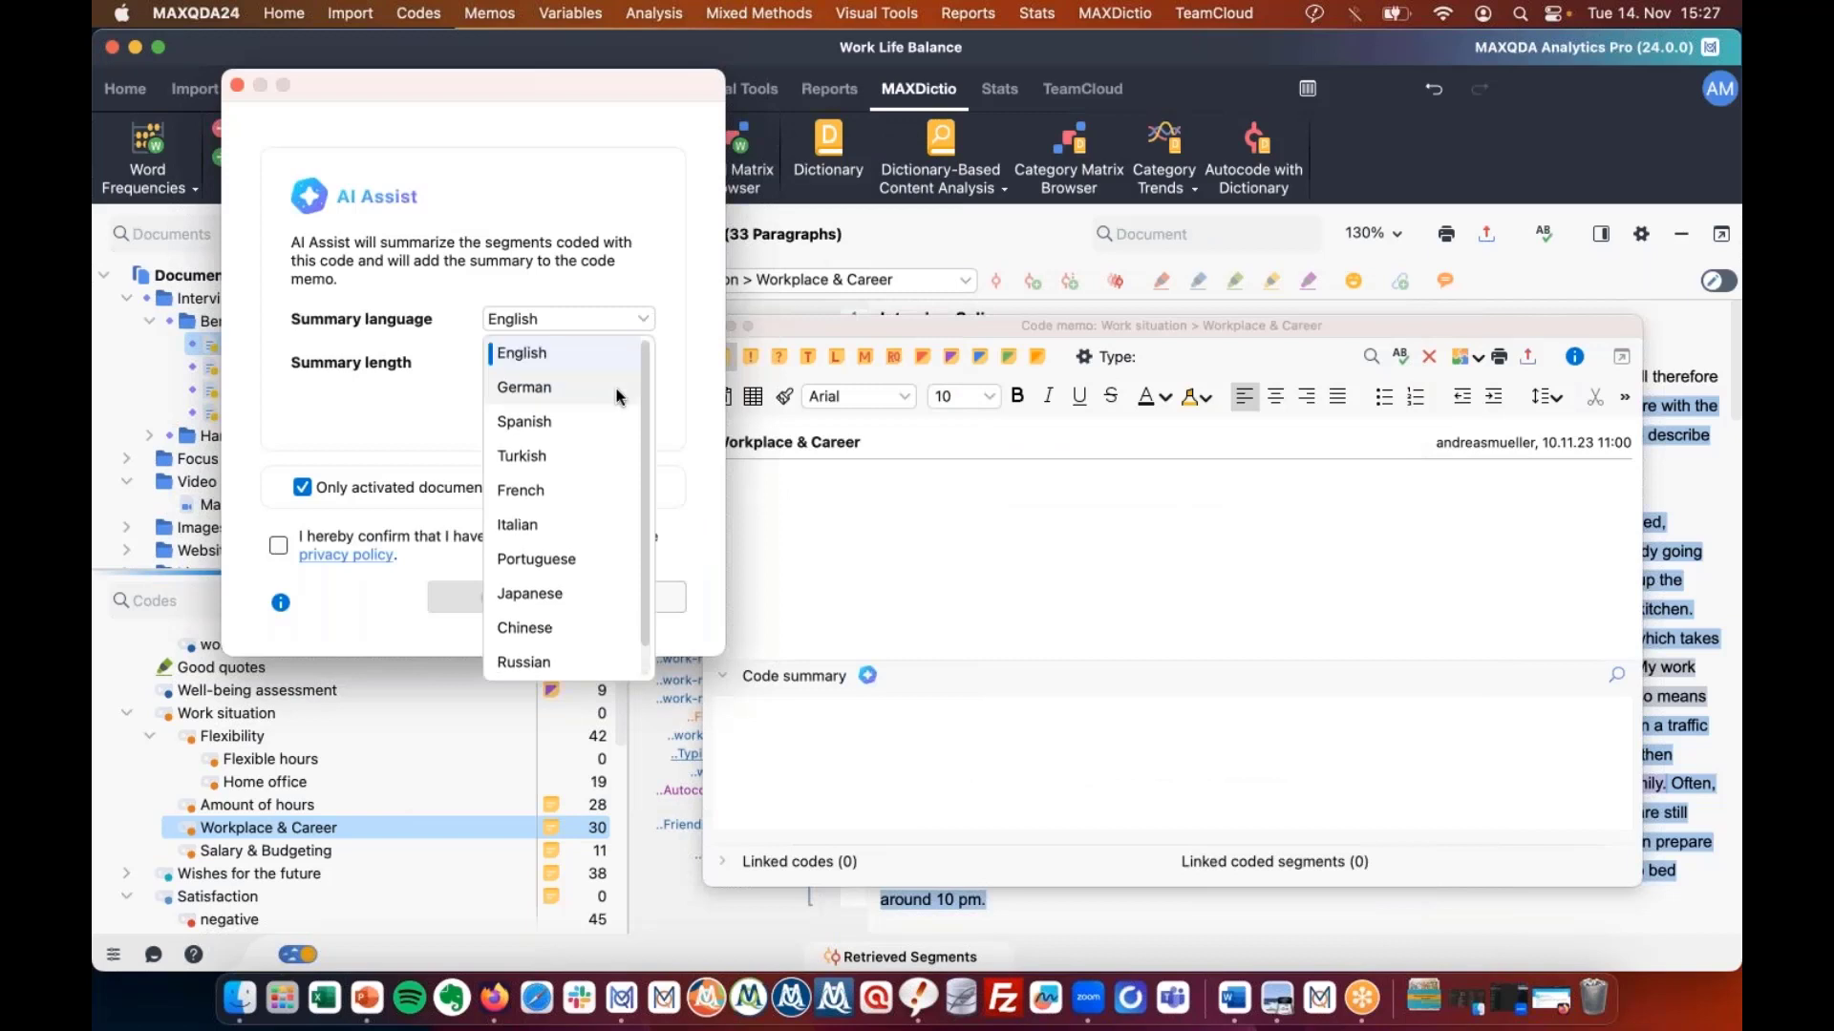
scroll(618, 397, "down", 1)
scroll(618, 396, "up", 1)
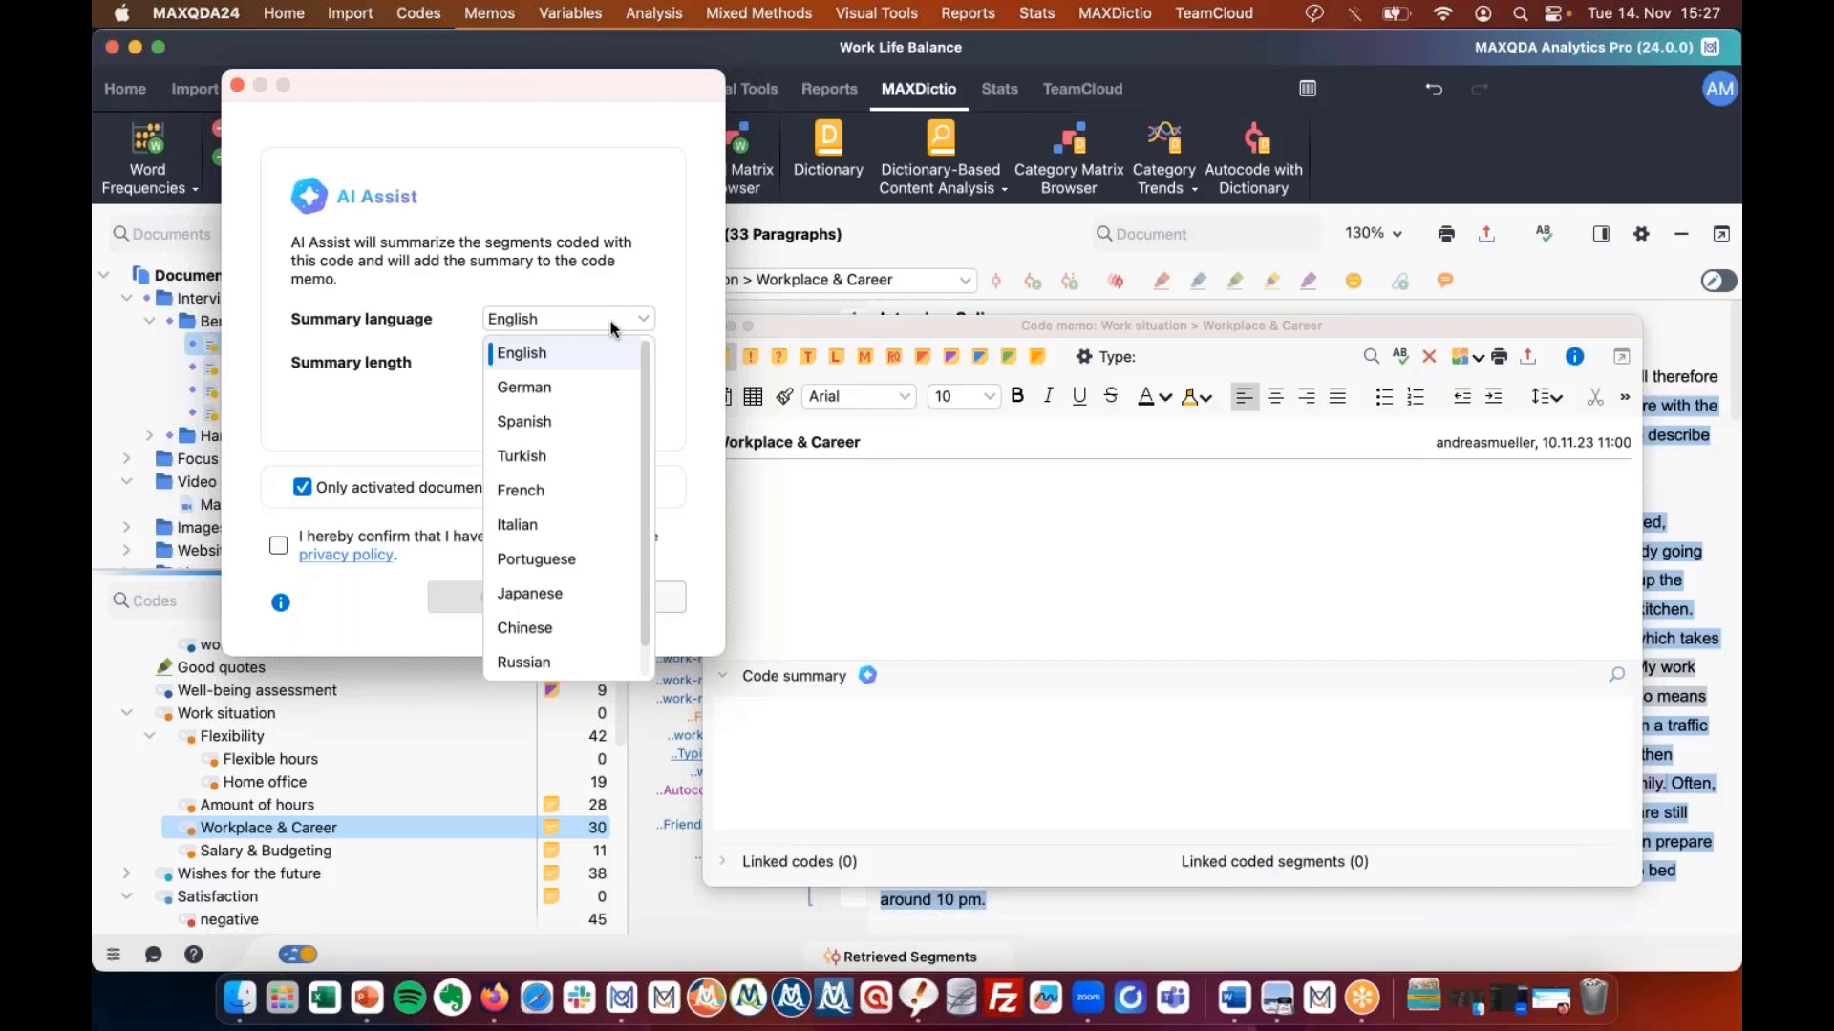
left_click(610, 329)
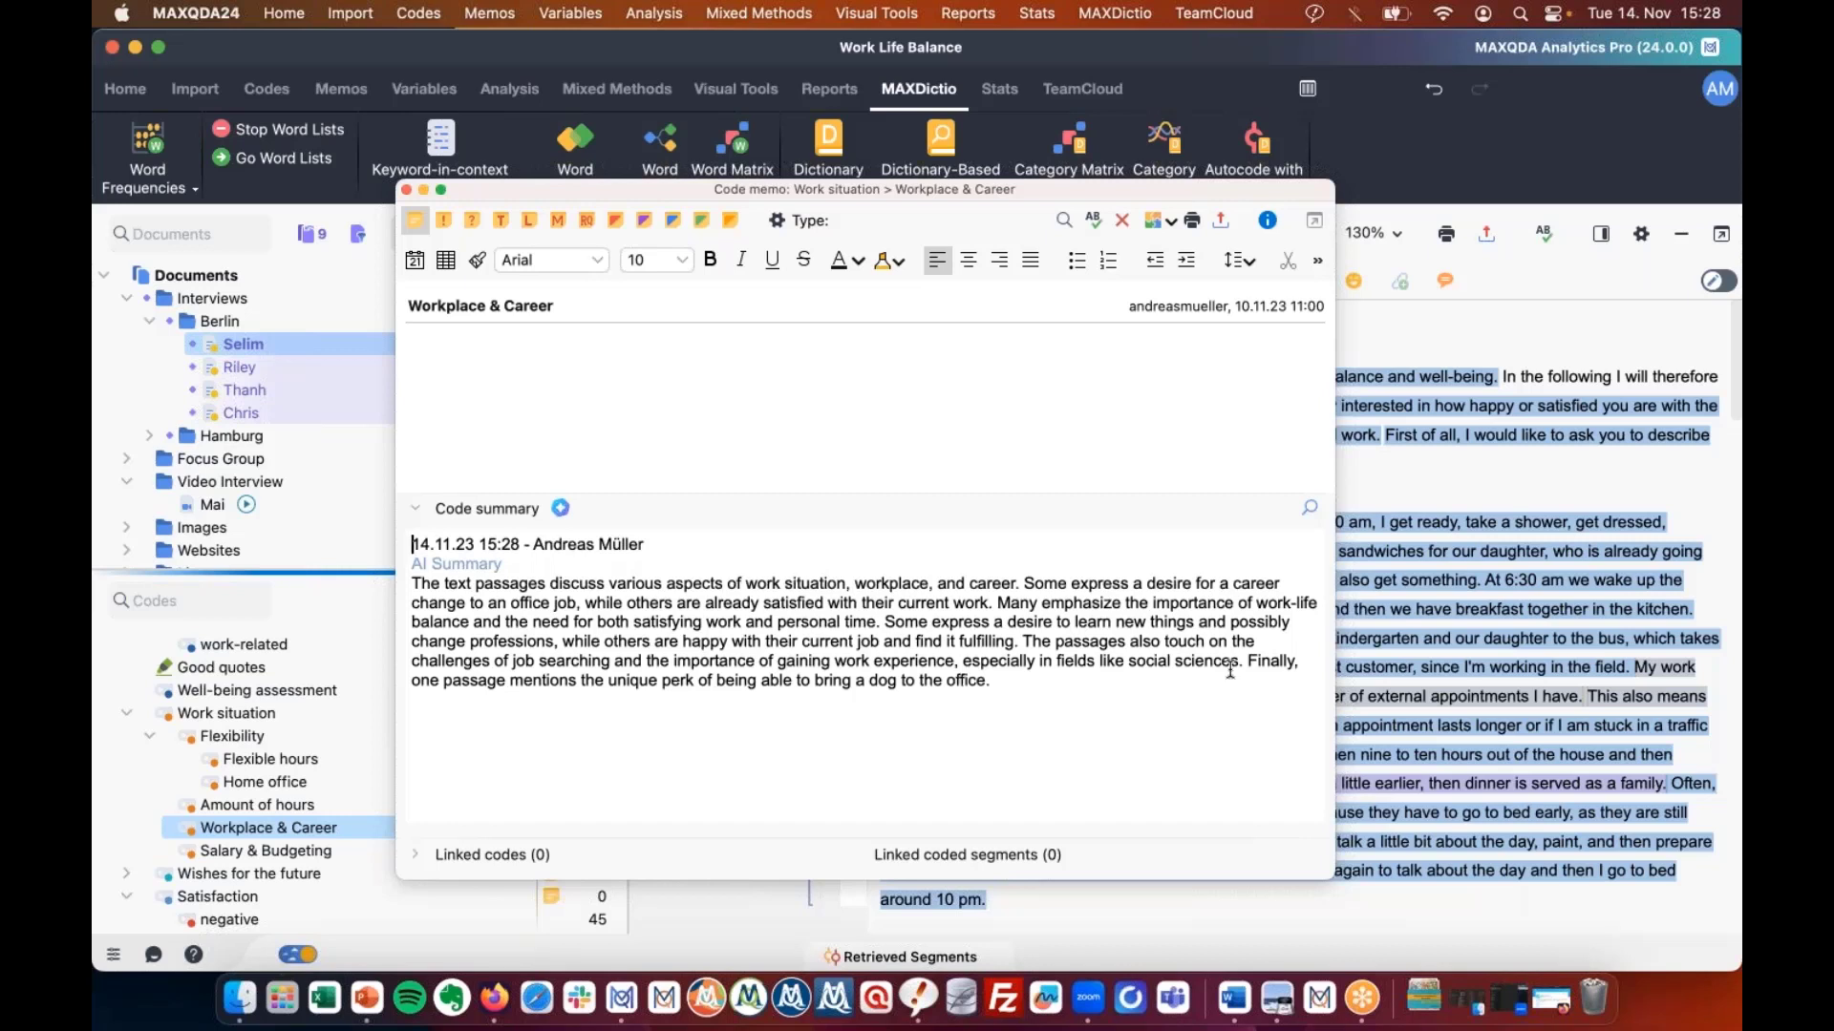
Bring the main project window back to front, showing Selim's interview.
left_click(1431, 727)
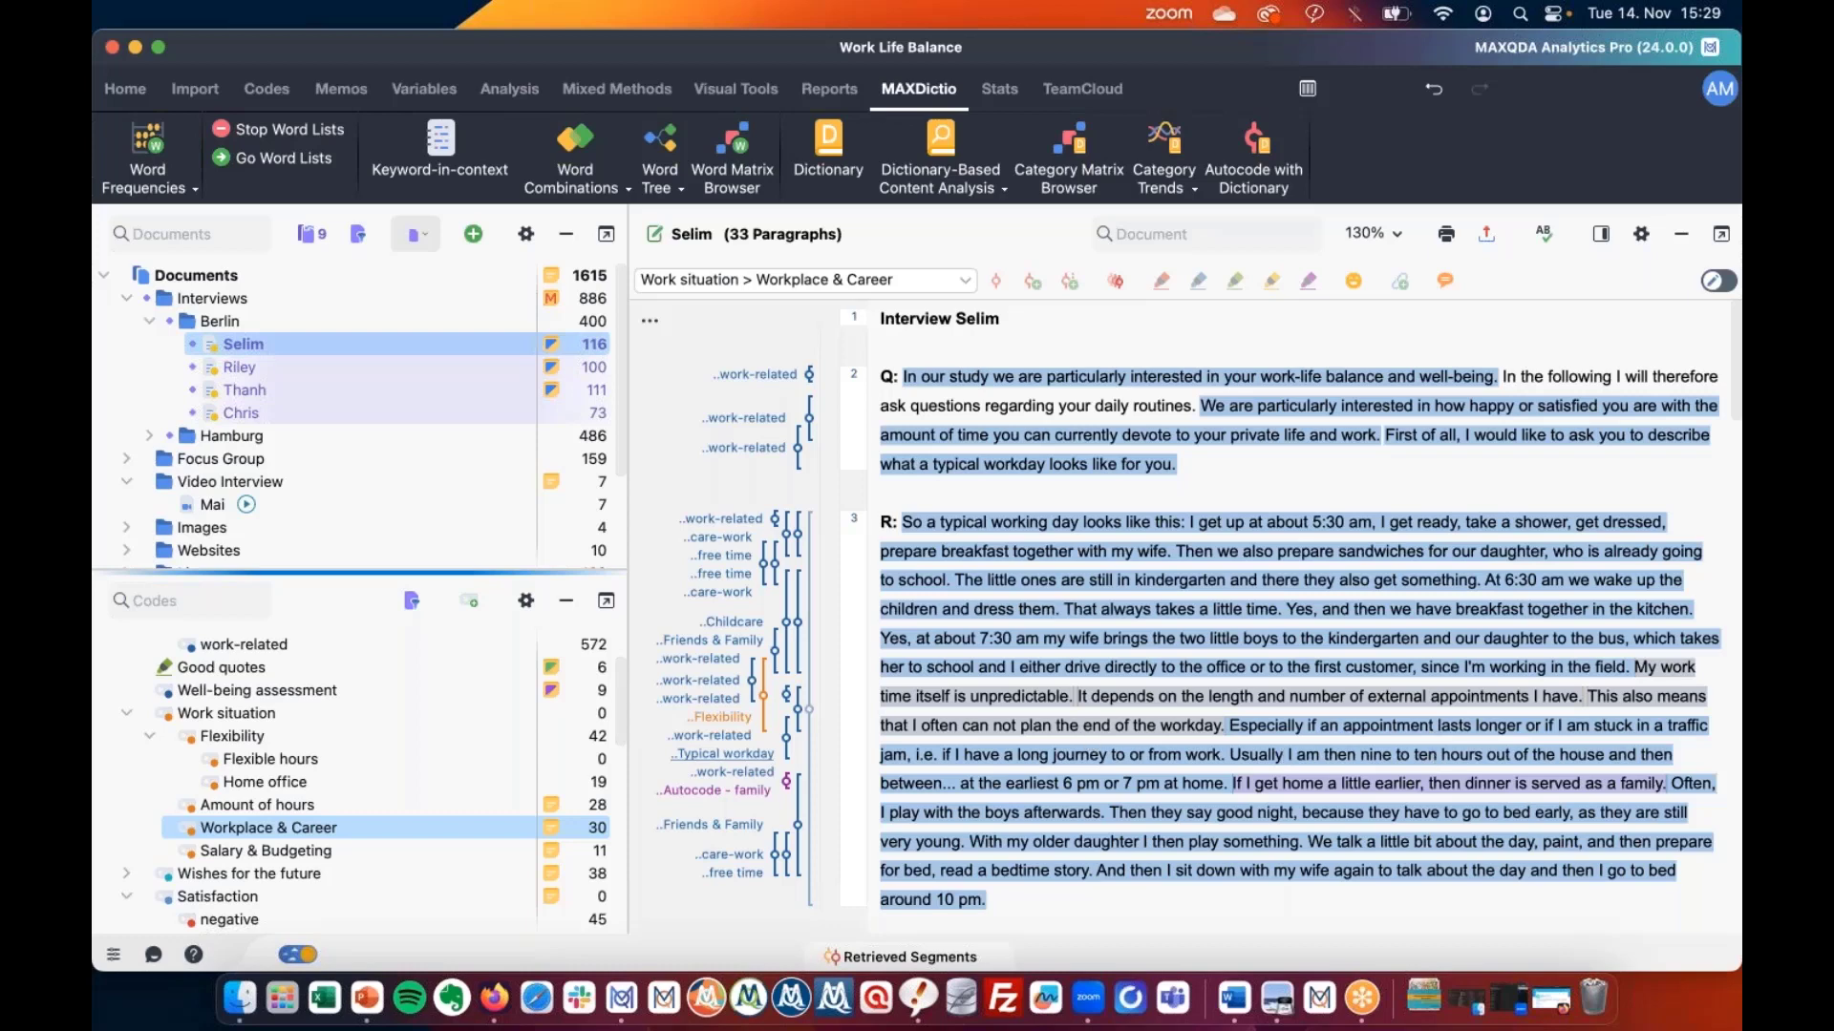
Reopen the Workplace & Career memo to show its AI summary, then advance to the 'AI Assist' slide.
double_click(551, 828)
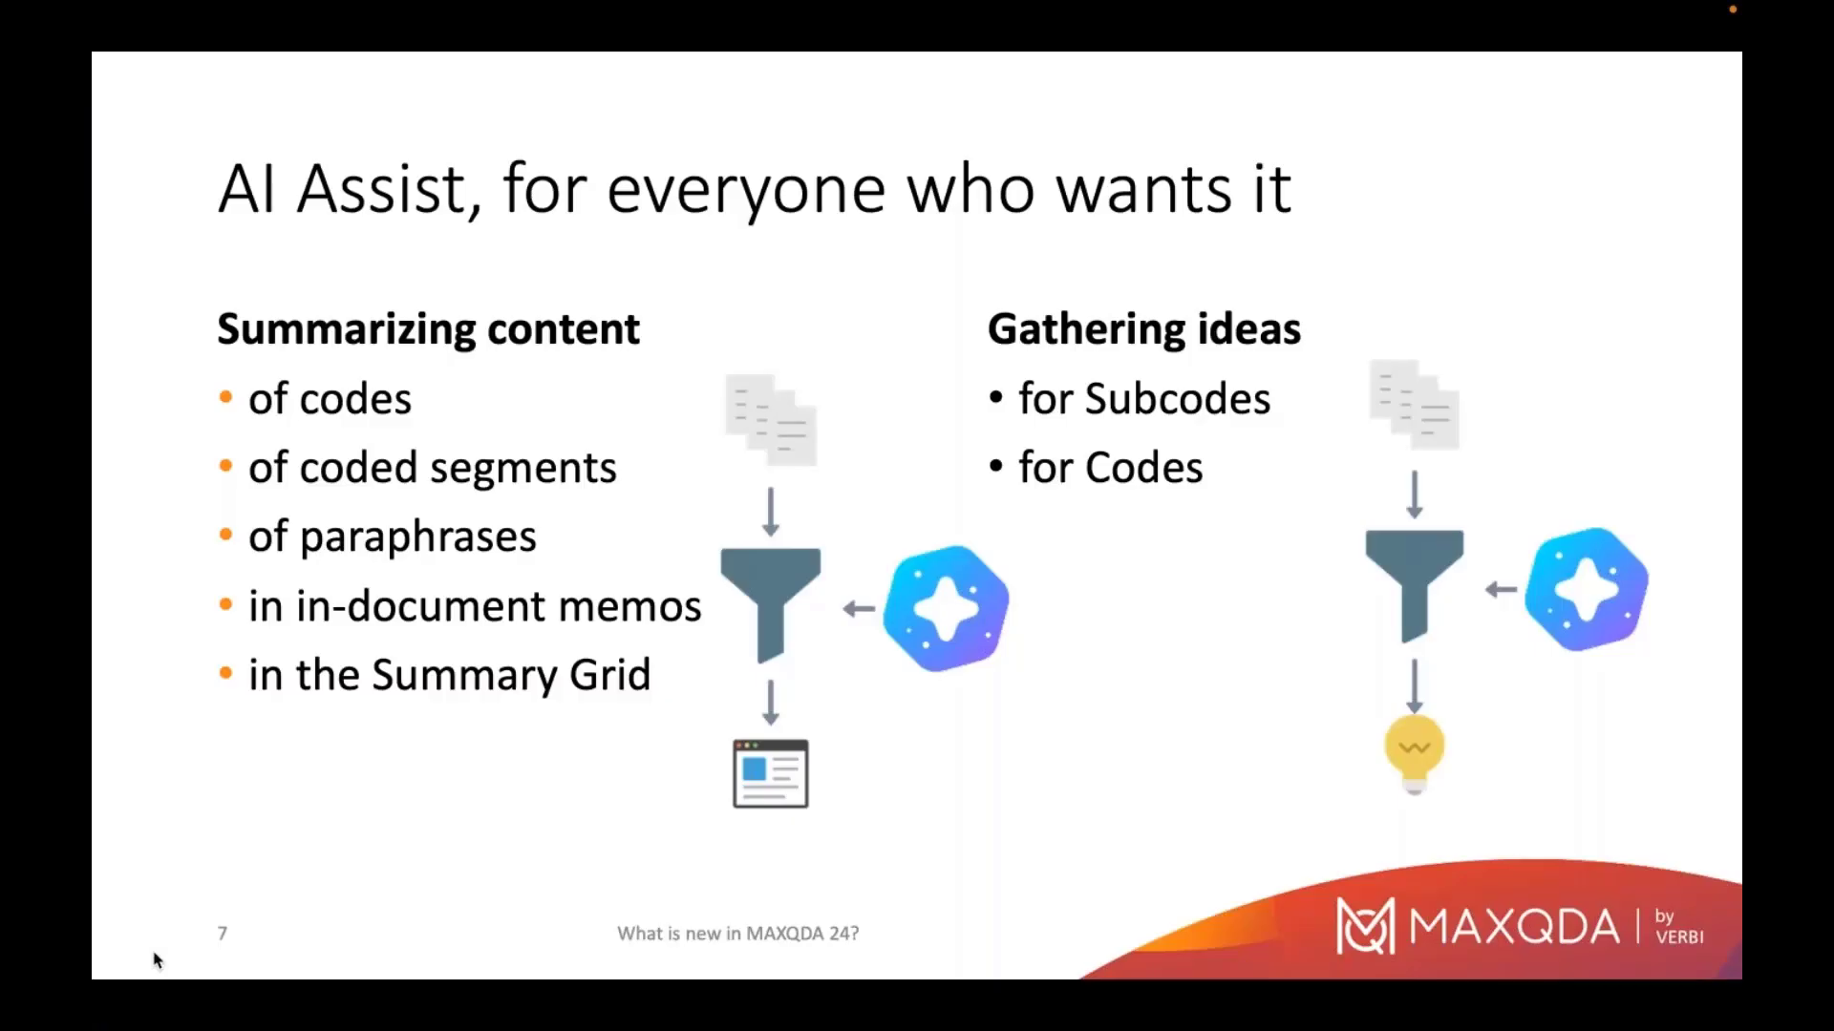
key("Right")
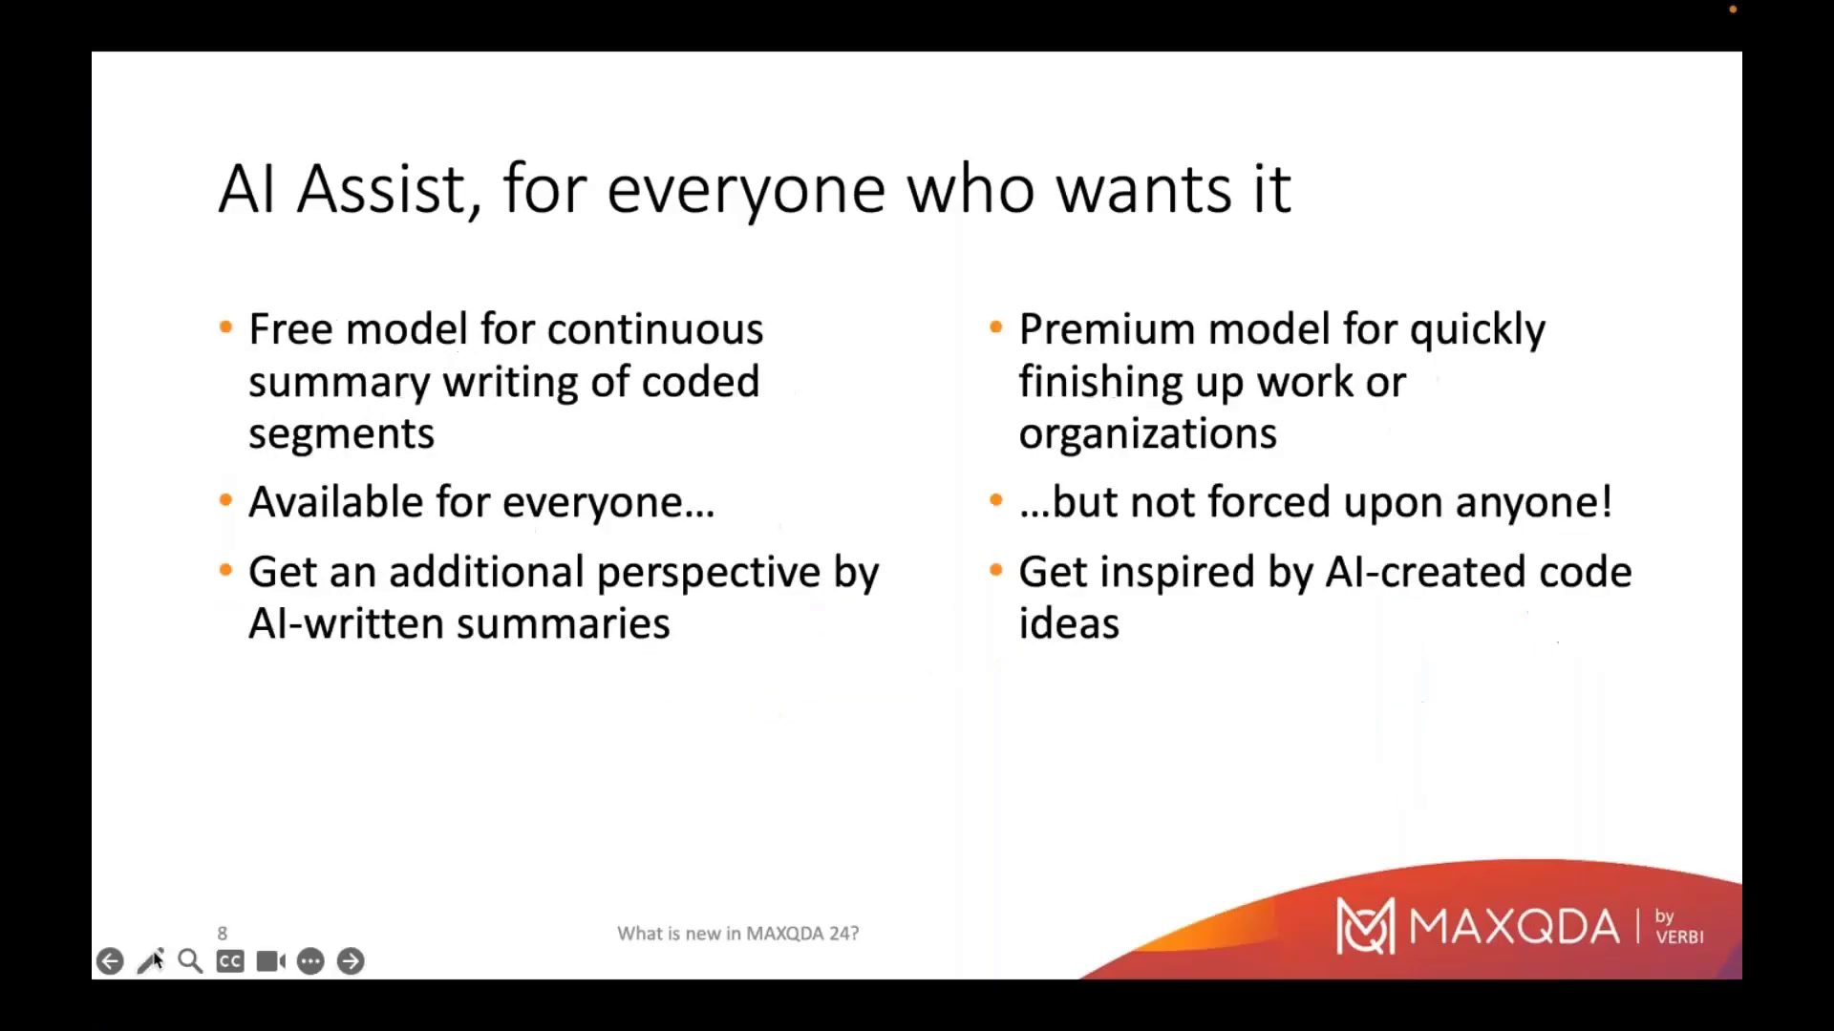
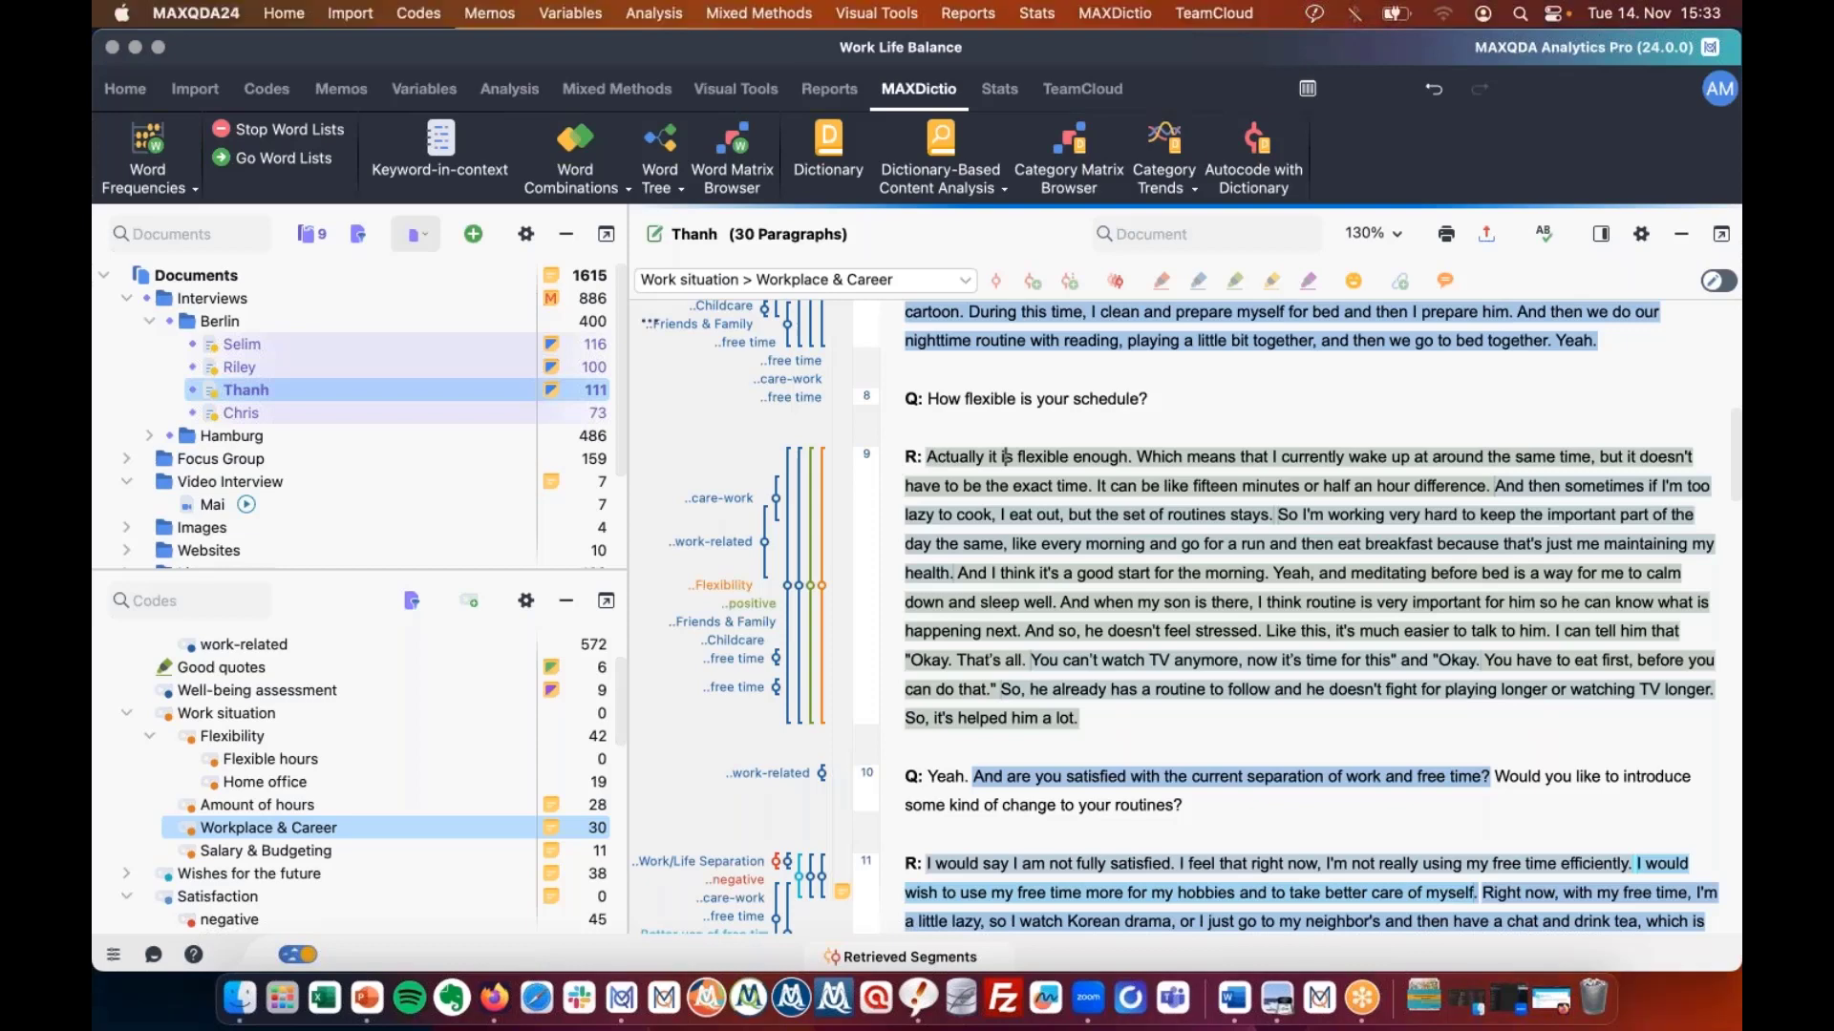
Run AI Assist's Suggest New Codes on the marked schedule-flexibility answer, accepting English as the suggestion language.
right_click(1006, 458)
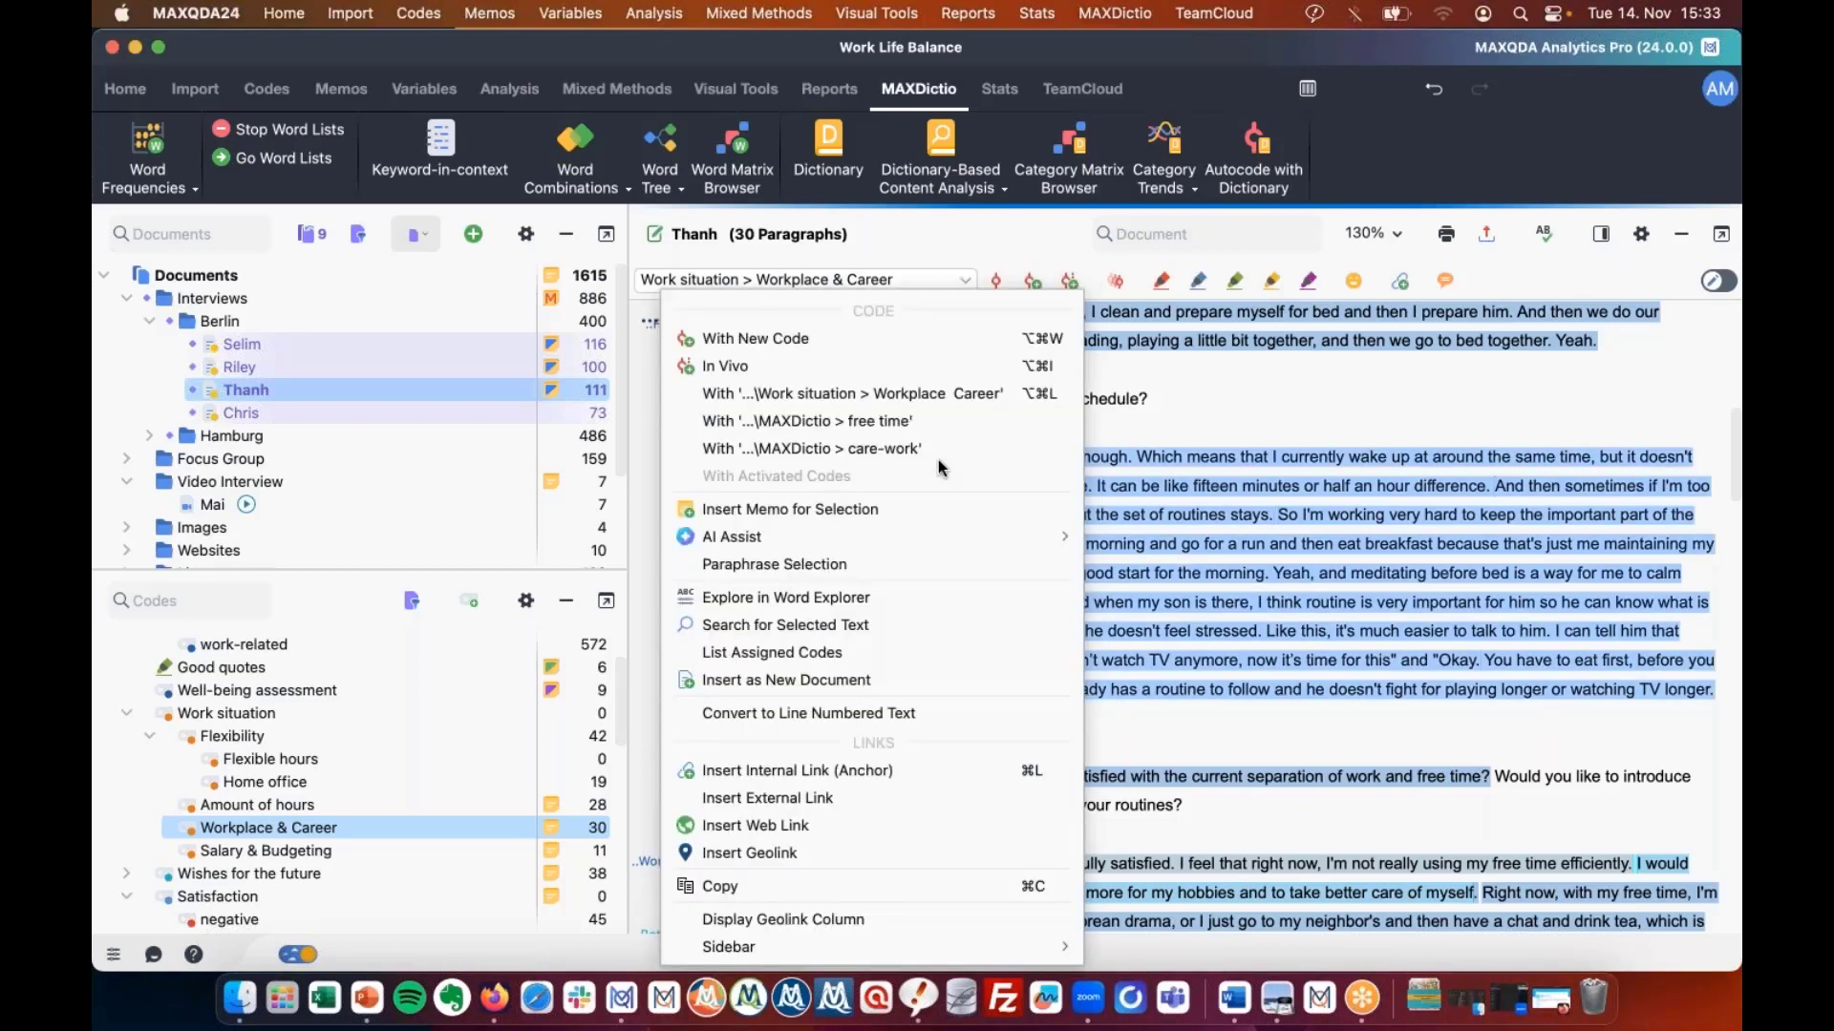
mouse_move(1061, 544)
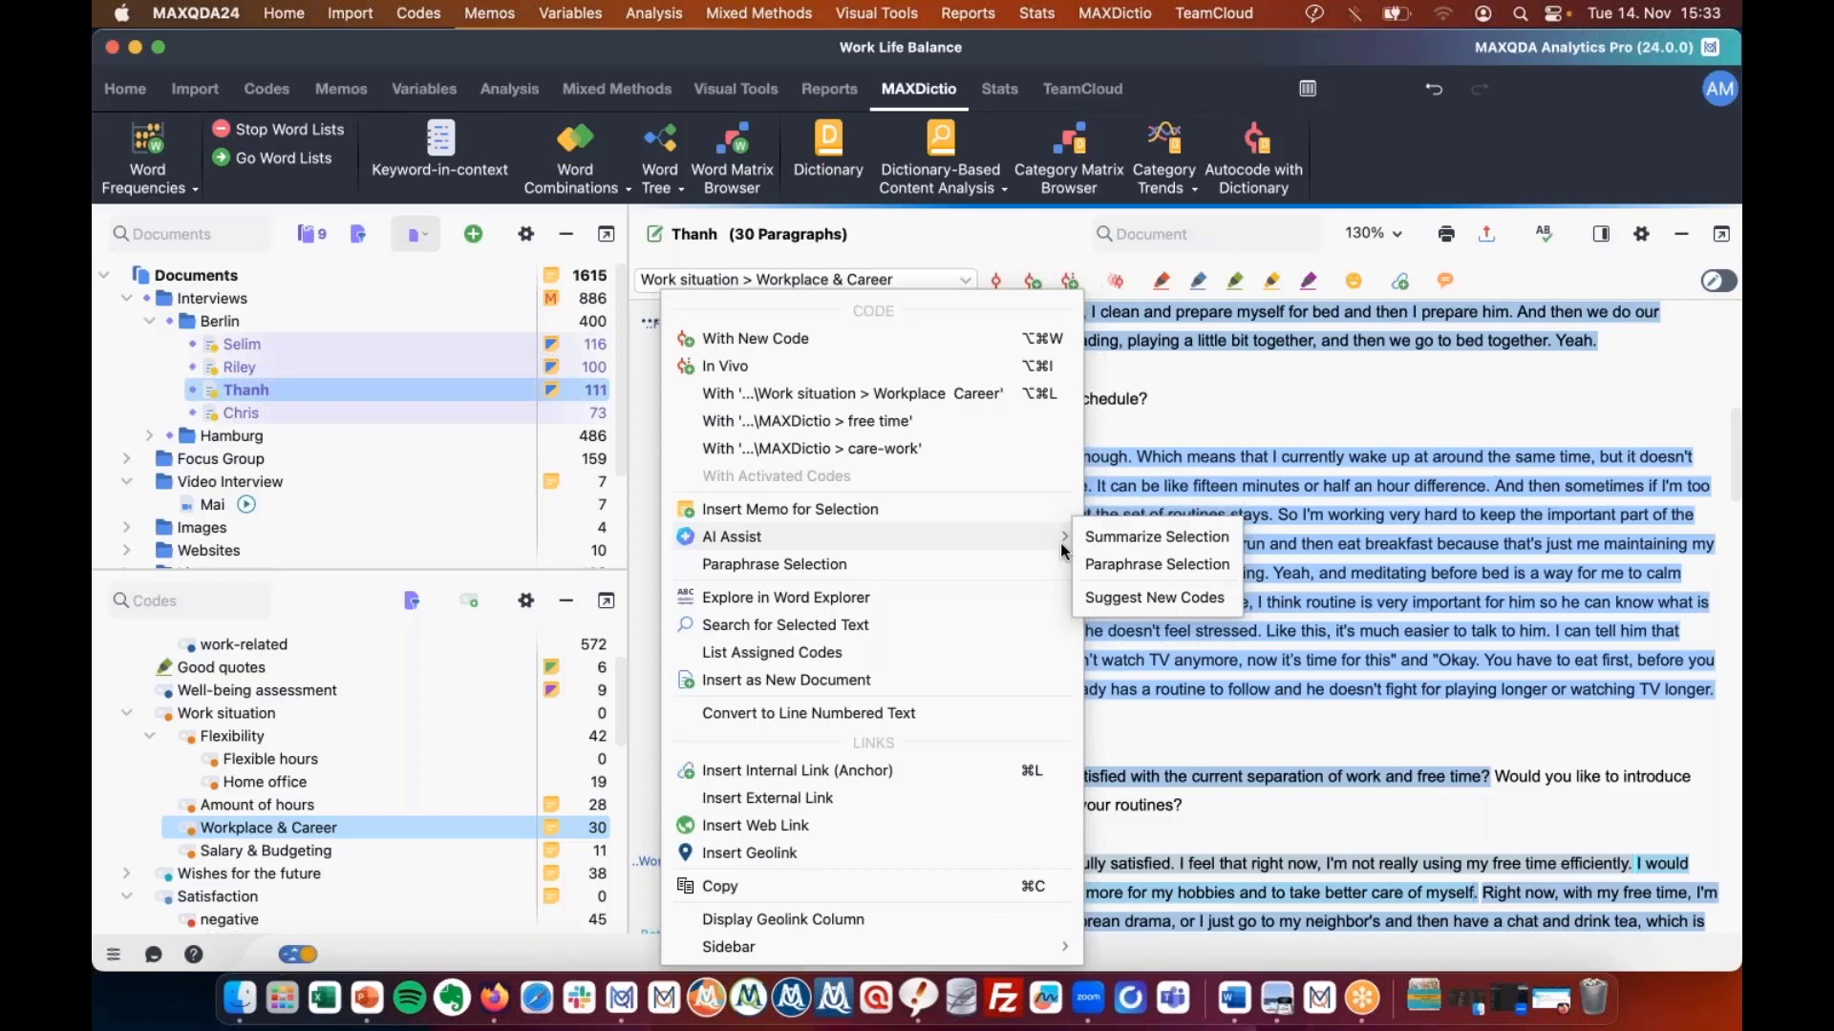
left_click(1184, 598)
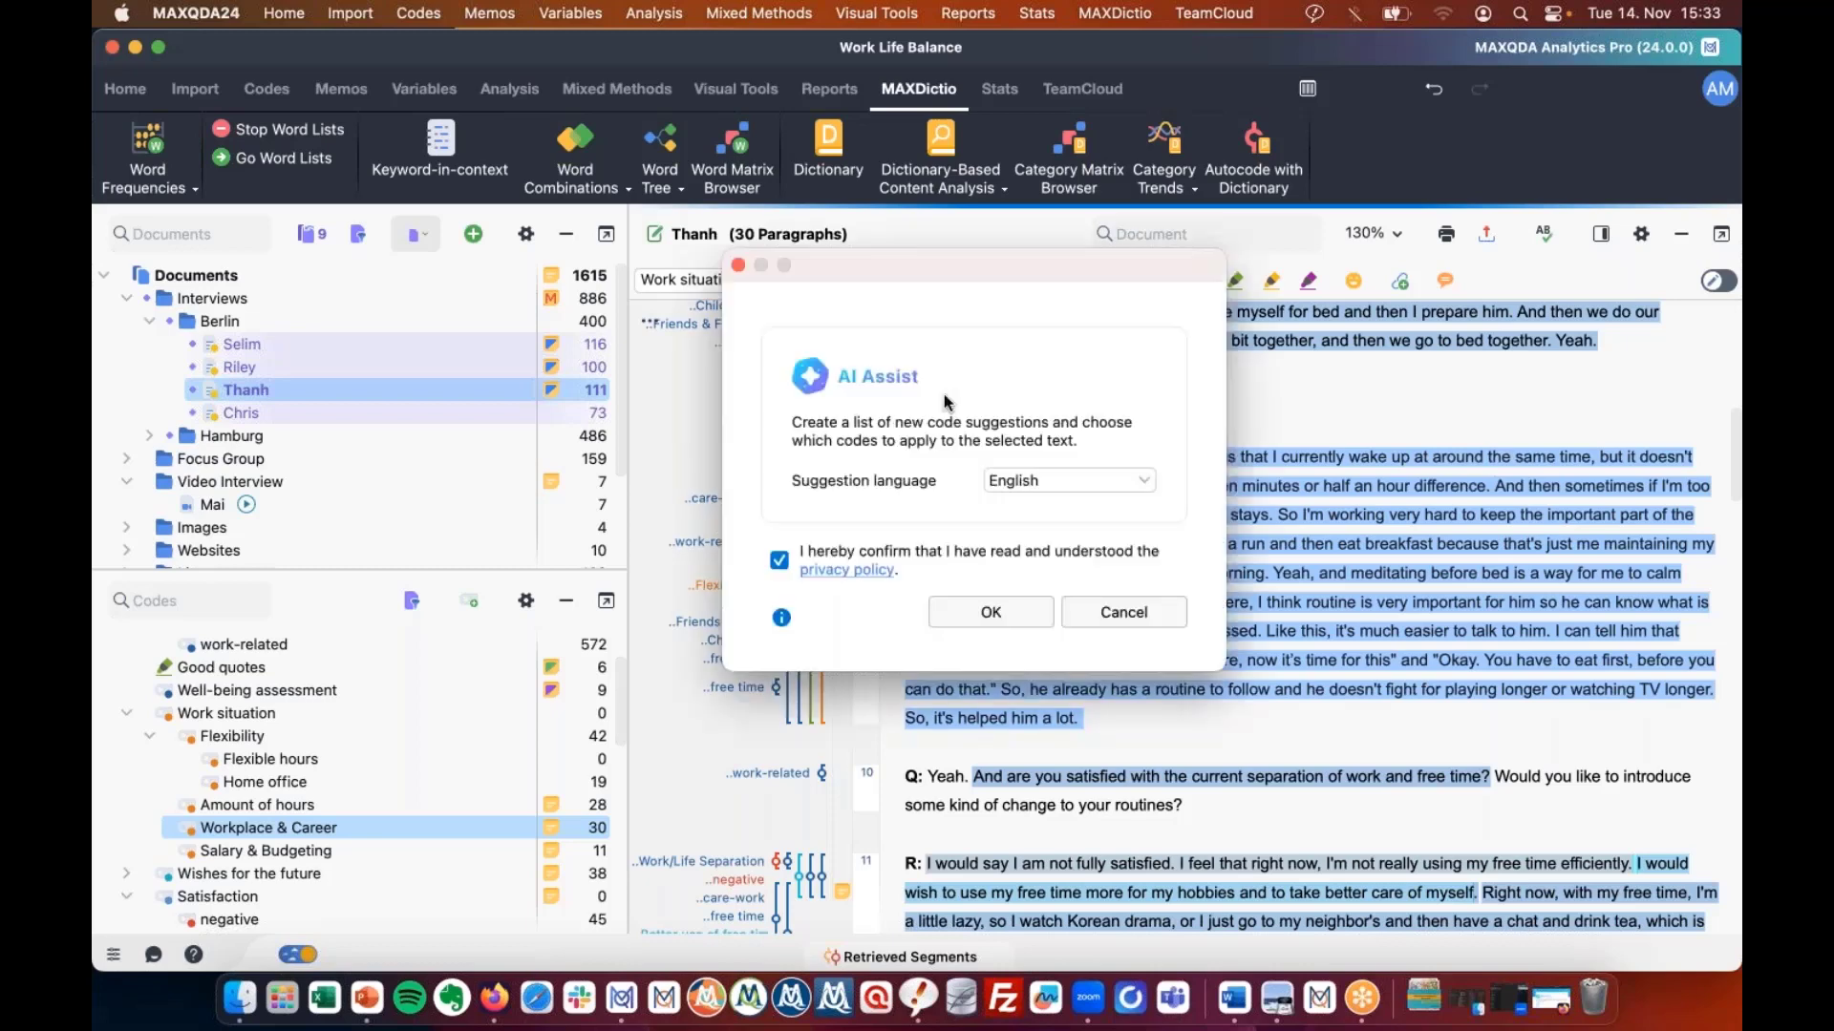
key("Return")
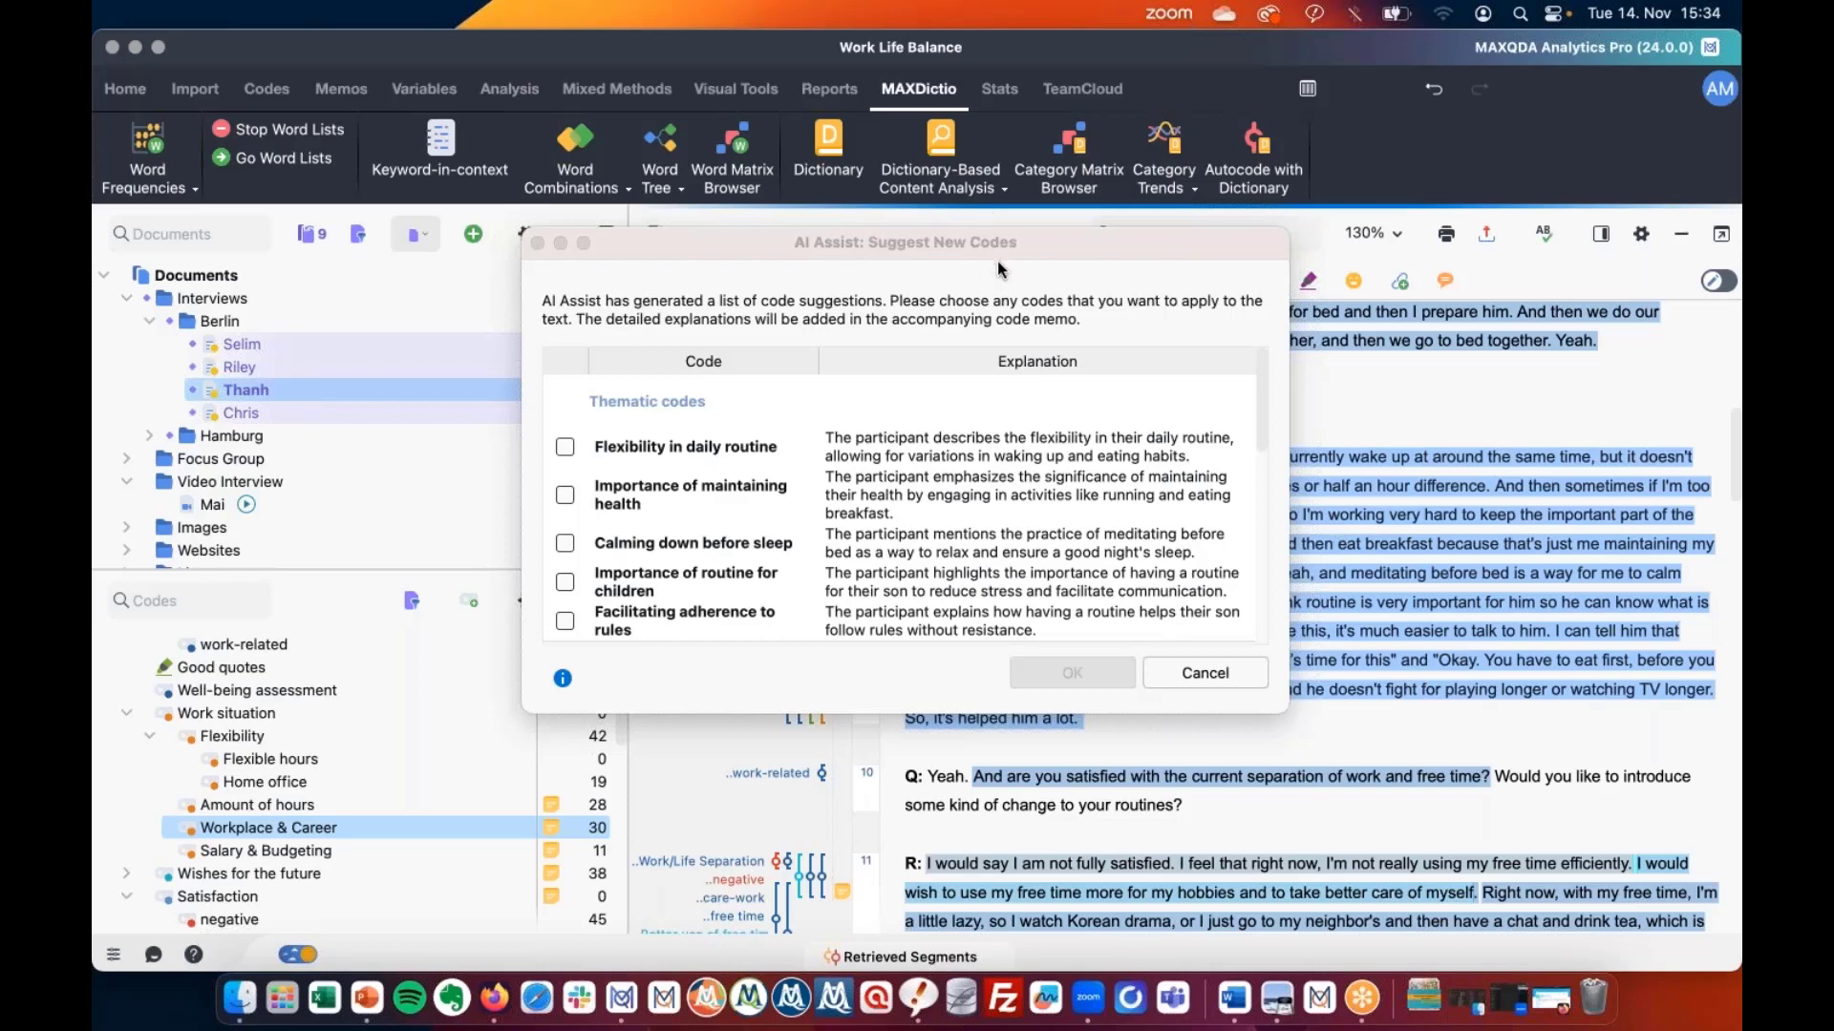
Move the Suggest New Codes window aside and enlarge it to review all suggested codes.
left_click(1030, 146)
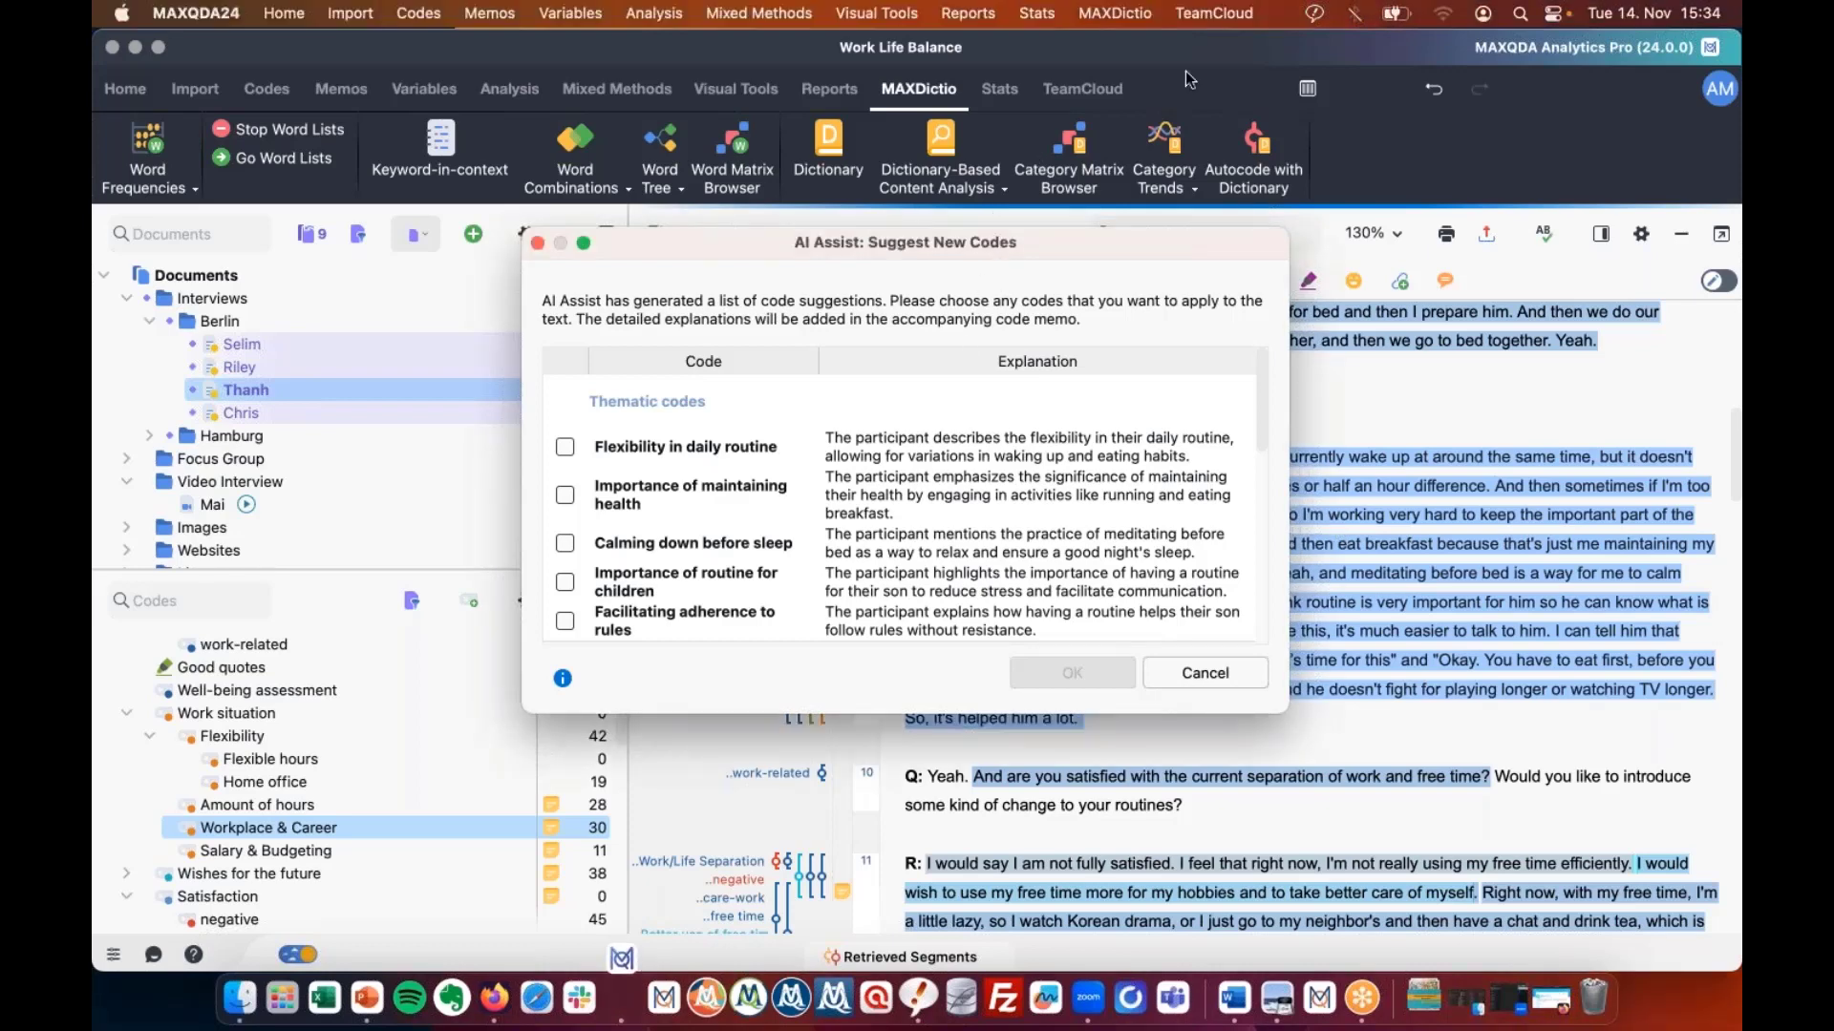
left_click_drag(1012, 246, 647, 48)
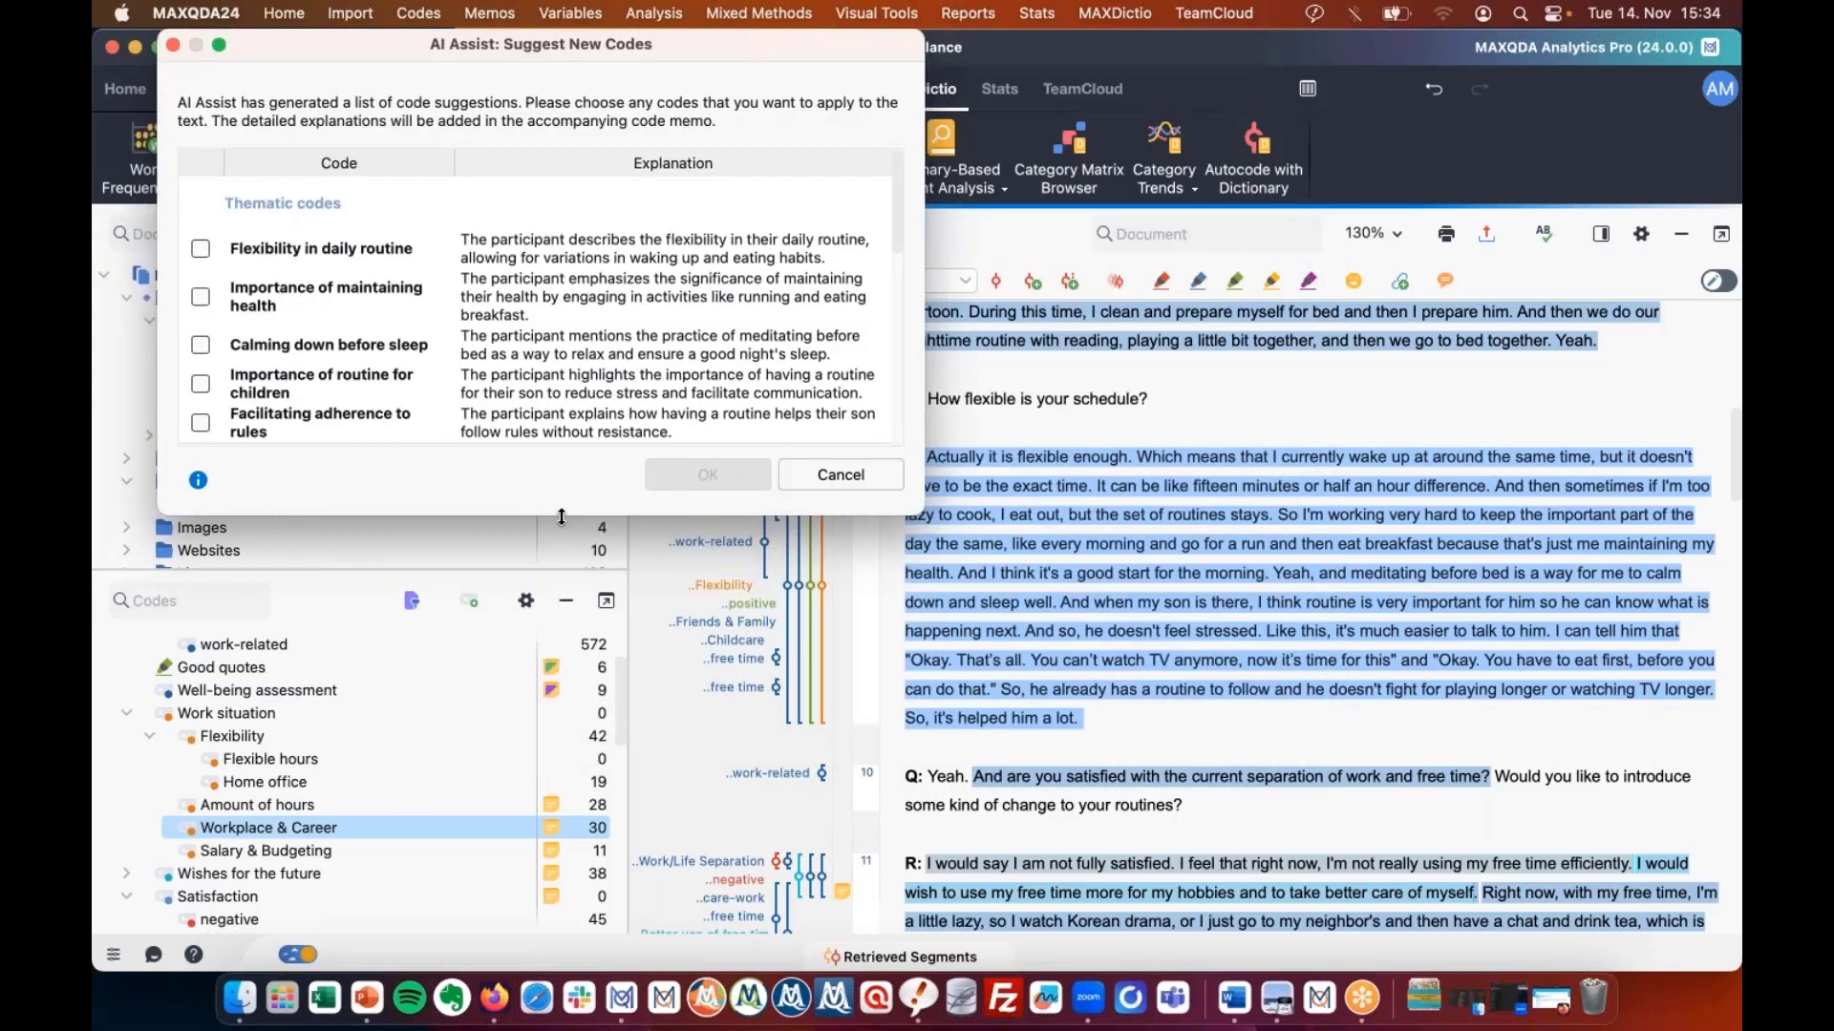
left_click_drag(562, 517, 561, 952)
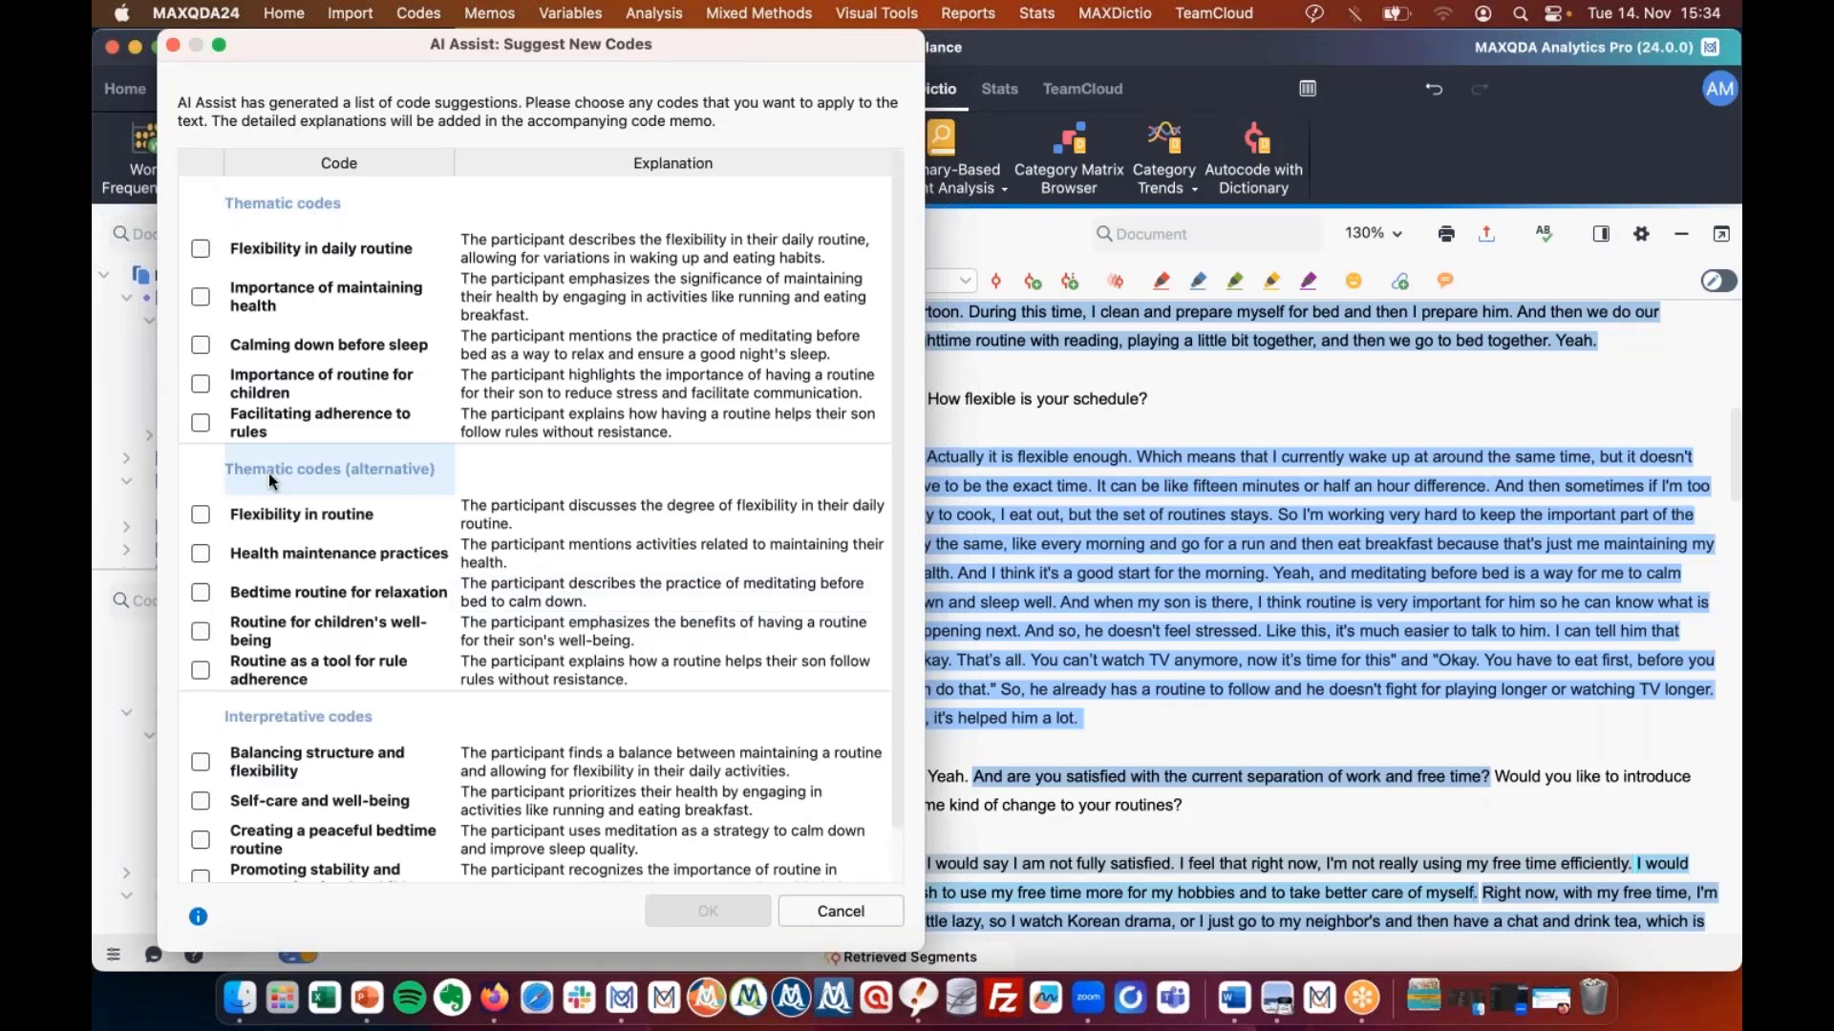
scroll(267, 473, "down", 1)
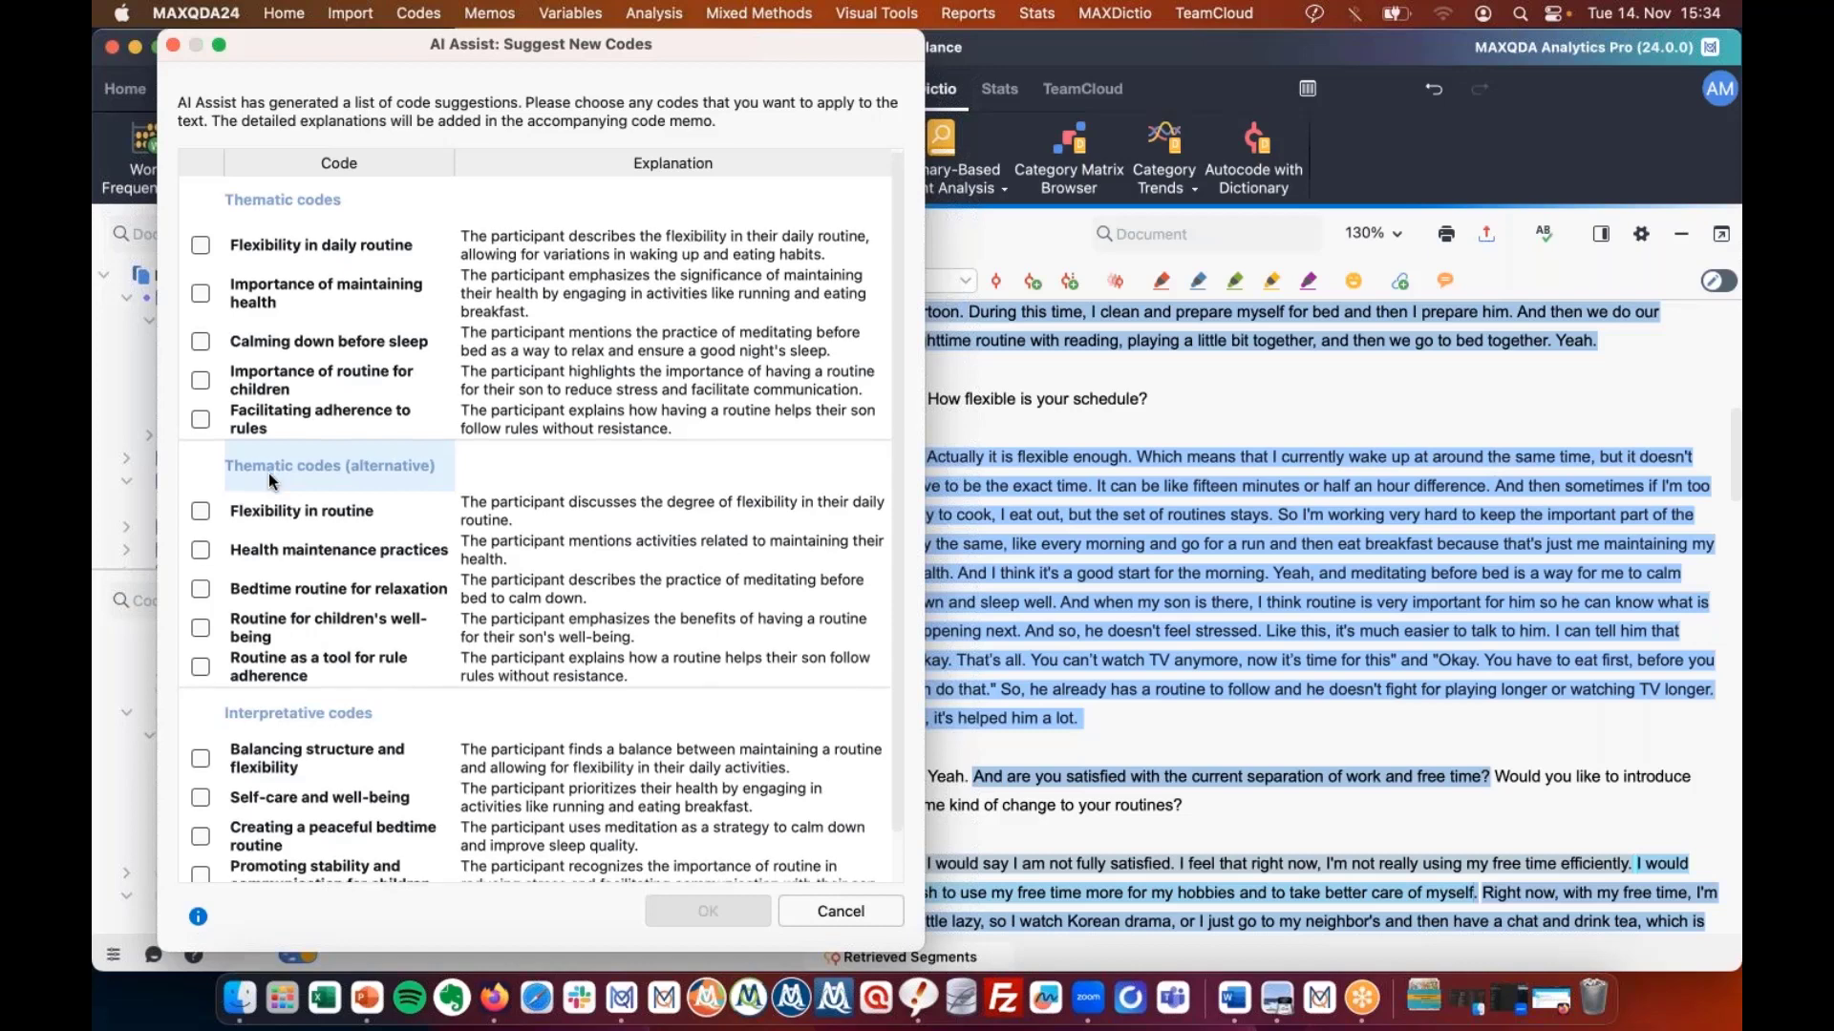
scroll(379, 747, "down", 3)
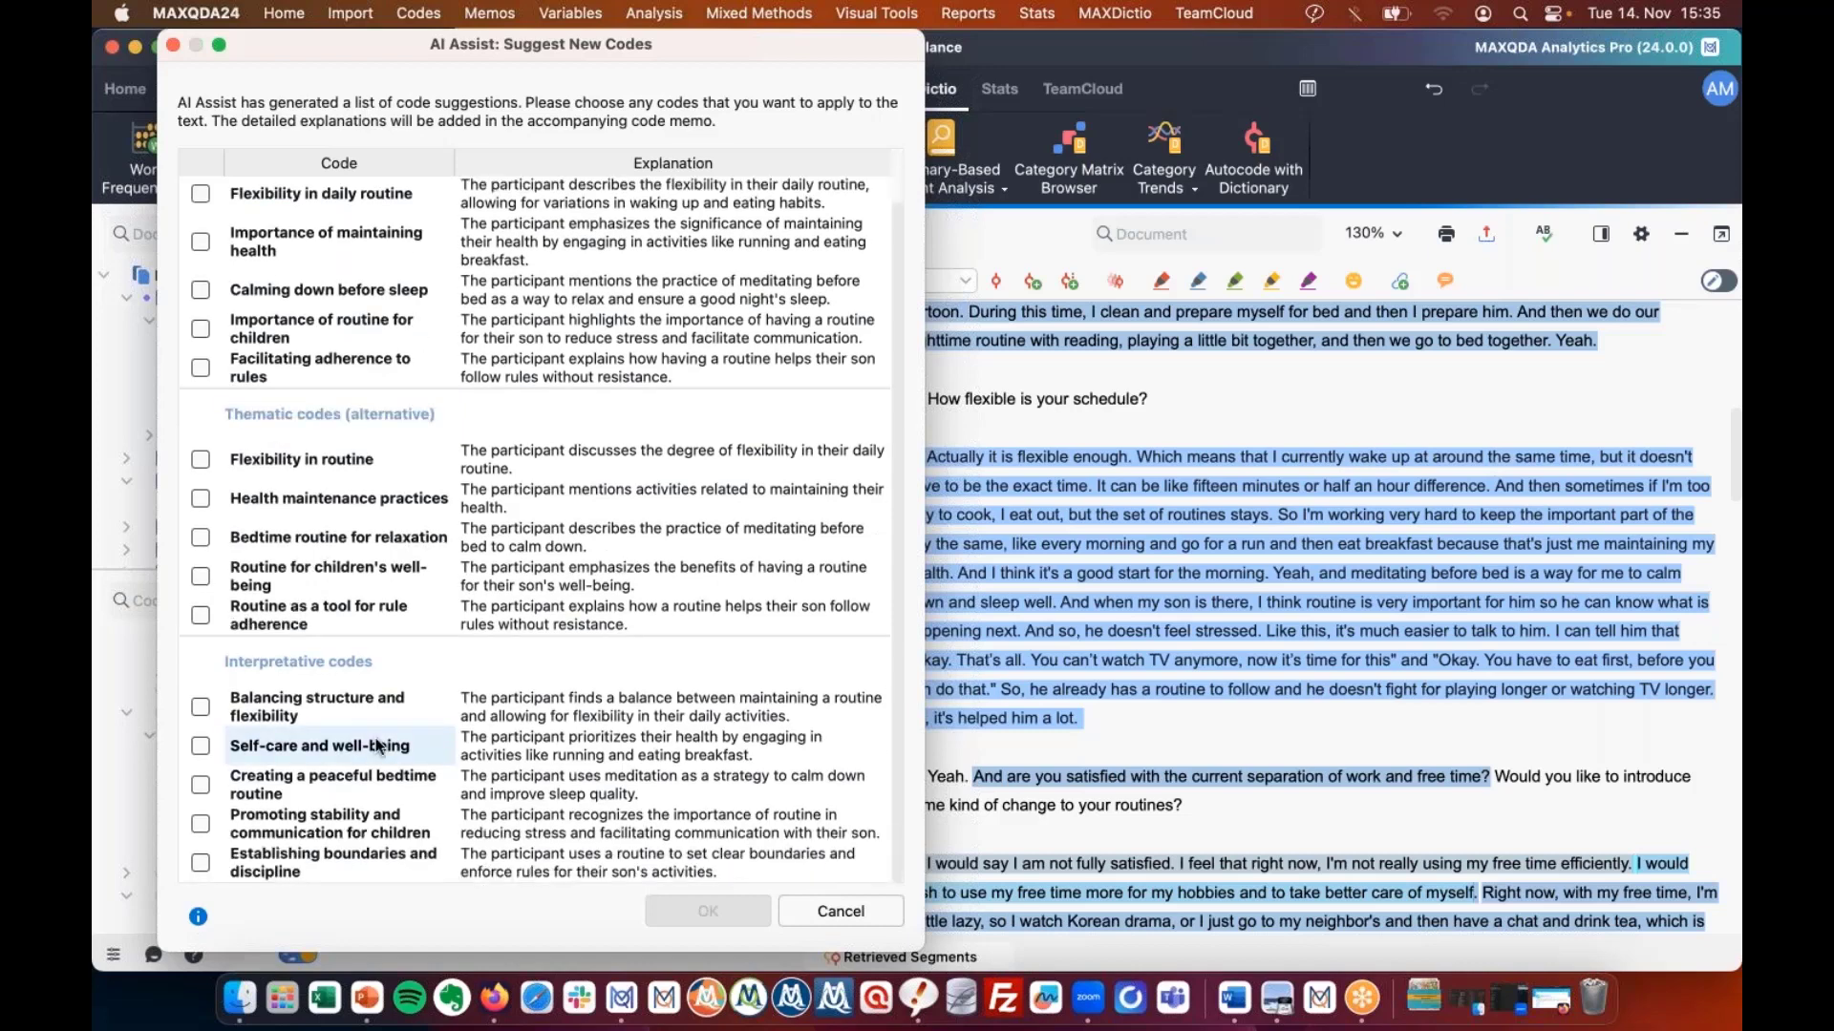
scroll(229, 249, "up", 3)
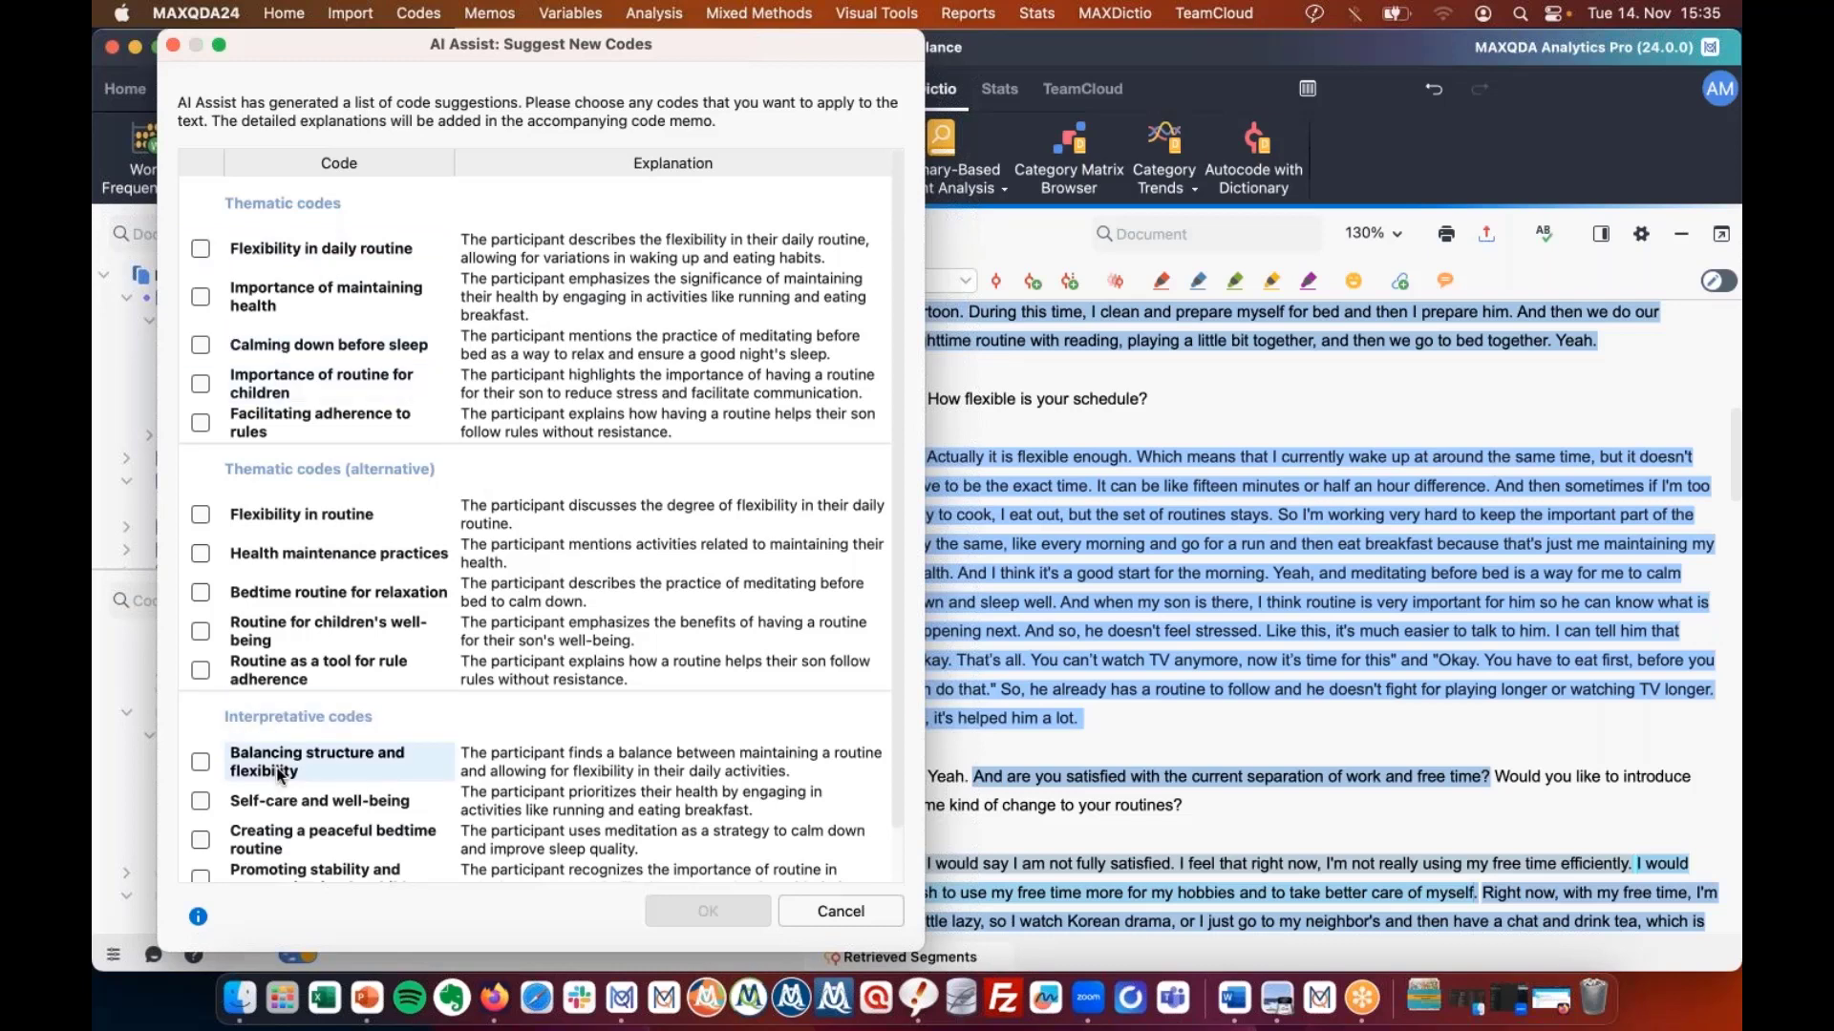
scroll(280, 775, "down", 2)
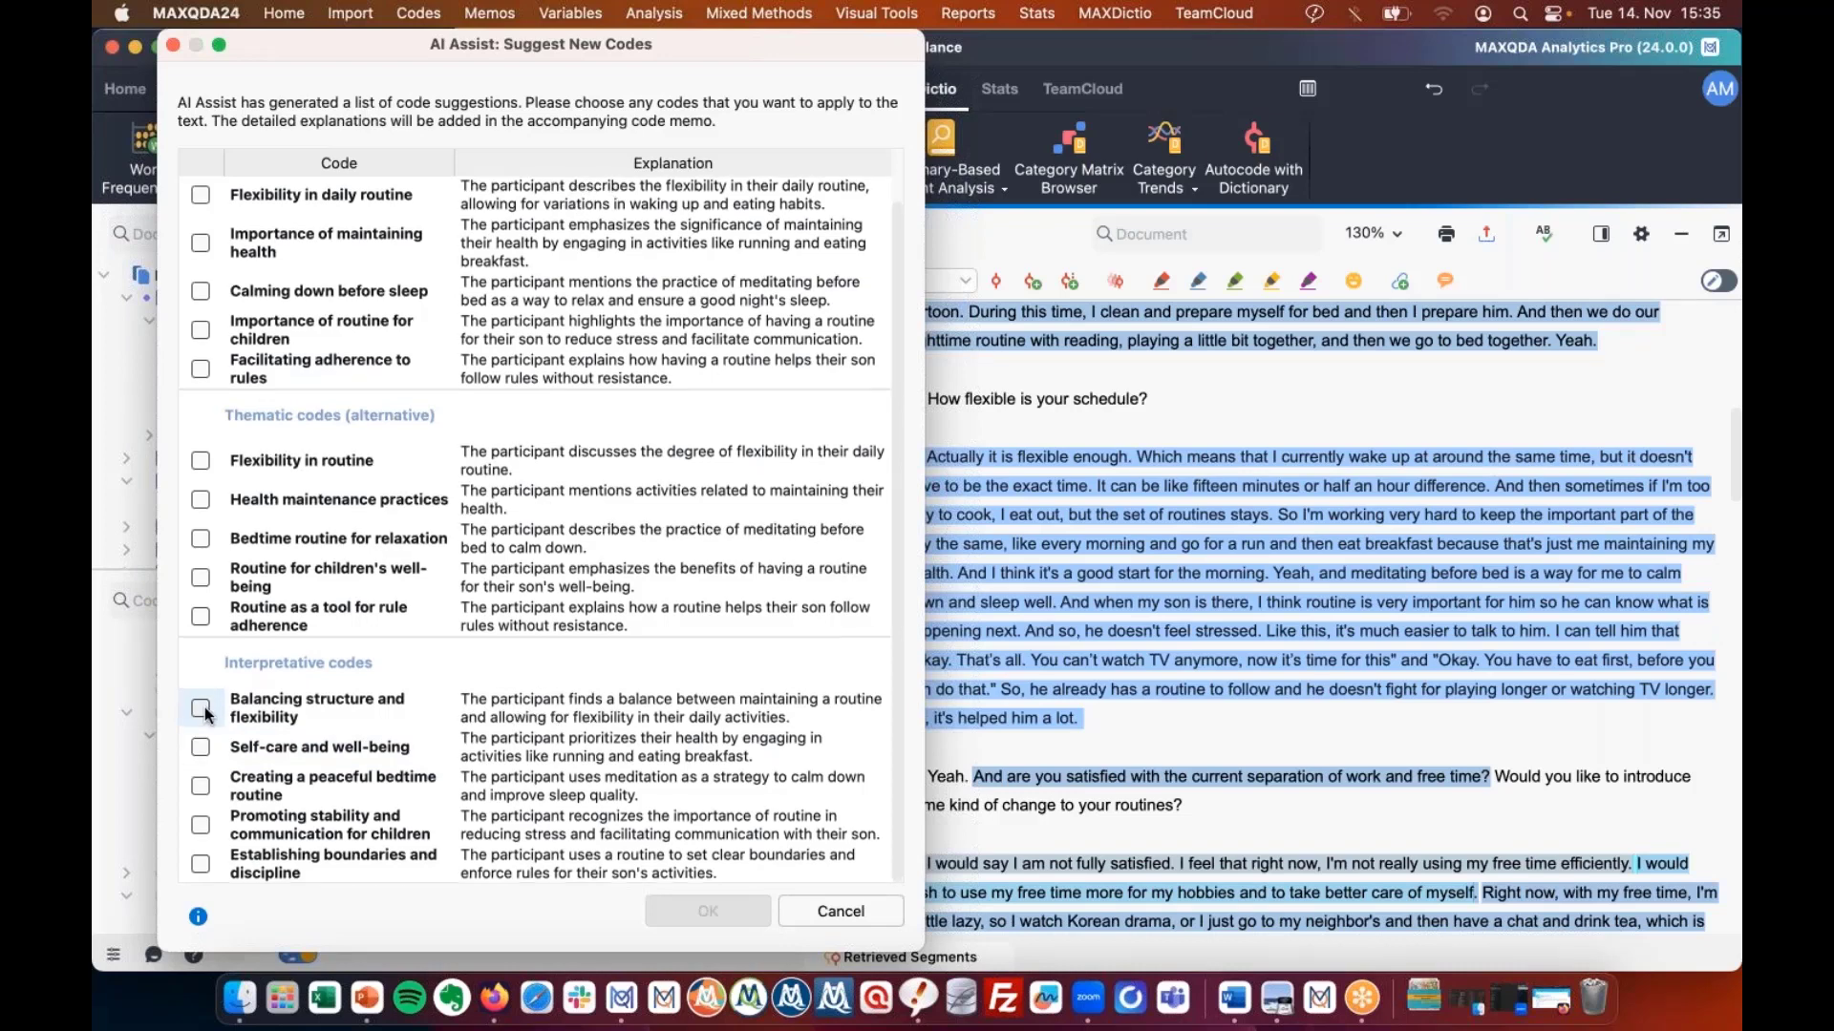
scroll(206, 712, "up", 2)
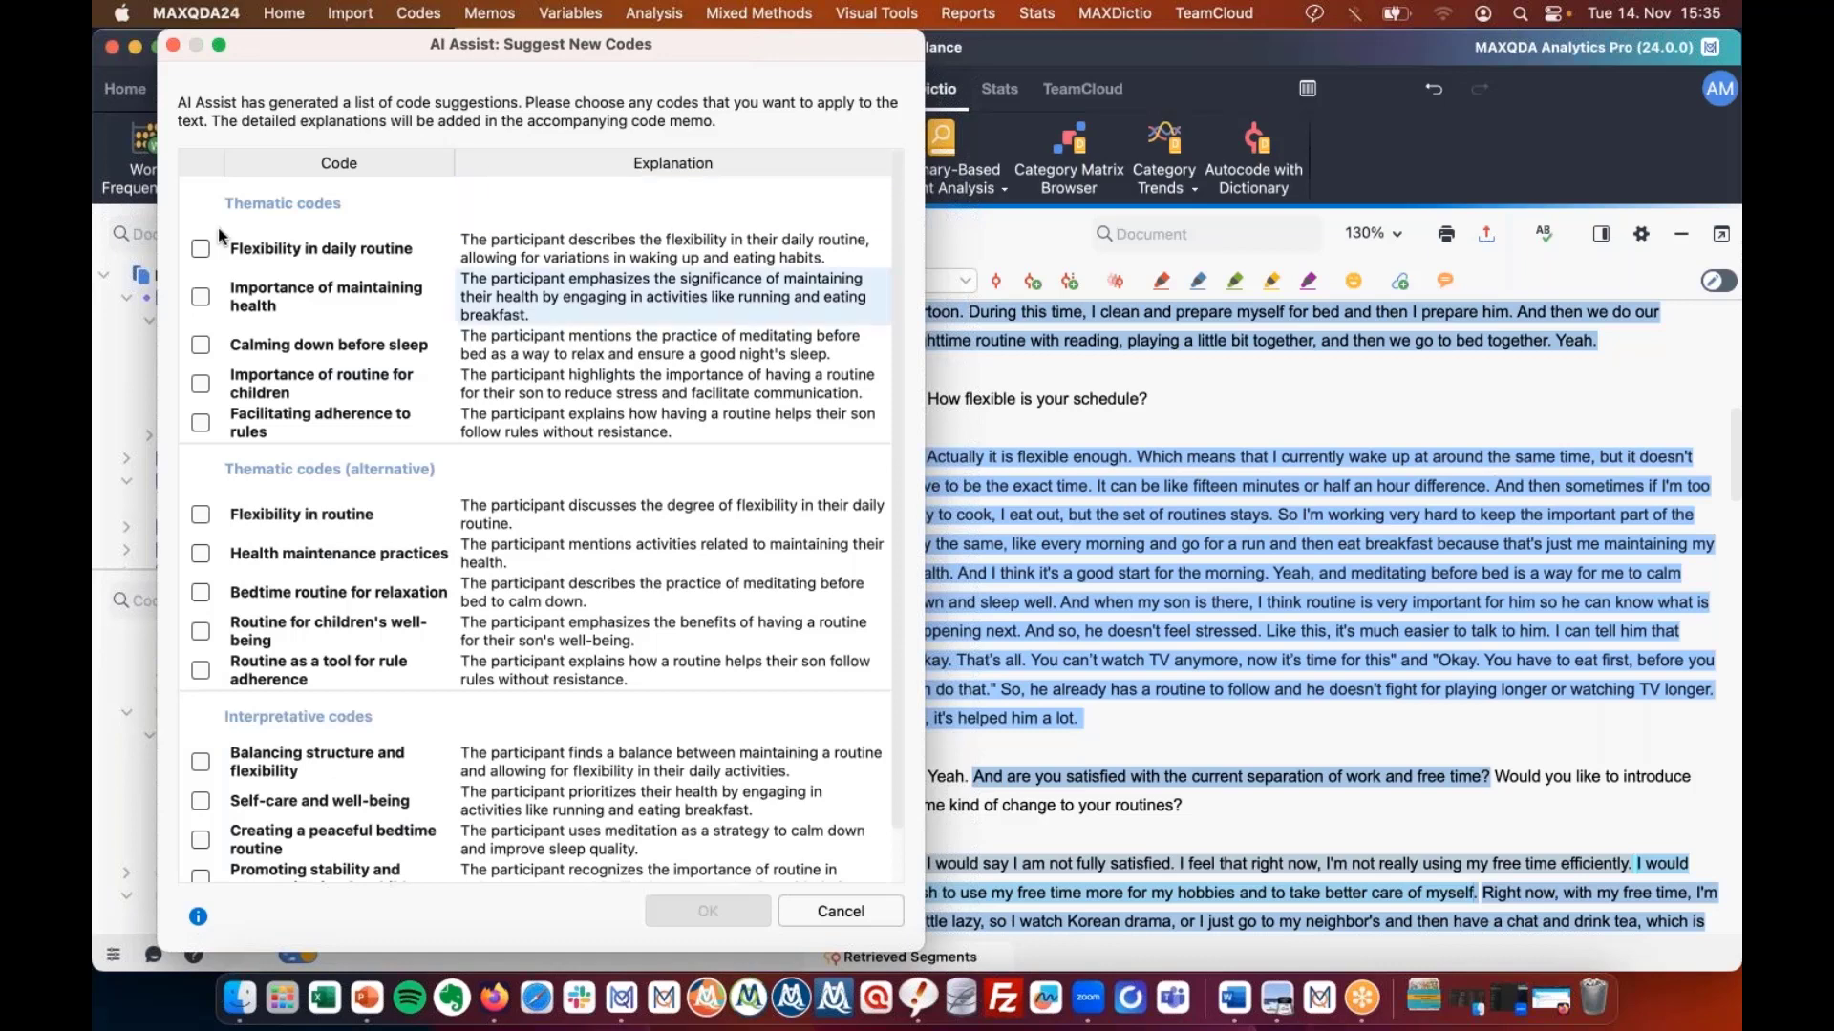
Apply the Flexibility in daily routine, Flexibility in routine and Routine for children's well-being codes to the answer.
left_click(200, 248)
left_click(201, 515)
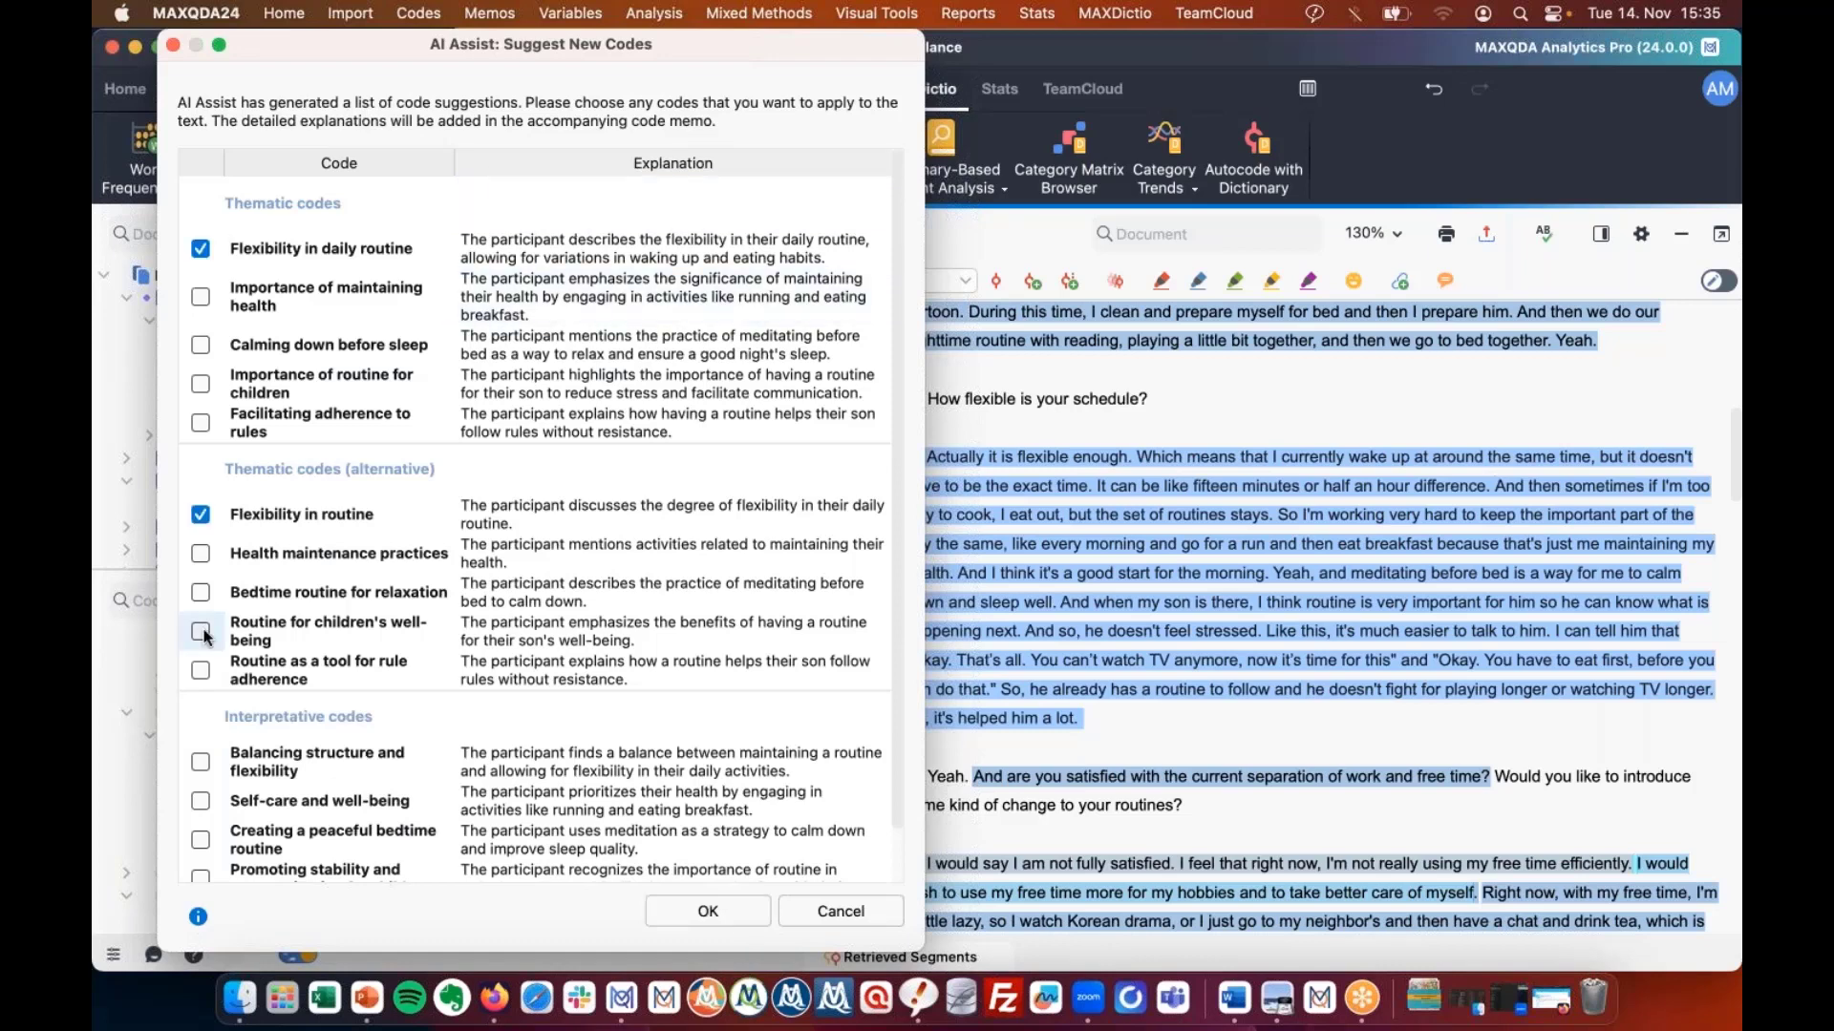
left_click(201, 632)
left_click(709, 915)
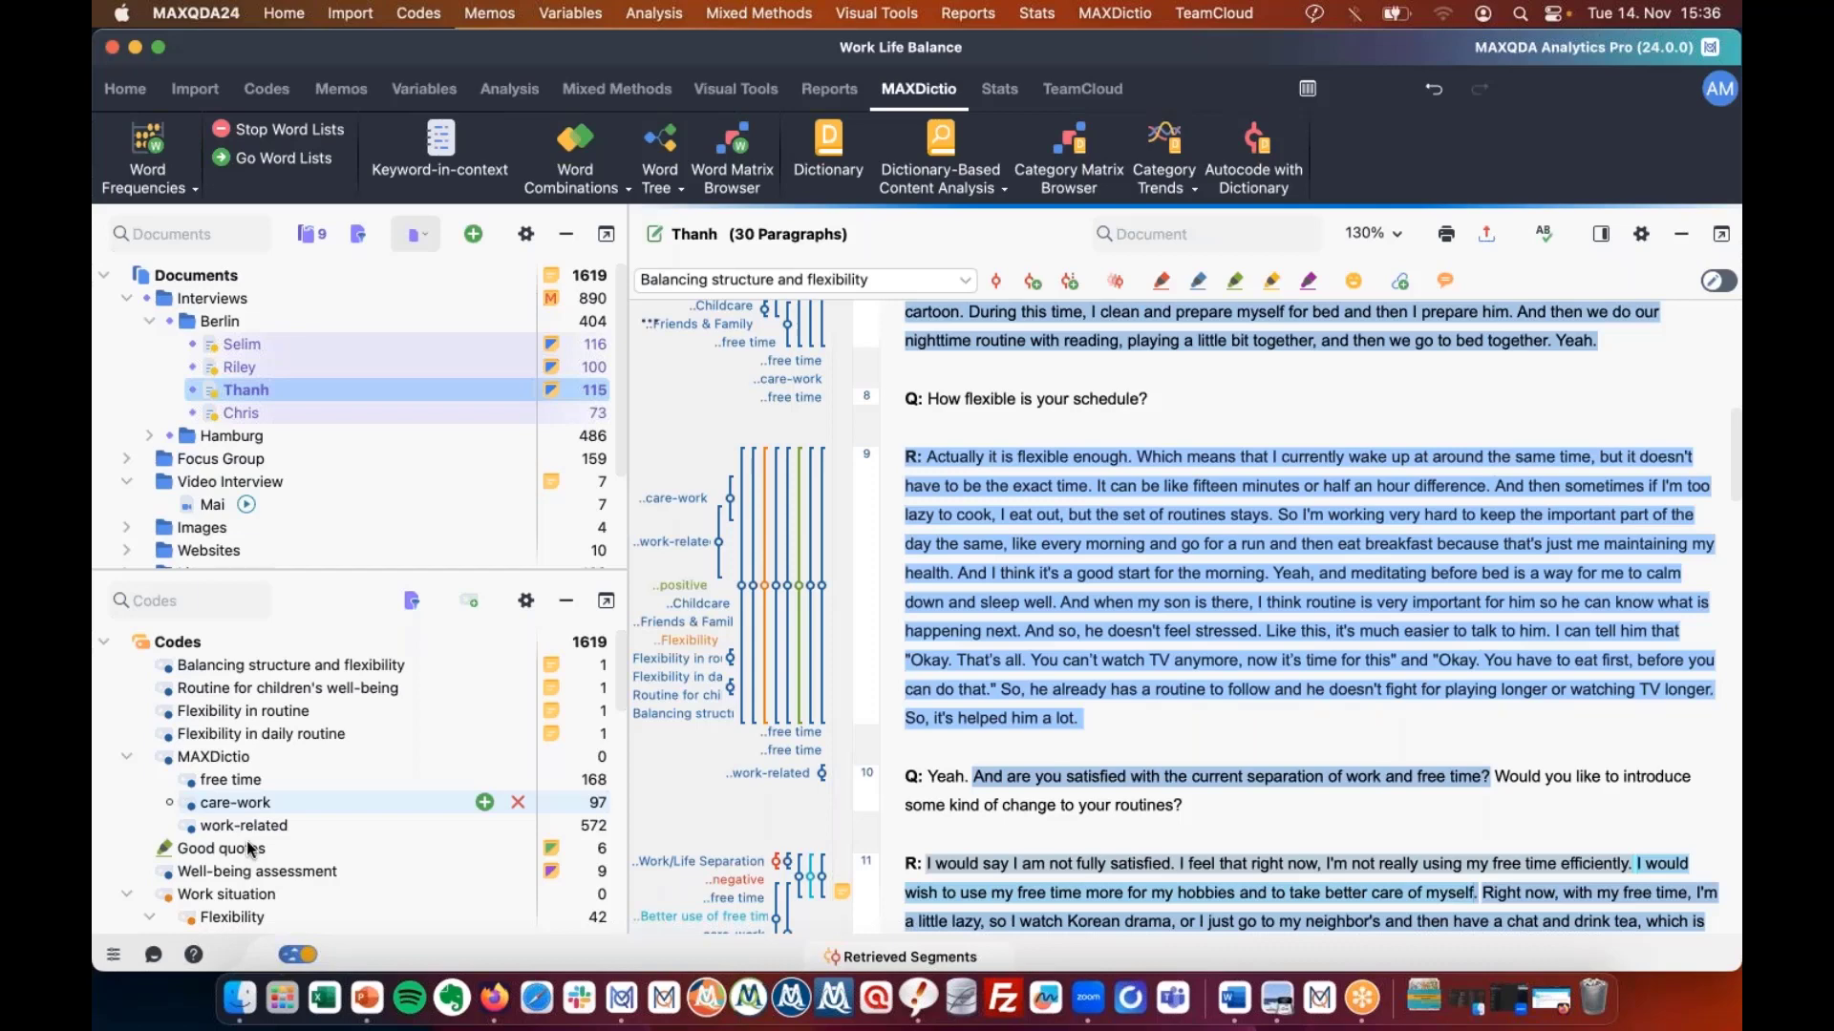
Show the new codes, including Balancing structure and flexibility, at the top of the Code System, then return to the slideshow.
mouse_move(249, 849)
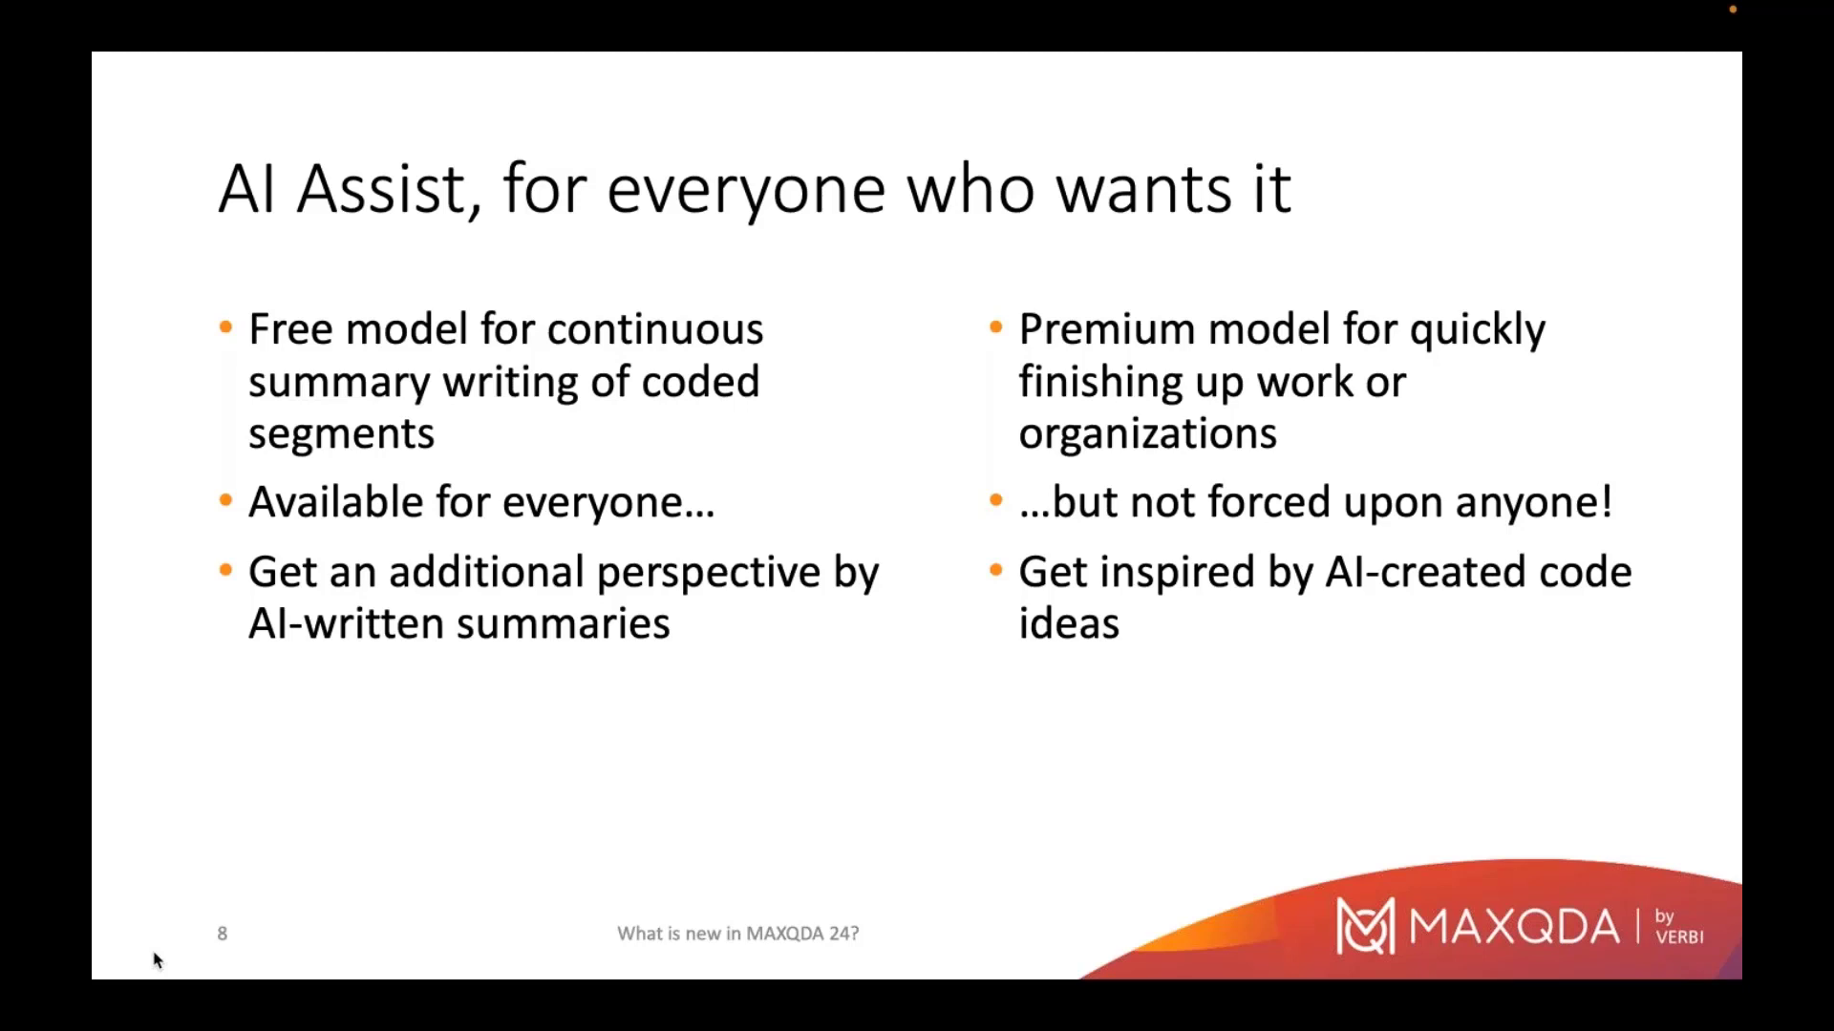
Advance to slide 9, 'Automatic transcription: tailored to MAXQDA'.
key("Right")
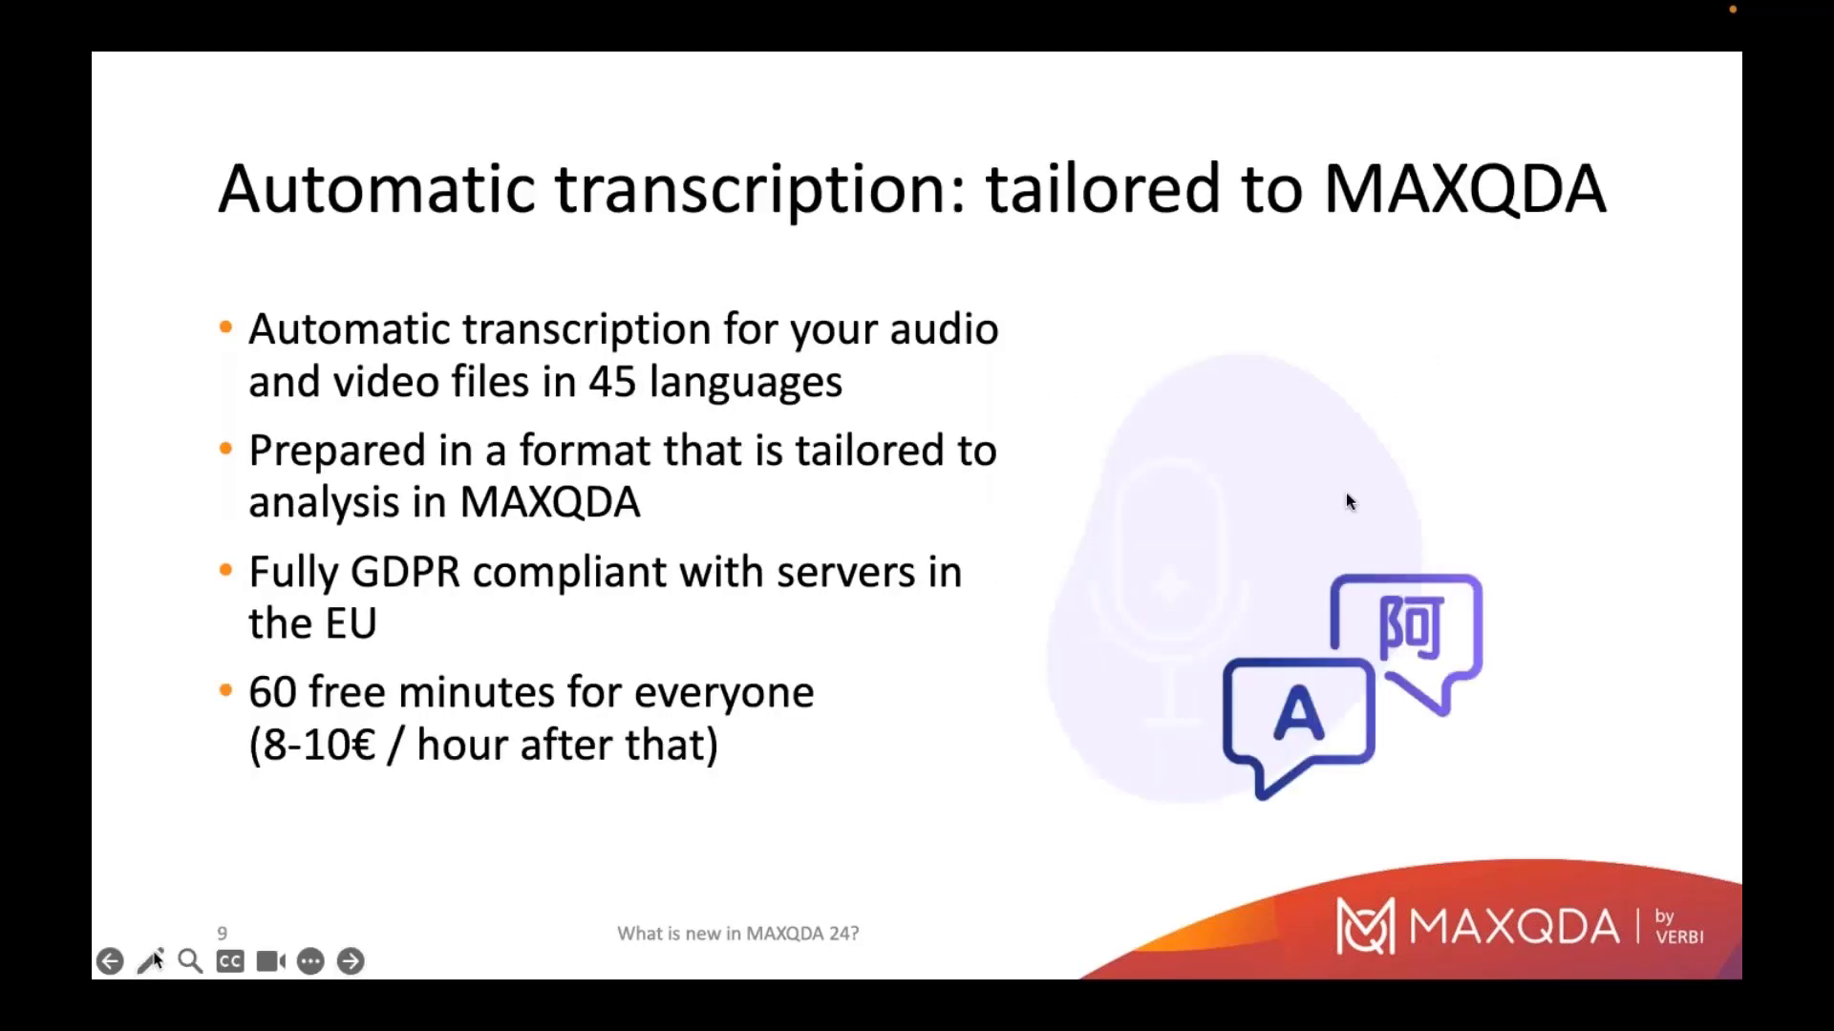
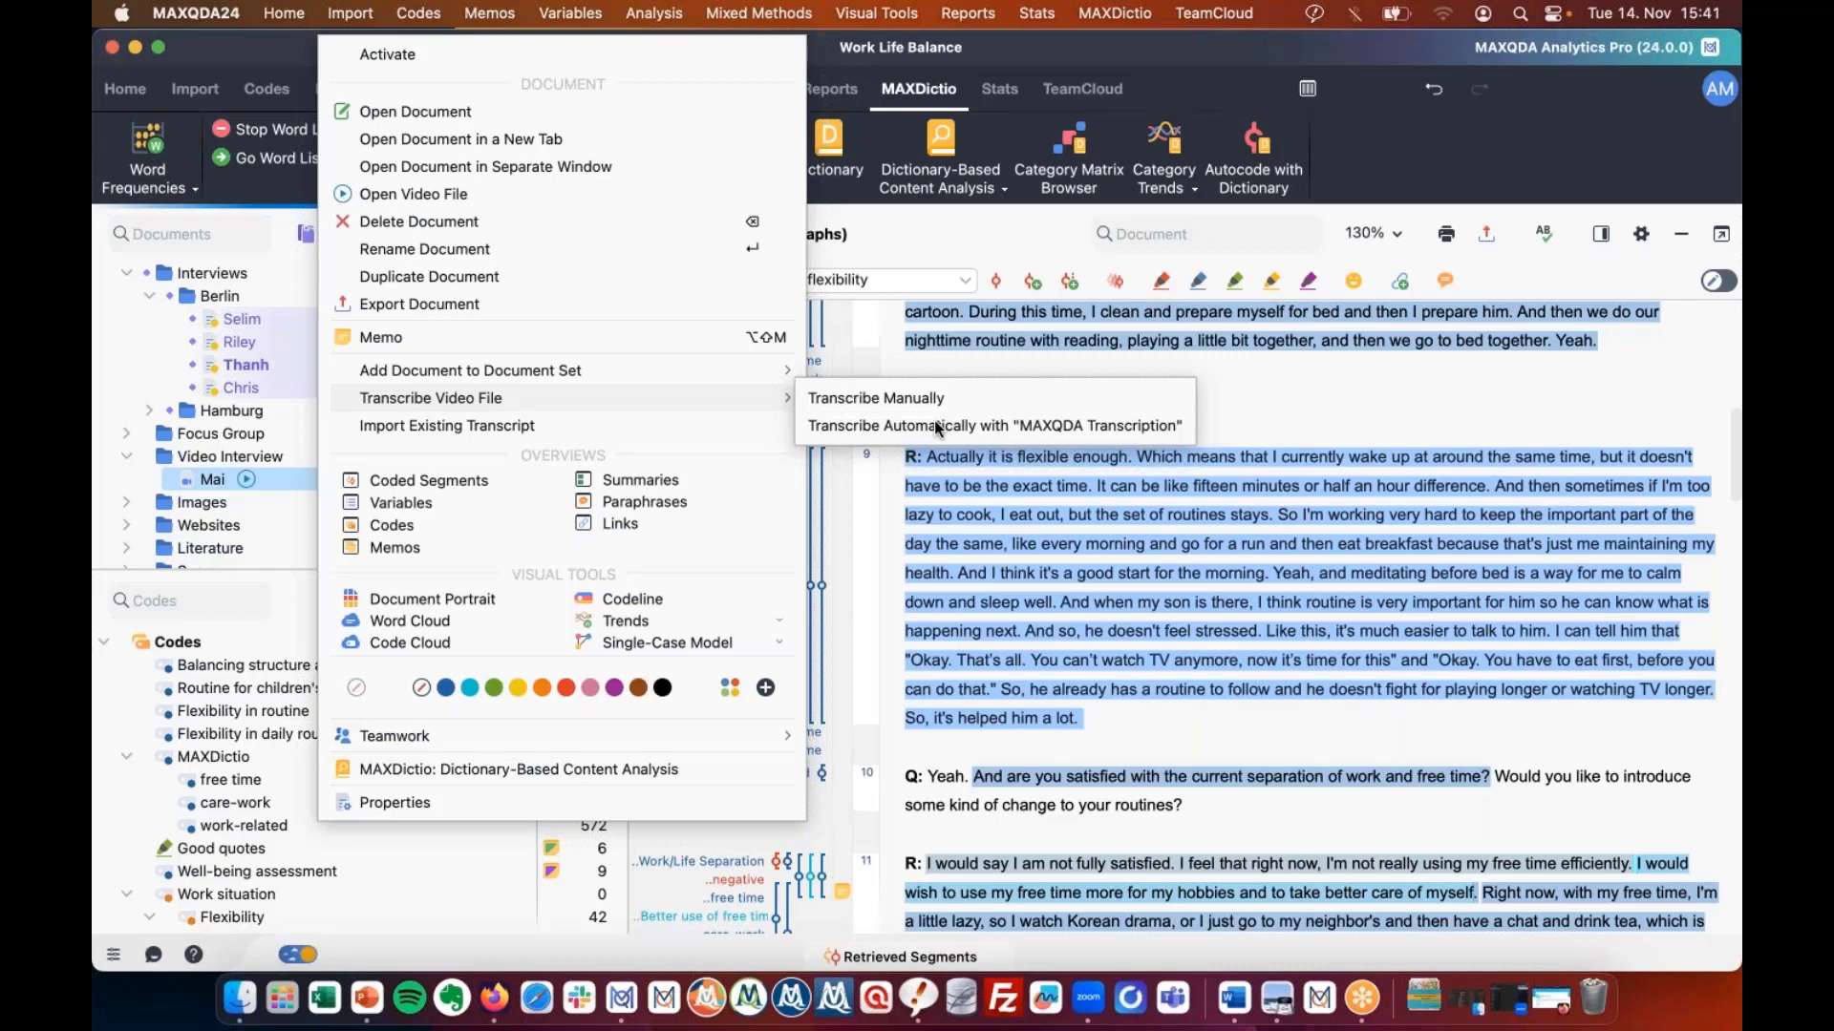
Request automatic transcription with MAXQDA Transcription and switch to the browser's TeamCloud login page.
left_click(937, 427)
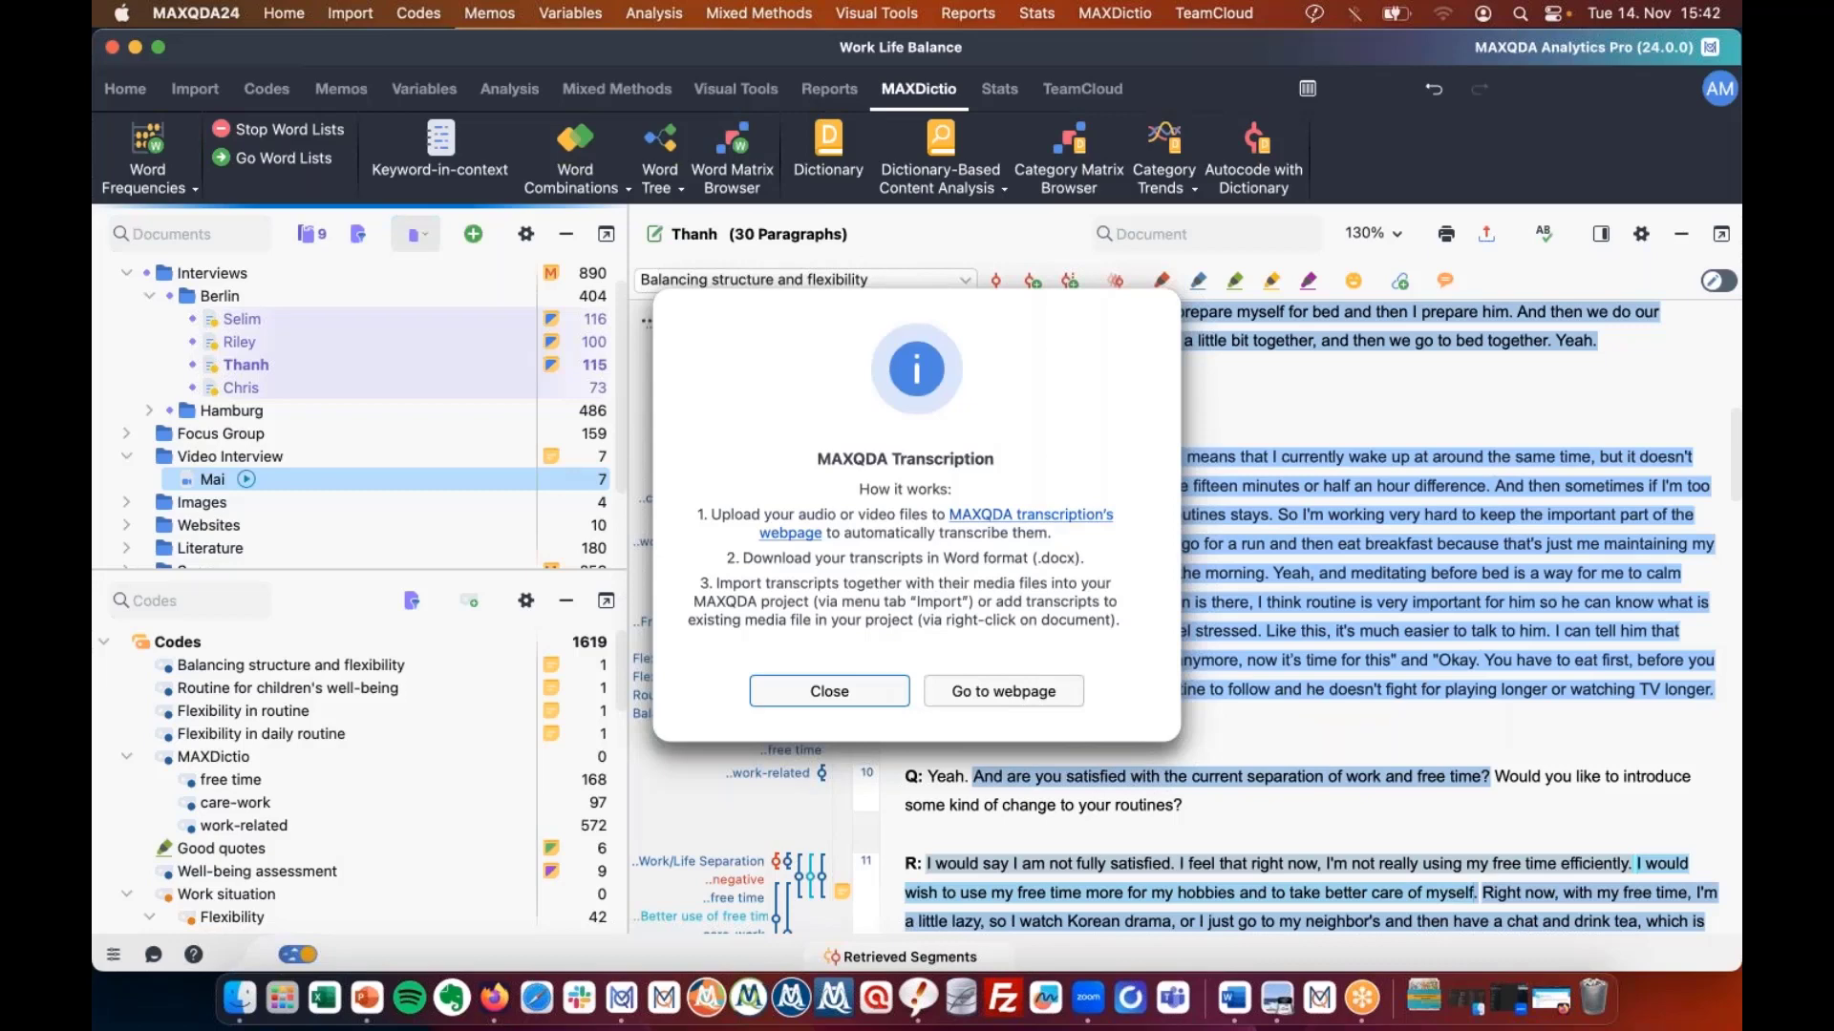
key("super+Tab")
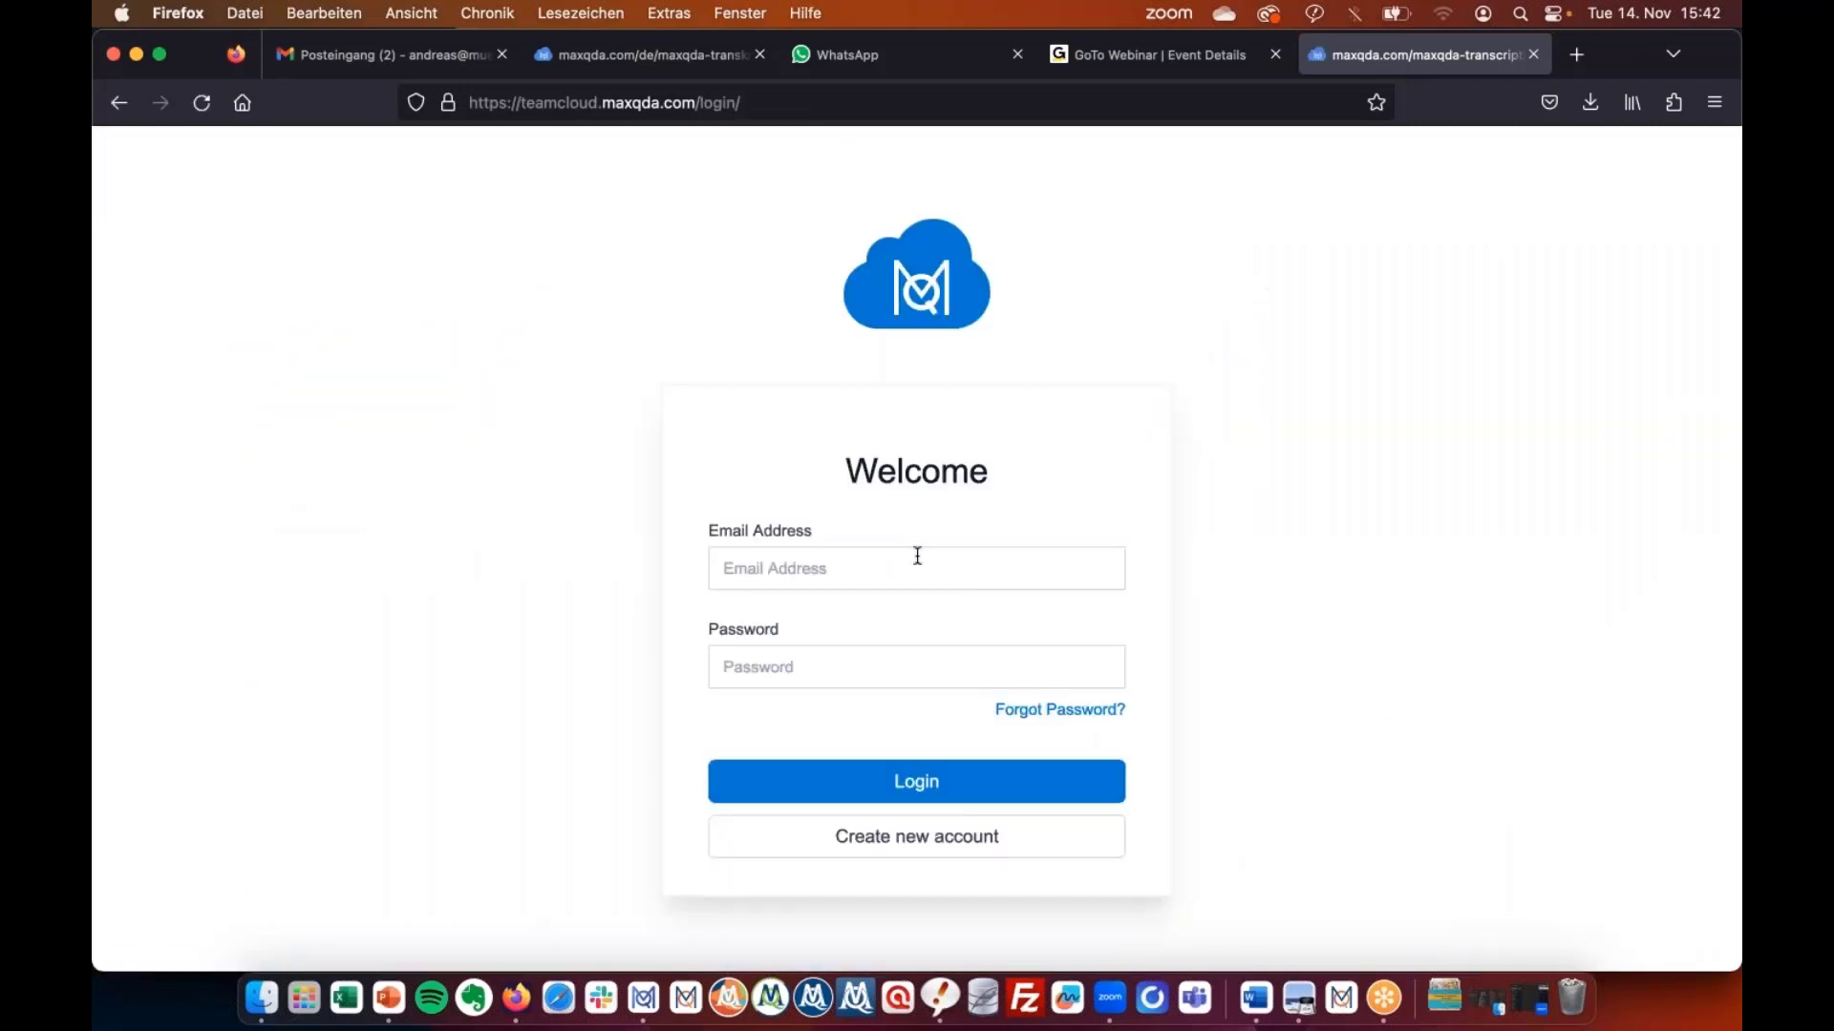
Log in with the account e-mail and password, declining Firefox's offer to save the login.
left_click(915, 553)
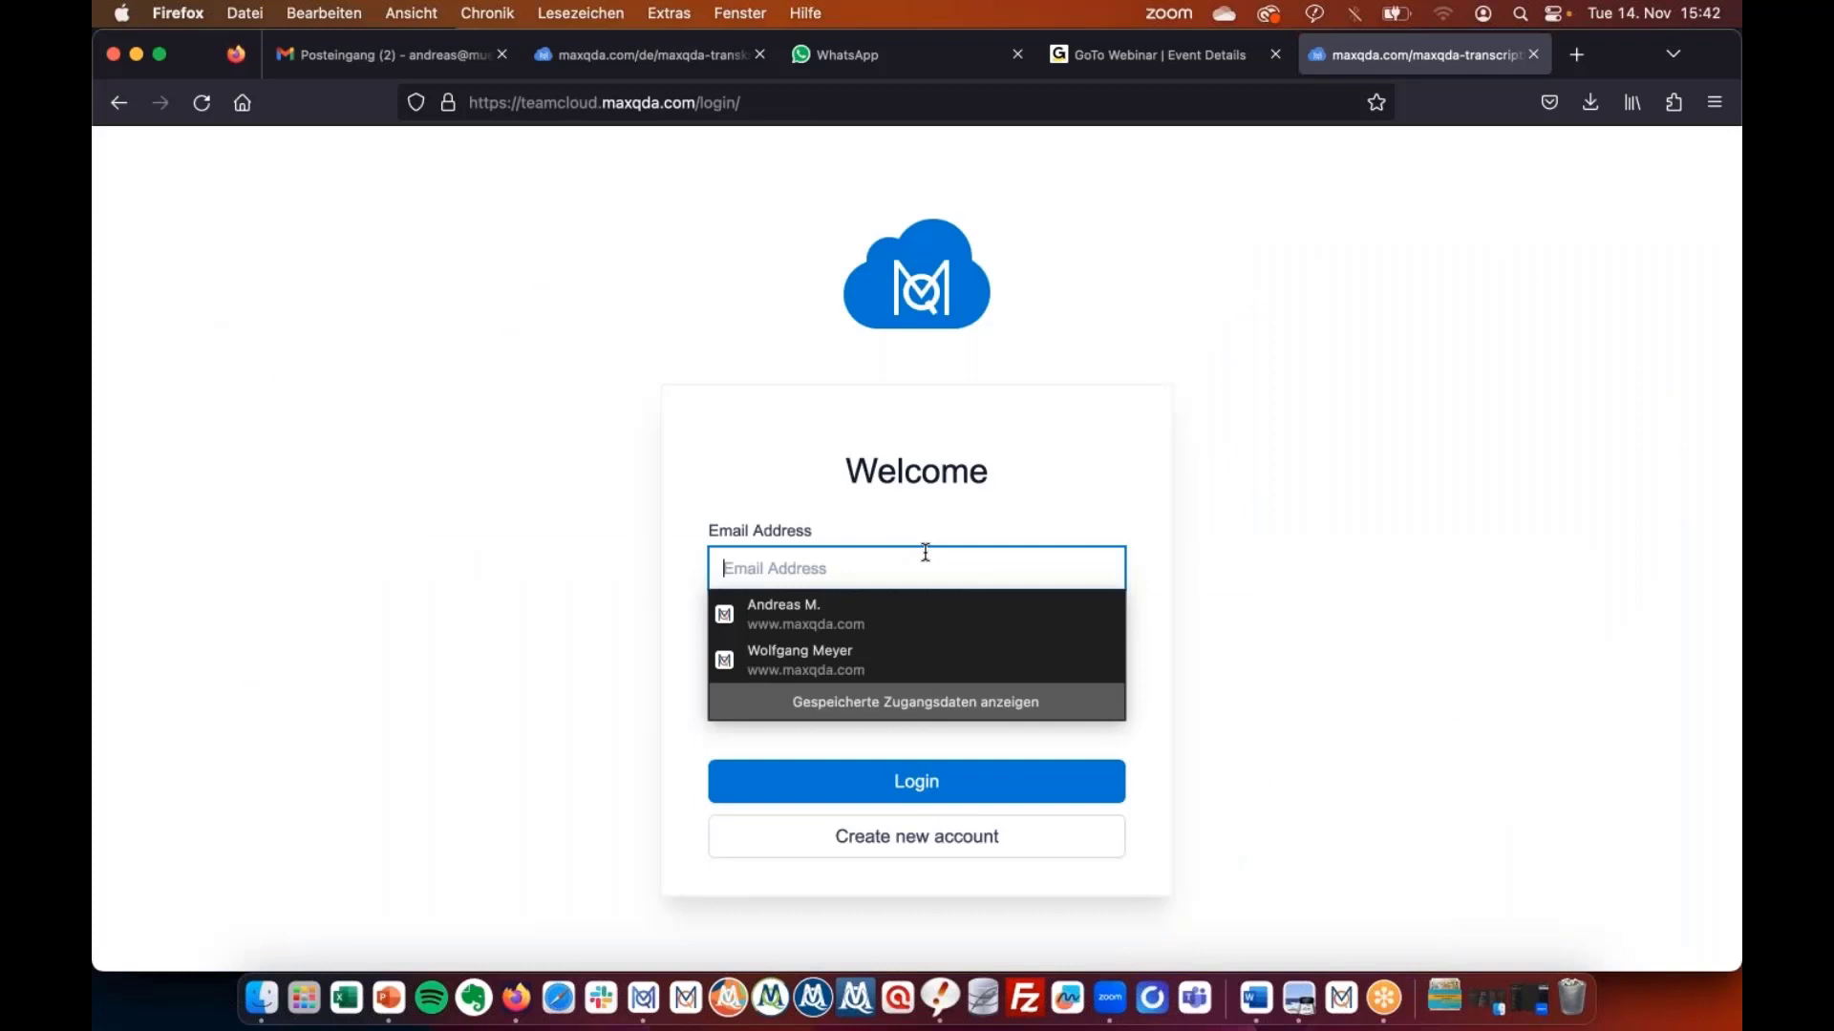
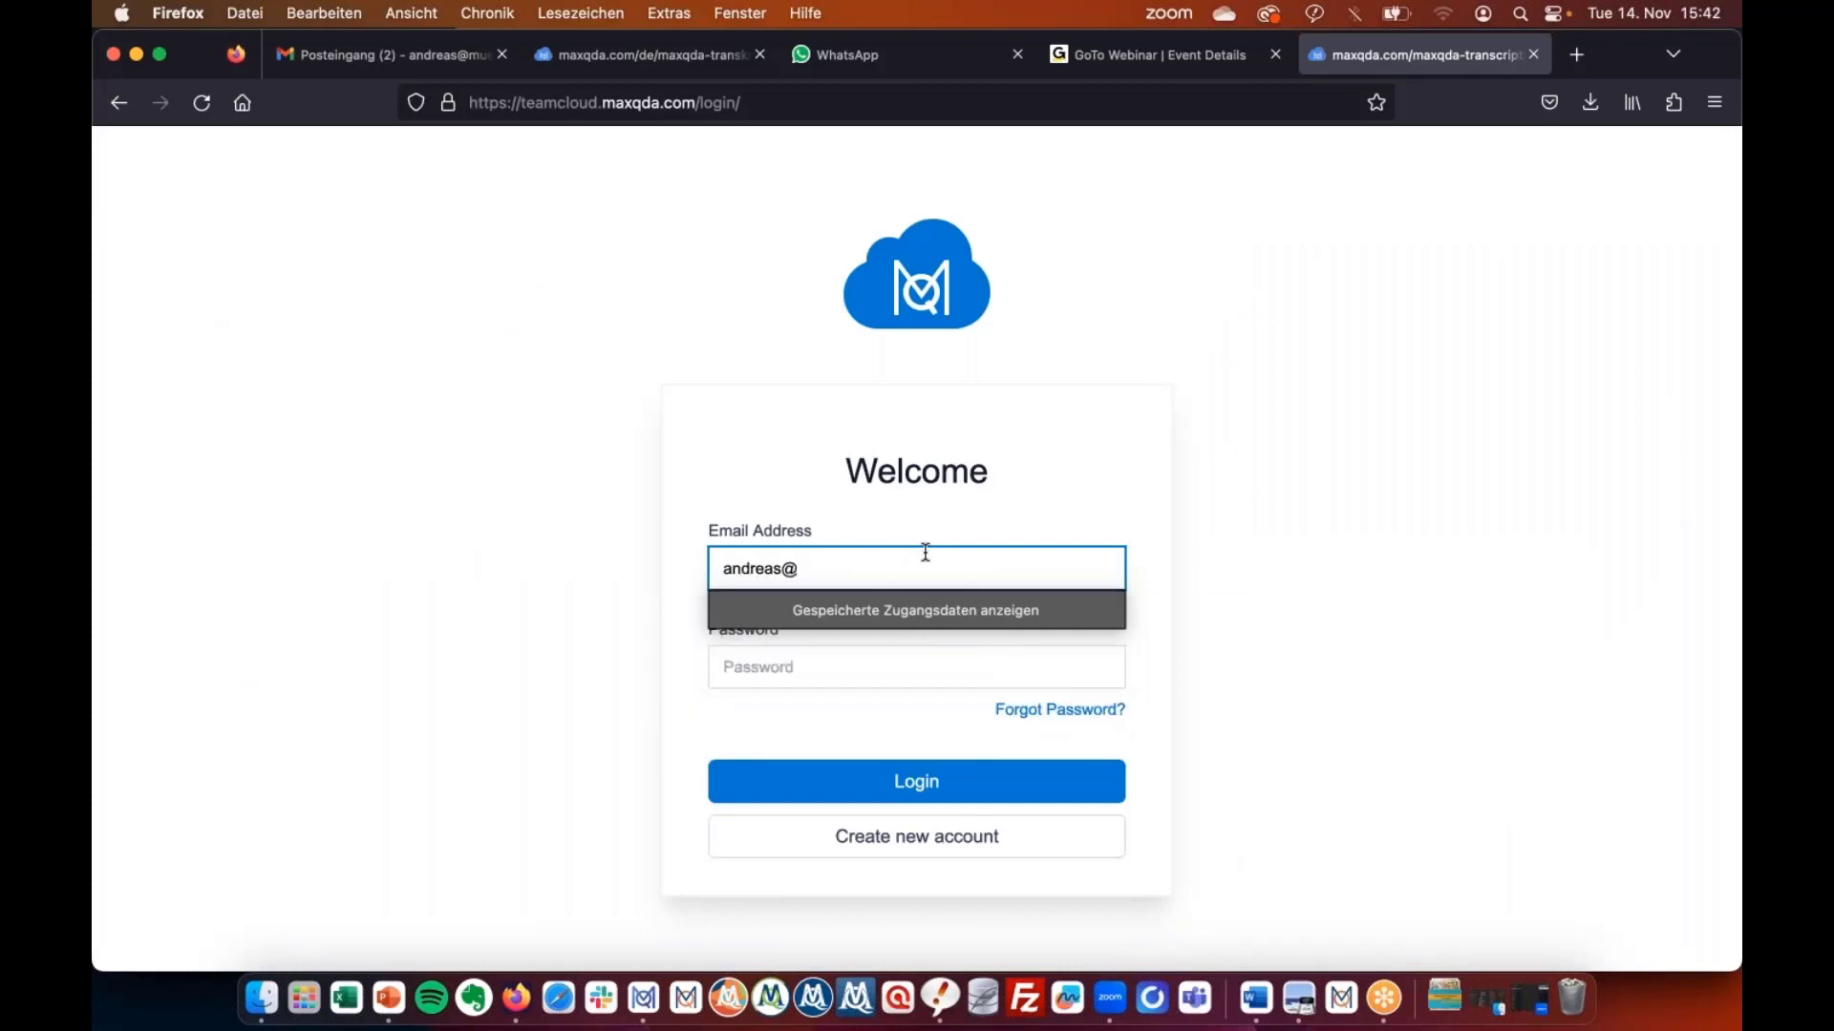
key("Tab")
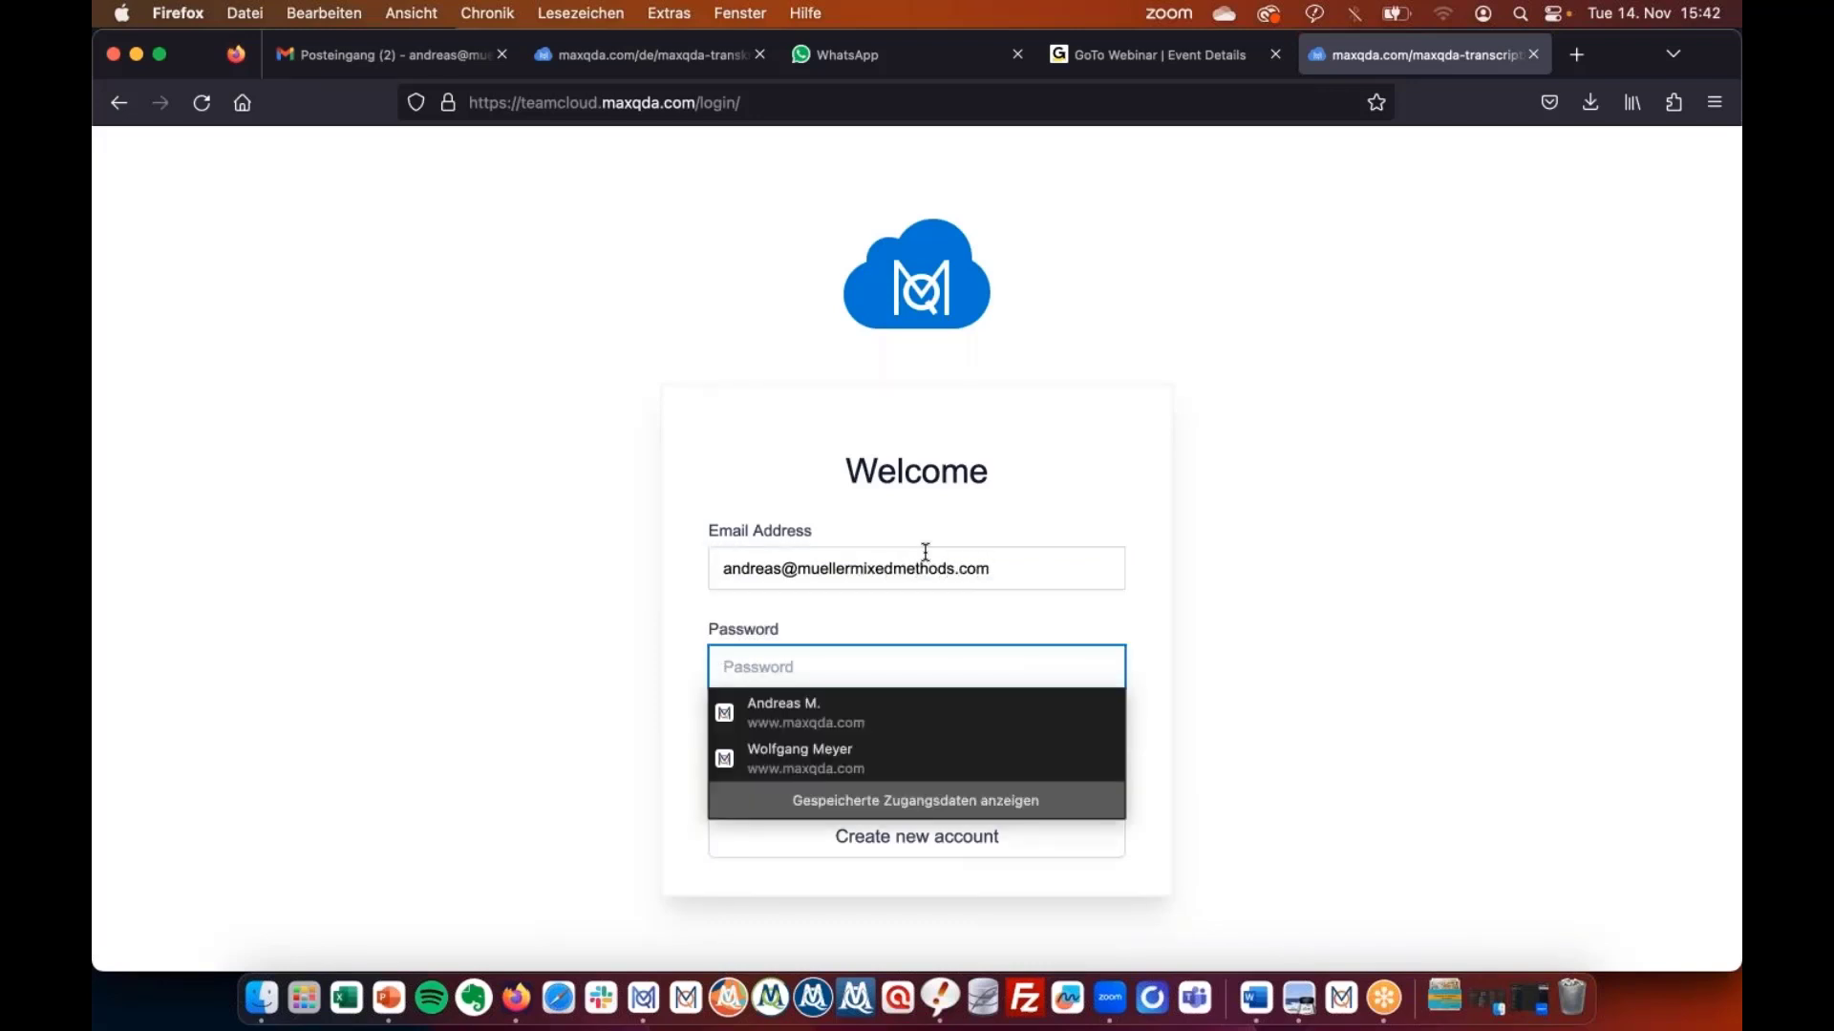
type("••••")
key("BackSpace")
key("BackSpace")
key("BackSpace")
type("••••••••")
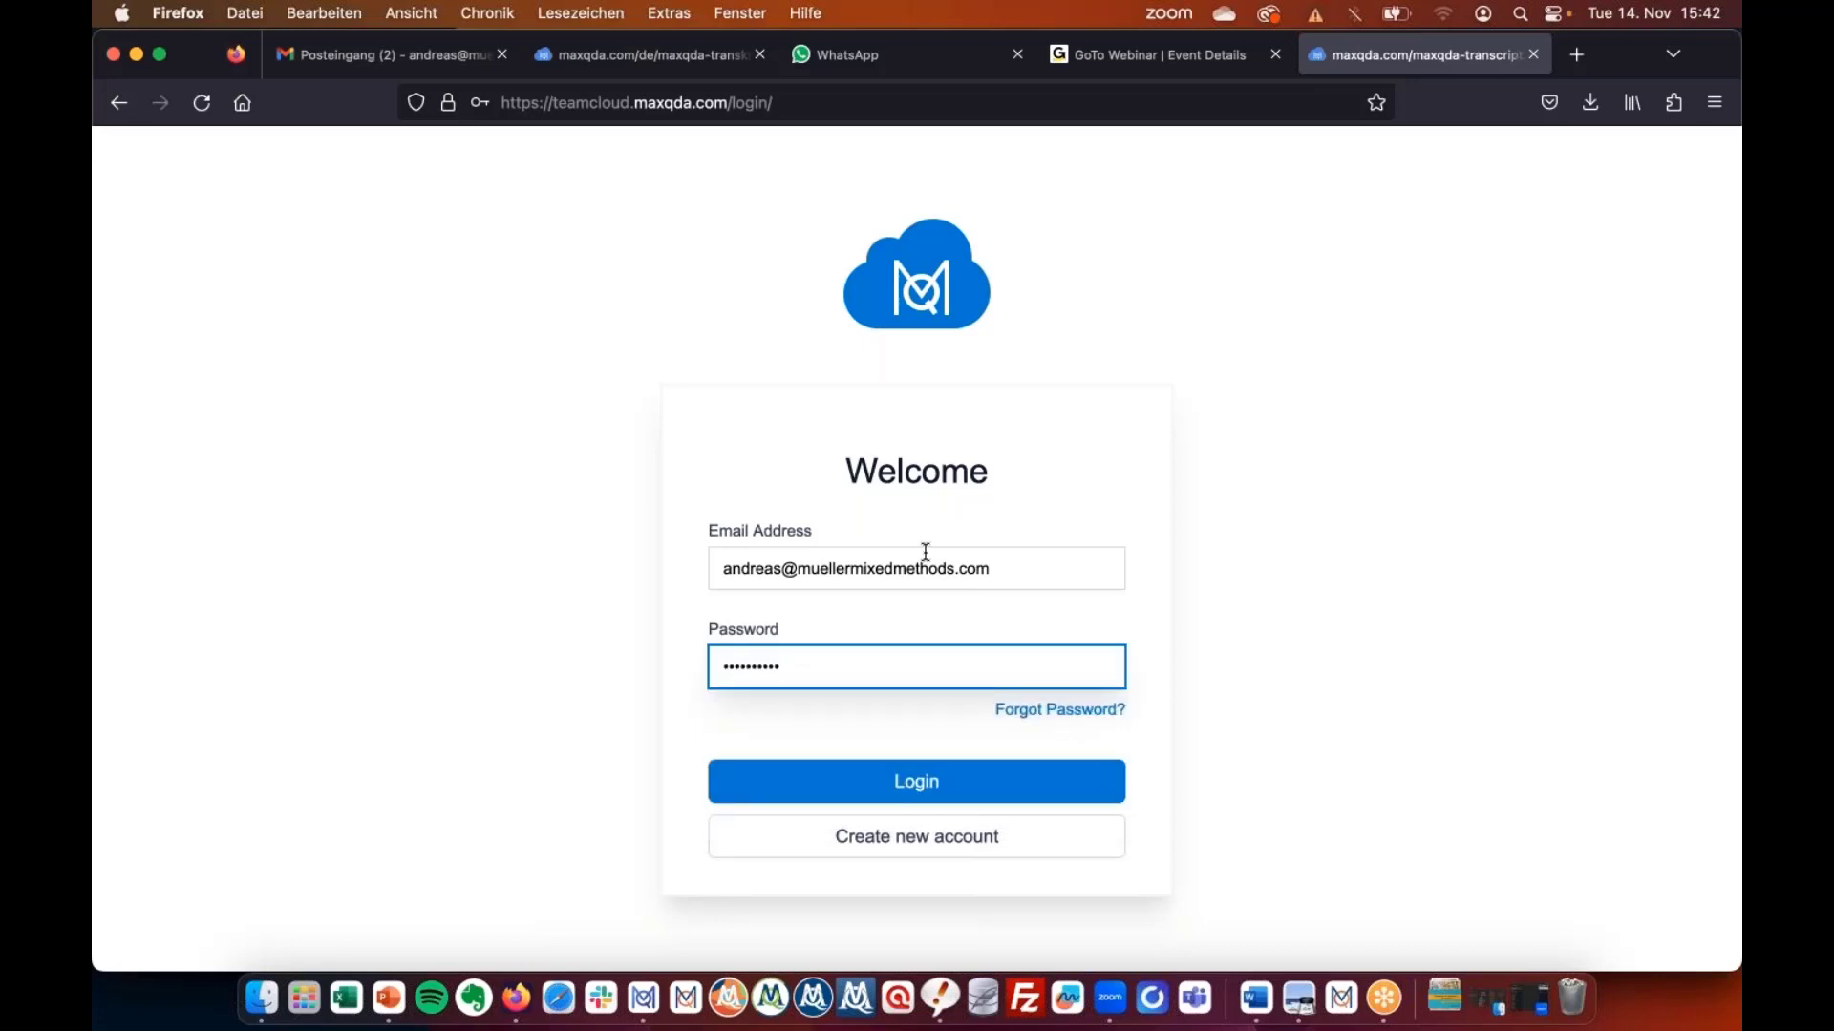
key("Return")
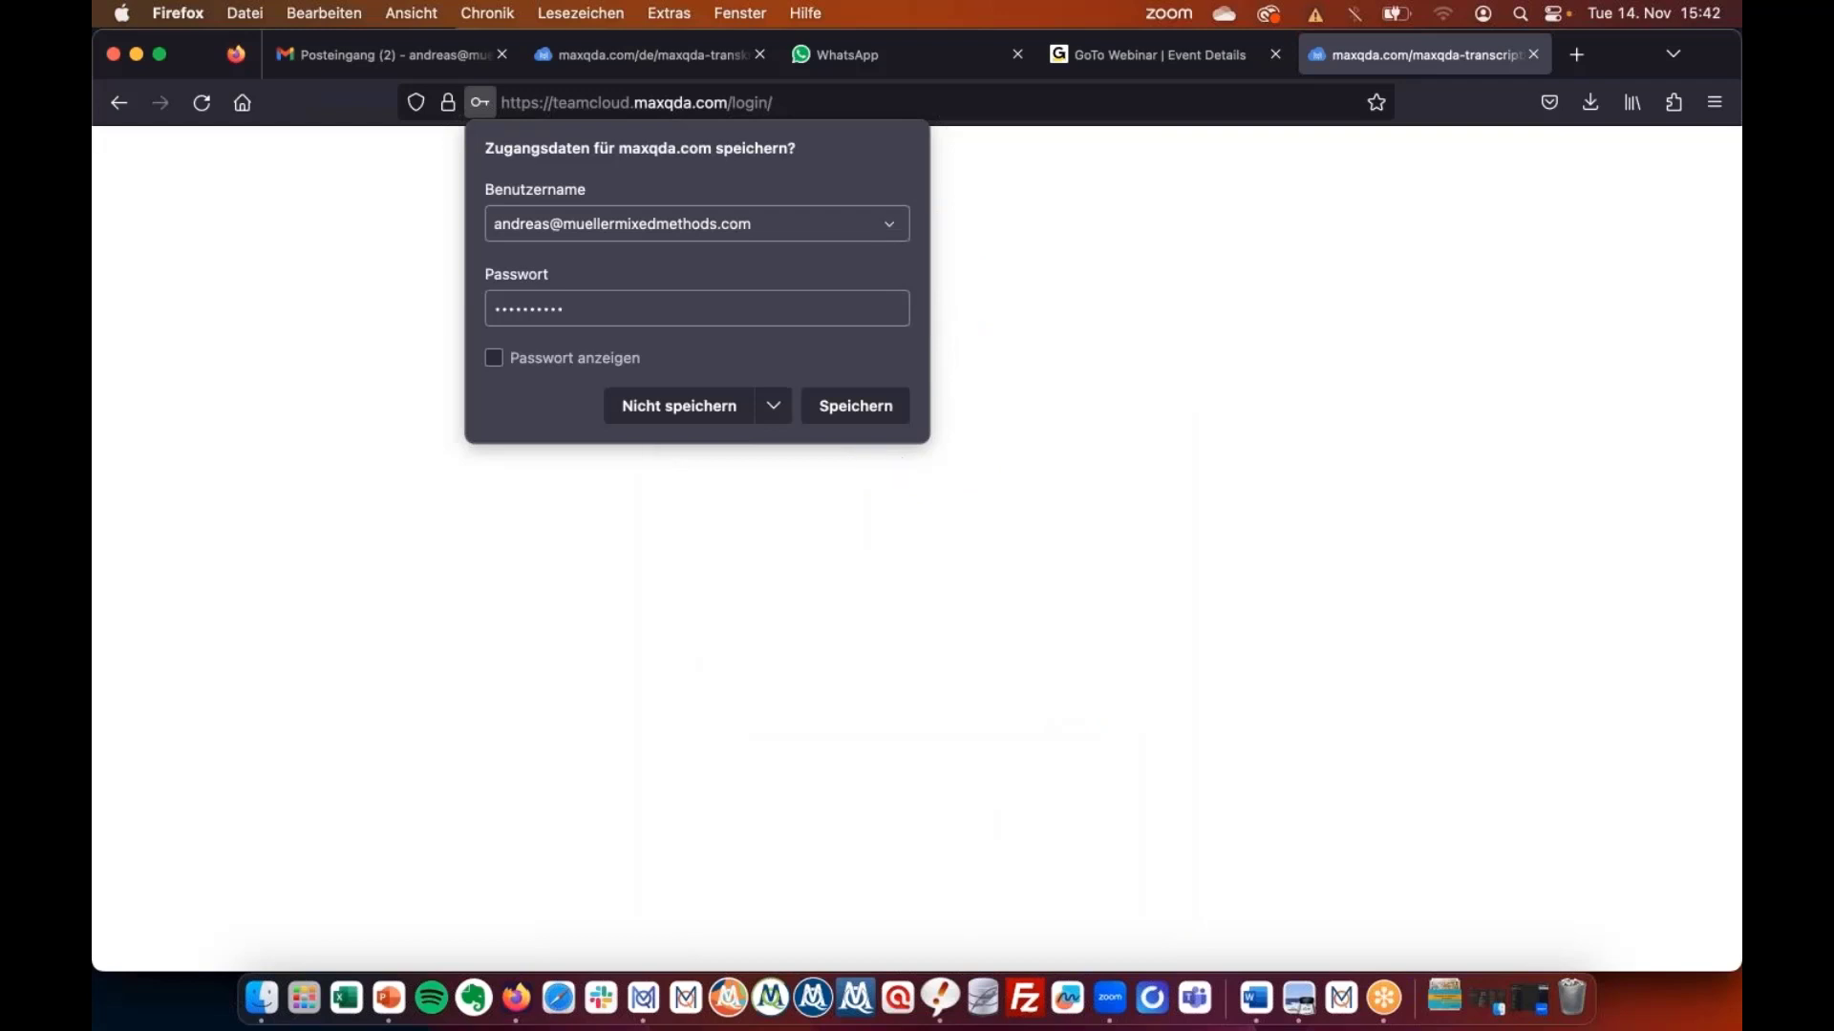
left_click(322, 534)
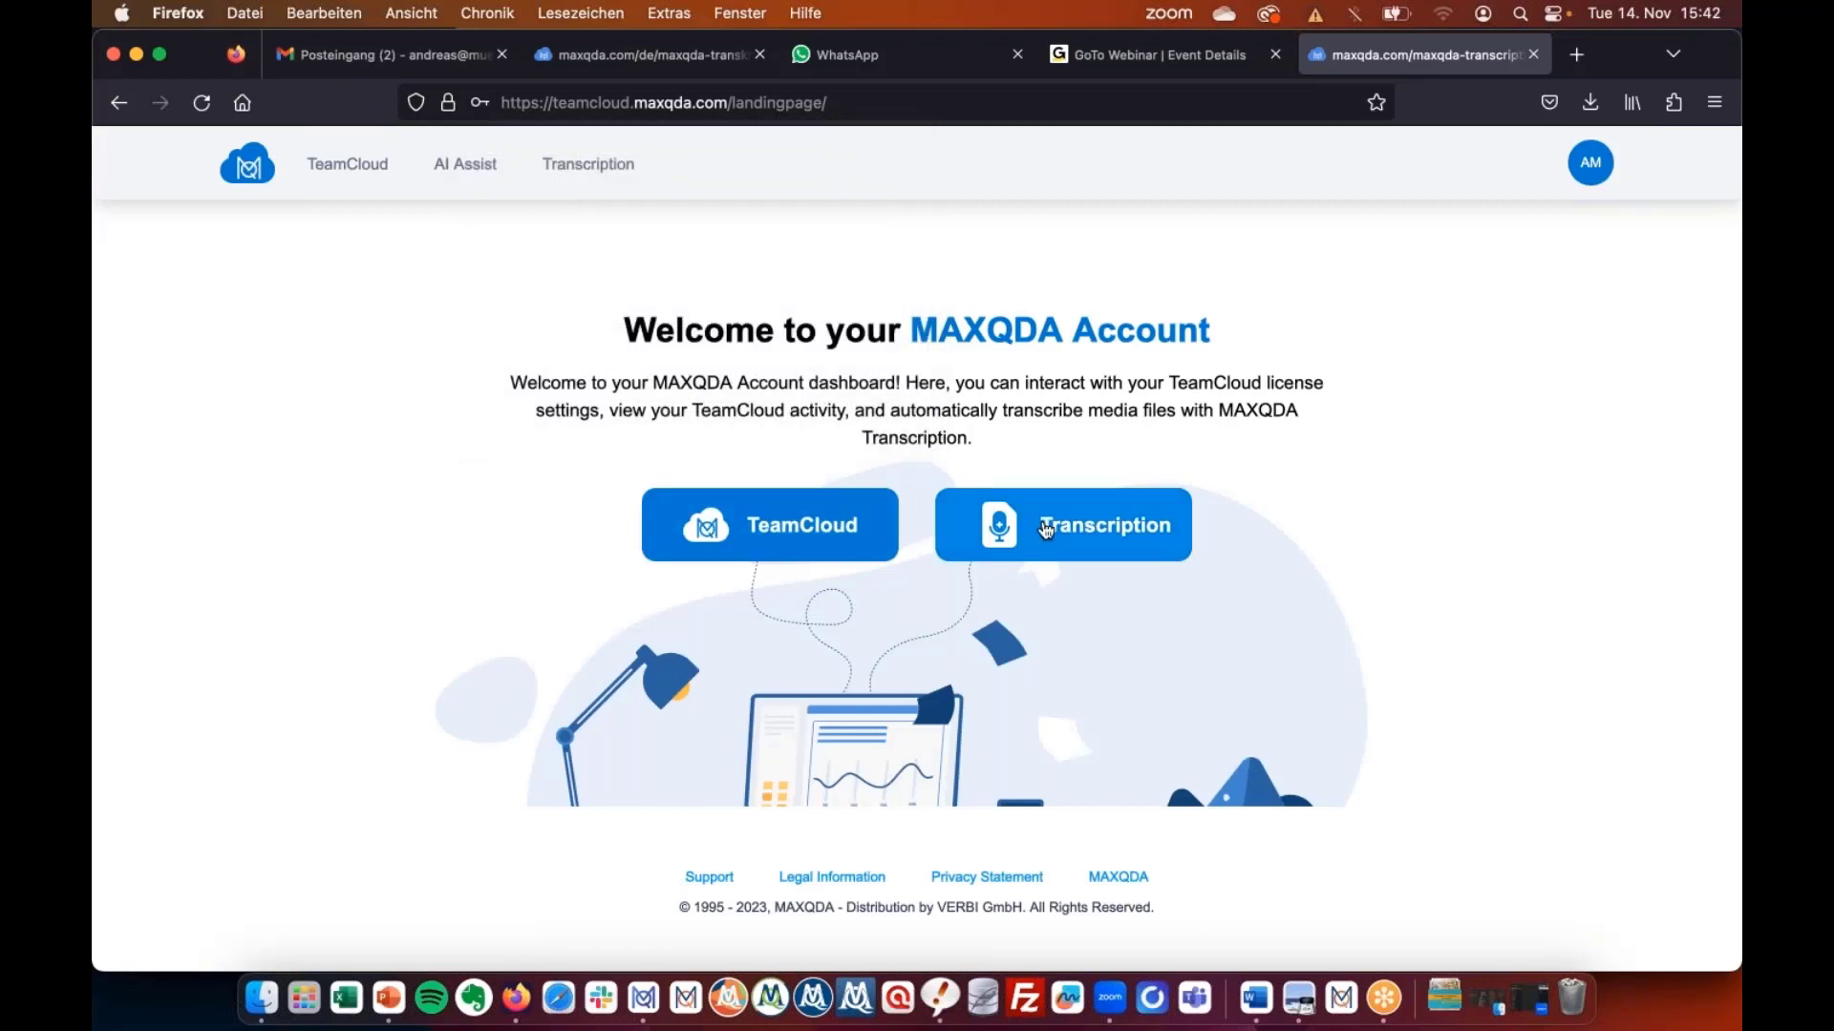
Go to Transcription and begin uploading a new media file from the computer.
left_click(1046, 530)
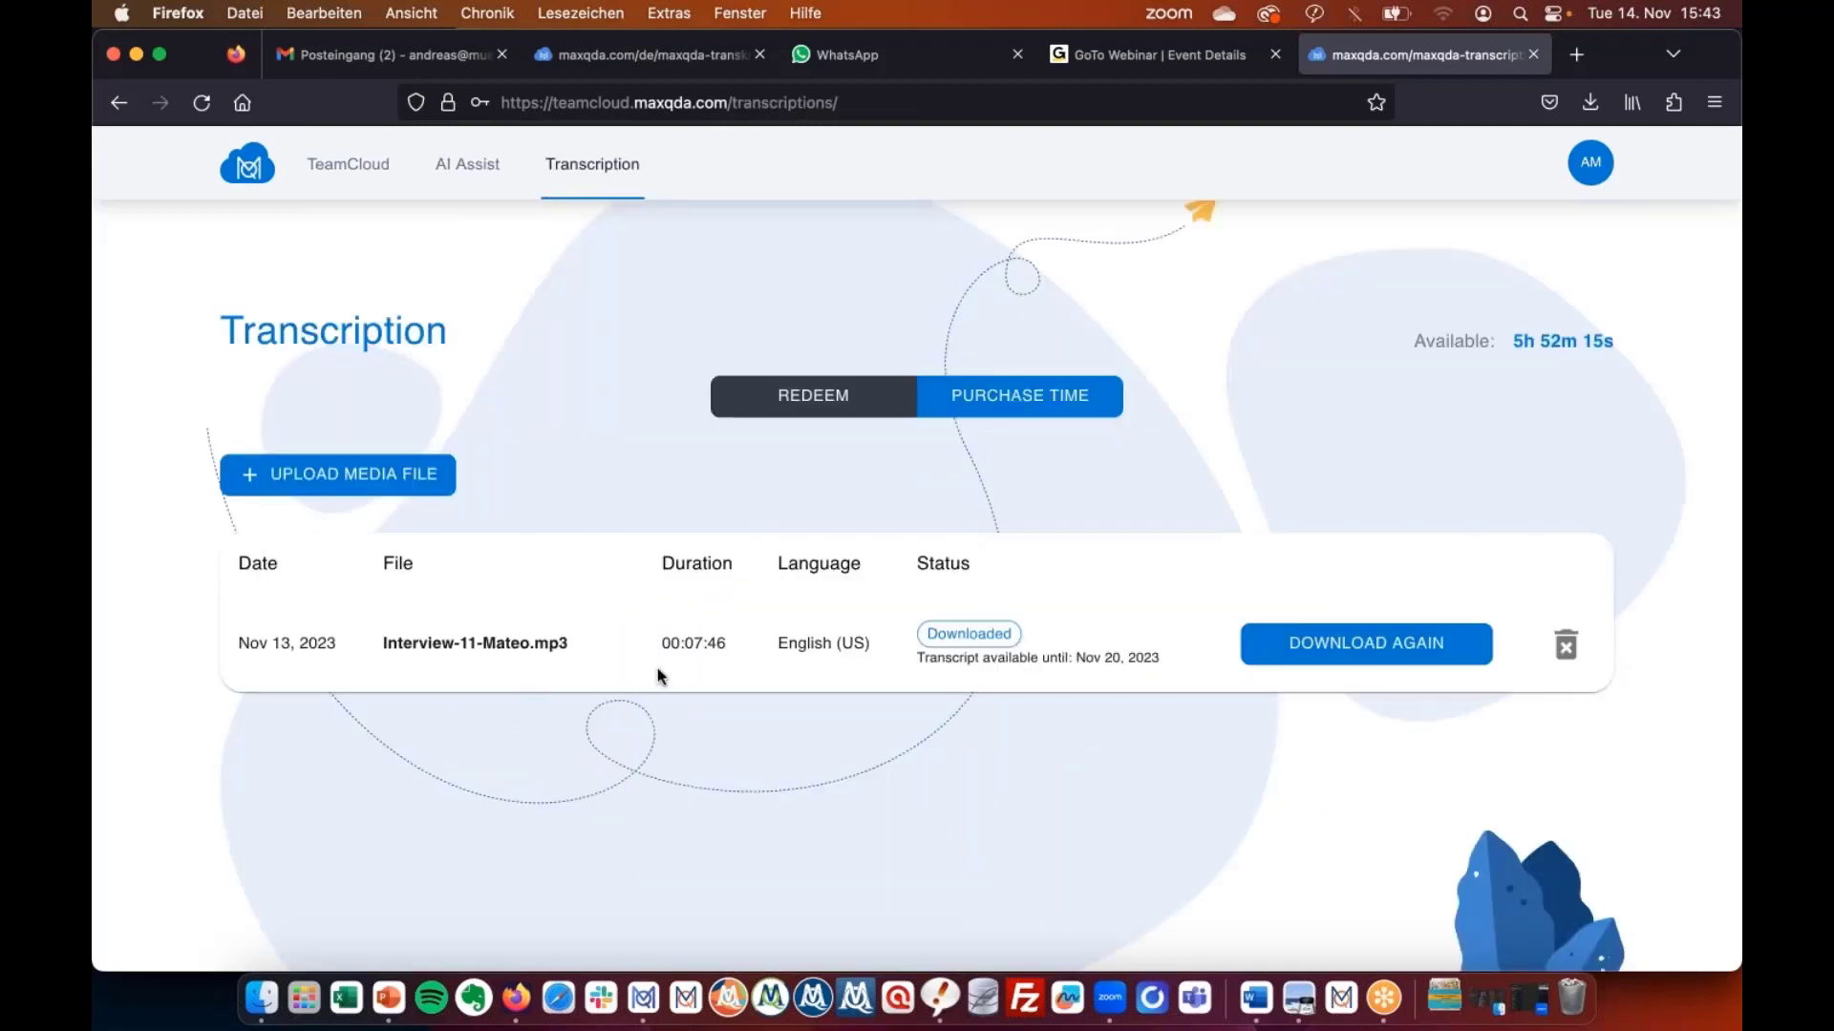
left_click(284, 475)
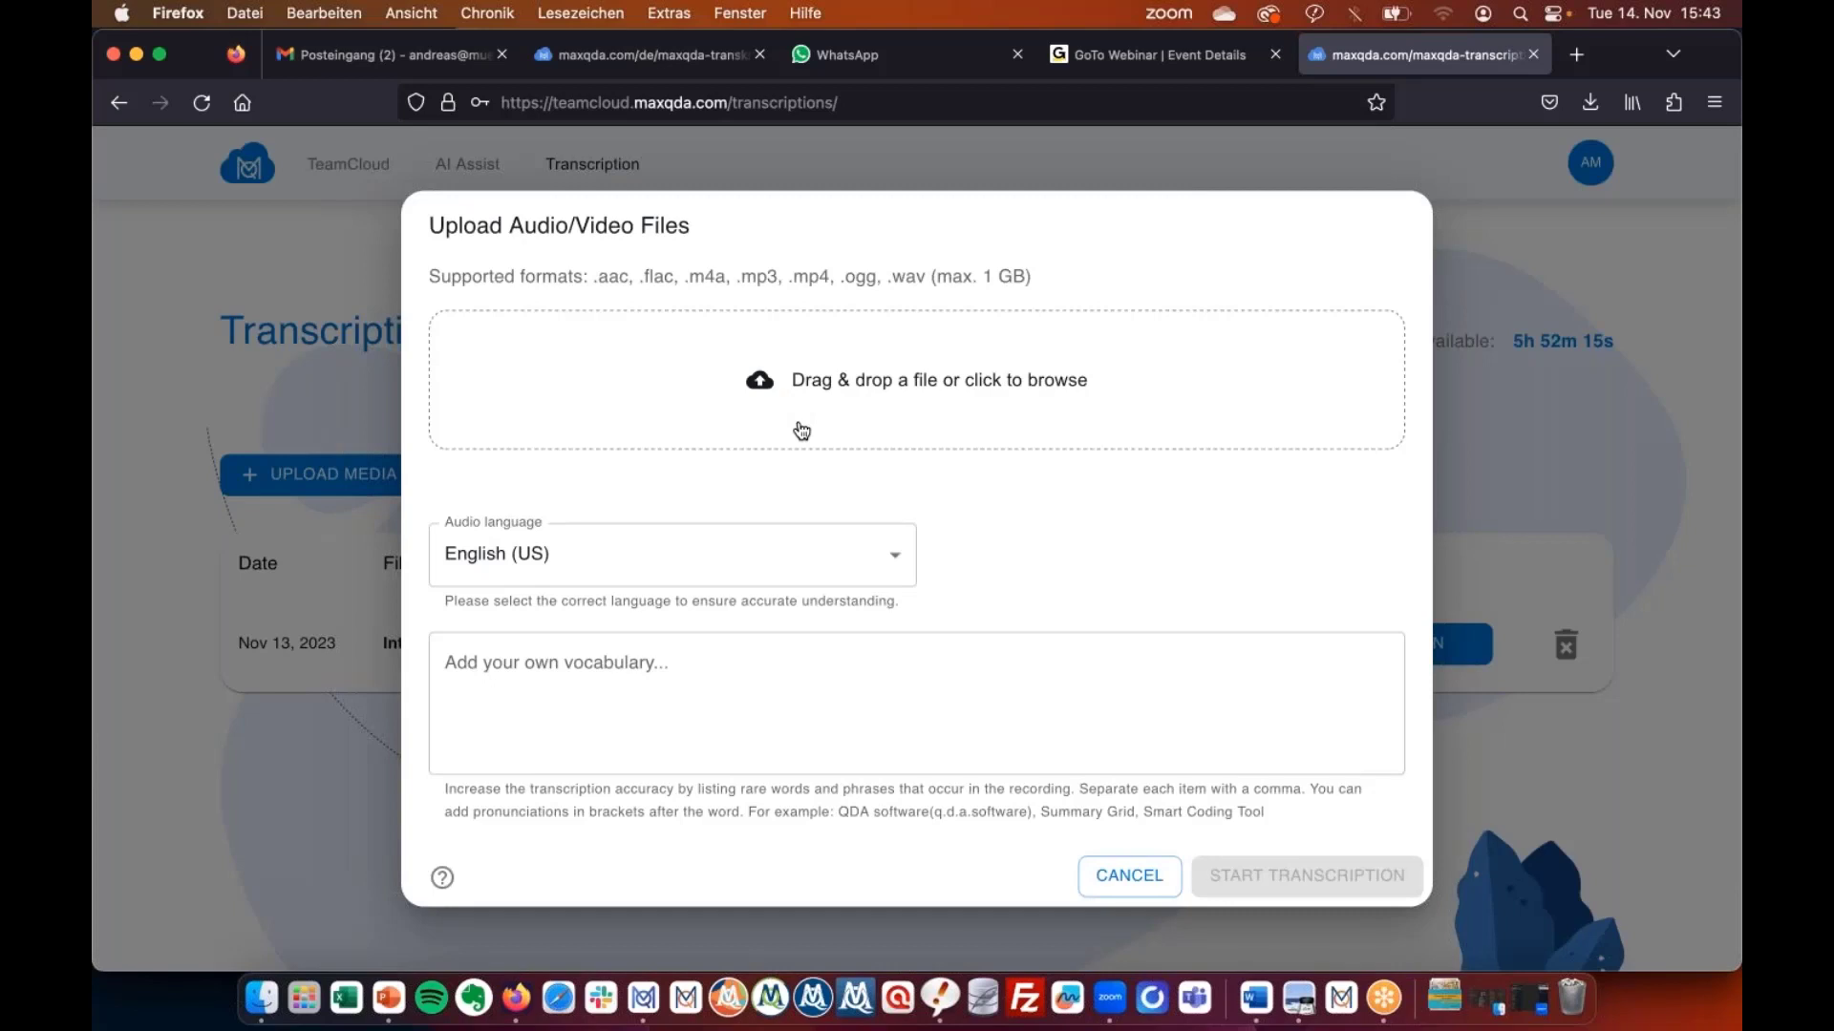
left_click(859, 392)
Rename the interview MP3 to Example_Webinar and attach it for upload.
left_click(386, 172)
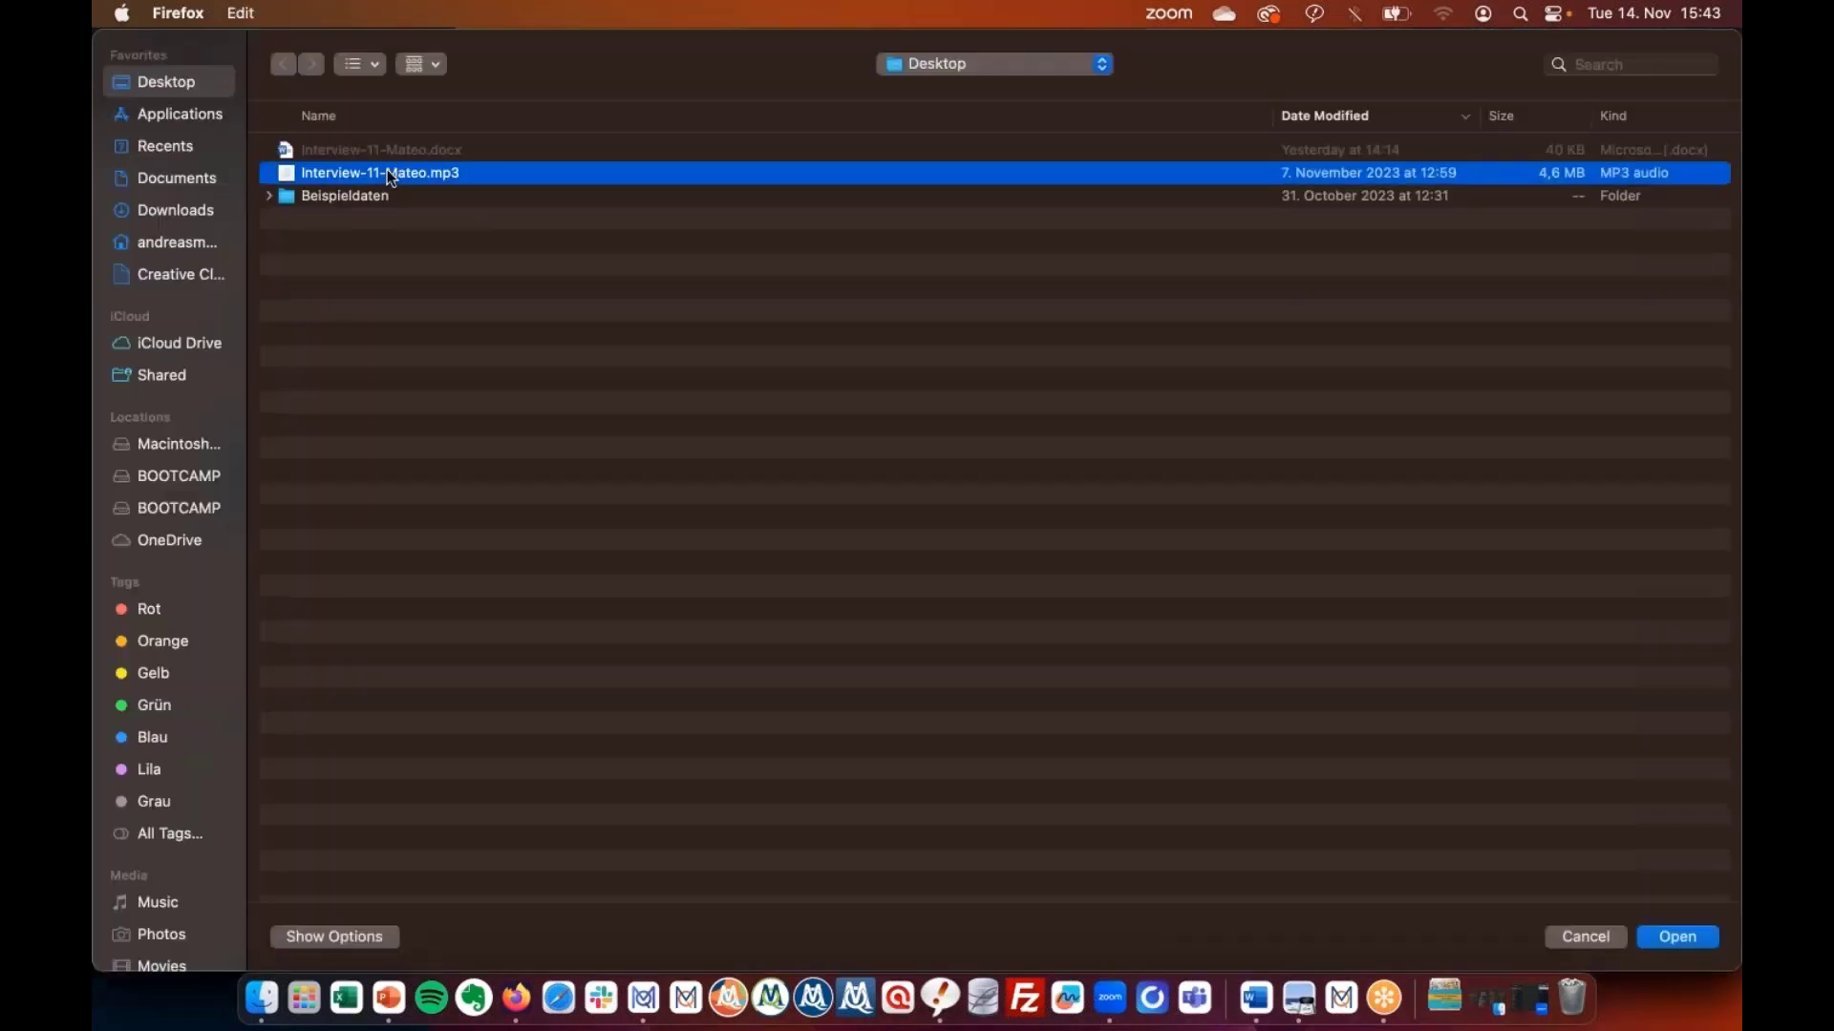
right_click(389, 170)
left_click(432, 183)
type("Example")
type("_Wdbinar")
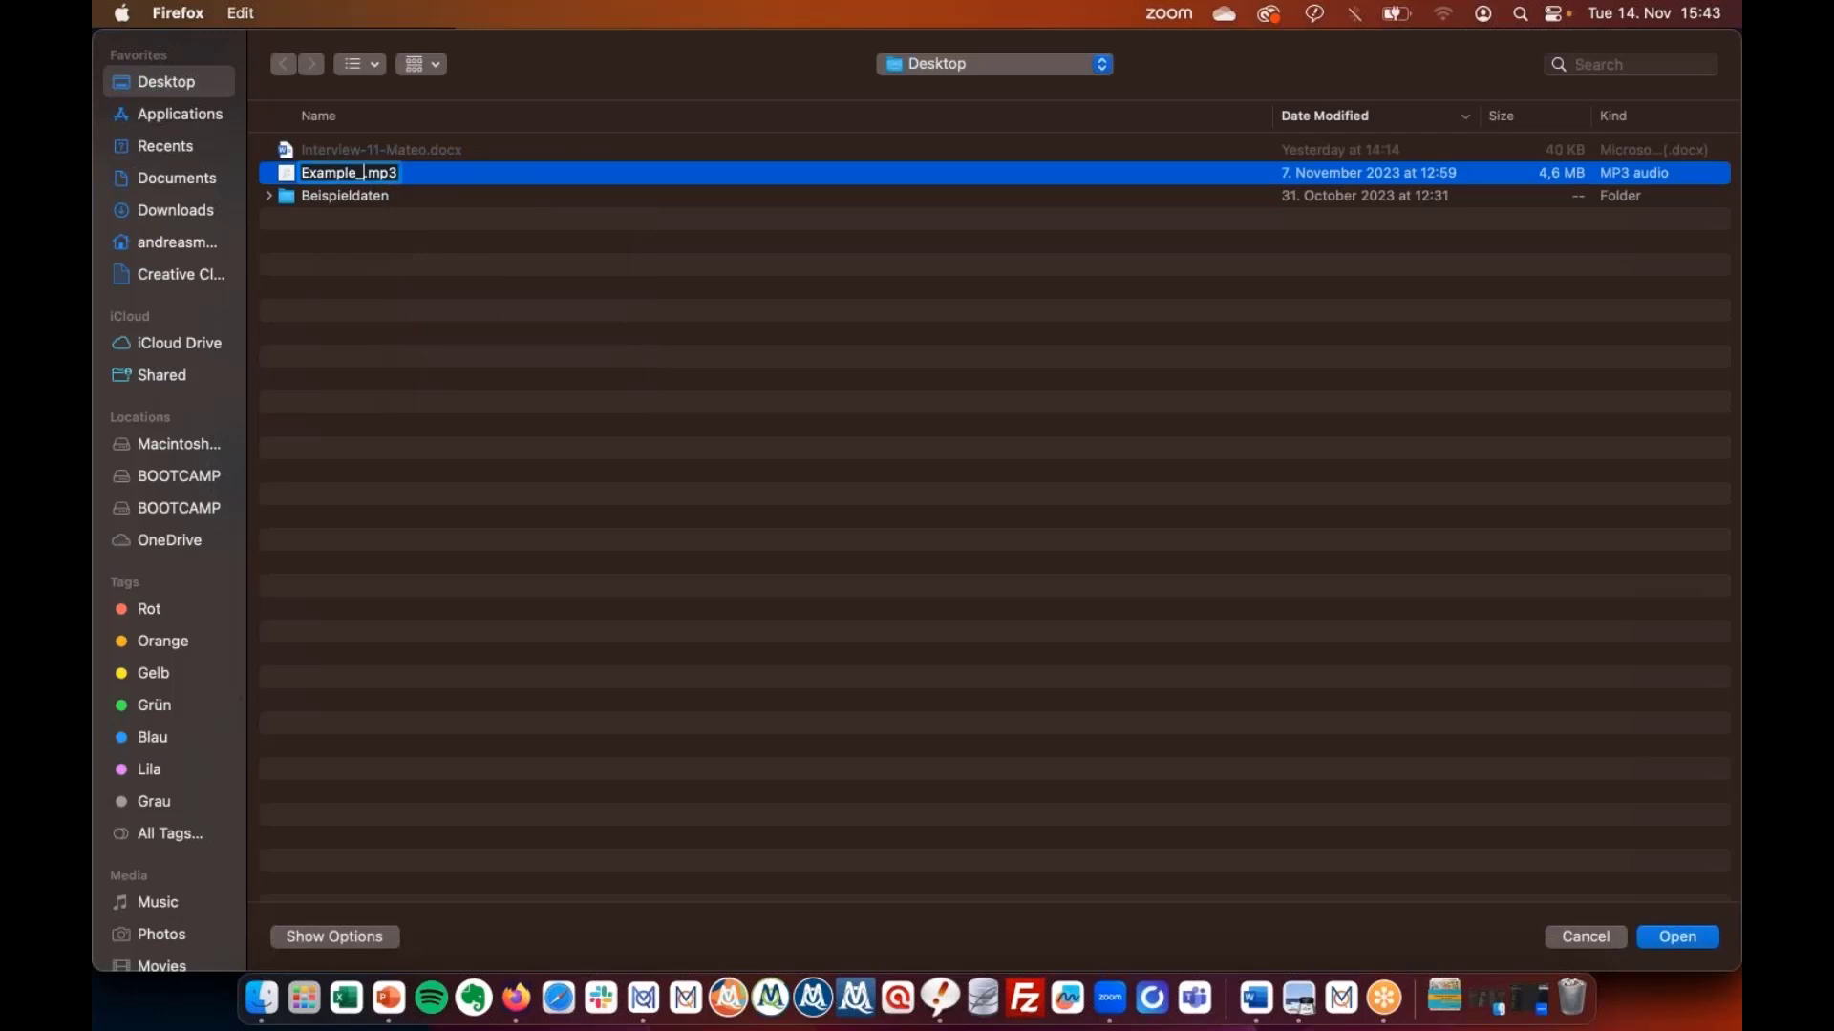
key("BackSpace")
key("BackSpace")
key("BackSpace")
key("BackSpace")
key("BackSpace")
key("BackSpace")
type("ebinar")
key("Return")
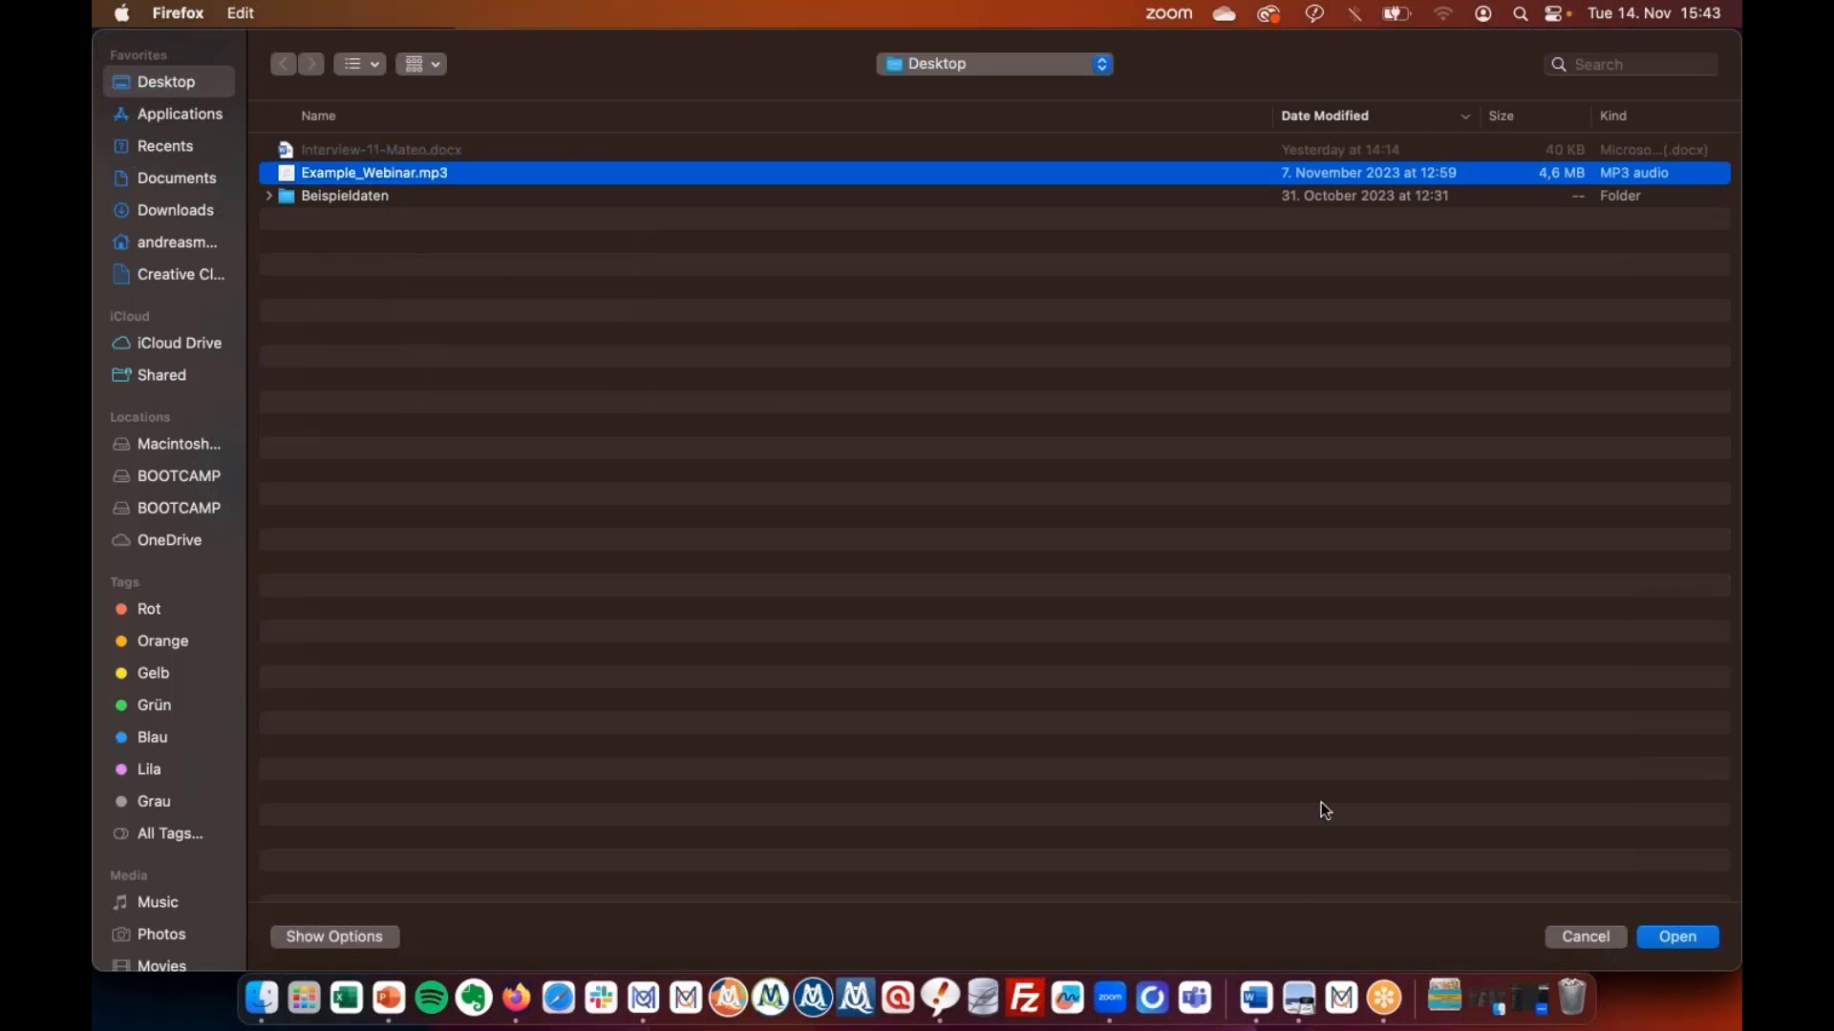
left_click(1663, 938)
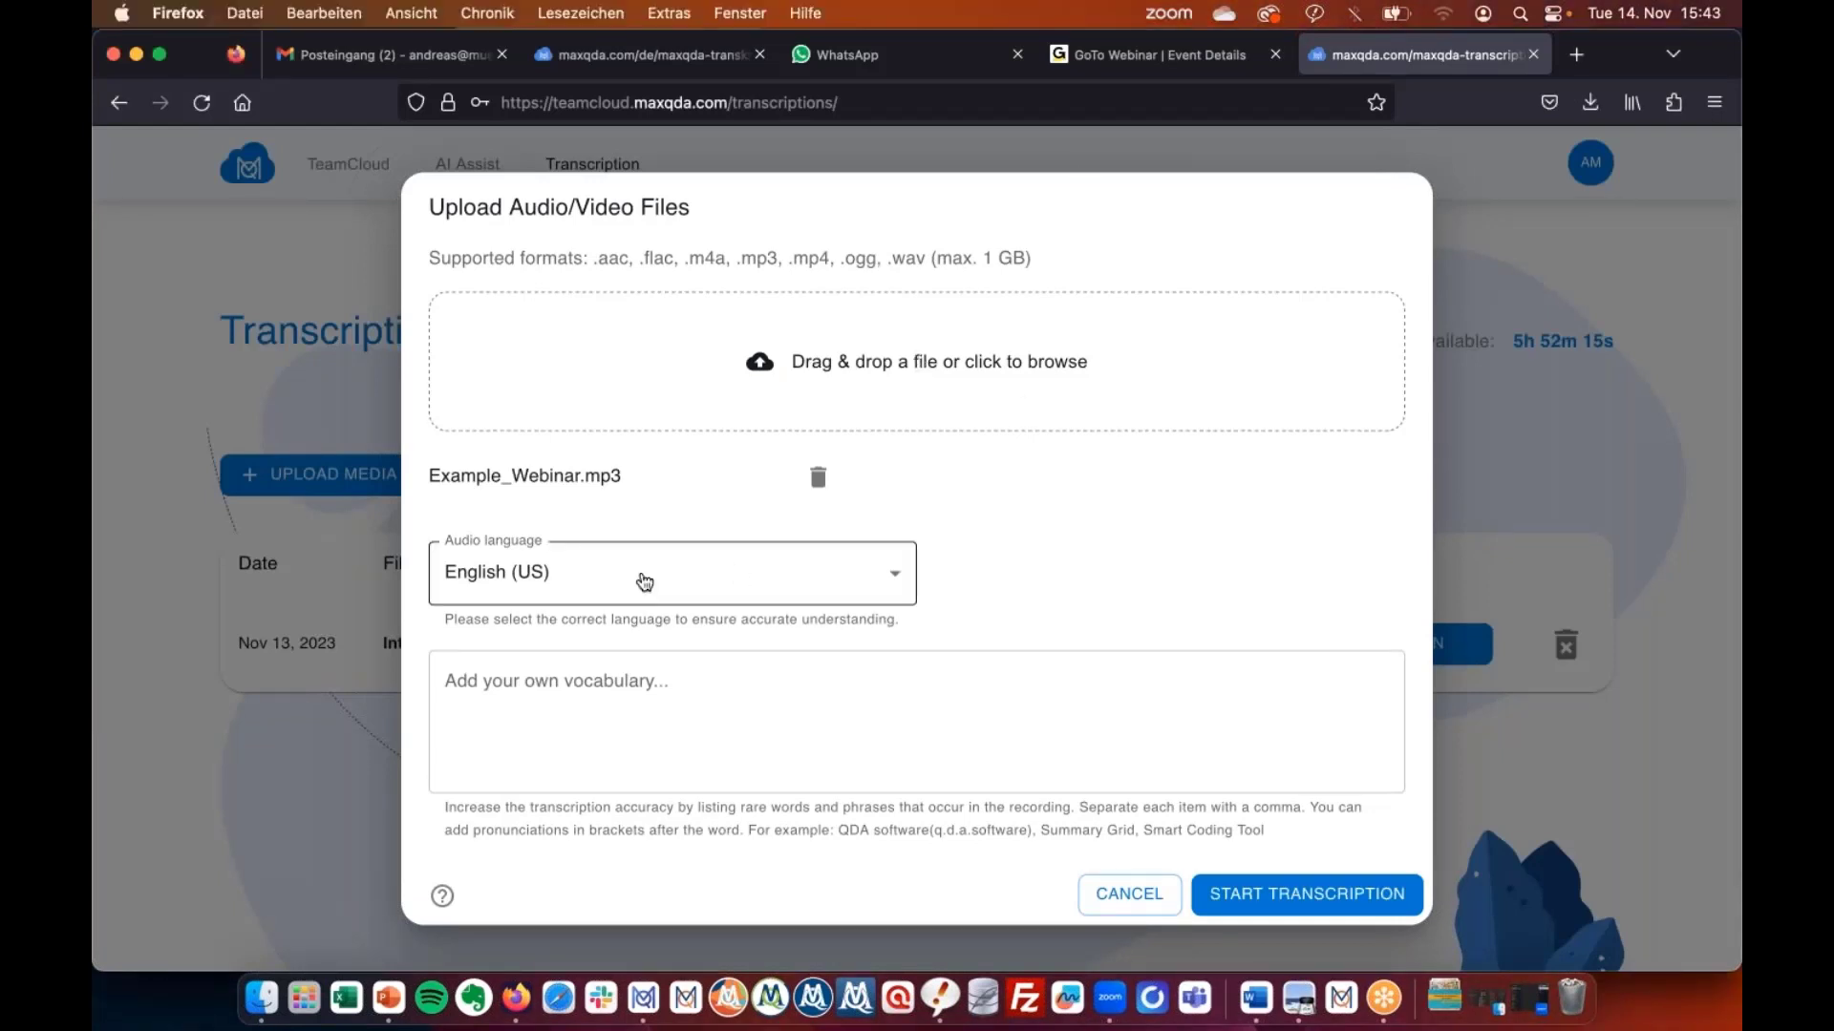
Browse the audio language list and keep English (US) selected.
left_click(639, 576)
scroll(700, 576, "down", 15)
scroll(700, 576, "up", 15)
scroll(631, 616, "down", 1)
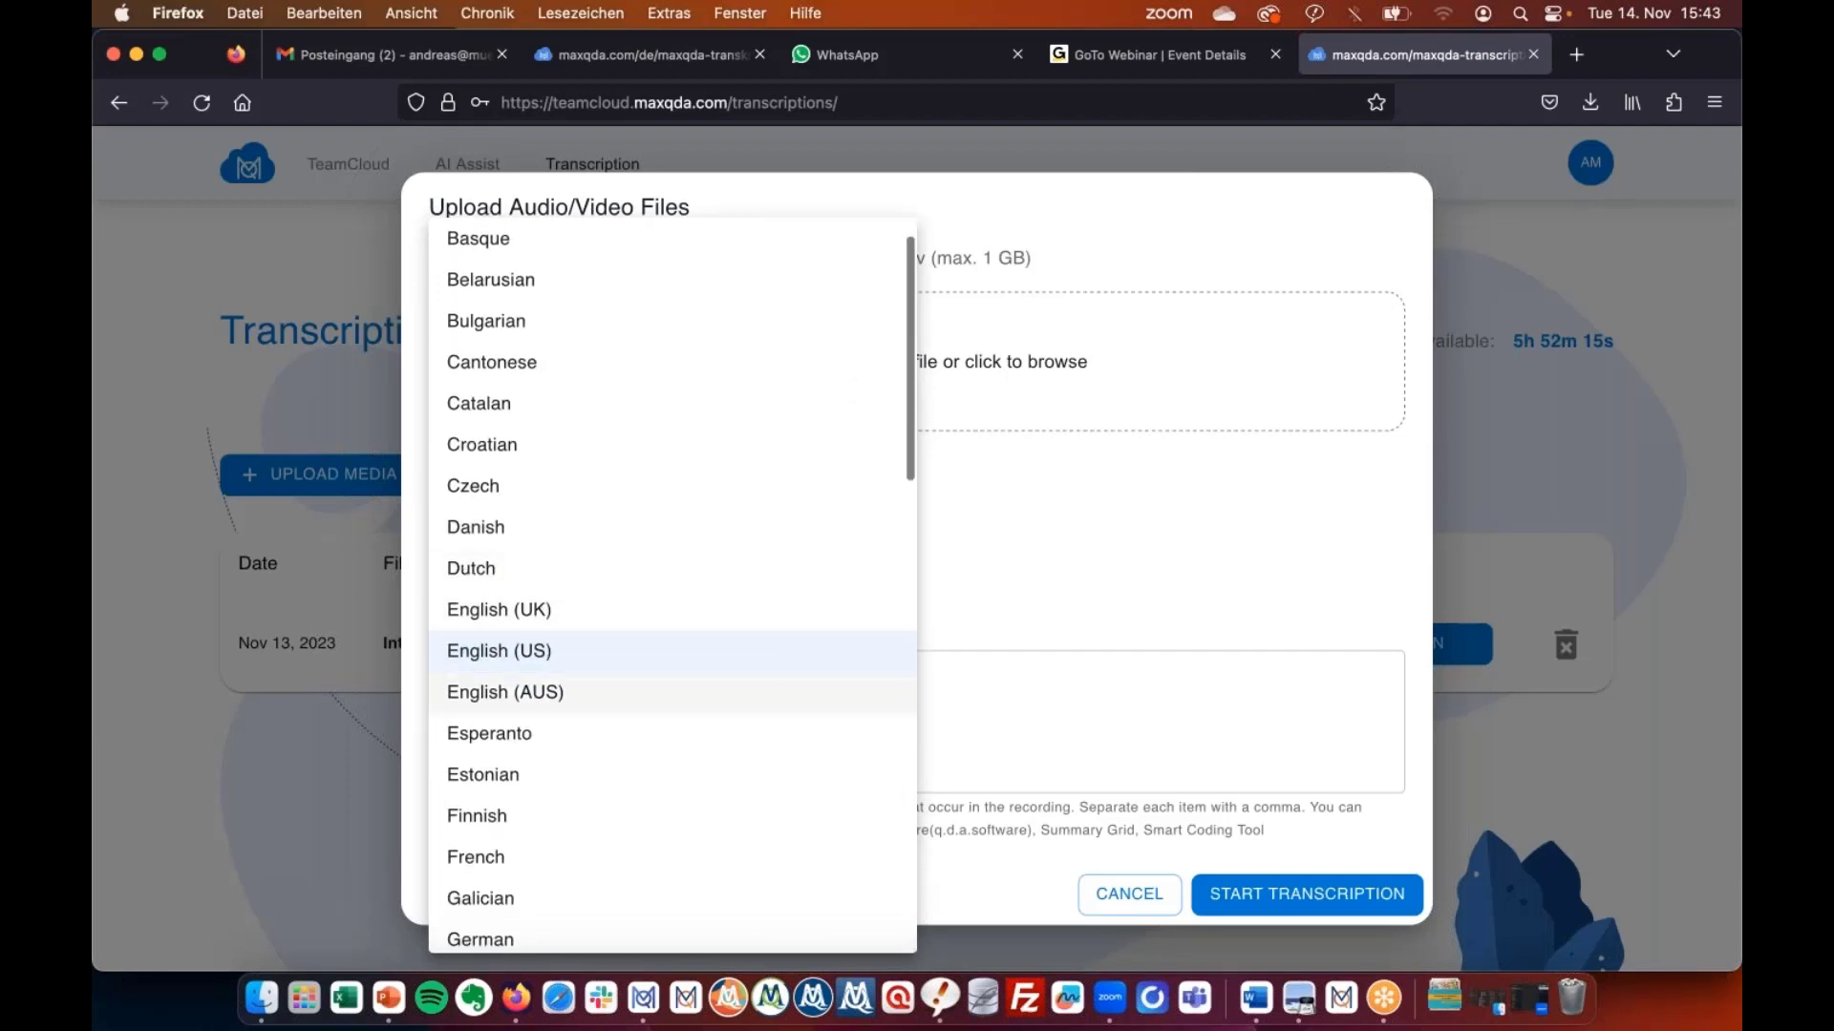
scroll(495, 557, "down", 5)
scroll(497, 557, "down", 8)
scroll(496, 556, "up", 10)
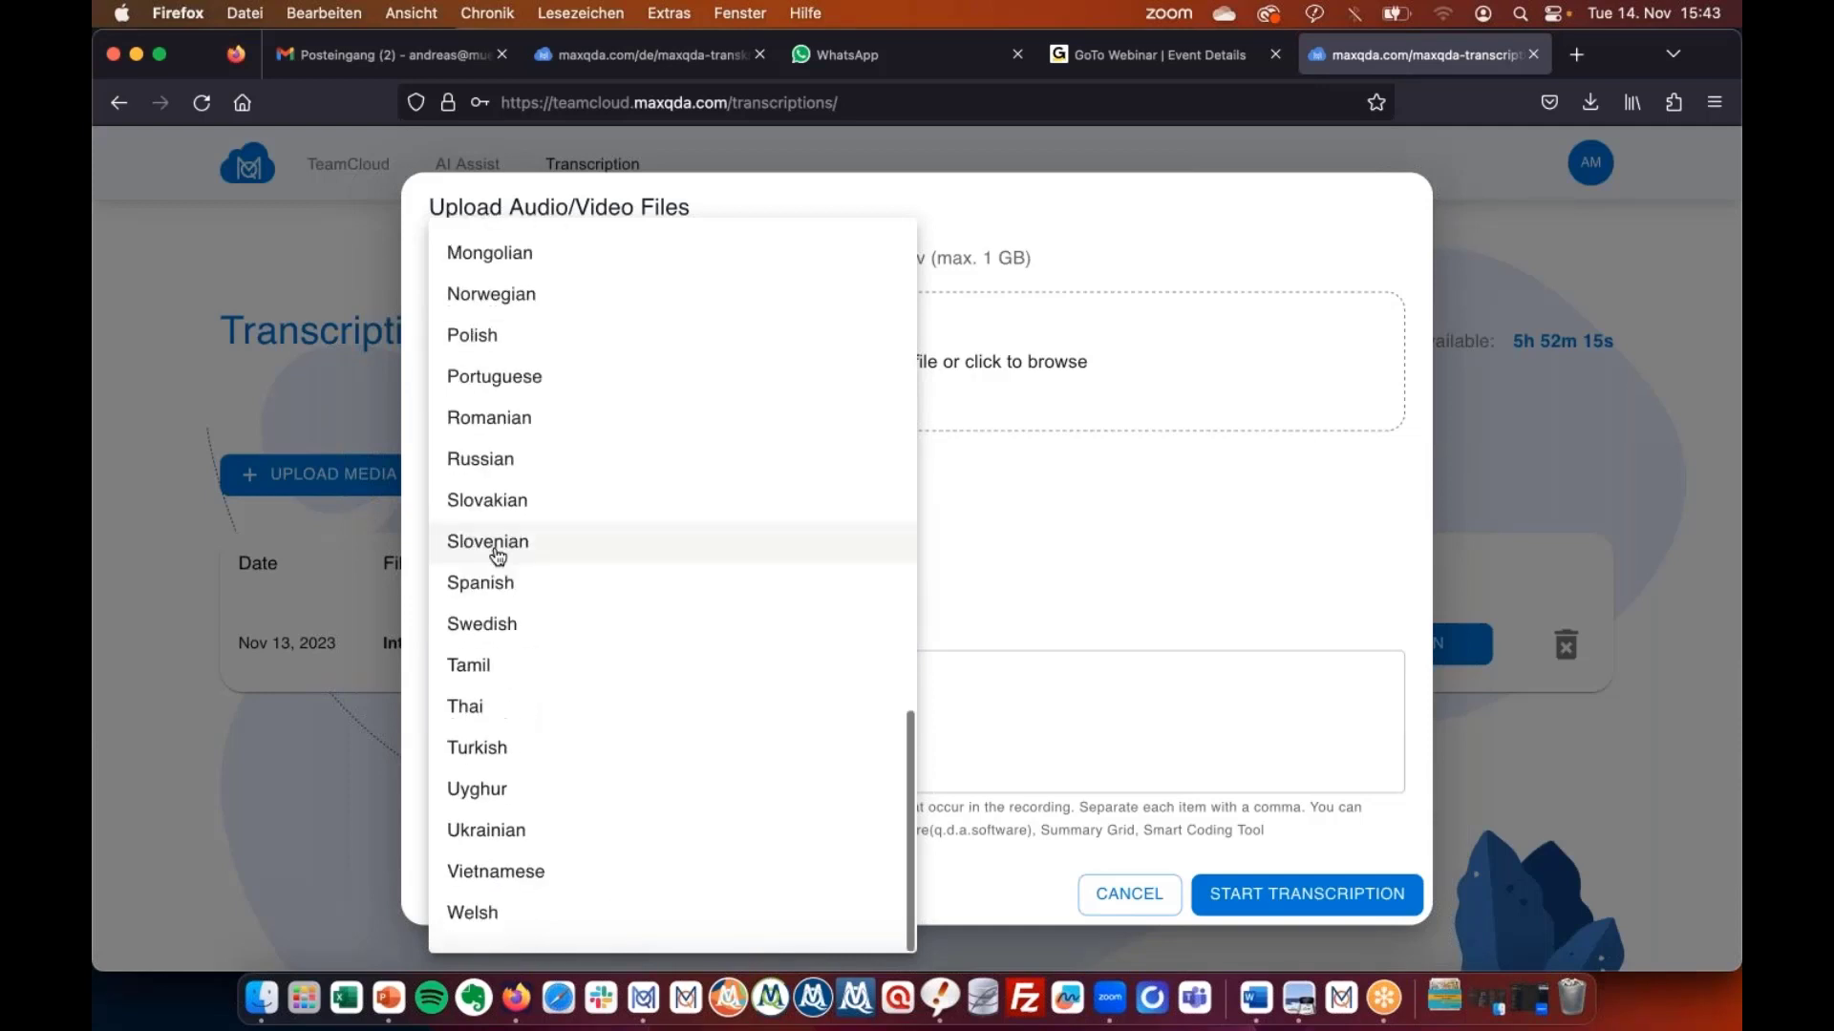
left_click(1118, 542)
Add MAXQDA as custom vocabulary and start the transcription.
left_click(611, 678)
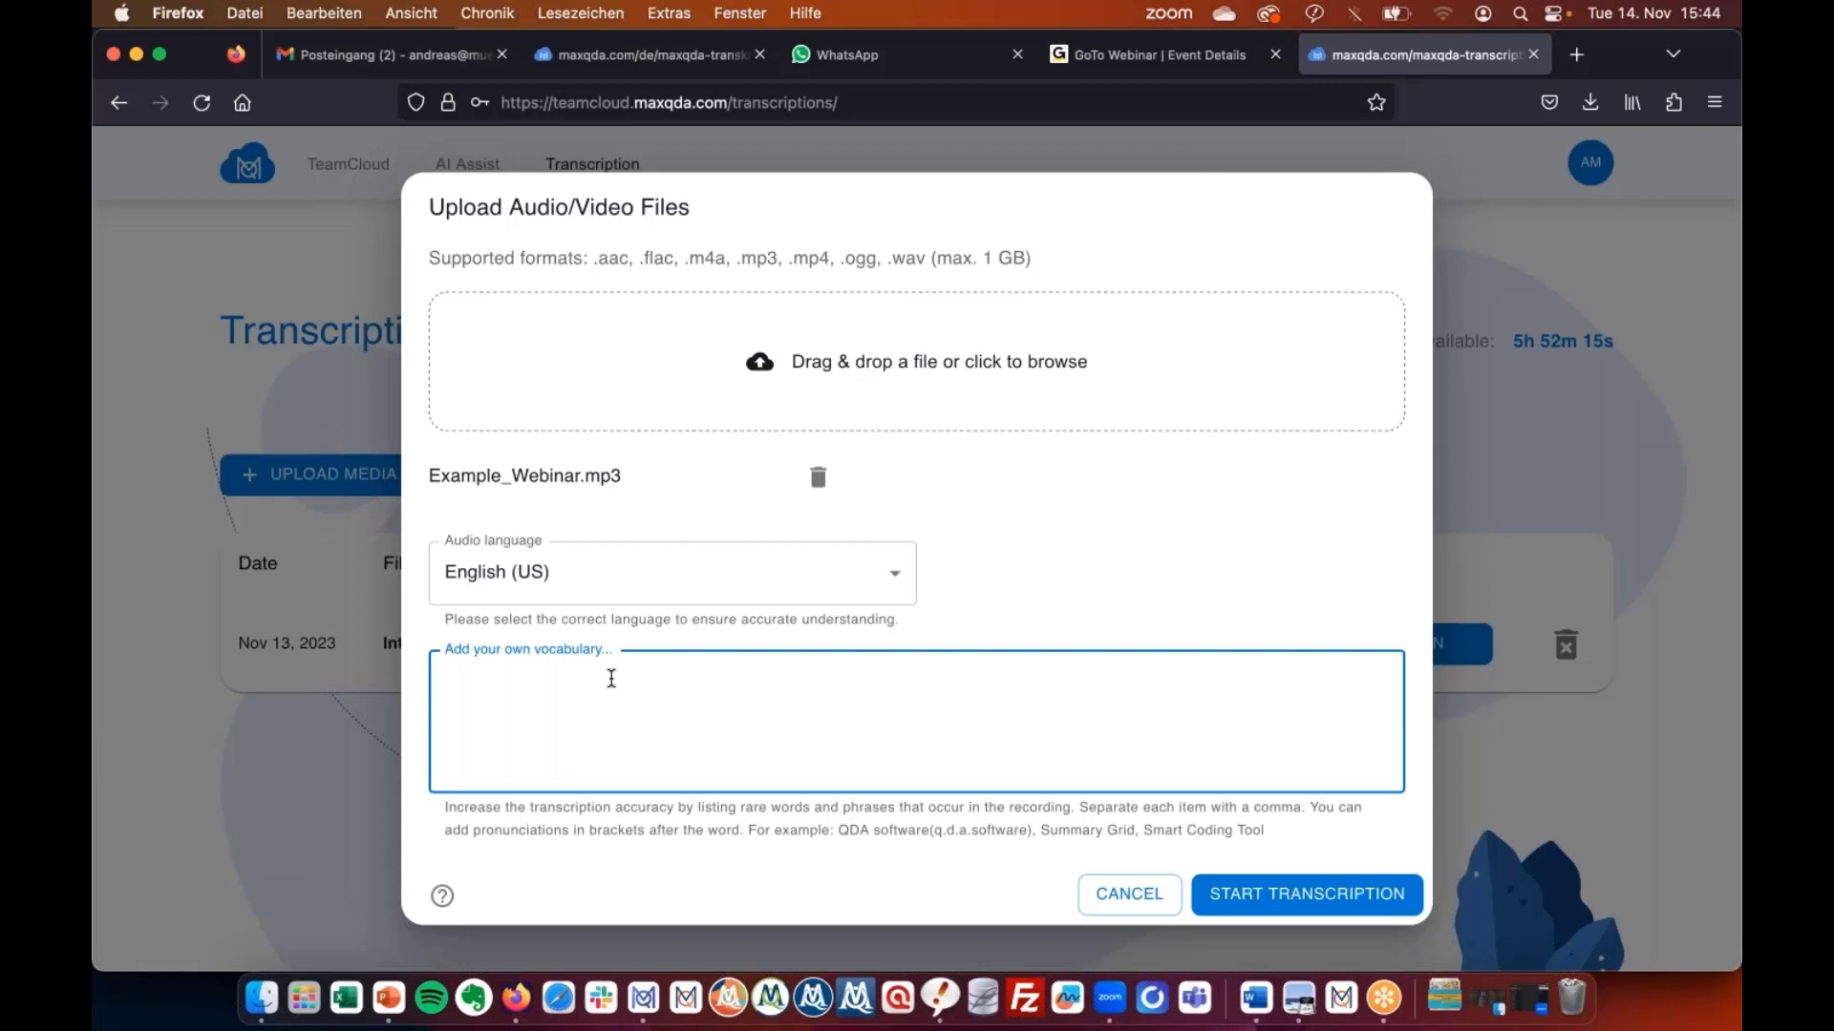
type("MAXQDA")
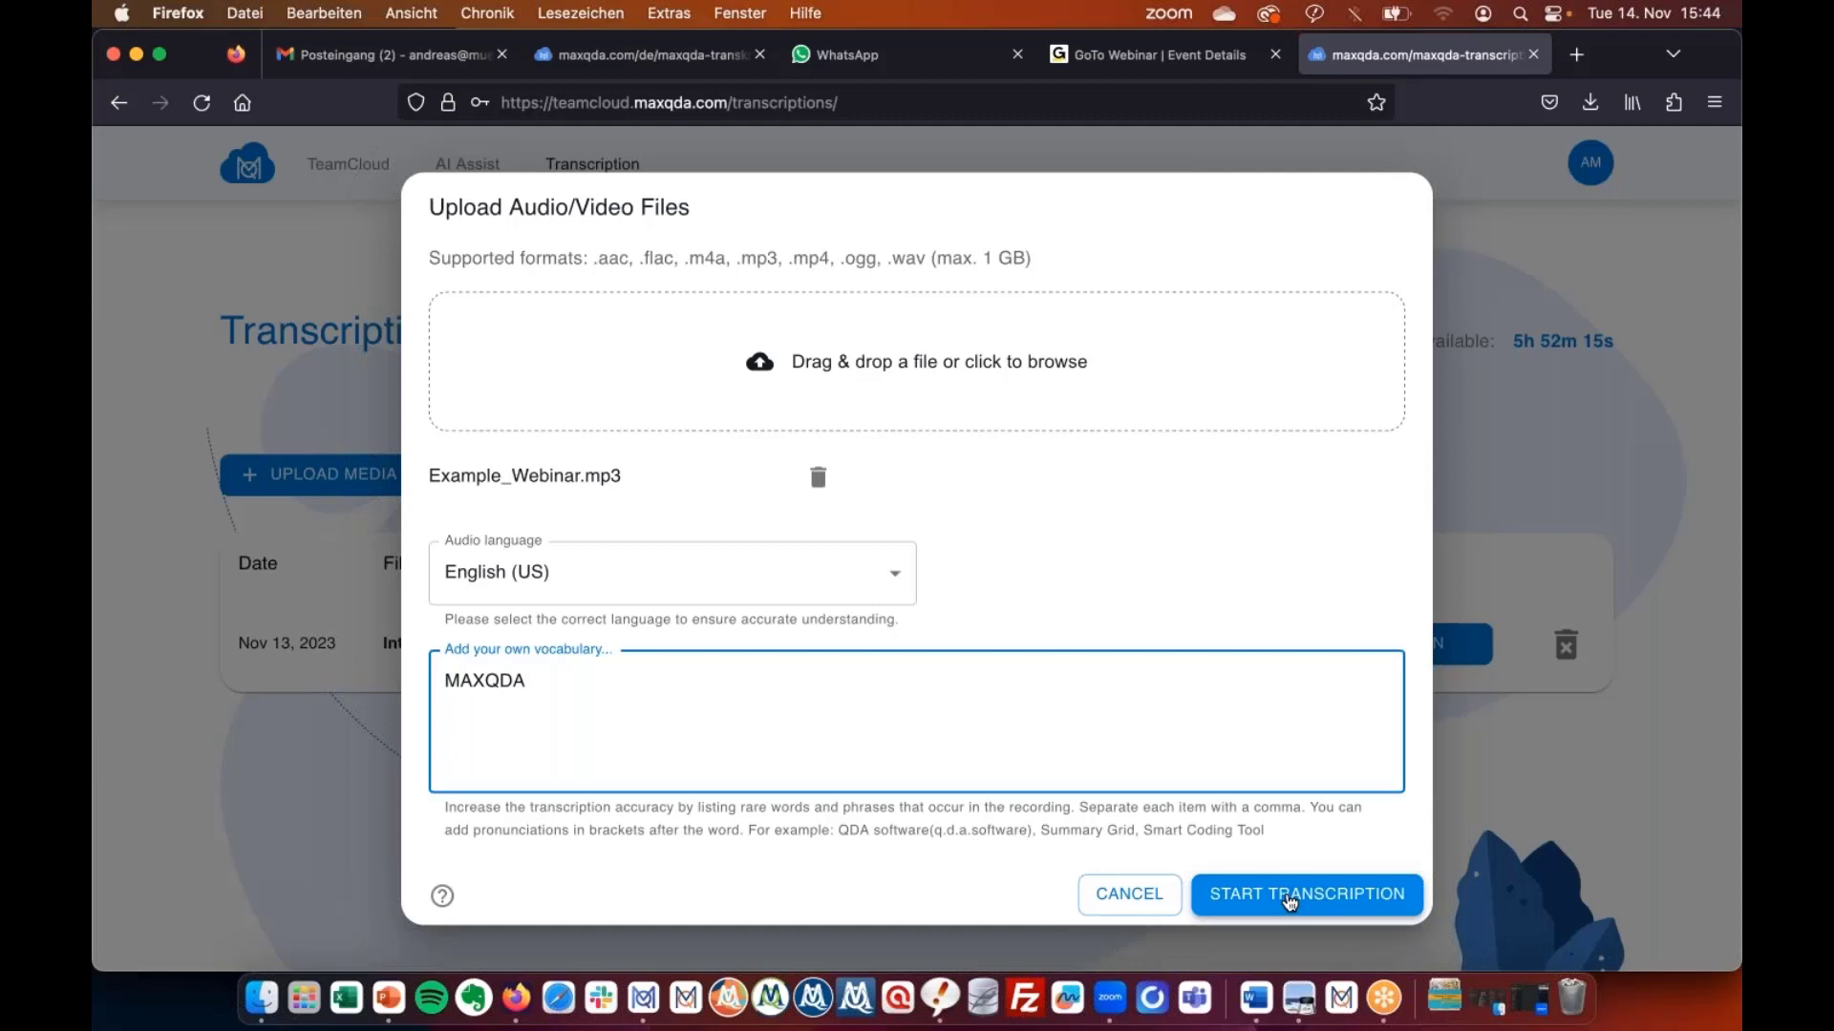
left_click(1290, 898)
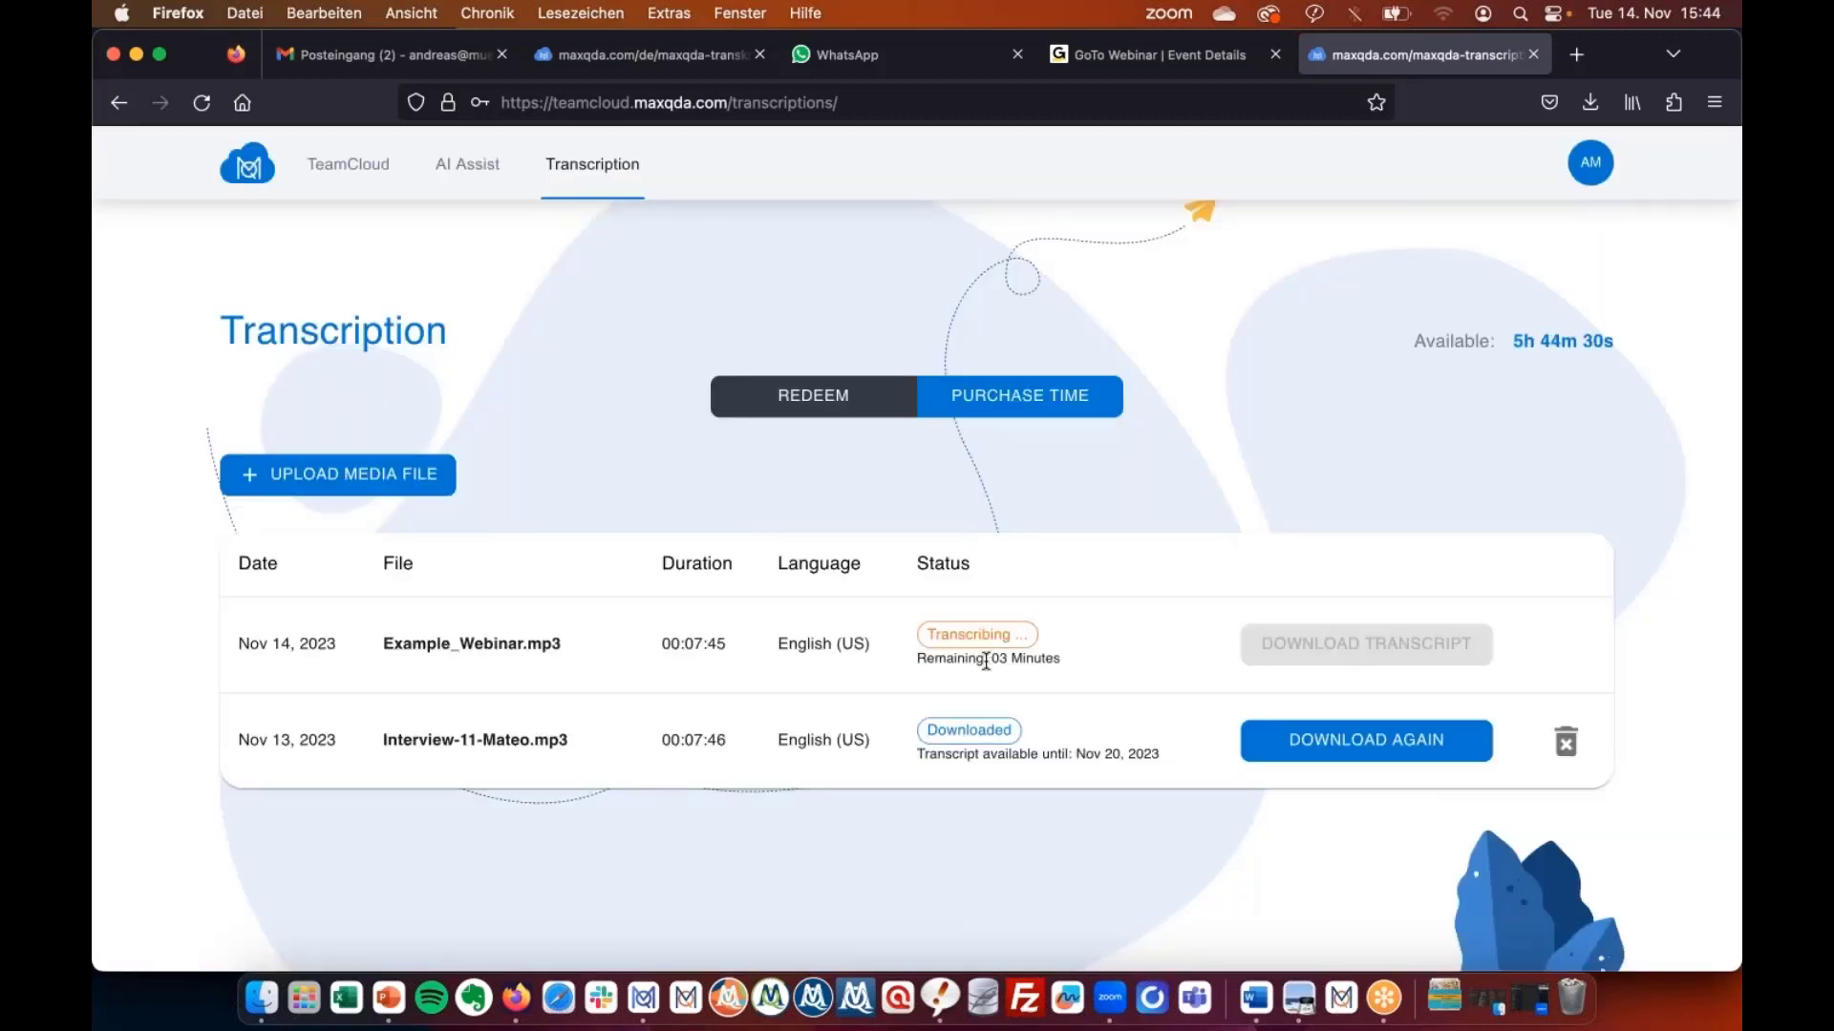
Re-download the Interview-11-Mateo transcript and open the .docx in Word from Firefox's downloads.
scroll(985, 664, "down", 1)
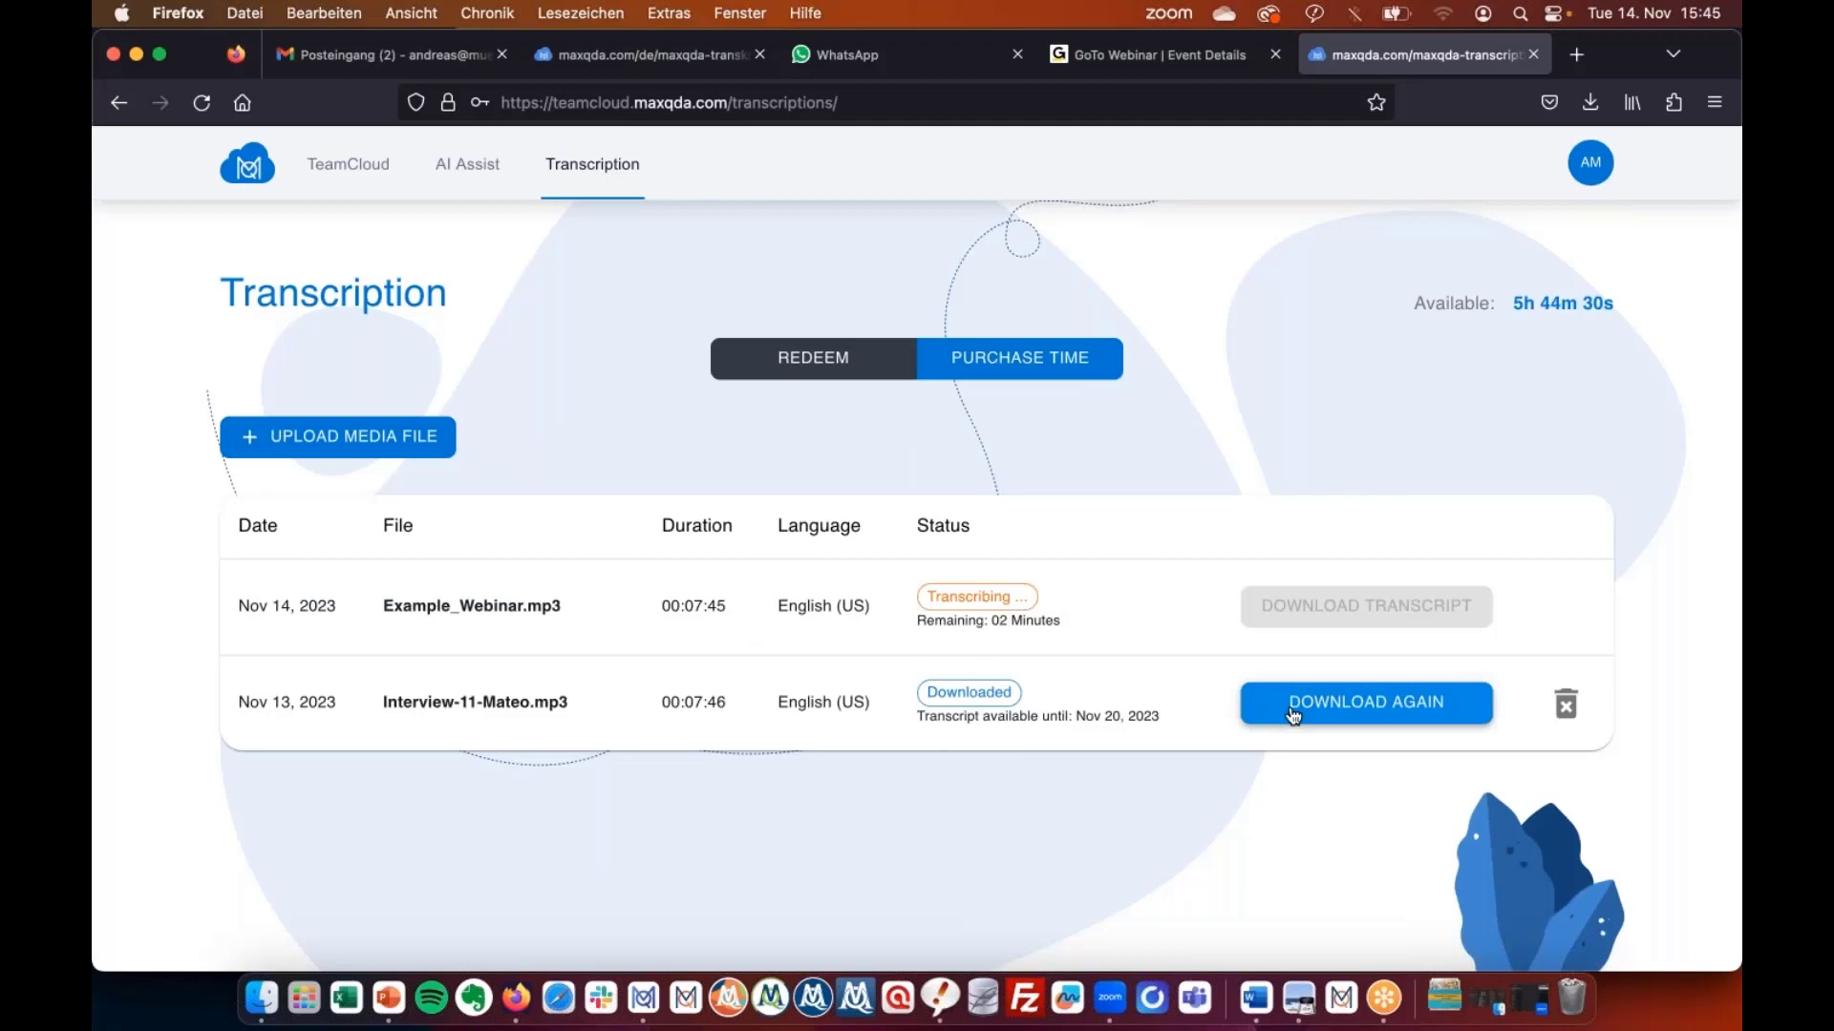
left_click(943, 44)
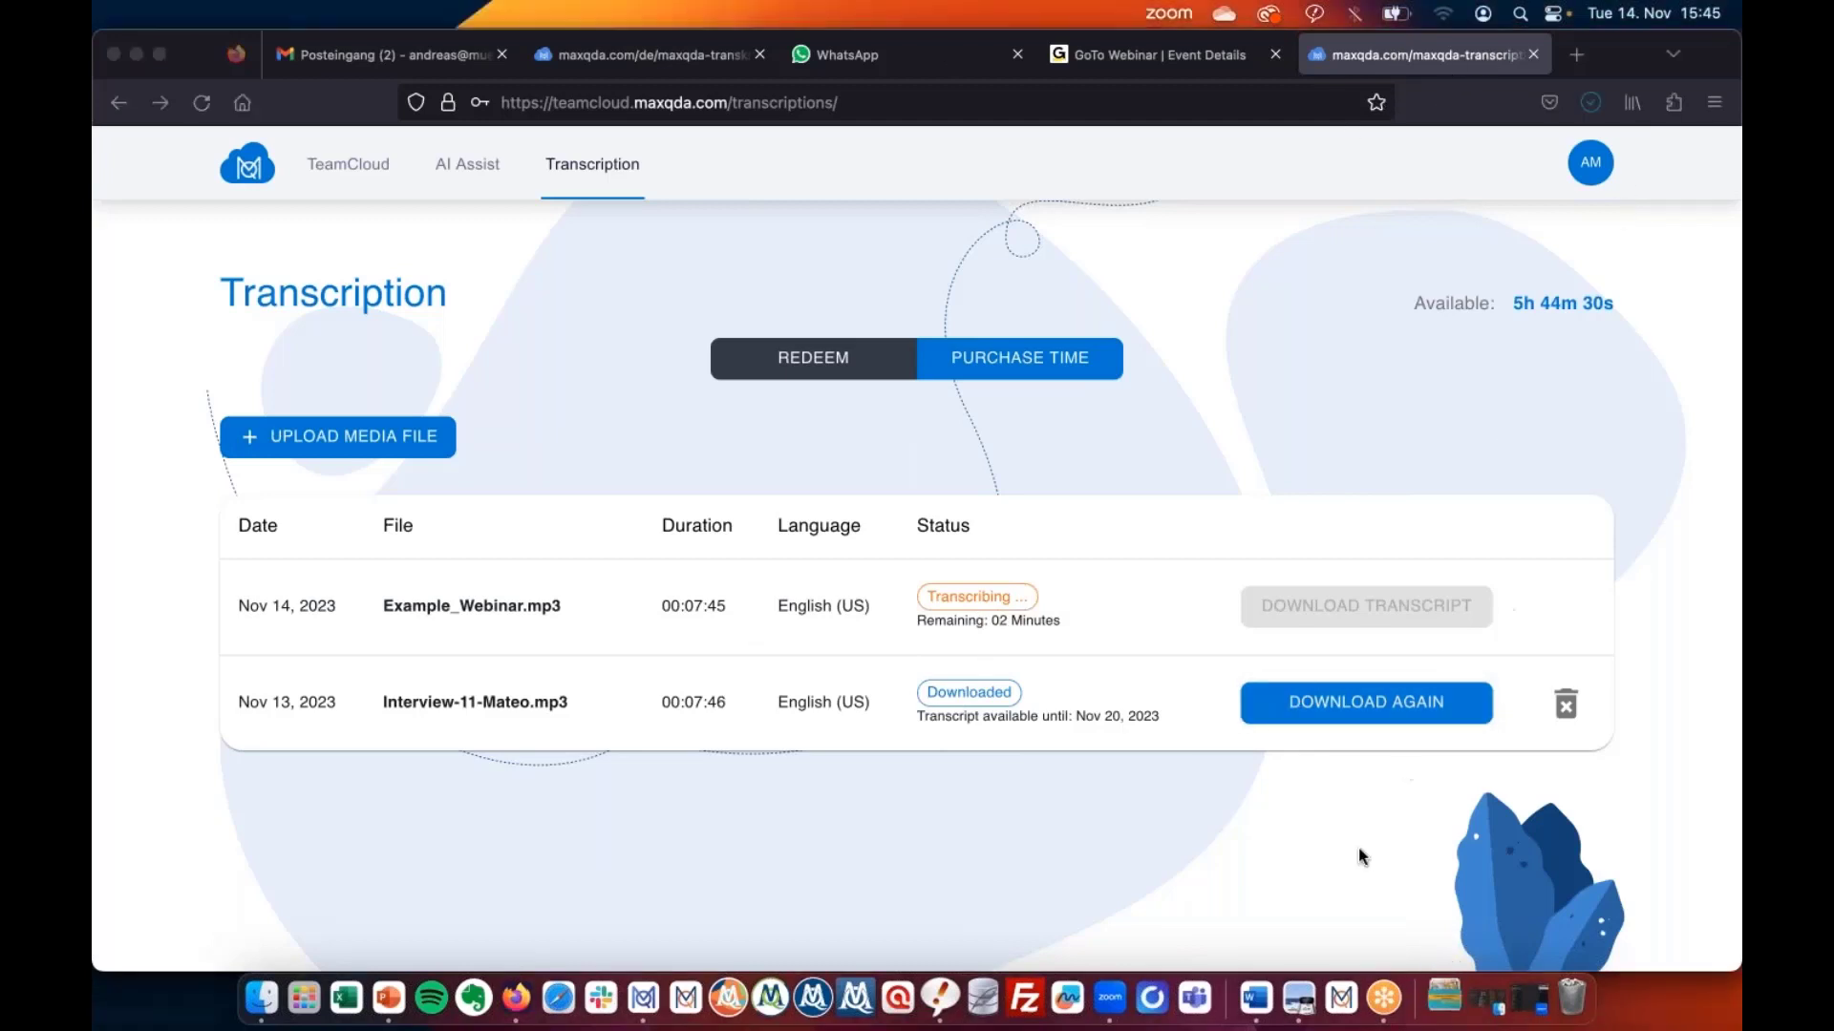
left_click(1446, 1014)
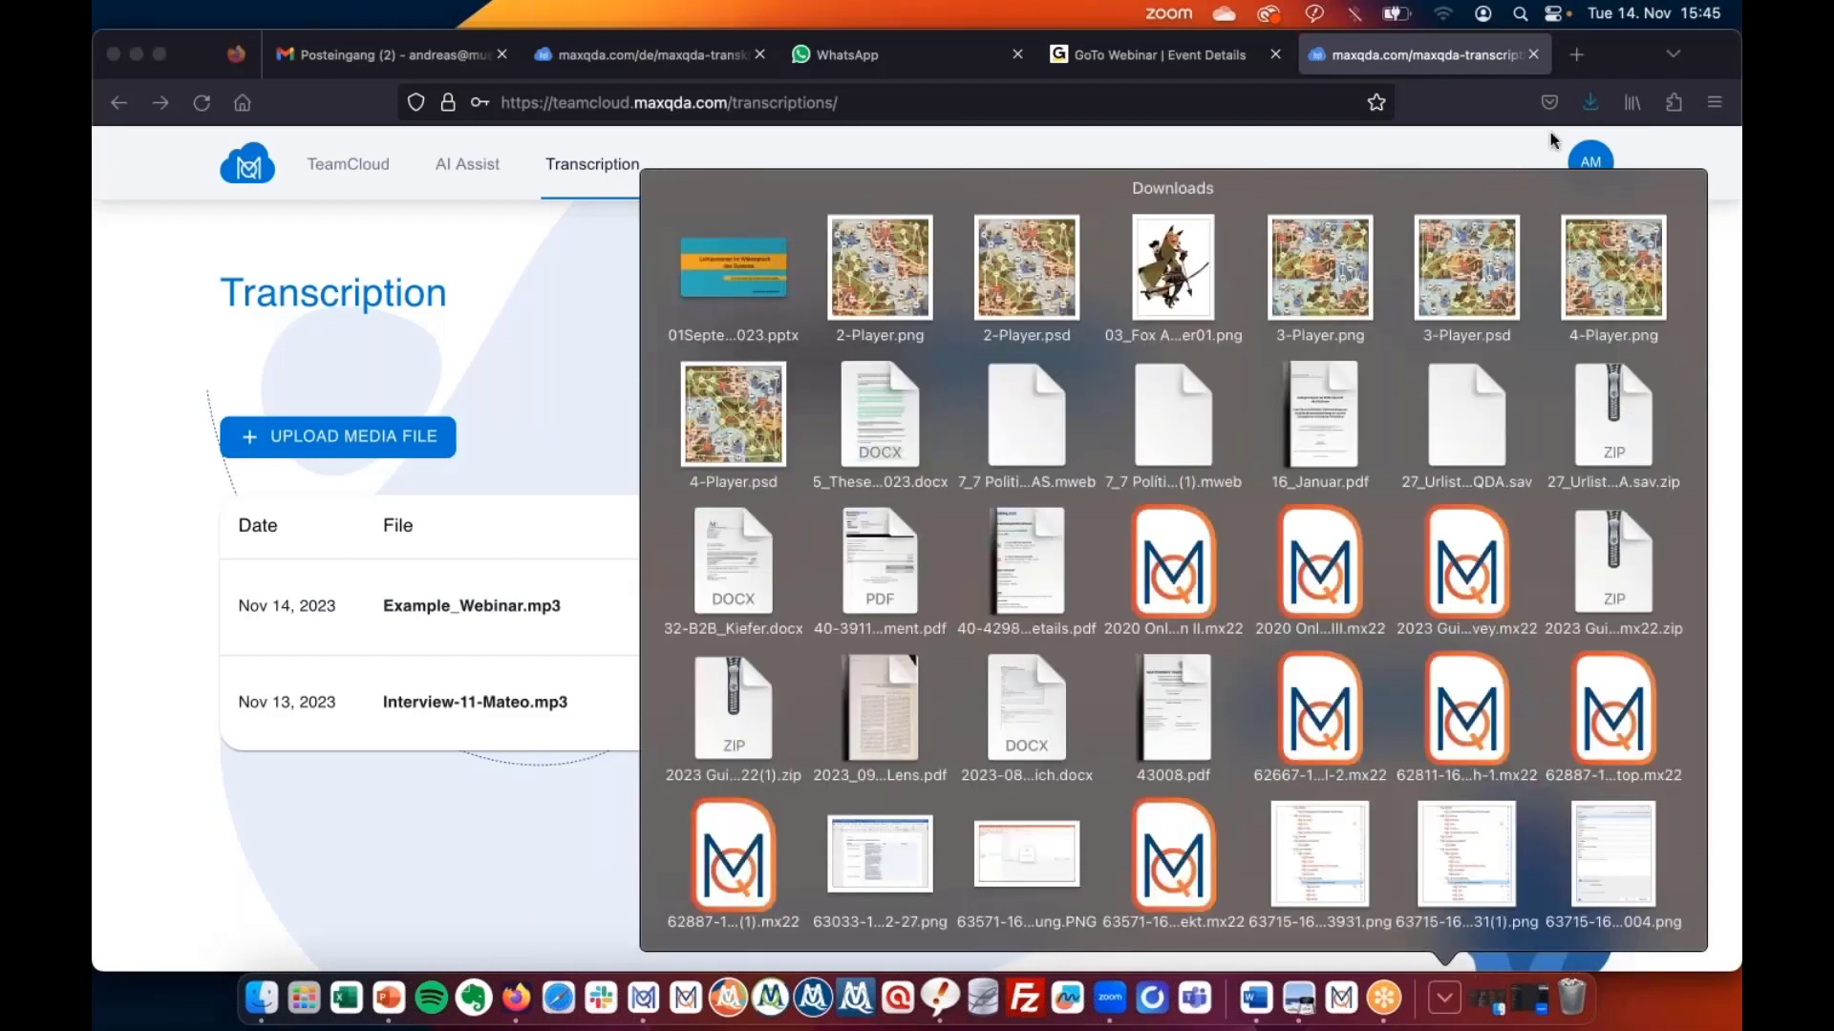
left_click(1590, 102)
left_click(1392, 151)
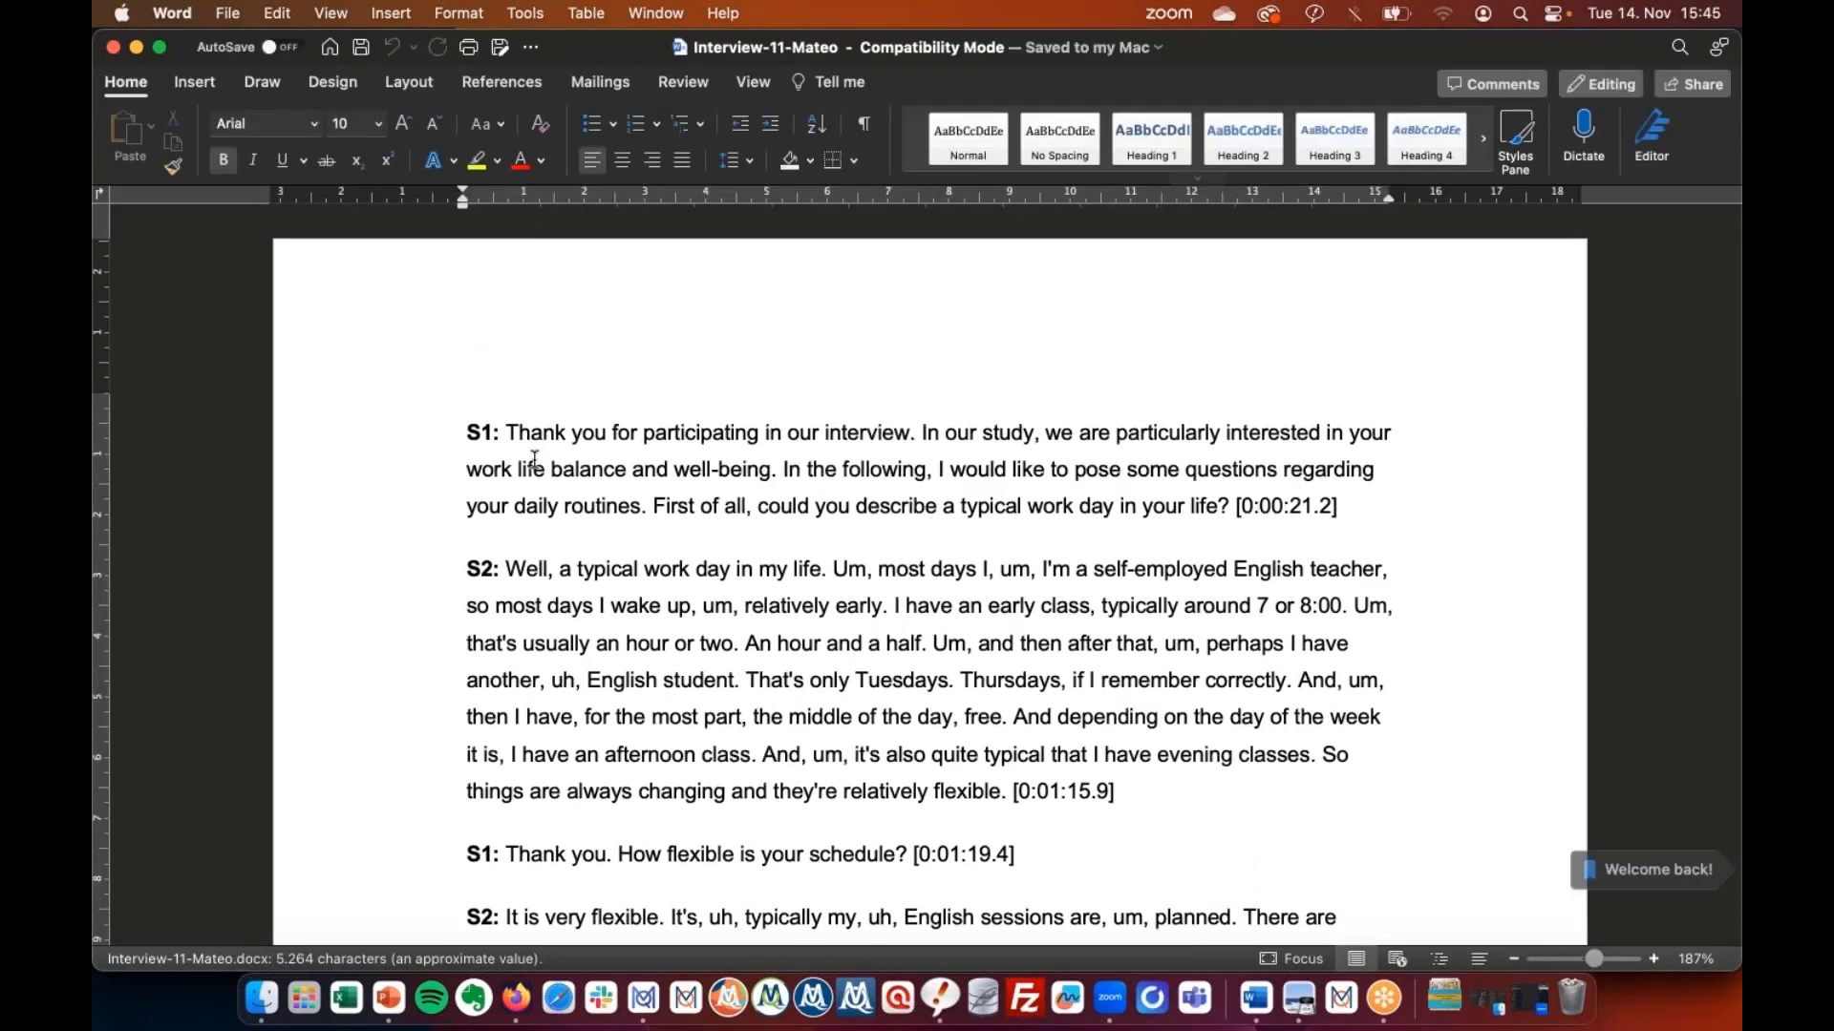
Highlight the transcript's opening line and the first S1 and S2 speaker turns.
left_click_drag(420, 436, 416, 584)
left_click(416, 856)
left_click(416, 919)
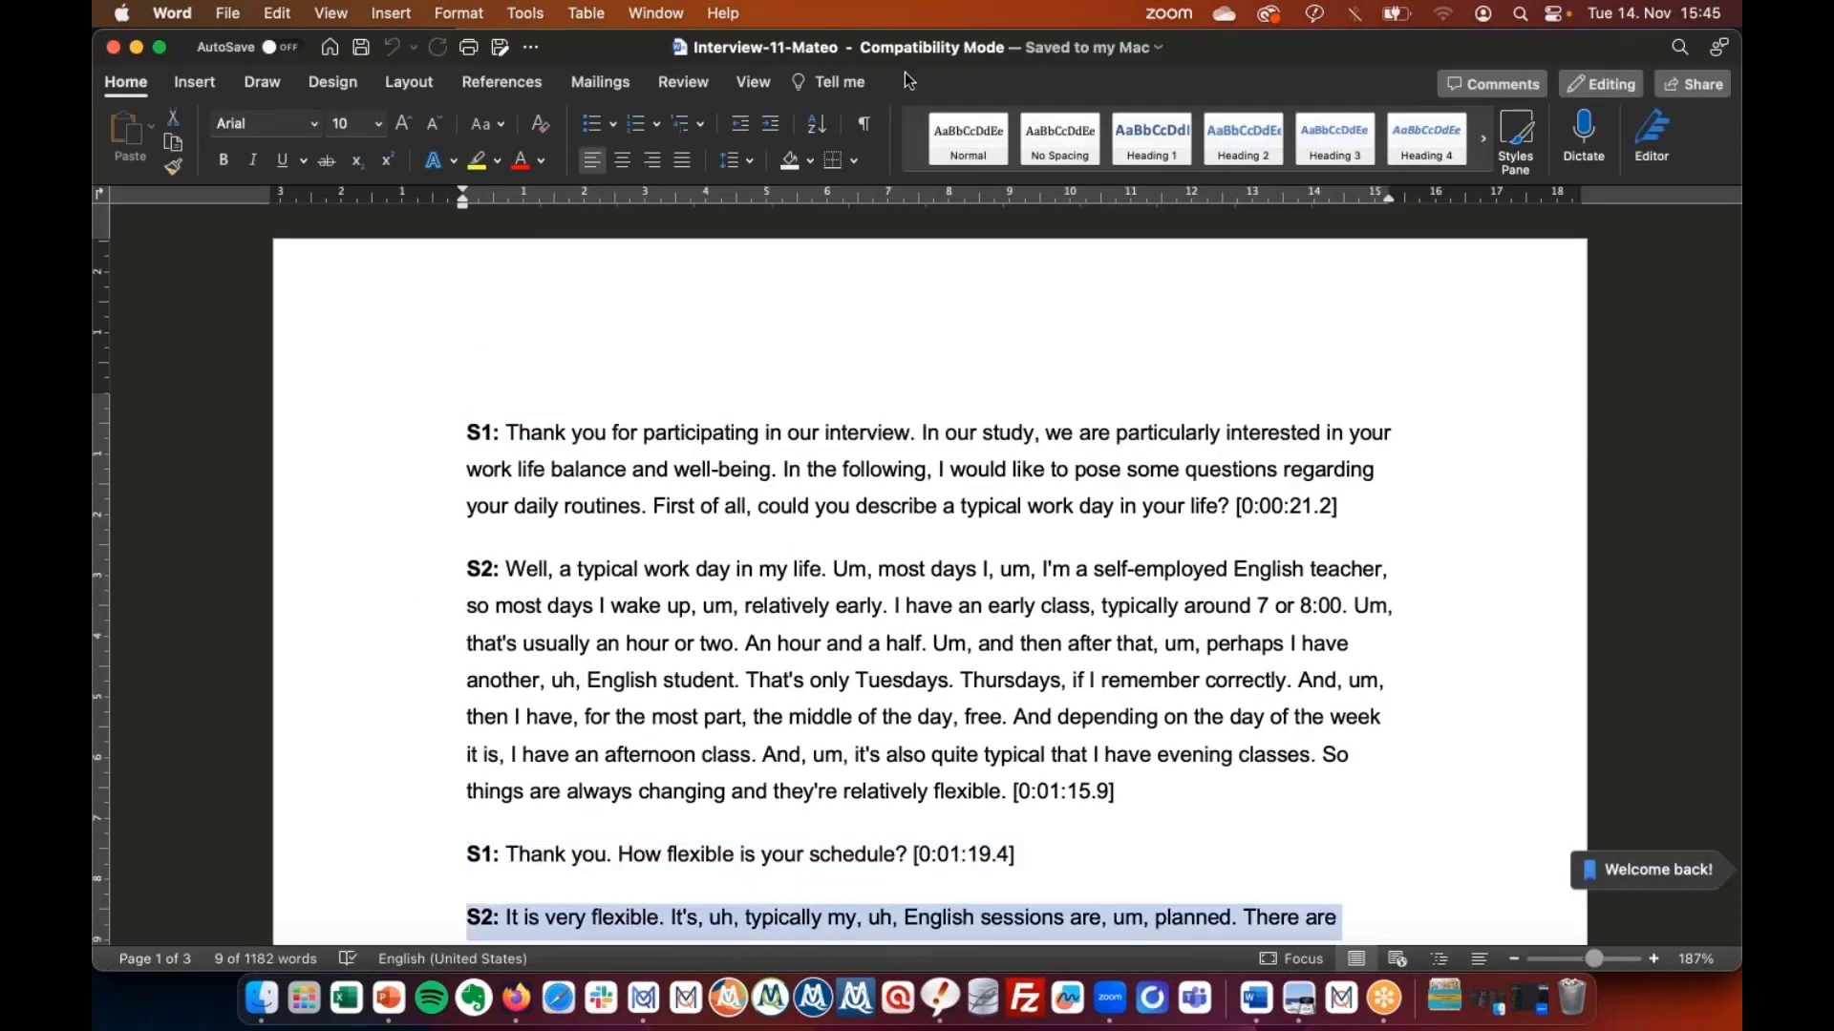
left_click(928, 54)
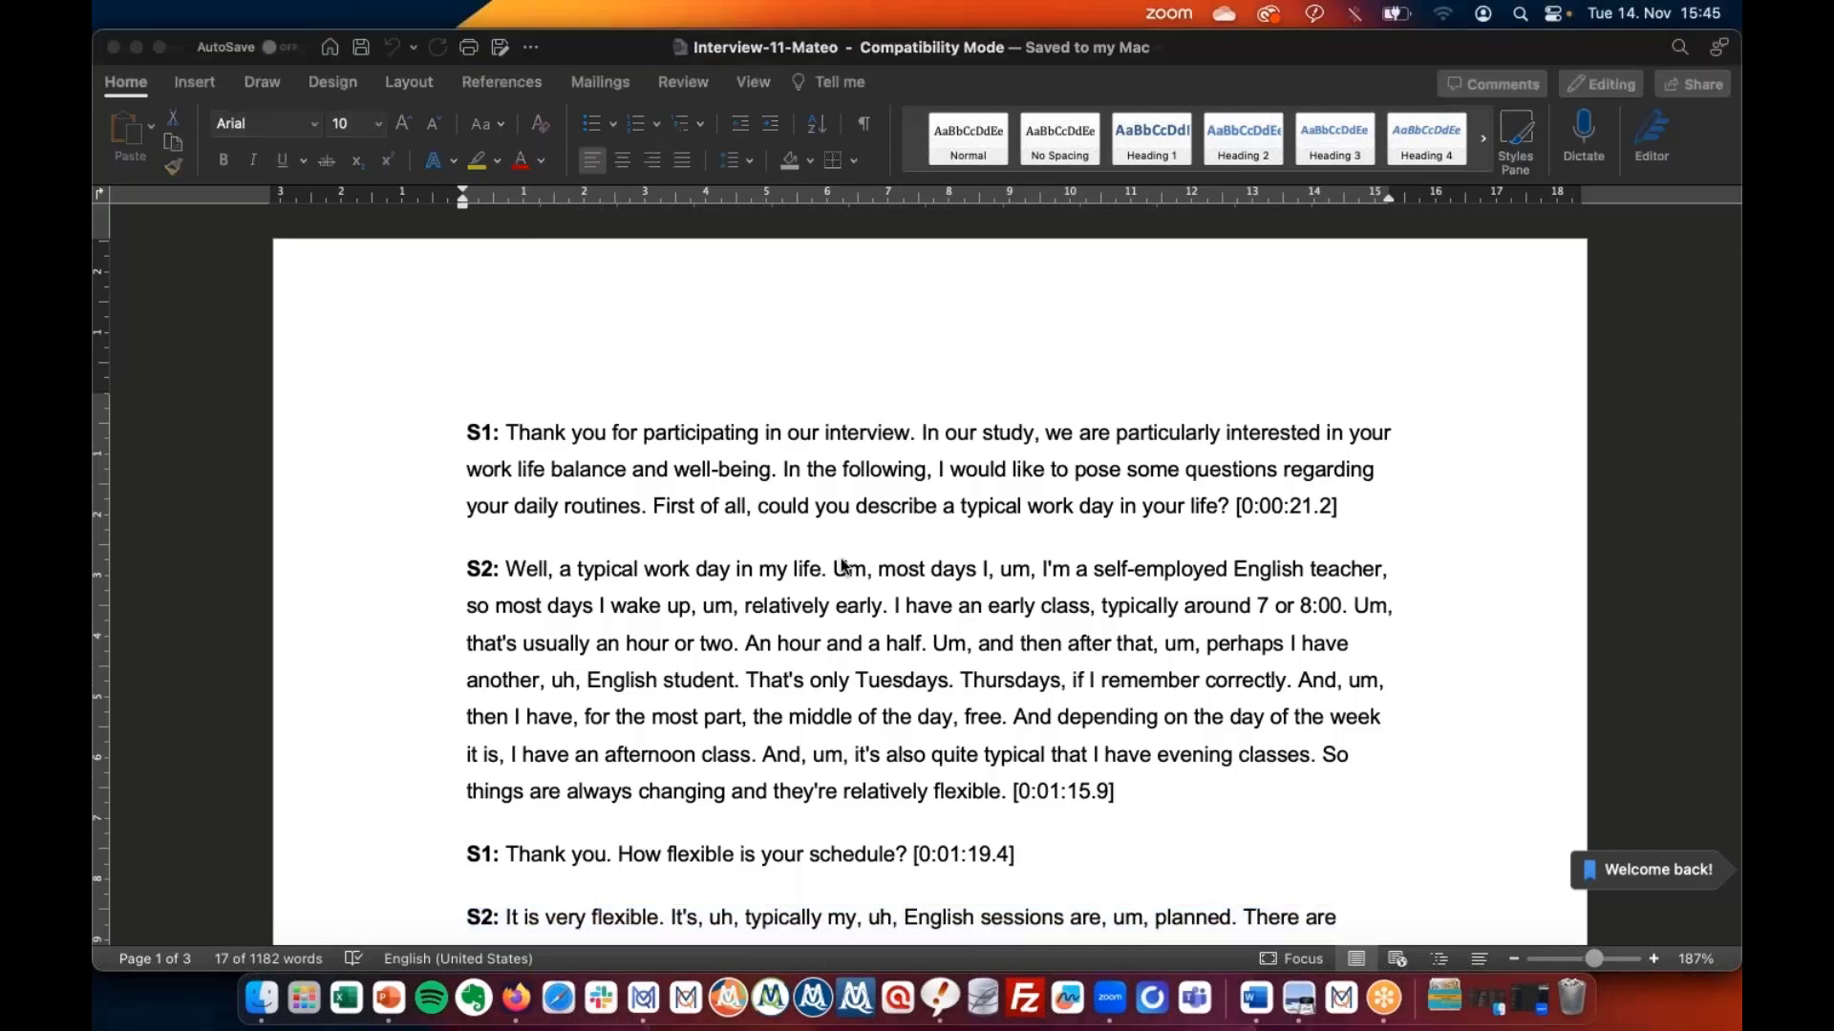
left_click(809, 655)
Scroll down and select the (5) and (..) pause markers in the transcript.
scroll(809, 655, "down", 5)
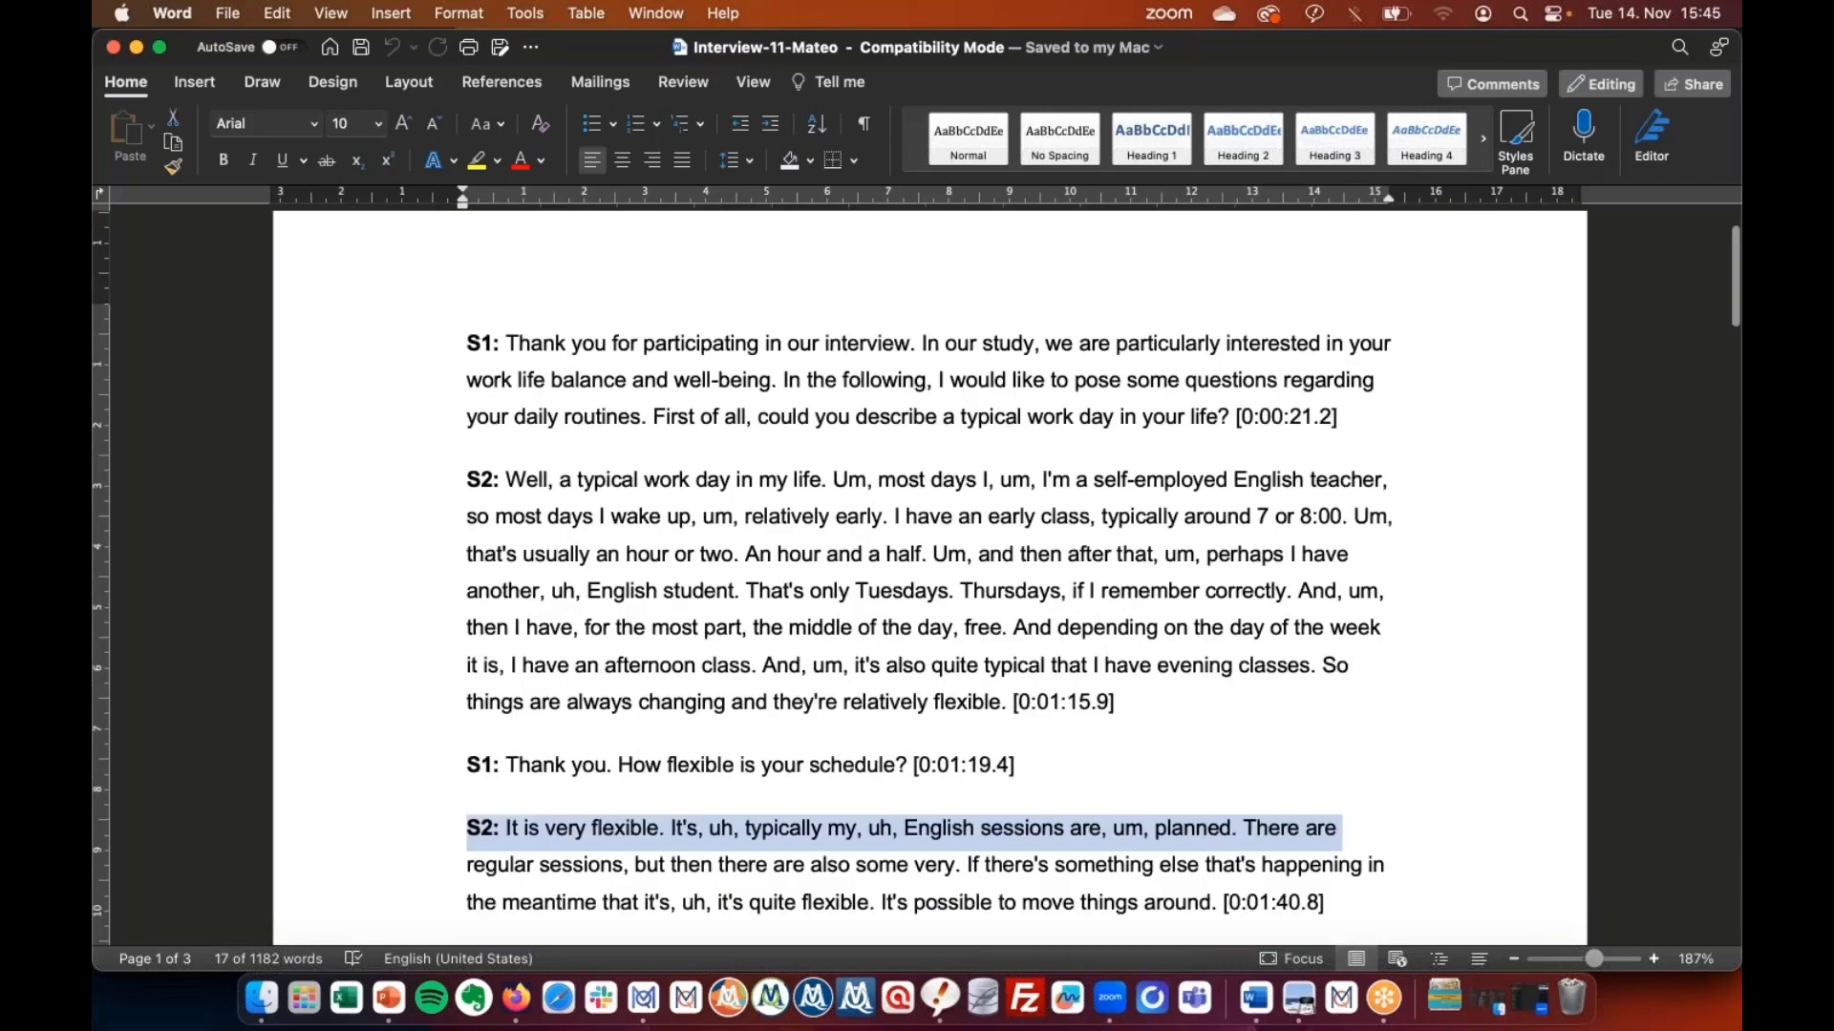
scroll(809, 655, "down", 5)
scroll(929, 573, "down", 14)
scroll(929, 573, "down", 14)
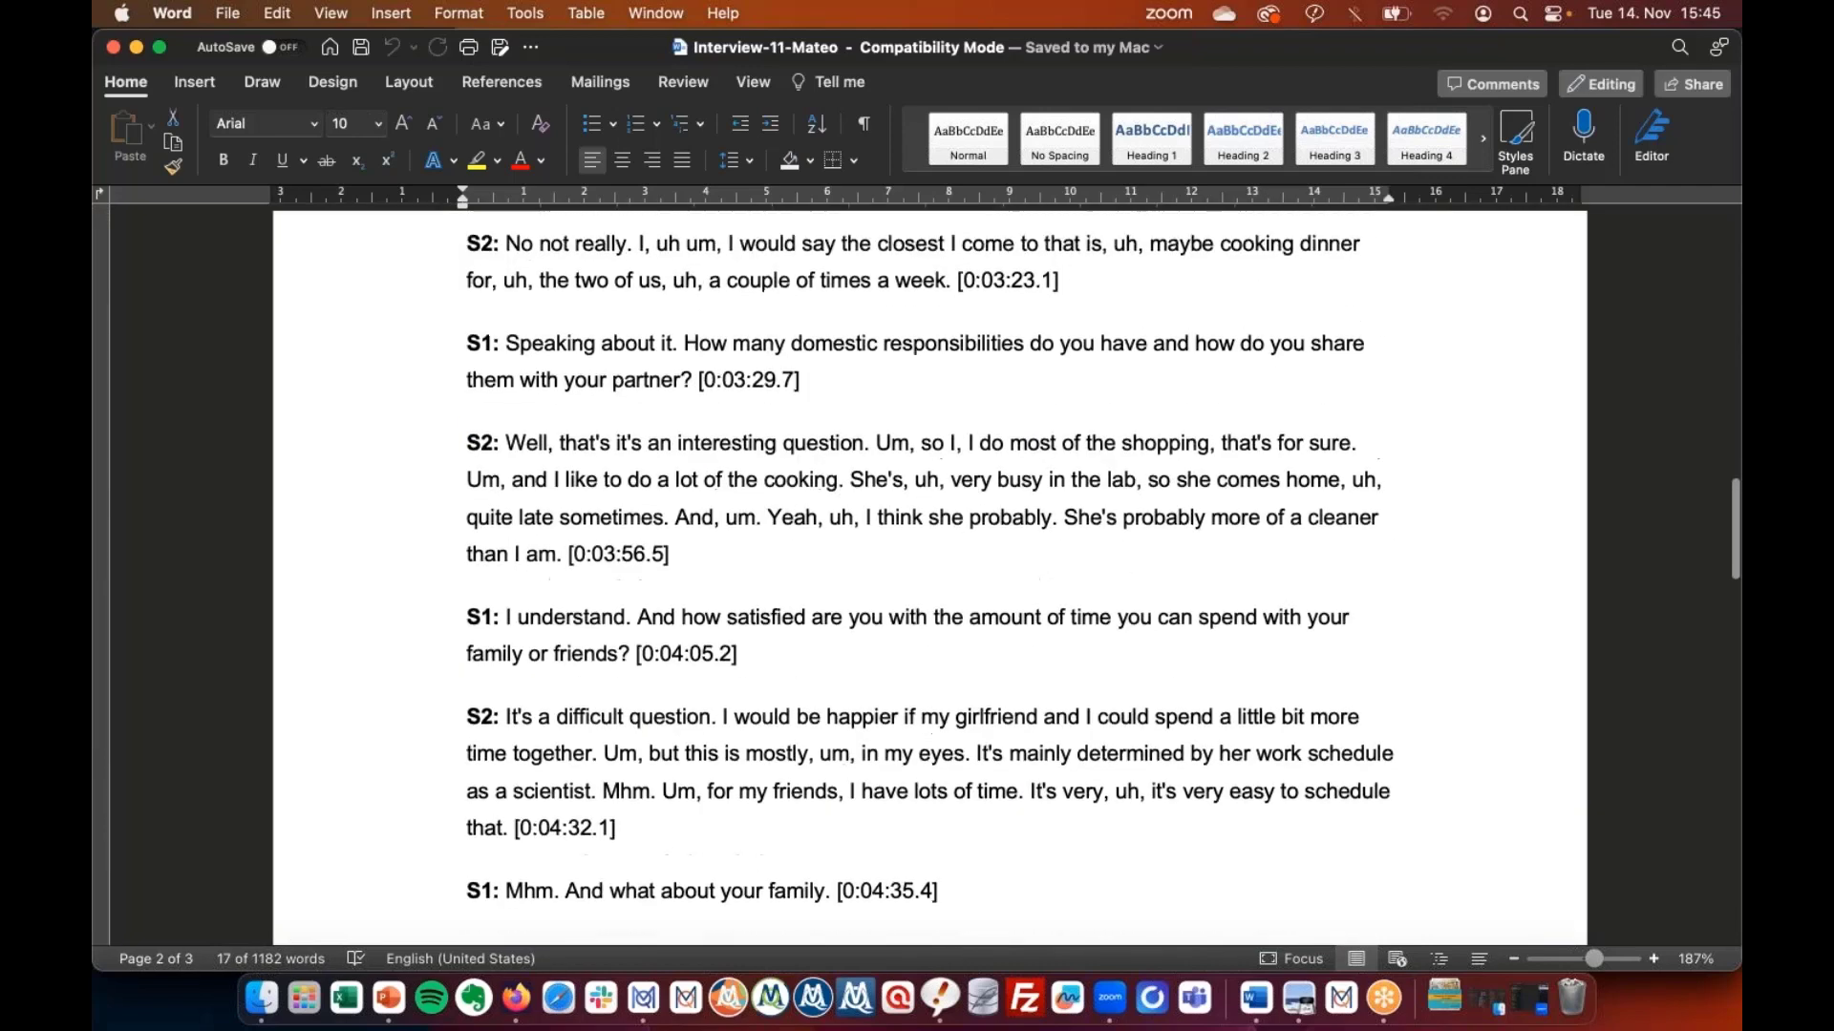
scroll(929, 573, "down", 17)
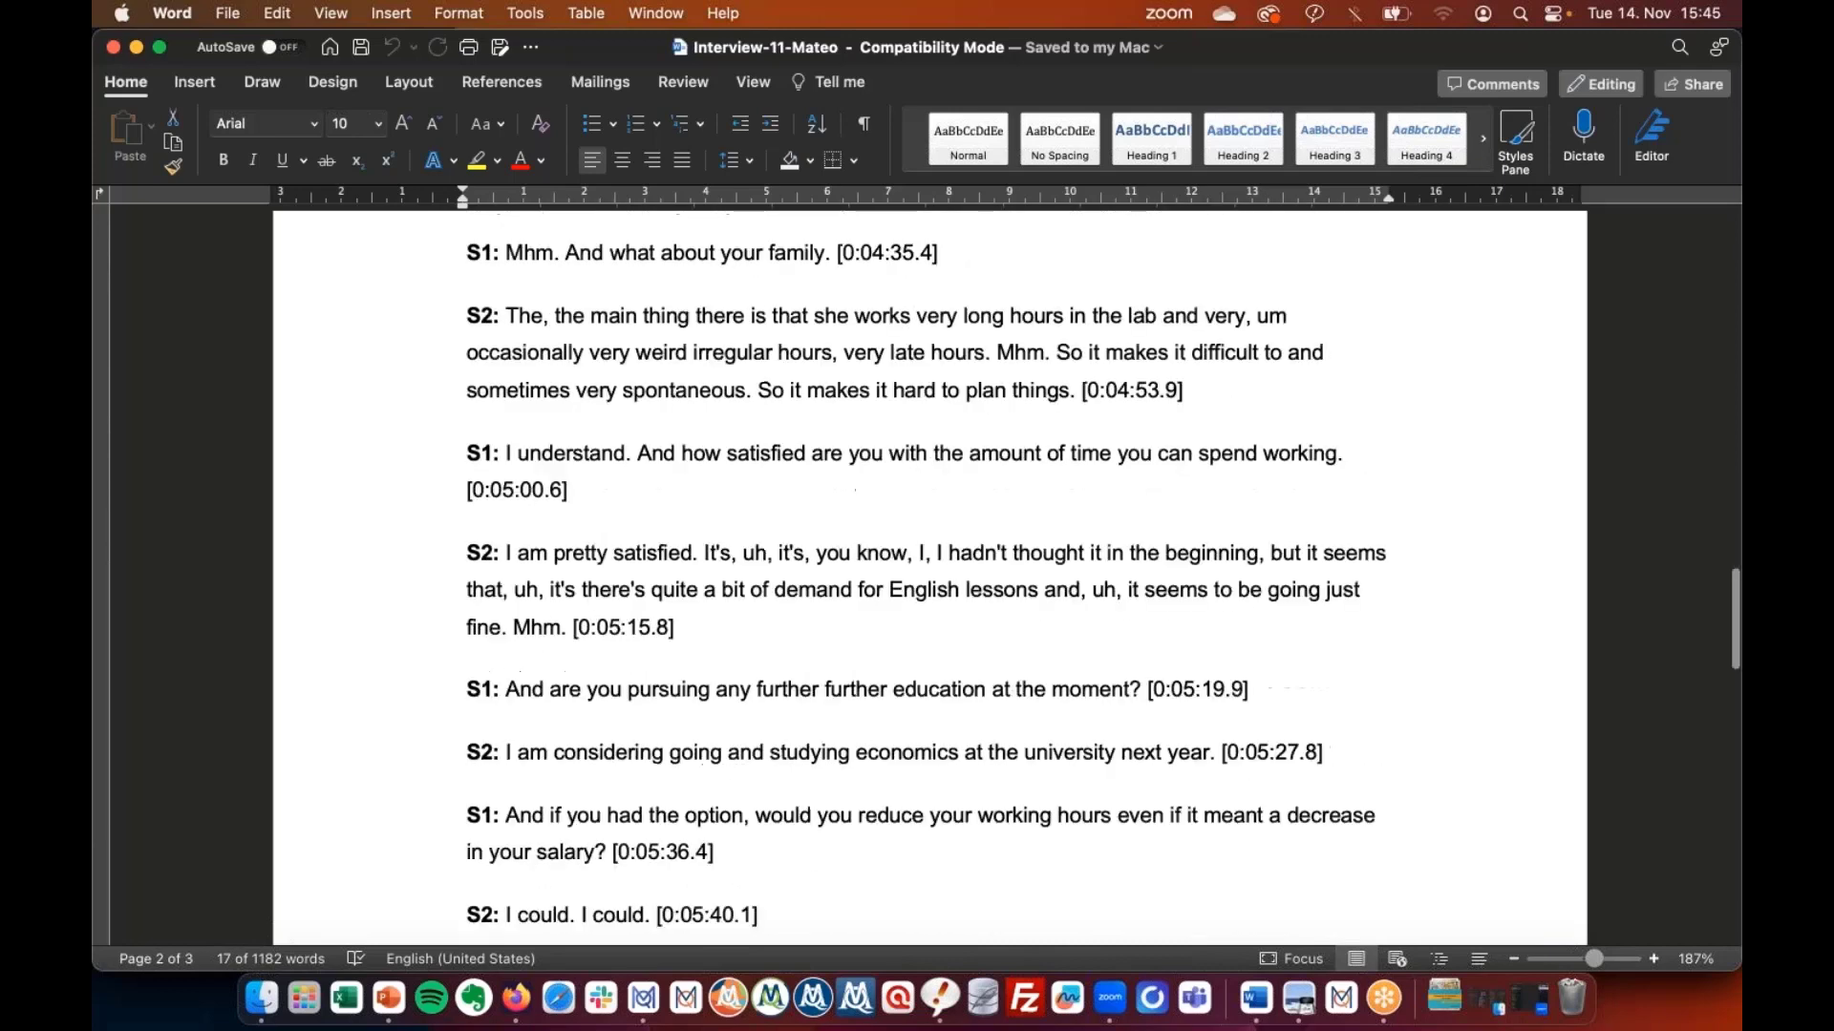
scroll(656, 656, "down", 20)
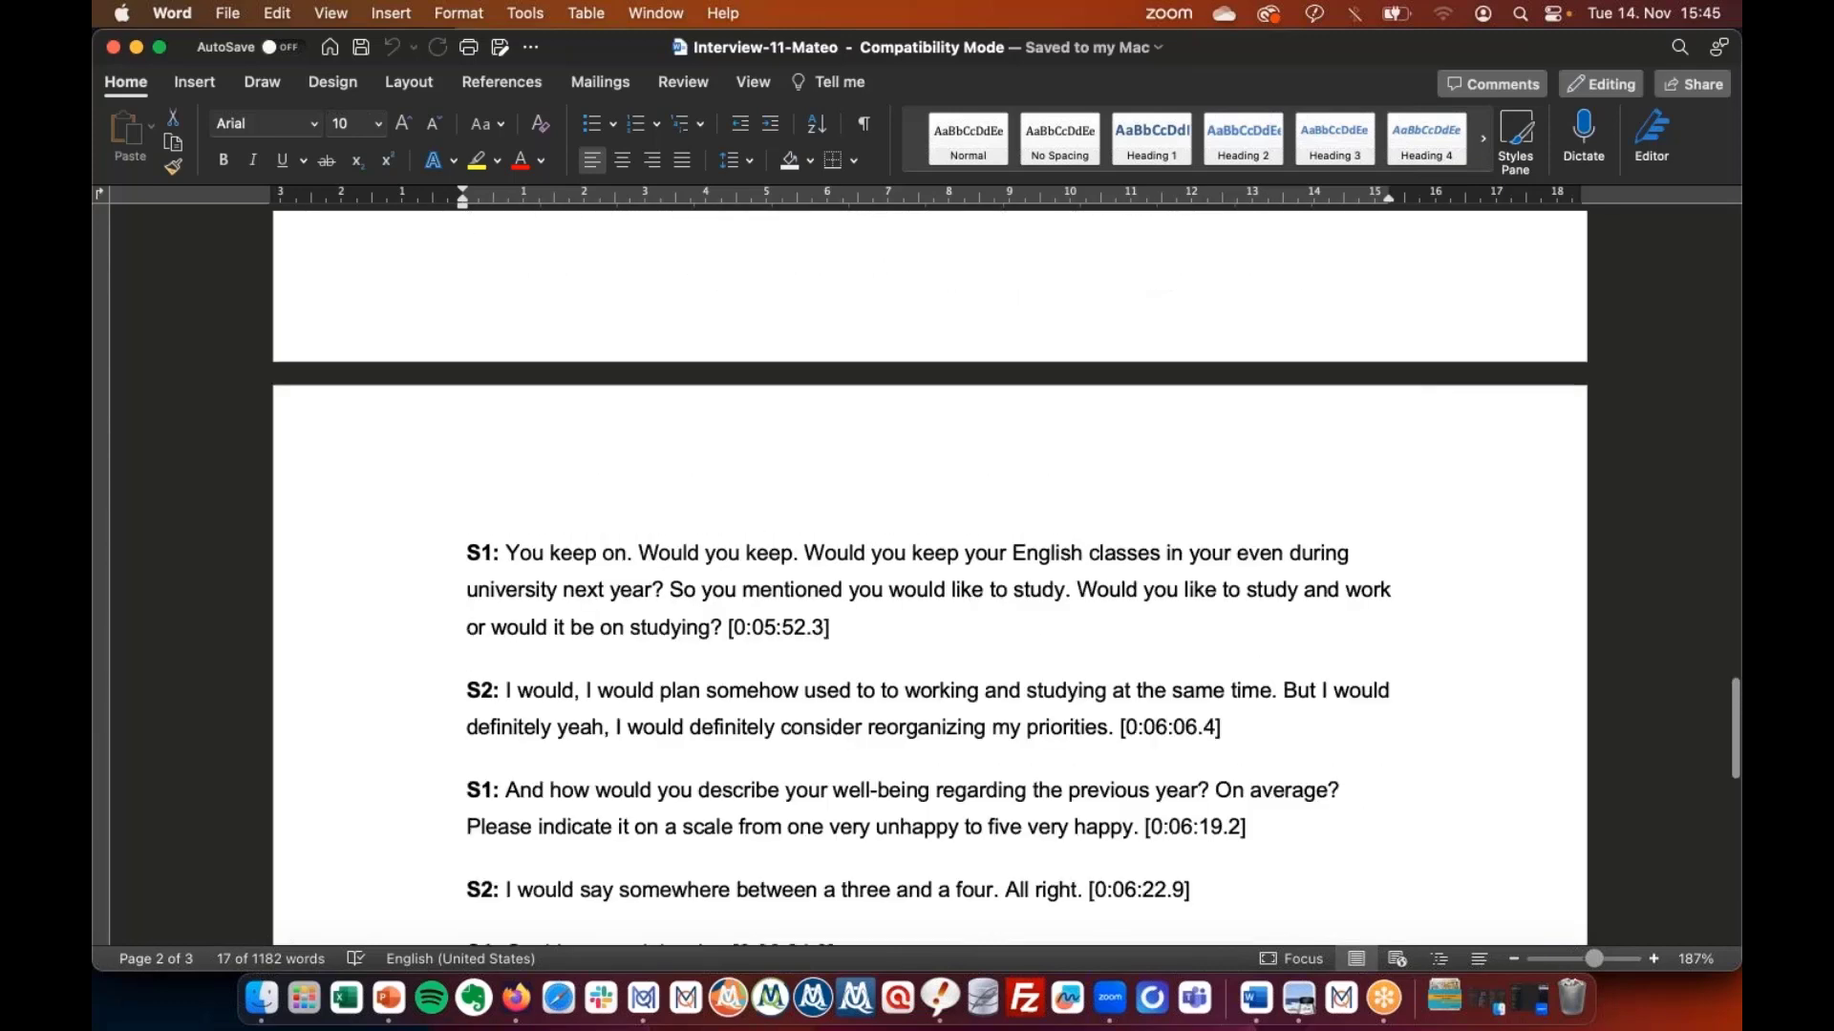
left_click_drag(653, 661, 690, 667)
left_click(695, 664)
left_click(655, 663)
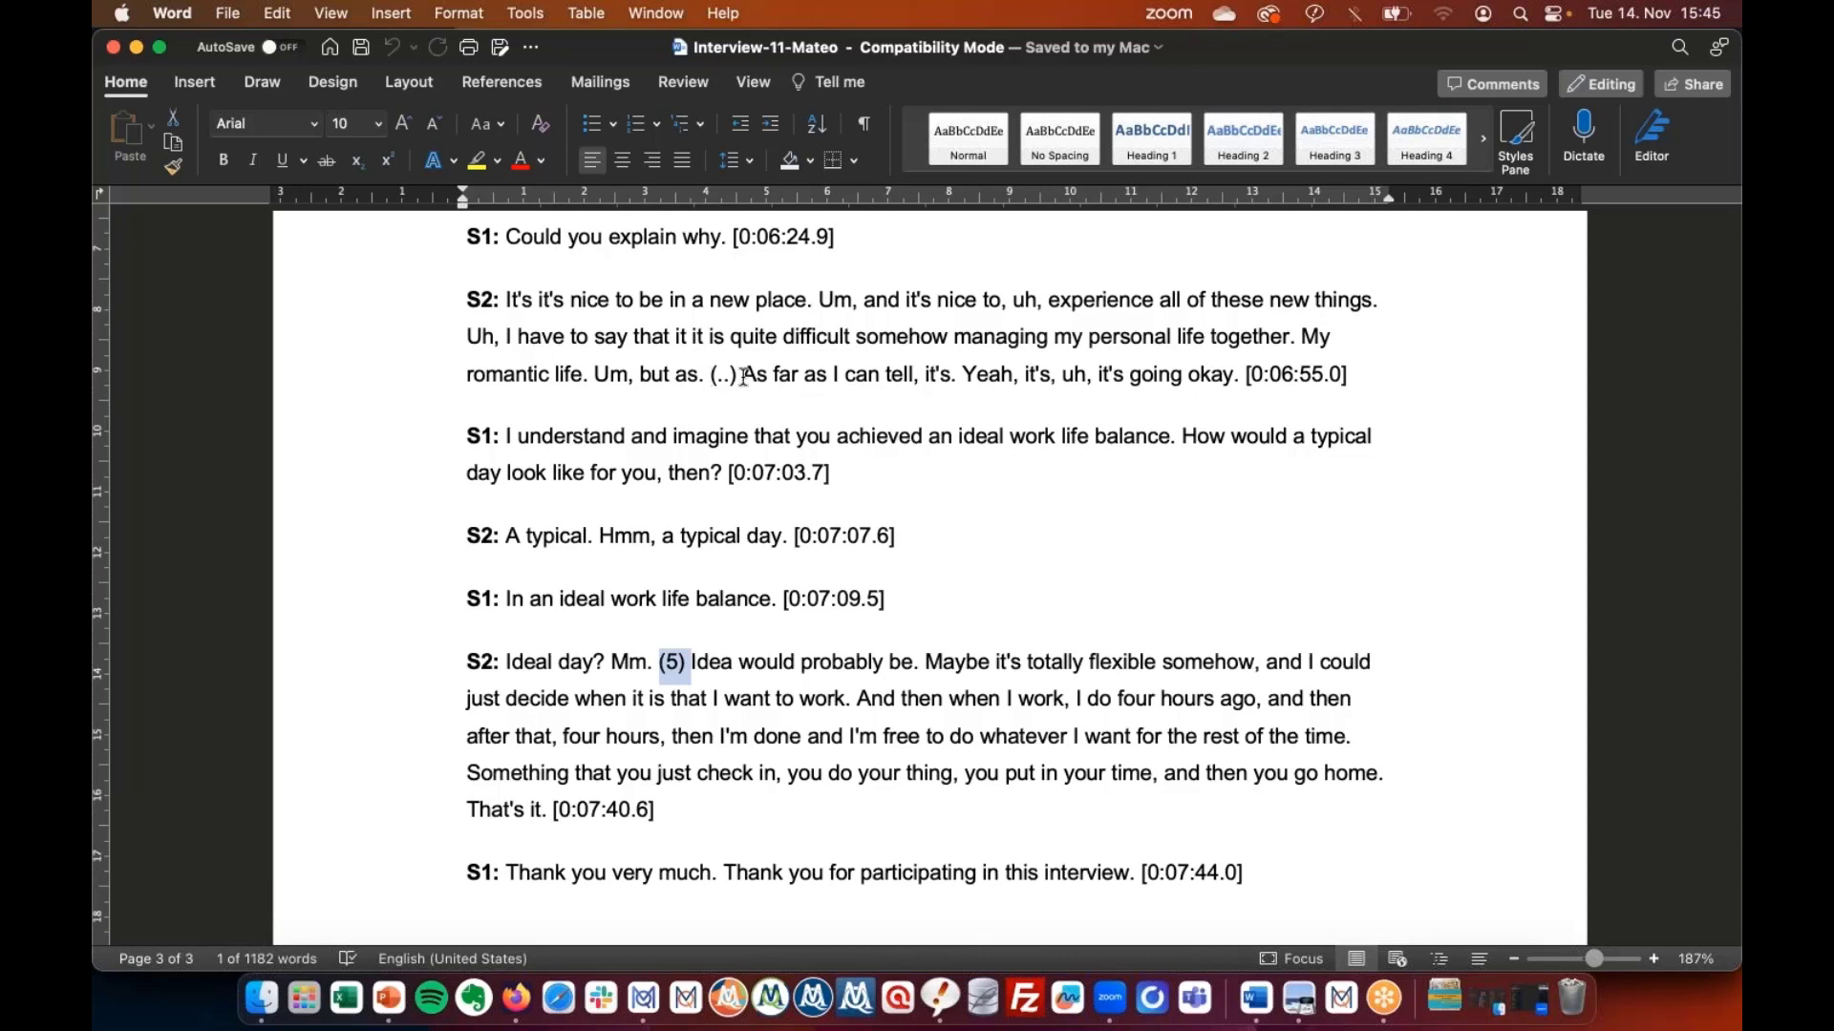
left_click_drag(743, 376, 712, 375)
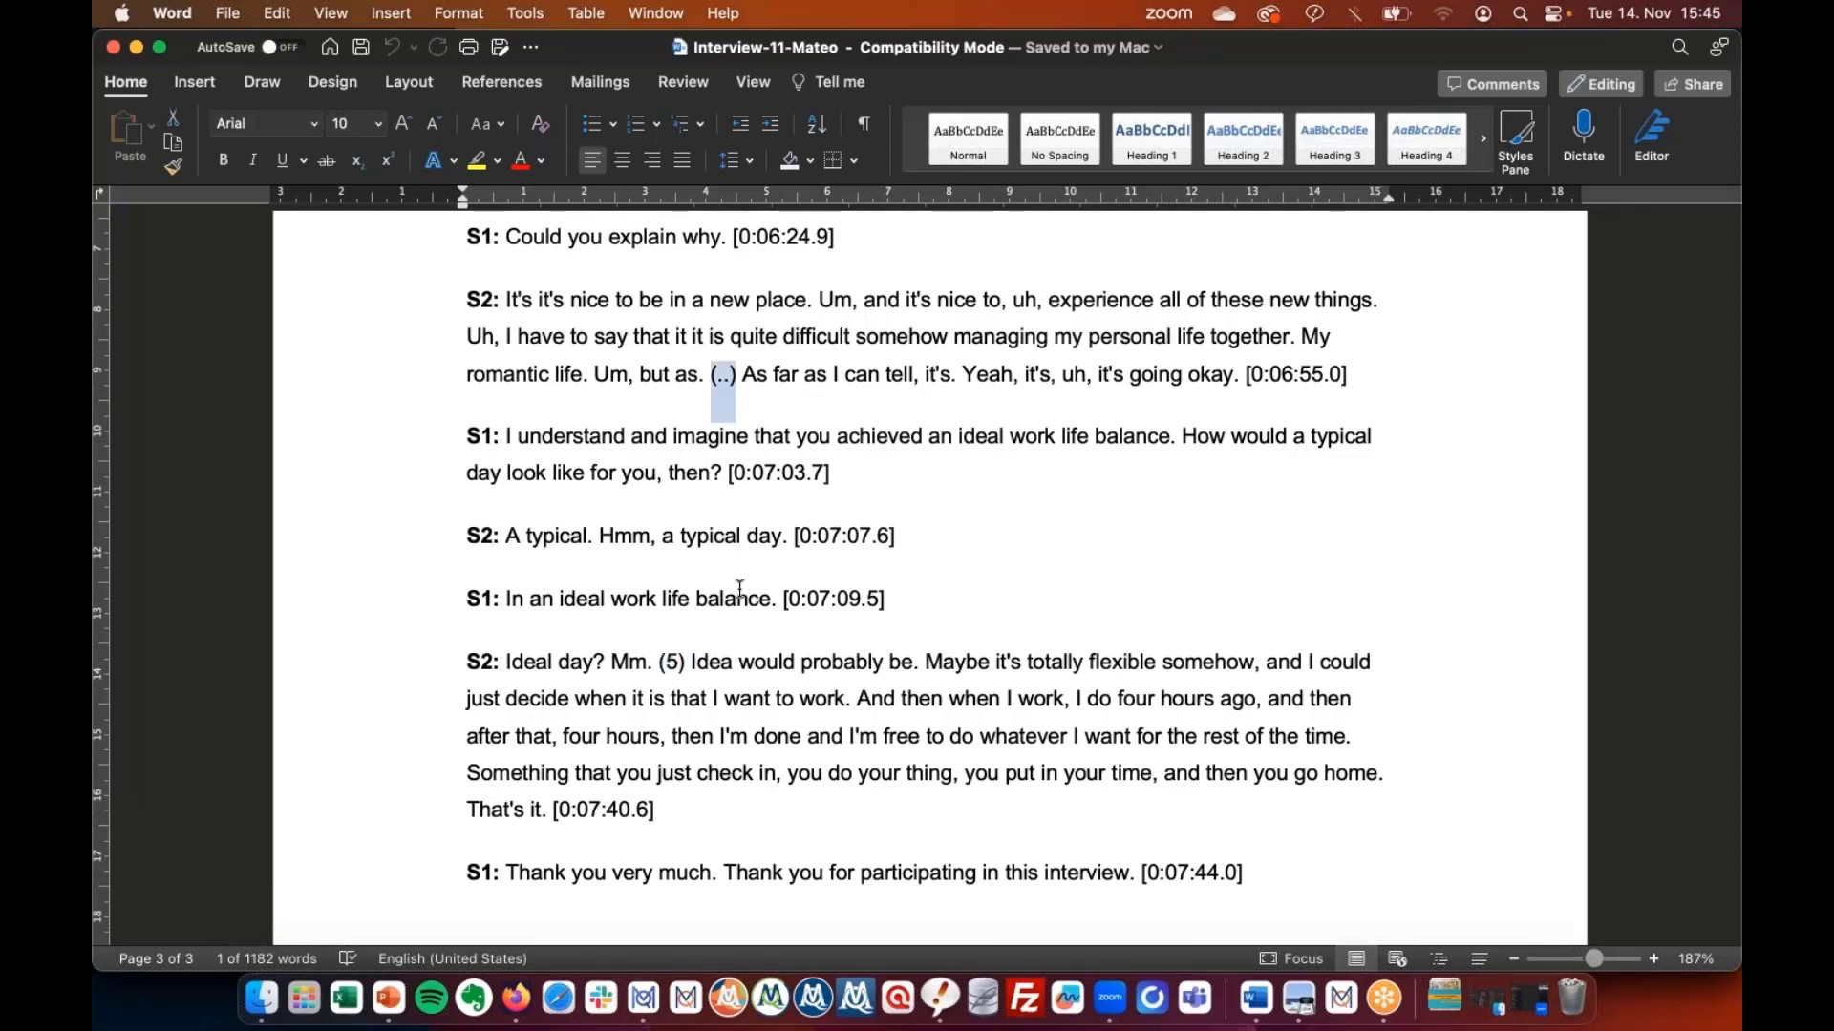
Look over the rest of the transcript, then bring the Work Life Balance project in MAXQDA forward.
scroll(740, 590, "down", 1)
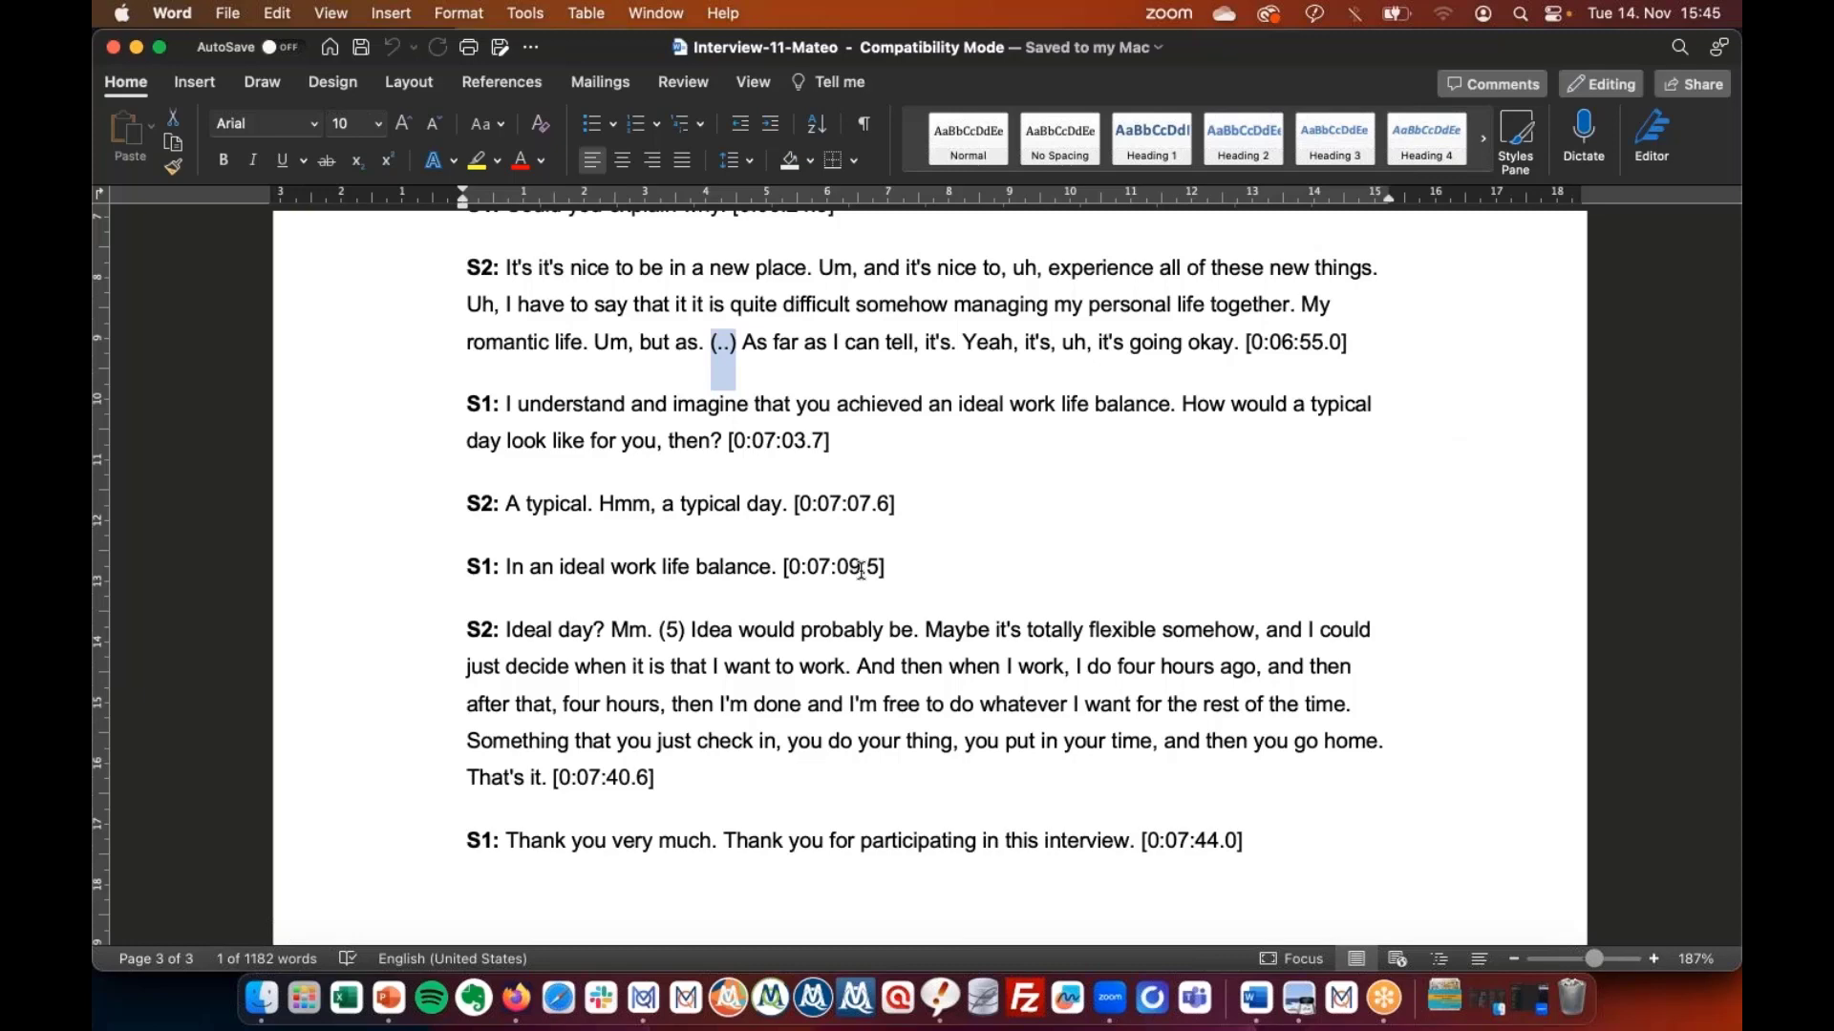
scroll(860, 570, "up", 1)
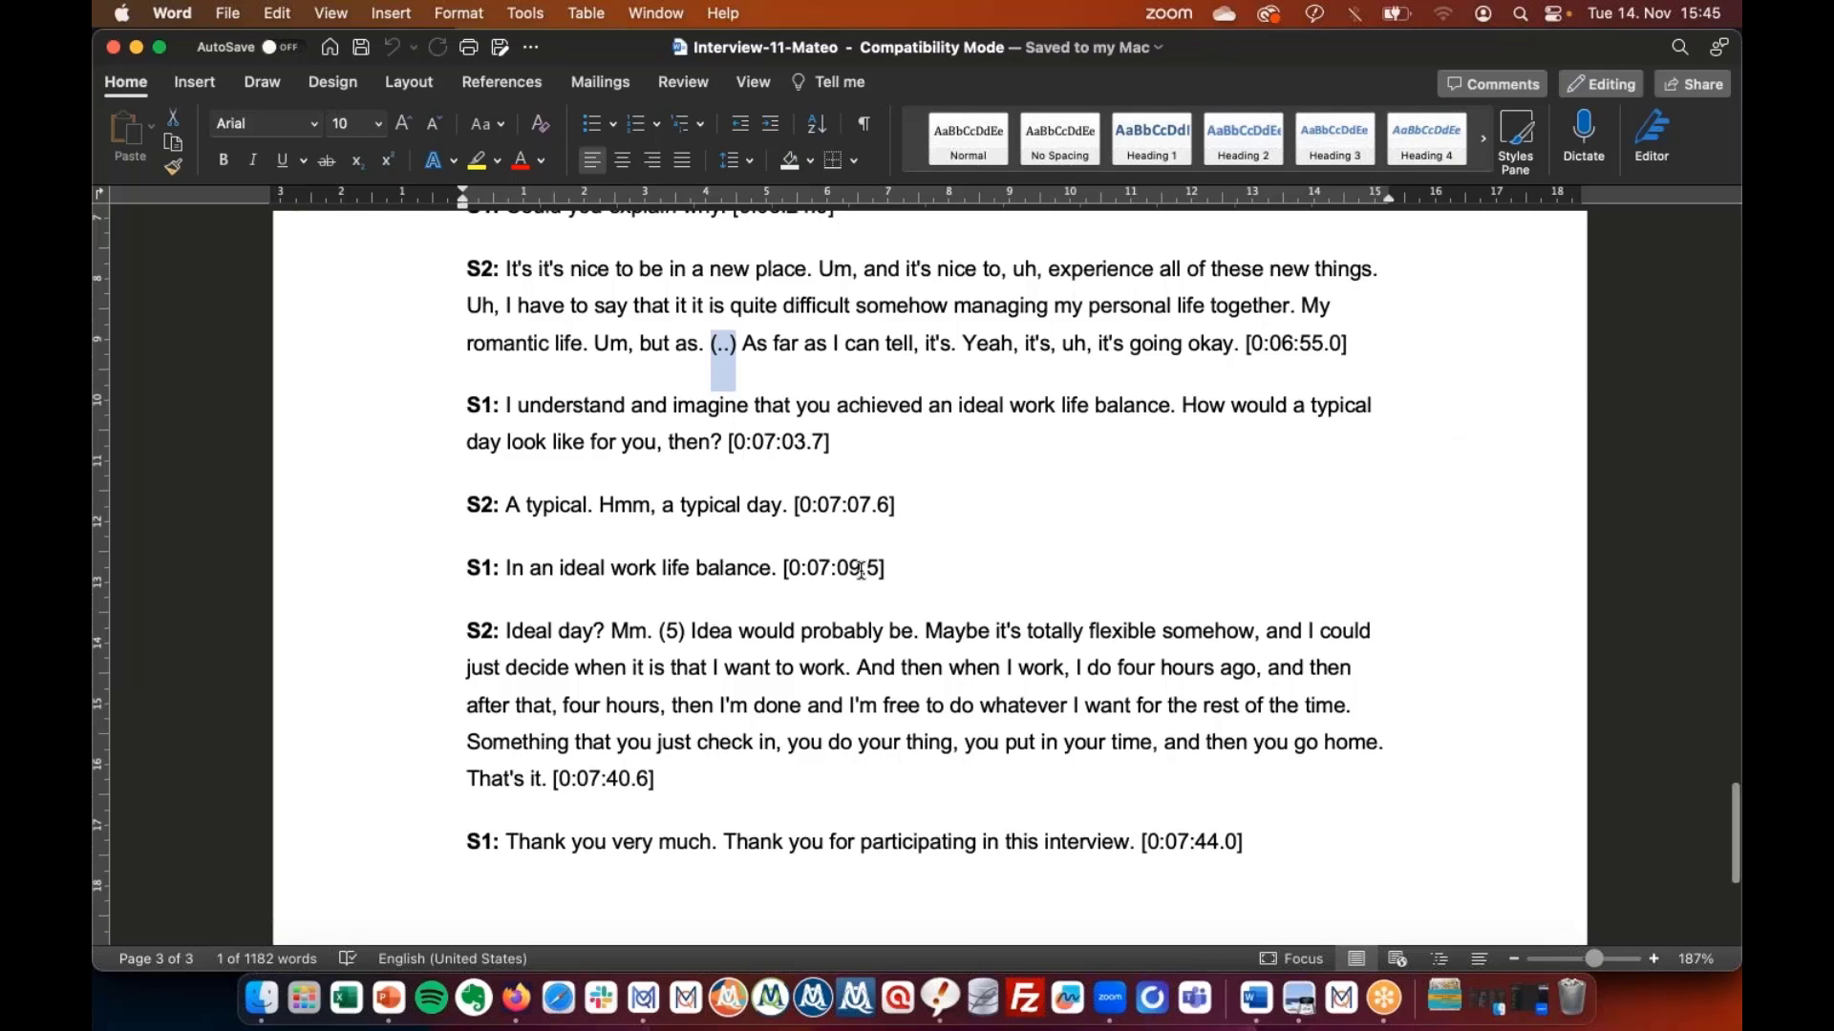
scroll(860, 570, "up", 3)
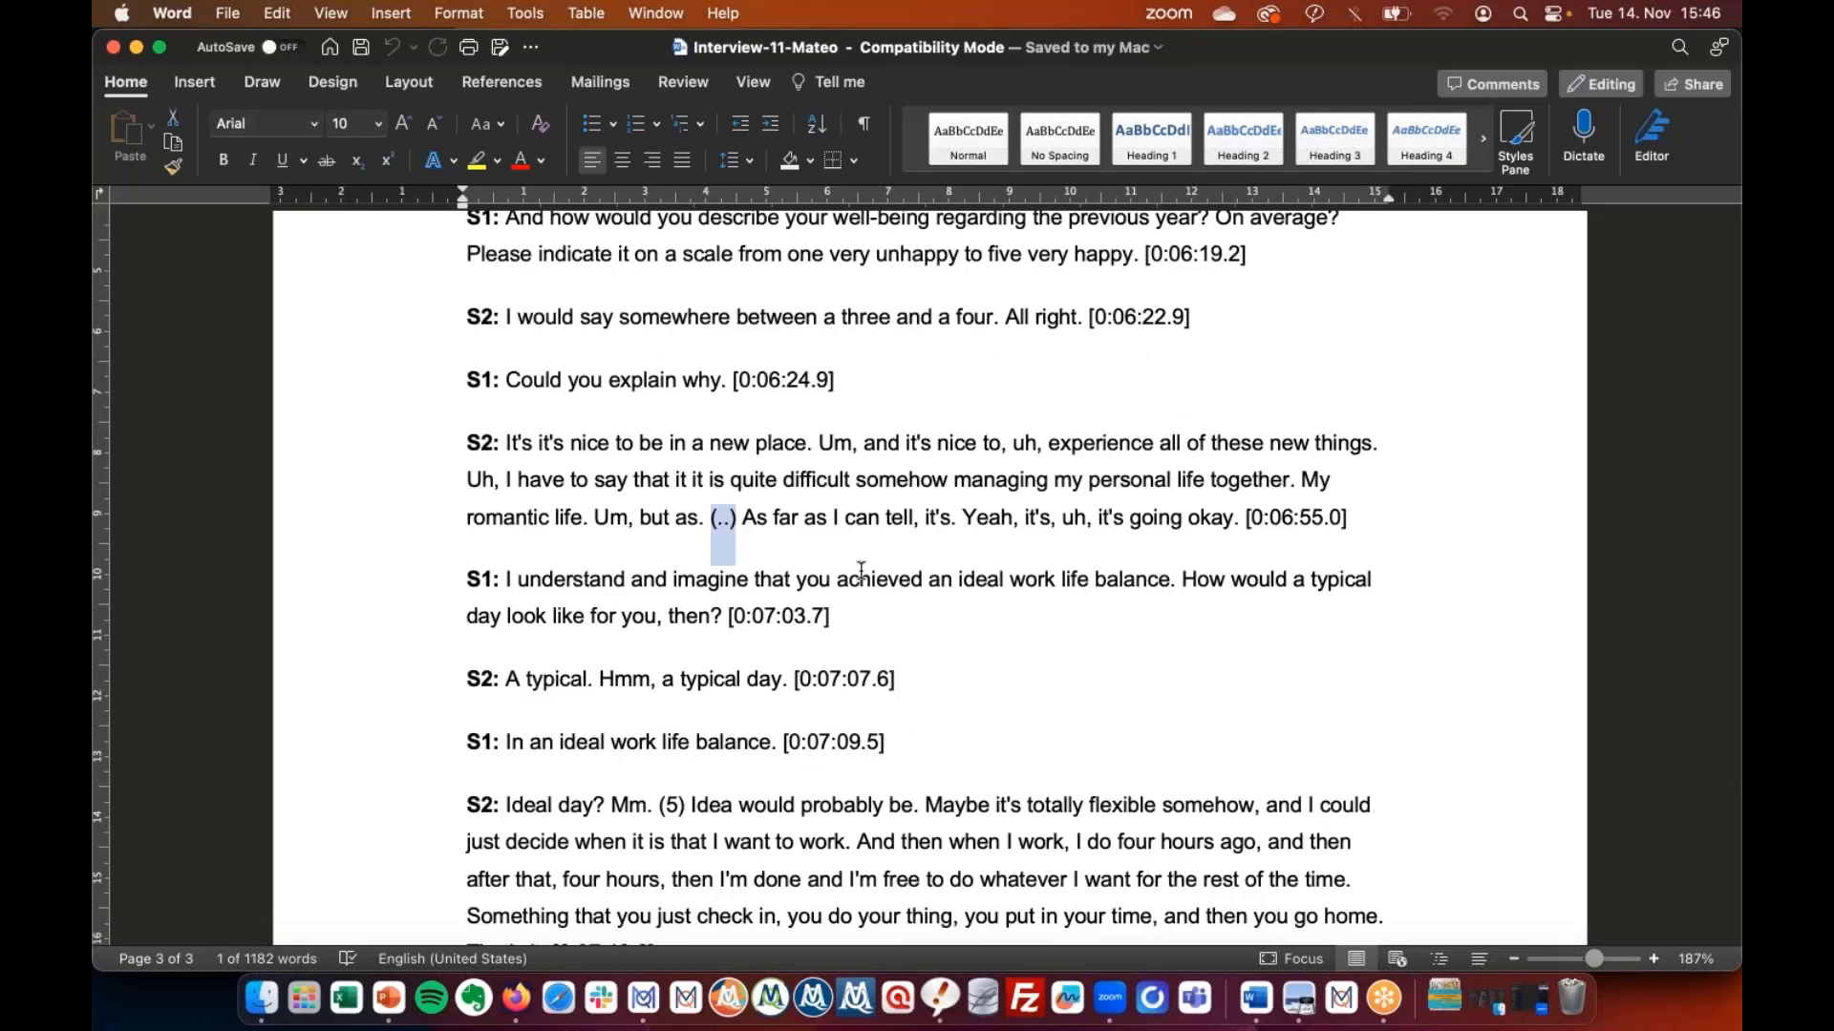
scroll(860, 570, "down", 1)
scroll(860, 570, "up", 15)
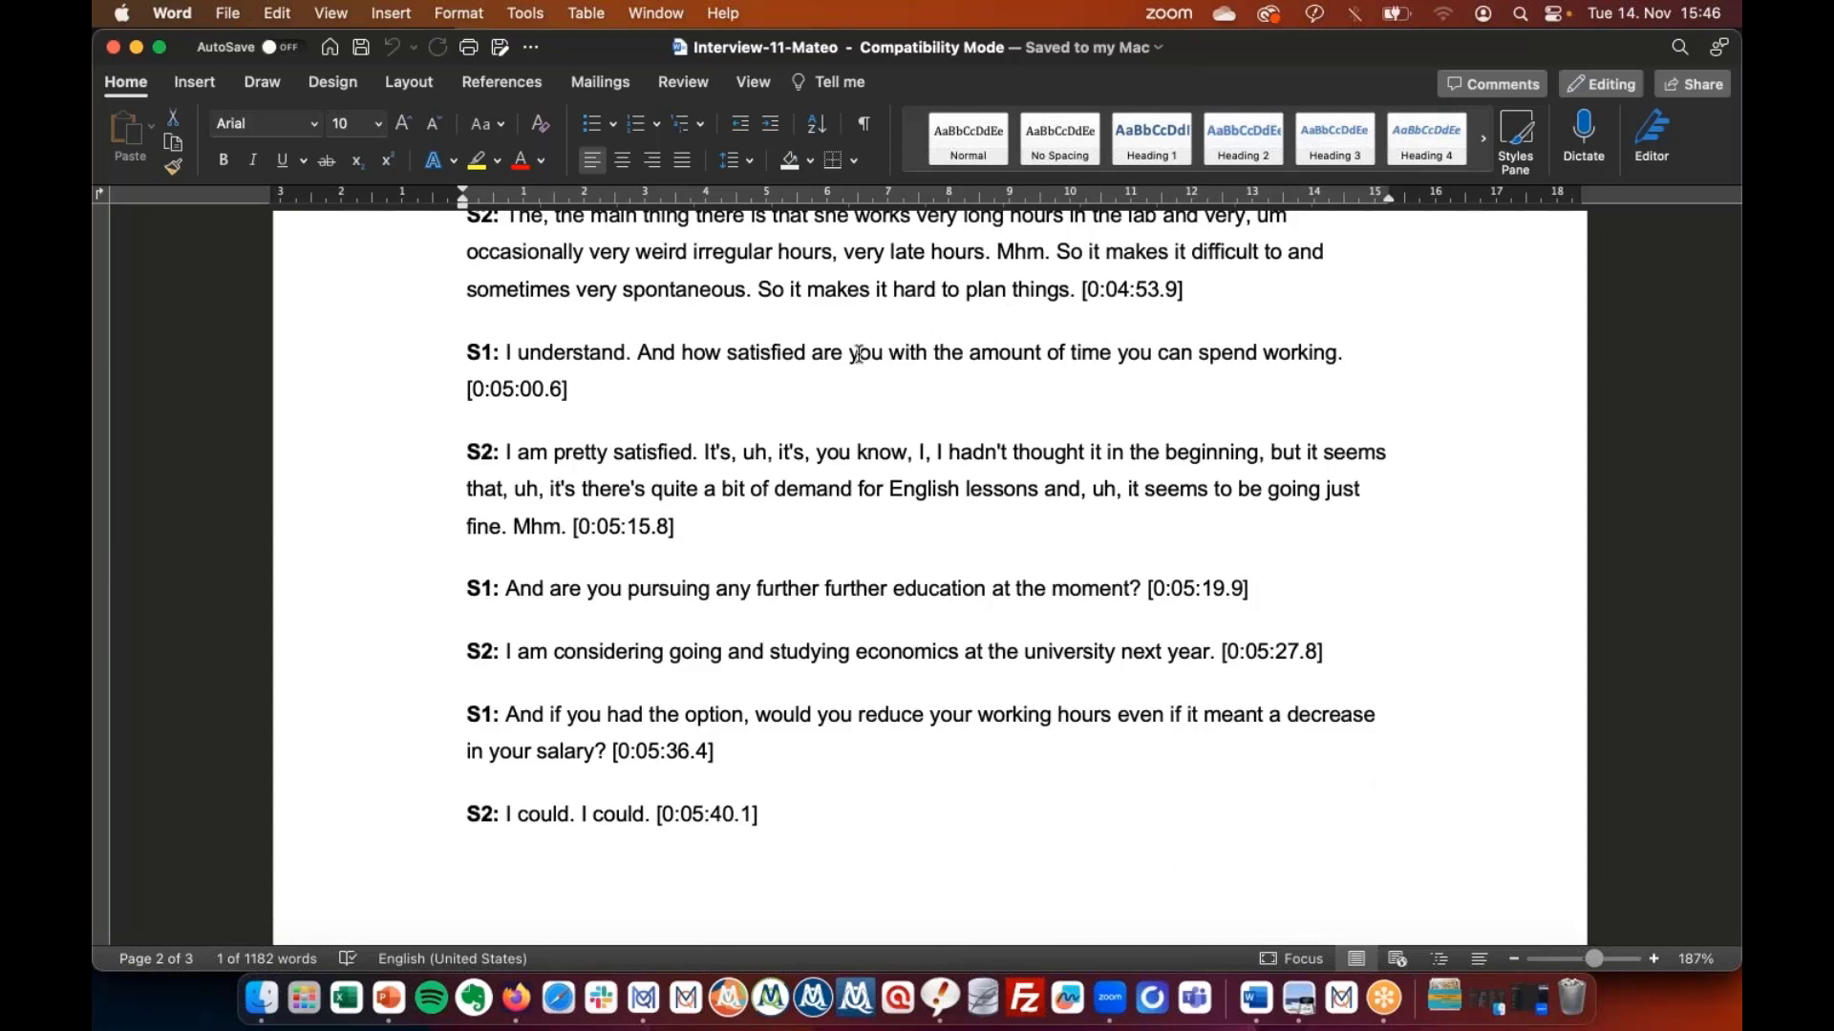
scroll(859, 355, "up", 1)
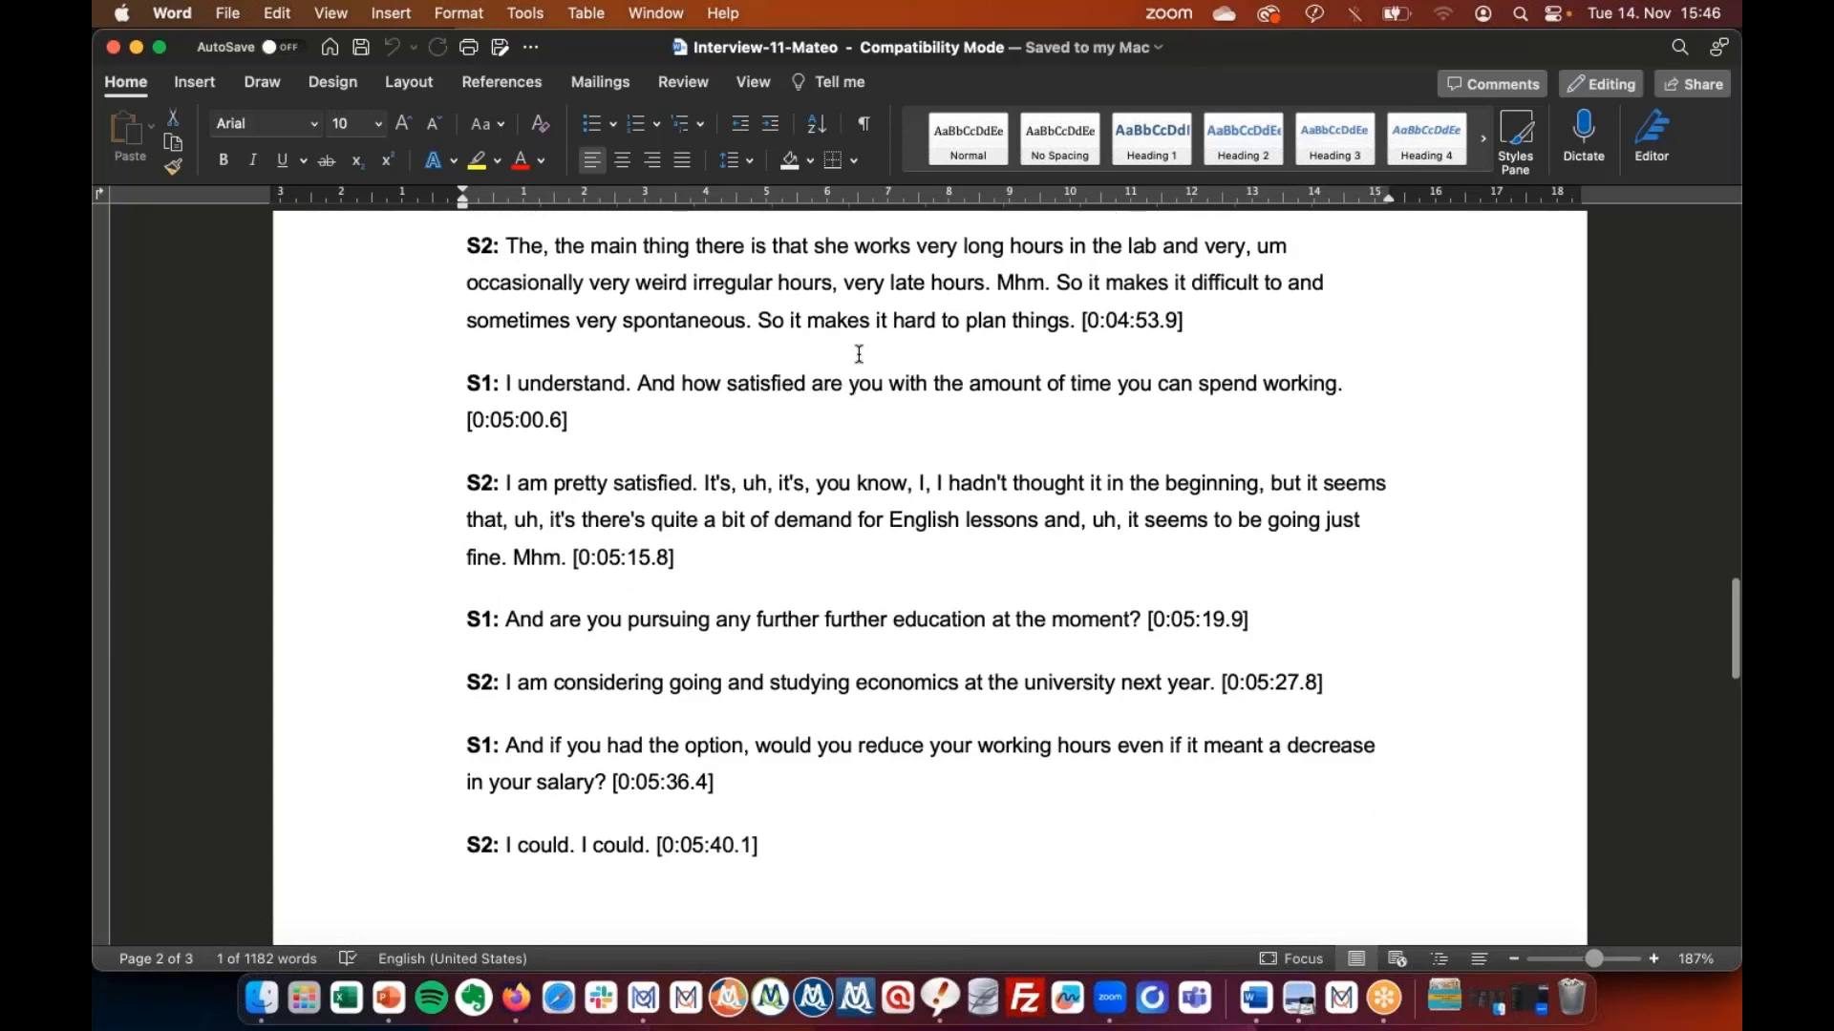
scroll(859, 354, "up", 10)
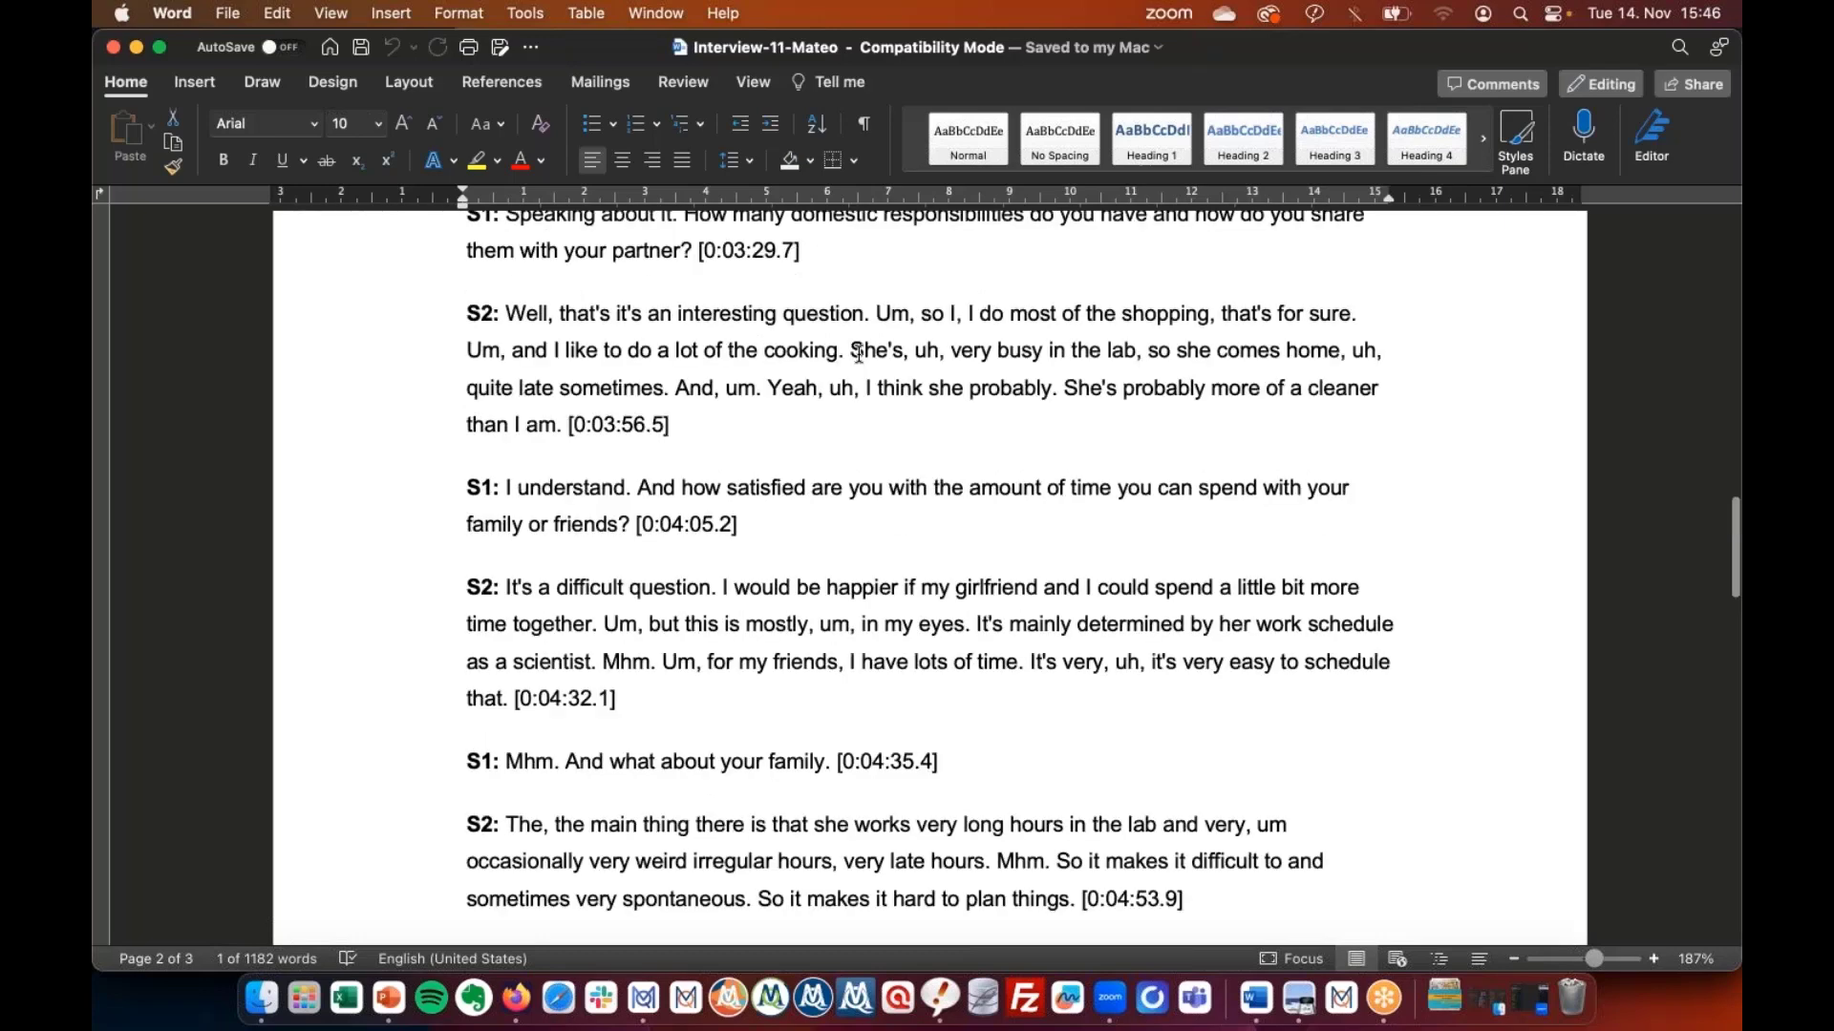
scroll(858, 354, "up", 20)
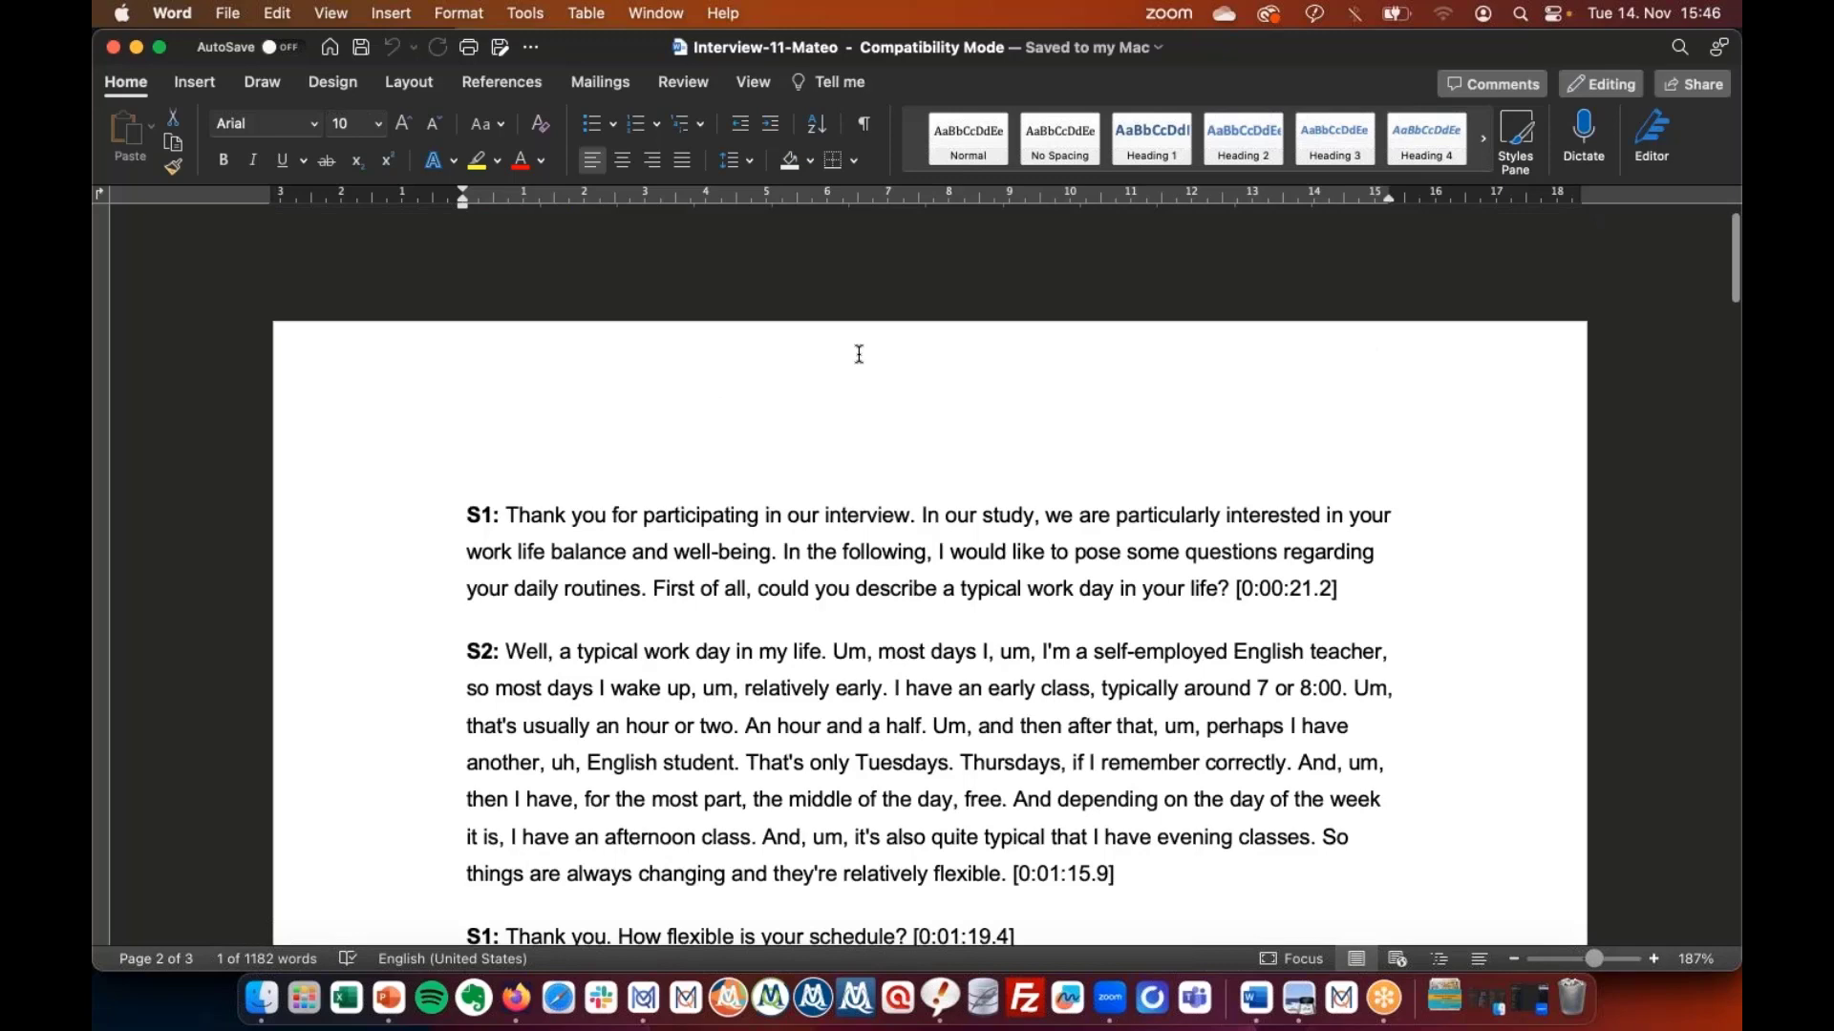
scroll(859, 354, "down", 7)
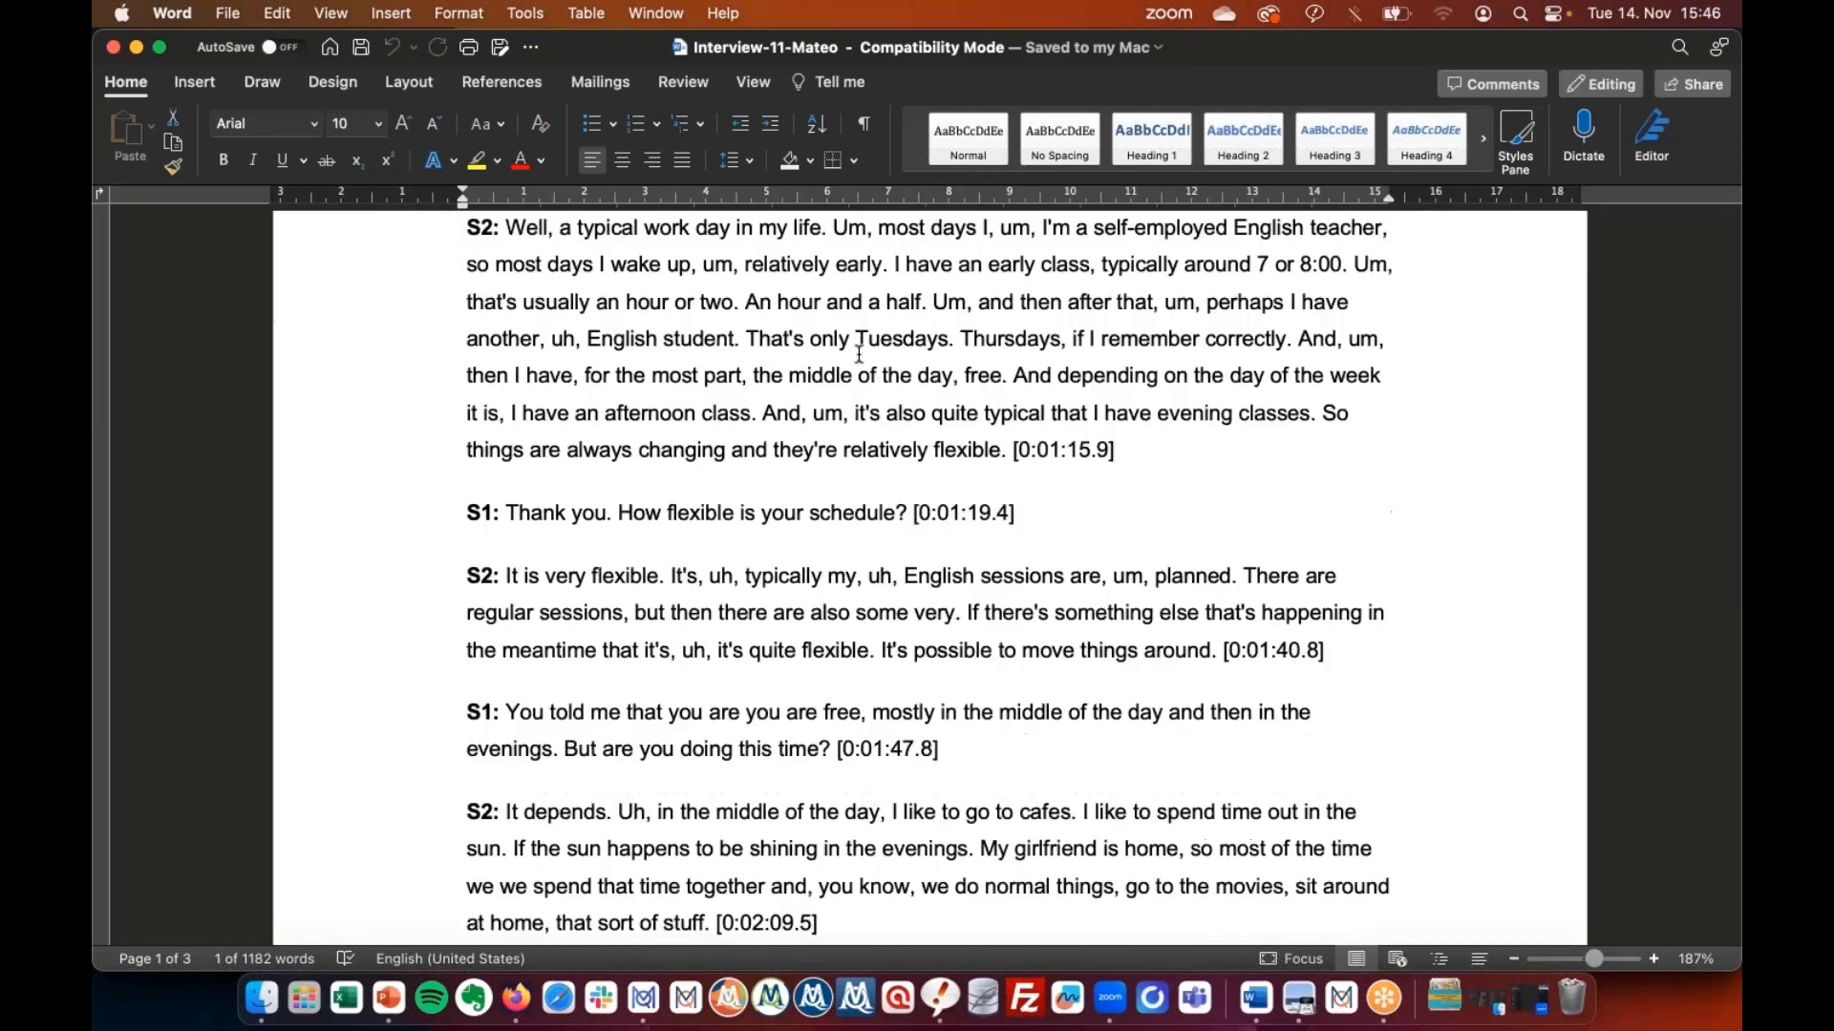
scroll(858, 354, "down", 3)
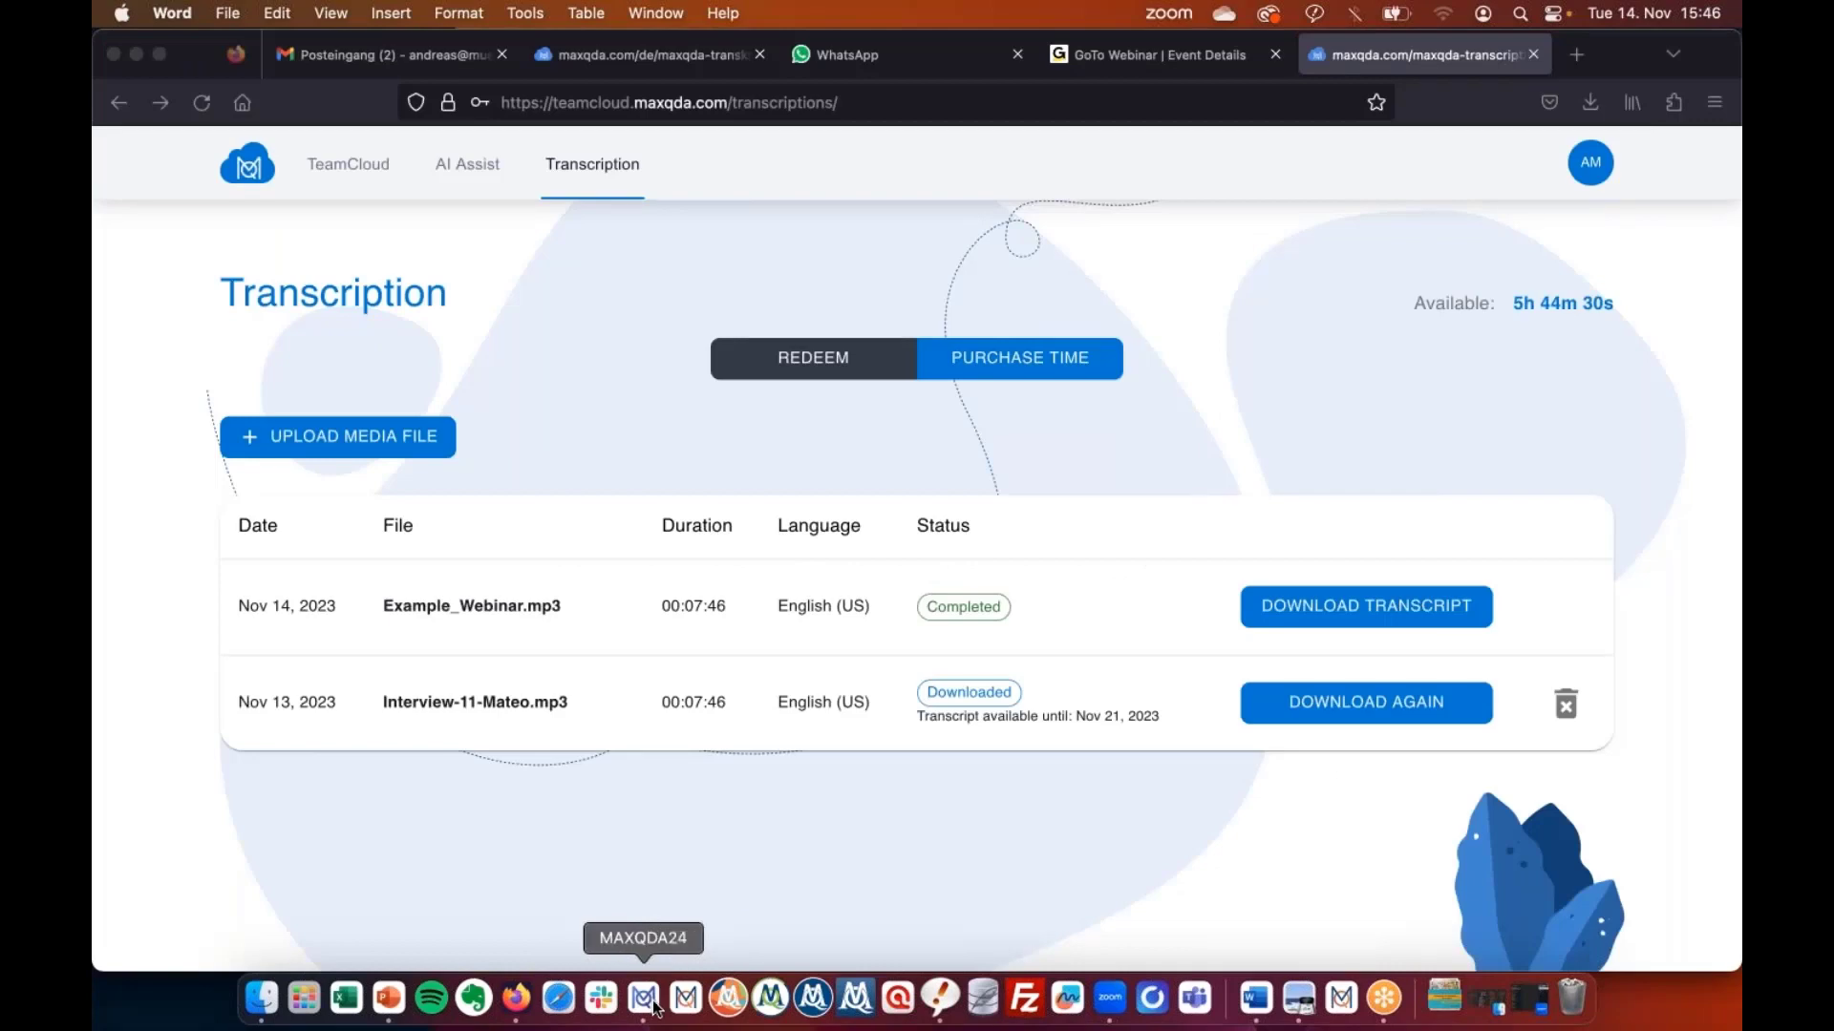
left_click(645, 999)
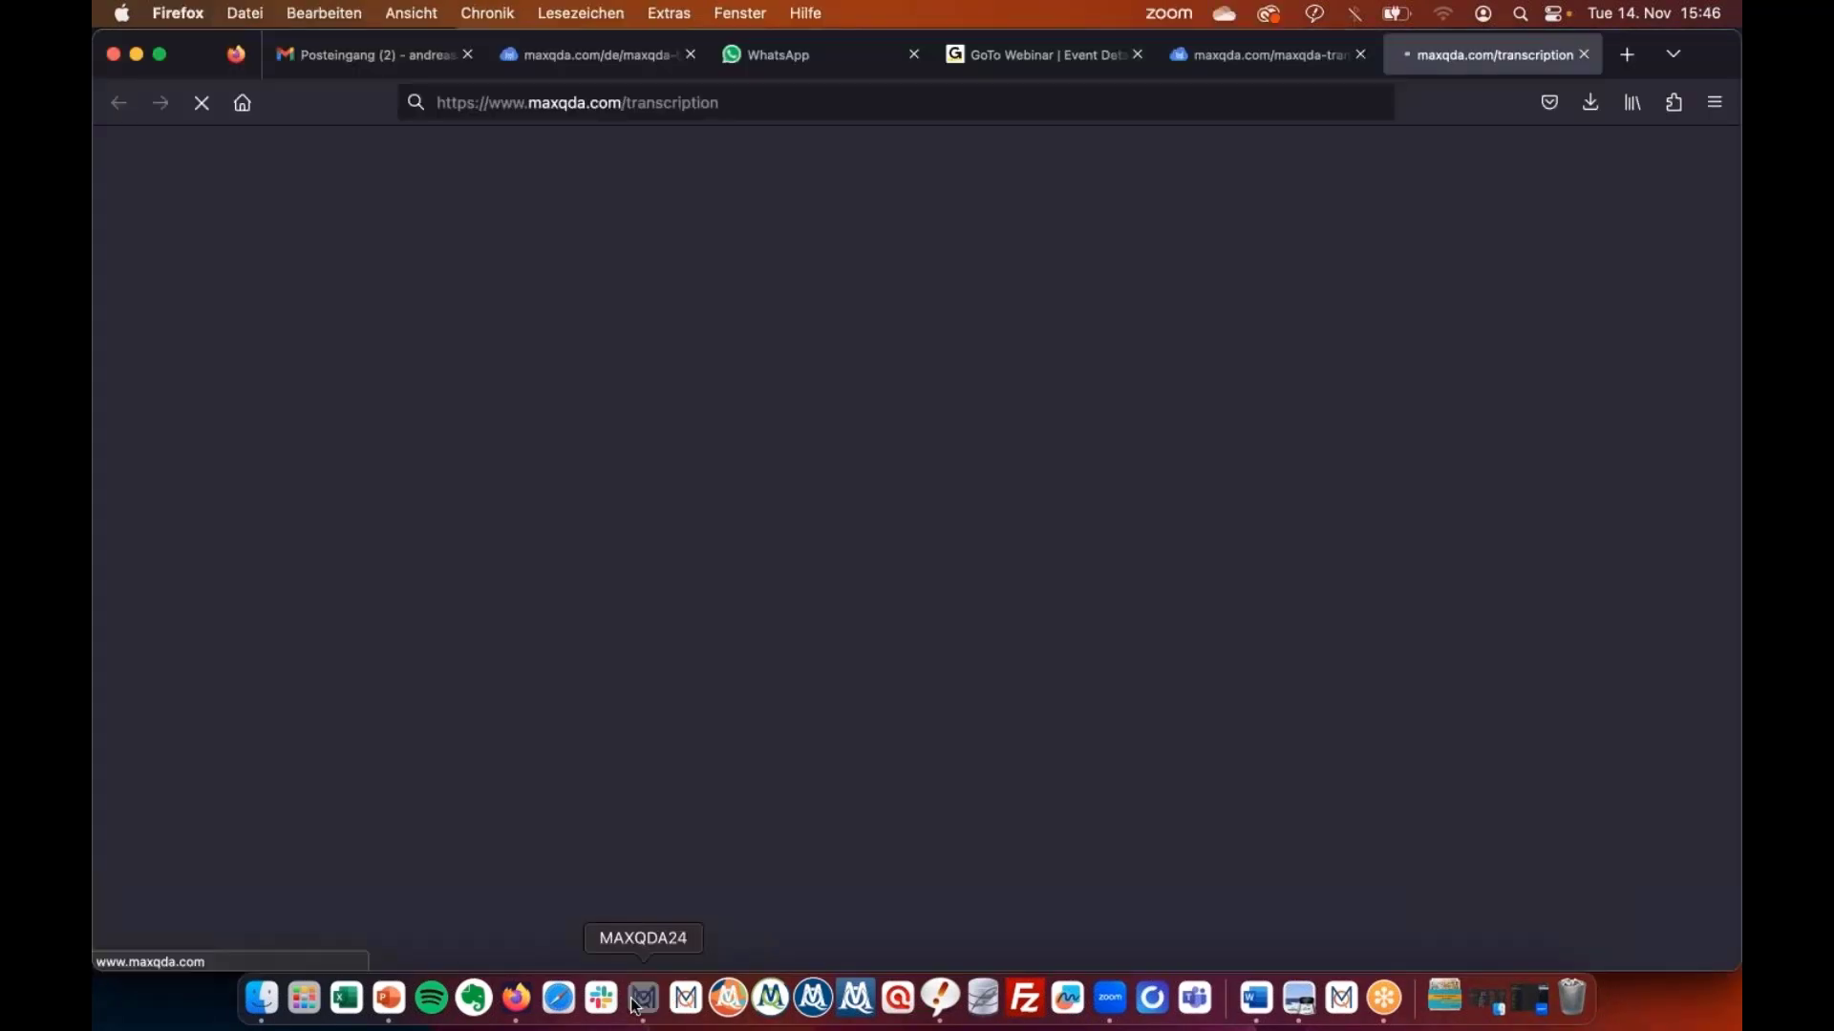
left_click(641, 999)
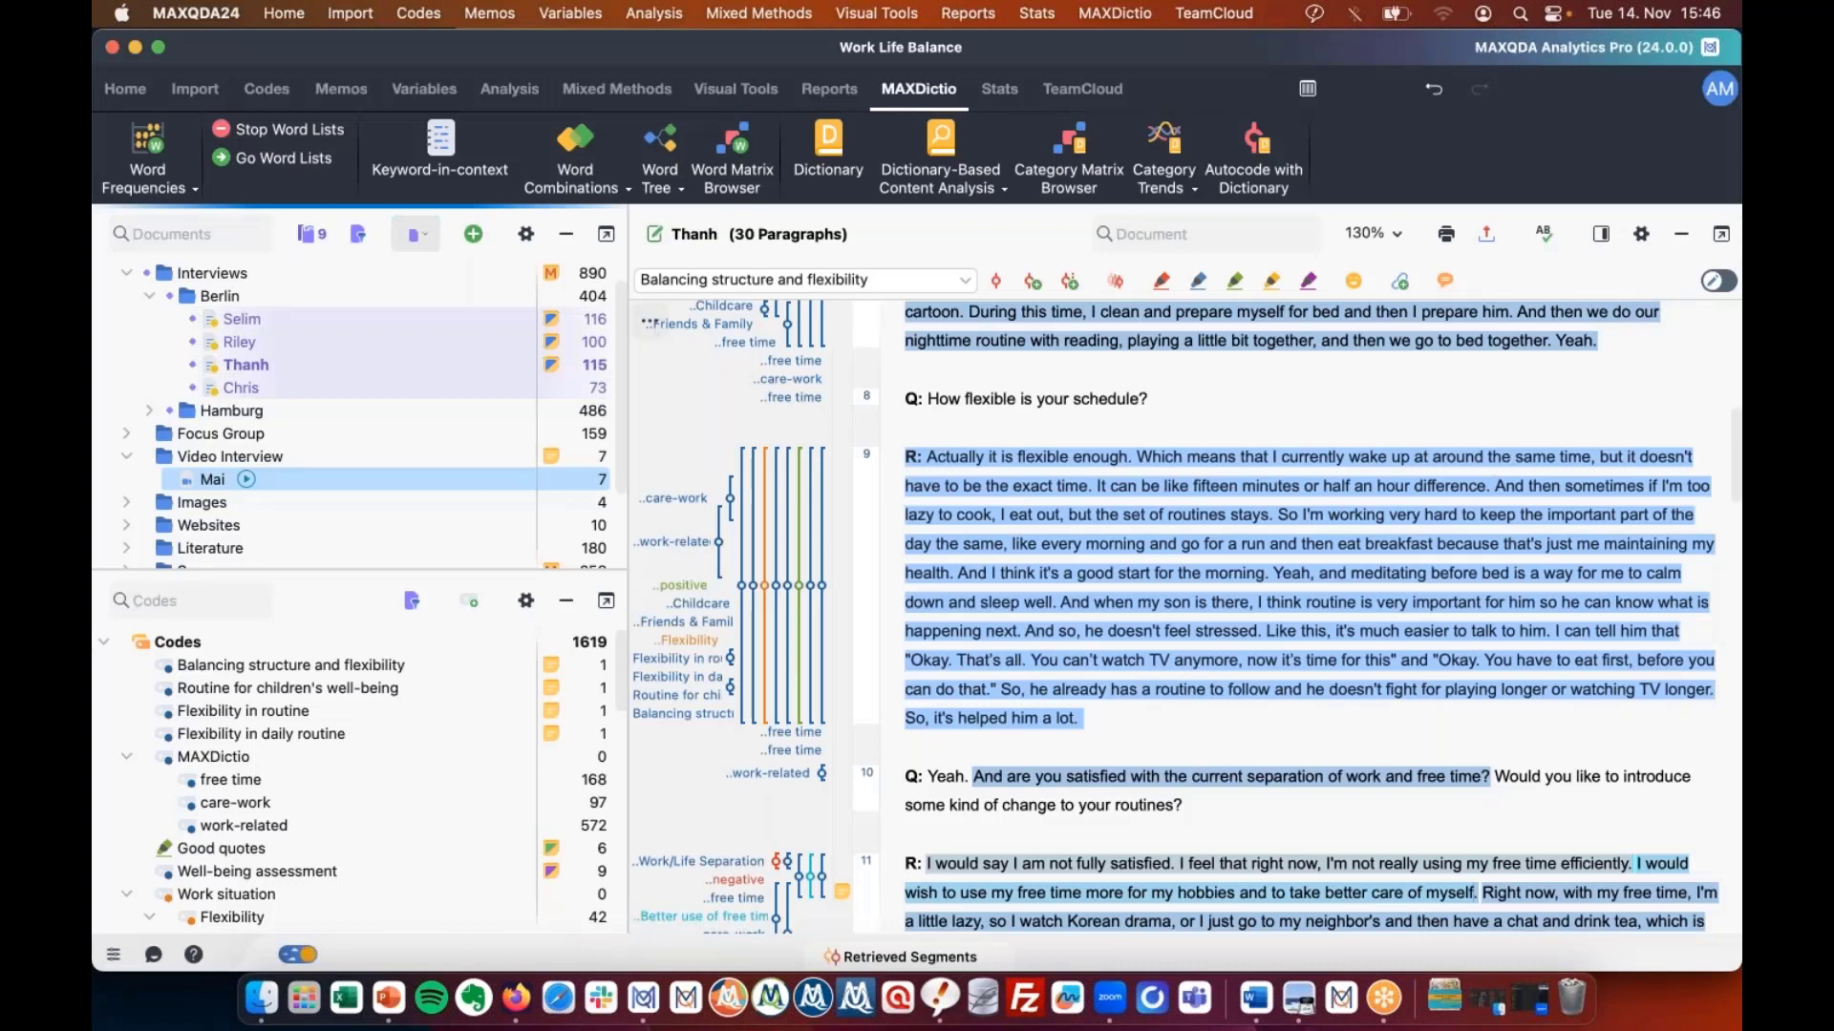
Start an import of Example_Webinar.mp3 from the Desktop.
left_click(195, 88)
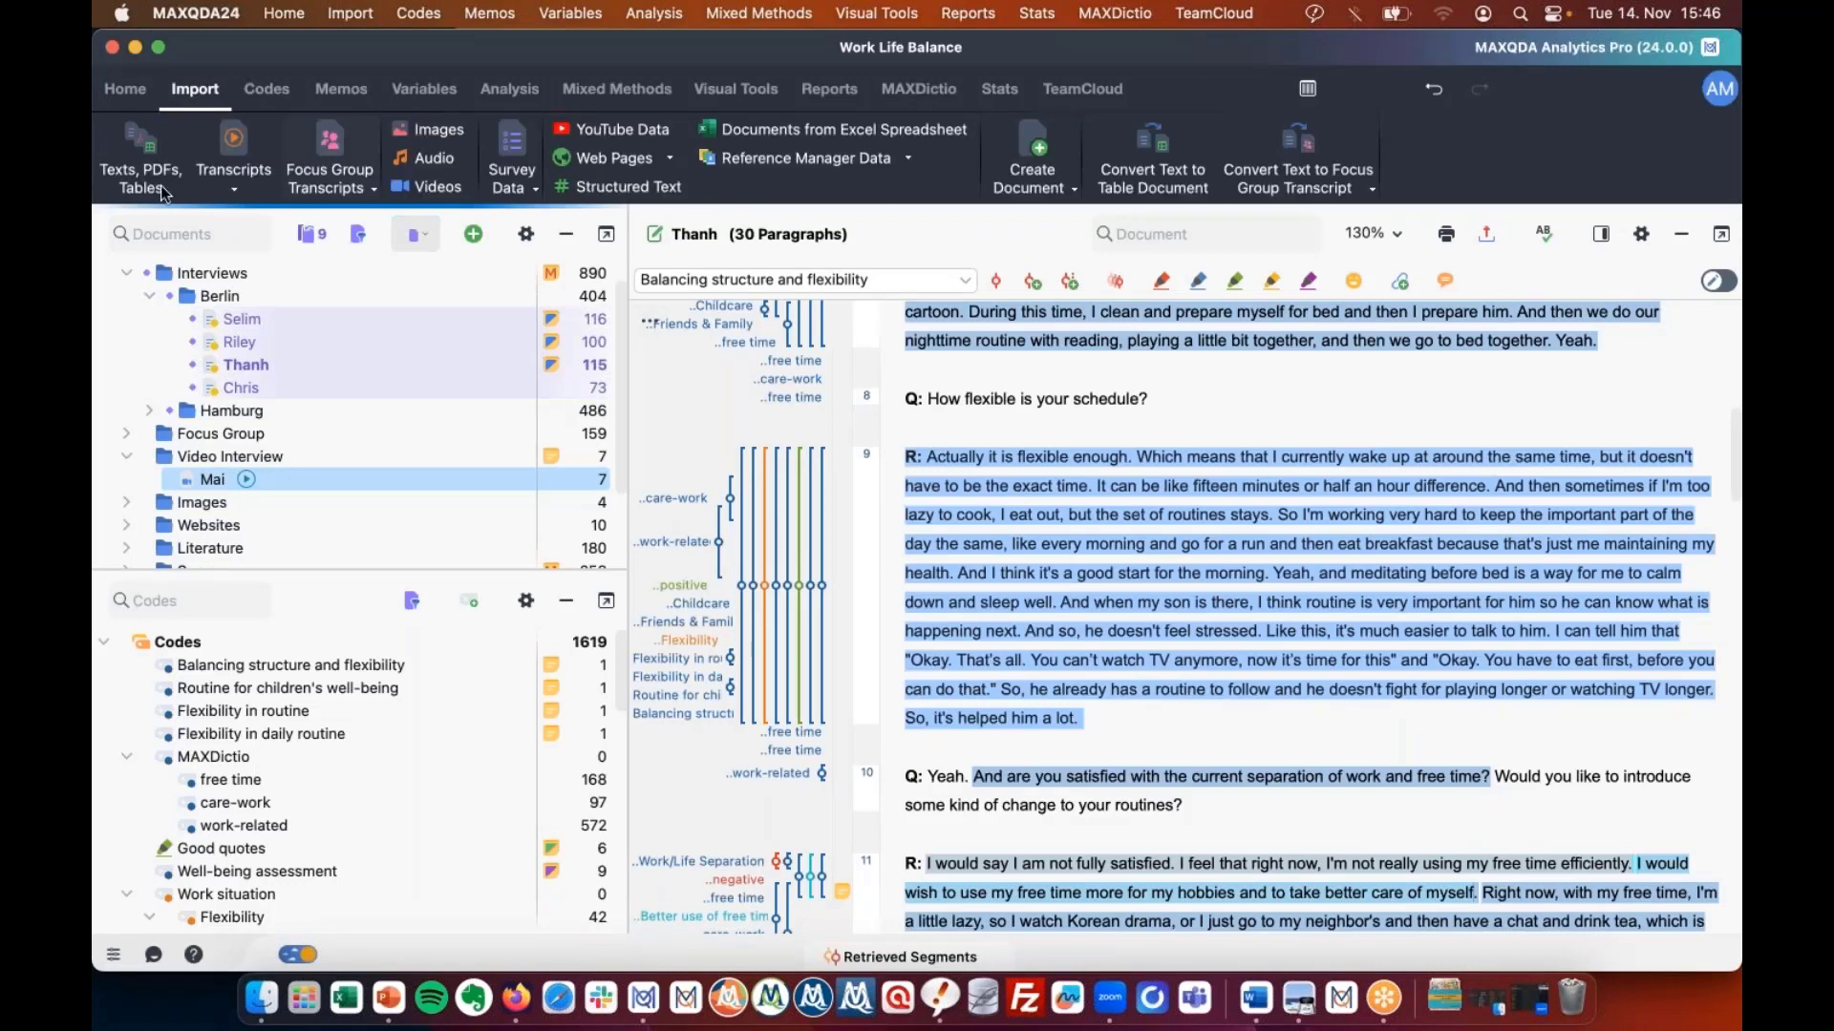
left_click(435, 159)
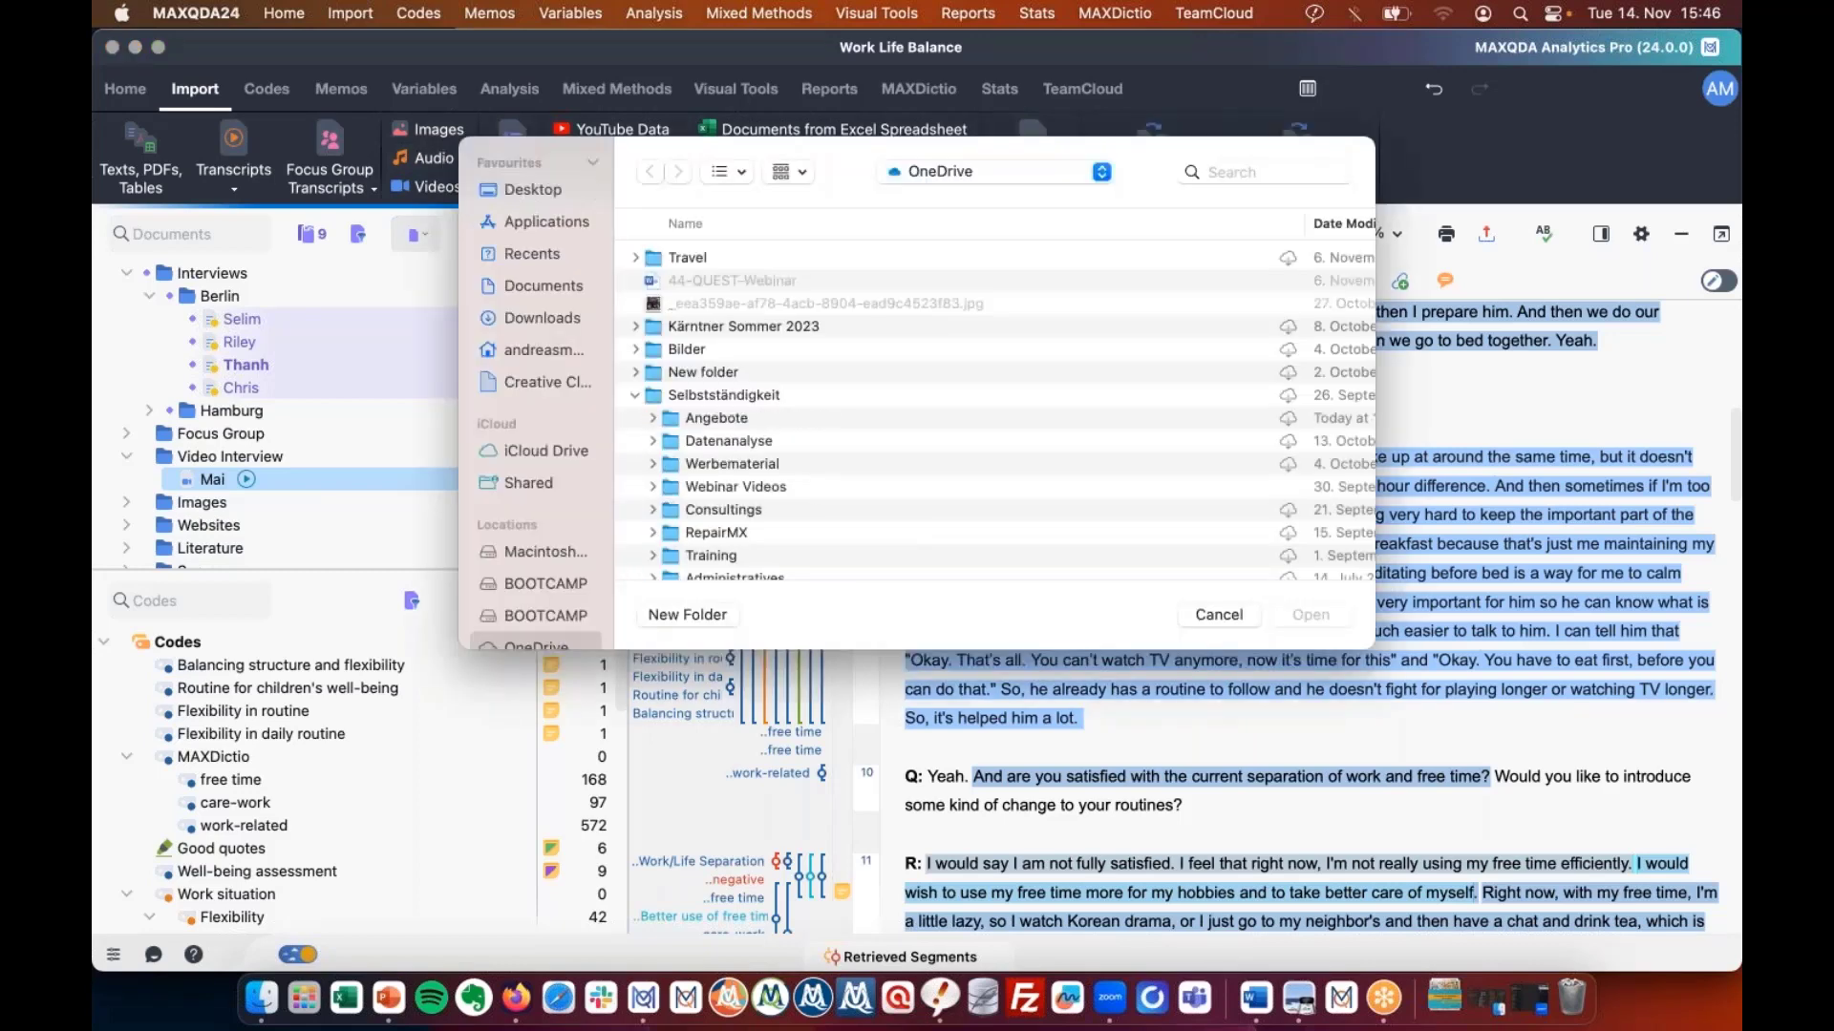
left_click(533, 189)
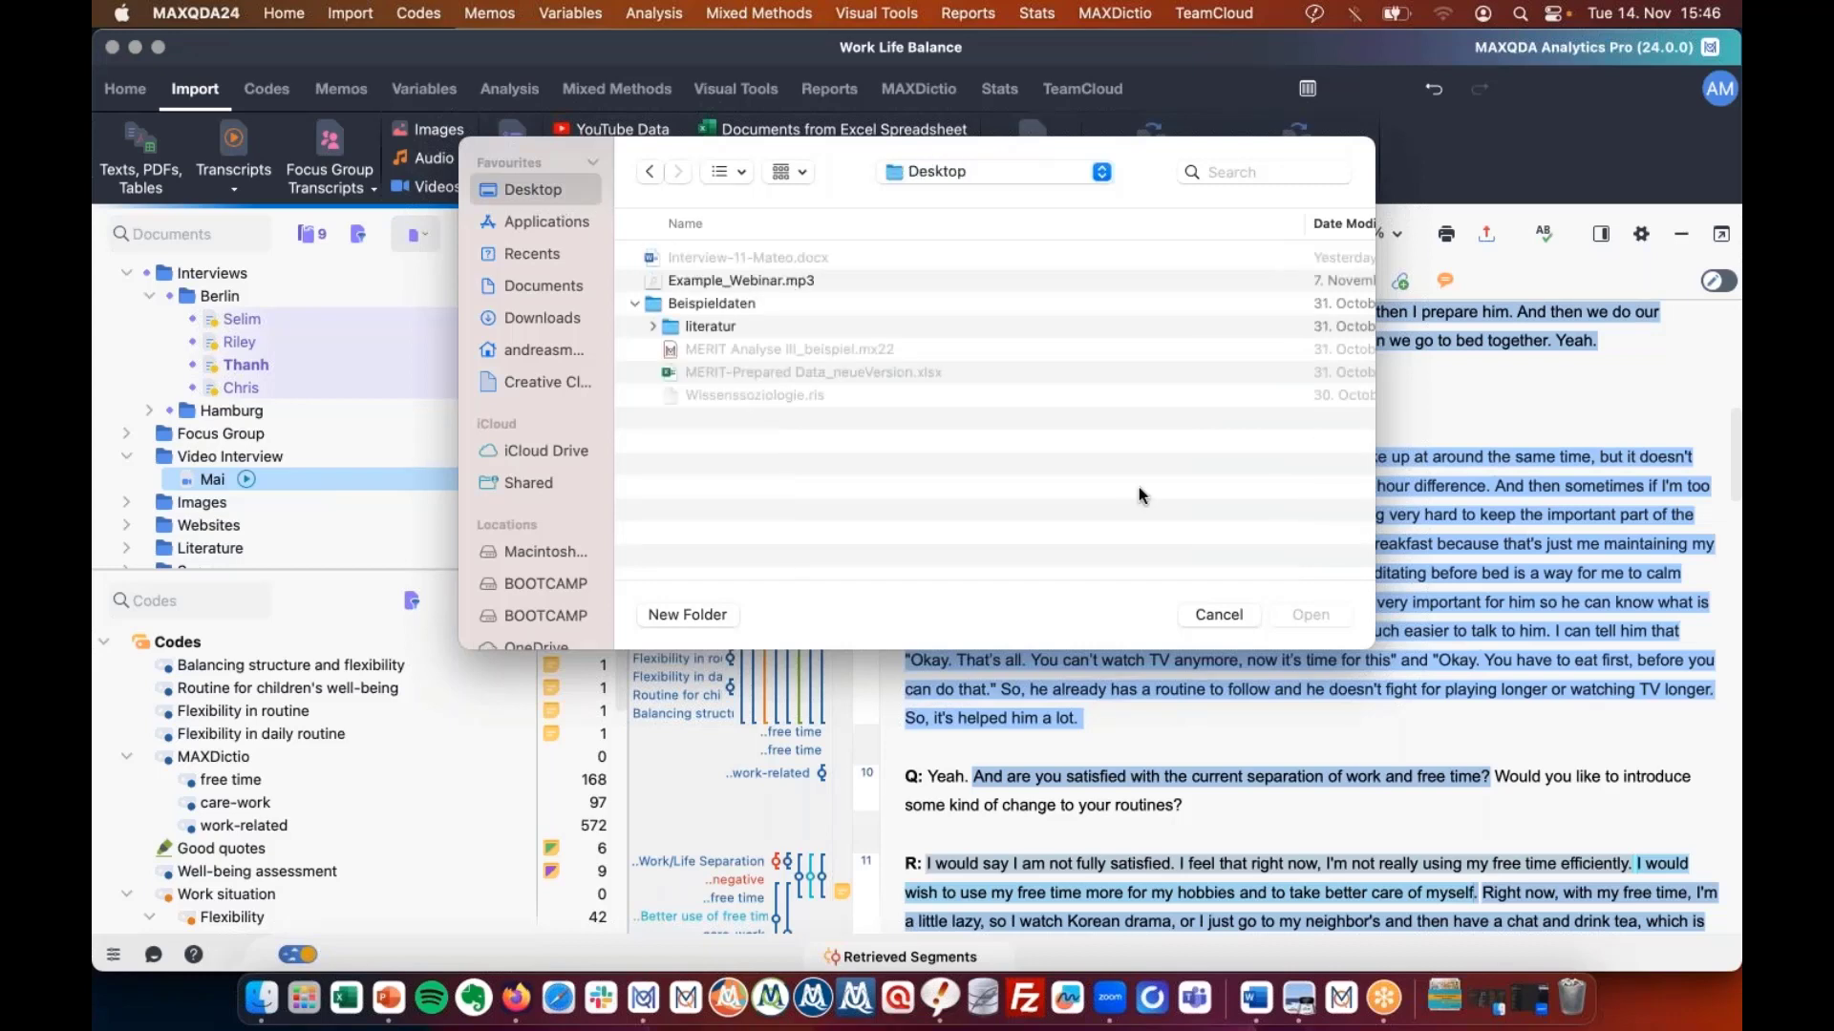
left_click(755, 281)
left_click(1317, 616)
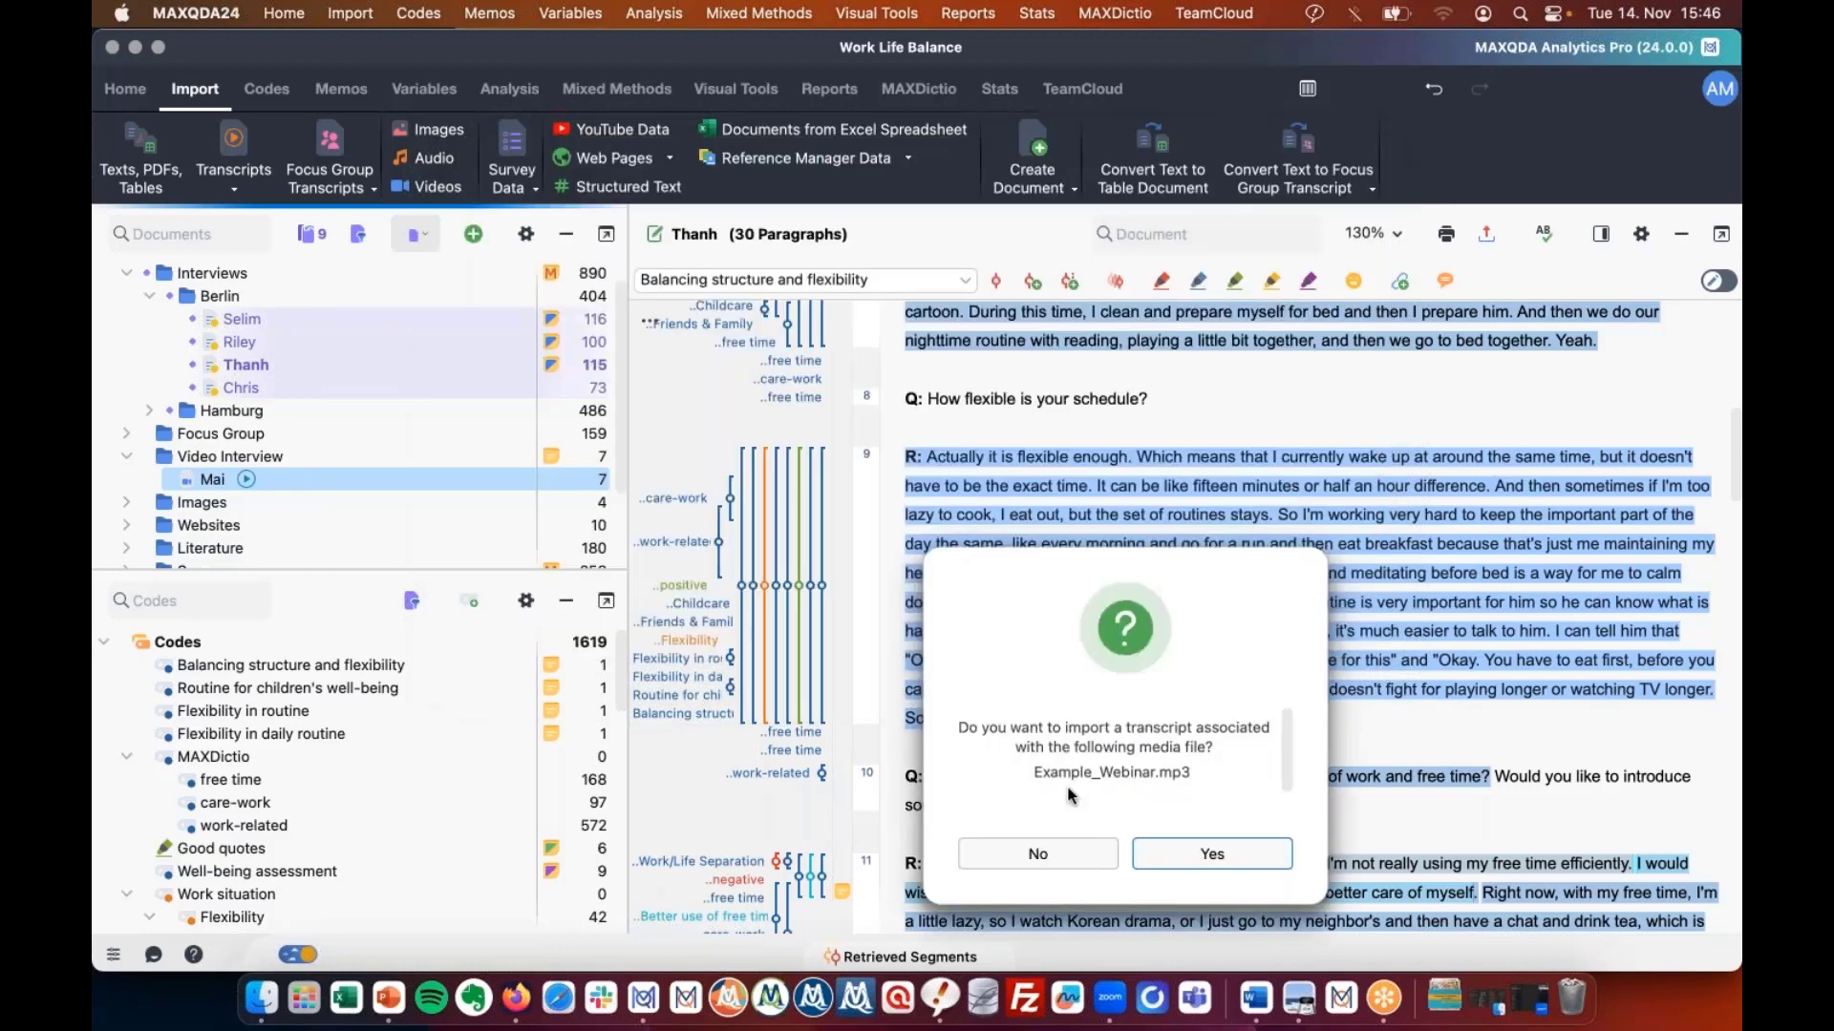
Accept importing a matching transcript and pick Interview-11-Mateo.docx, sorted by modification date.
left_click(1045, 850)
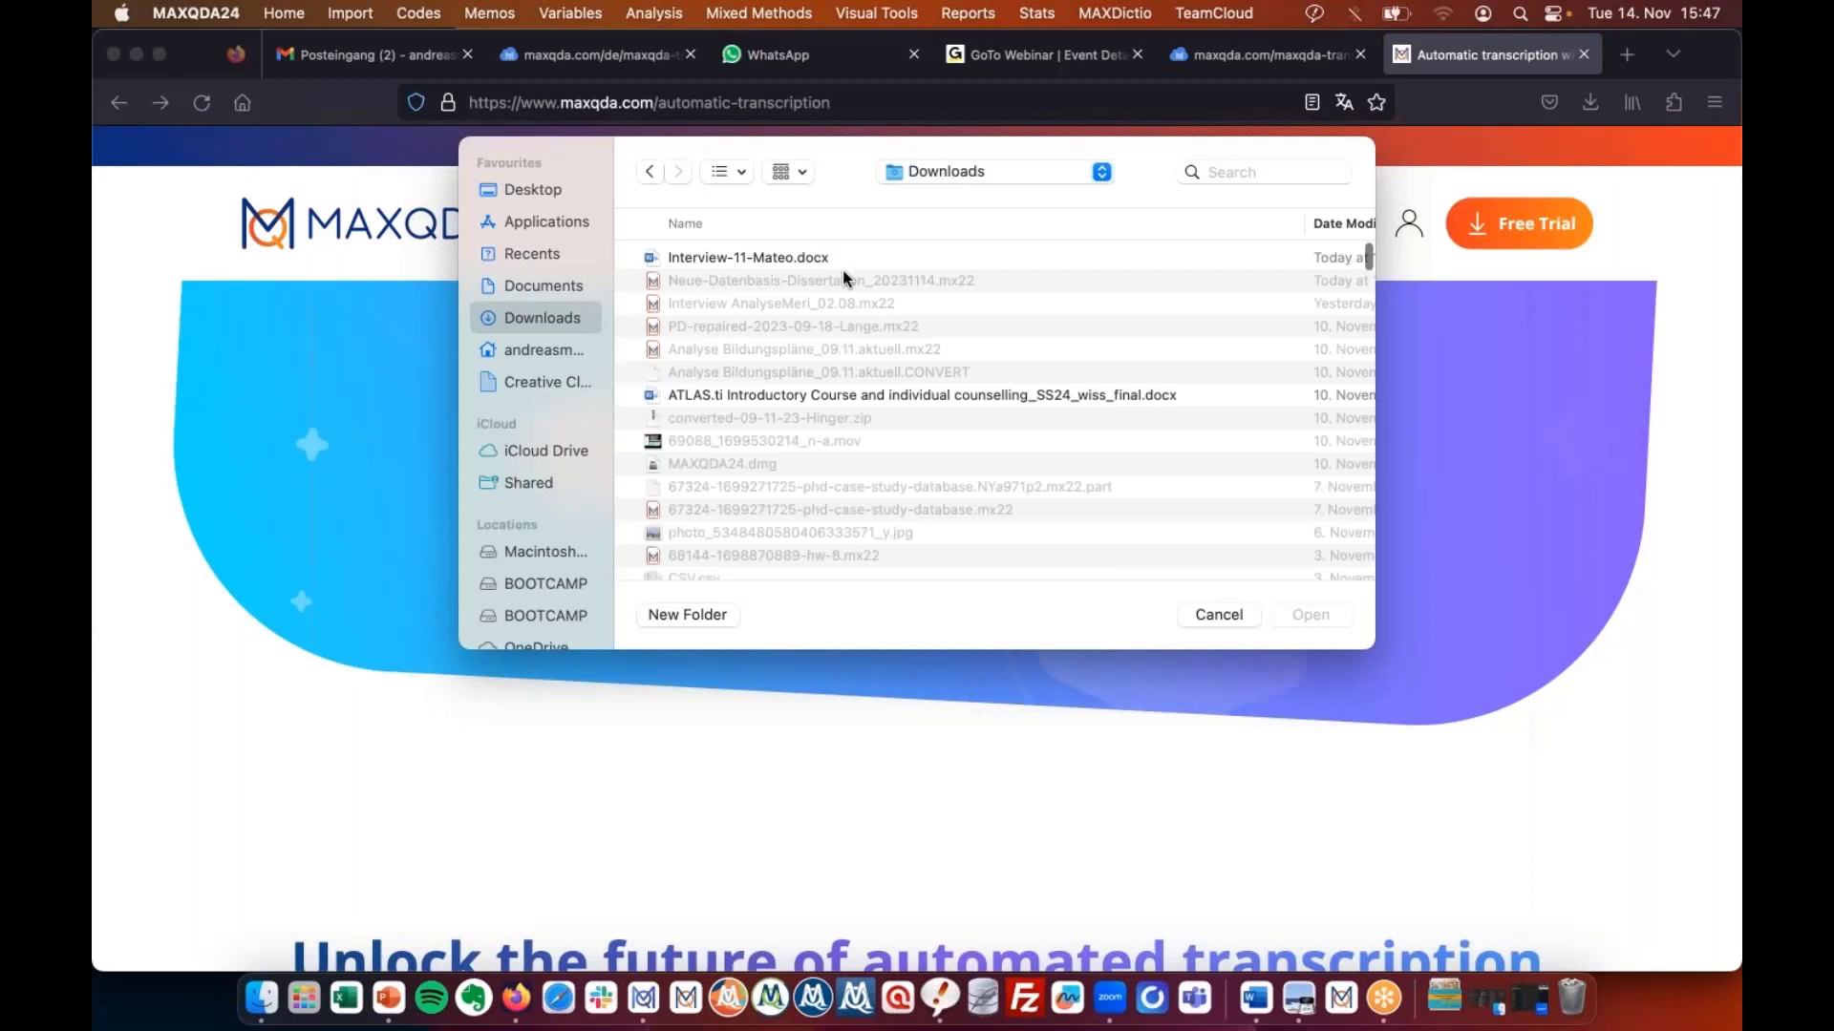
left_click(894, 260)
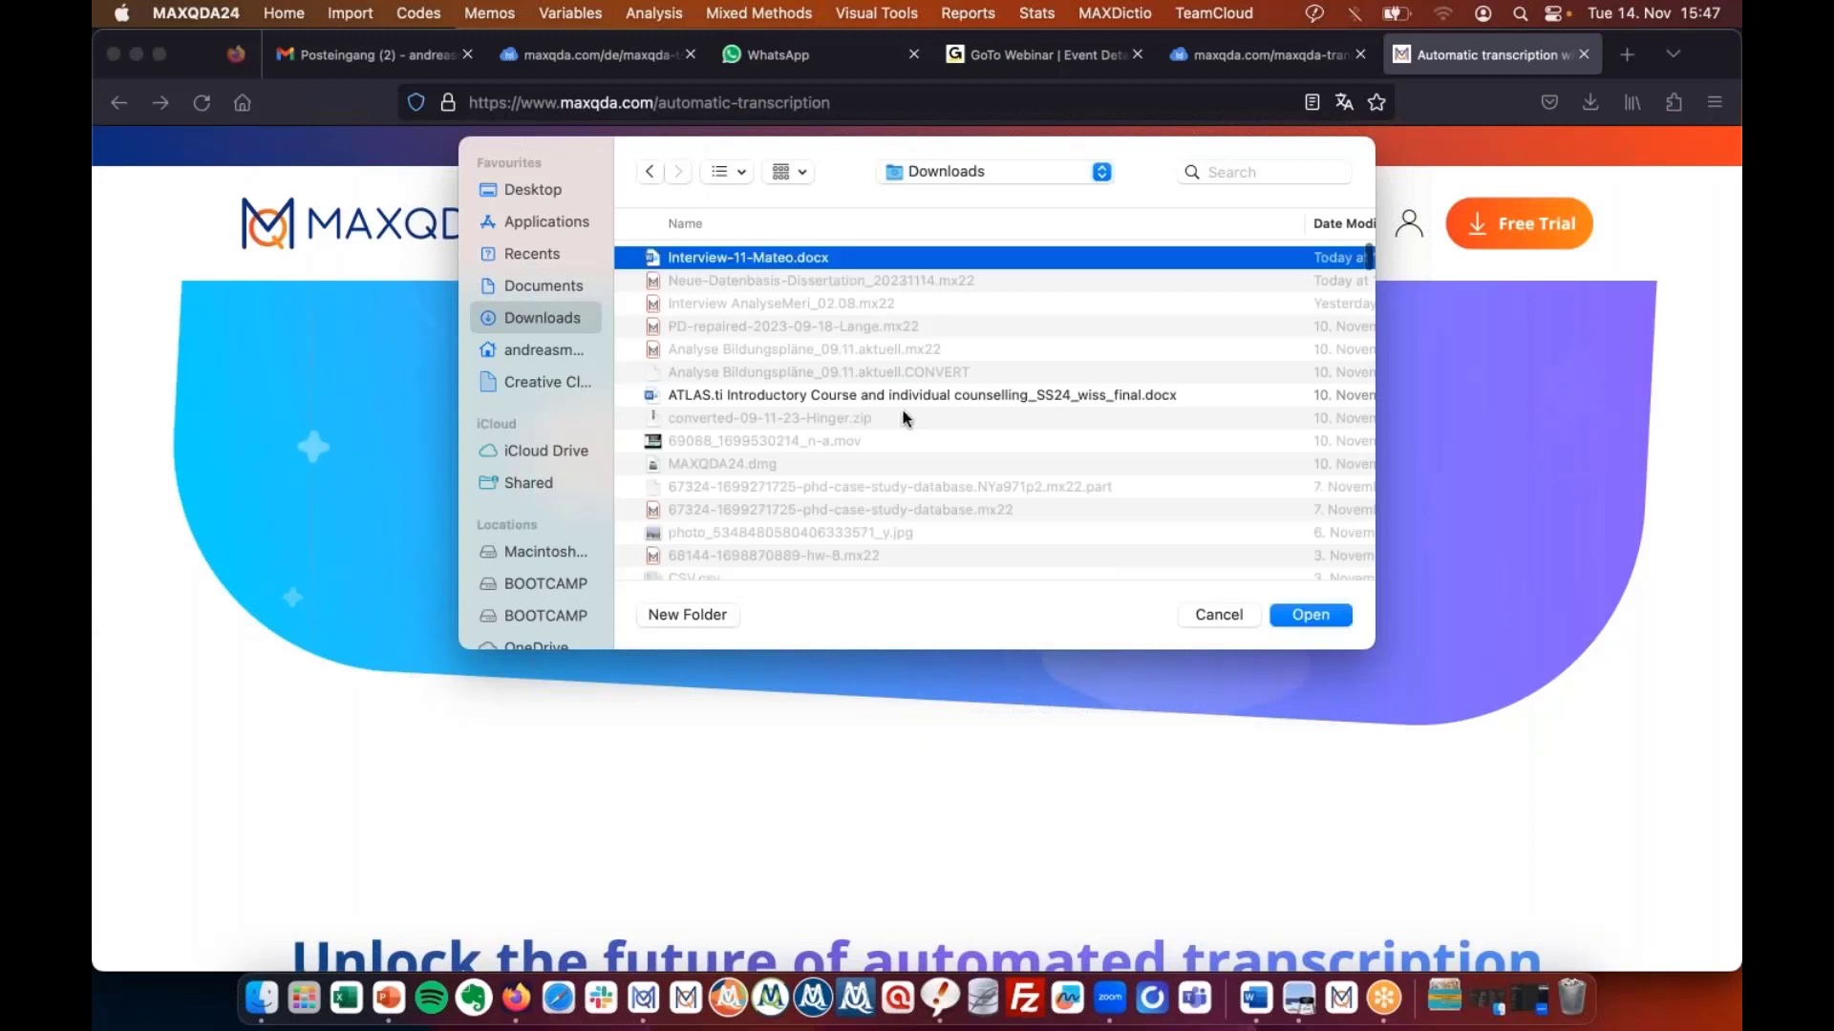
scroll(905, 417, "down", 10)
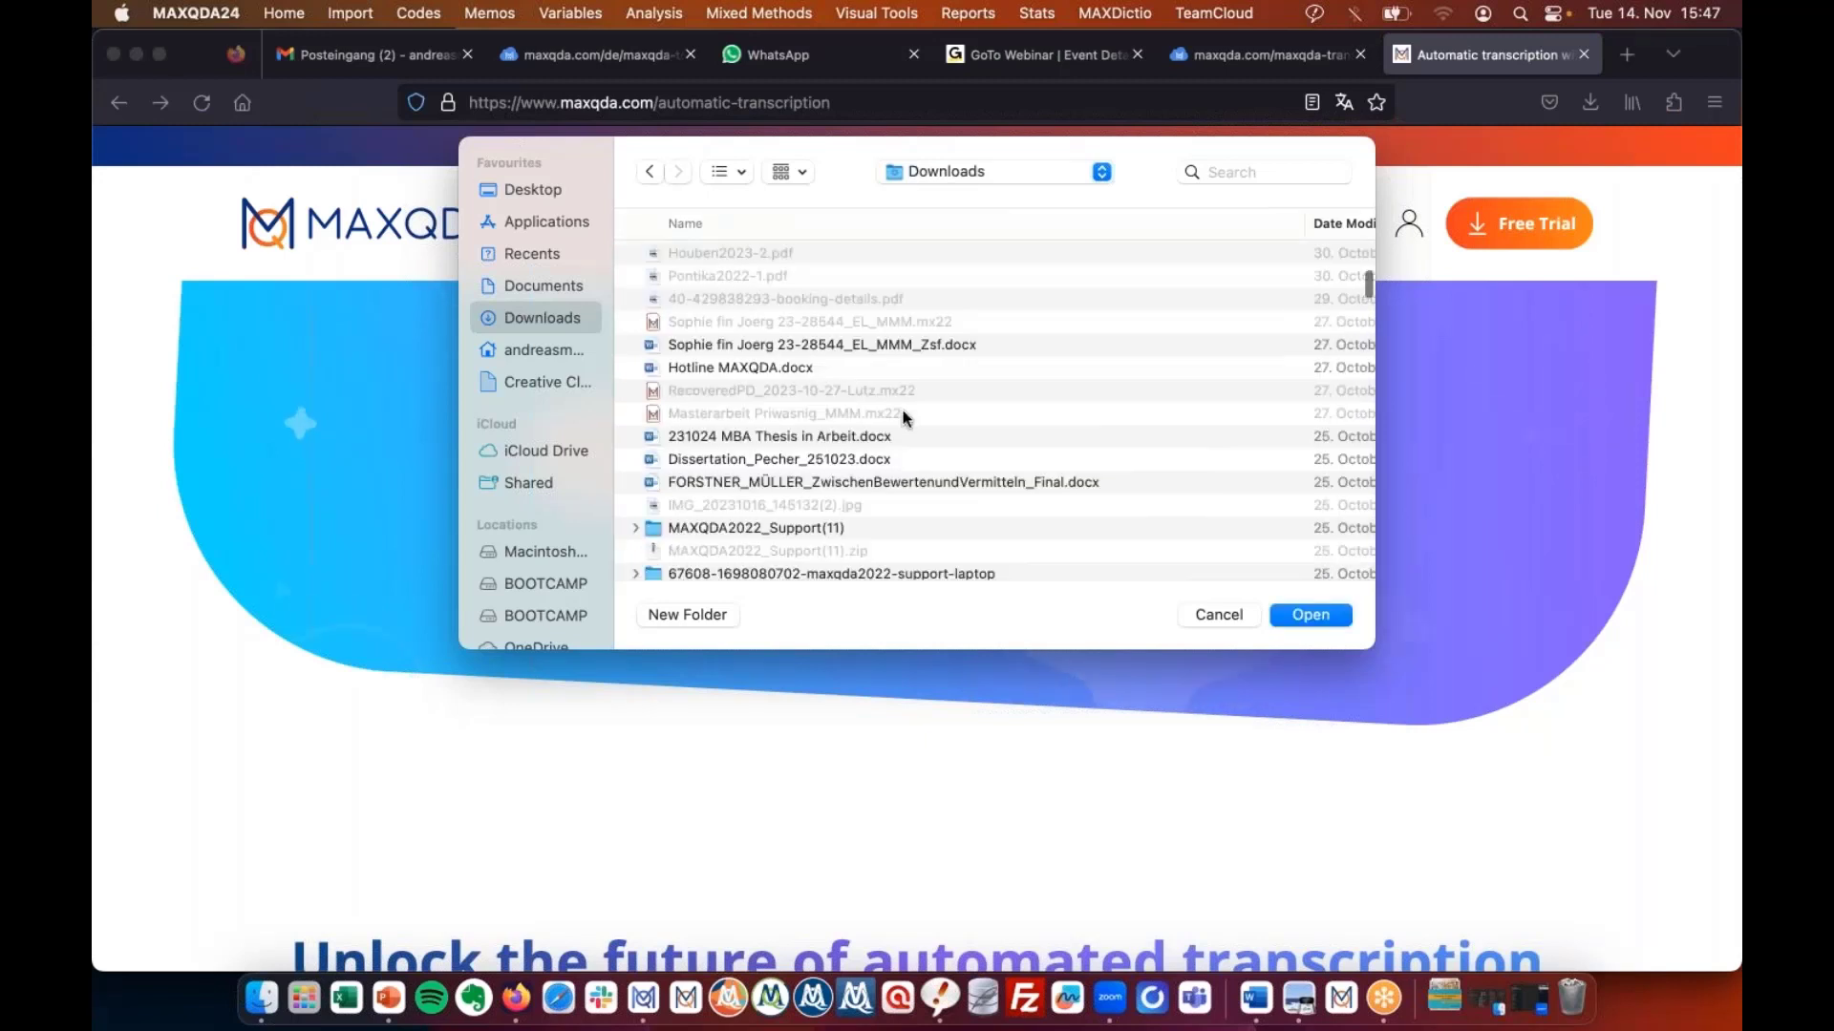
scroll(905, 417, "down", 10)
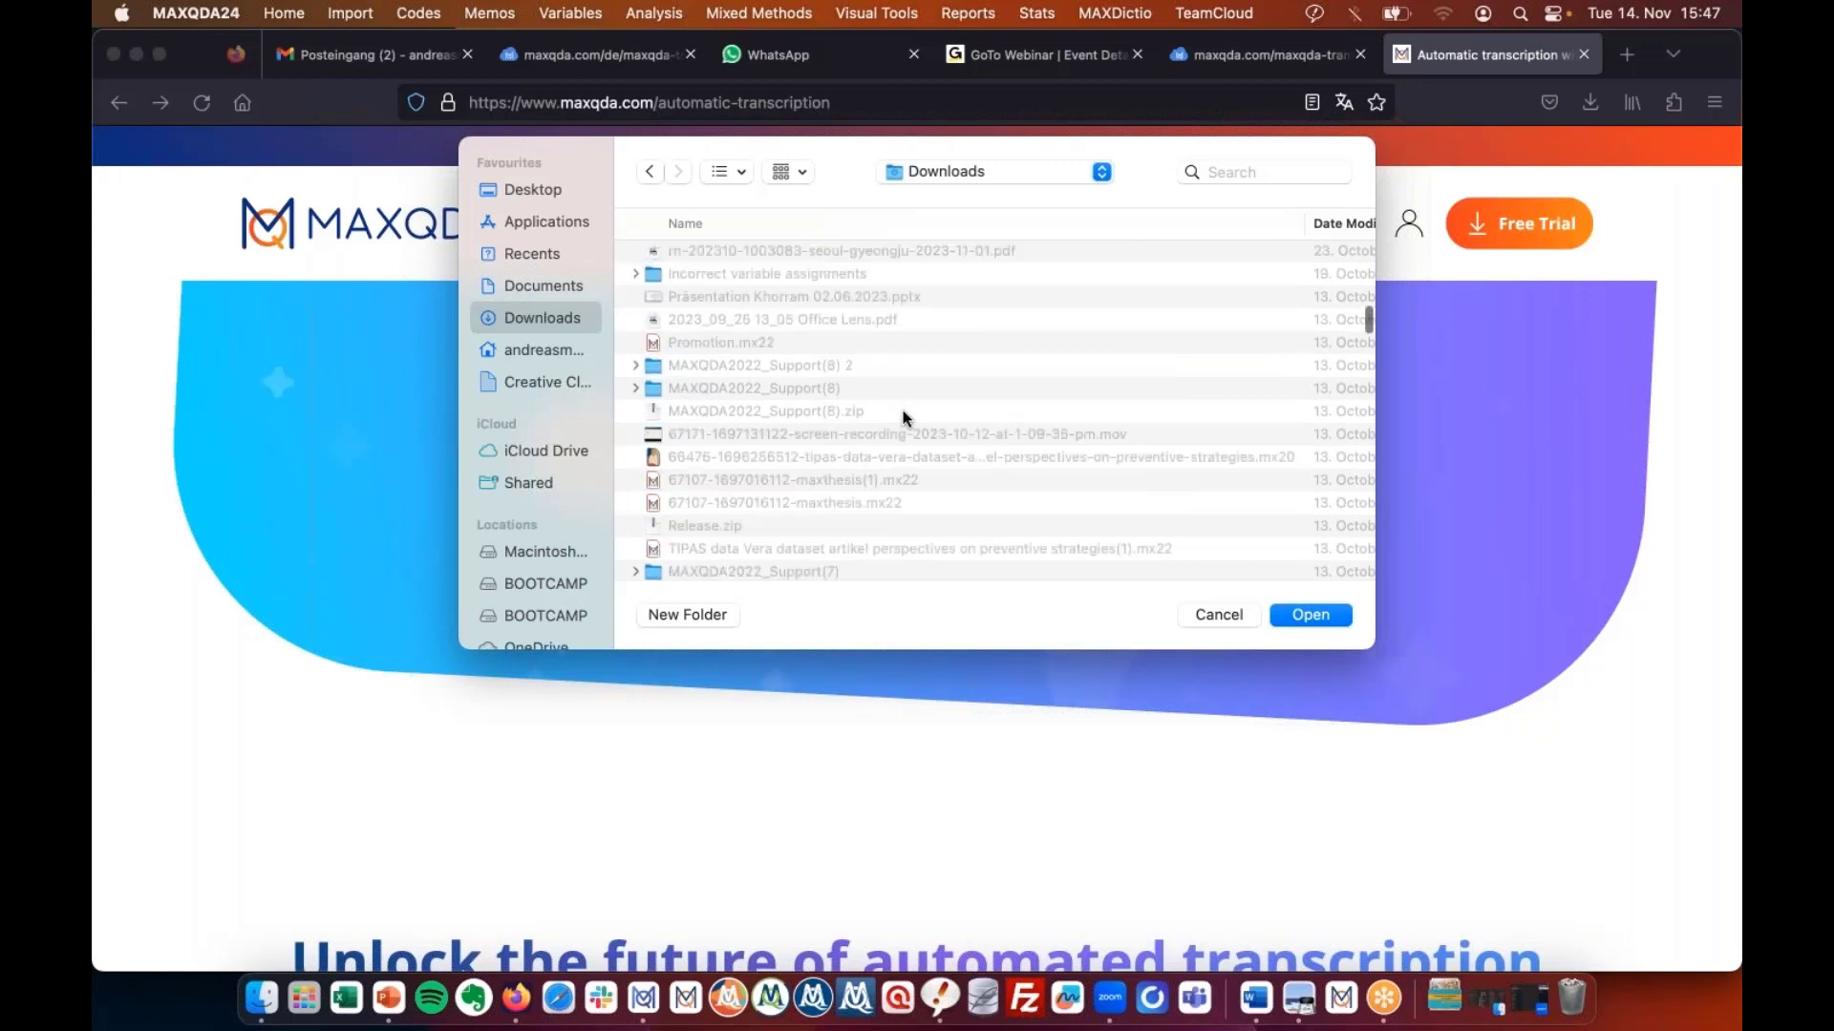
scroll(902, 410, "up", 20)
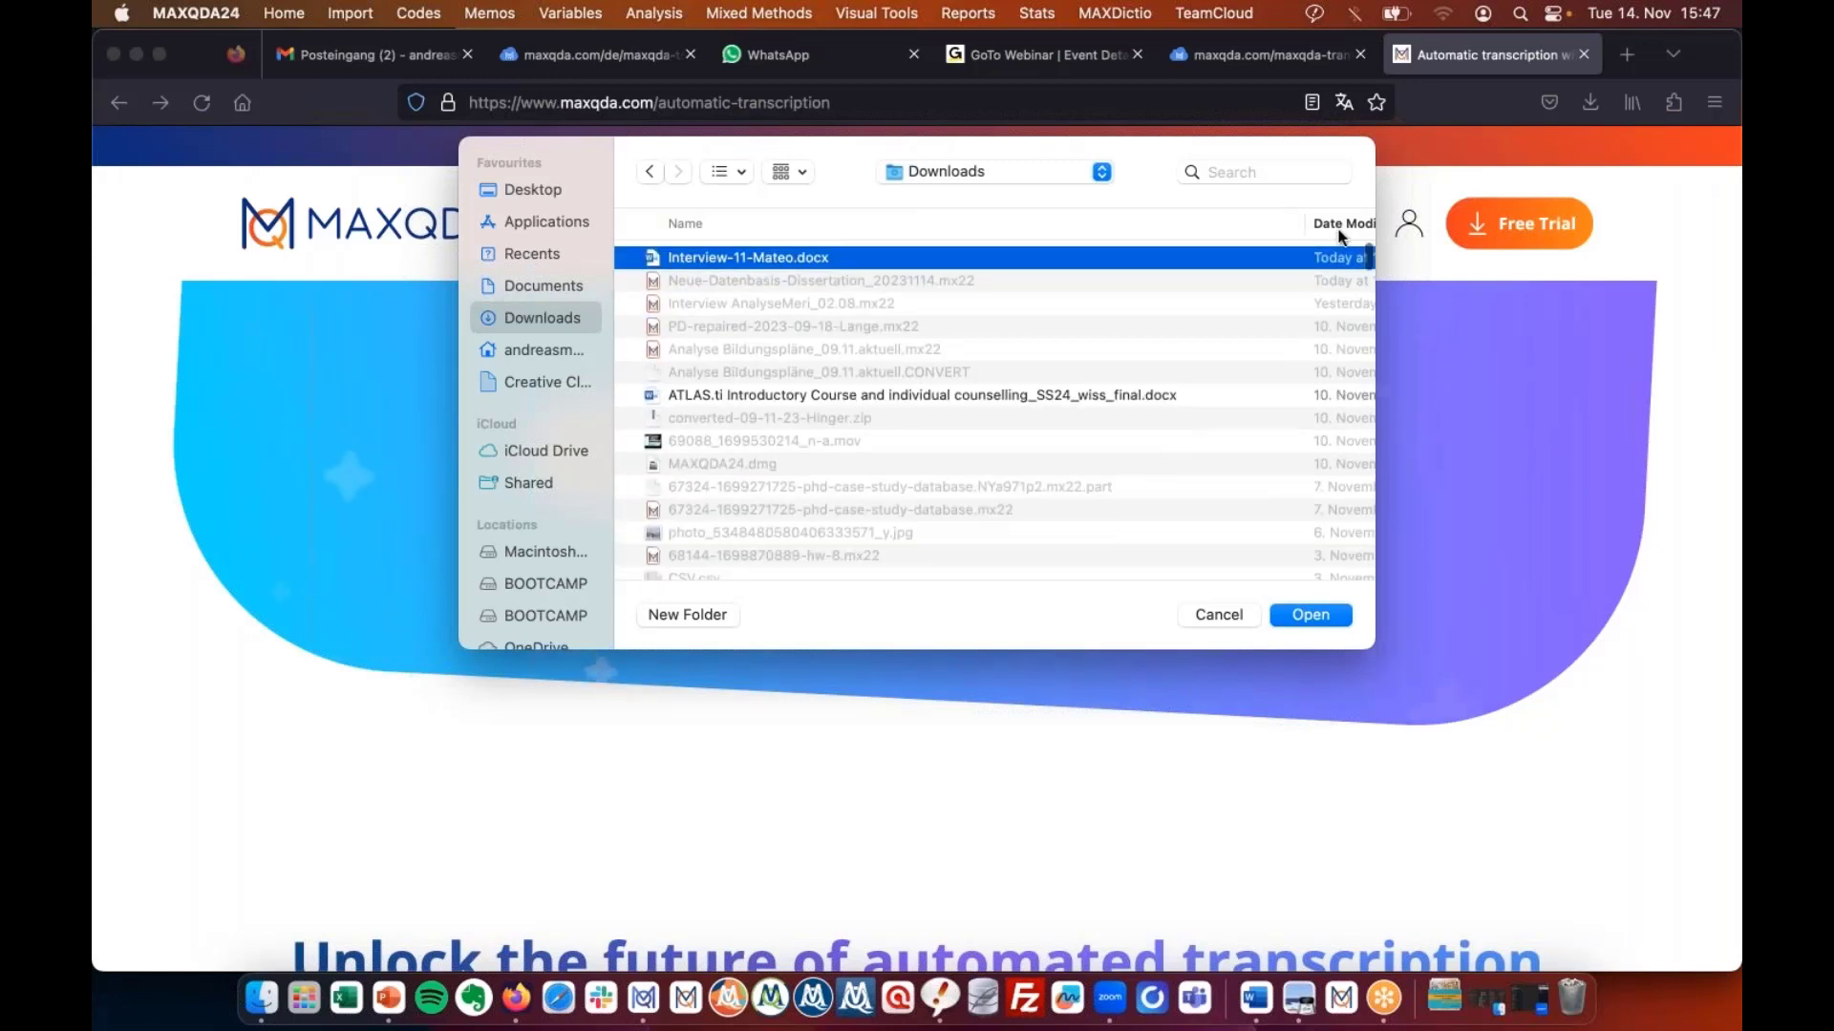
left_click(1338, 230)
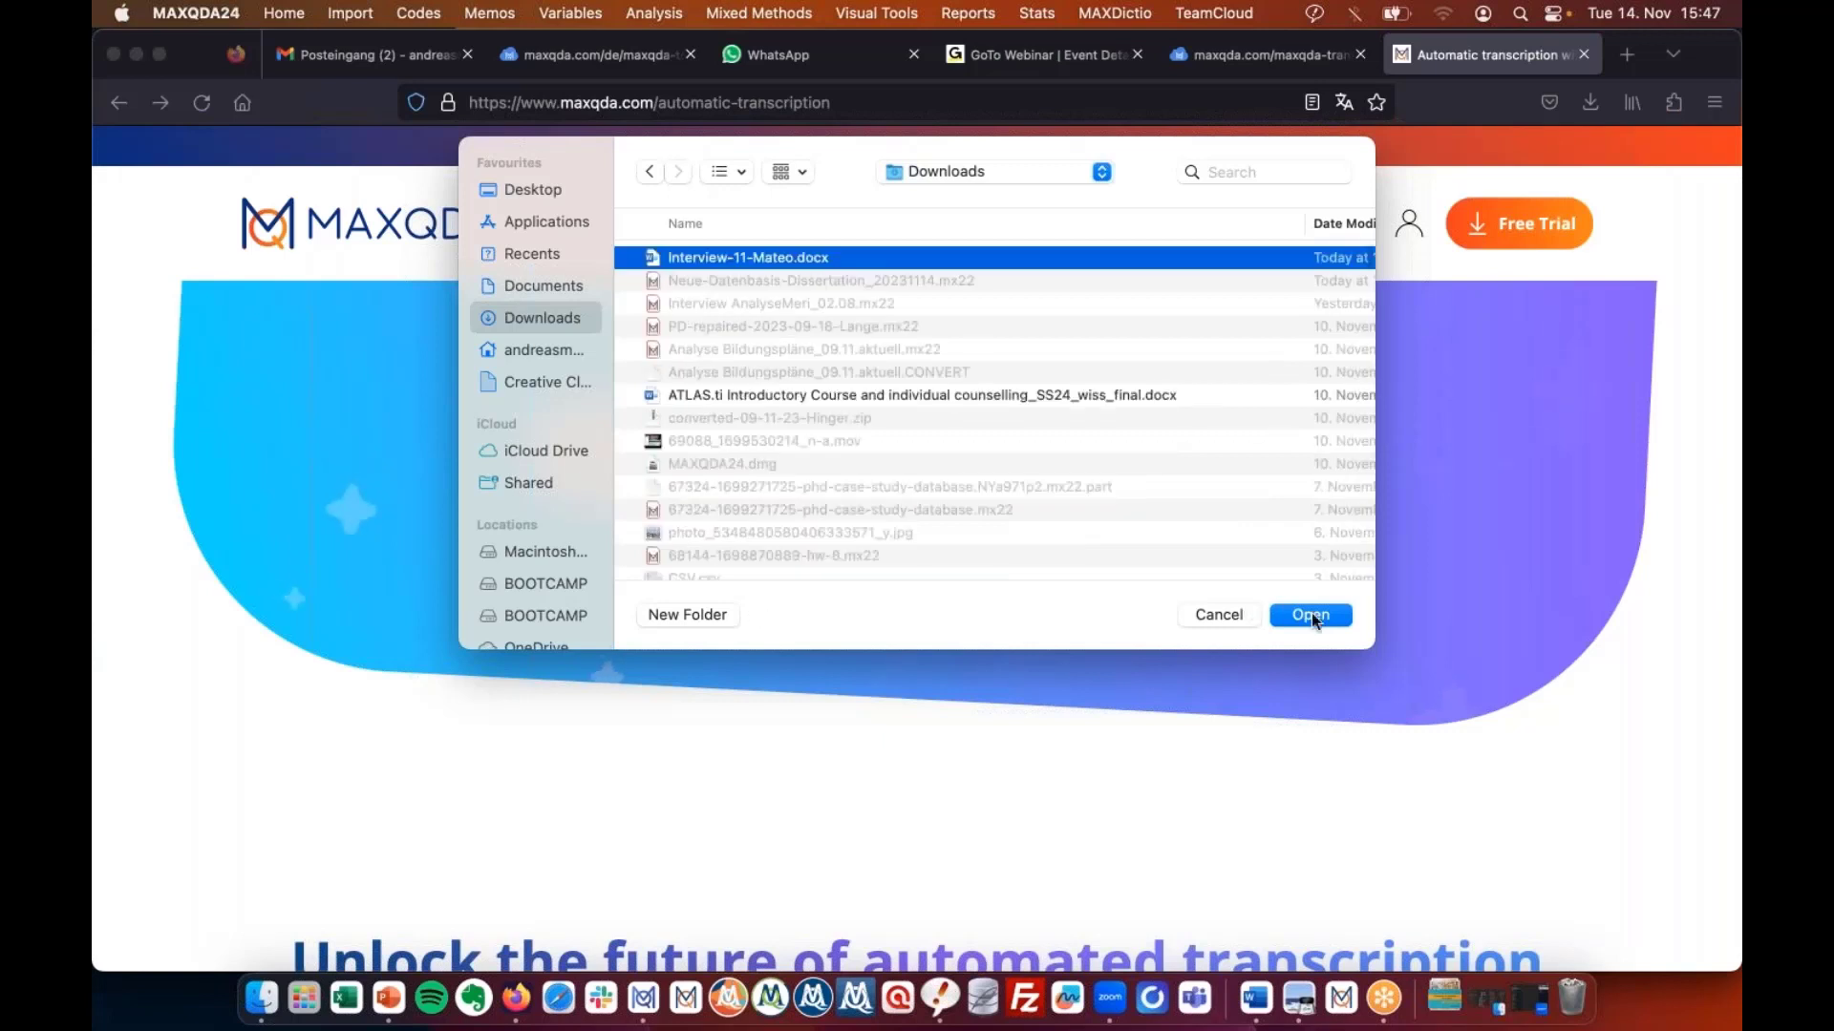
left_click(1311, 614)
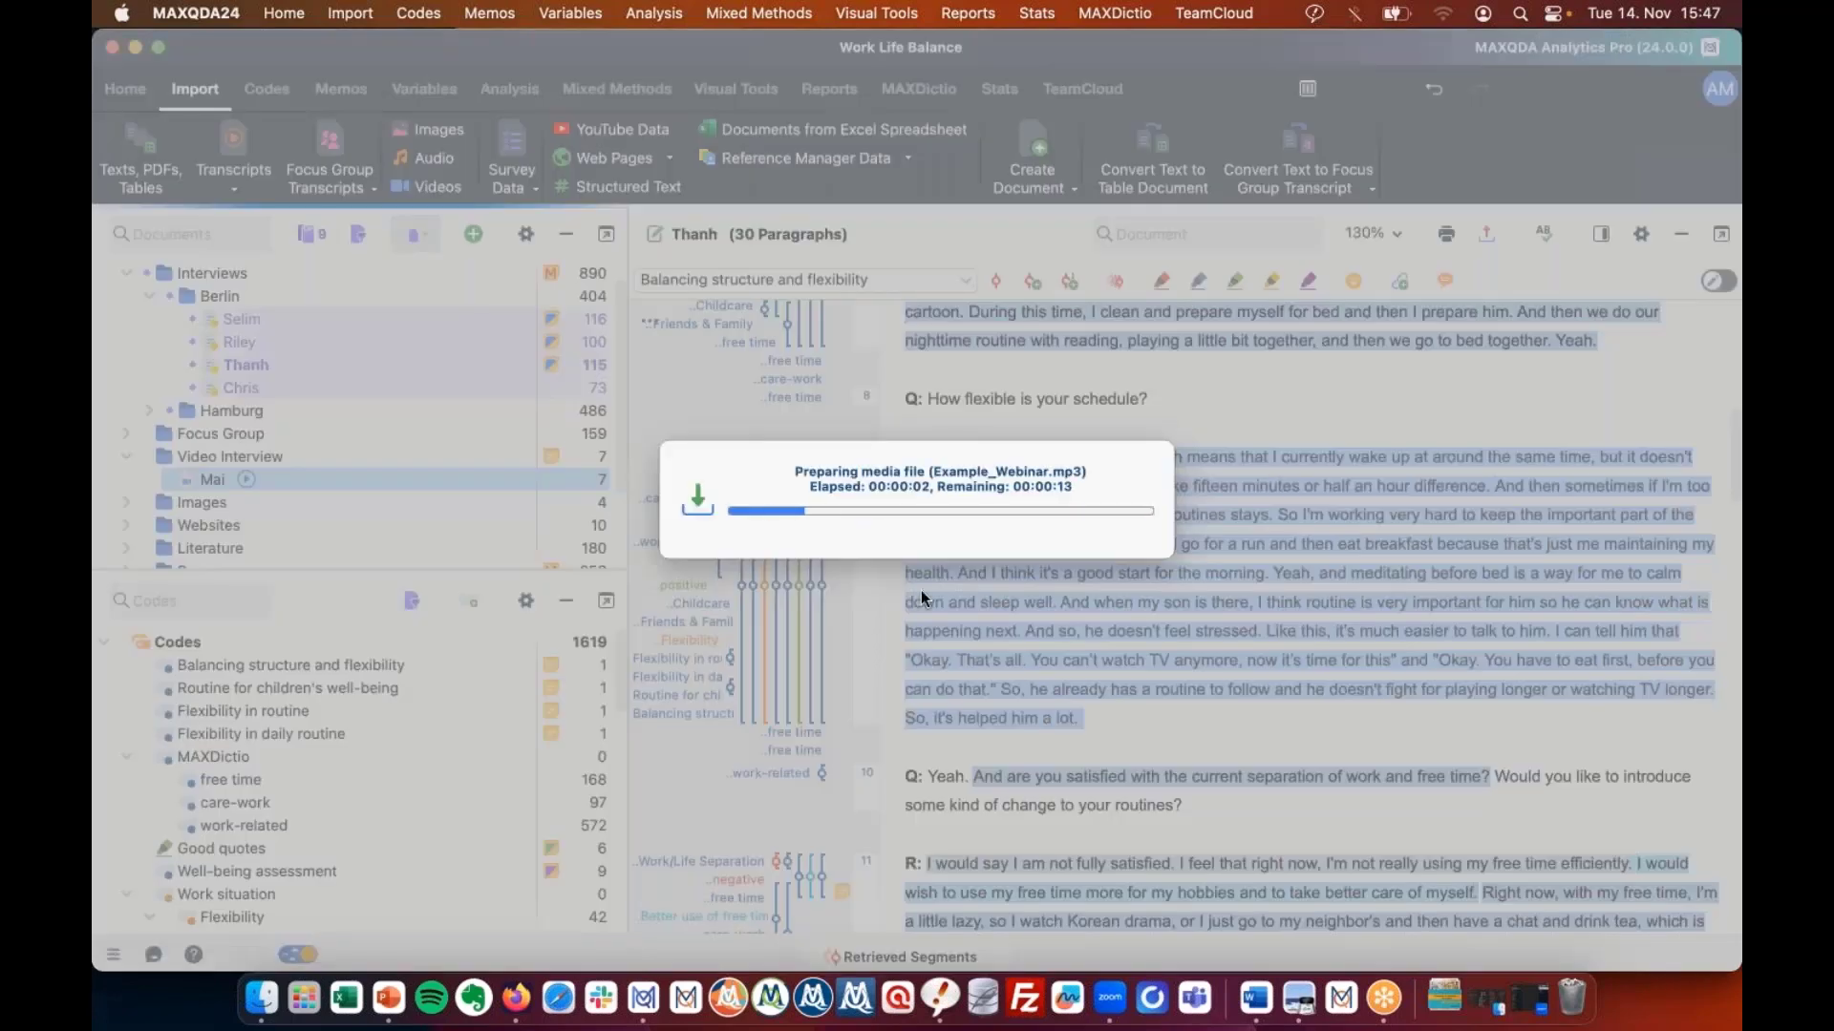
Check the browser's transcription list showing Example_Webinar.mp3.
left_click(521, 996)
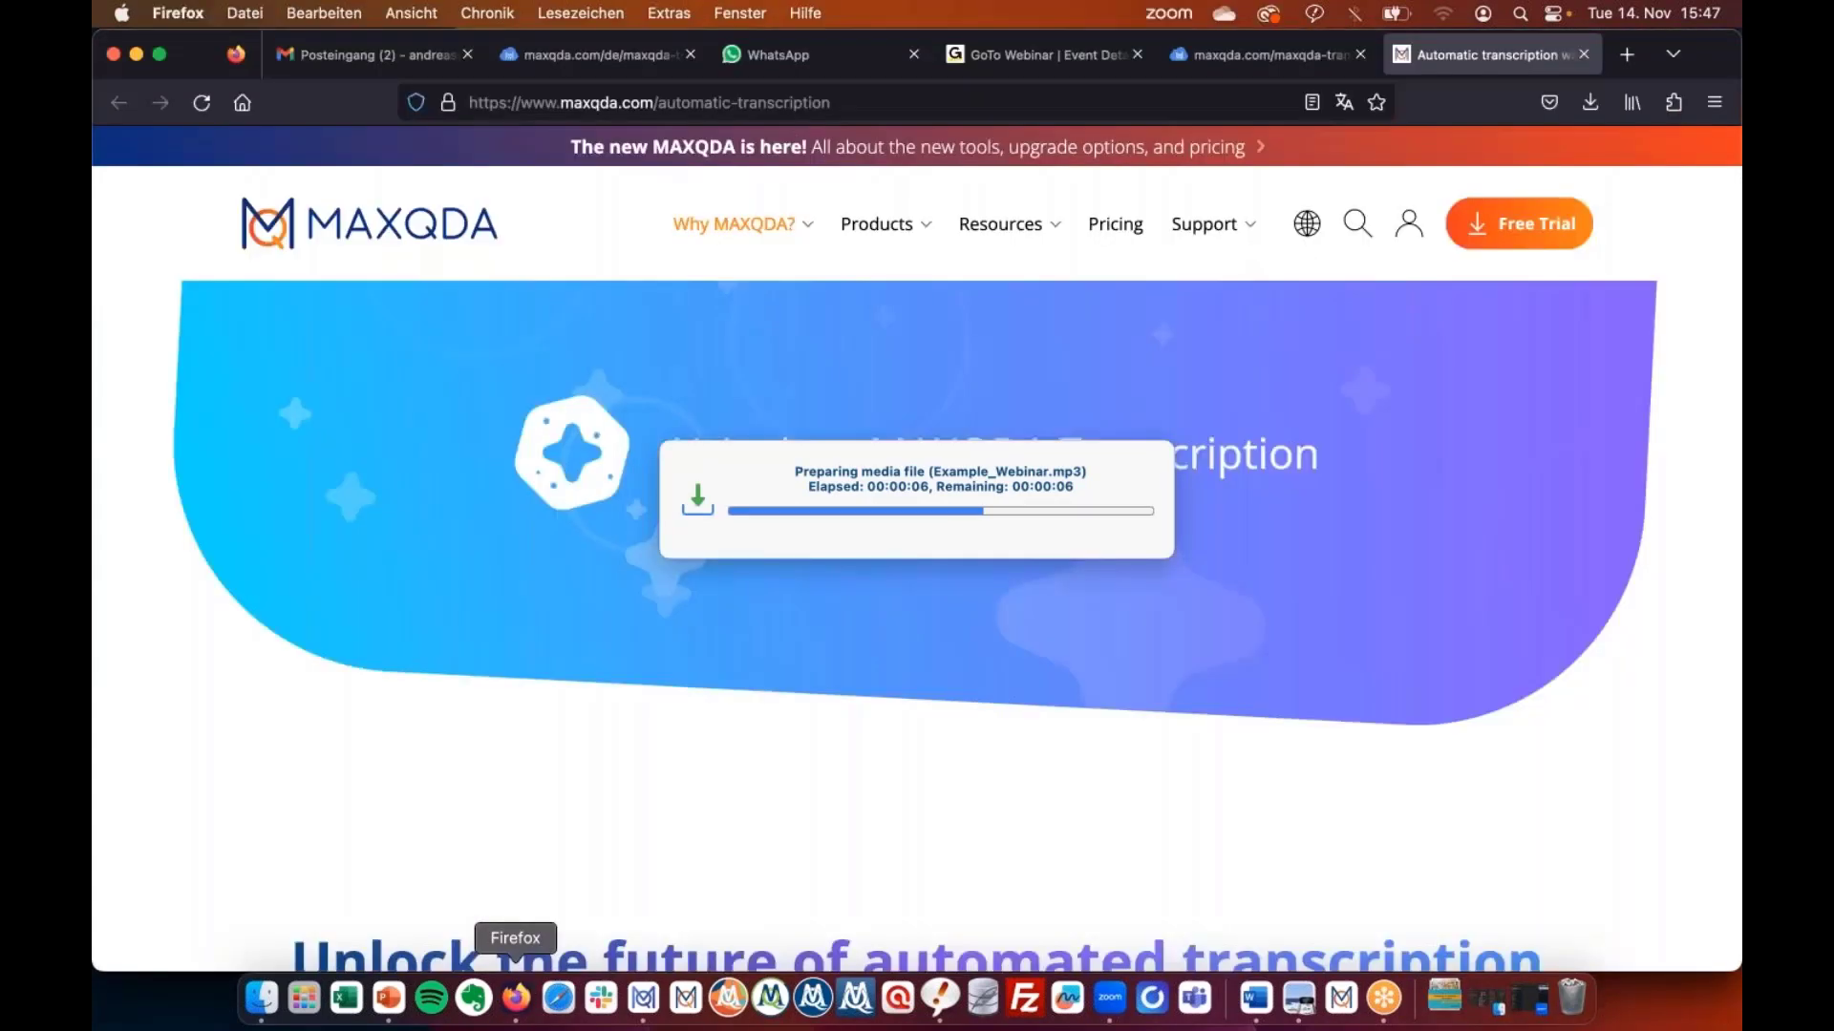
scroll(916, 573, "down", 10)
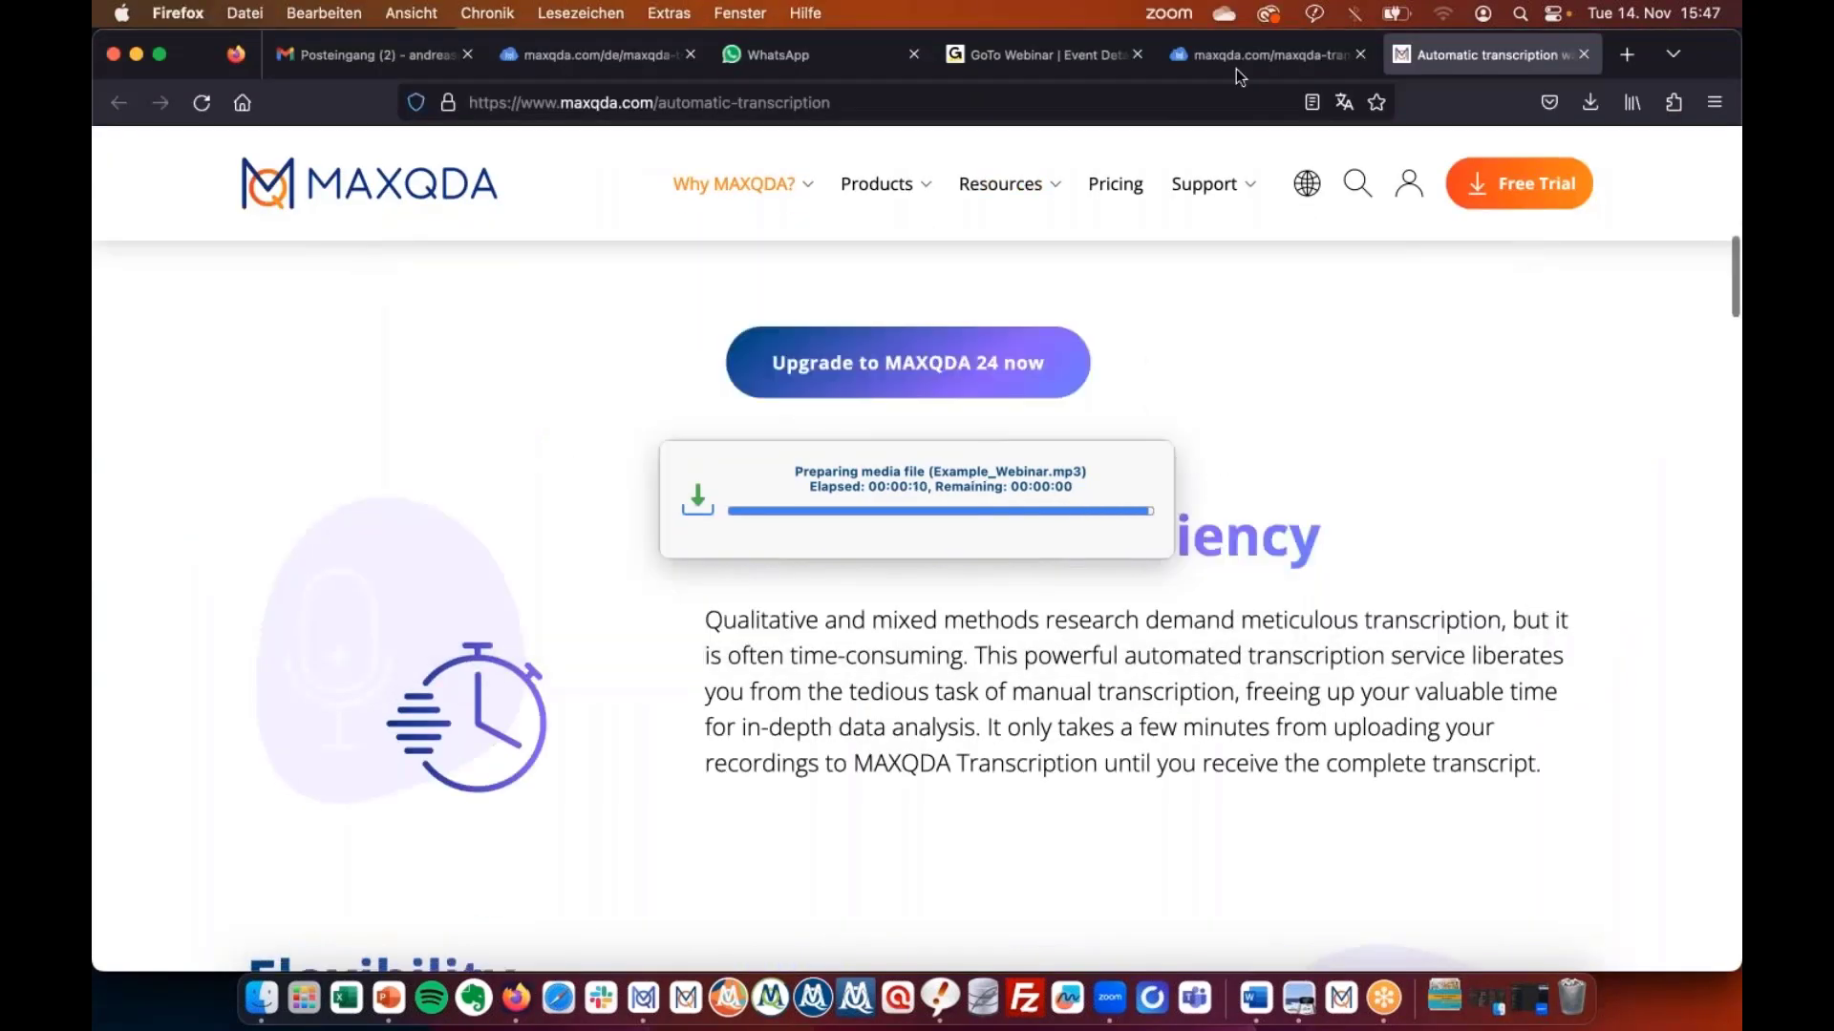
left_click(1237, 67)
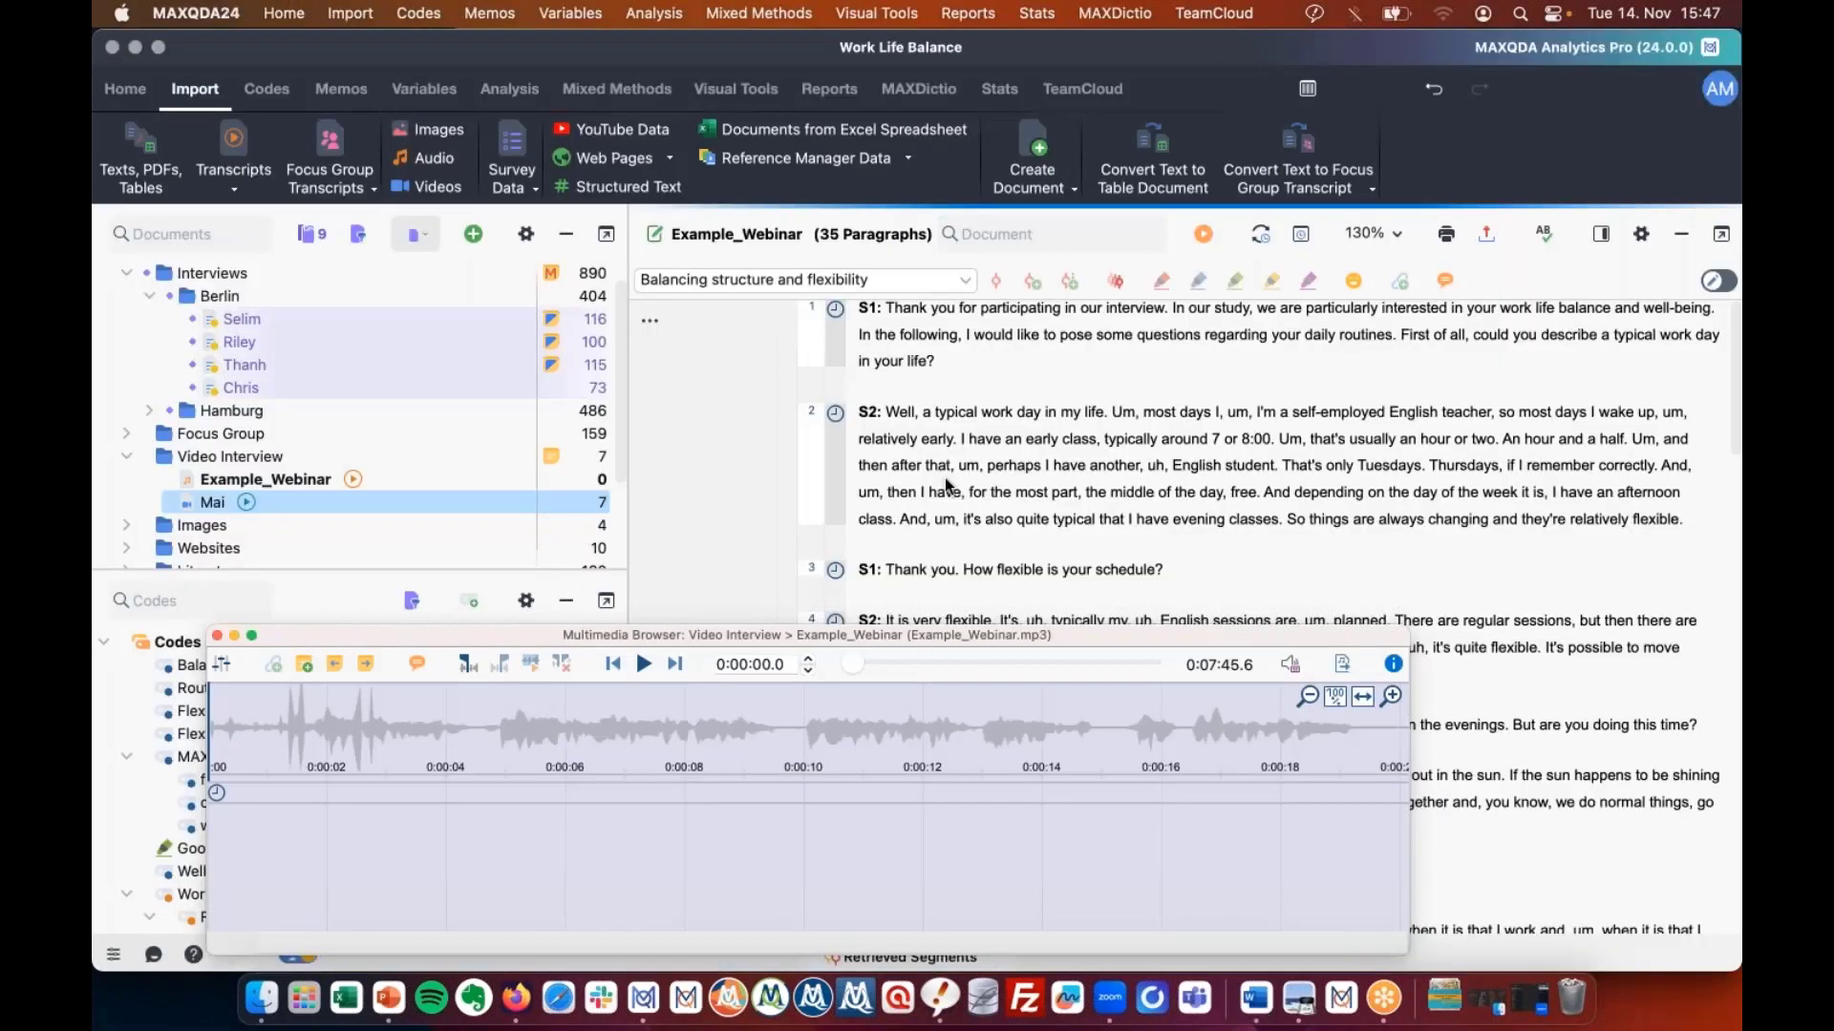
Move aside and close the audio waveform window, then enable editing of the transcript.
left_click_drag(907, 635, 849, 556)
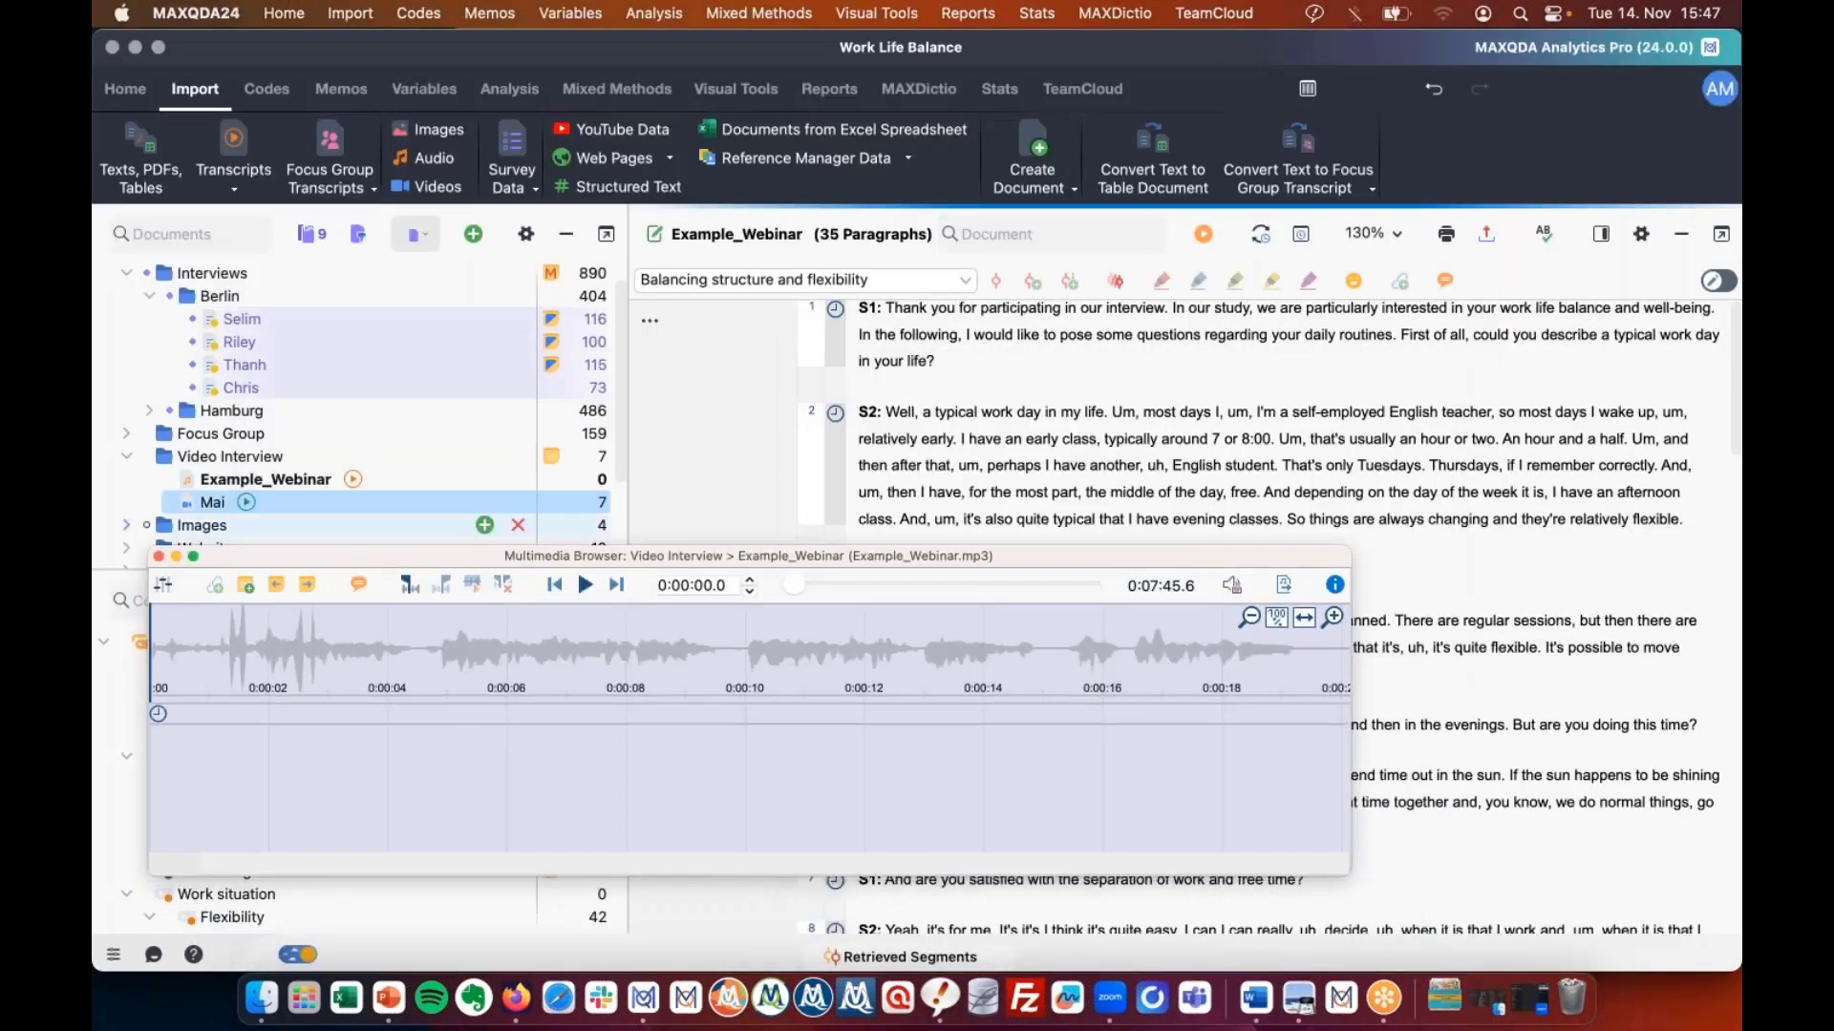
left_click(158, 556)
left_click(1724, 284)
left_click(1724, 283)
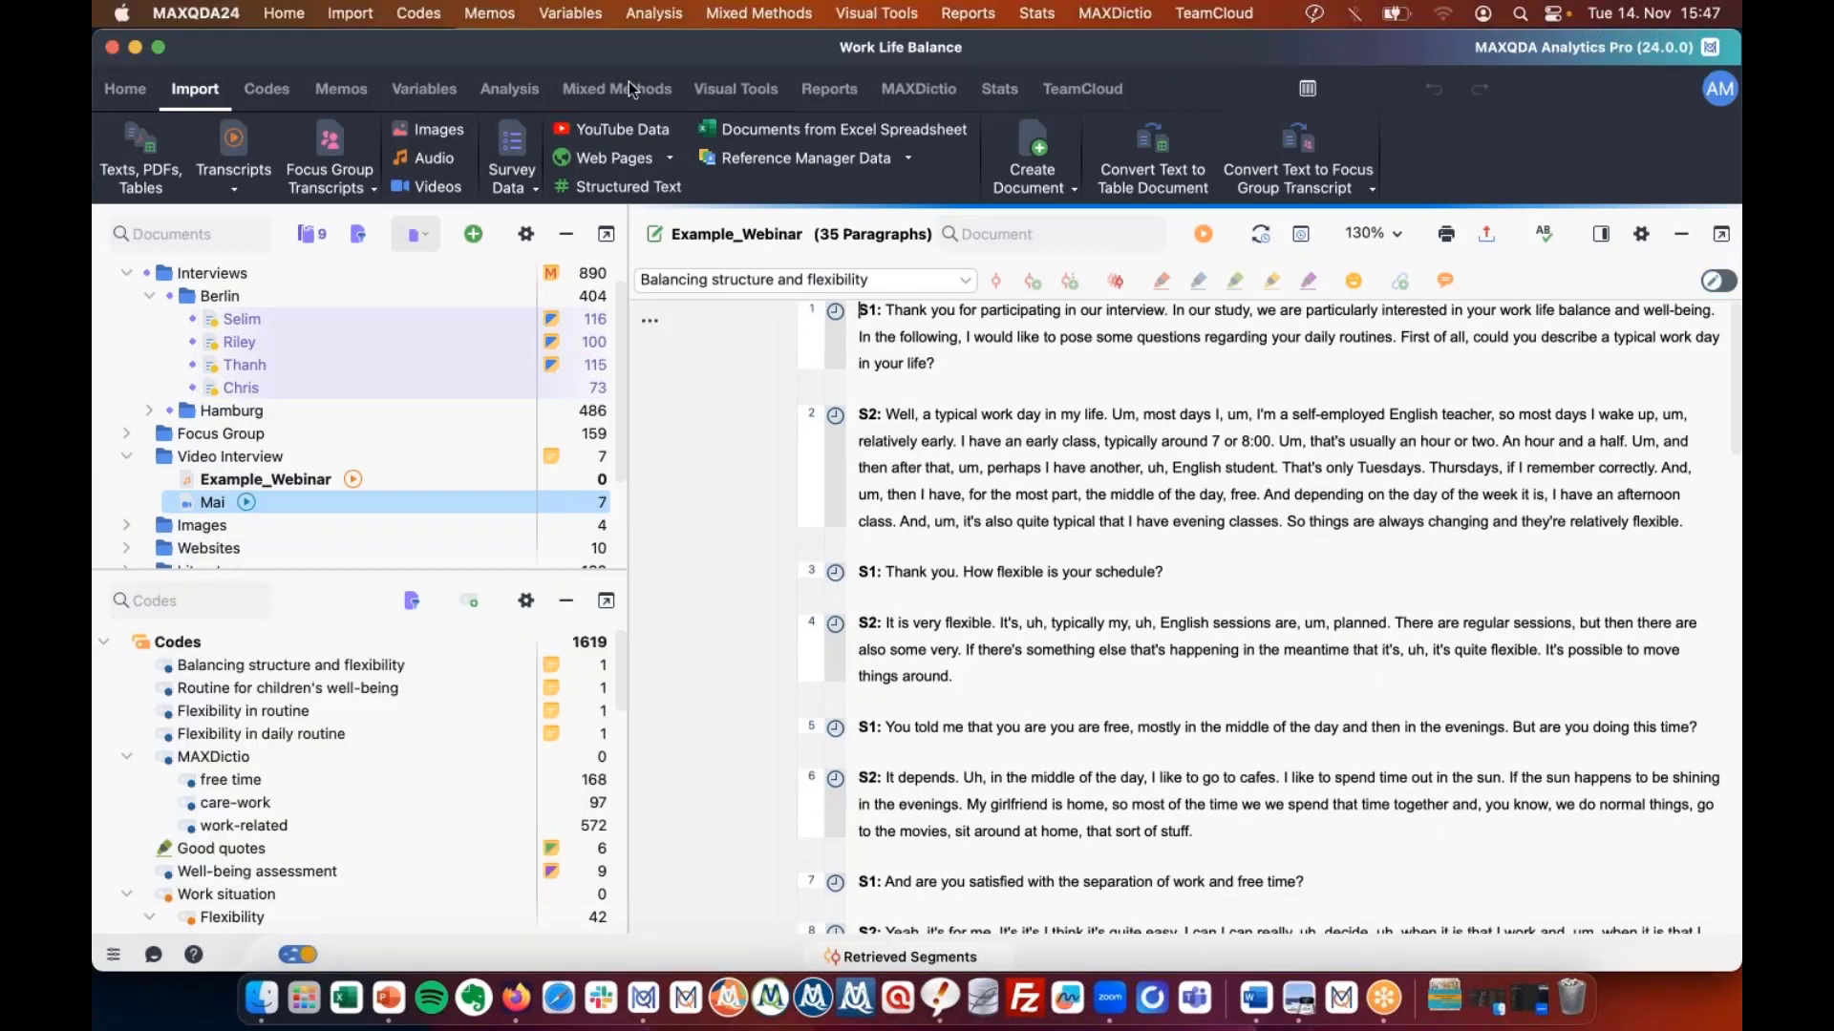
left_click(1384, 50)
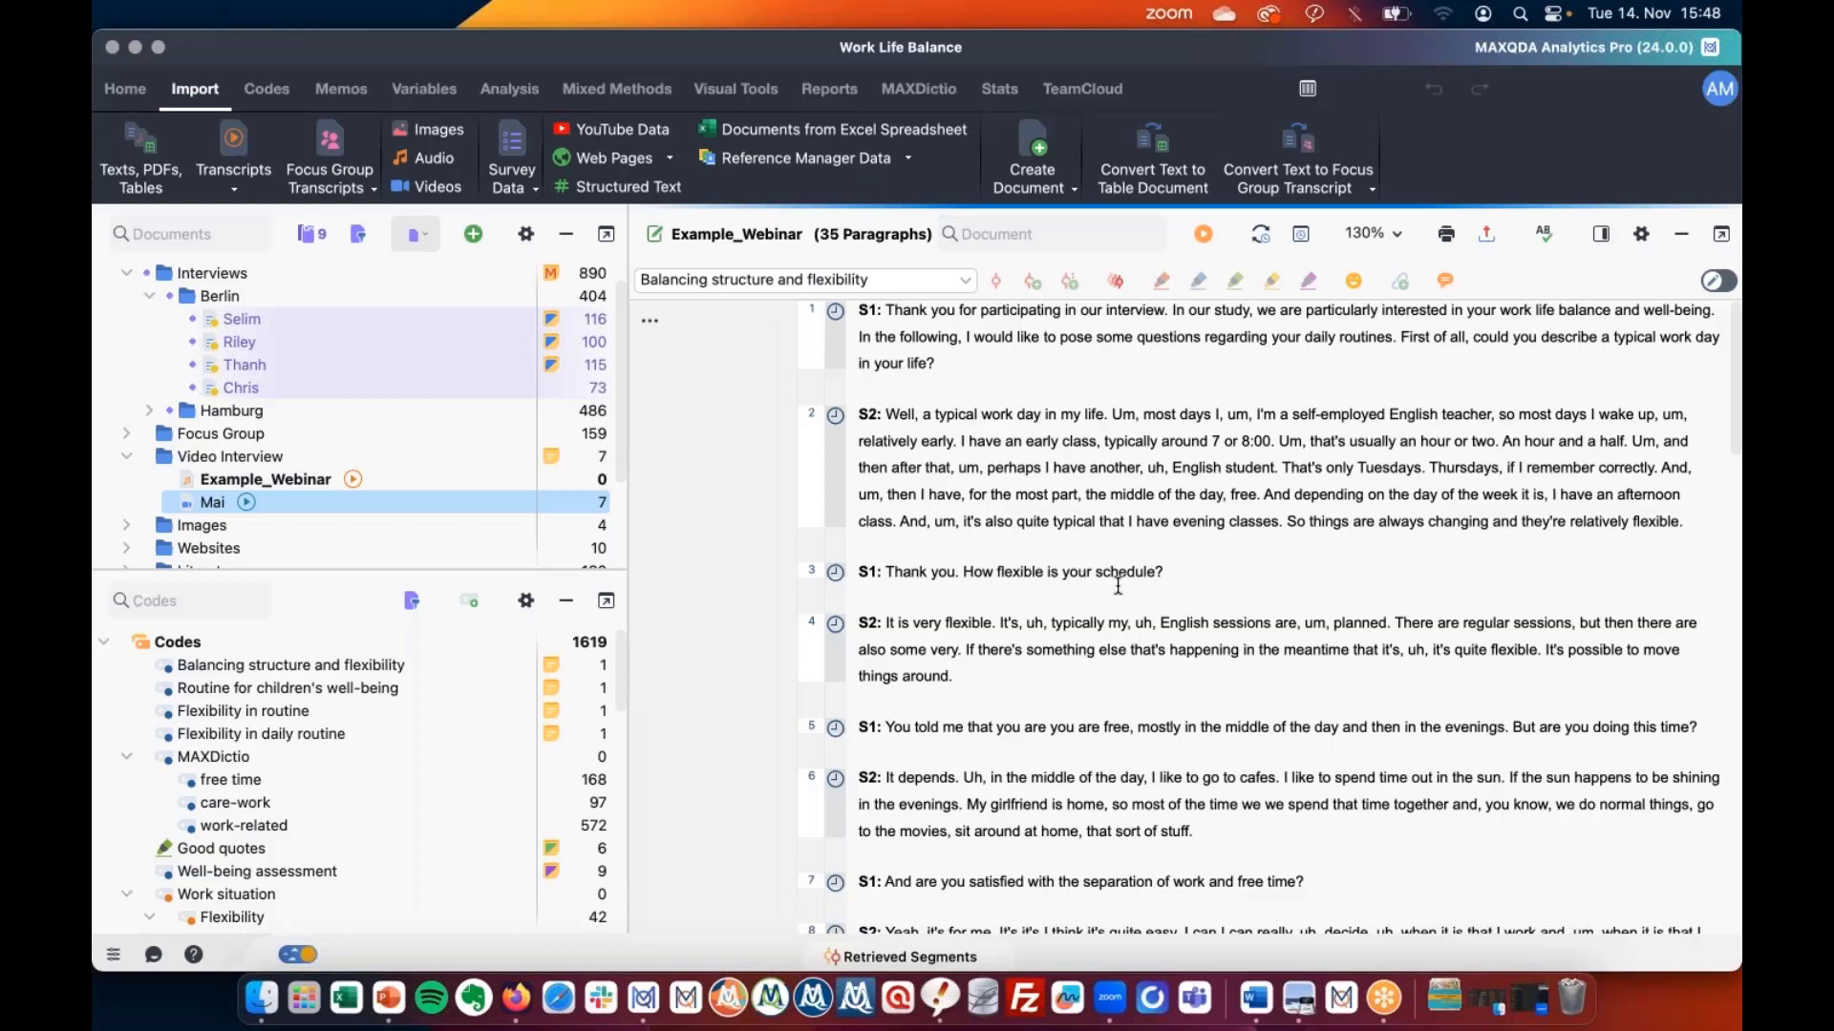
Turn on Edit Mode for the Example_Webinar transcript and search it for 'S1:'.
left_click(1642, 352)
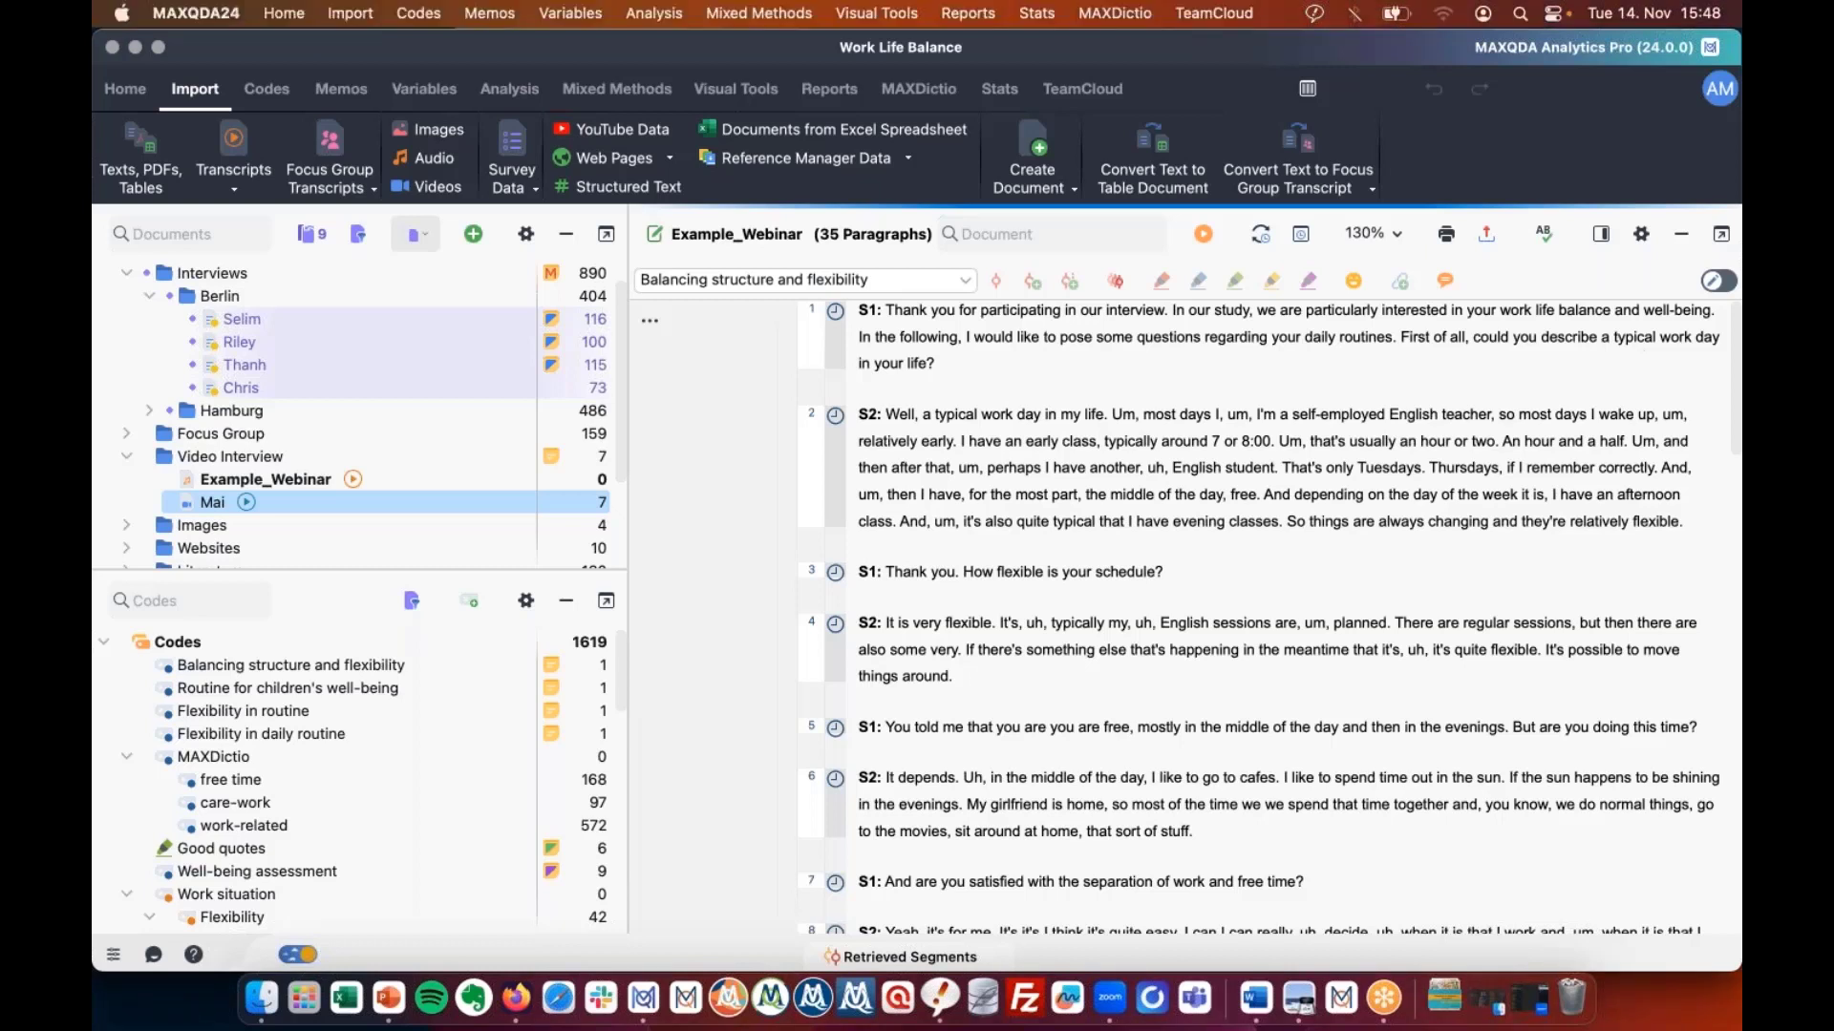
left_click(1718, 280)
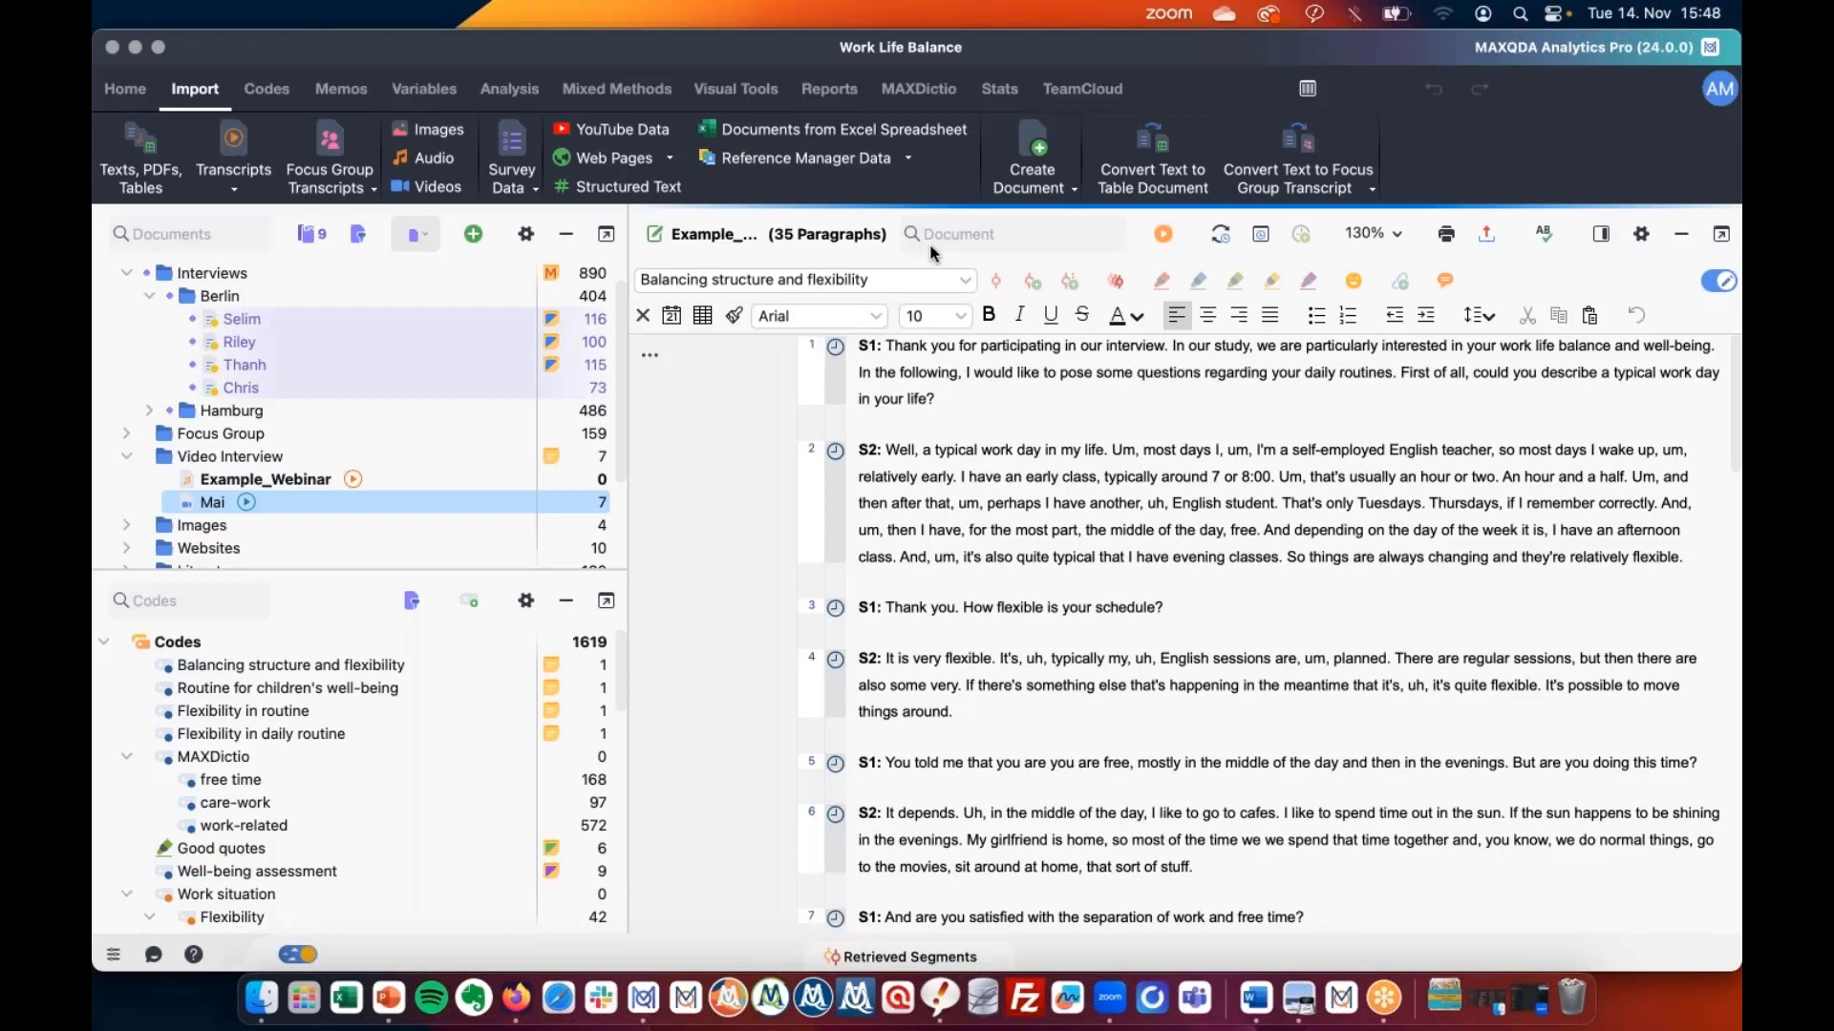
left_click(931, 246)
type("S1:")
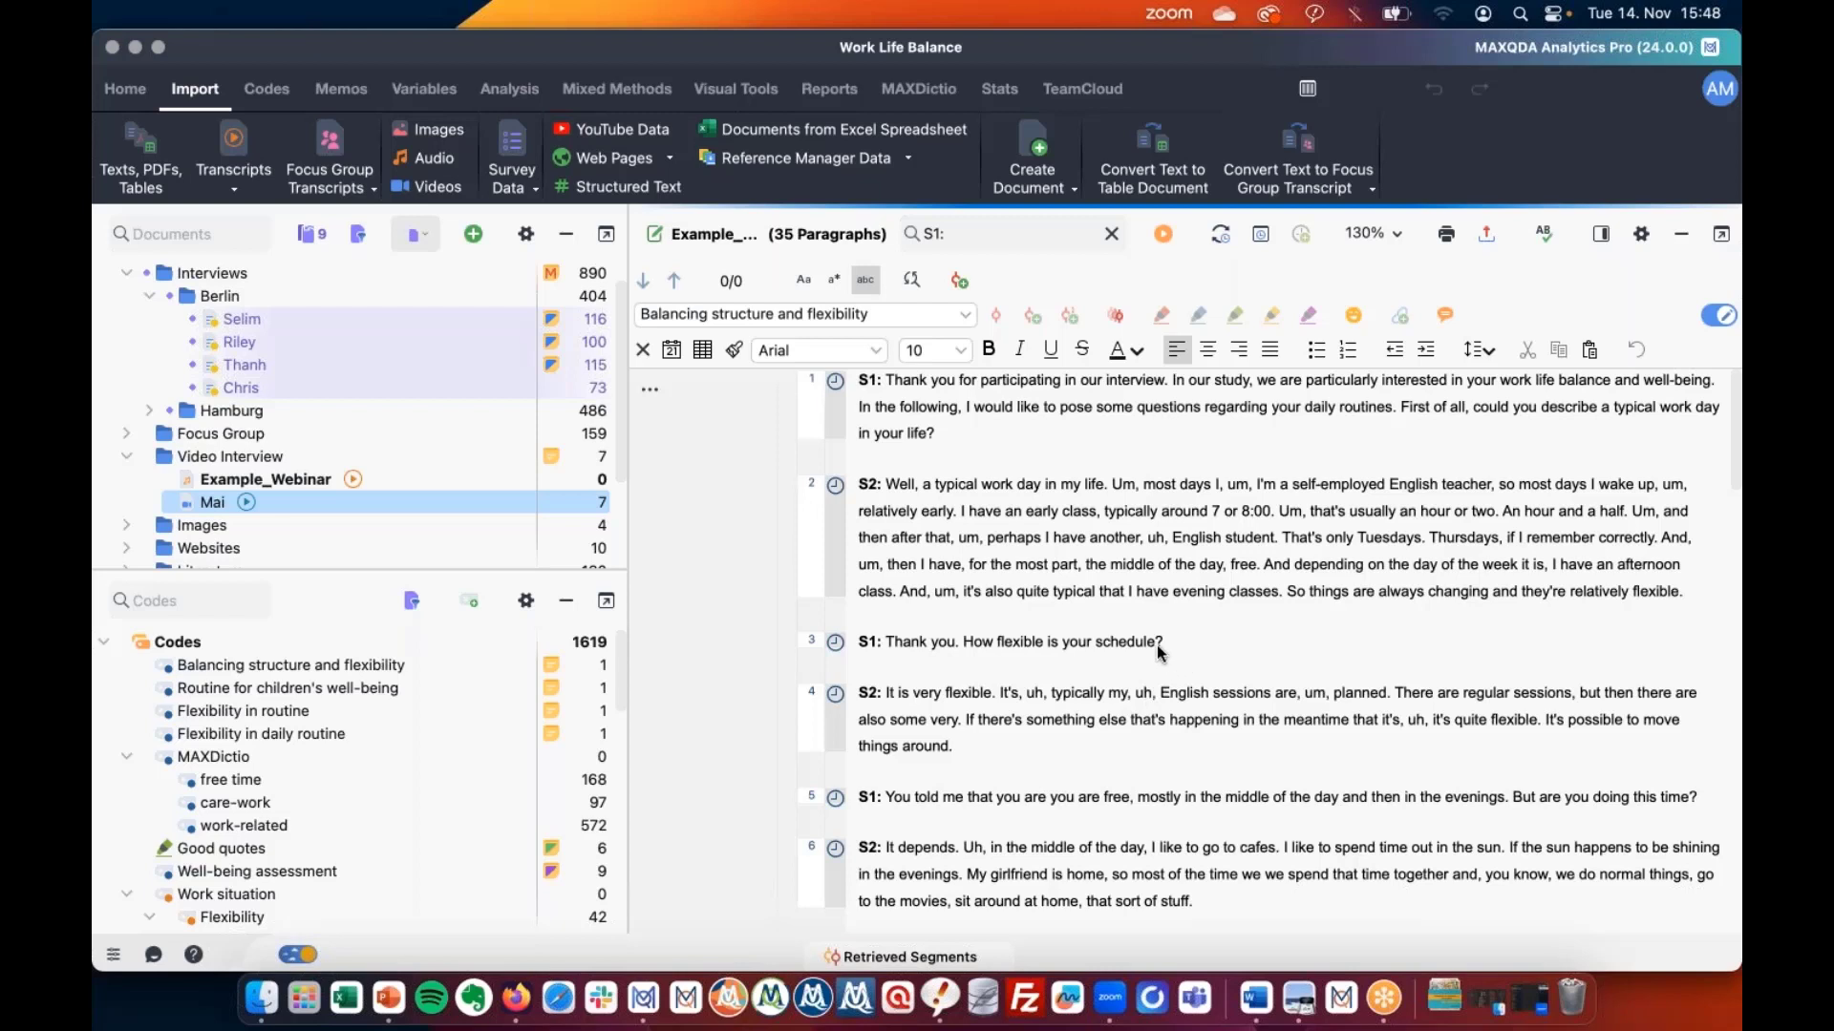
Open the TeamCloud Upload Media File form, browsing the languages and keeping English (US).
left_click(513, 1018)
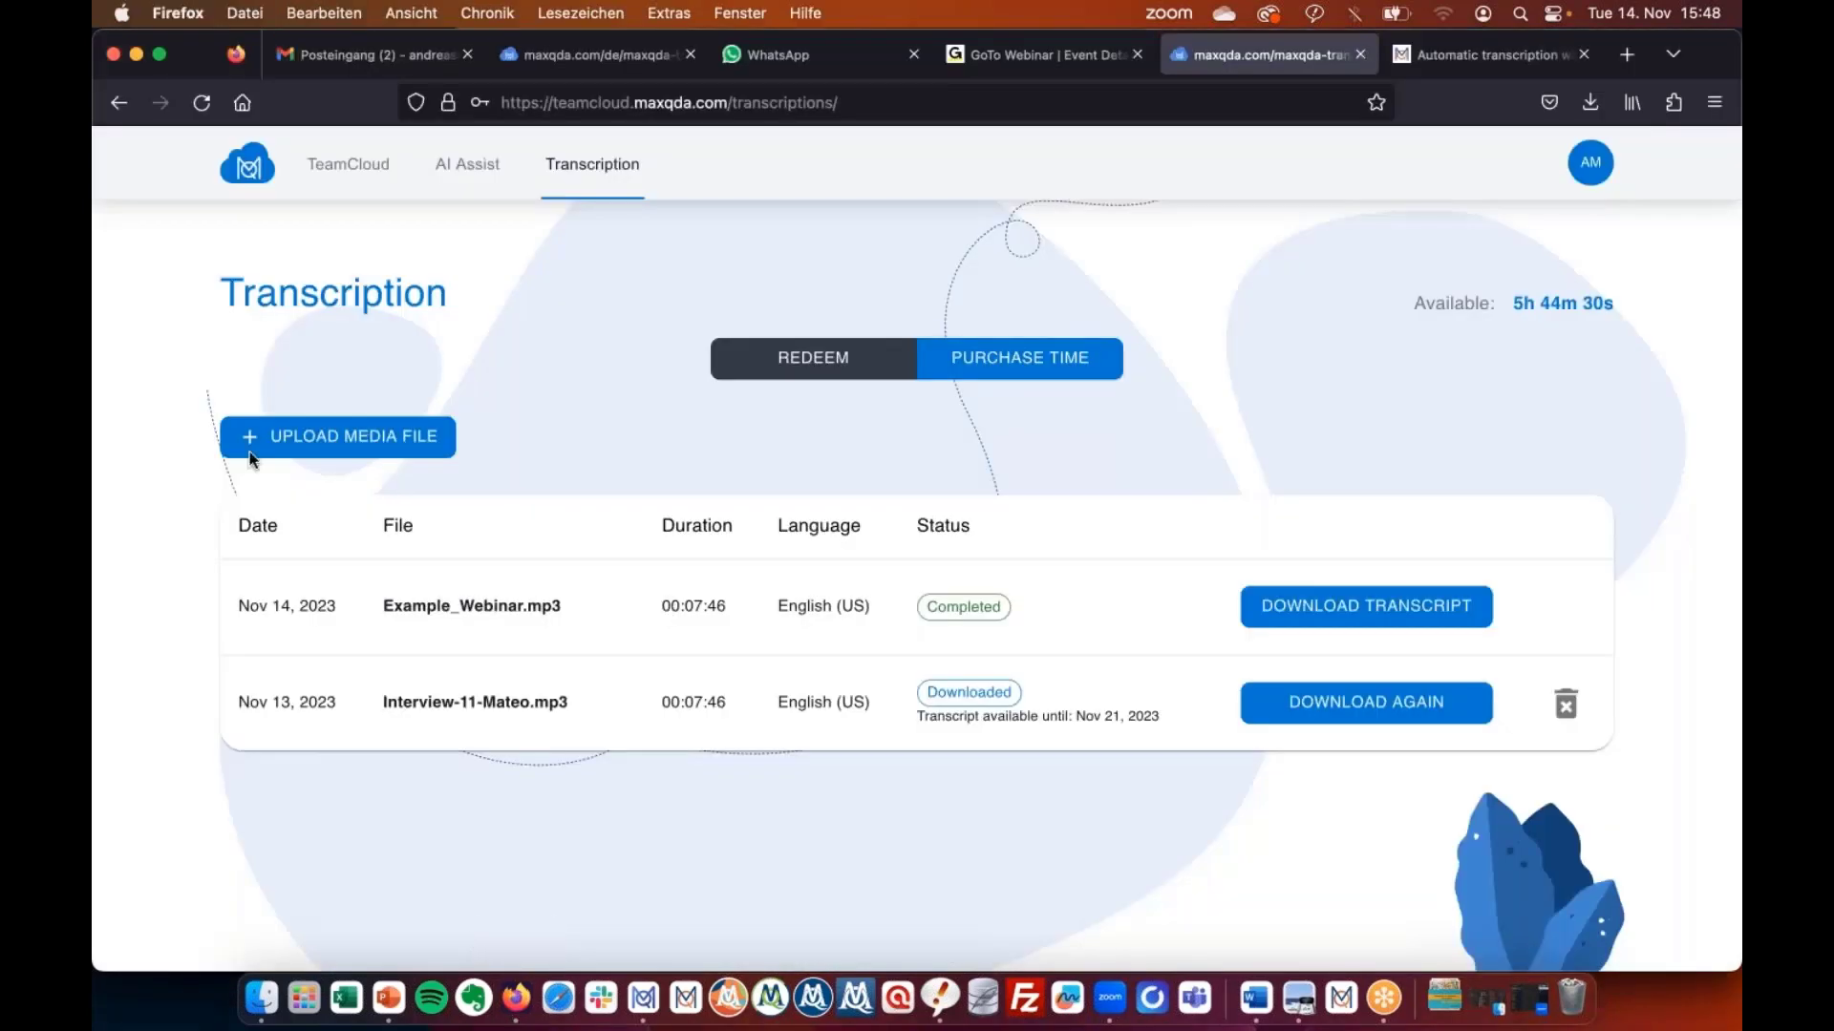
left_click(340, 437)
left_click(674, 552)
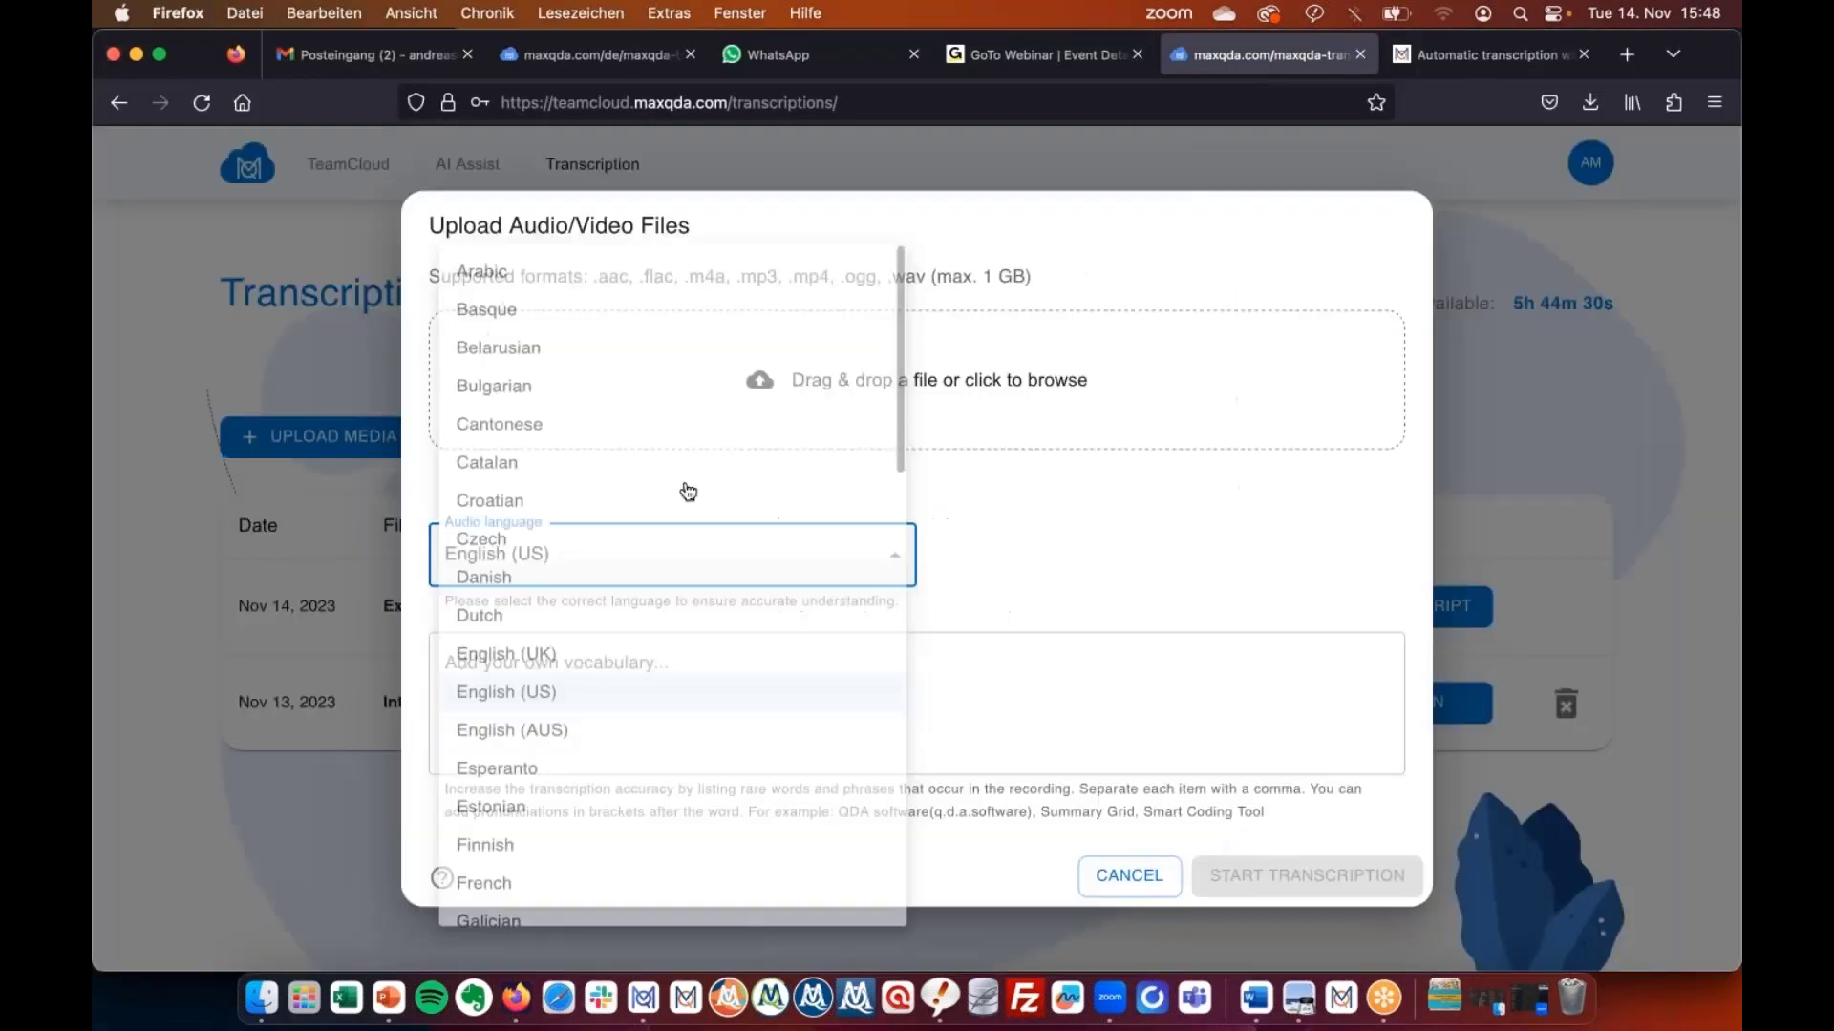
scroll(696, 313, "down", 15)
scroll(696, 314, "up", 2)
scroll(697, 313, "up", 10)
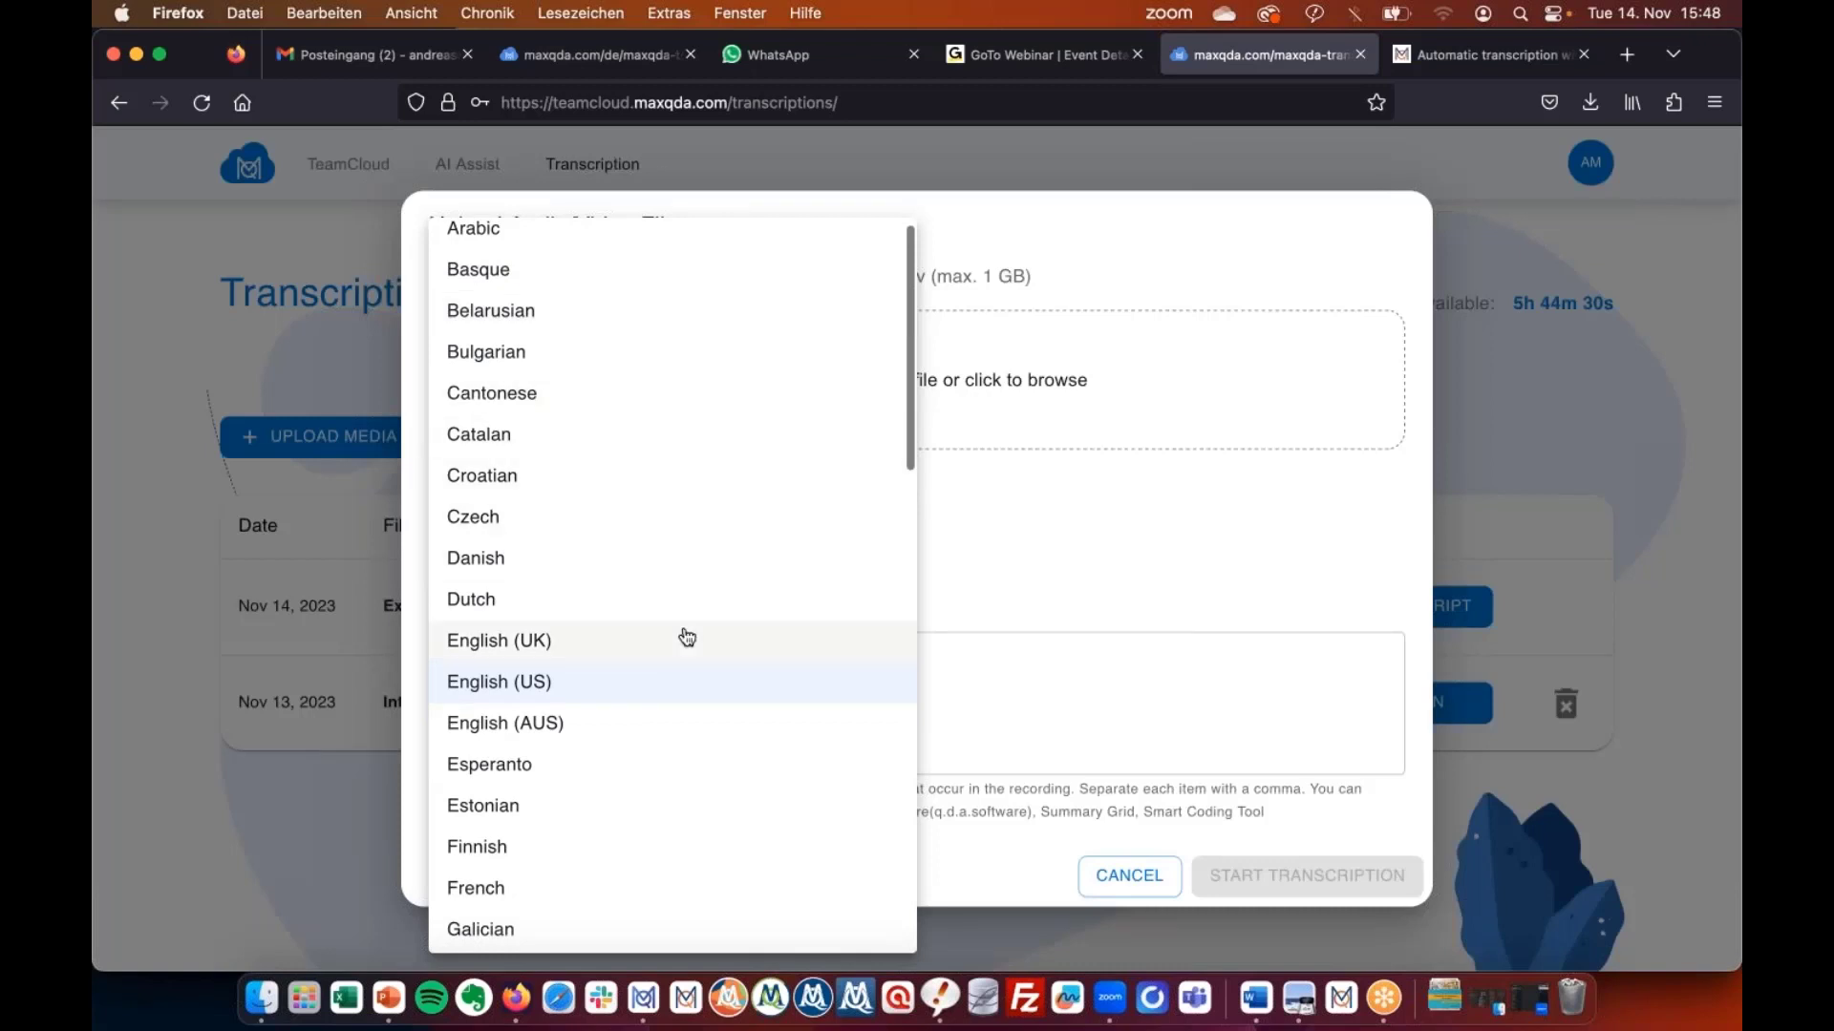
scroll(685, 634, "down", 5)
scroll(686, 636, "down", 8)
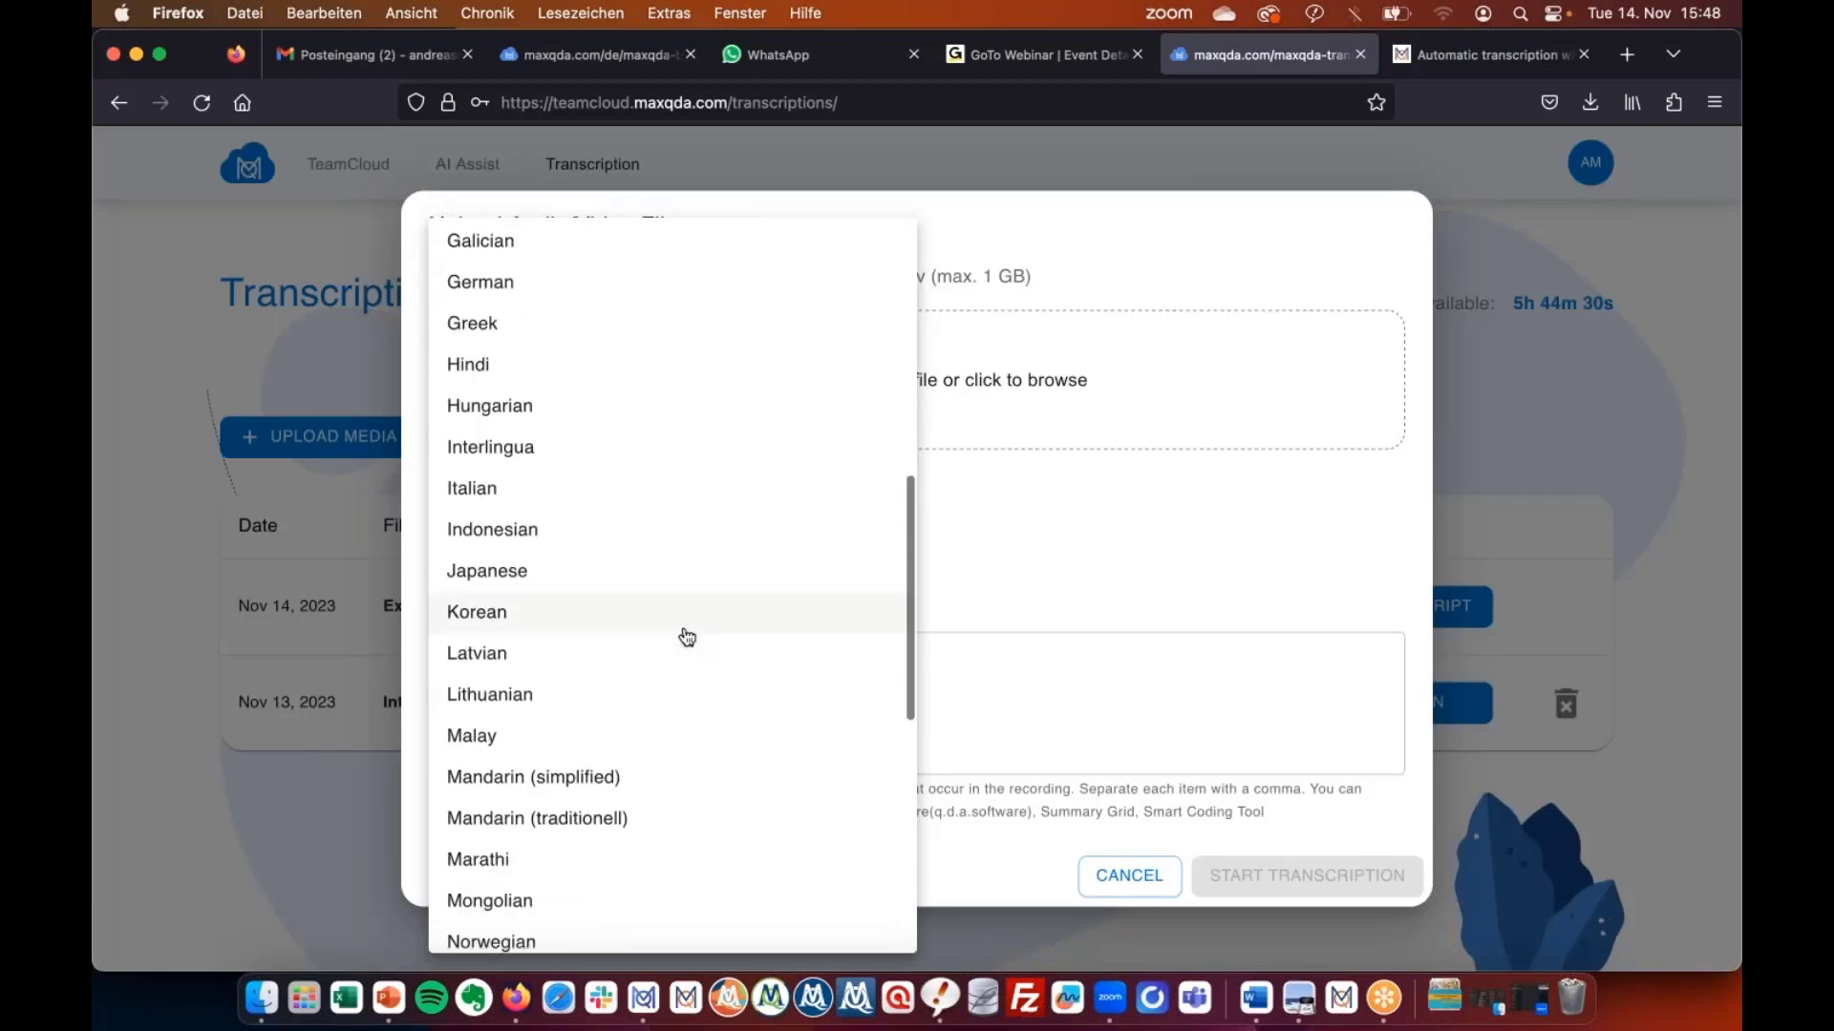
left_click(223, 354)
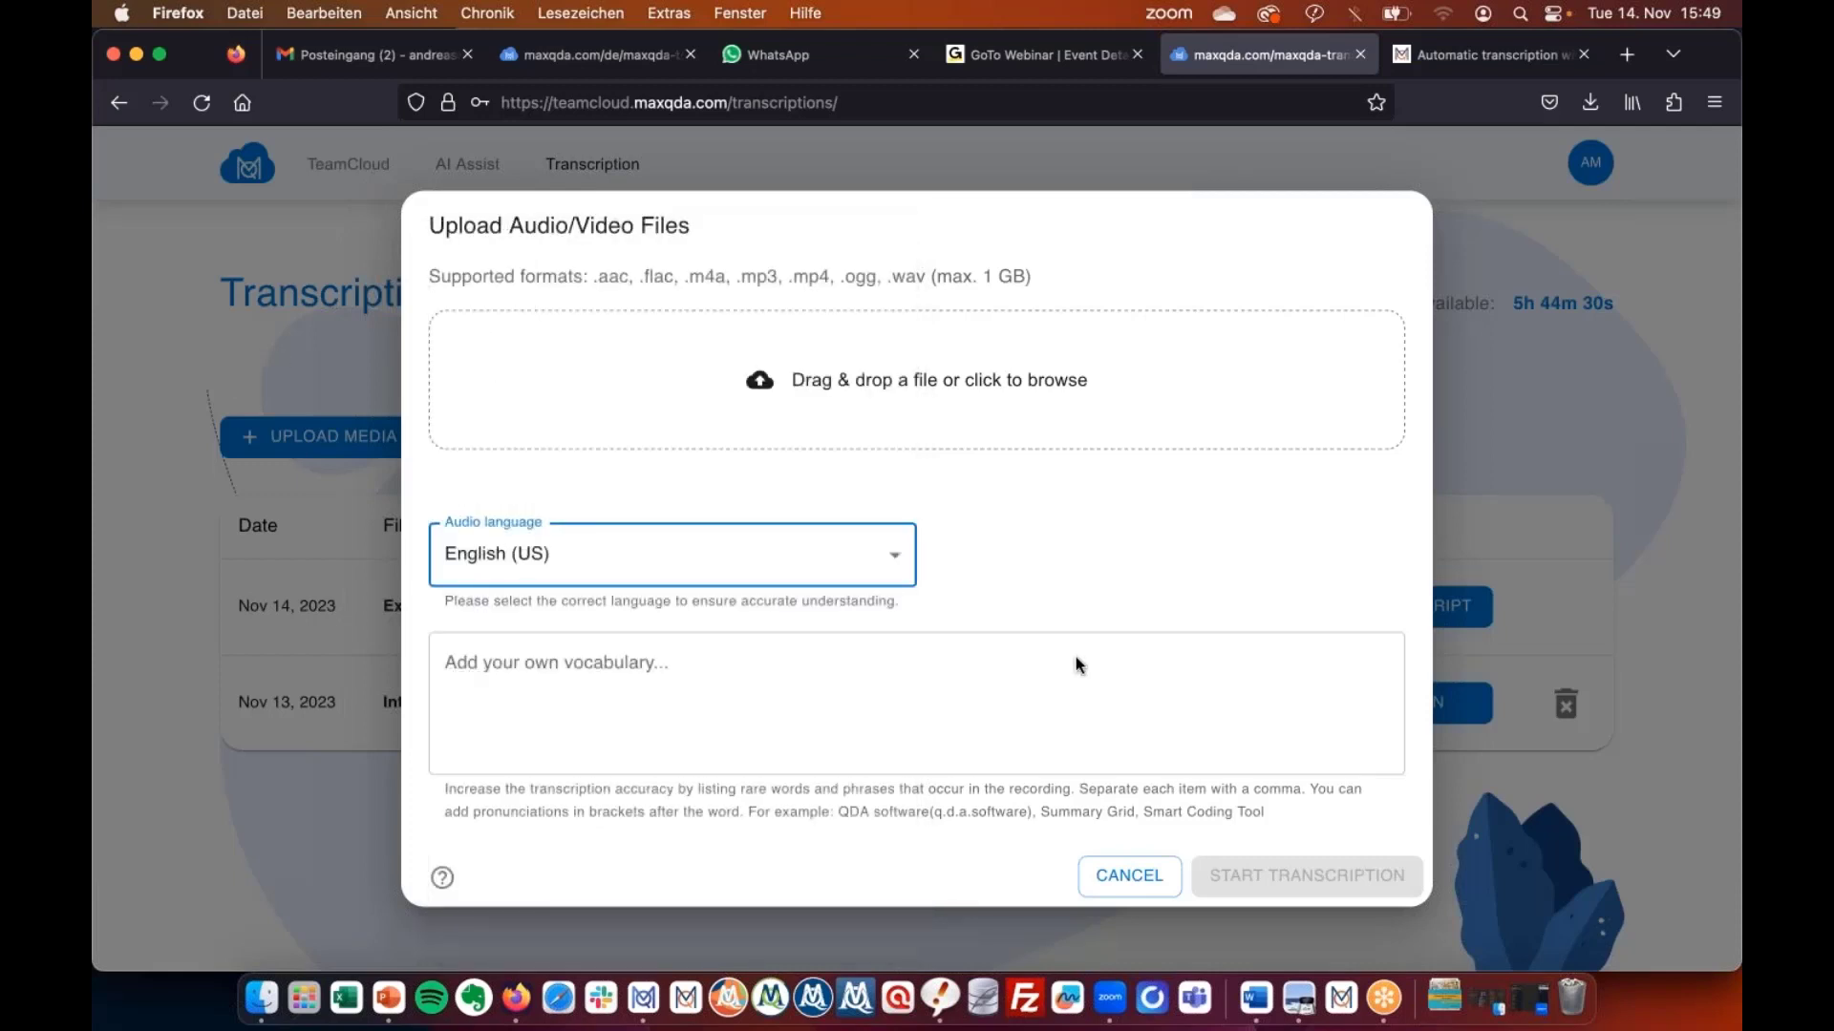
key("super+Tab")
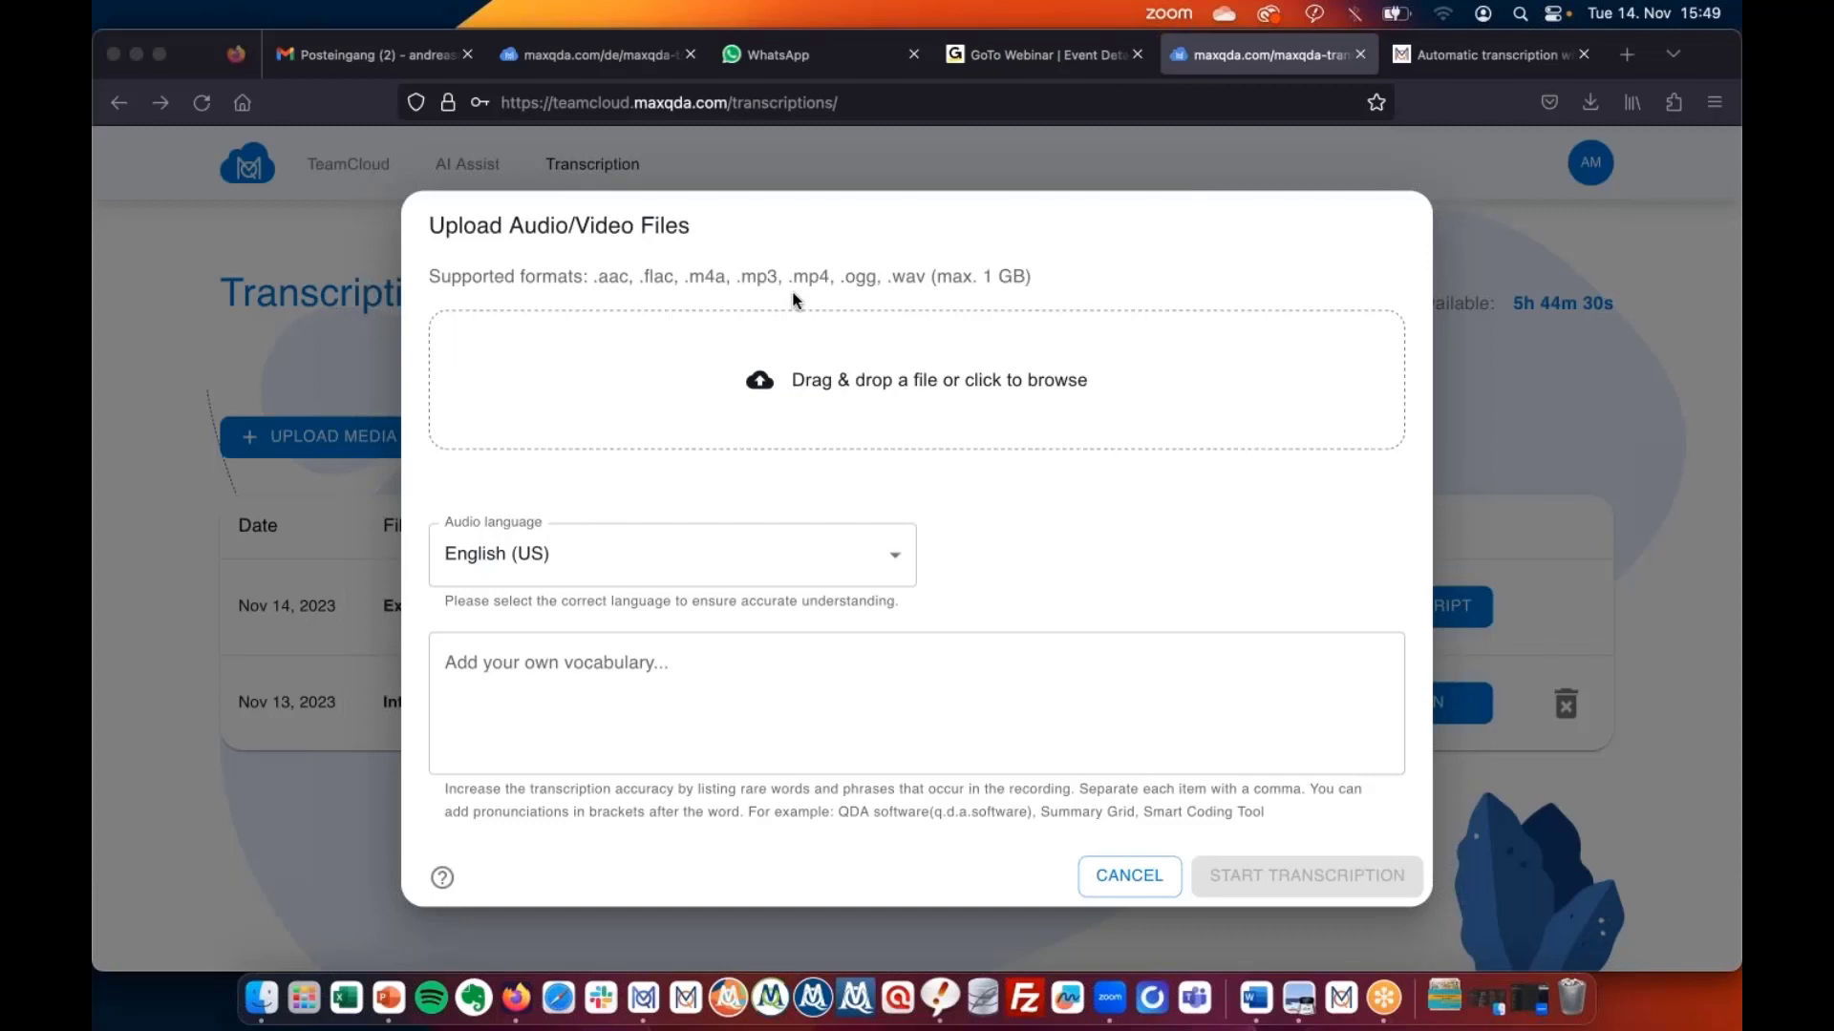
left_click_drag(590, 227, 1028, 484)
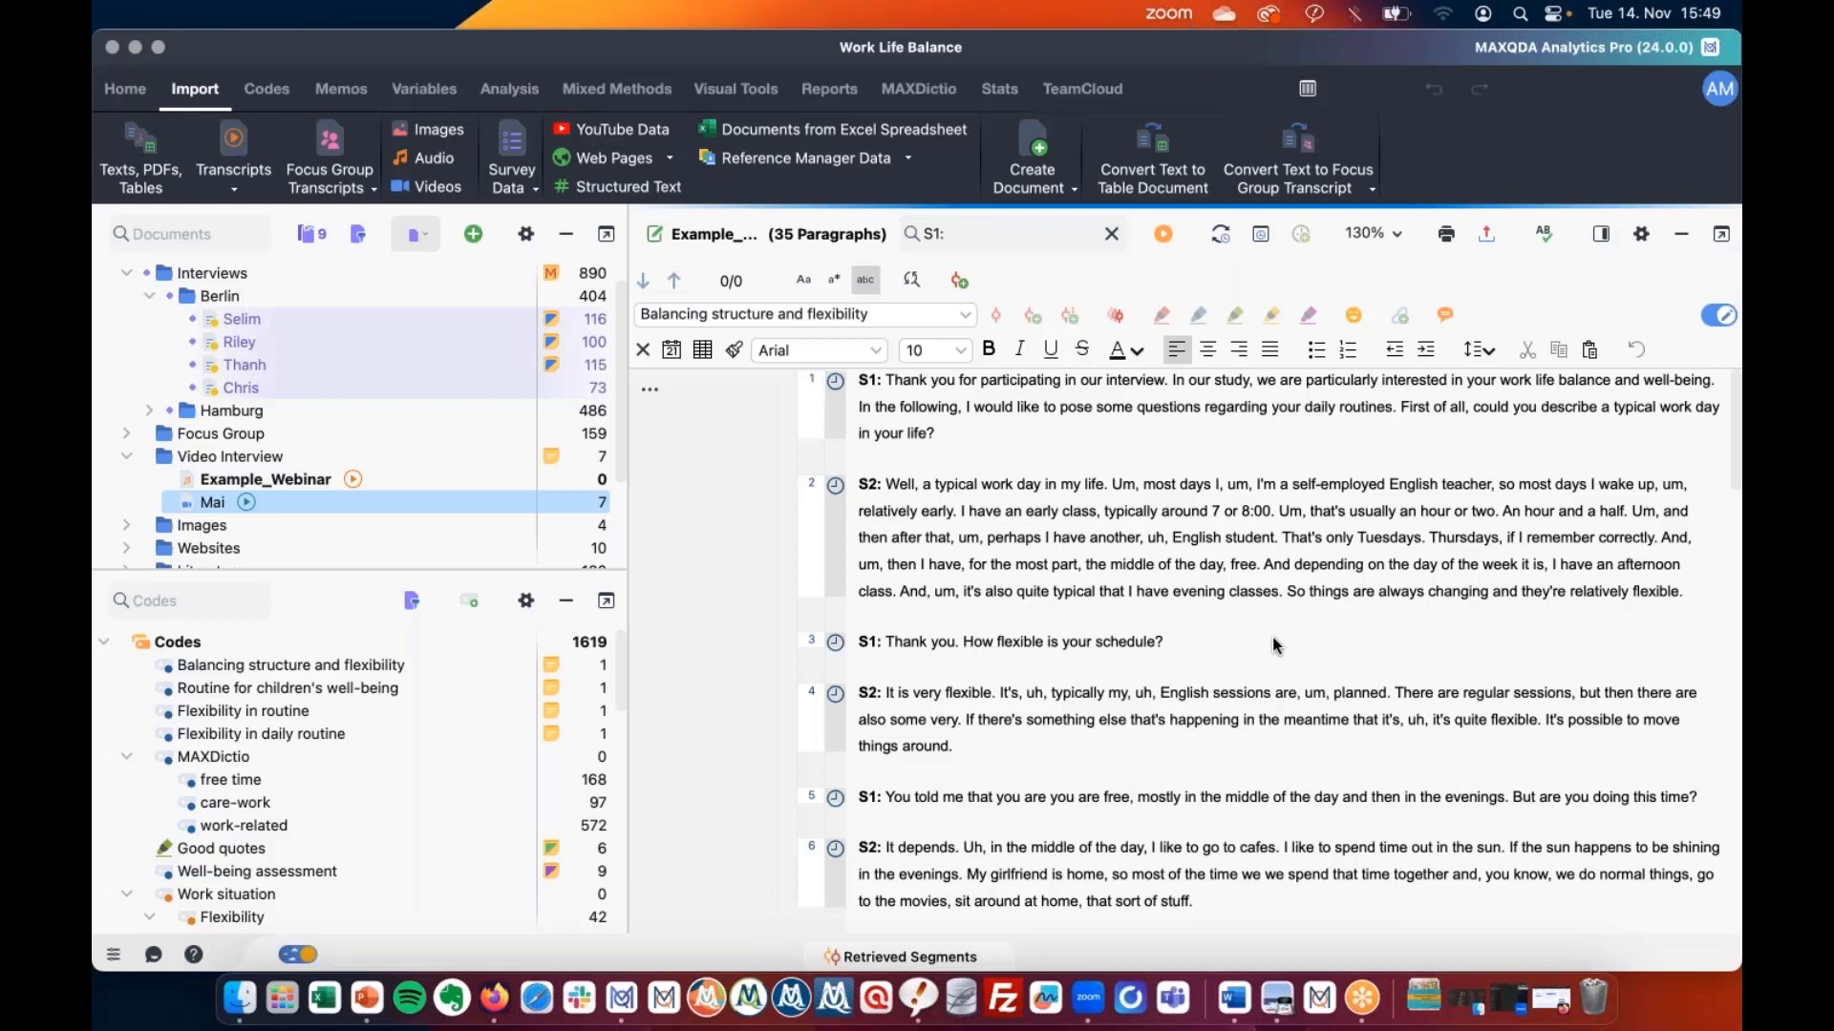
Dismiss the language list, cancel the TeamCloud upload form, and return to the MAXQDA project.
left_click(496, 996)
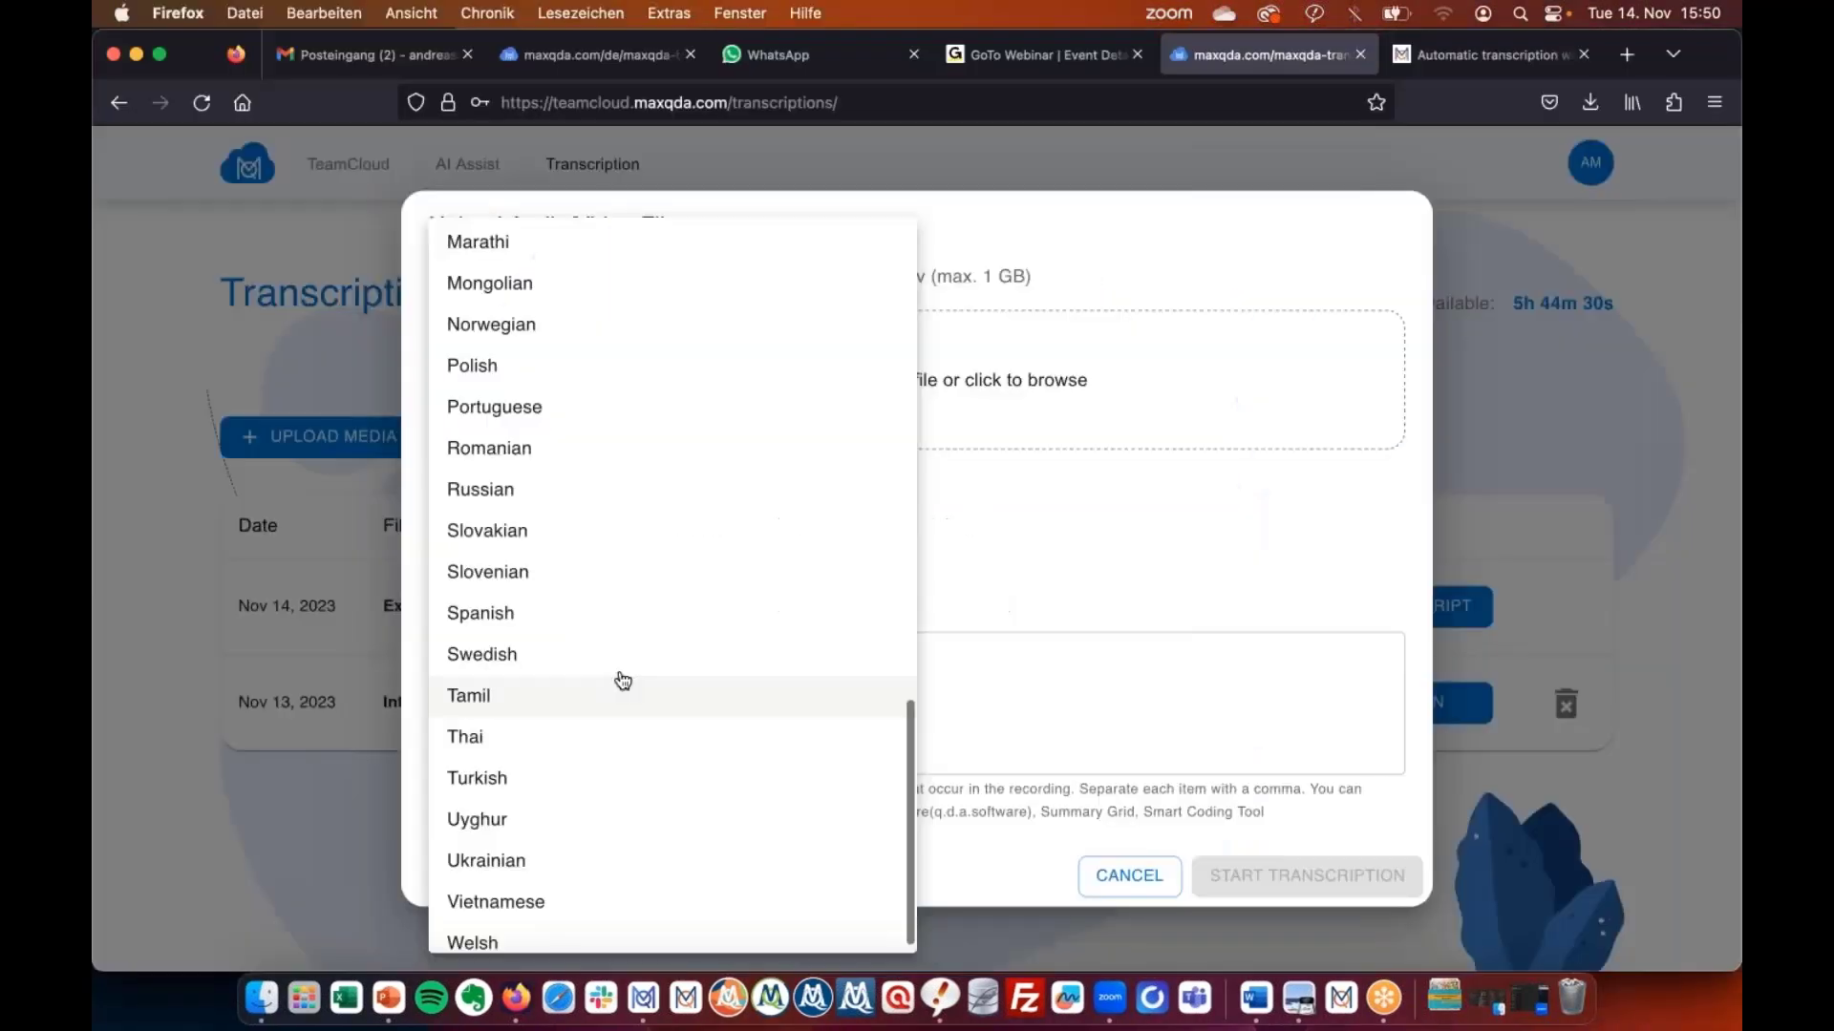
scroll(602, 411, "up", 5)
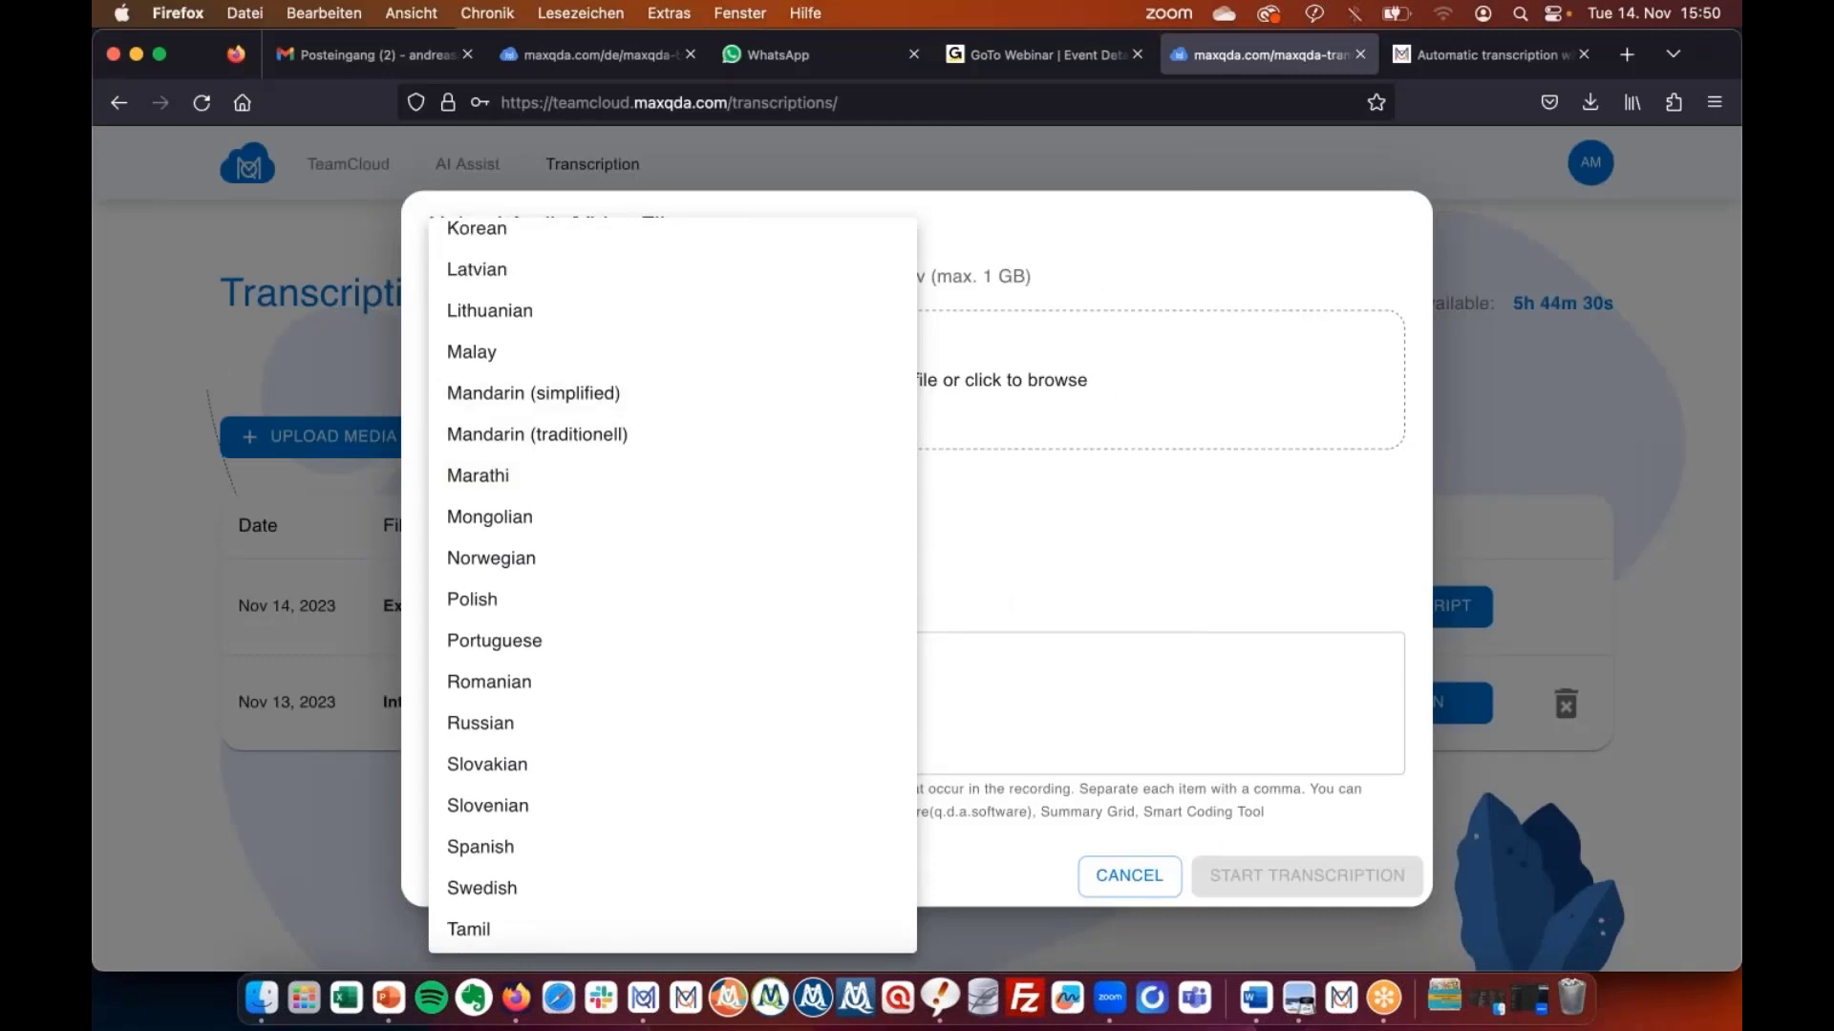
left_click(1298, 759)
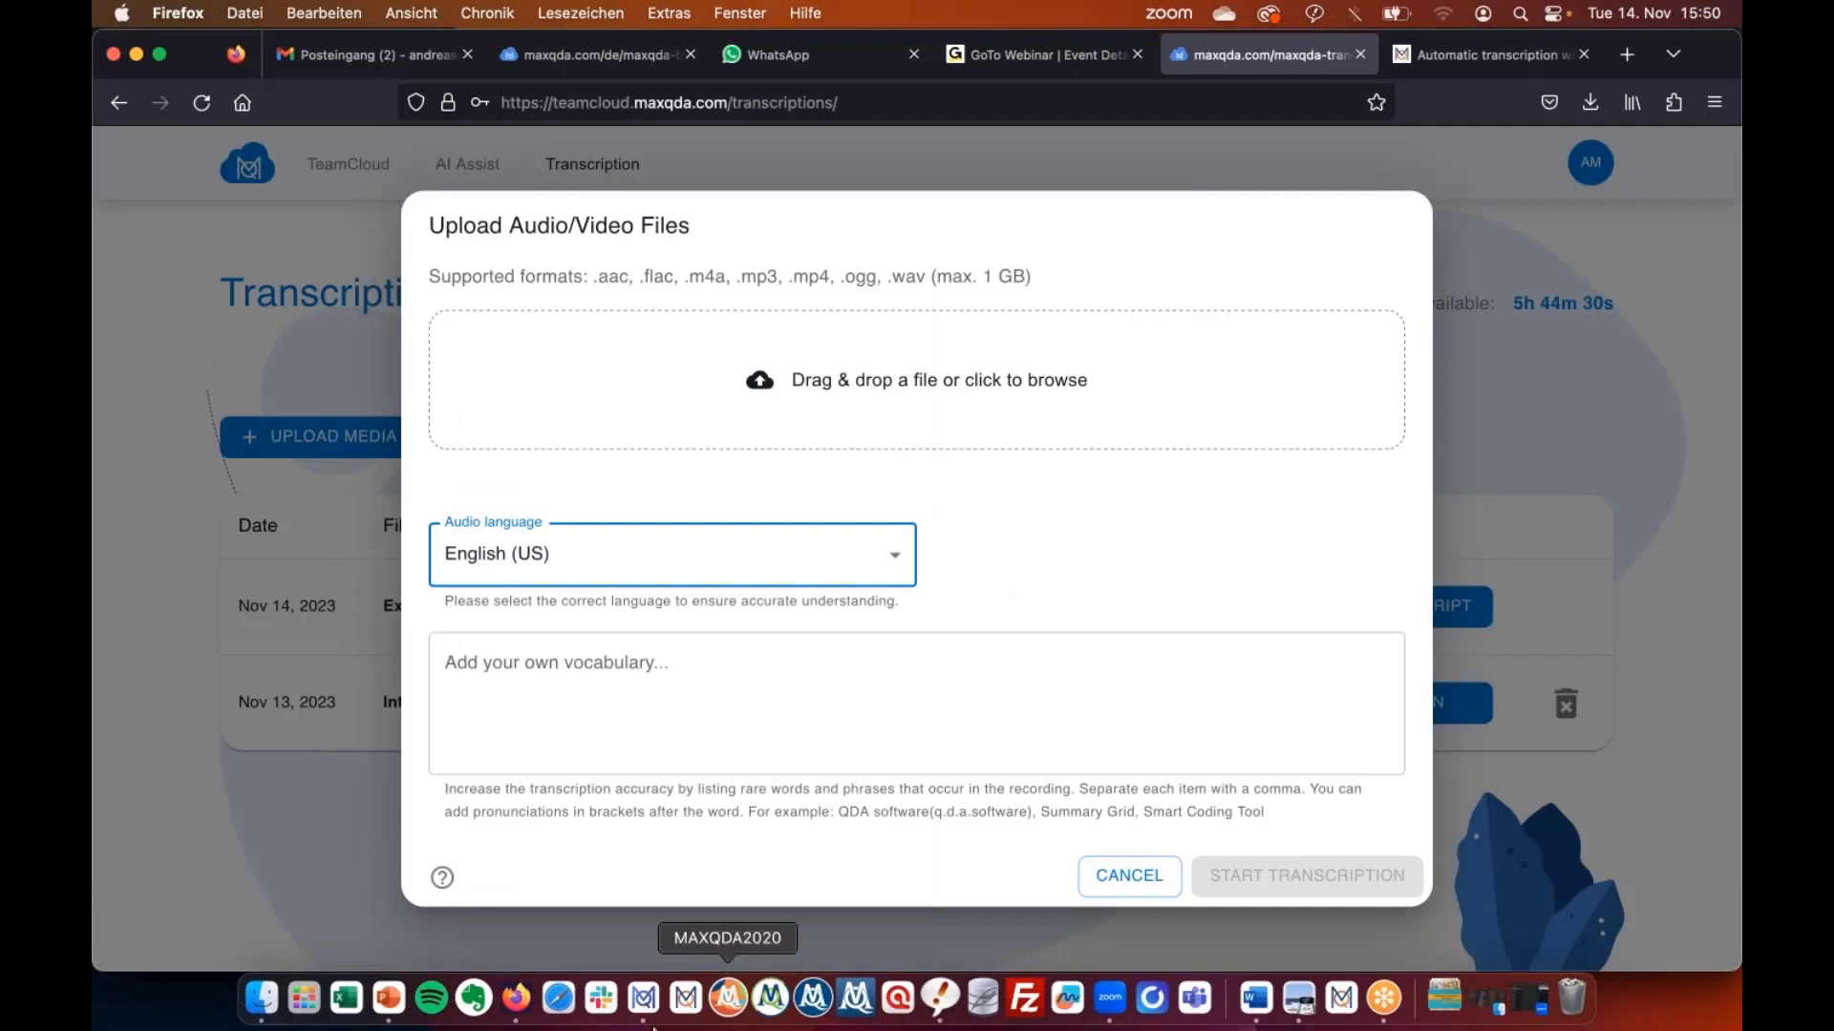
left_click(1120, 893)
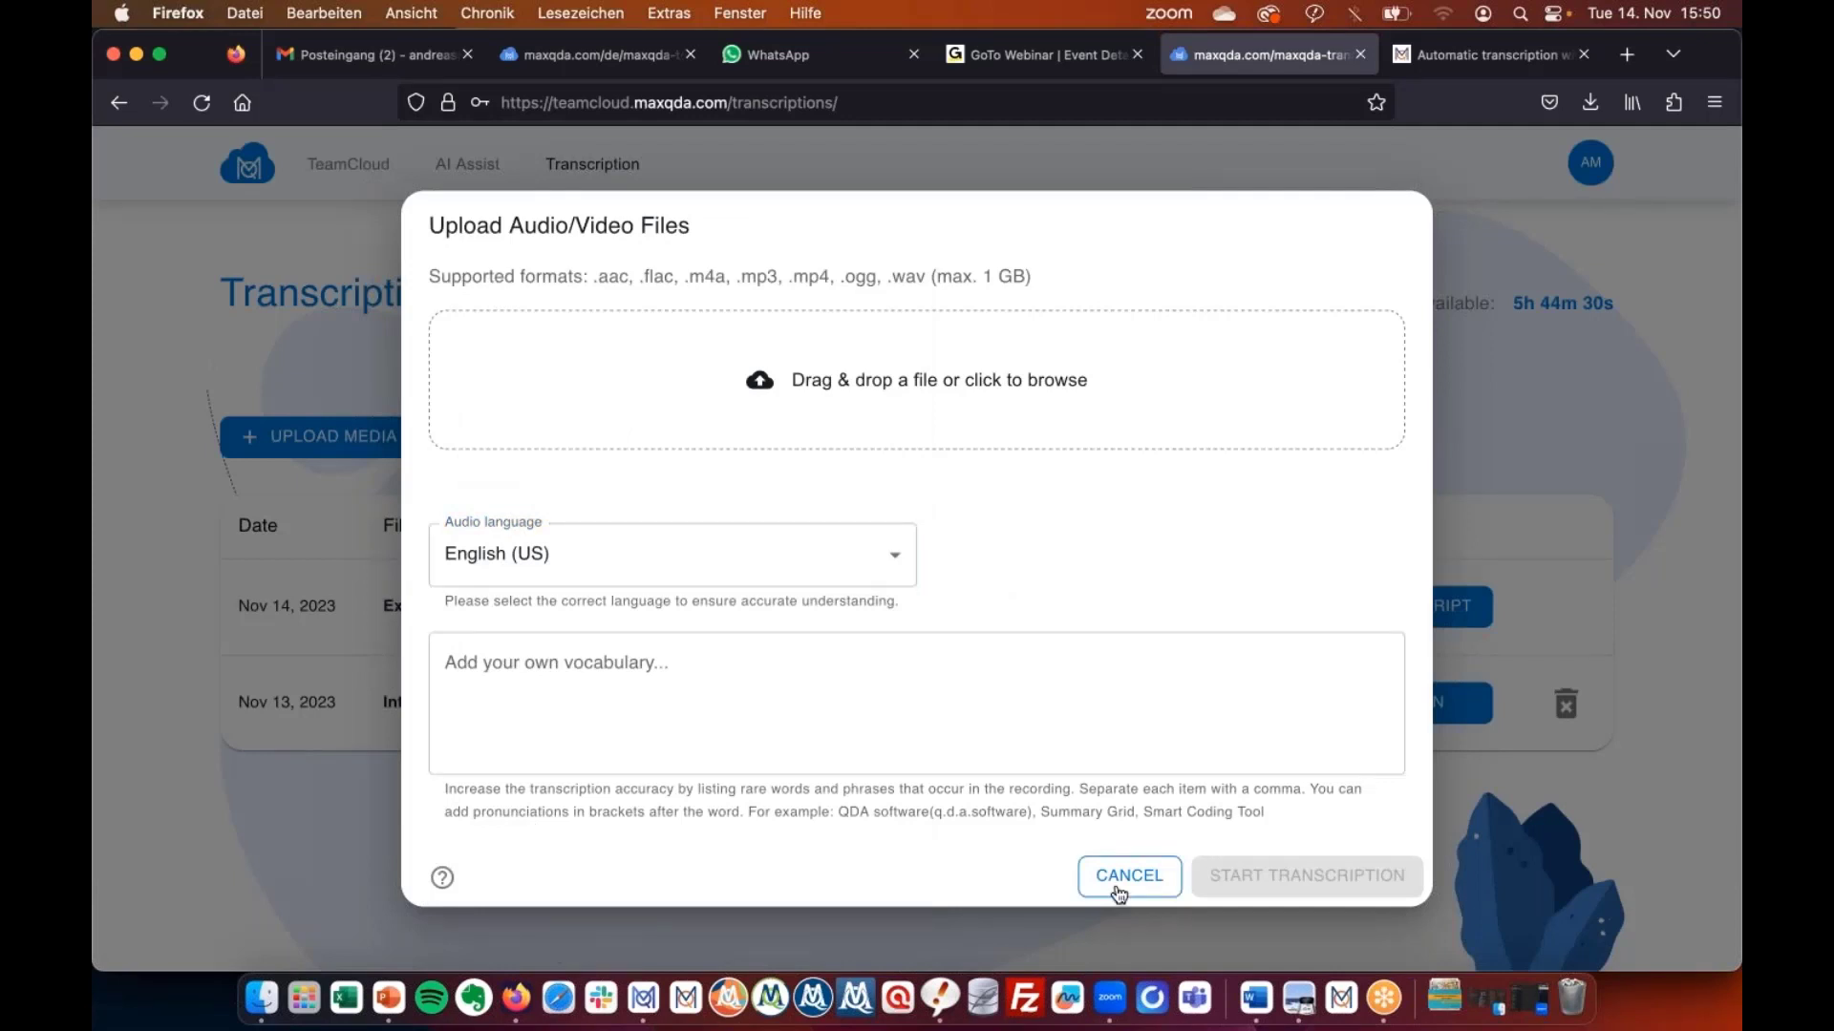
left_click(1119, 893)
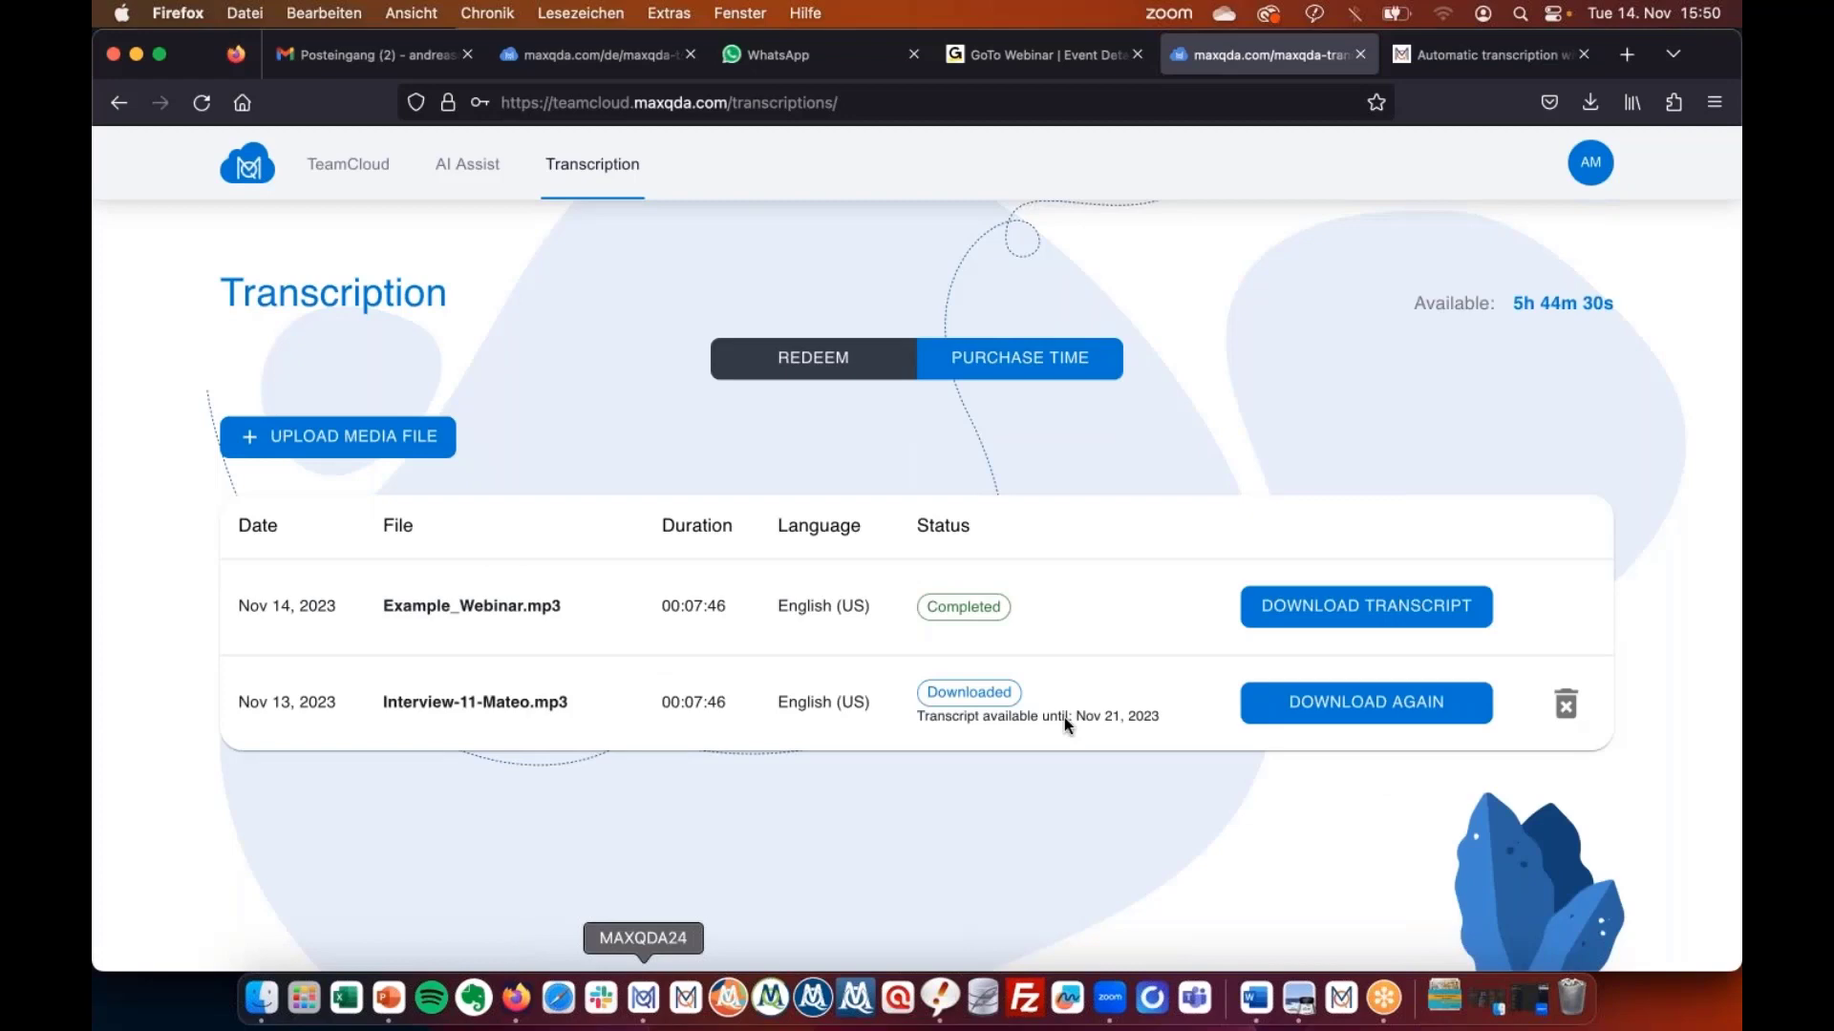
left_click(643, 998)
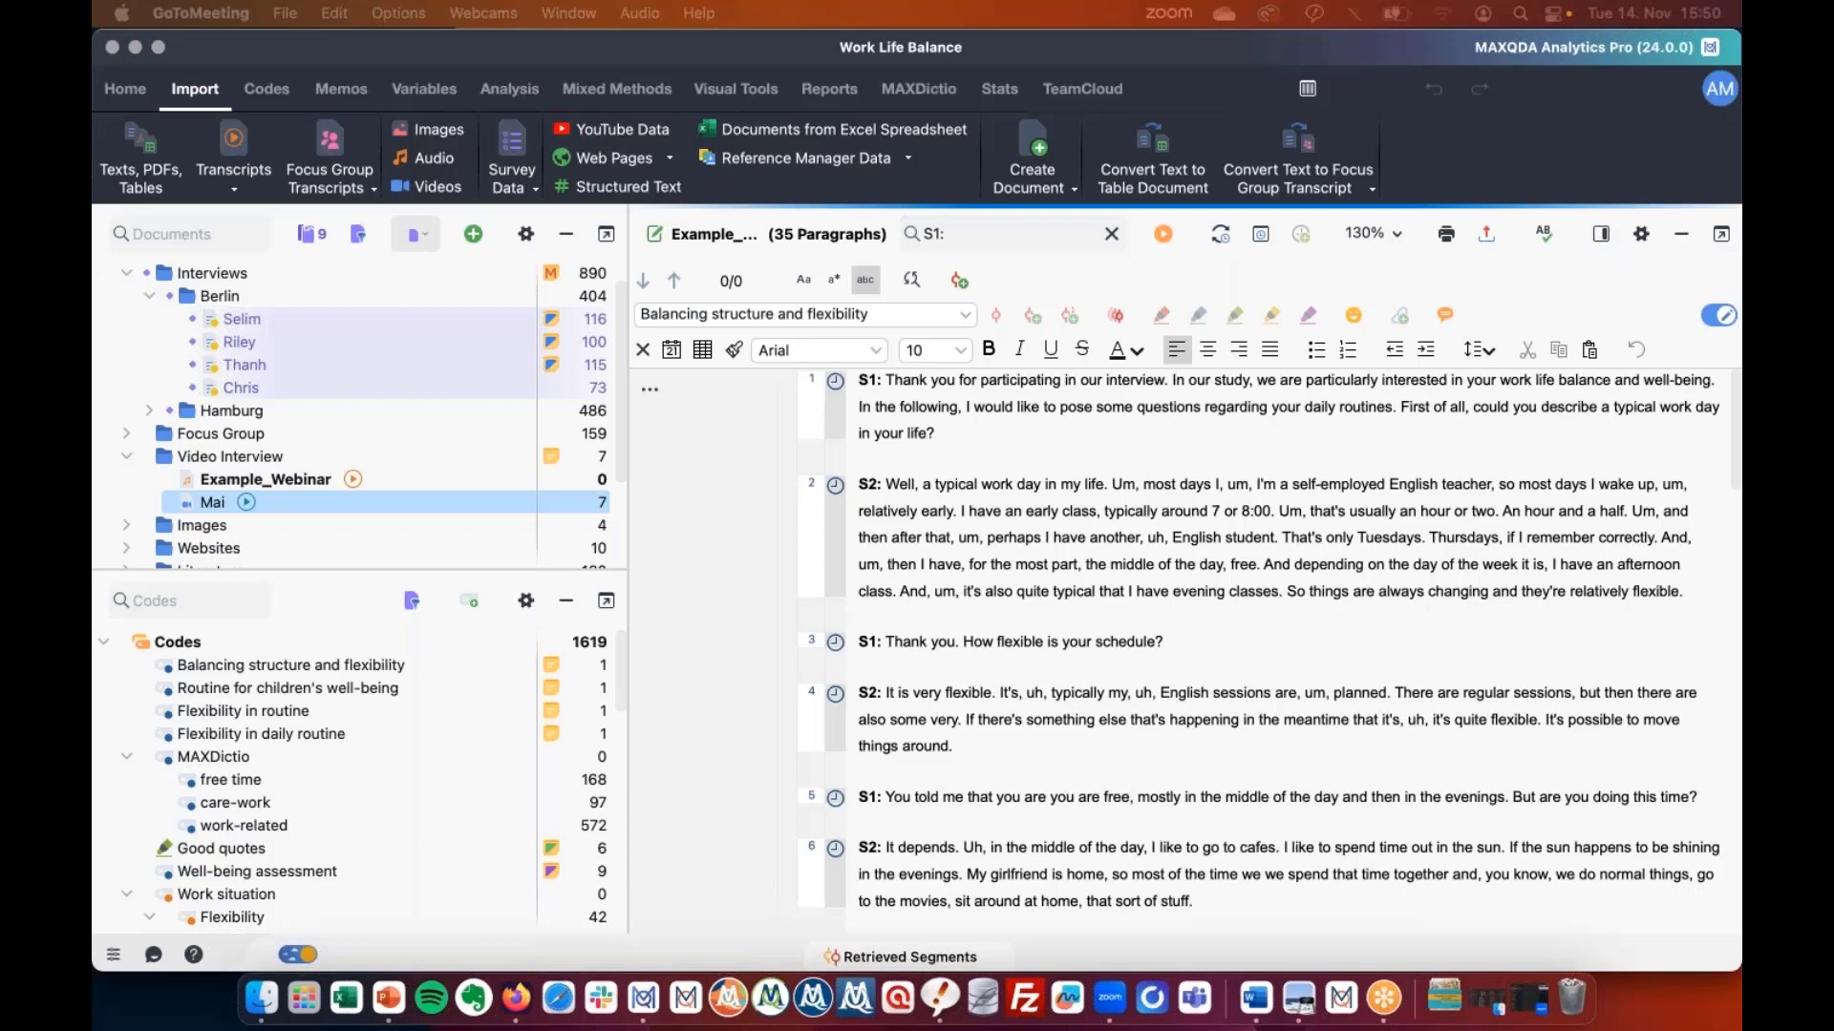
Advance the slideshow from slide 9 to slide 10, 'Trends, trends, trends: Longitudinal analysis'.
key("super+Tab")
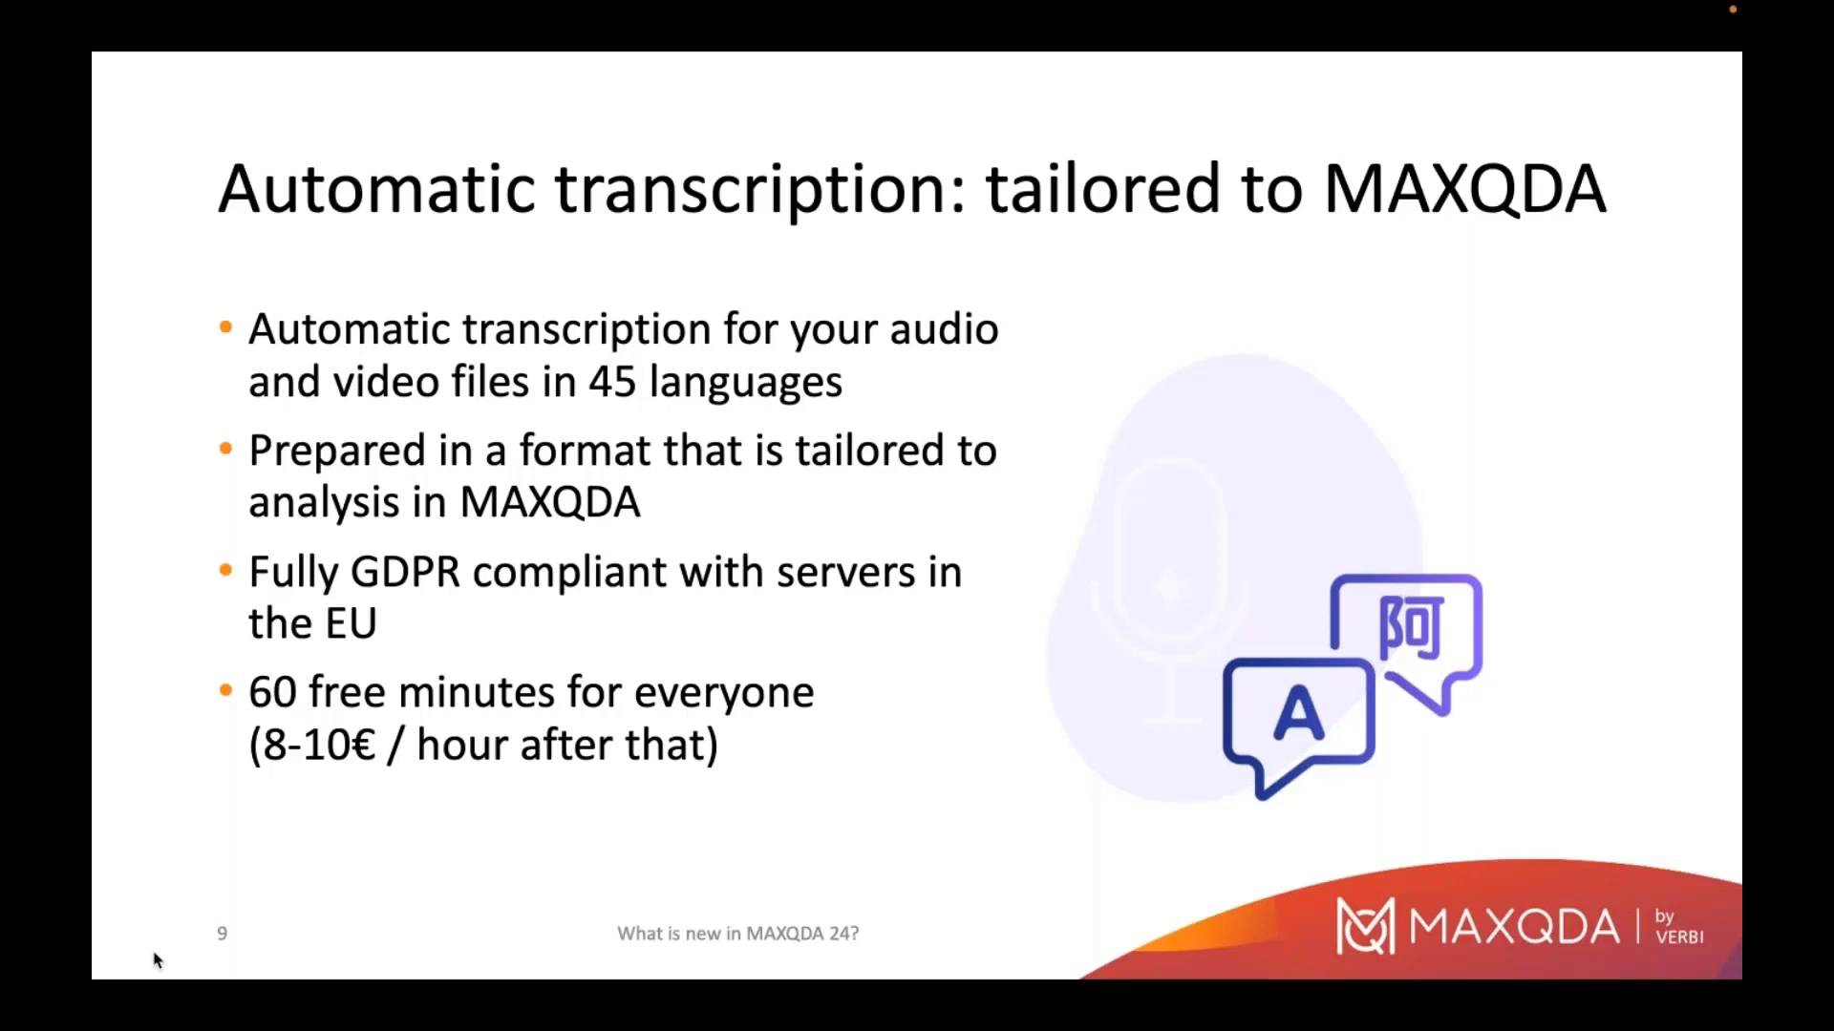
key("Right")
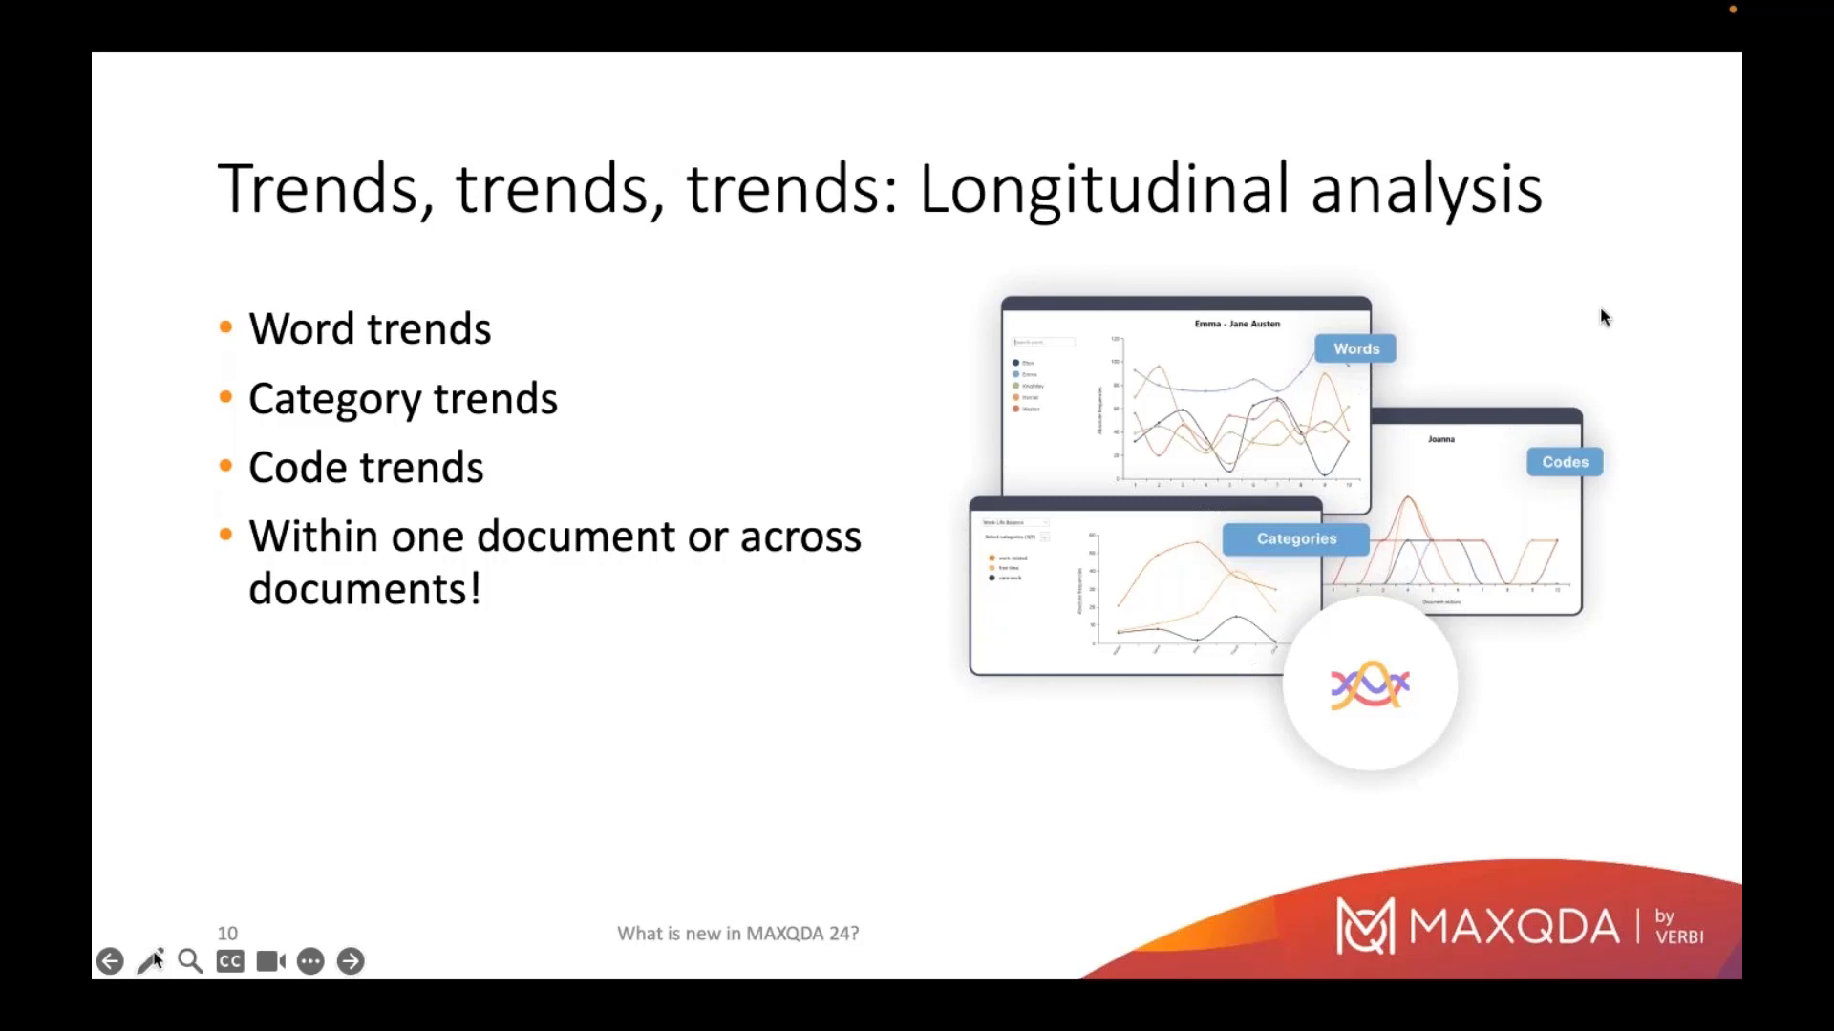
key("Escape")
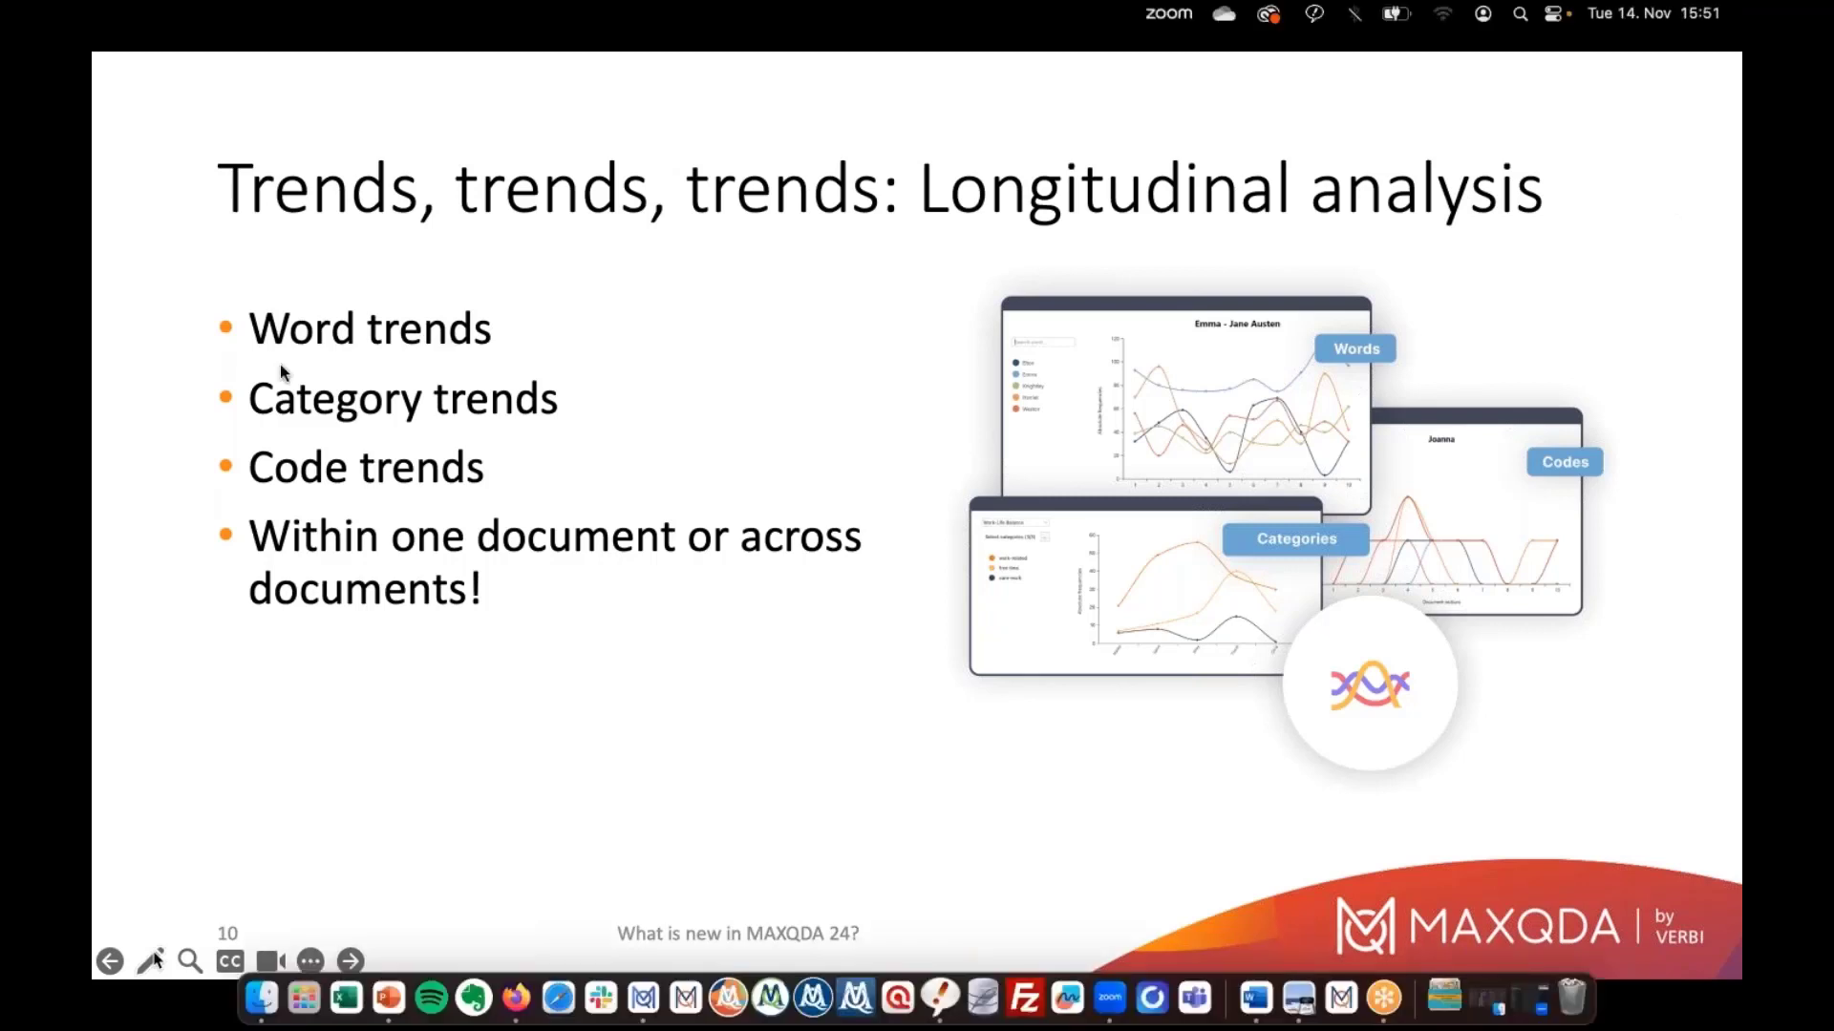
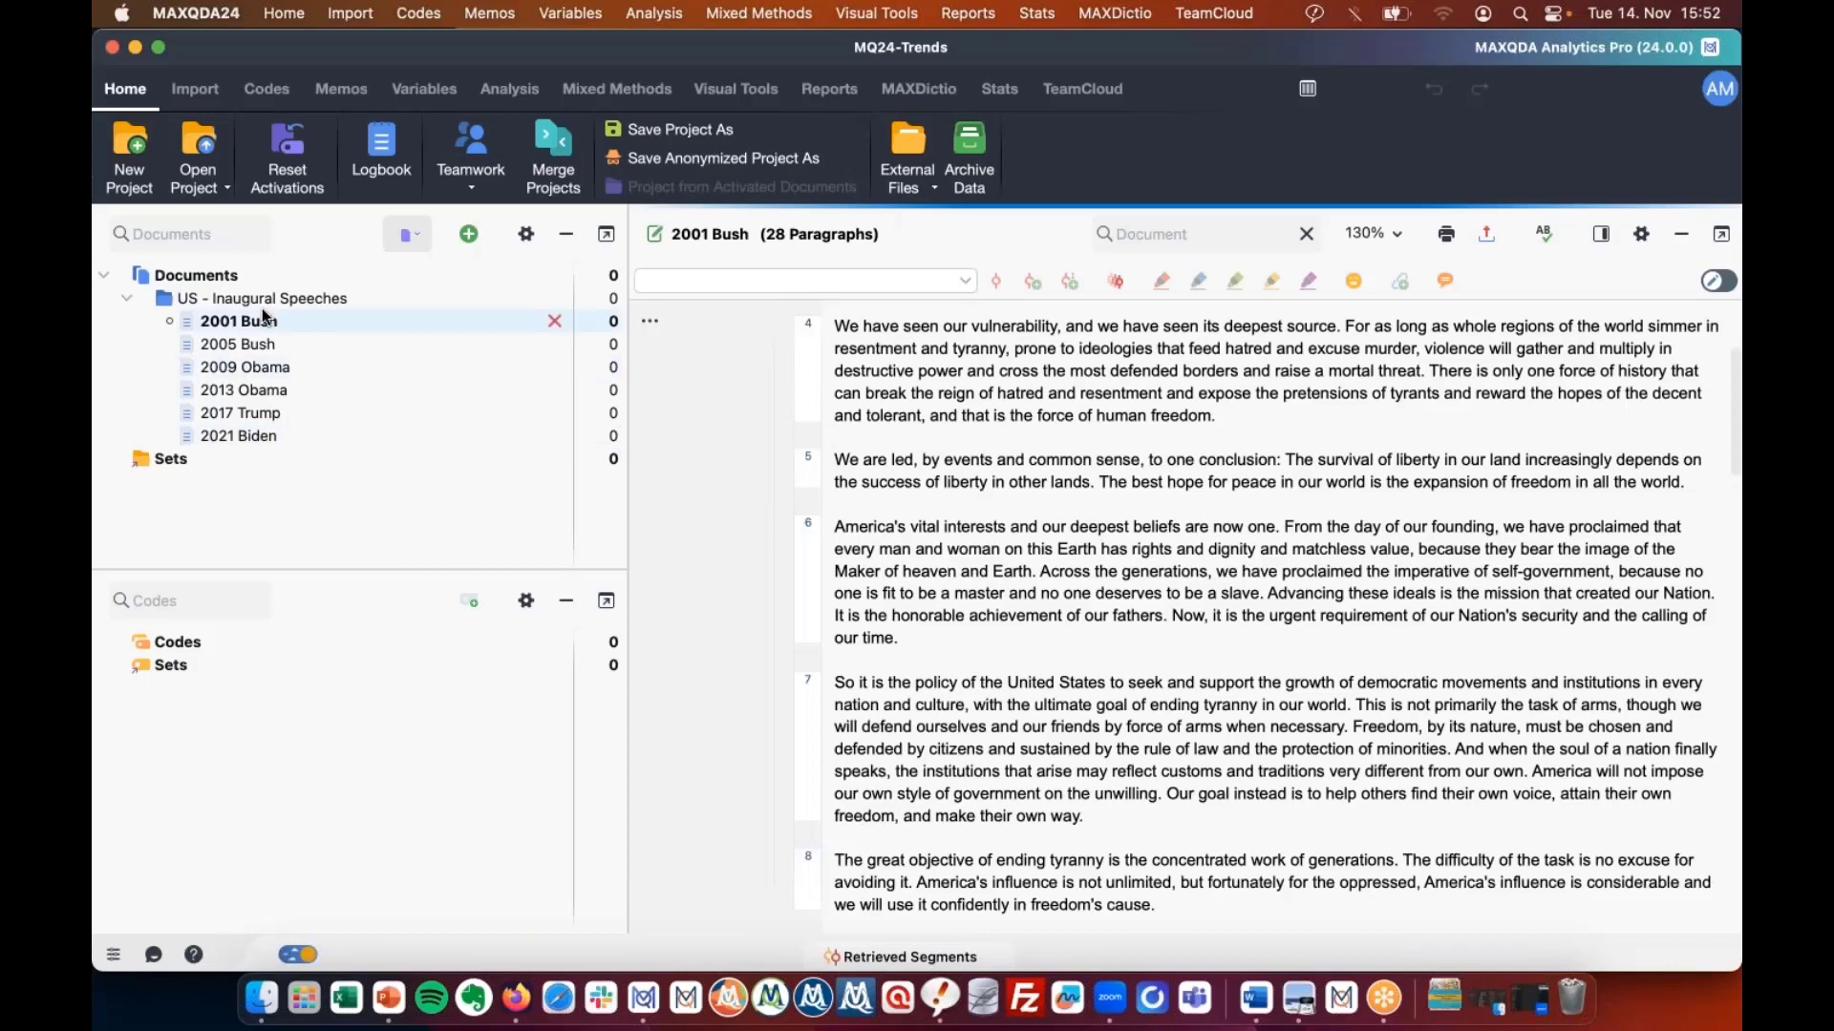
Open the 2001 Bush inaugural speech from the MQ24-Trends Document System.
mouse_move(262, 313)
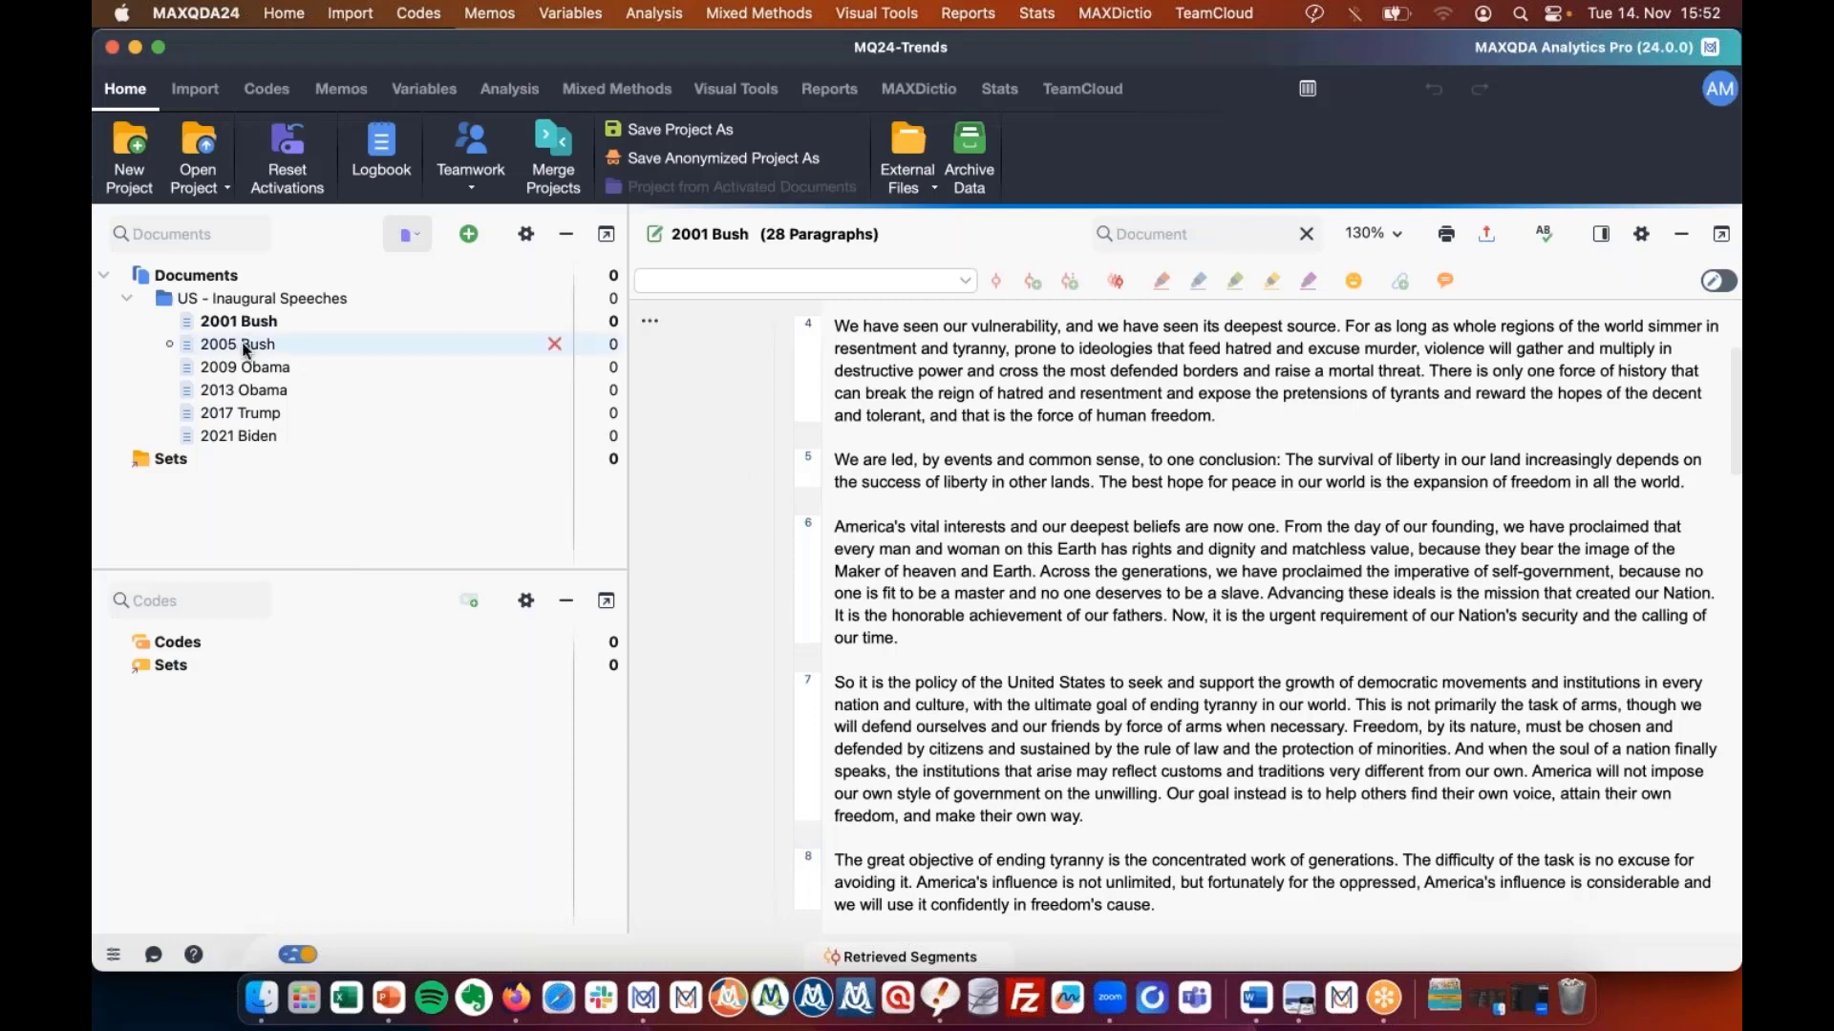
Chart single-document word trends for 2001 Bush across 10 sections (freedom, america, liberty, nation), then close it.
left_click(705, 111)
left_click(1148, 181)
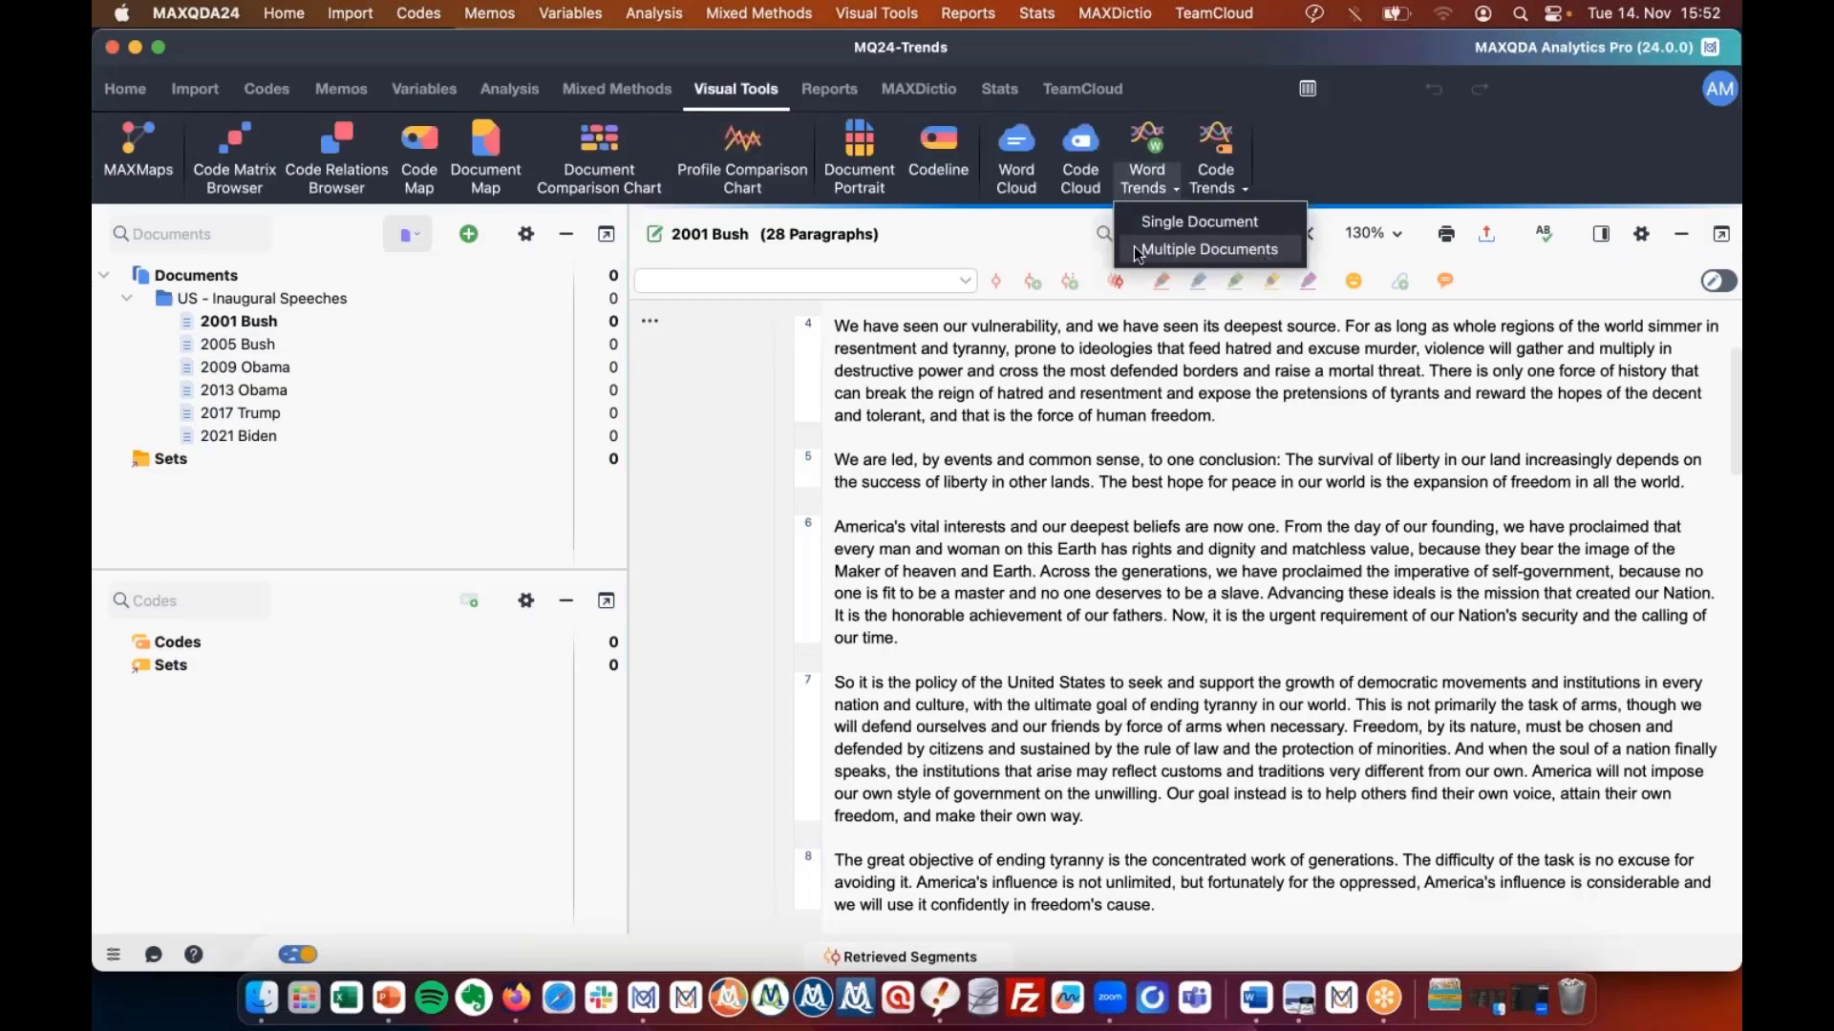
left_click(1164, 222)
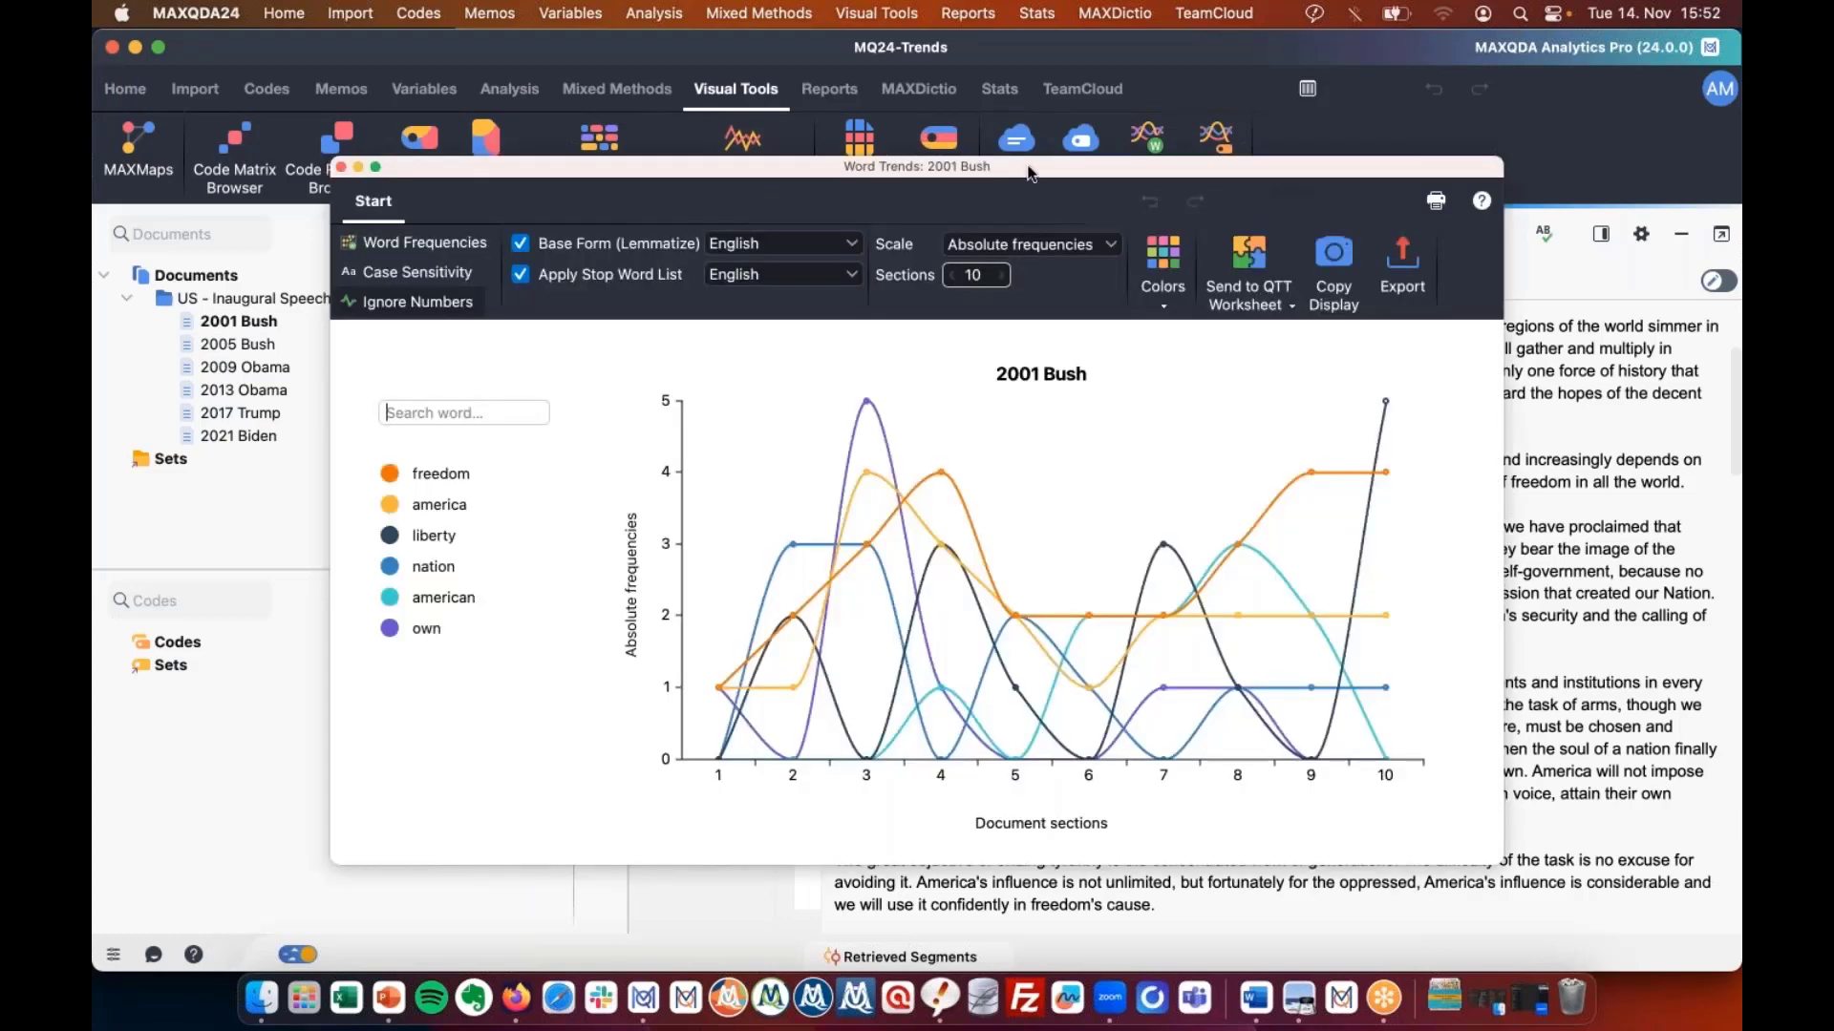
left_click_drag(1029, 173, 811, 19)
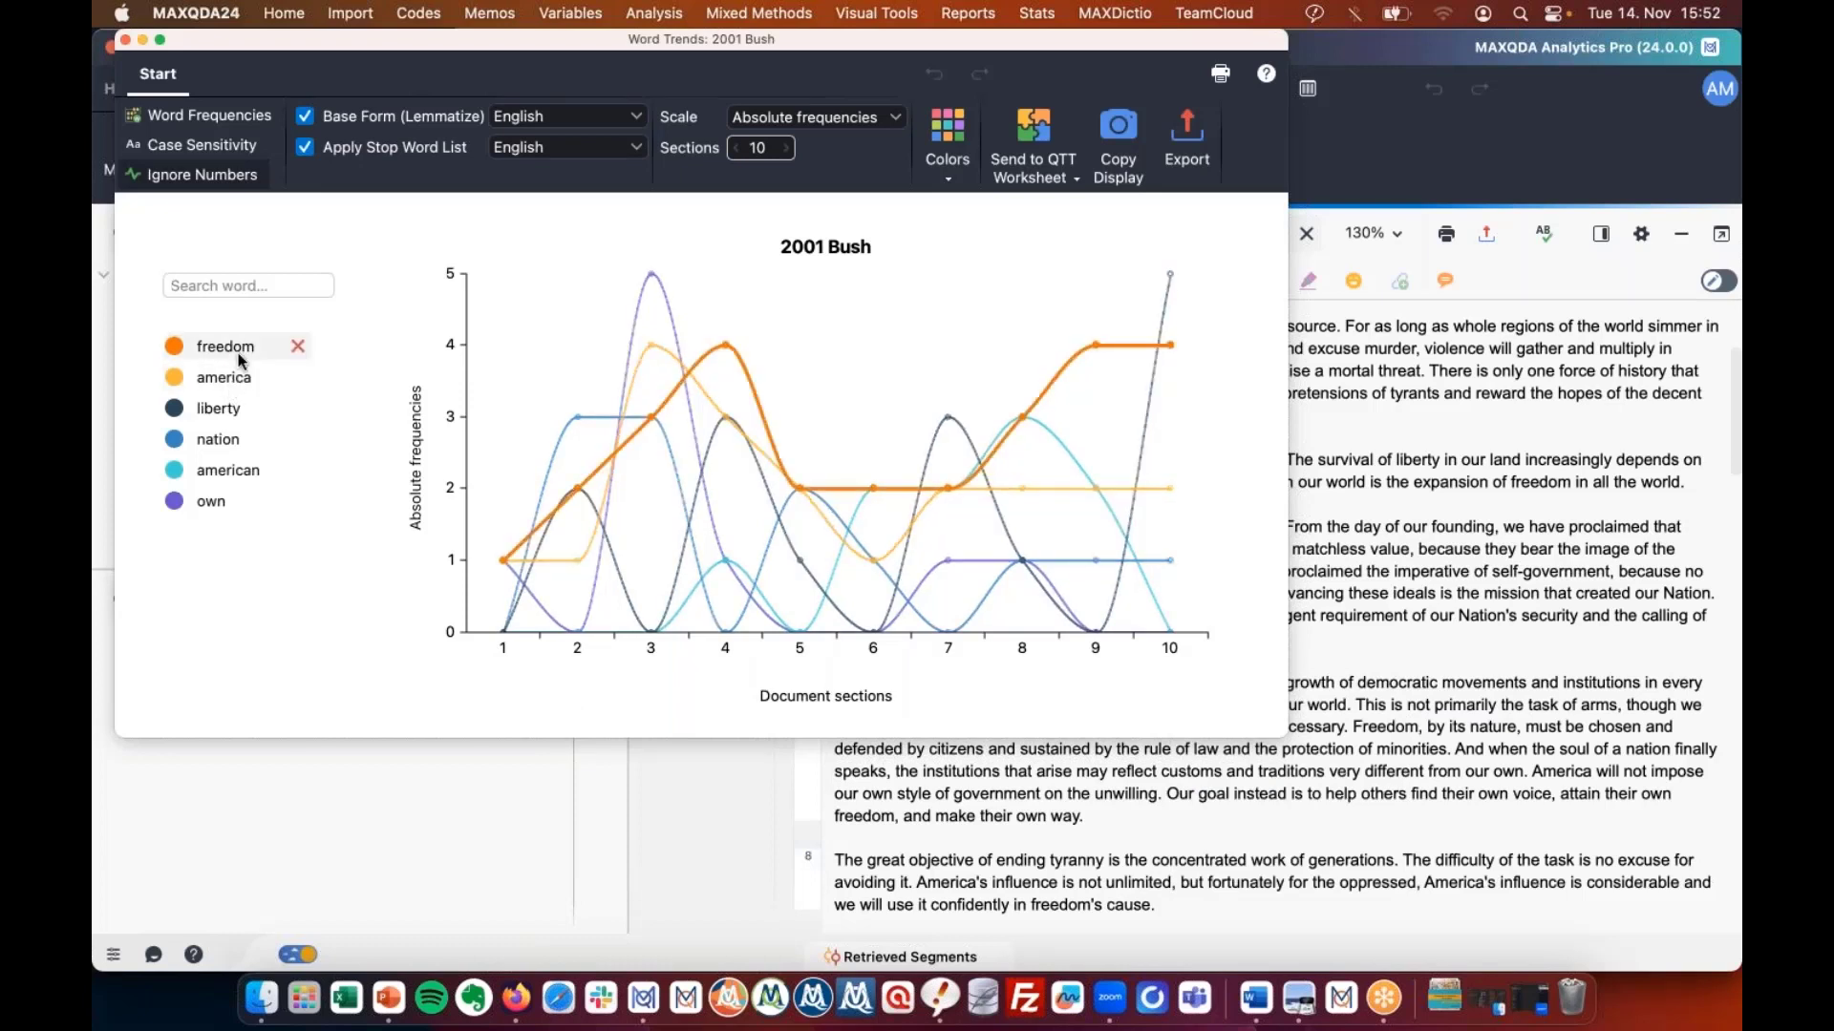
mouse_move(236, 425)
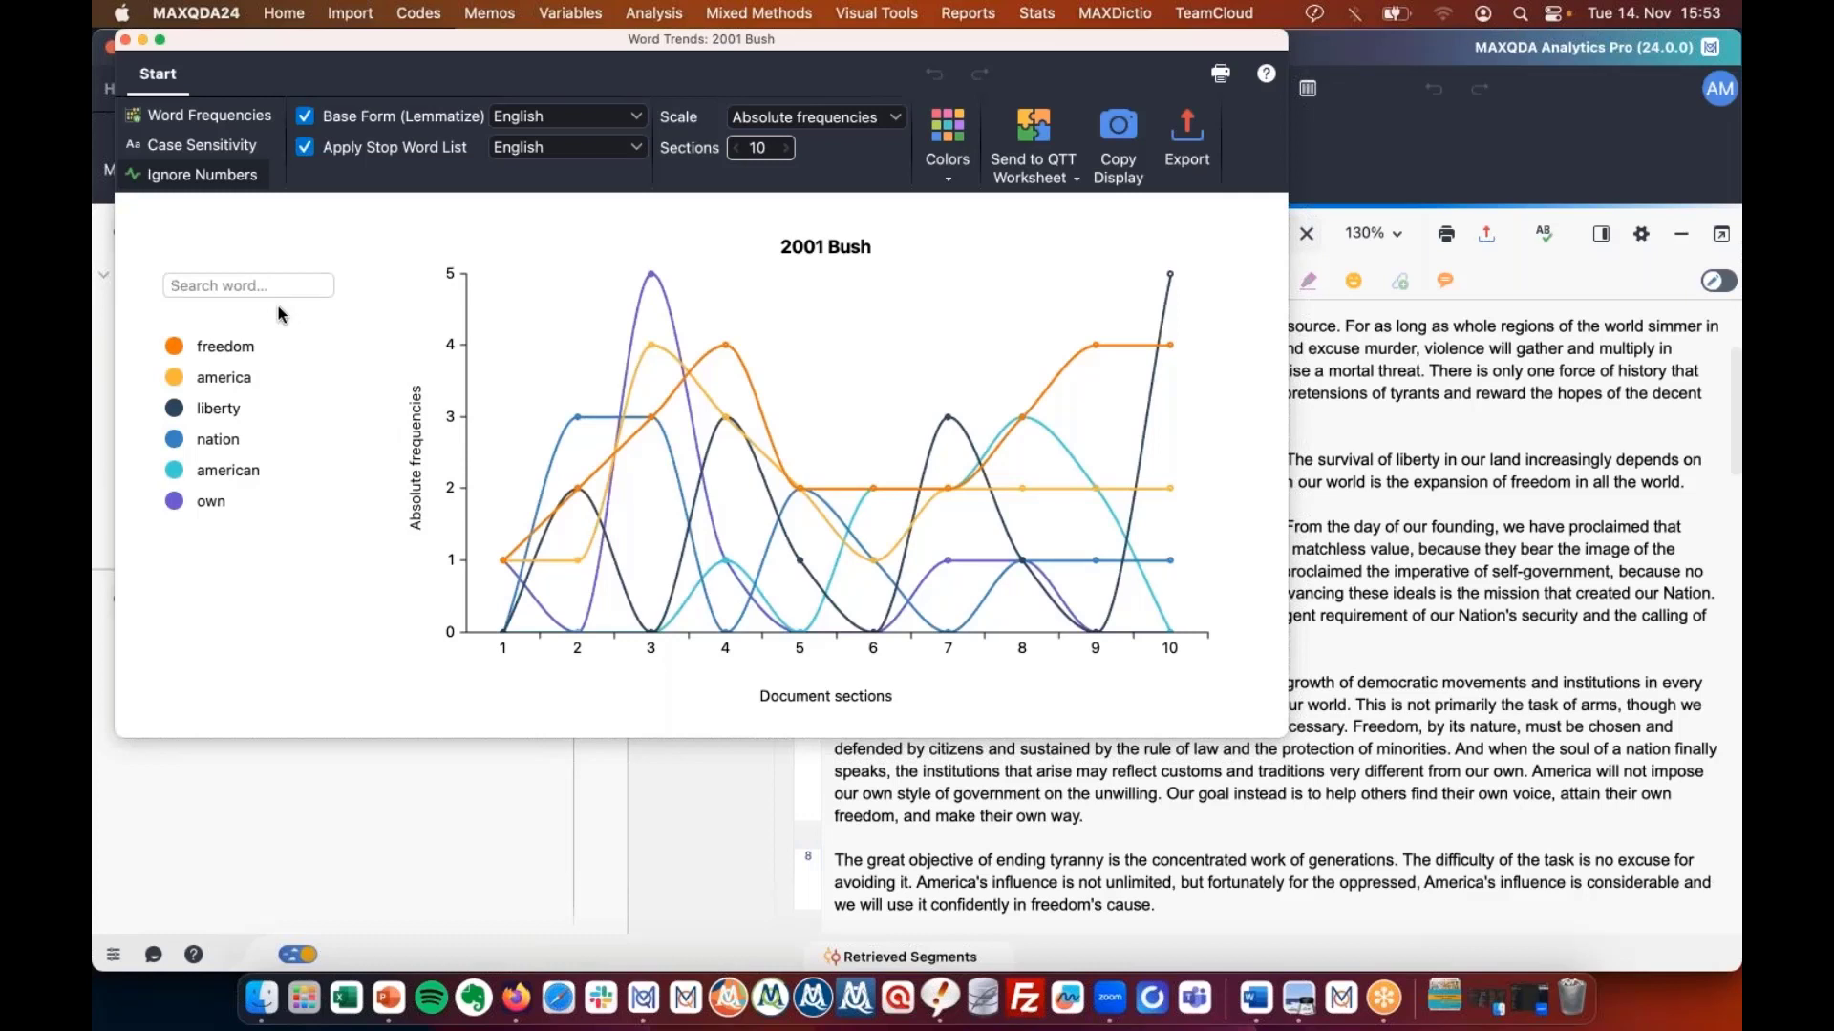
left_click(127, 42)
left_click(1175, 188)
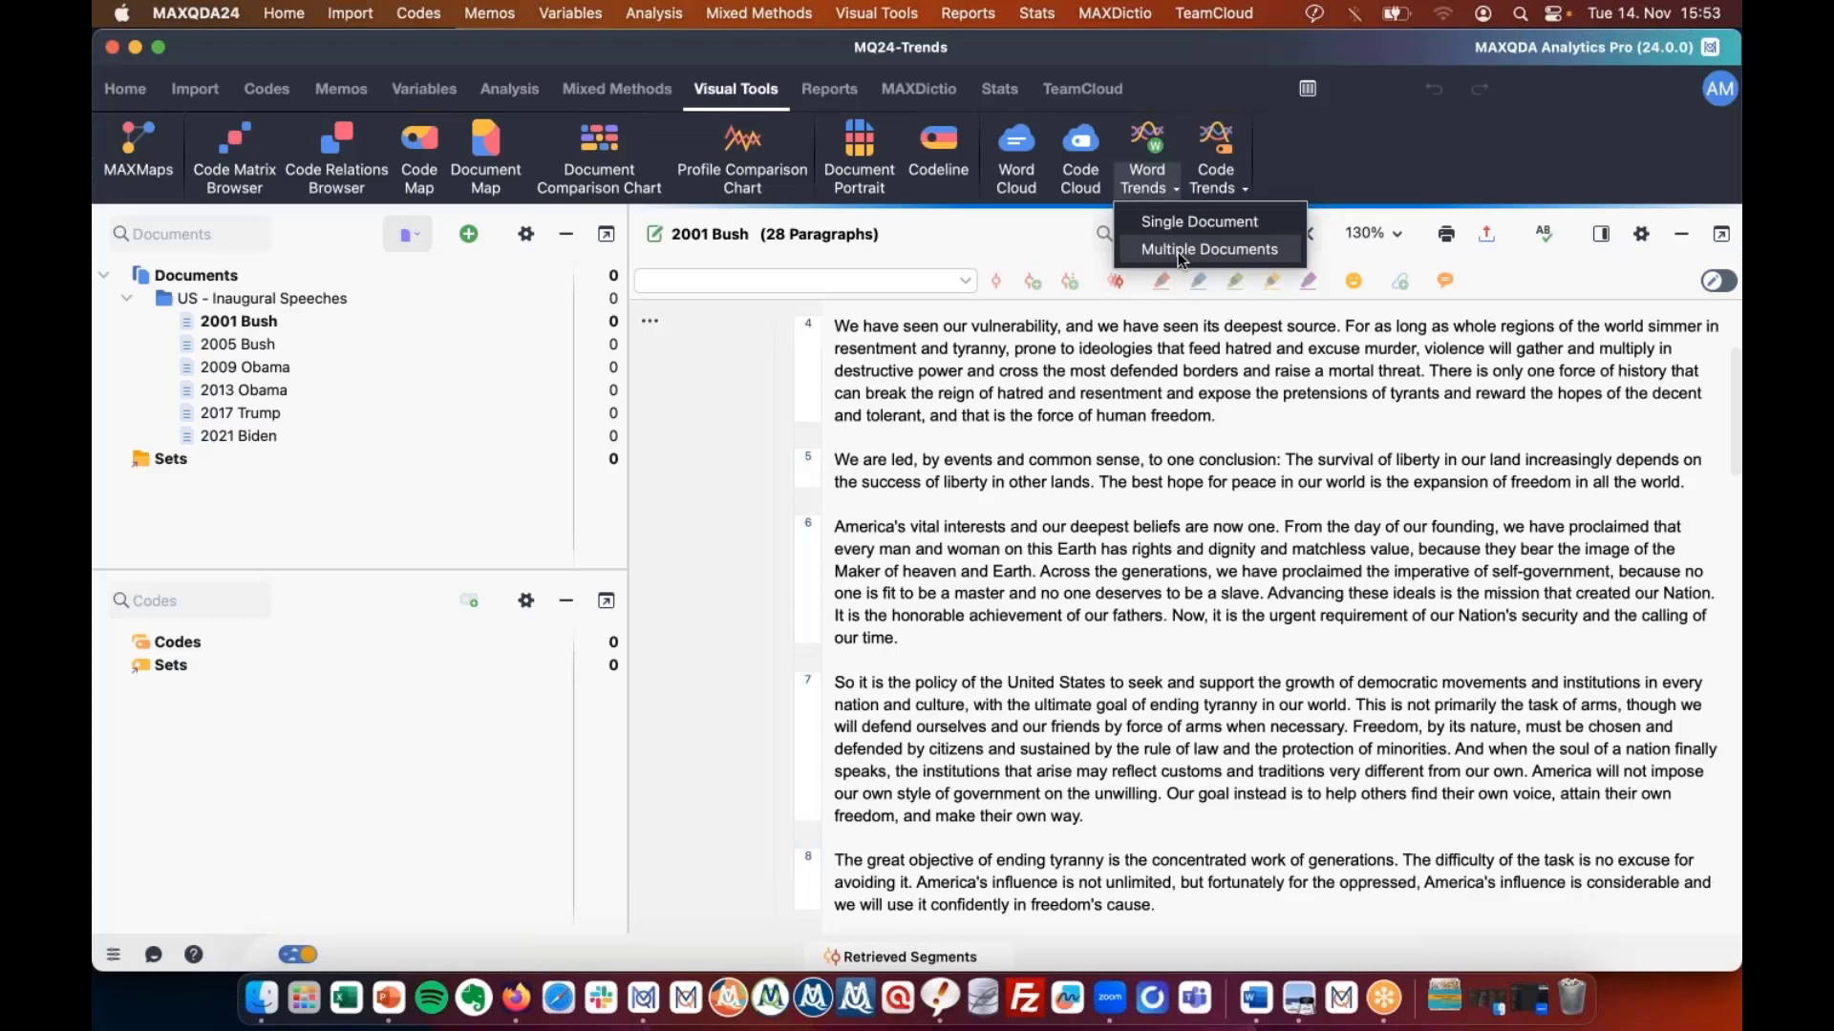
Start a multi-document word trends chart using all six US - Inaugural Speeches documents.
left_click(1178, 252)
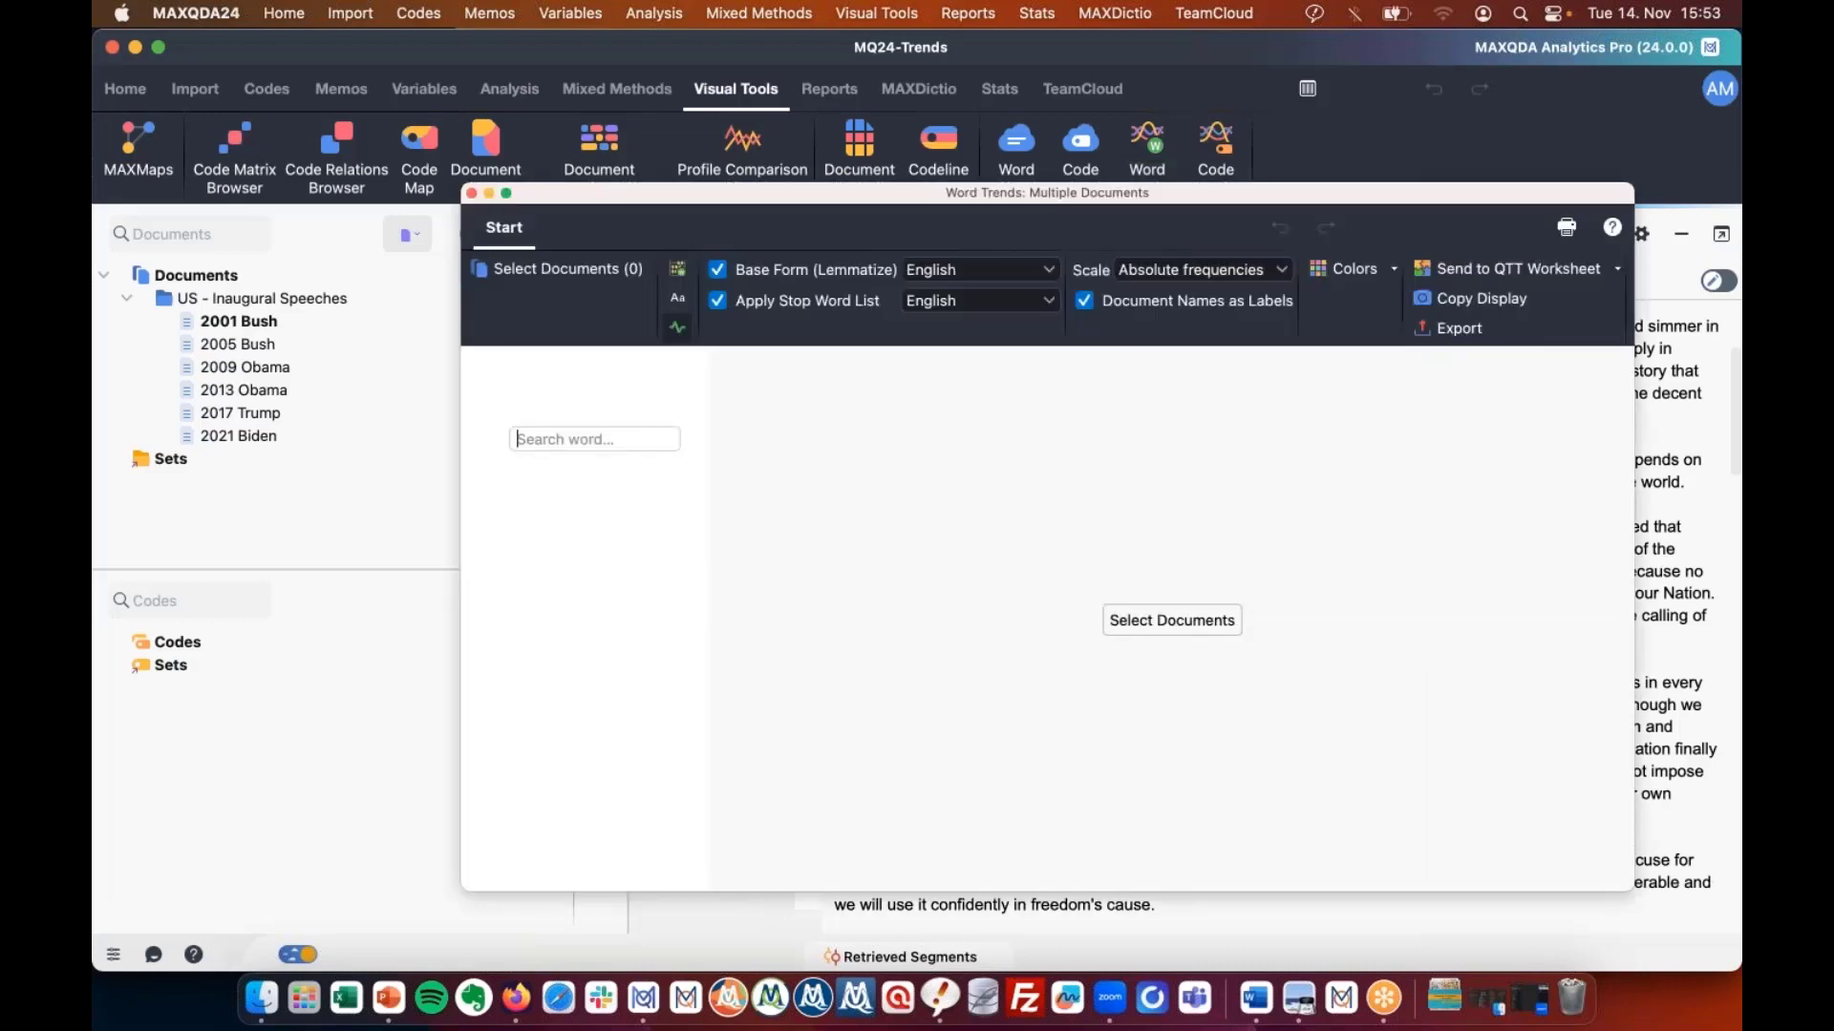
left_click(233, 324)
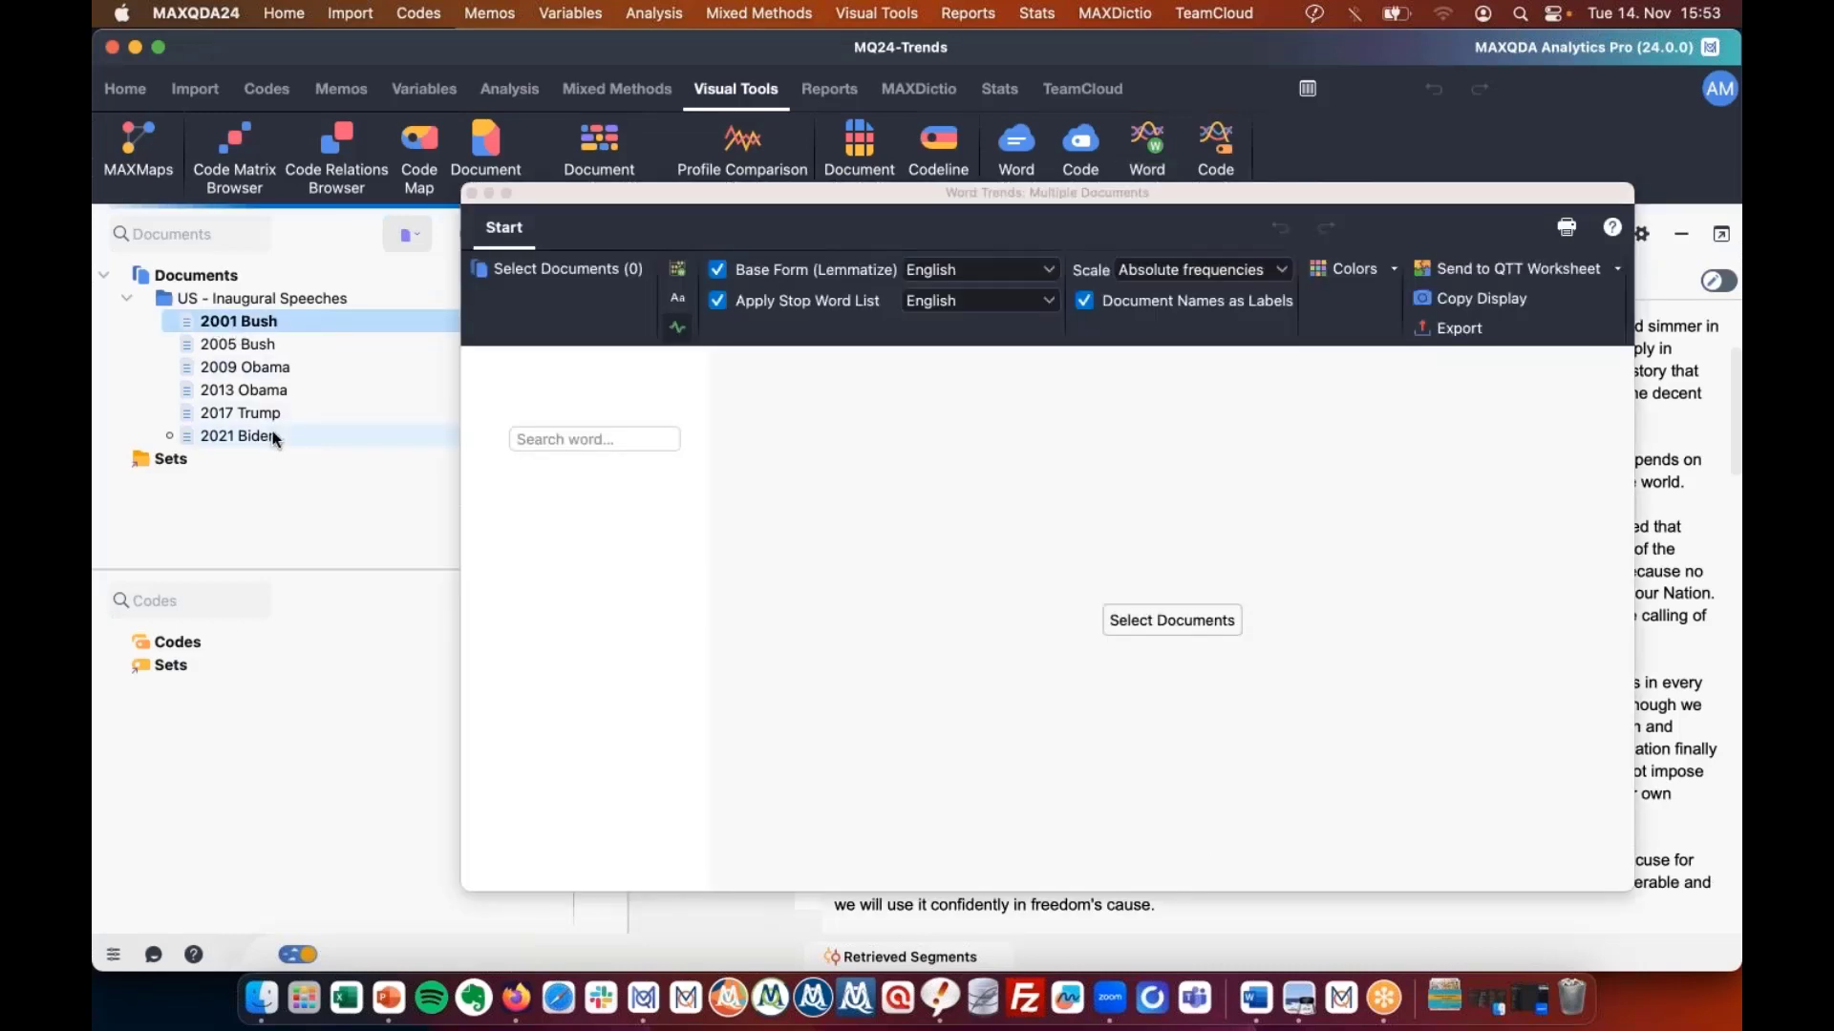
left_click(272, 431, "shift")
left_click_drag(272, 375, 1110, 586)
left_click(1172, 620)
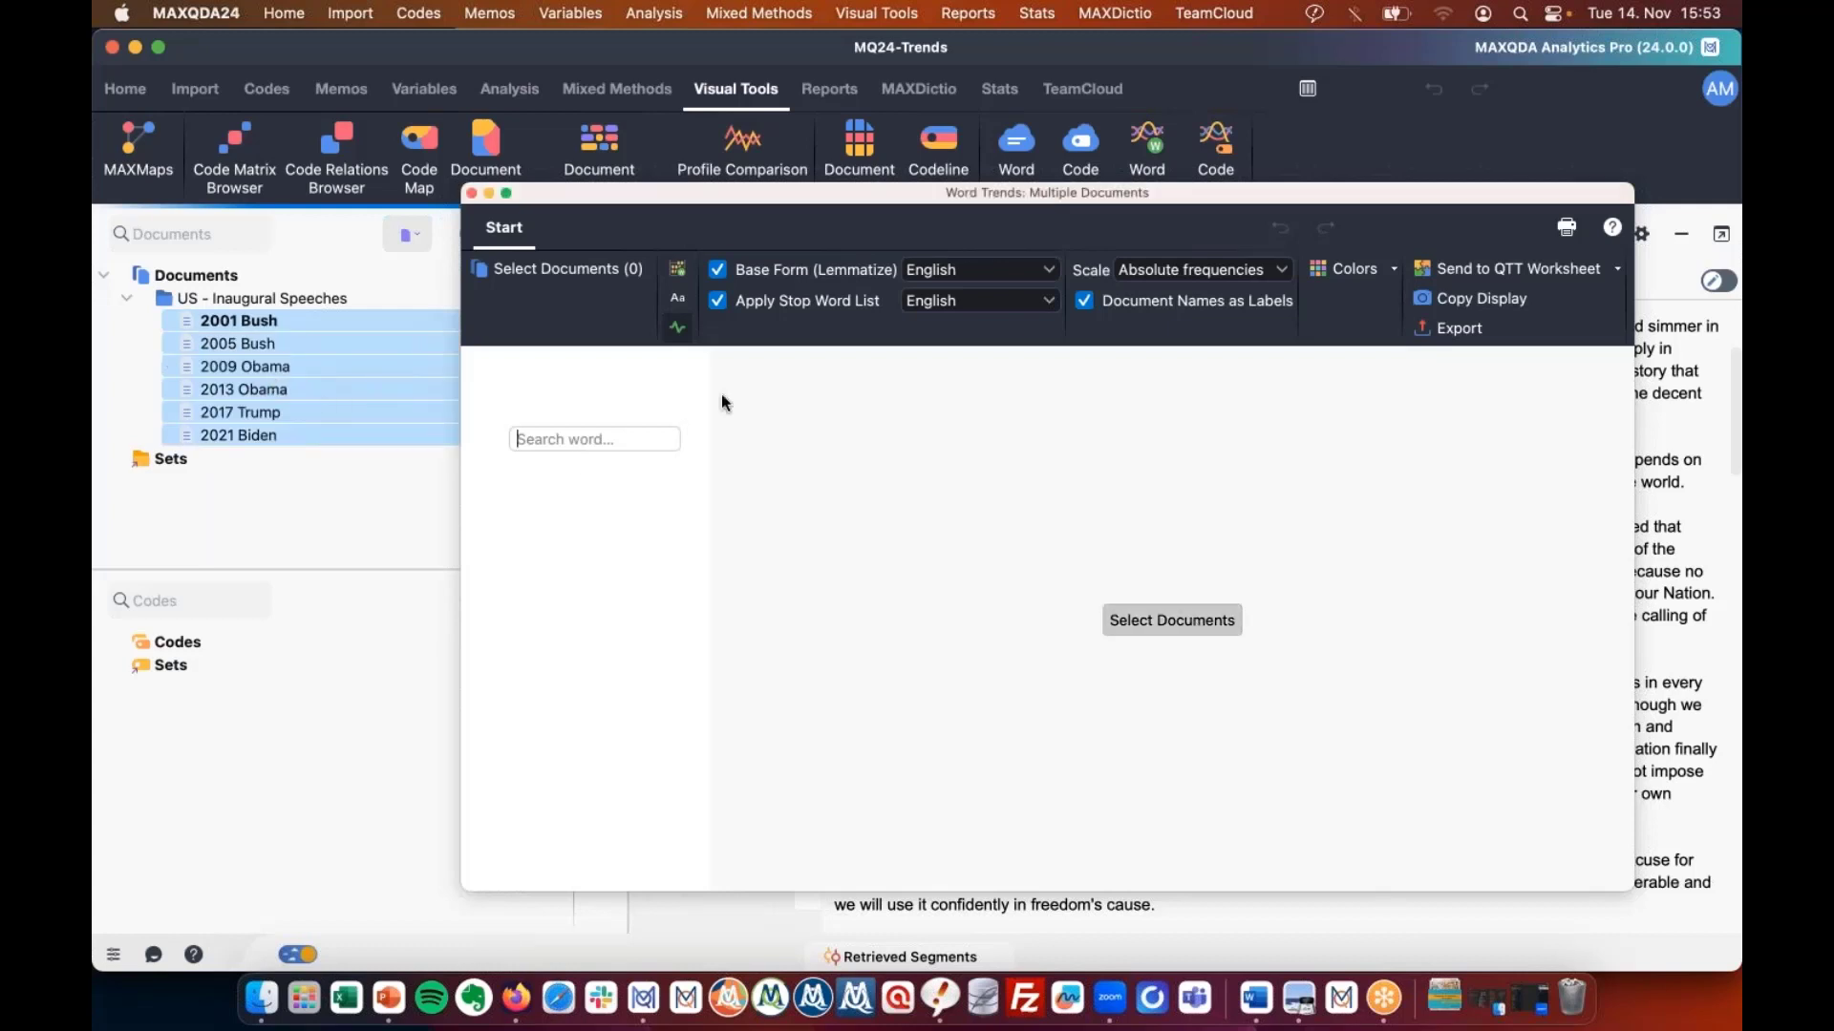
left_click(672, 307)
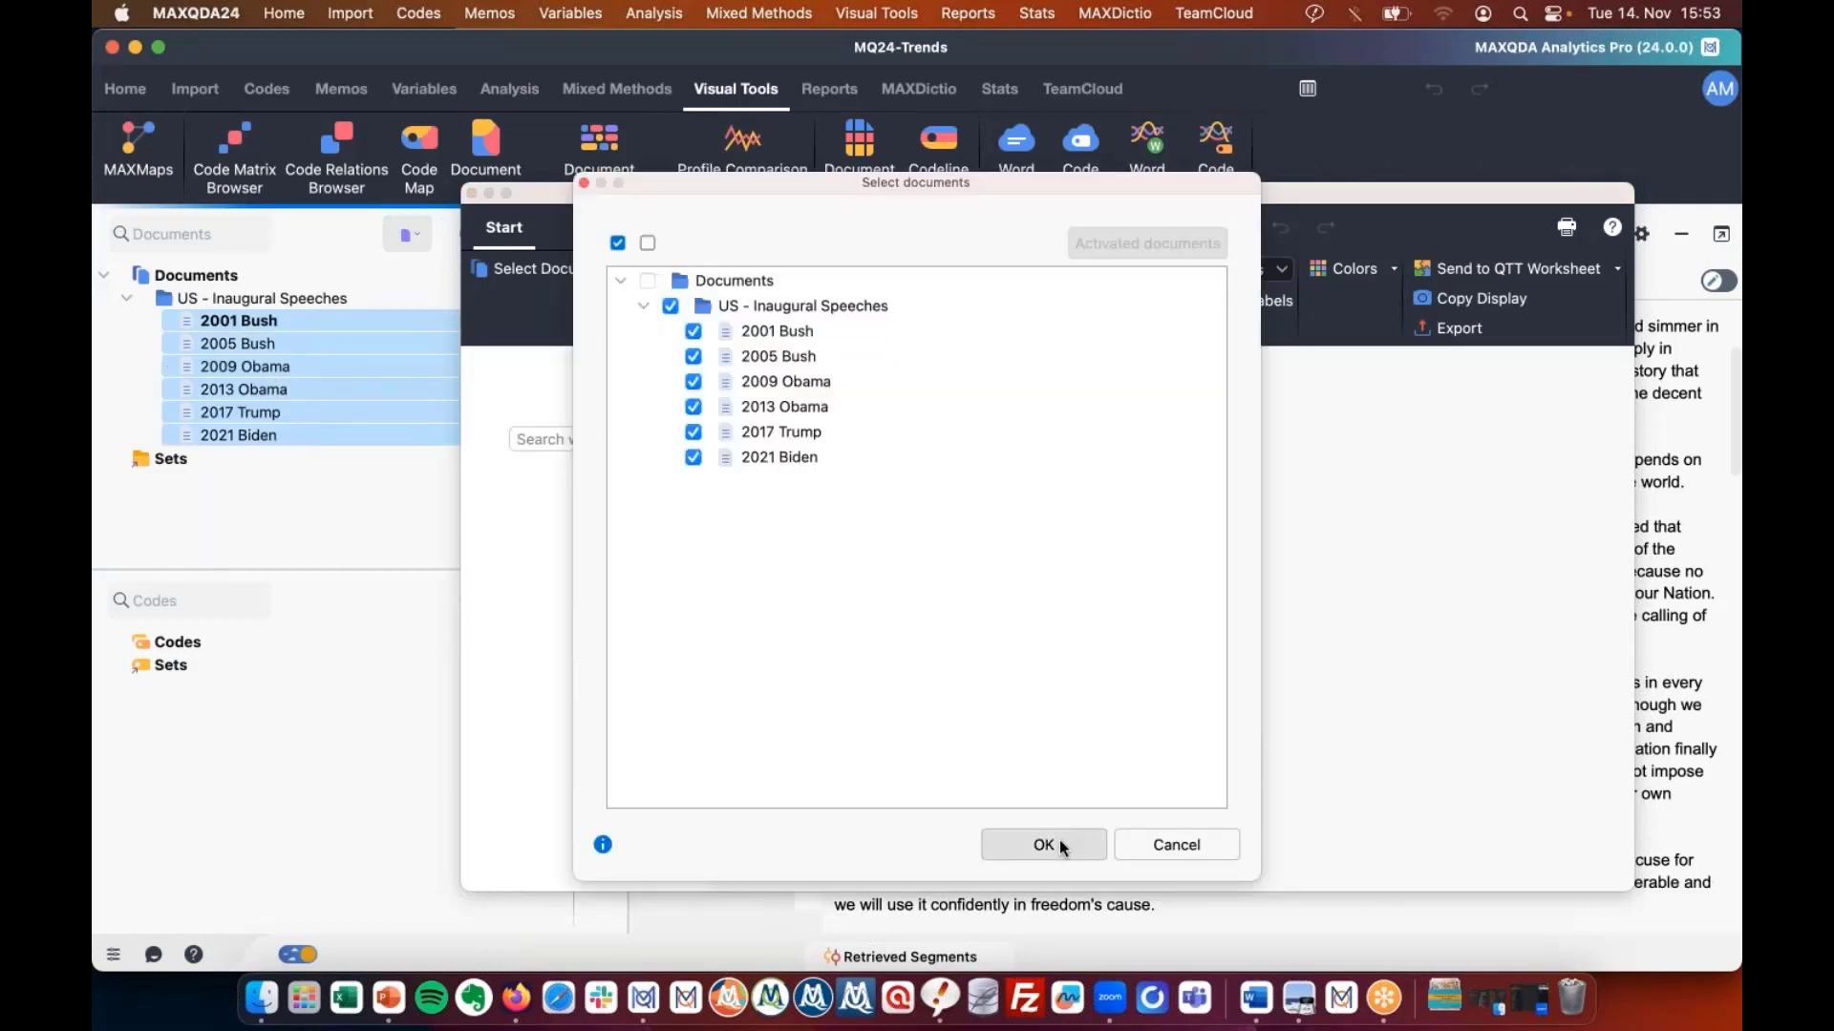
left_click(1044, 845)
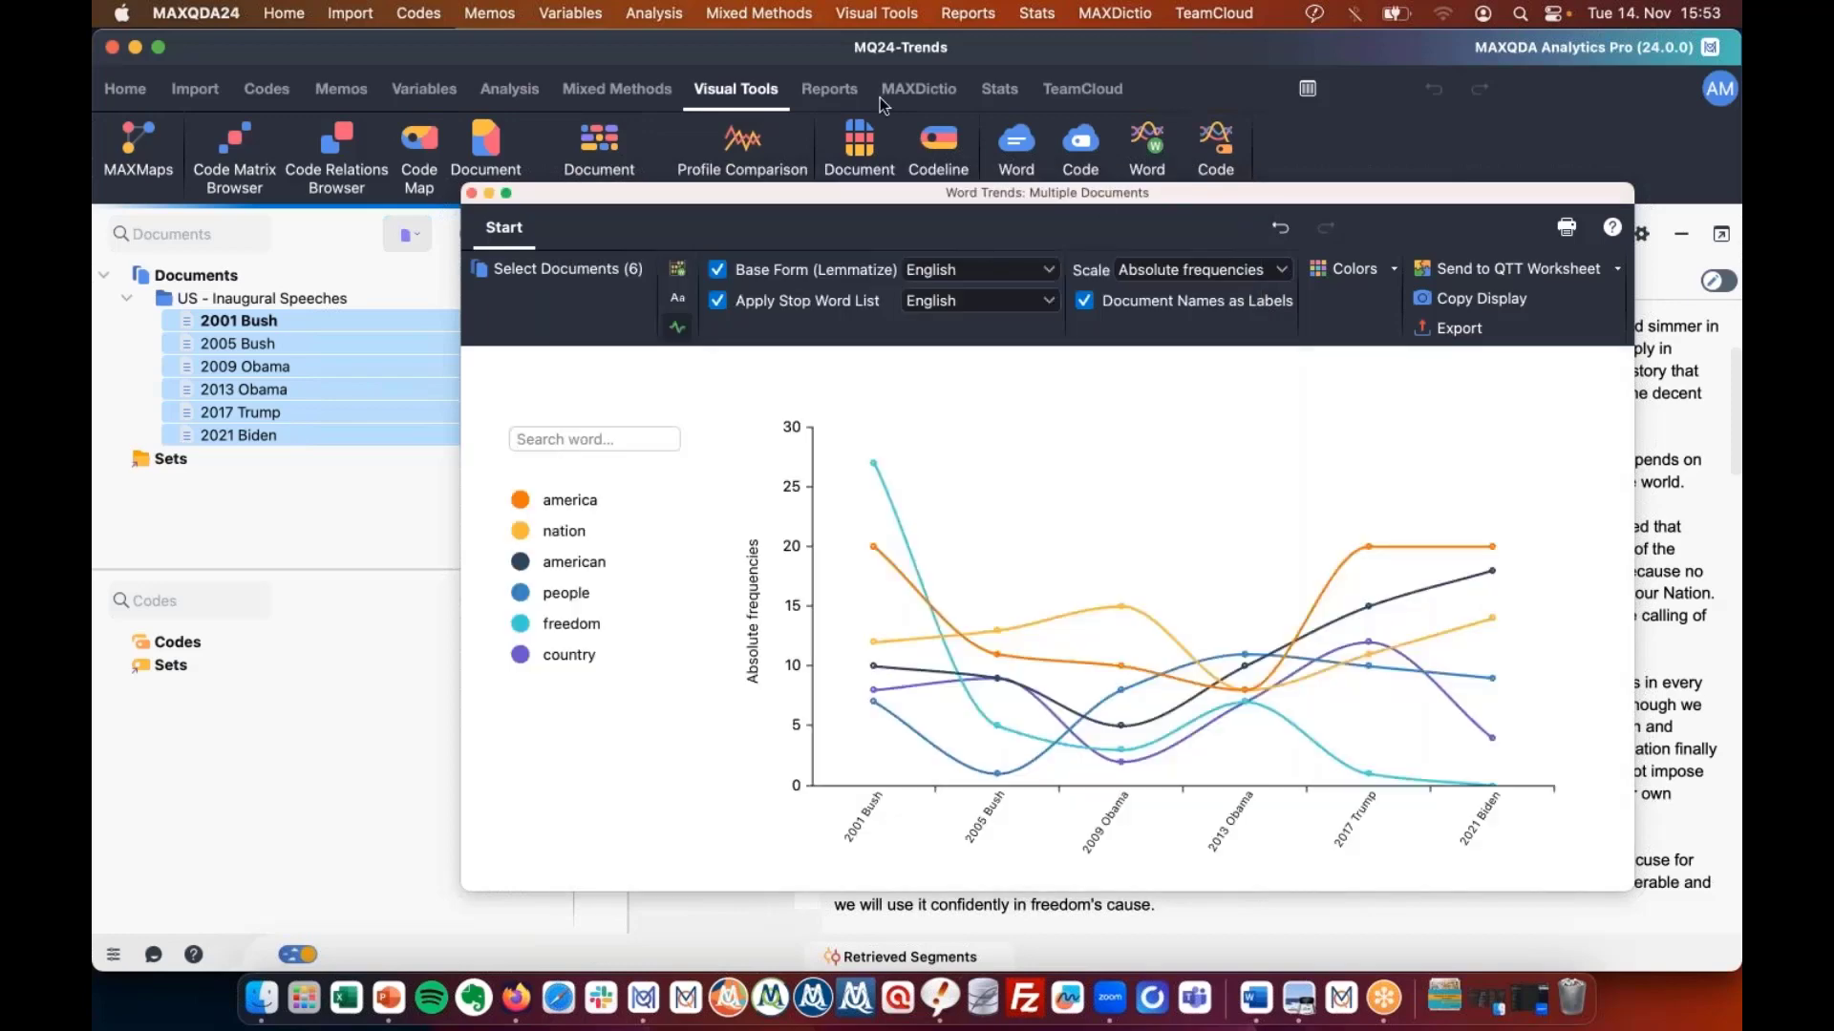
Review the word trends chart comparing the six inaugural speeches, then close it.
left_click_drag(1098, 196, 845, 70)
left_click_drag(791, 14, 830, 42)
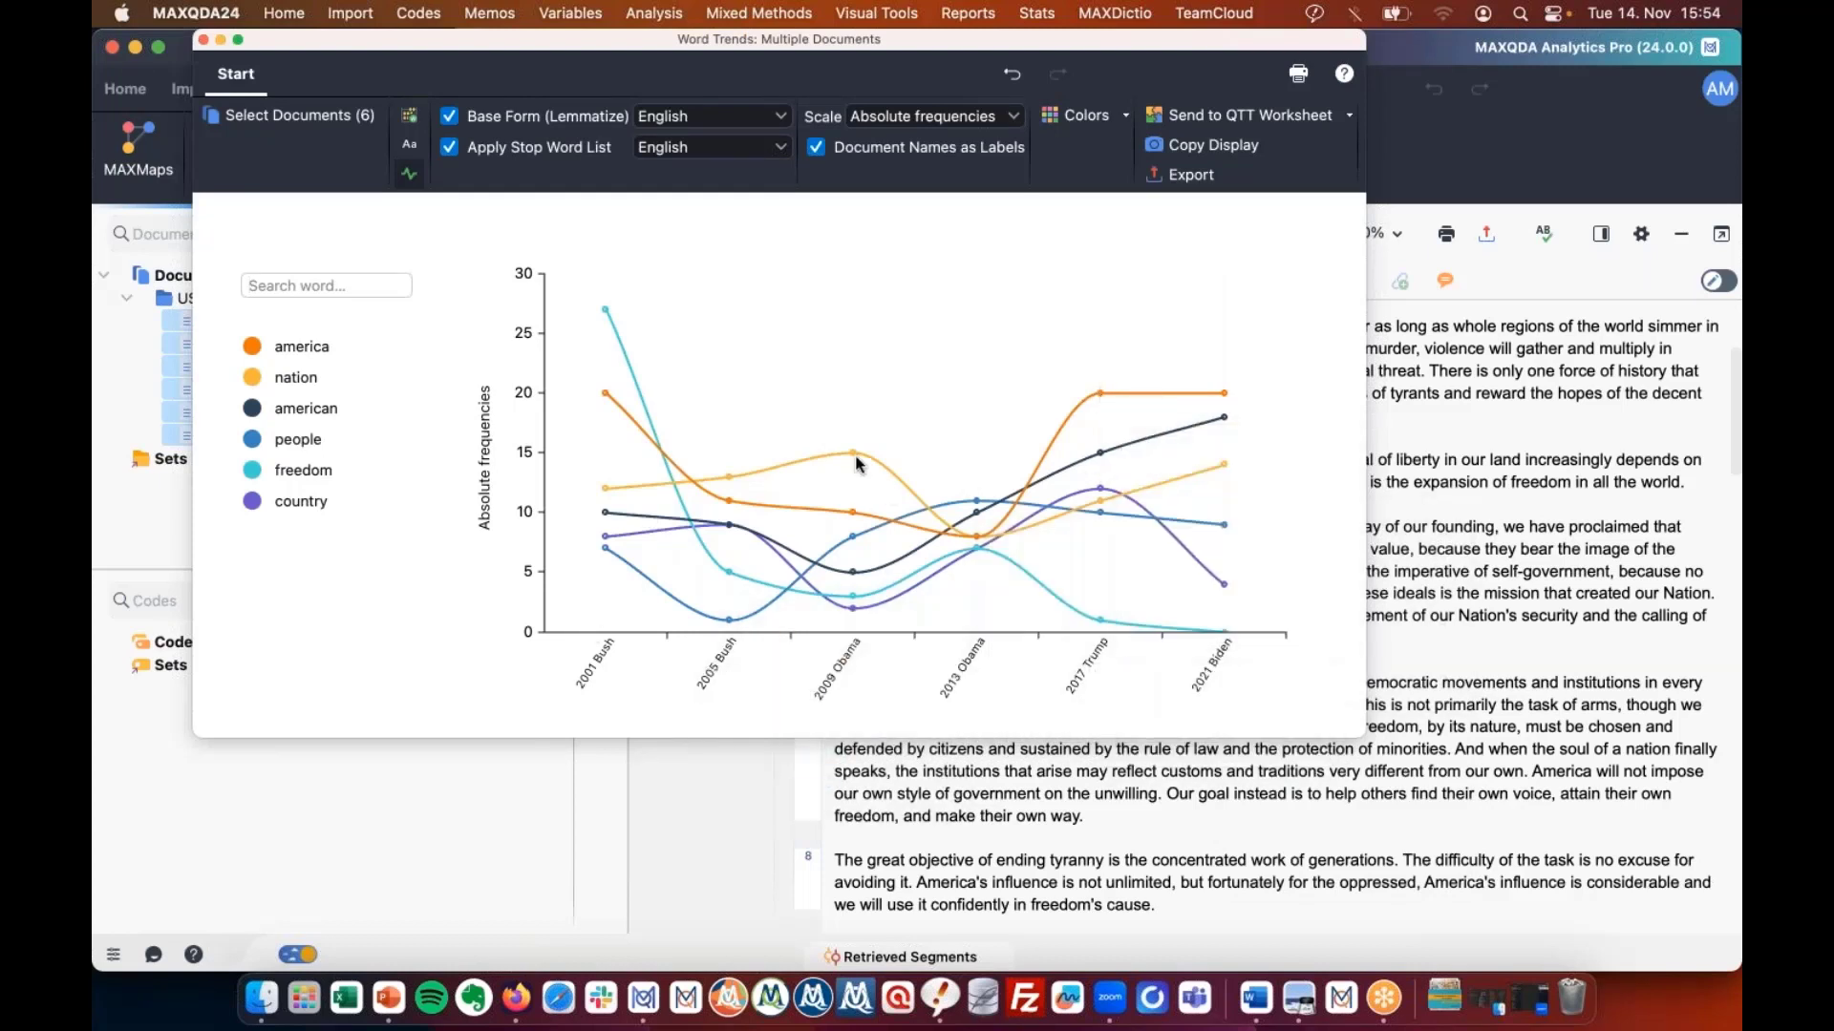
mouse_move(602, 497)
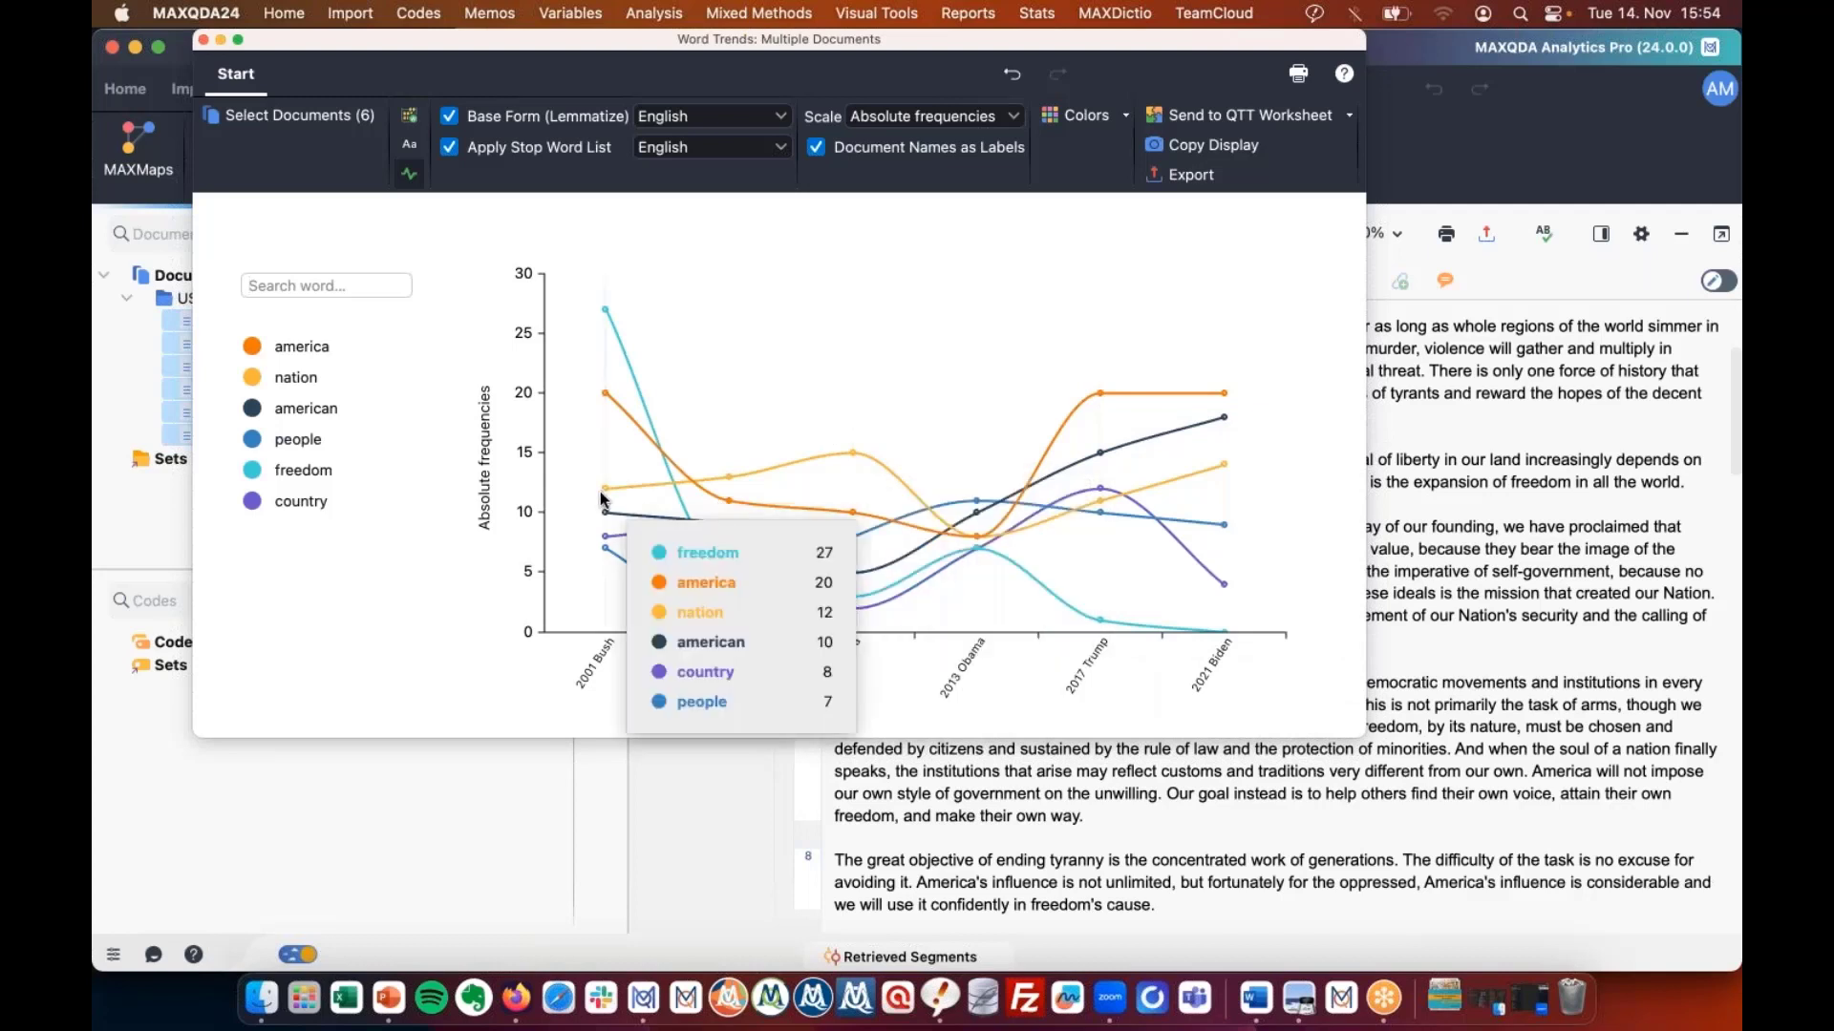
mouse_move(987, 571)
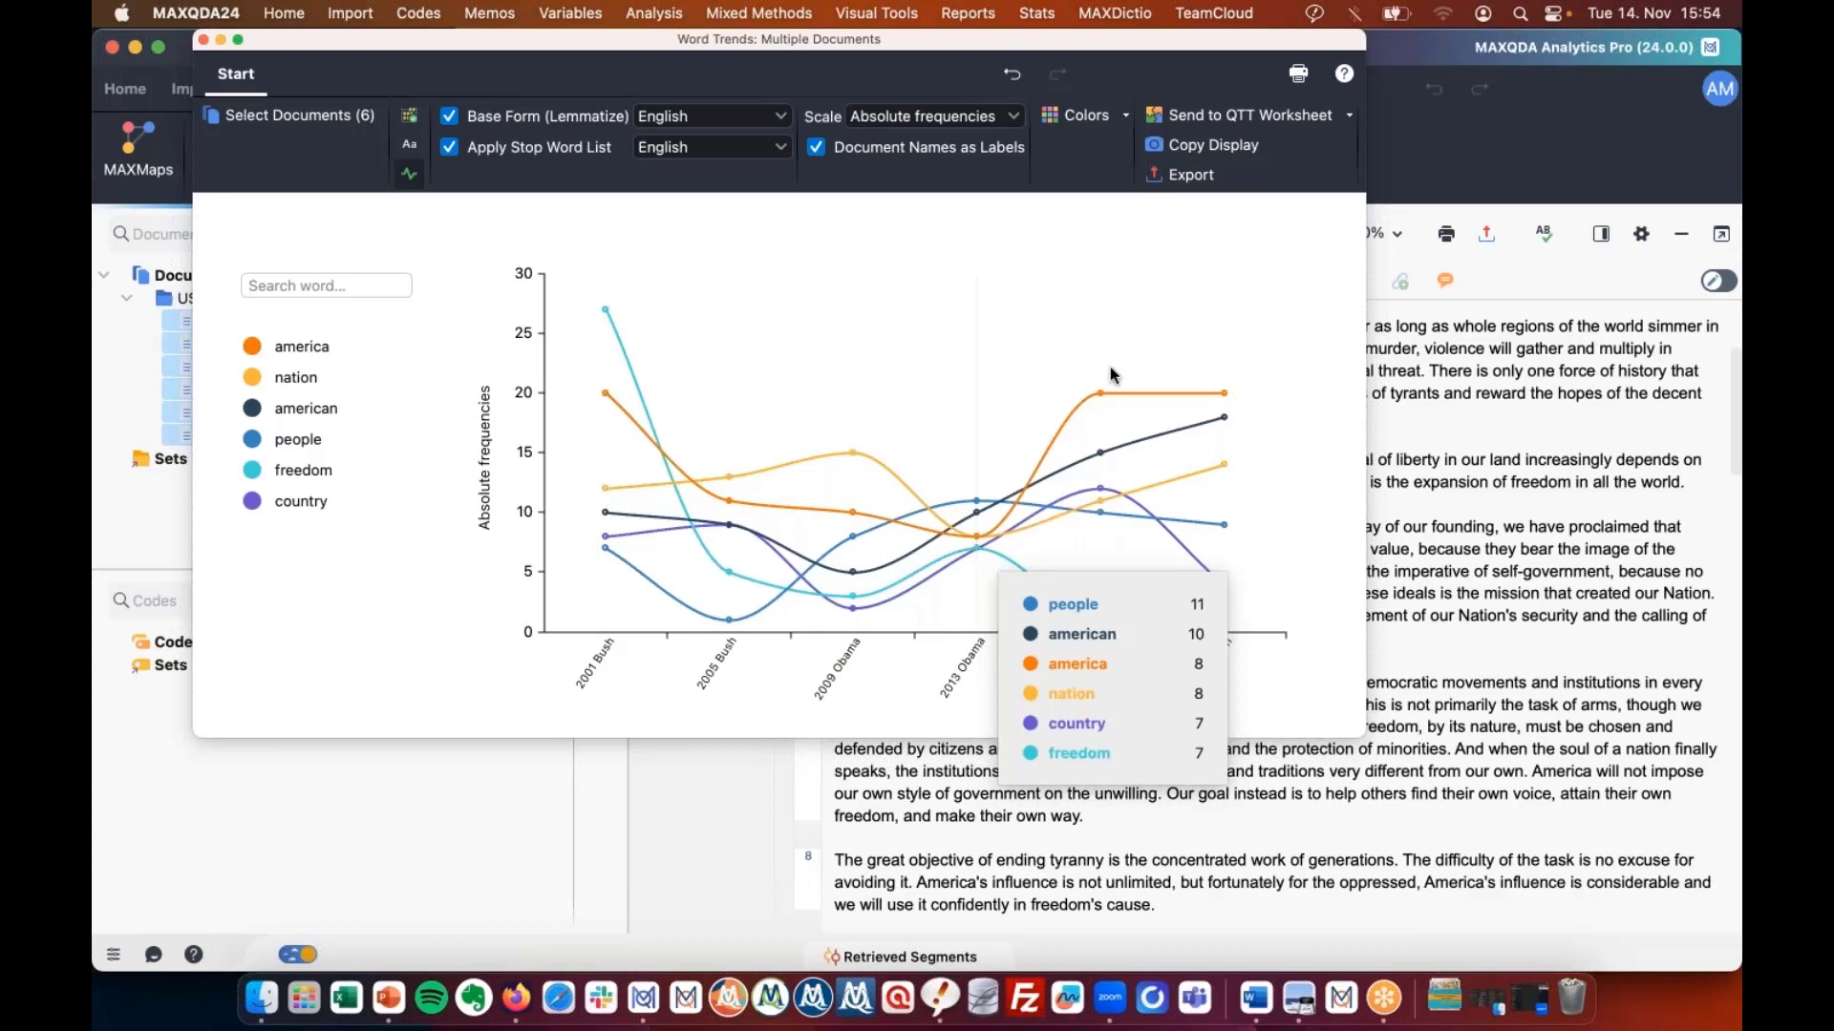
mouse_move(1103, 411)
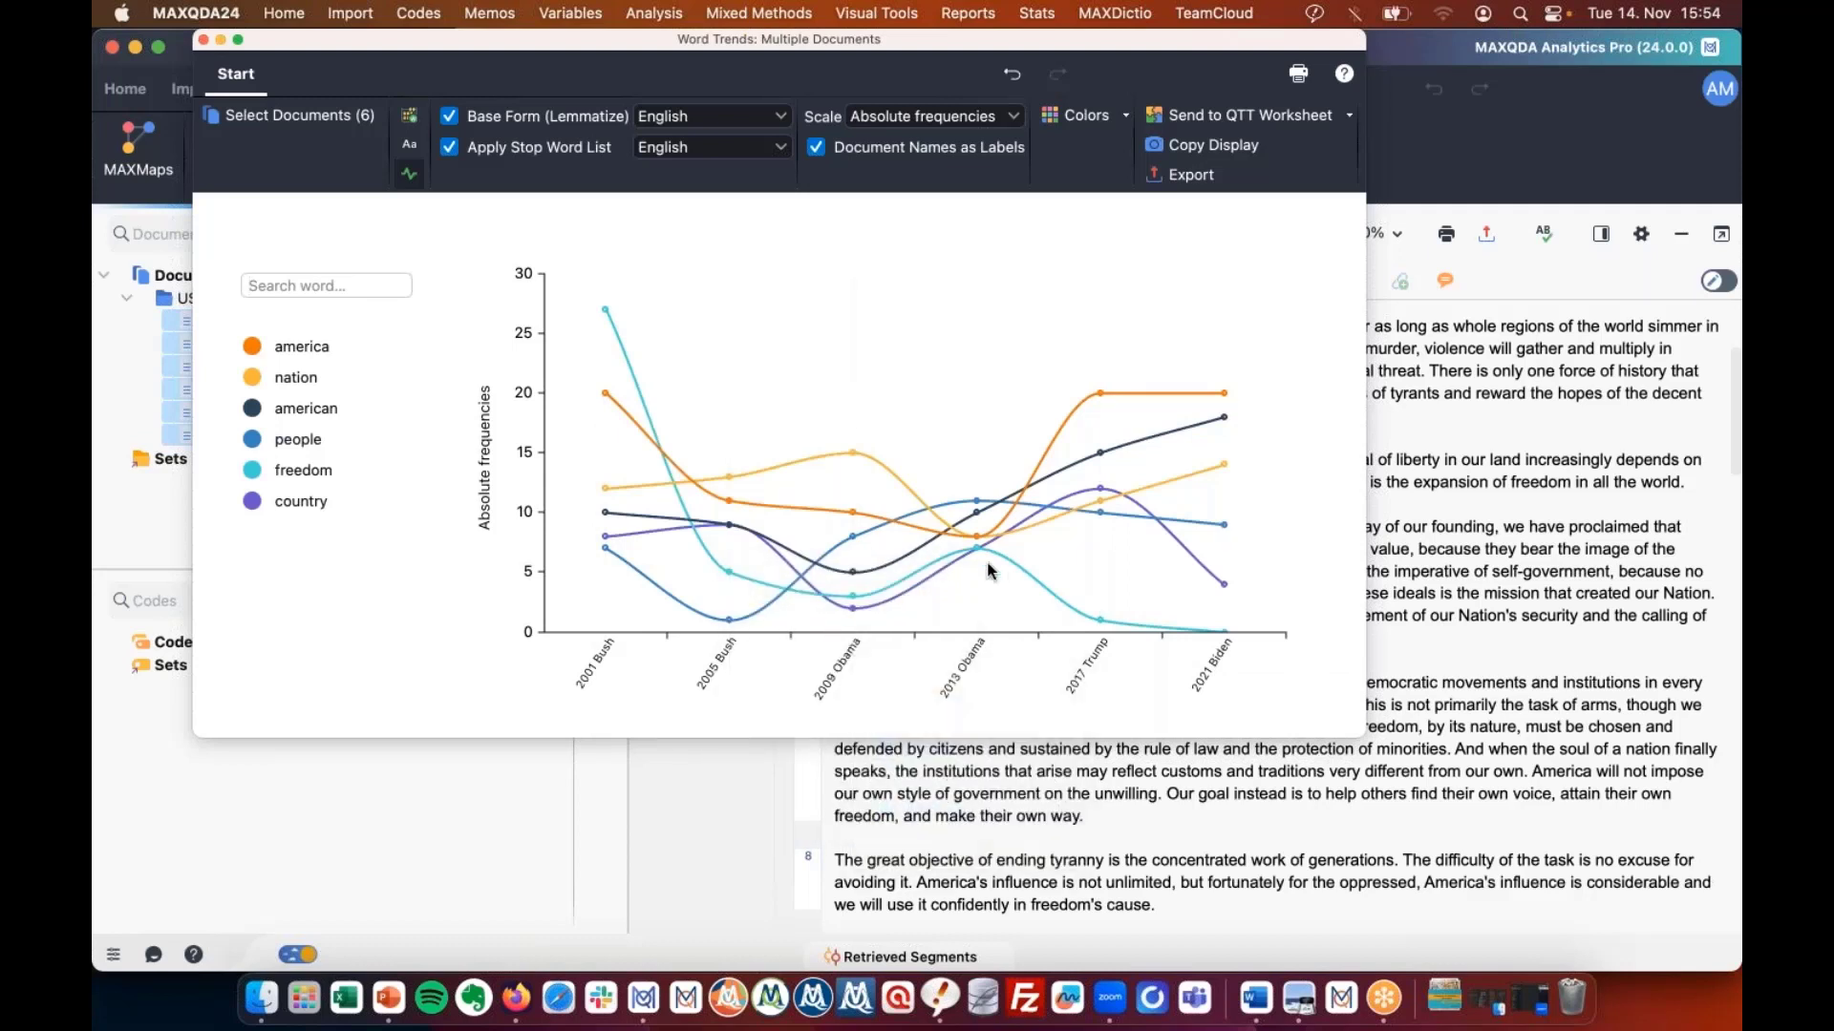
mouse_move(309, 476)
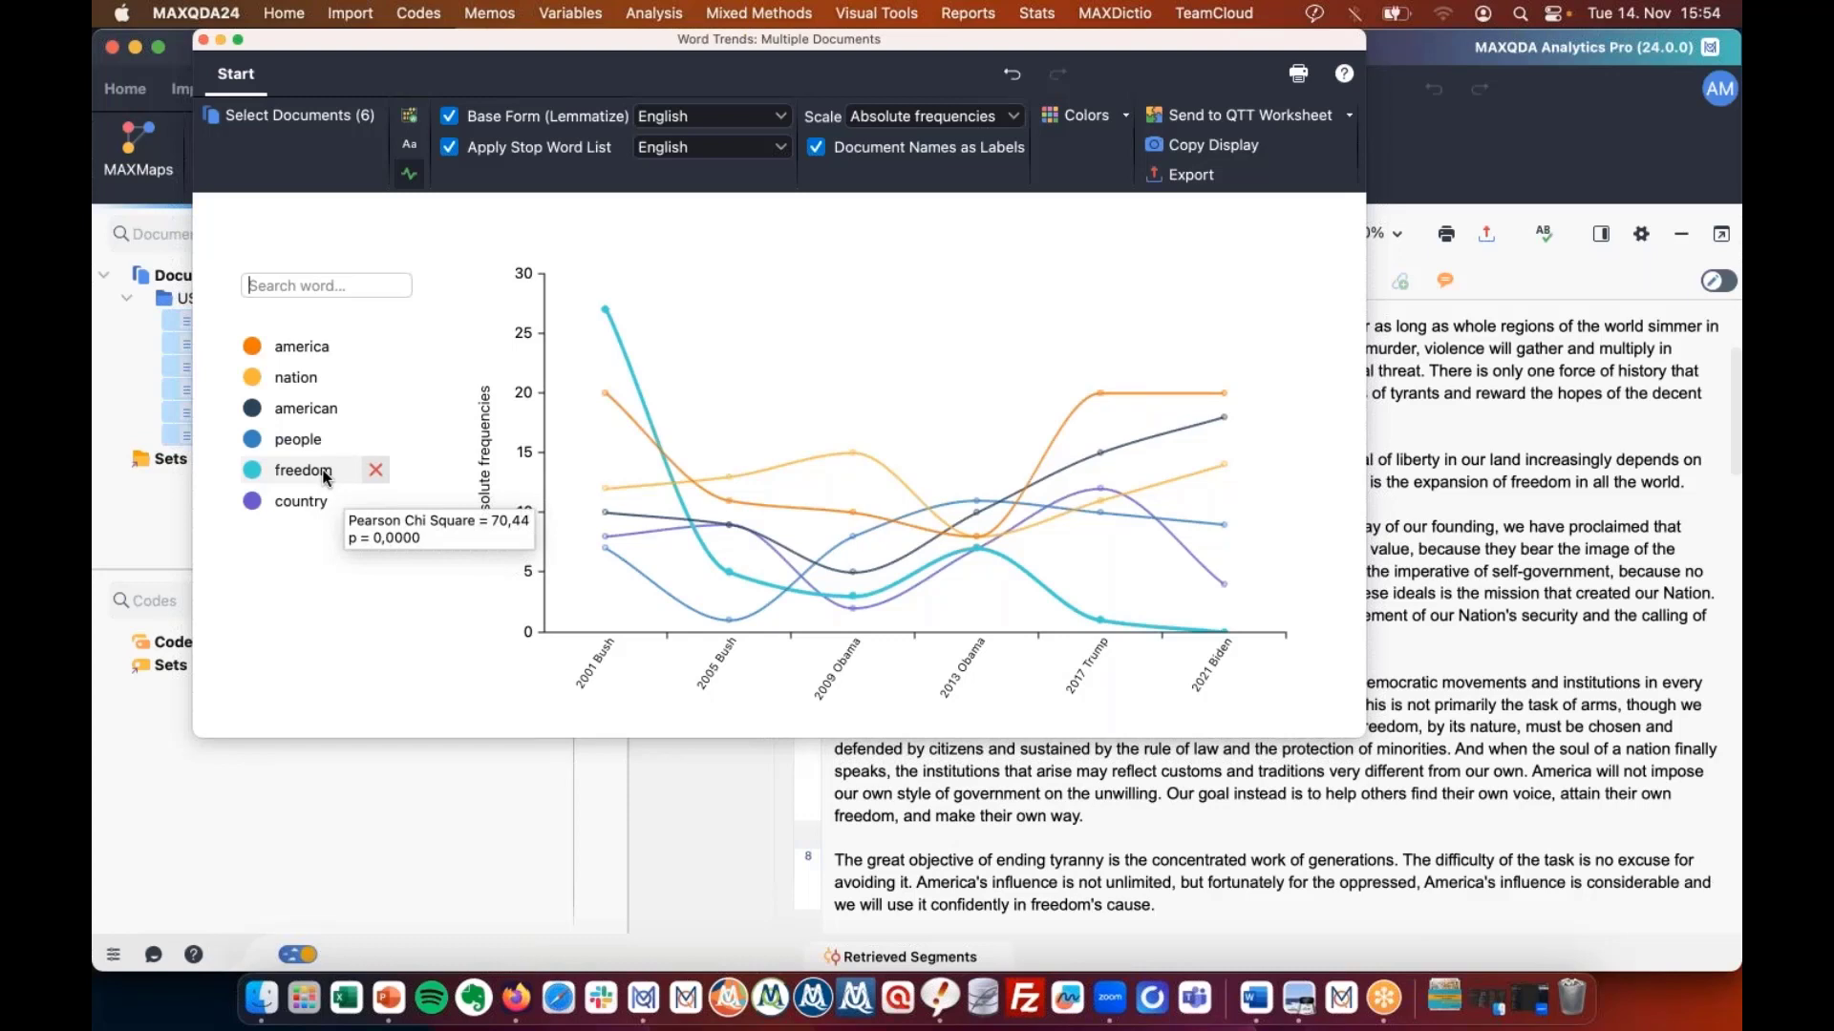
left_click(204, 40)
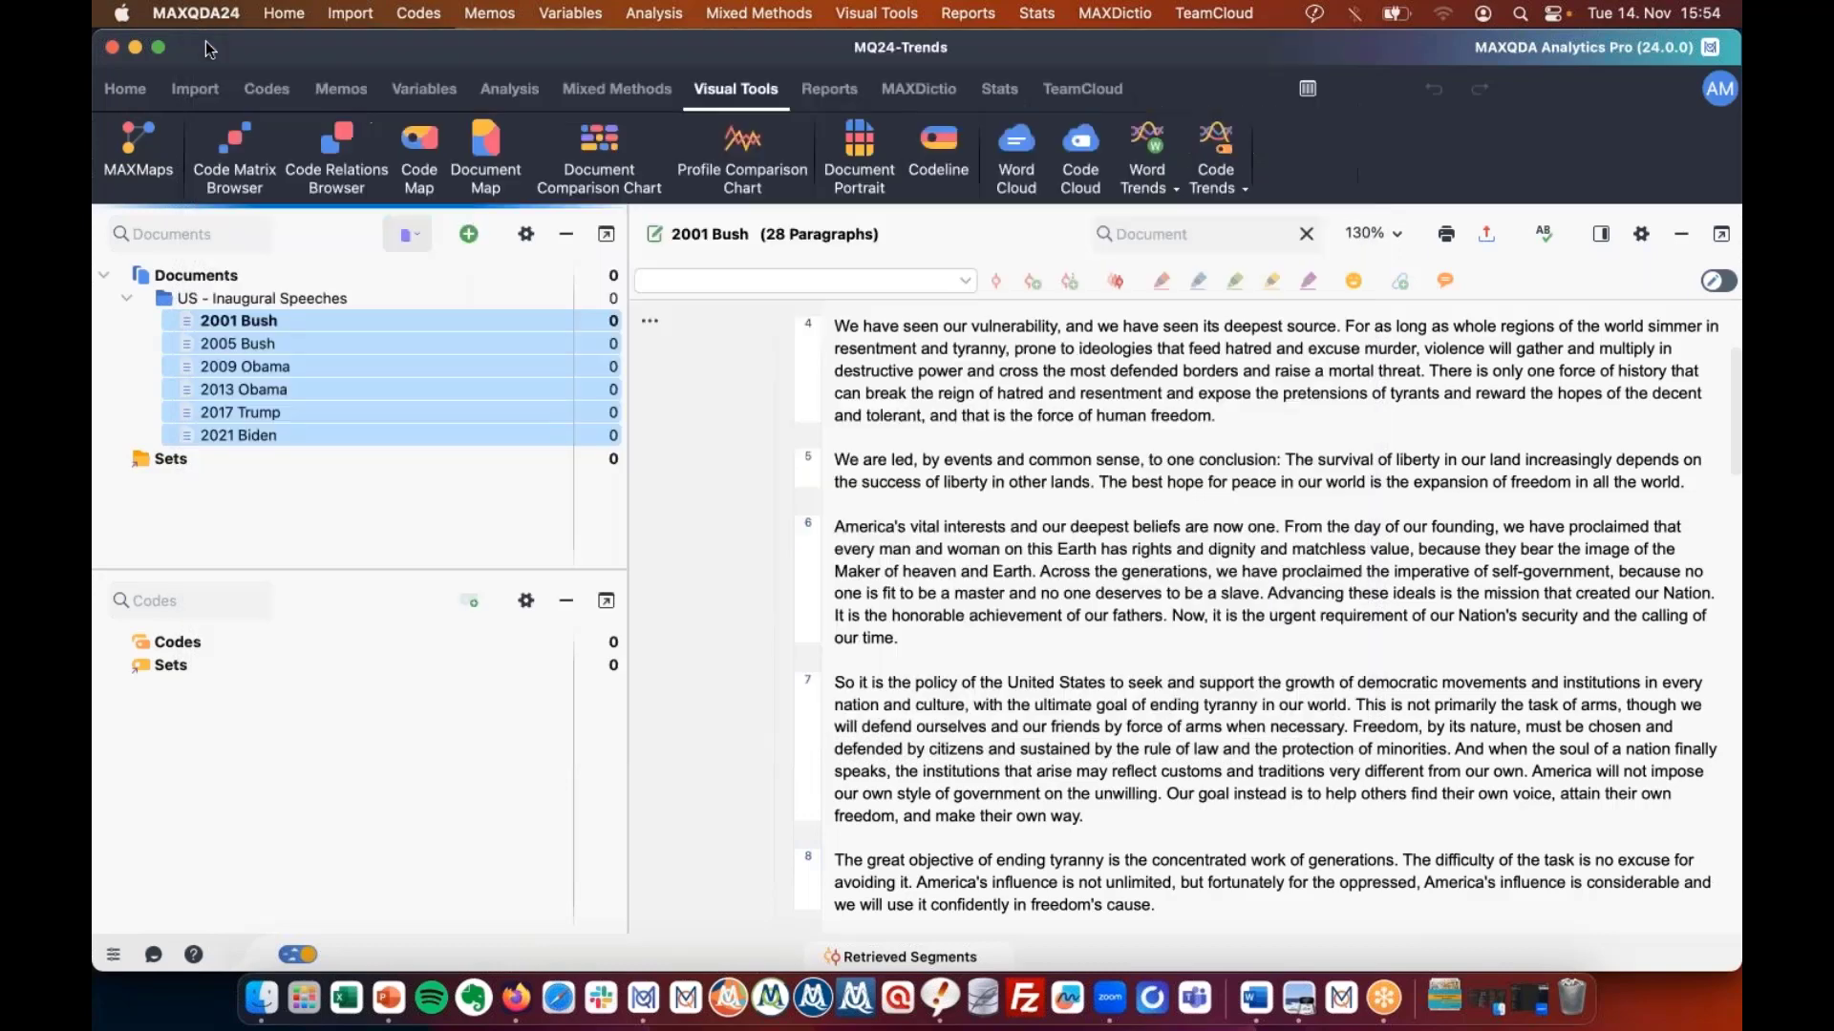
left_click(124, 87)
left_click(196, 188)
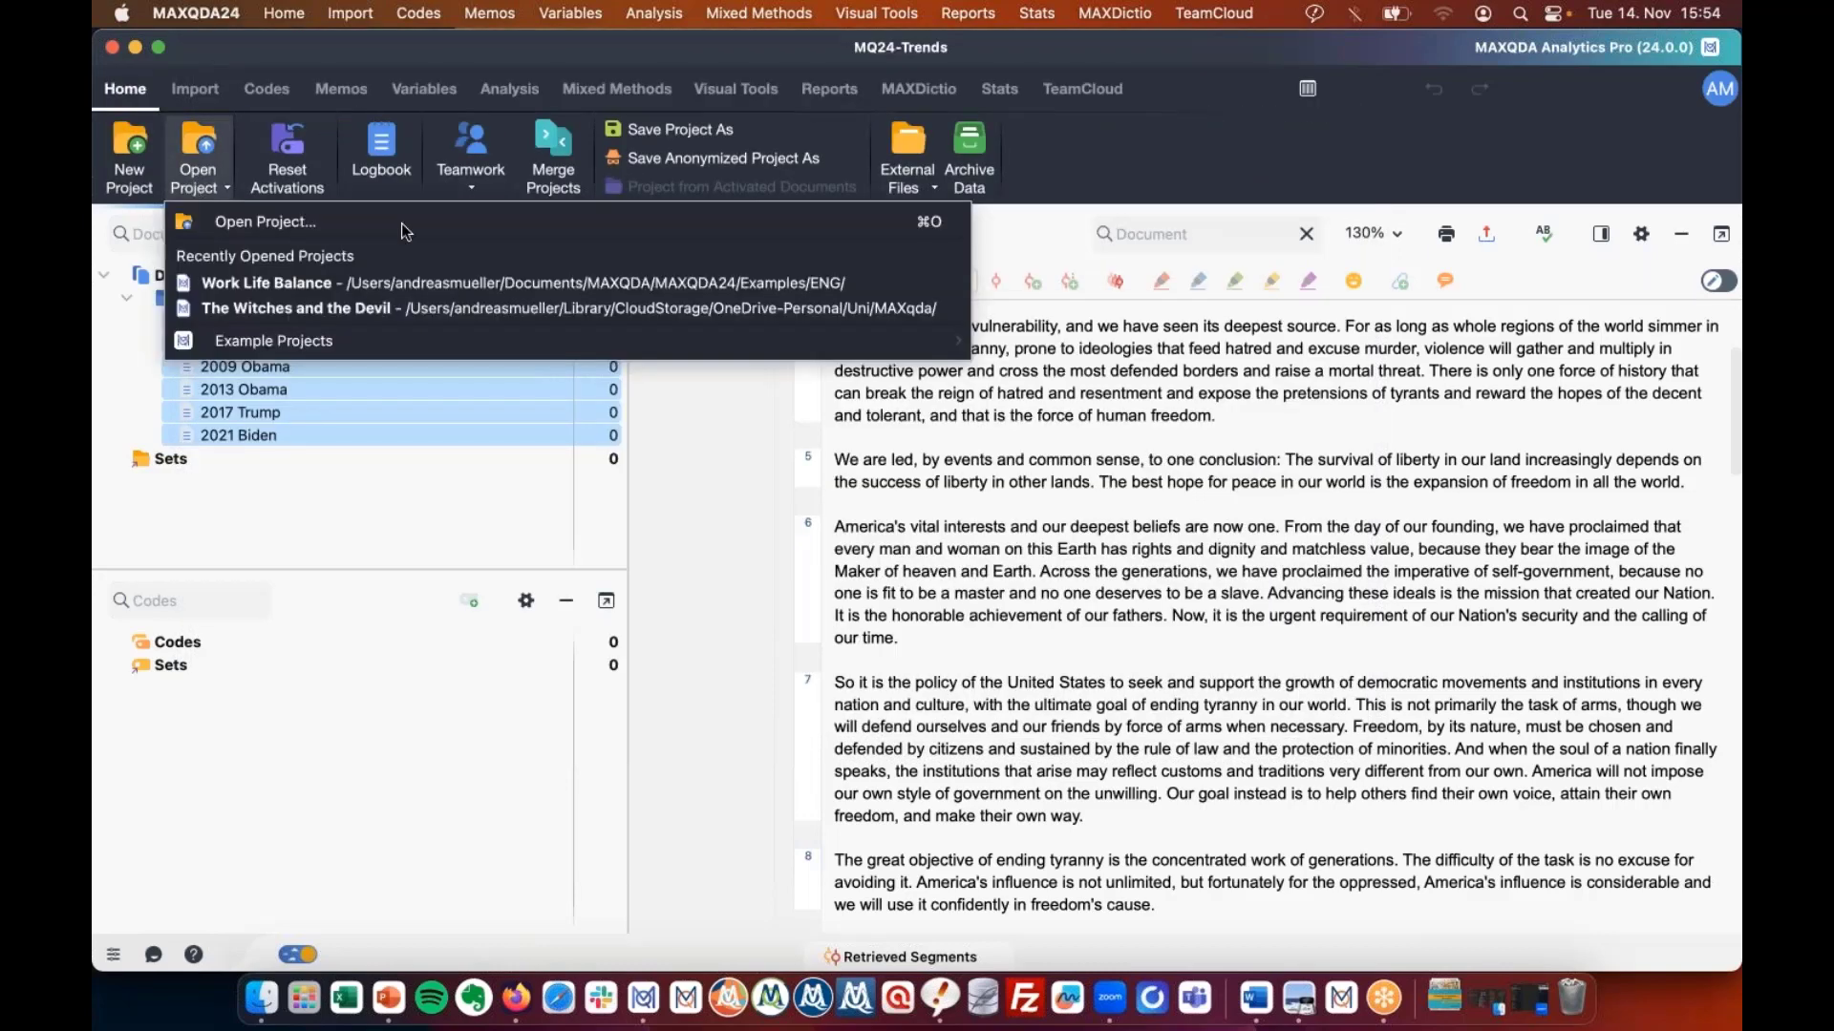
left_click(716, 308)
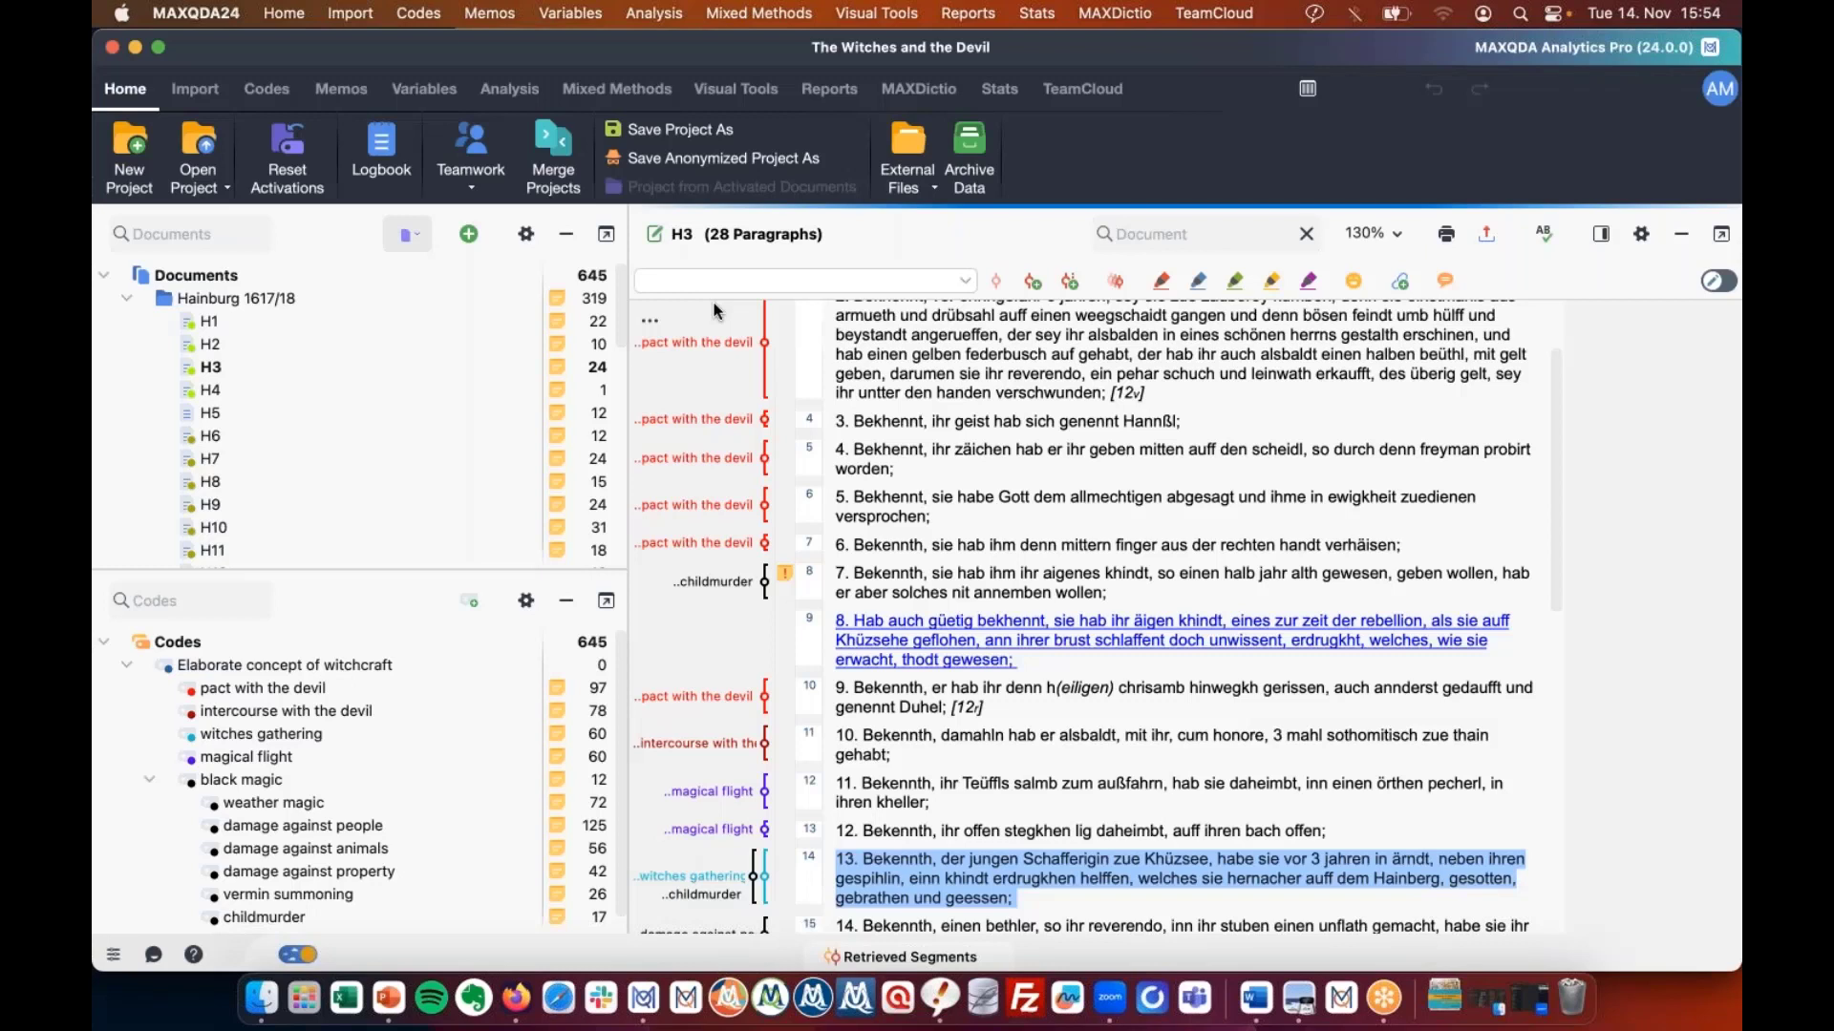
left_click(147, 299)
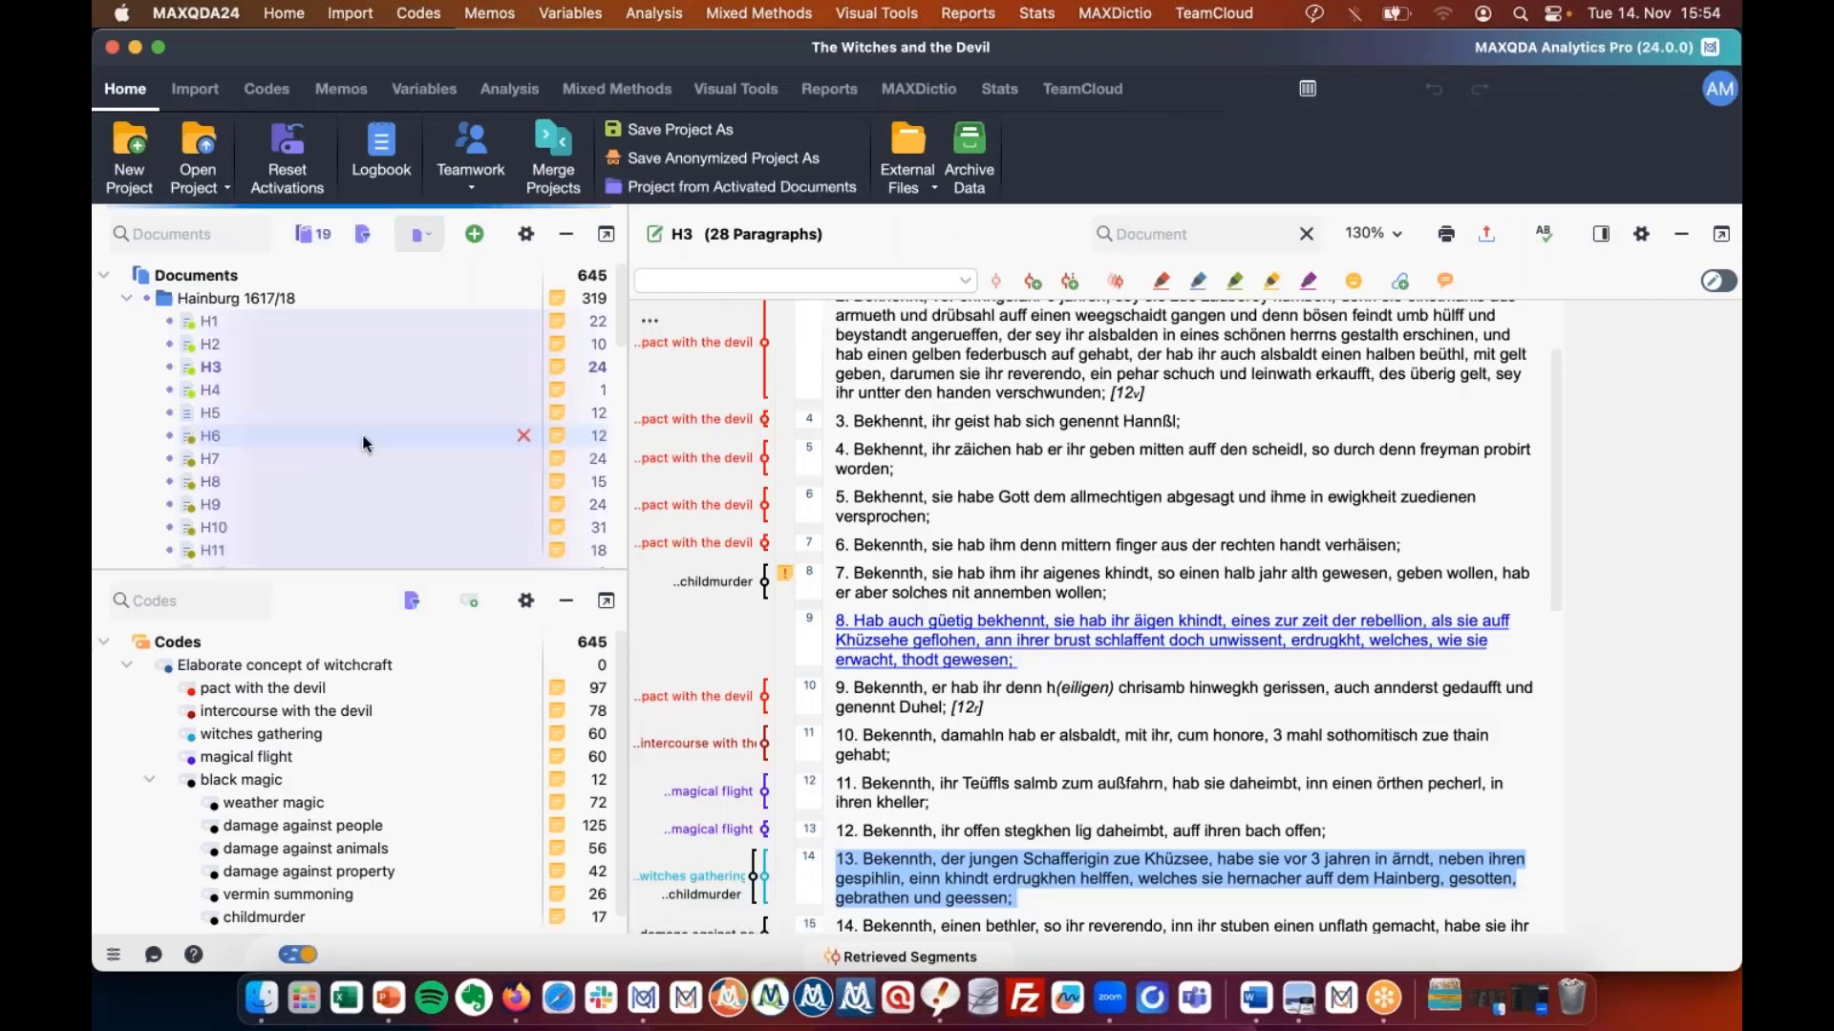
scroll(363, 451, "down", 3)
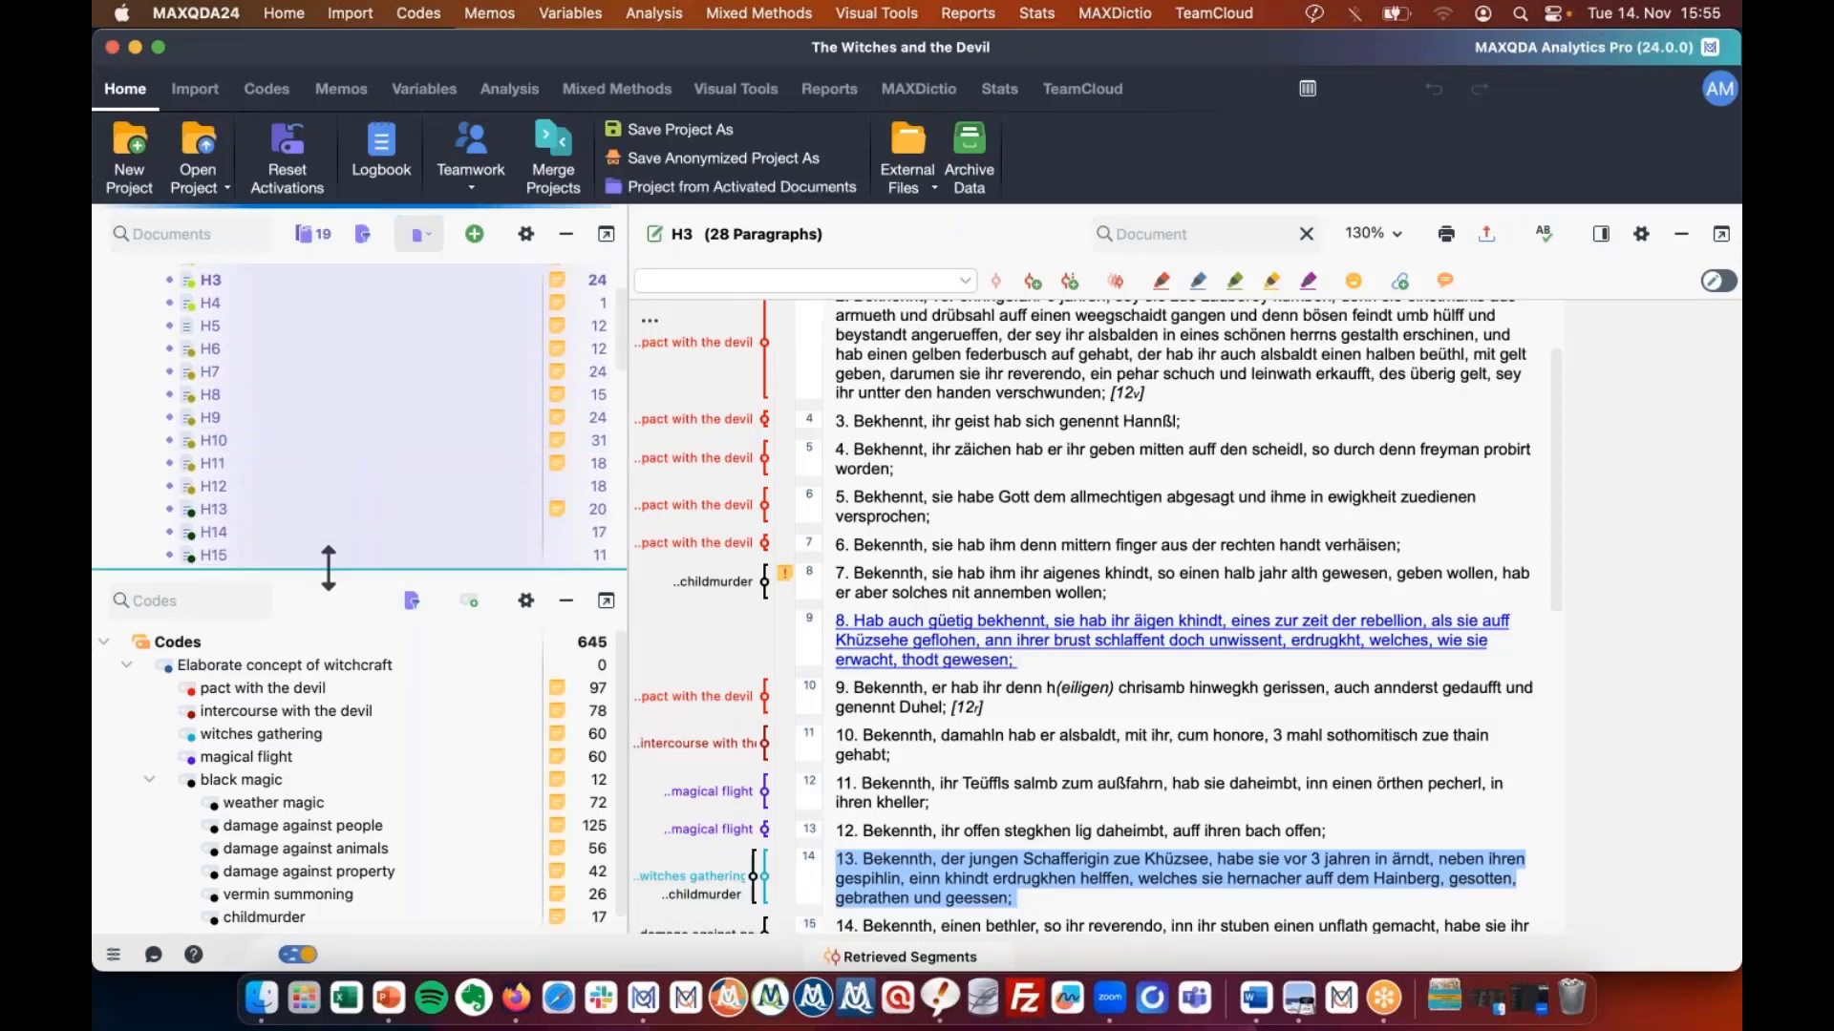
left_click_drag(328, 568, 330, 659)
scroll(315, 382, "up", 3)
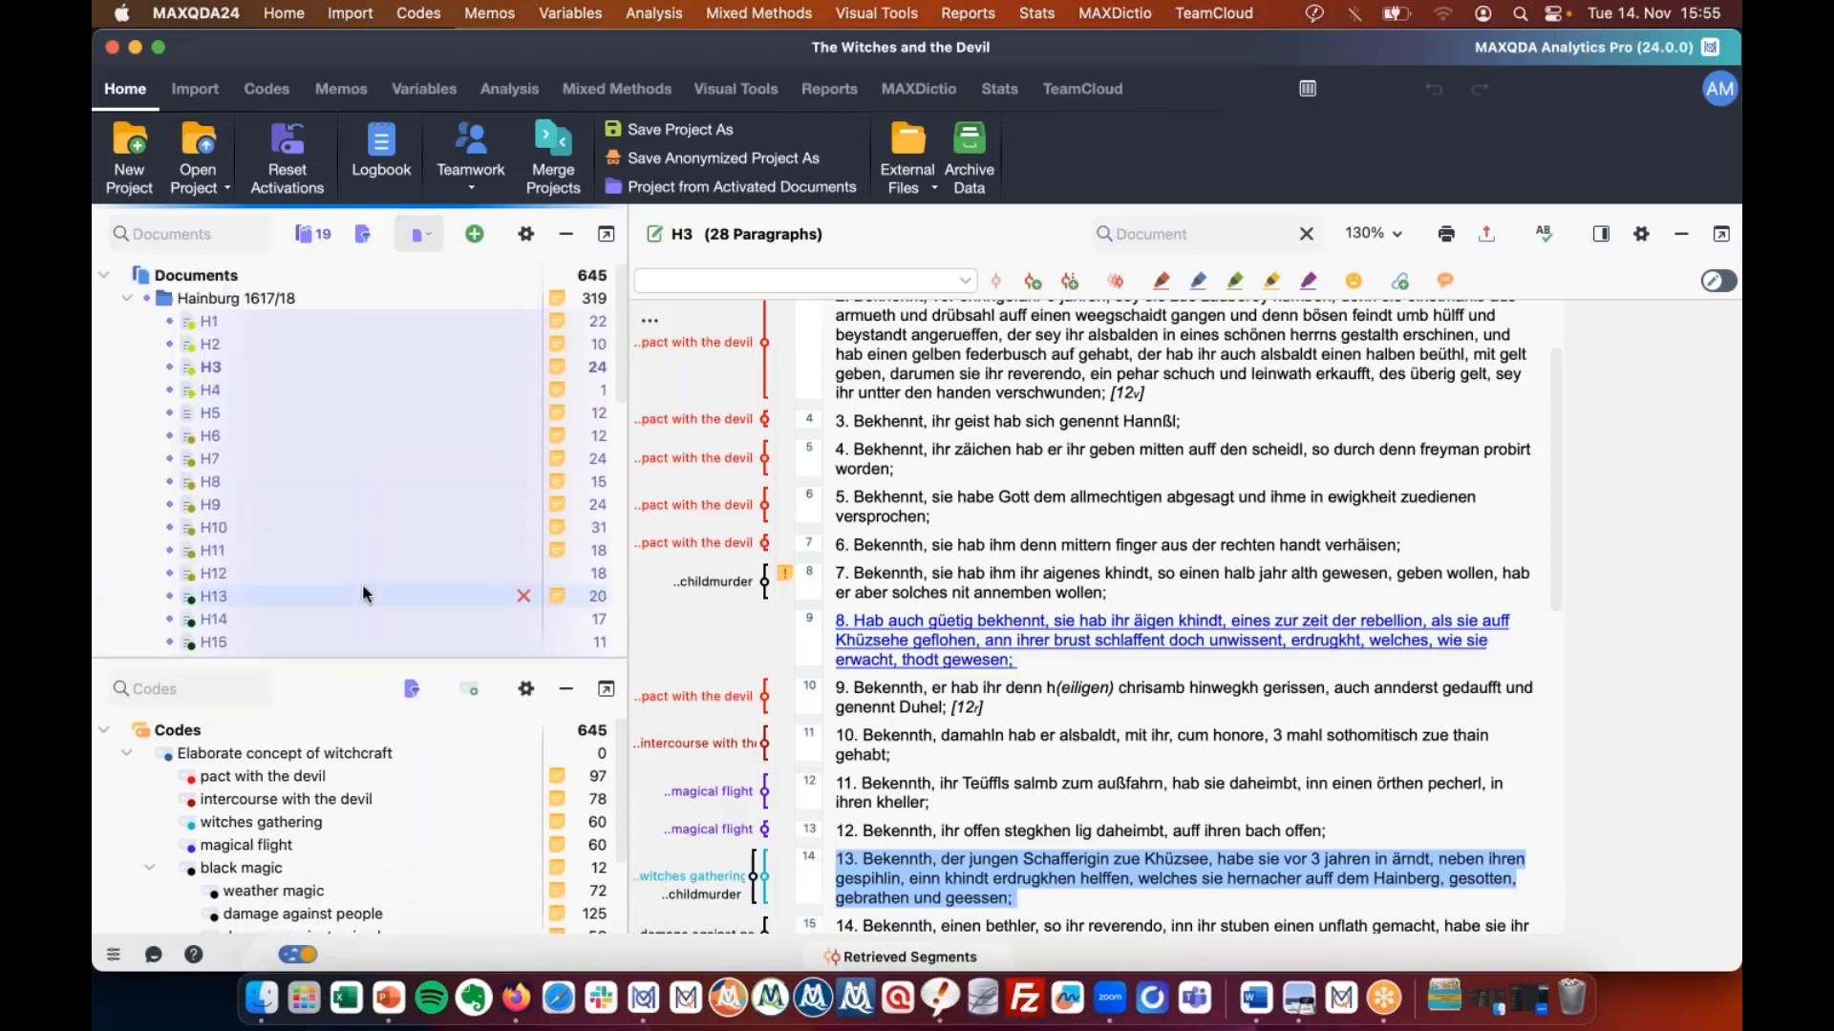
scroll(293, 330, "down", 1)
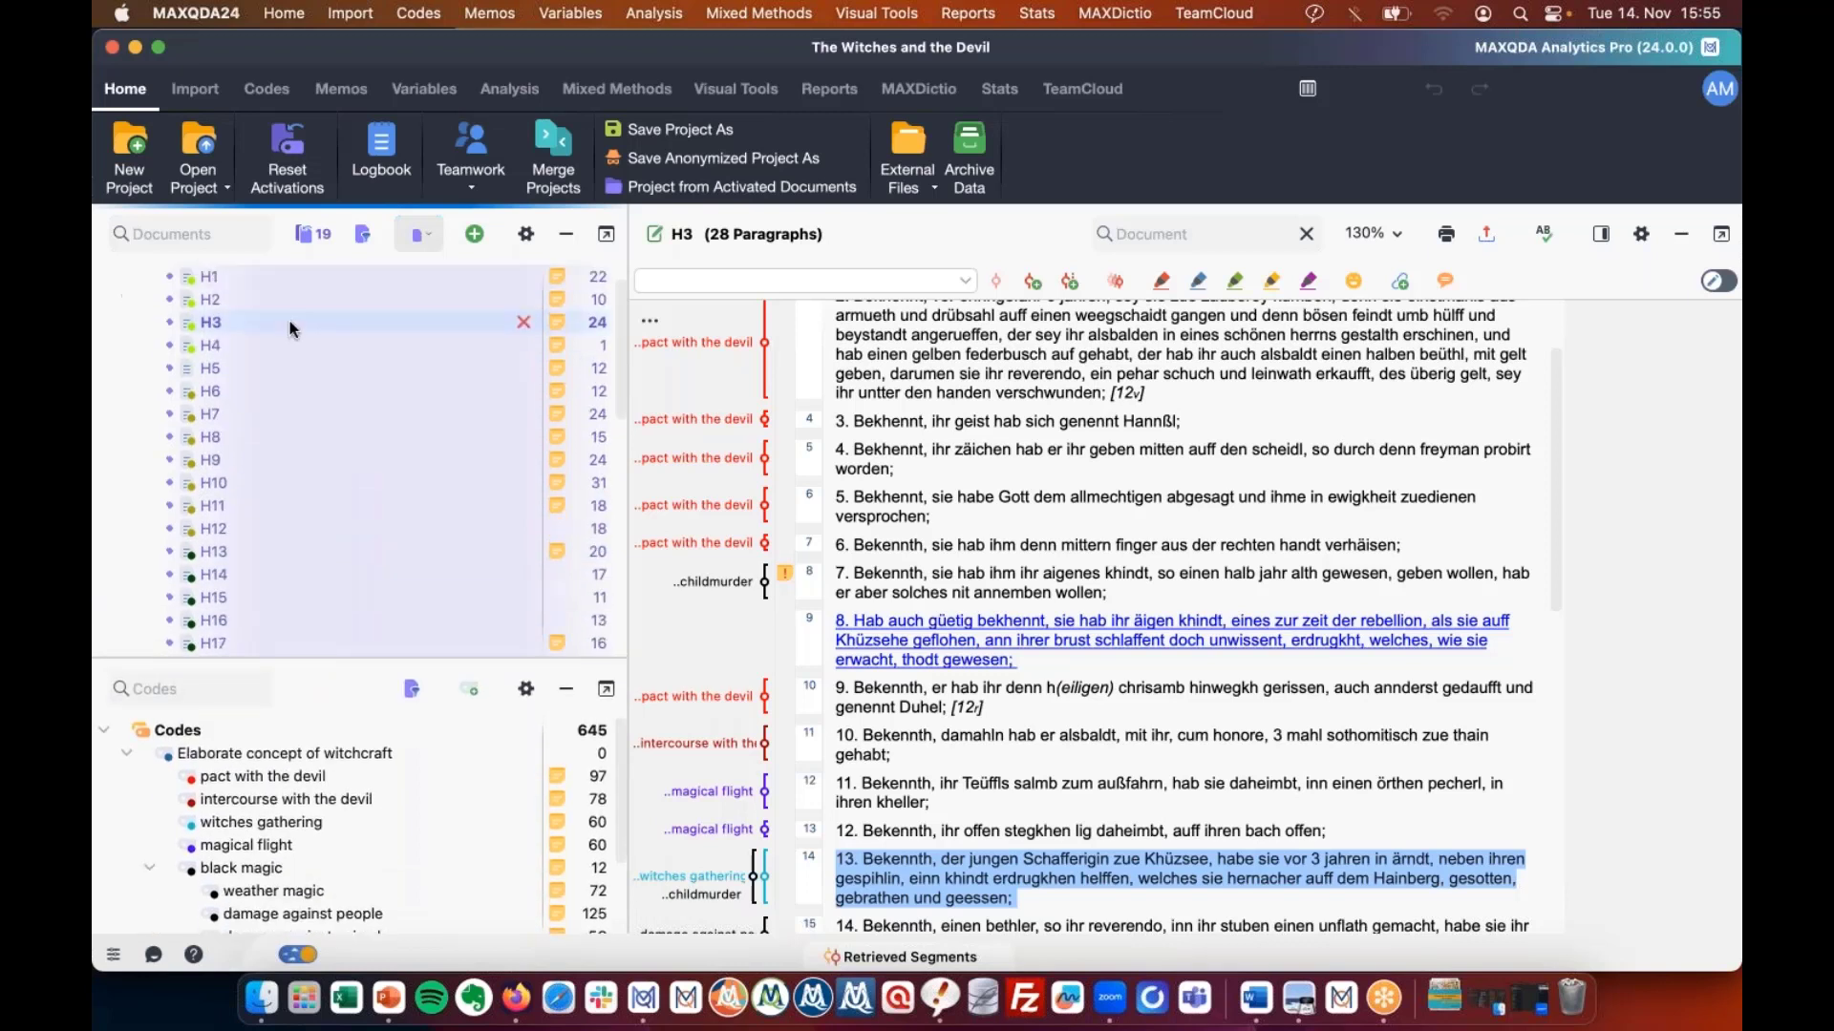
scroll(293, 330, "down", 2)
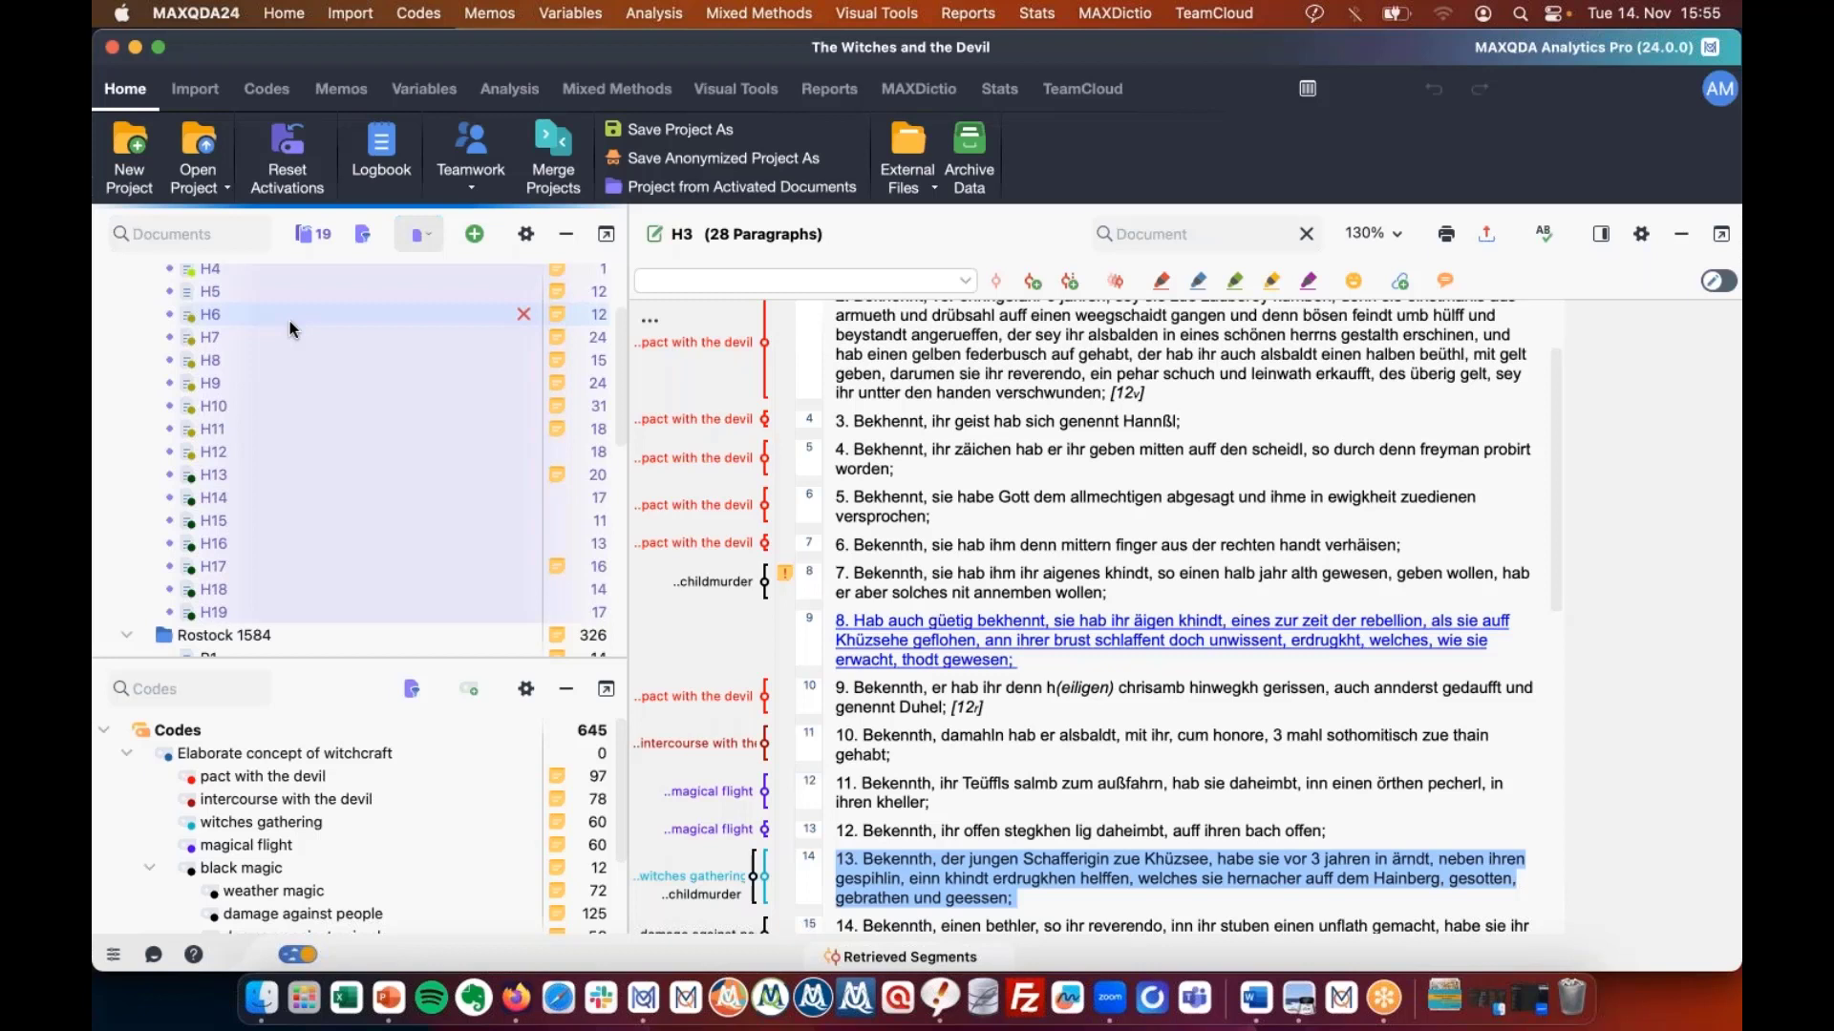
scroll(249, 354, "up", 3)
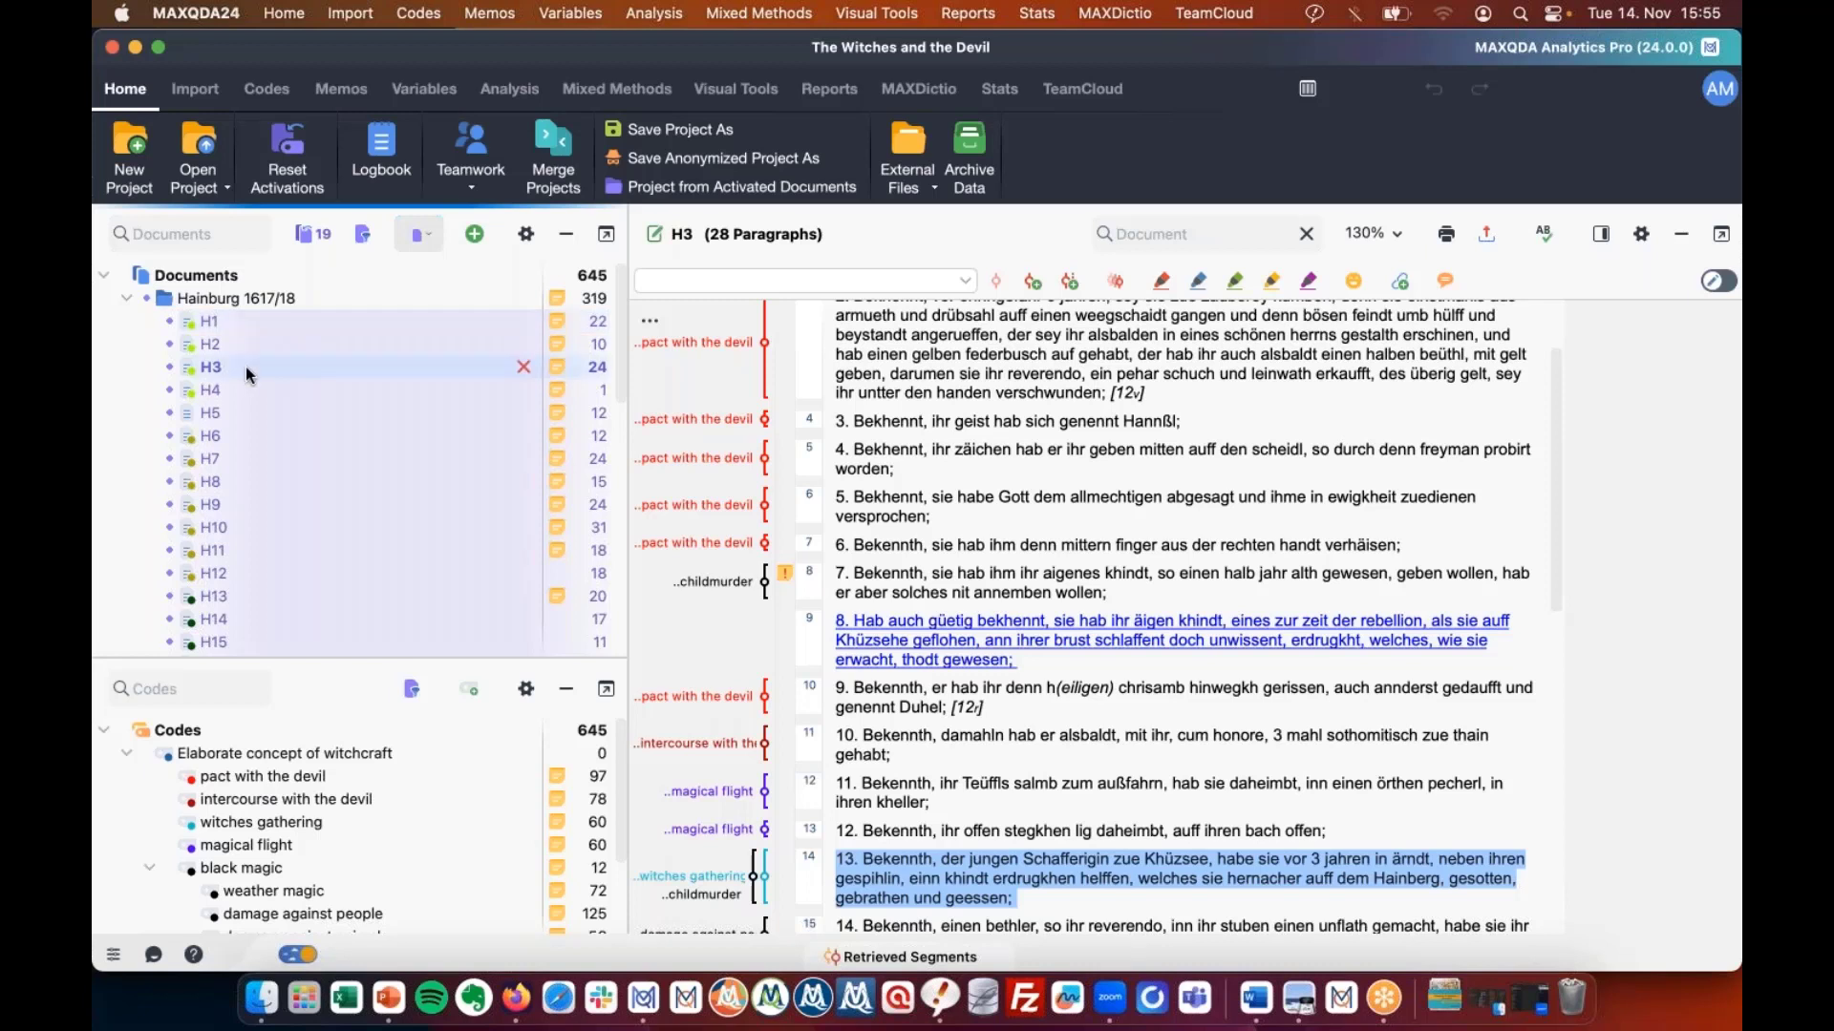
scroll(305, 811, "down", 2)
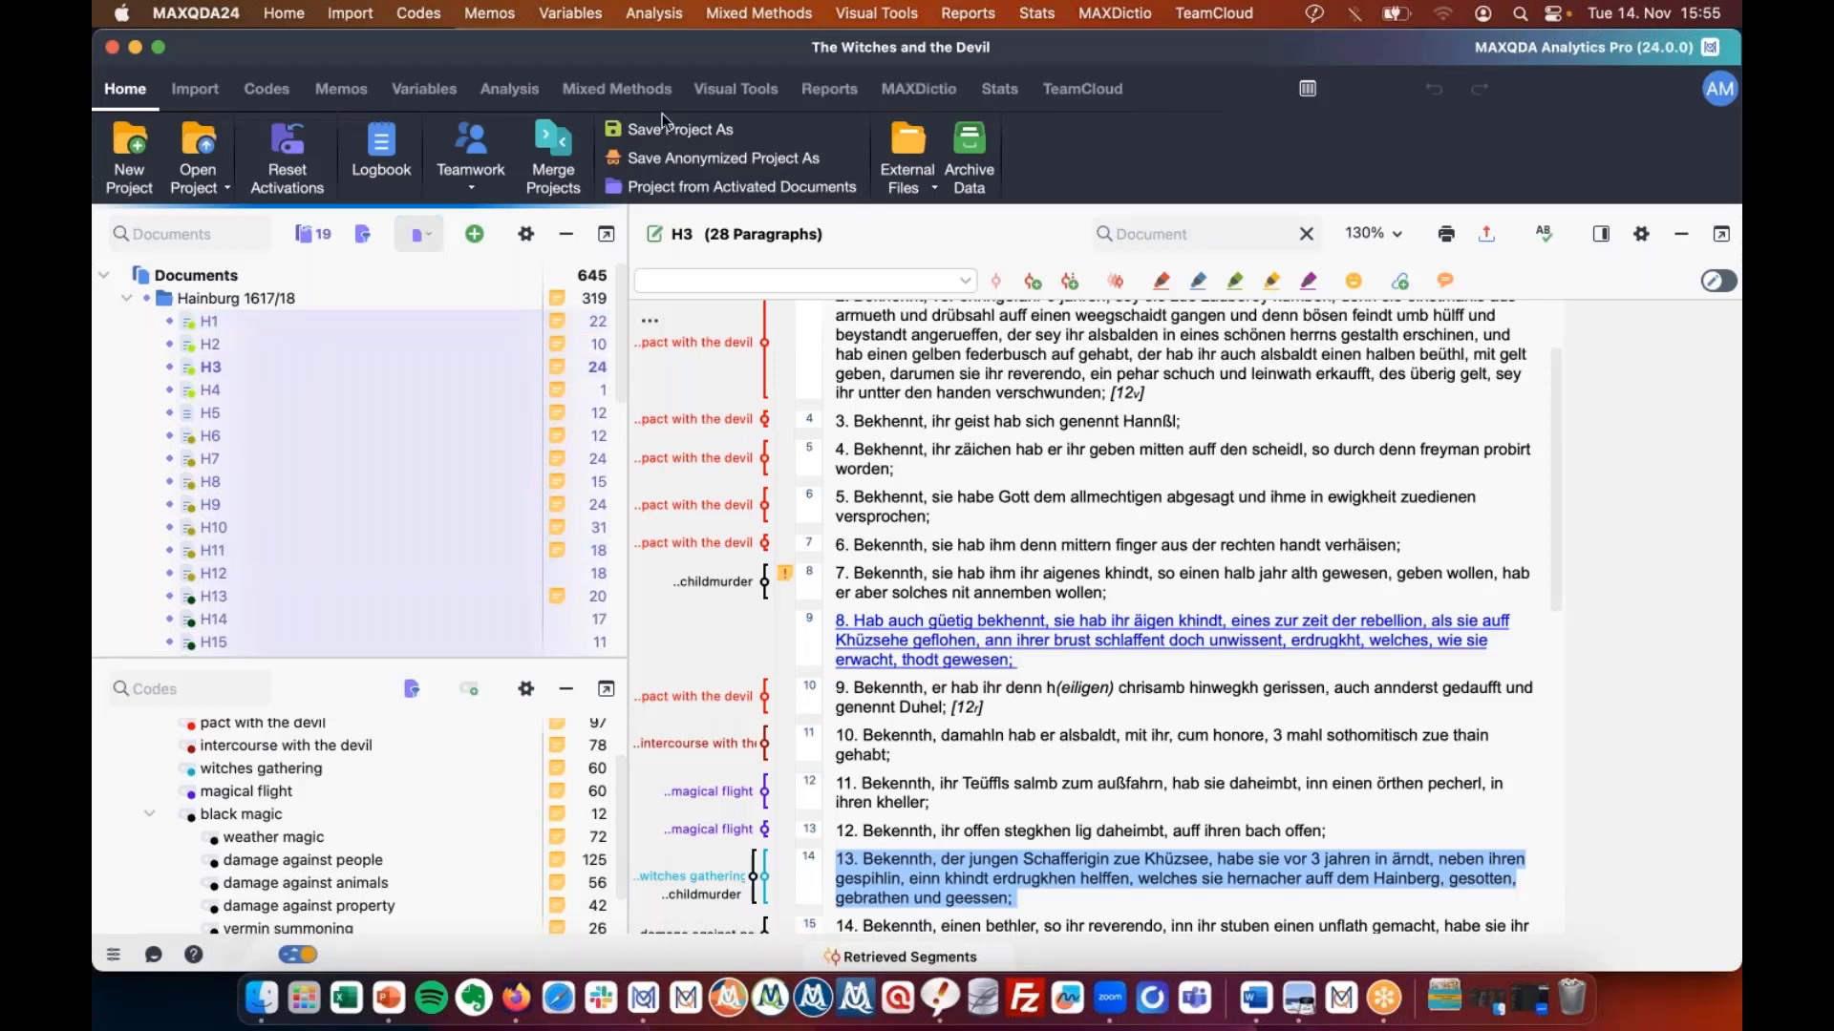
Start a multi-document Code Trends chart for the Hainburg 1617/18 documents H1–H19.
left_click(716, 94)
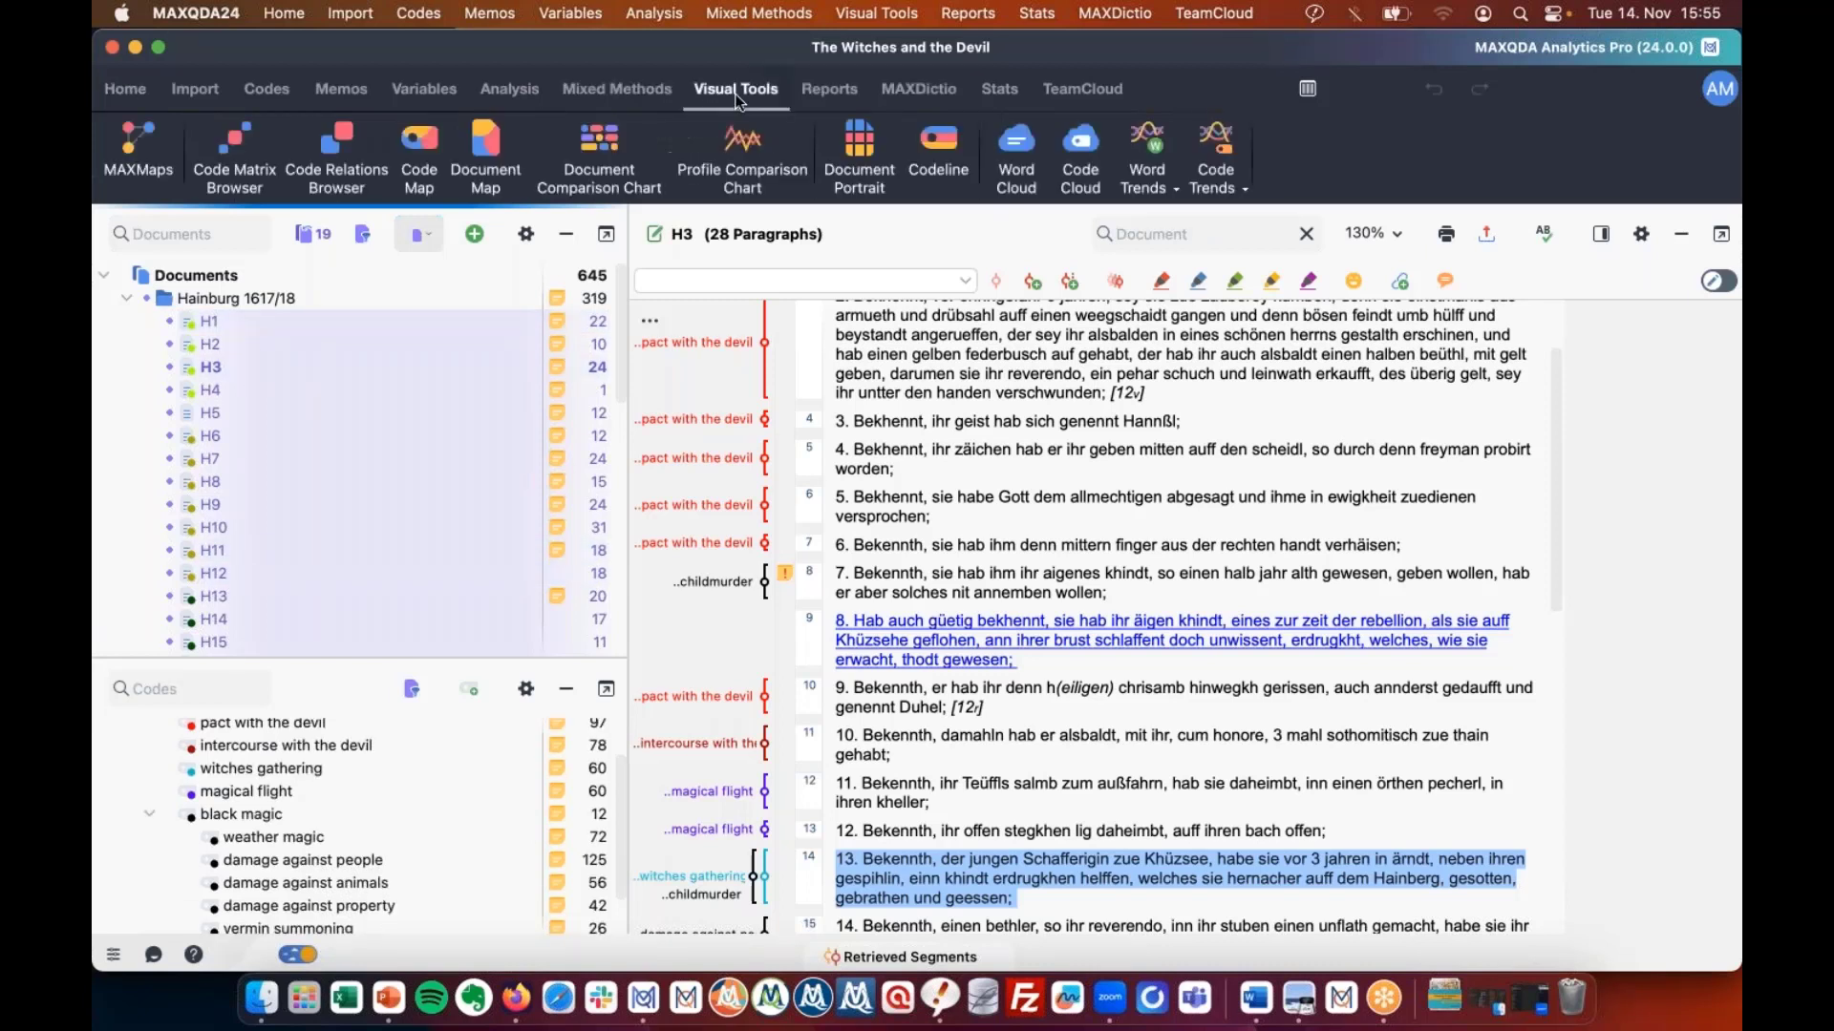
left_click(1235, 192)
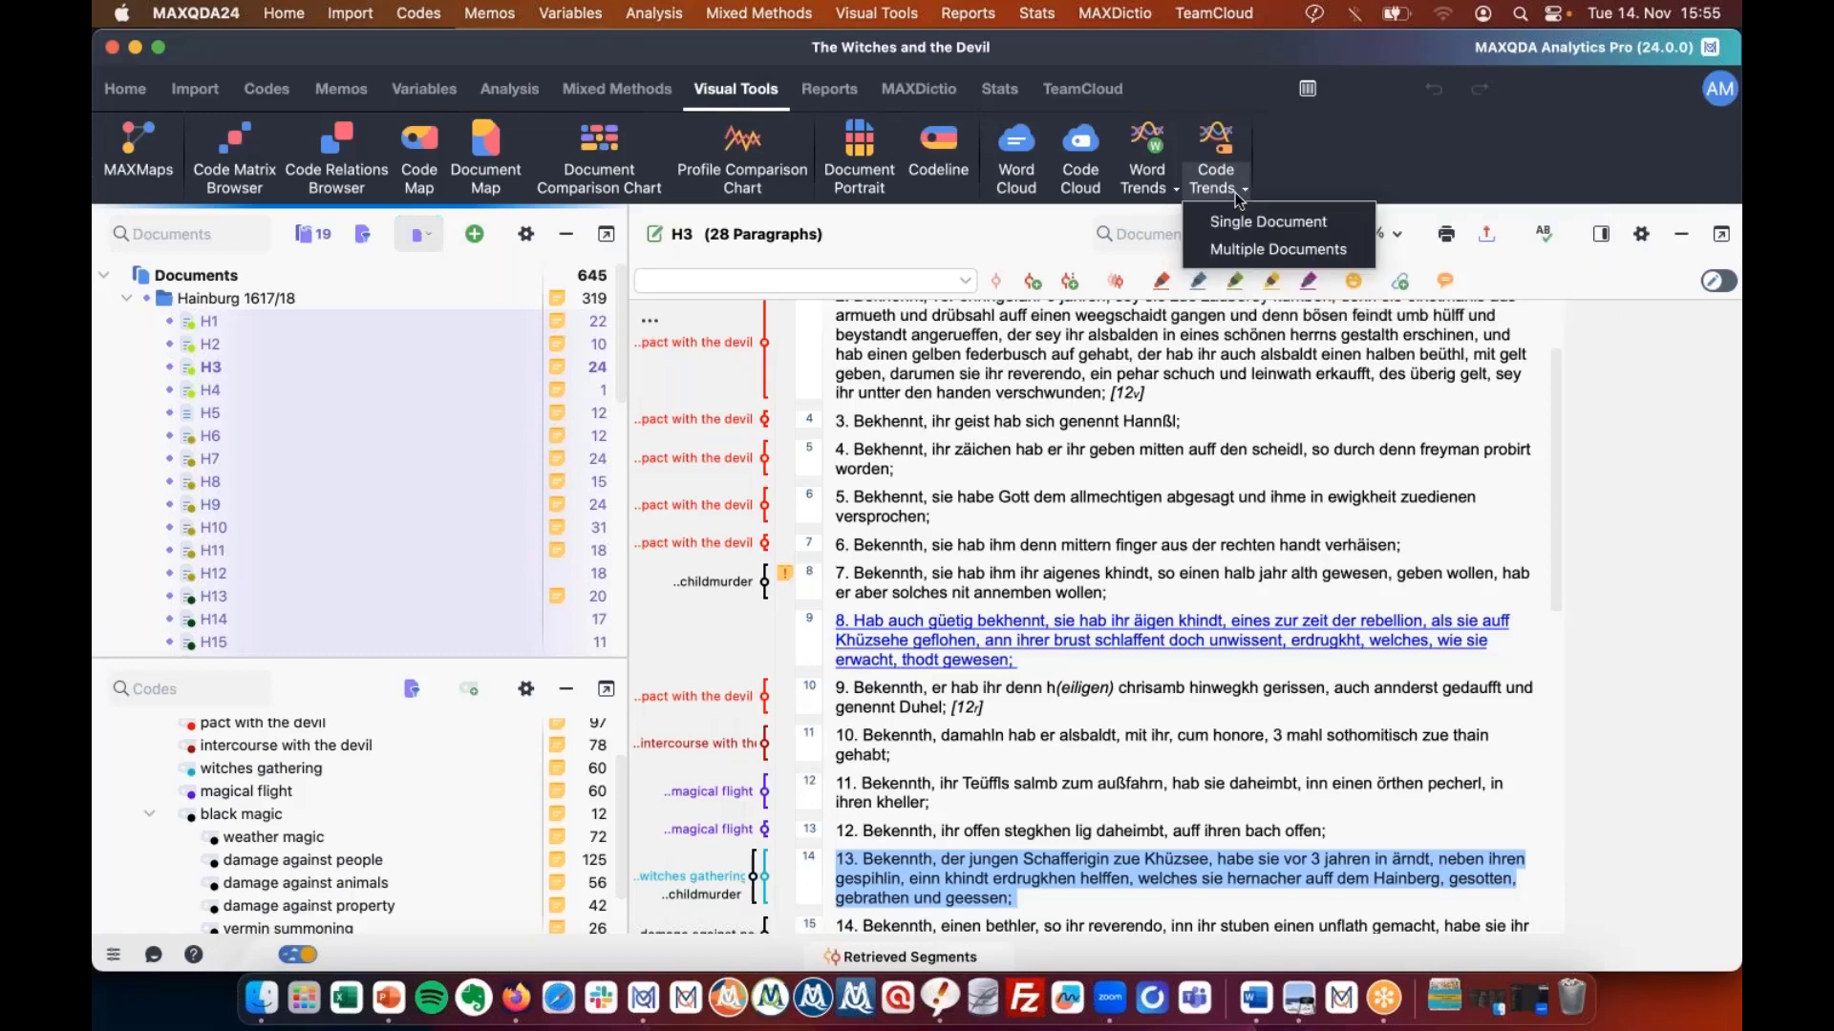
left_click(1278, 249)
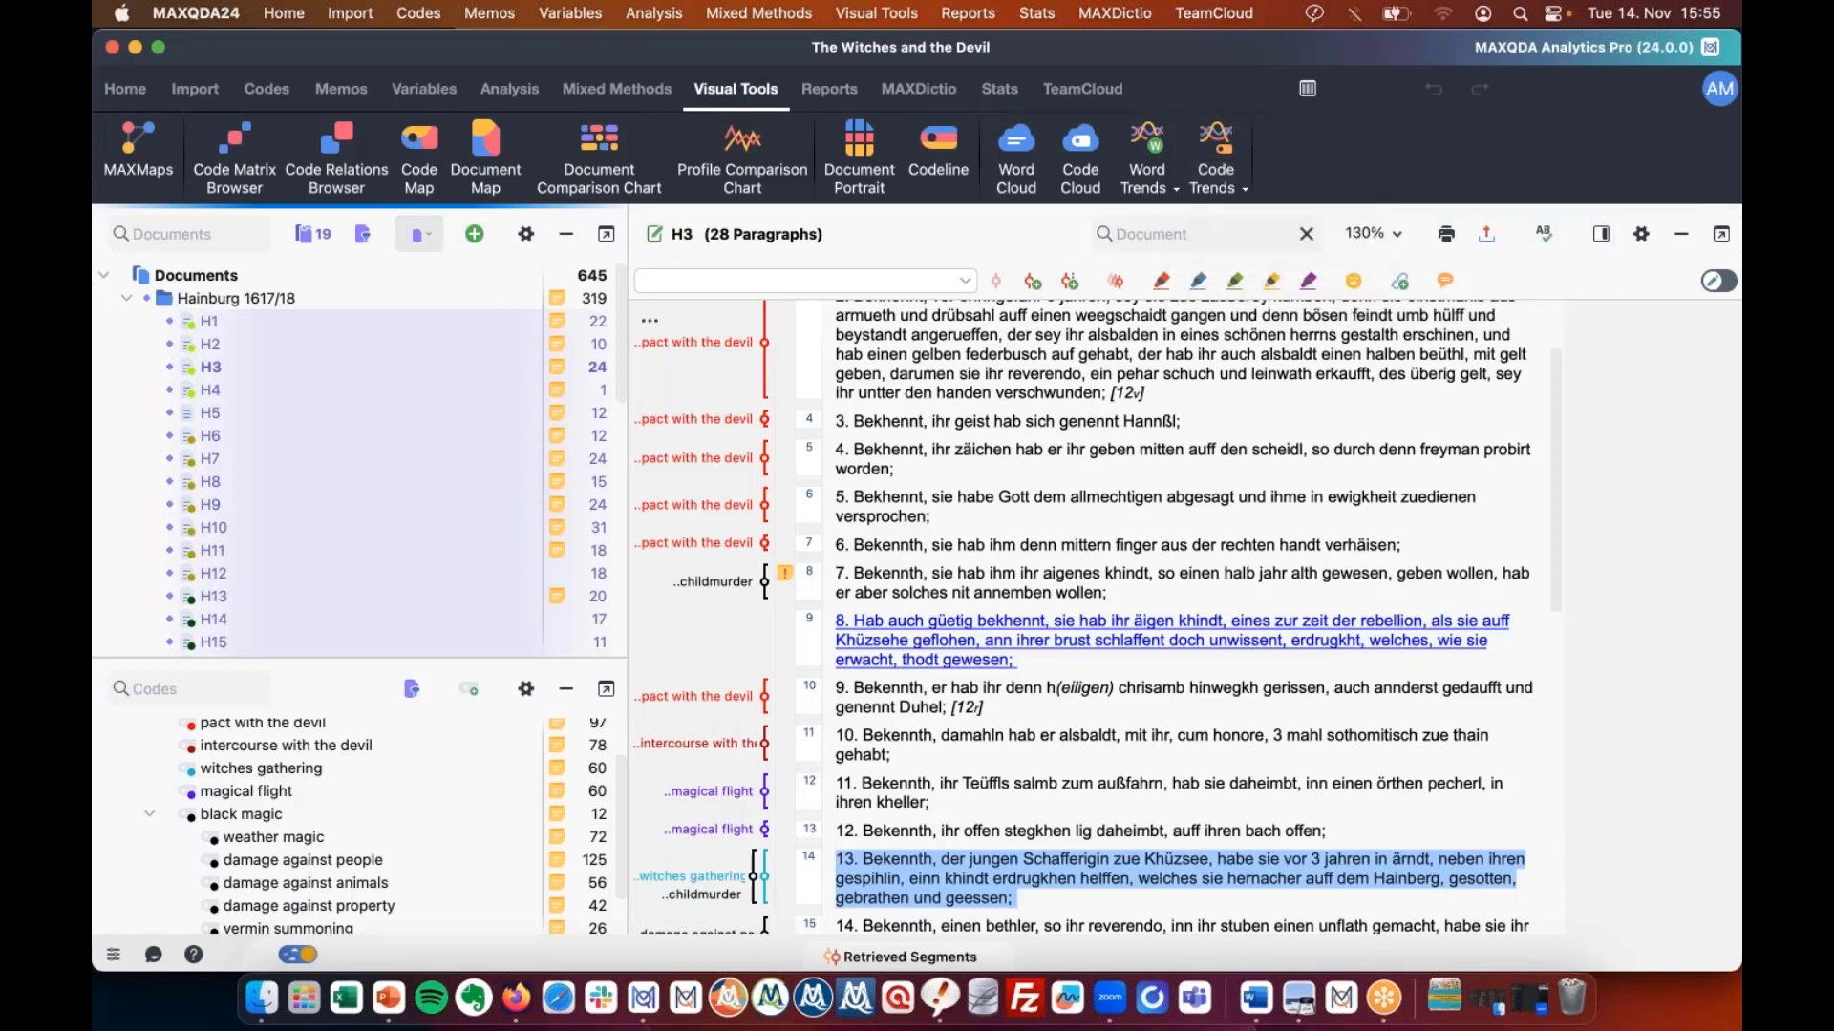
left_click_drag(1074, 198, 1440, 239)
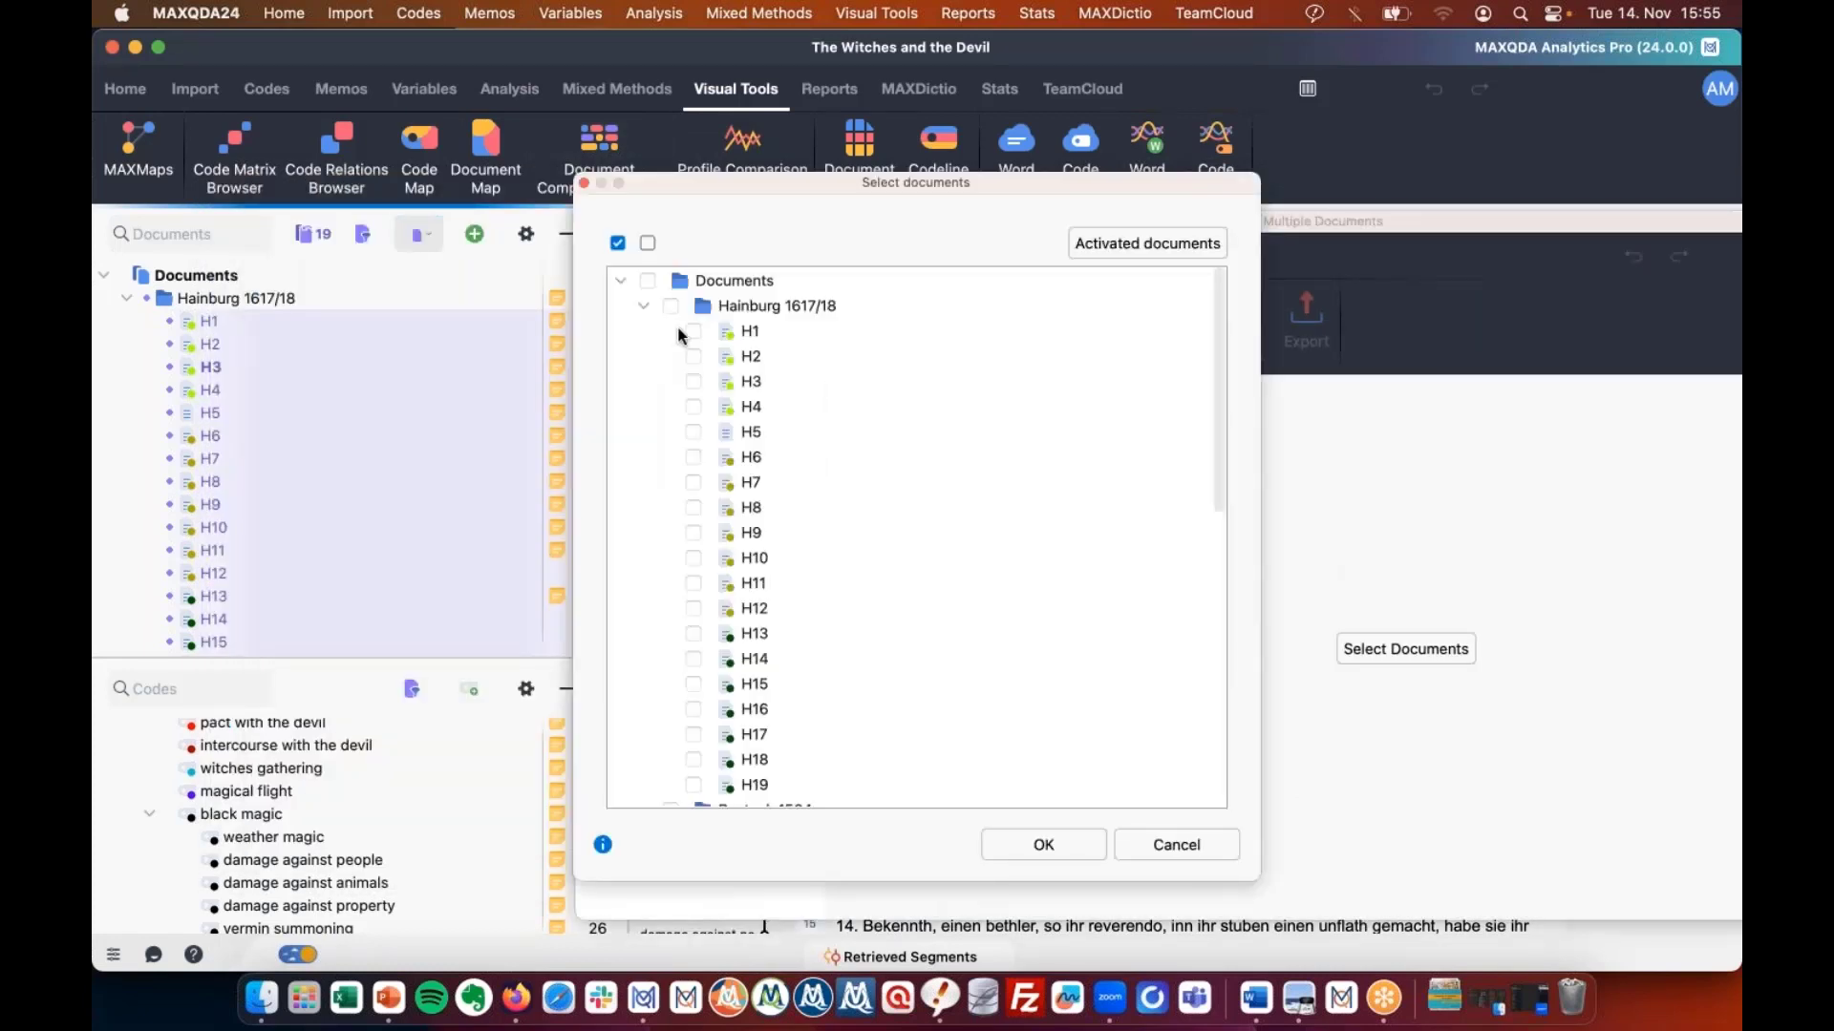
left_click(670, 306)
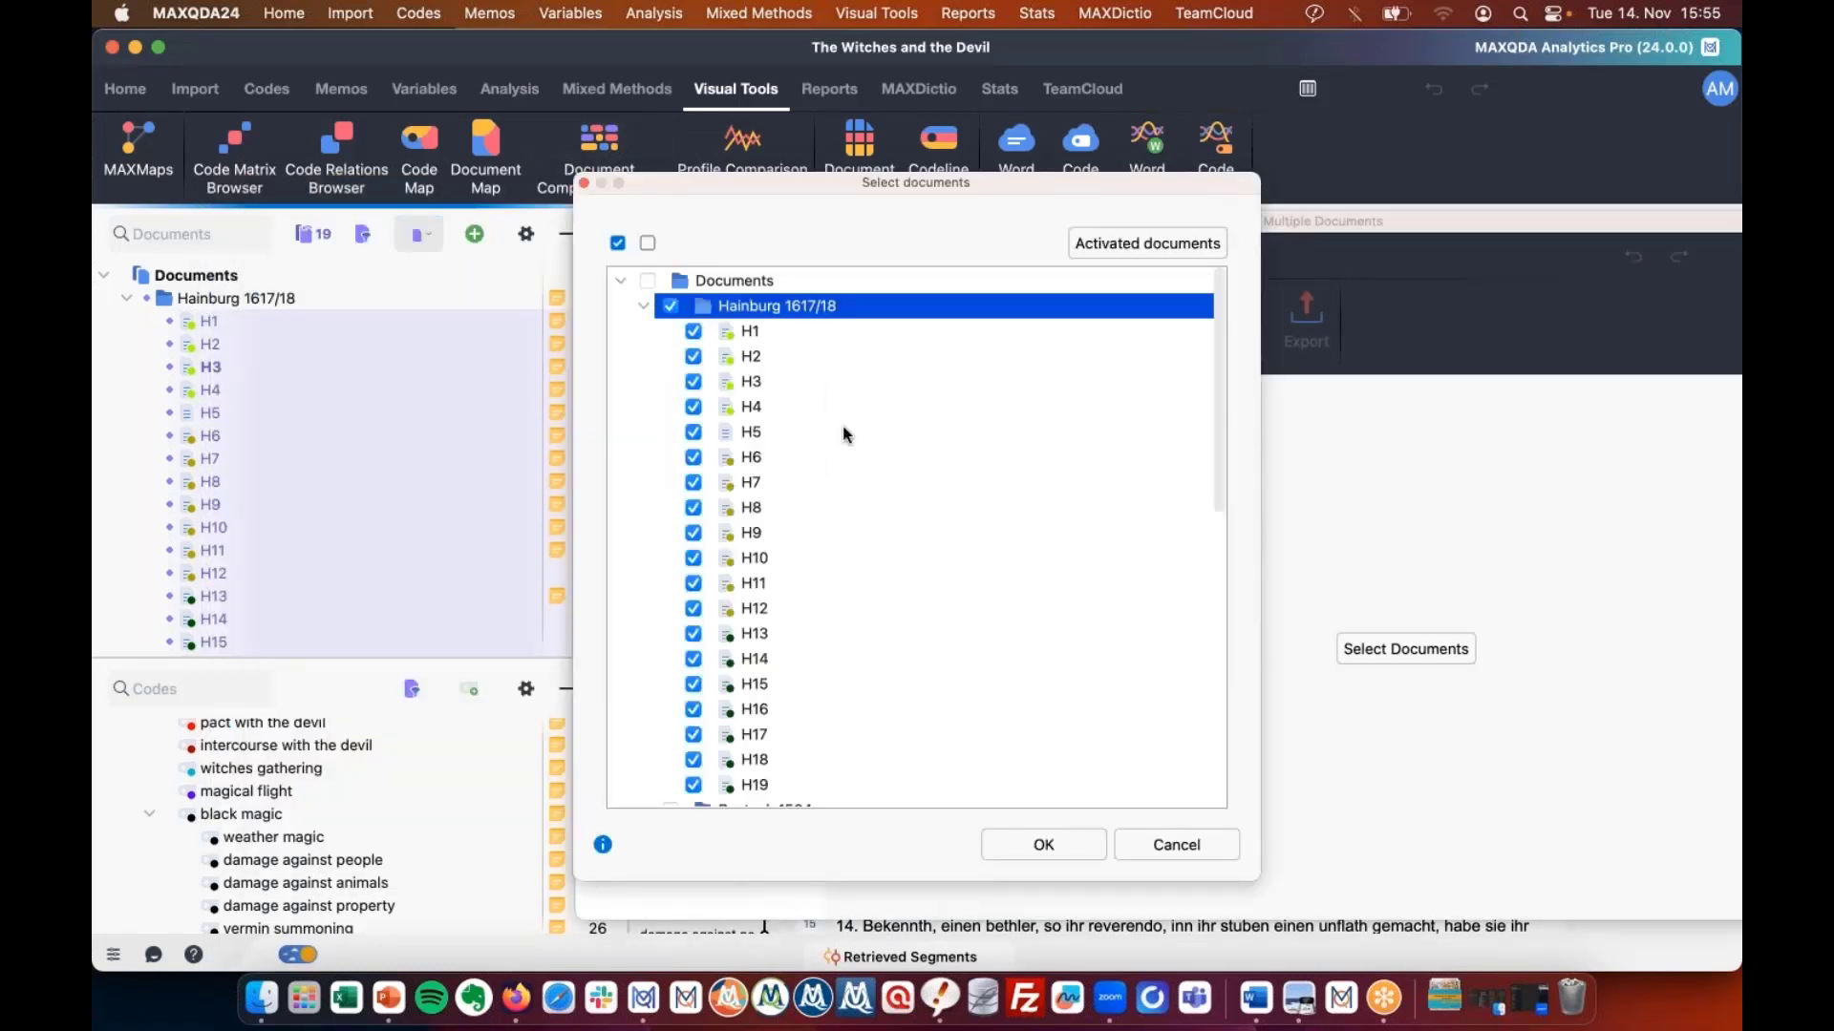
scroll(838, 459, "down", 2)
scroll(834, 483, "up", 2)
left_click(1038, 857)
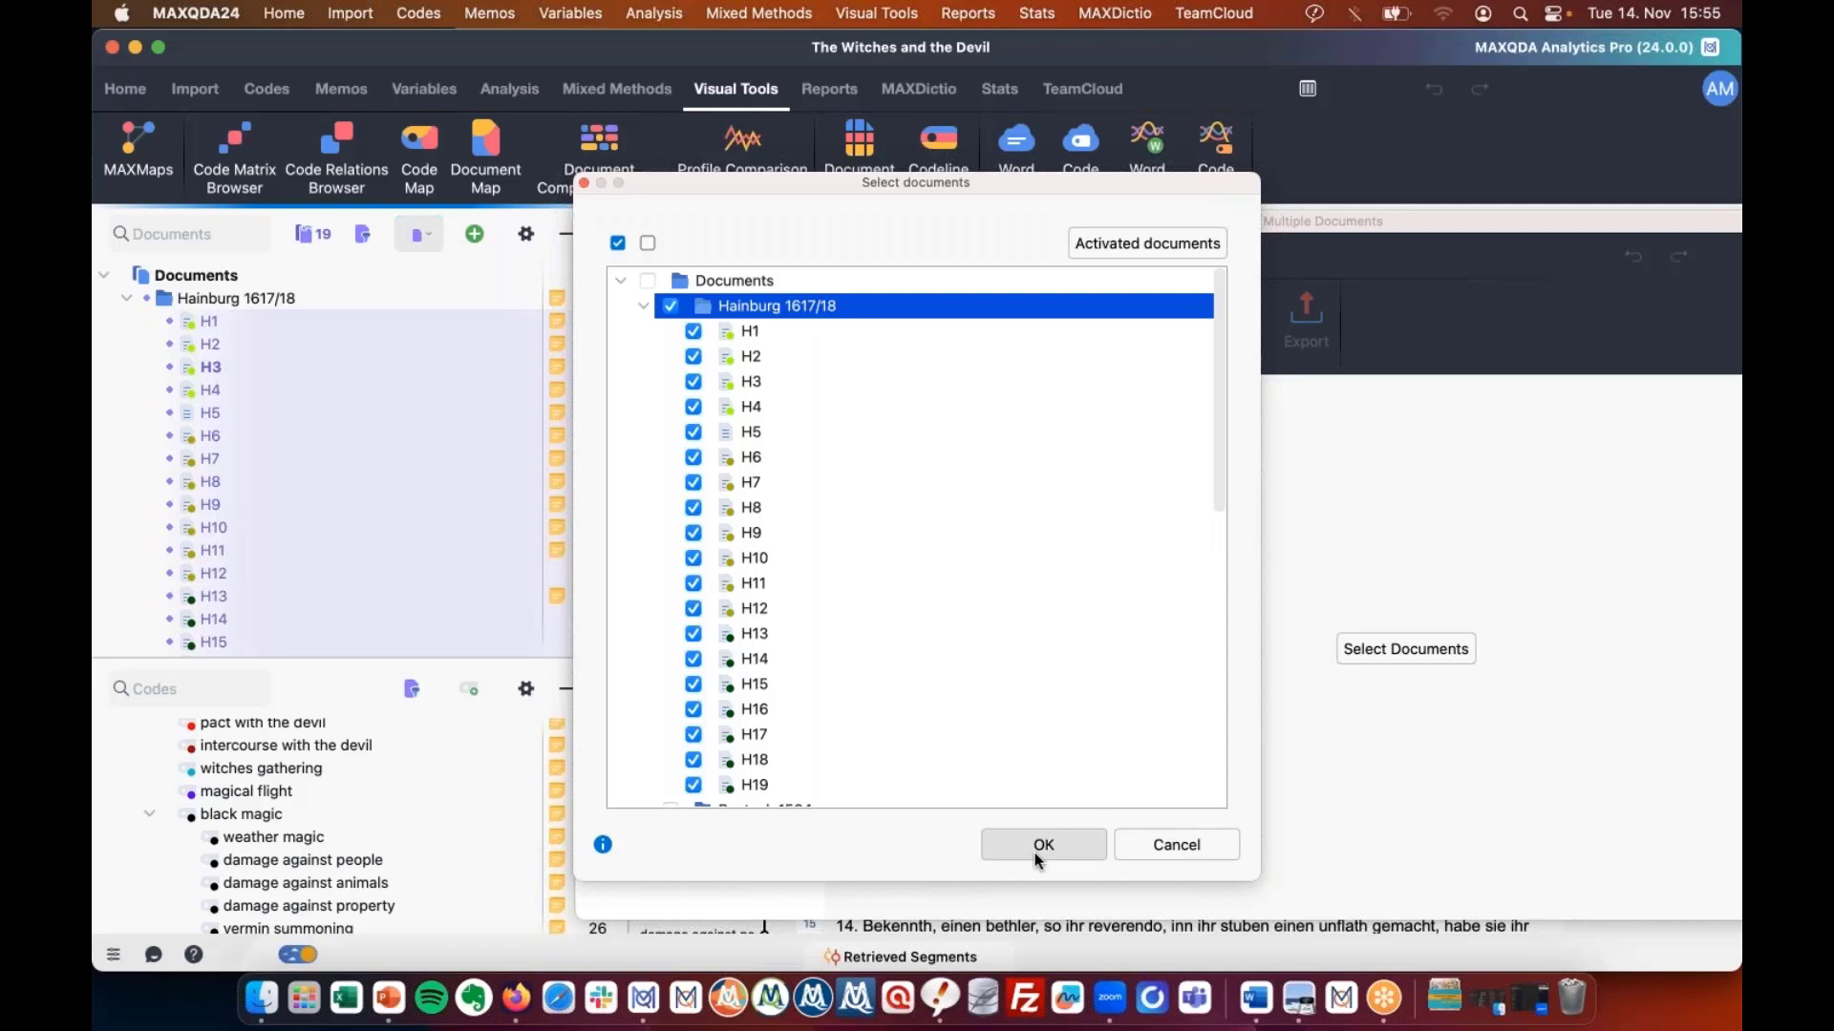
left_click(1043, 848)
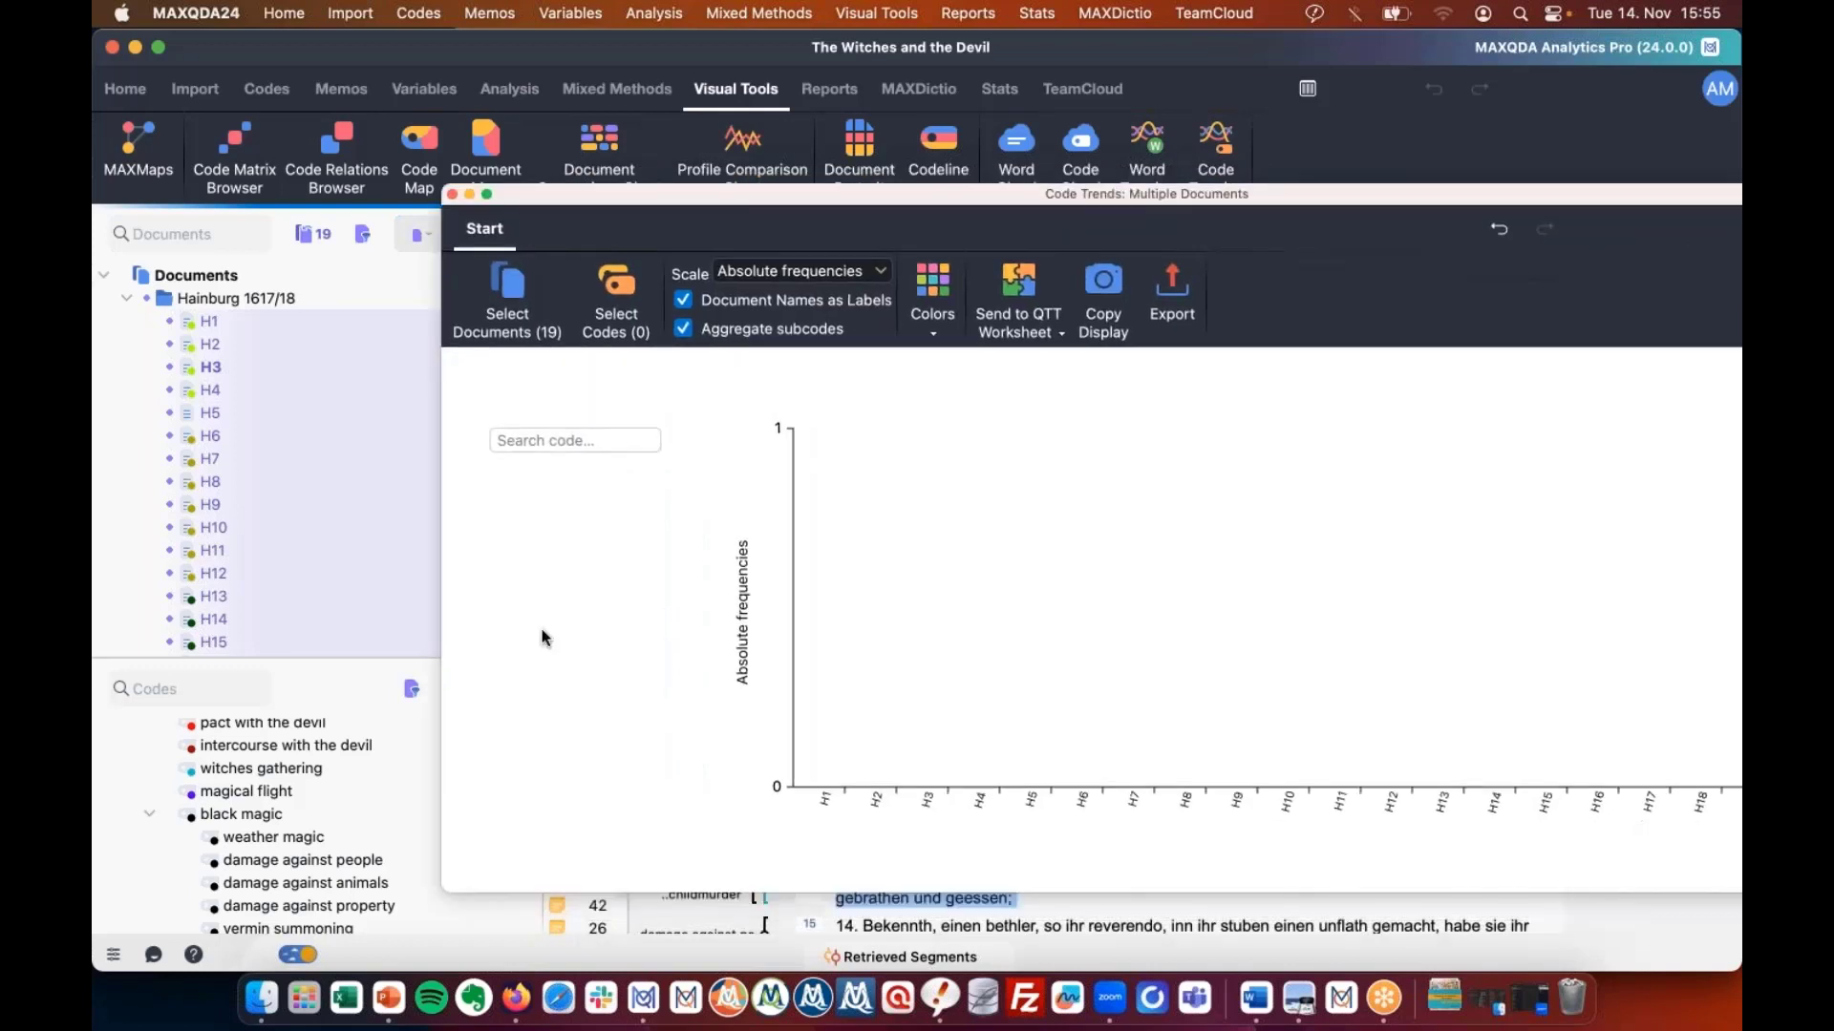
Add the codes pact with the devil, weather magic and damage against people to the chart.
scroll(243, 779, "up", 2)
left_click(258, 763)
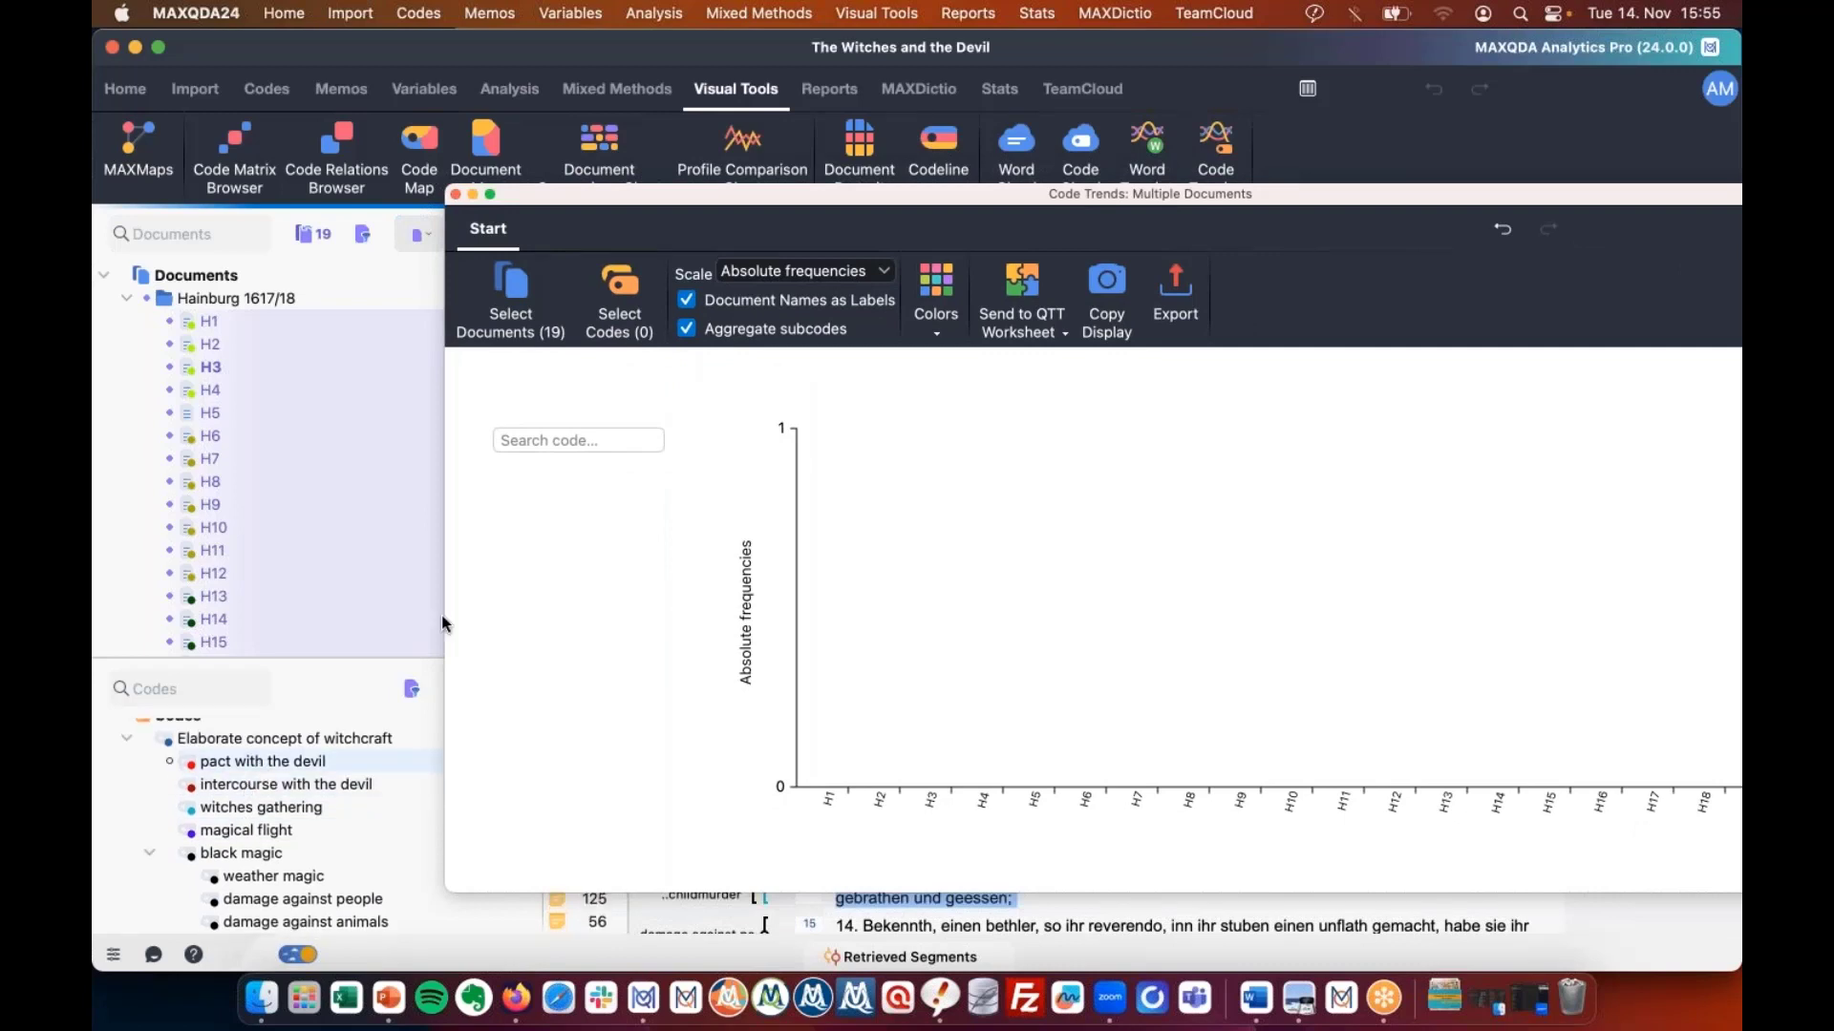
left_click_drag(263, 762, 582, 526)
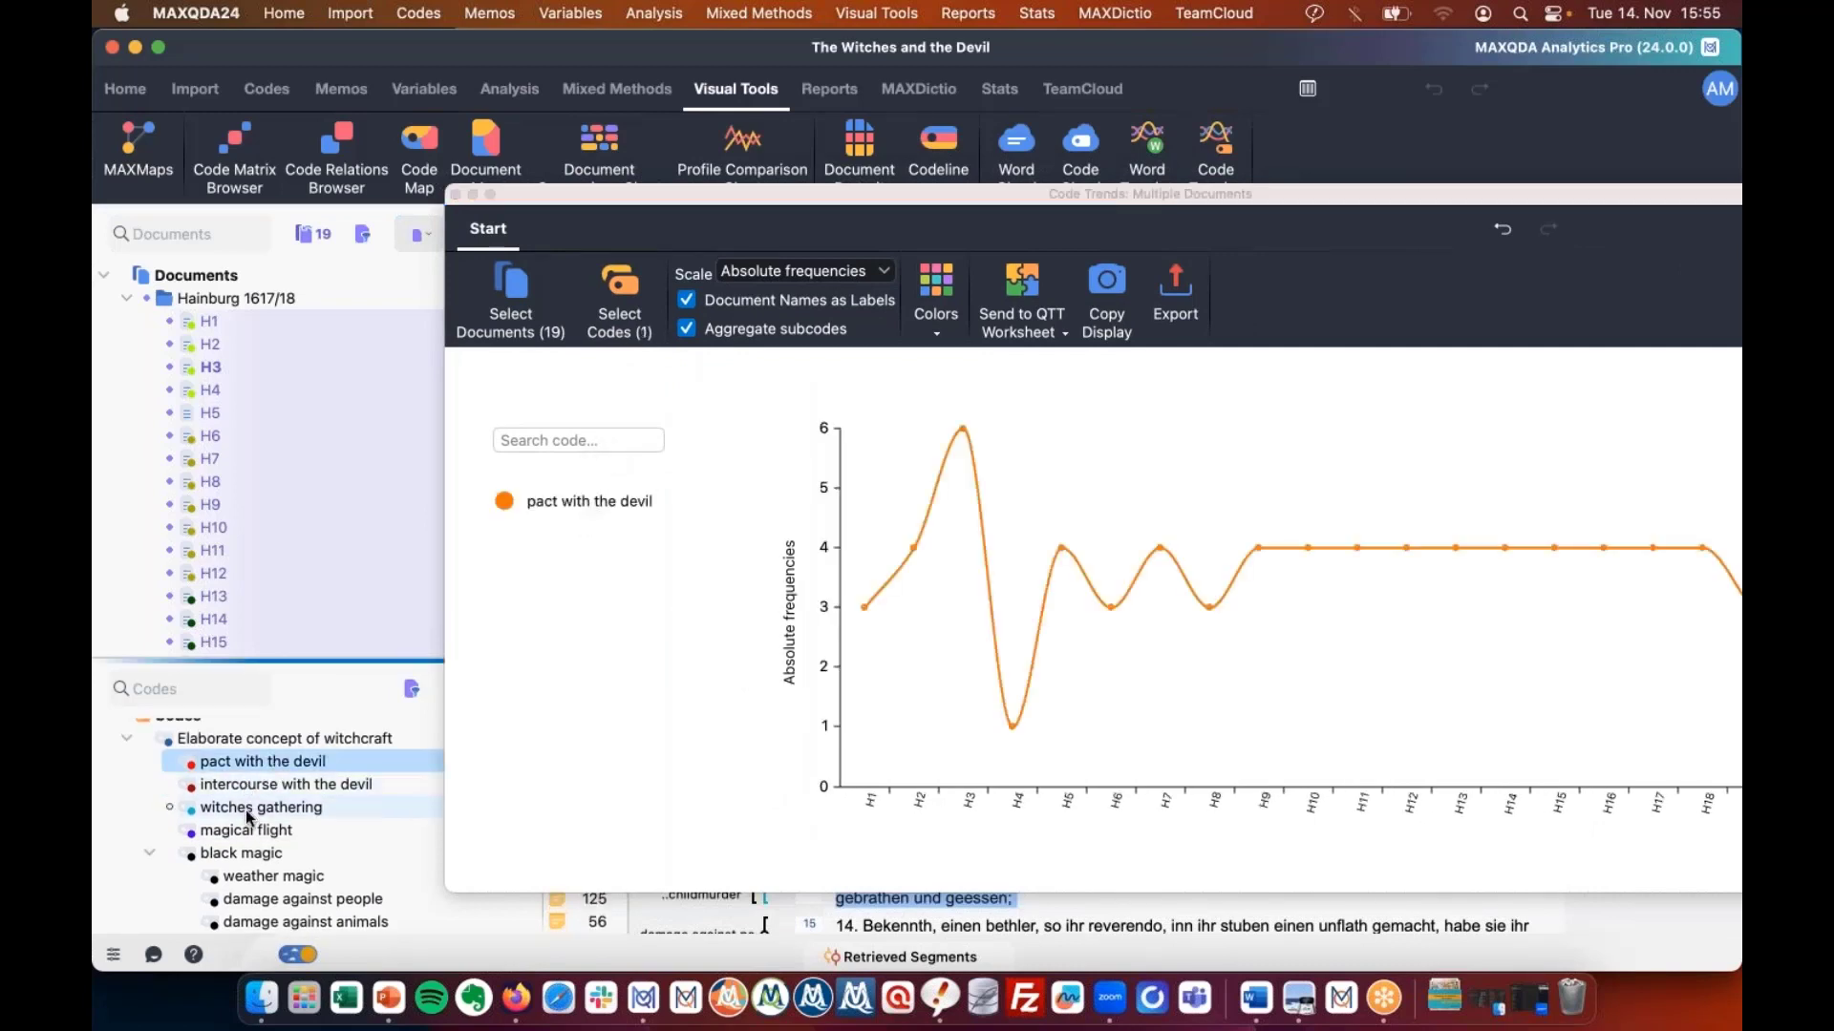
left_click_drag(265, 876, 469, 678)
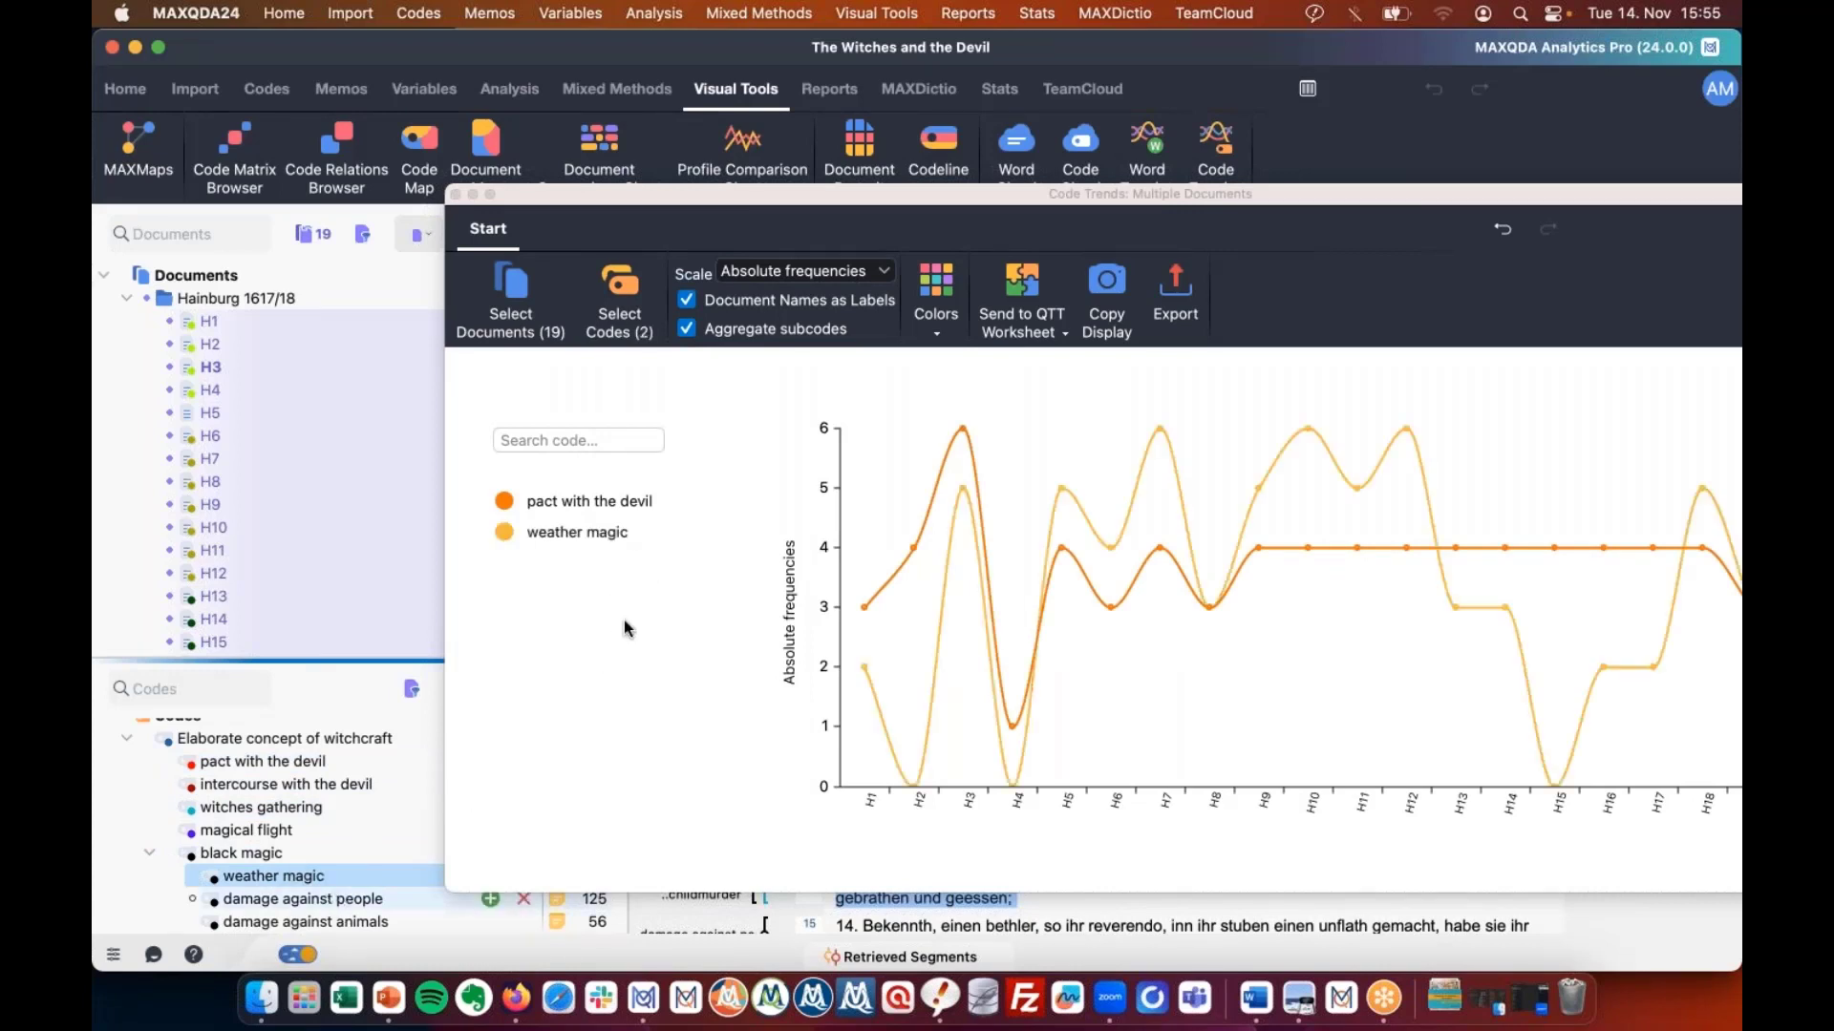
left_click_drag(626, 629, 637, 642)
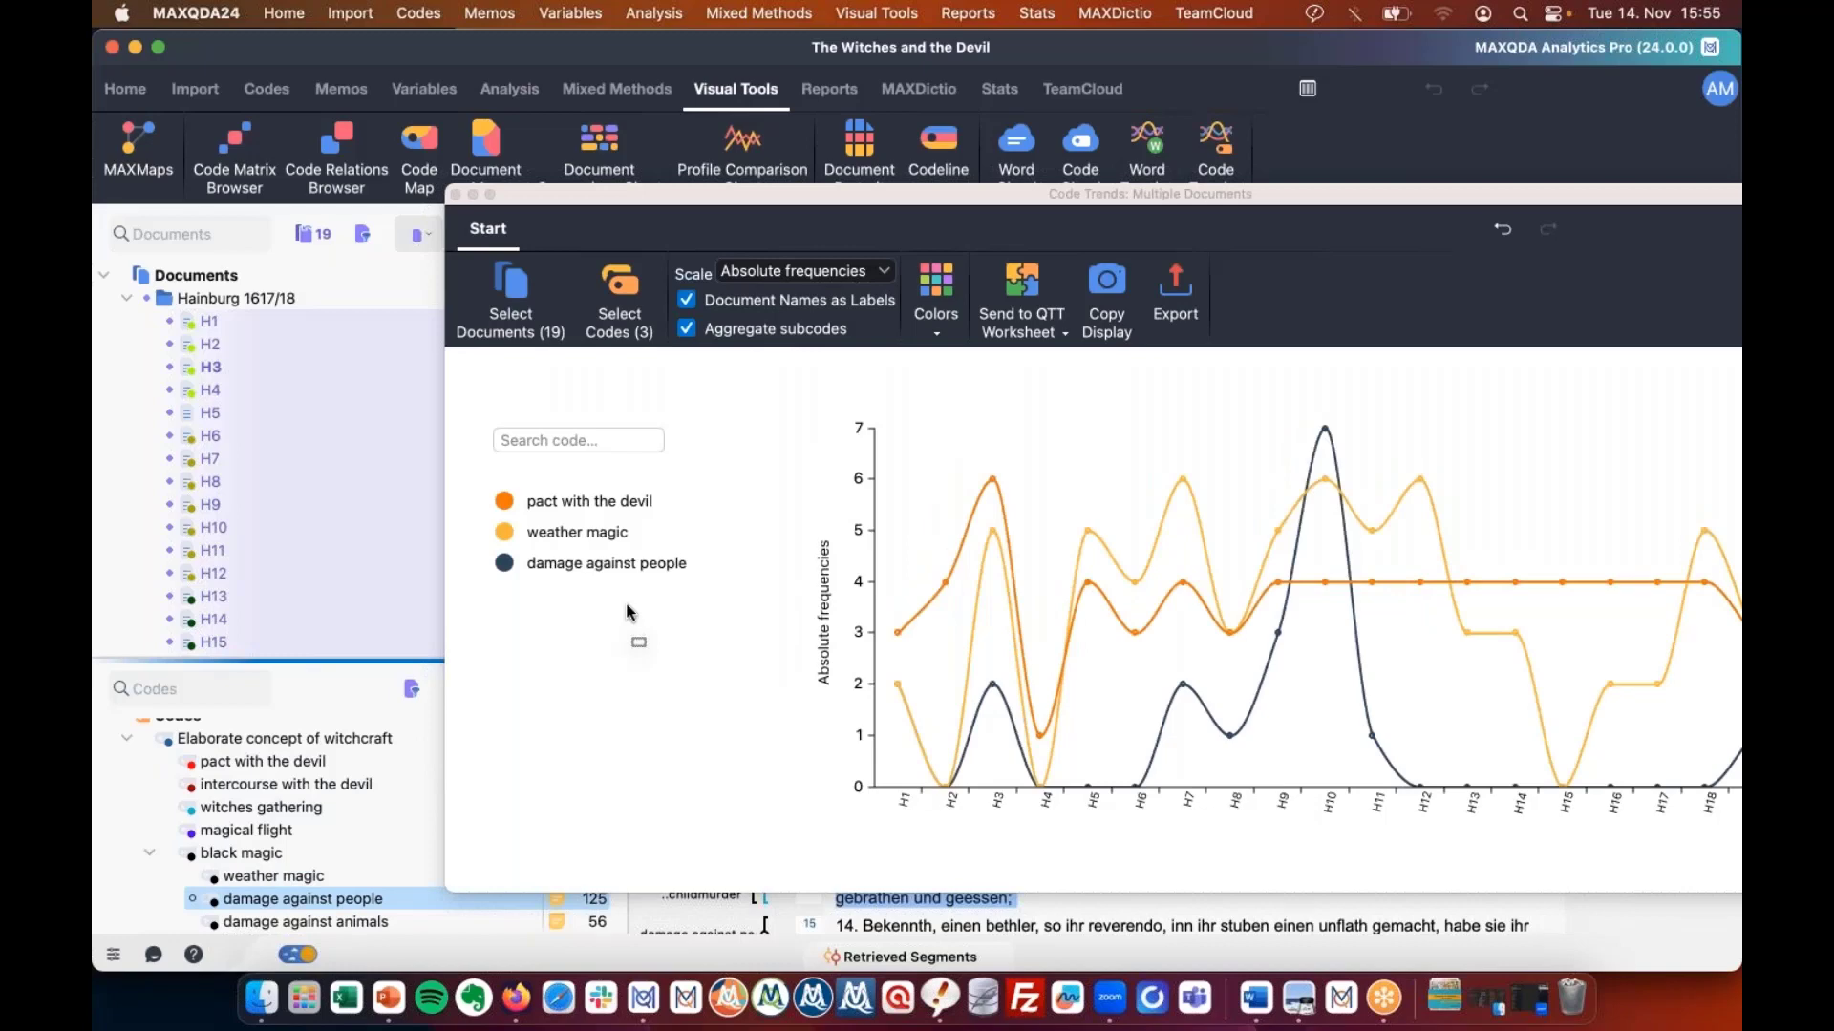
left_click_drag(1019, 194, 723, 66)
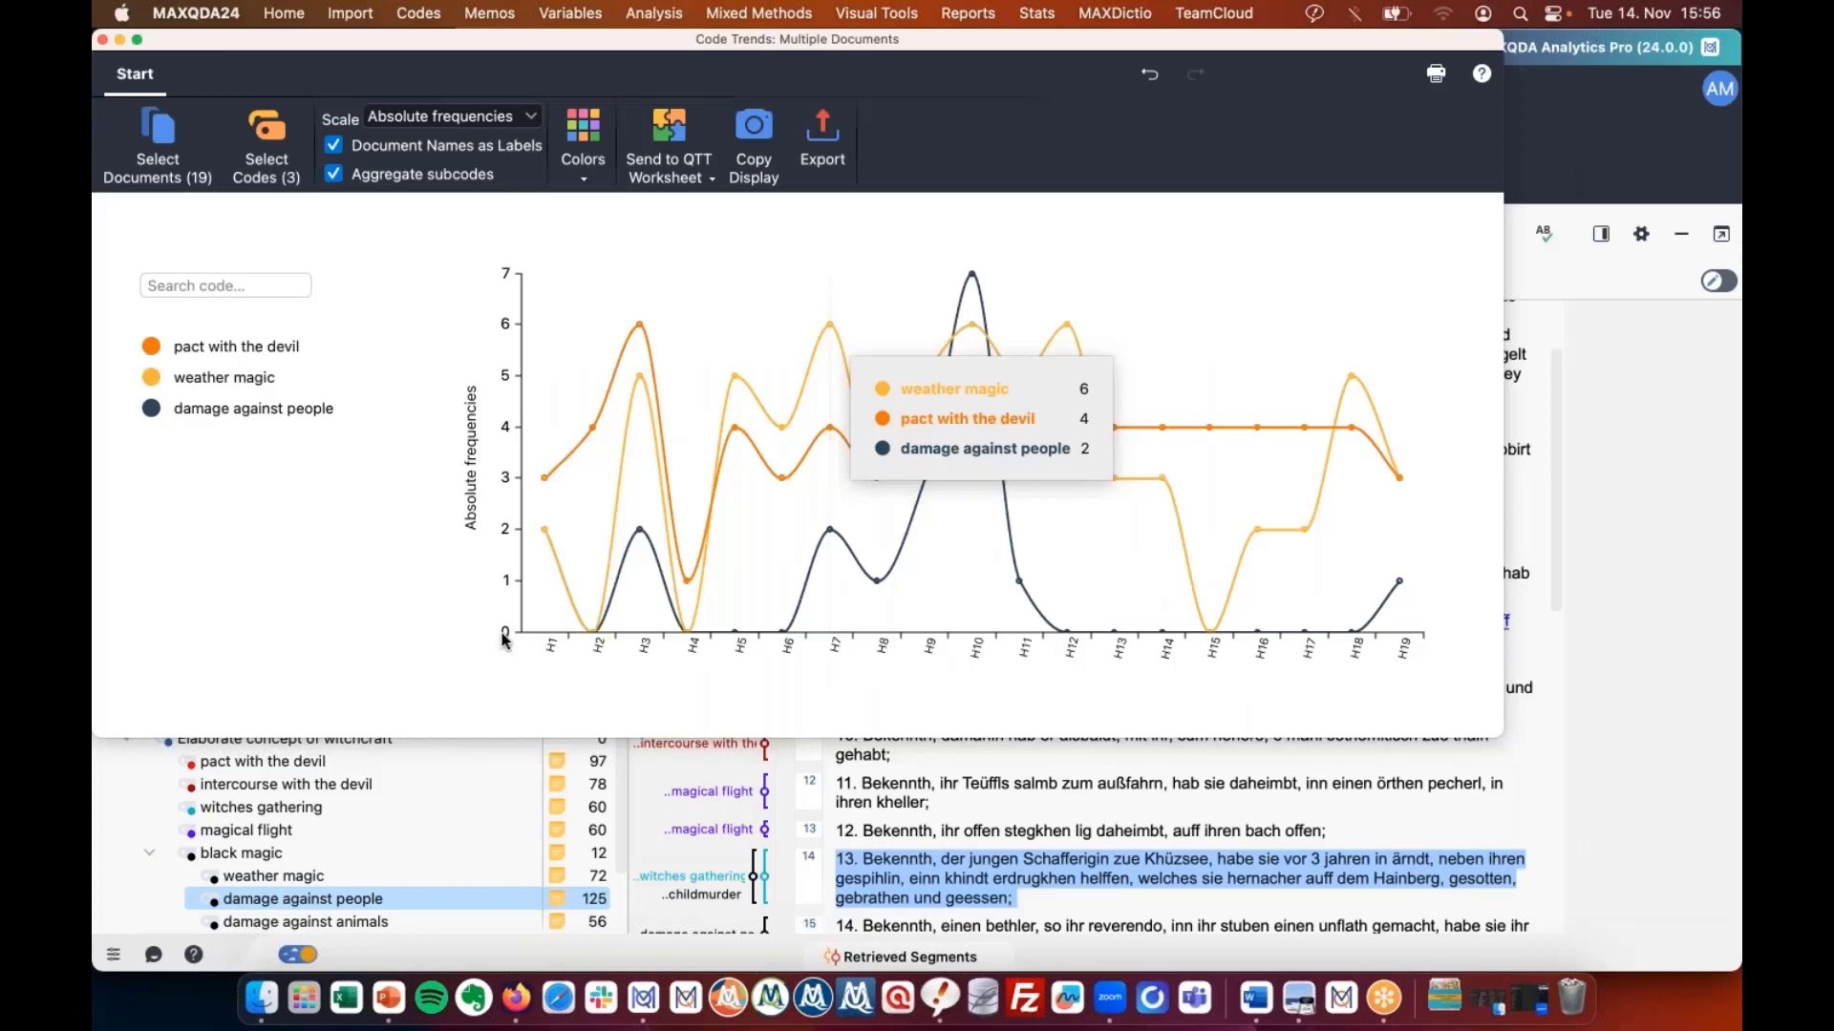
left_click(1662, 233)
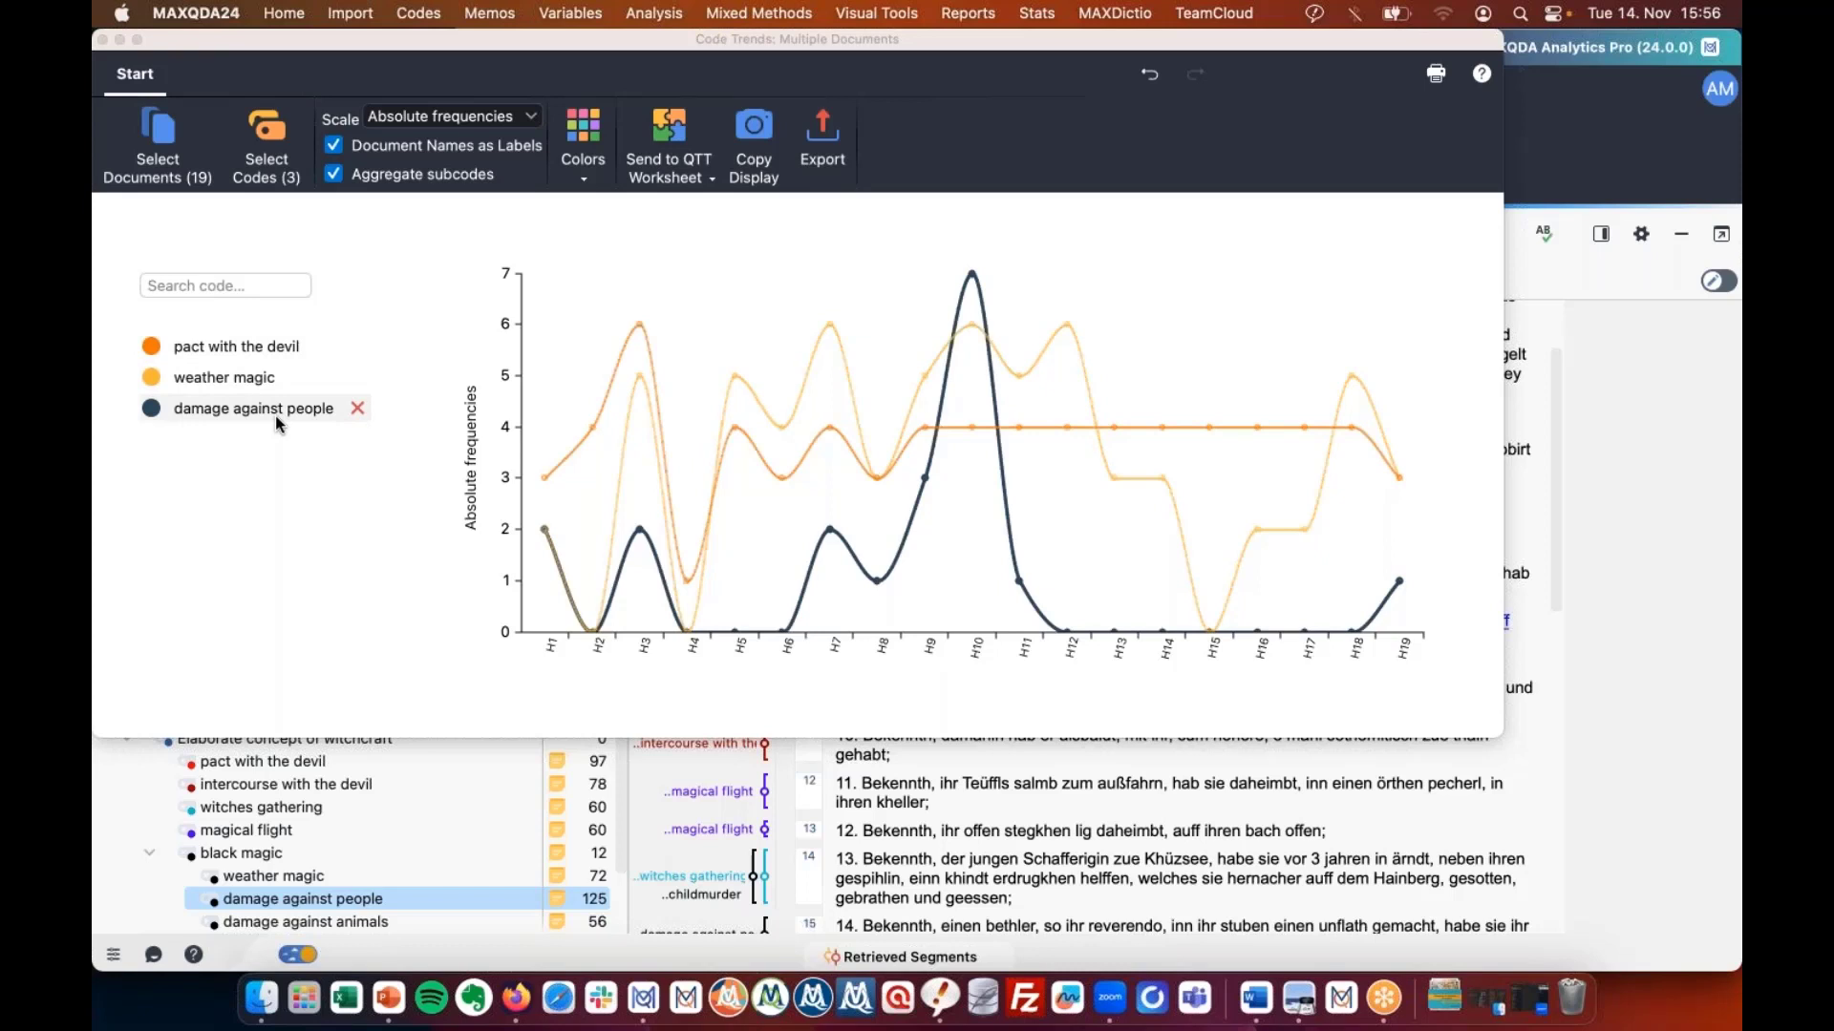
mouse_move(276, 419)
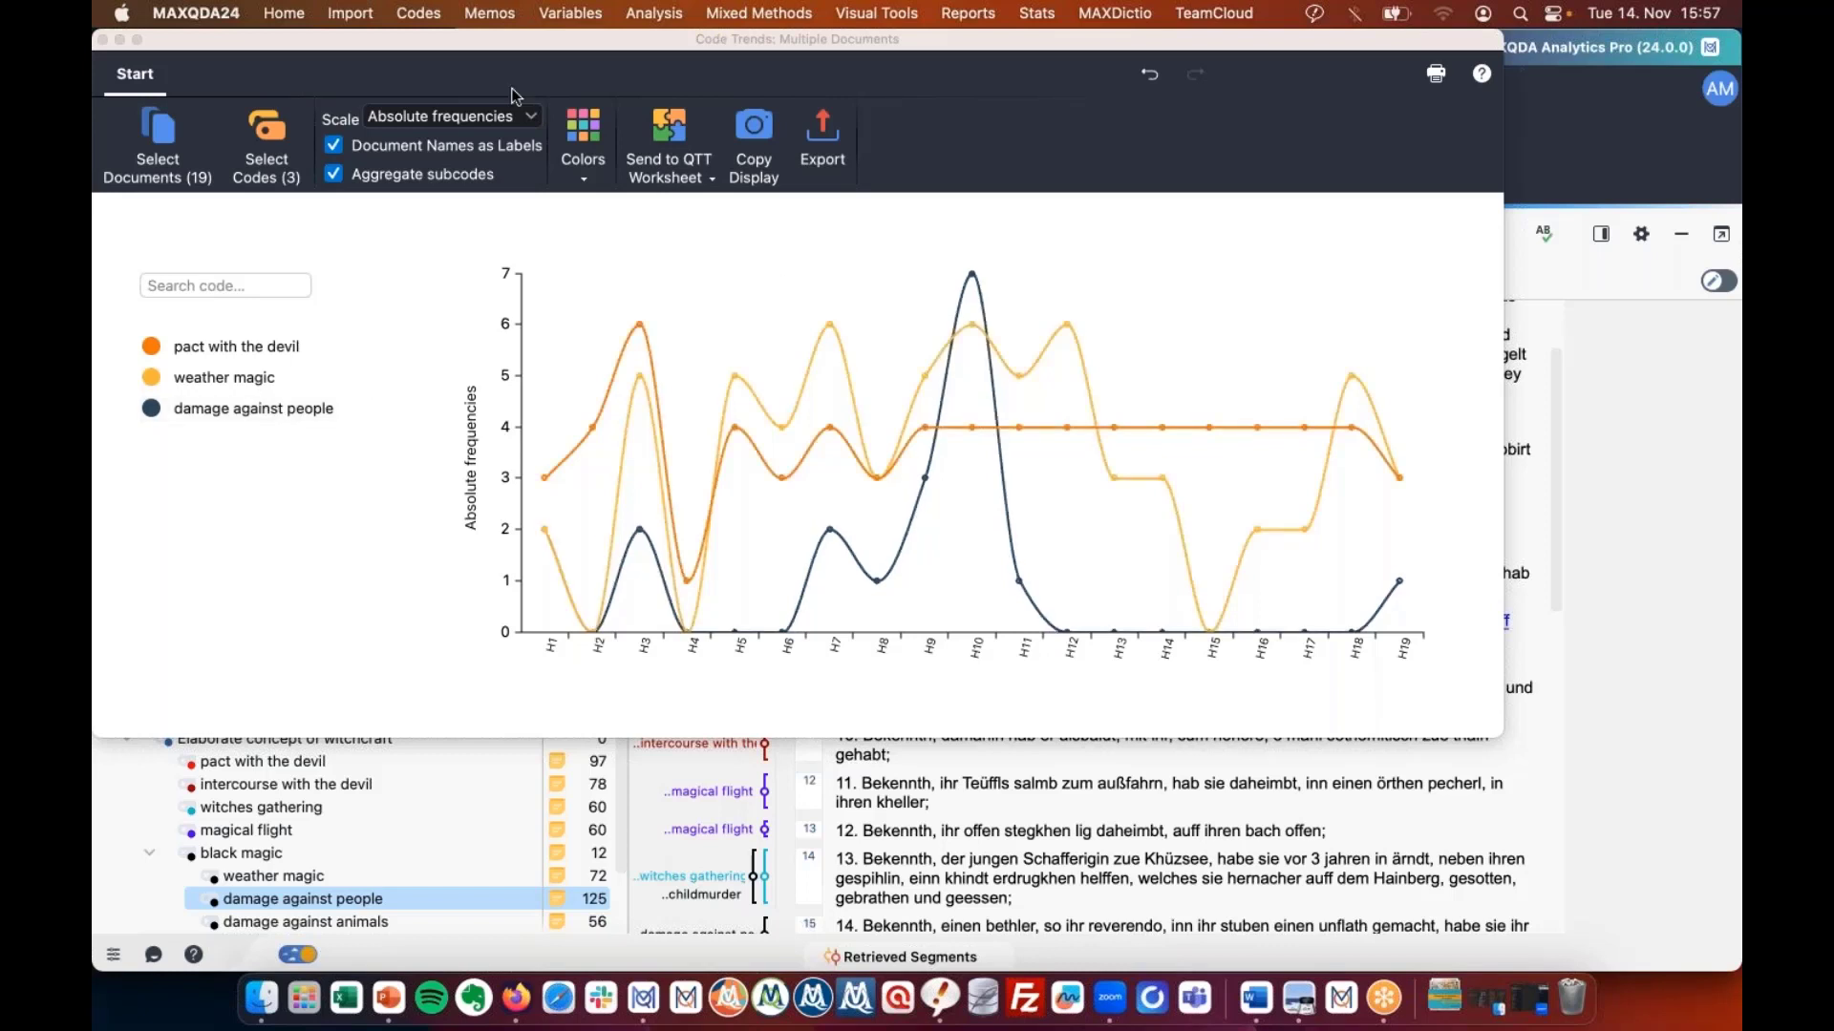
Switch the Code Trends chart scale to Coverage %.
left_click(526, 118)
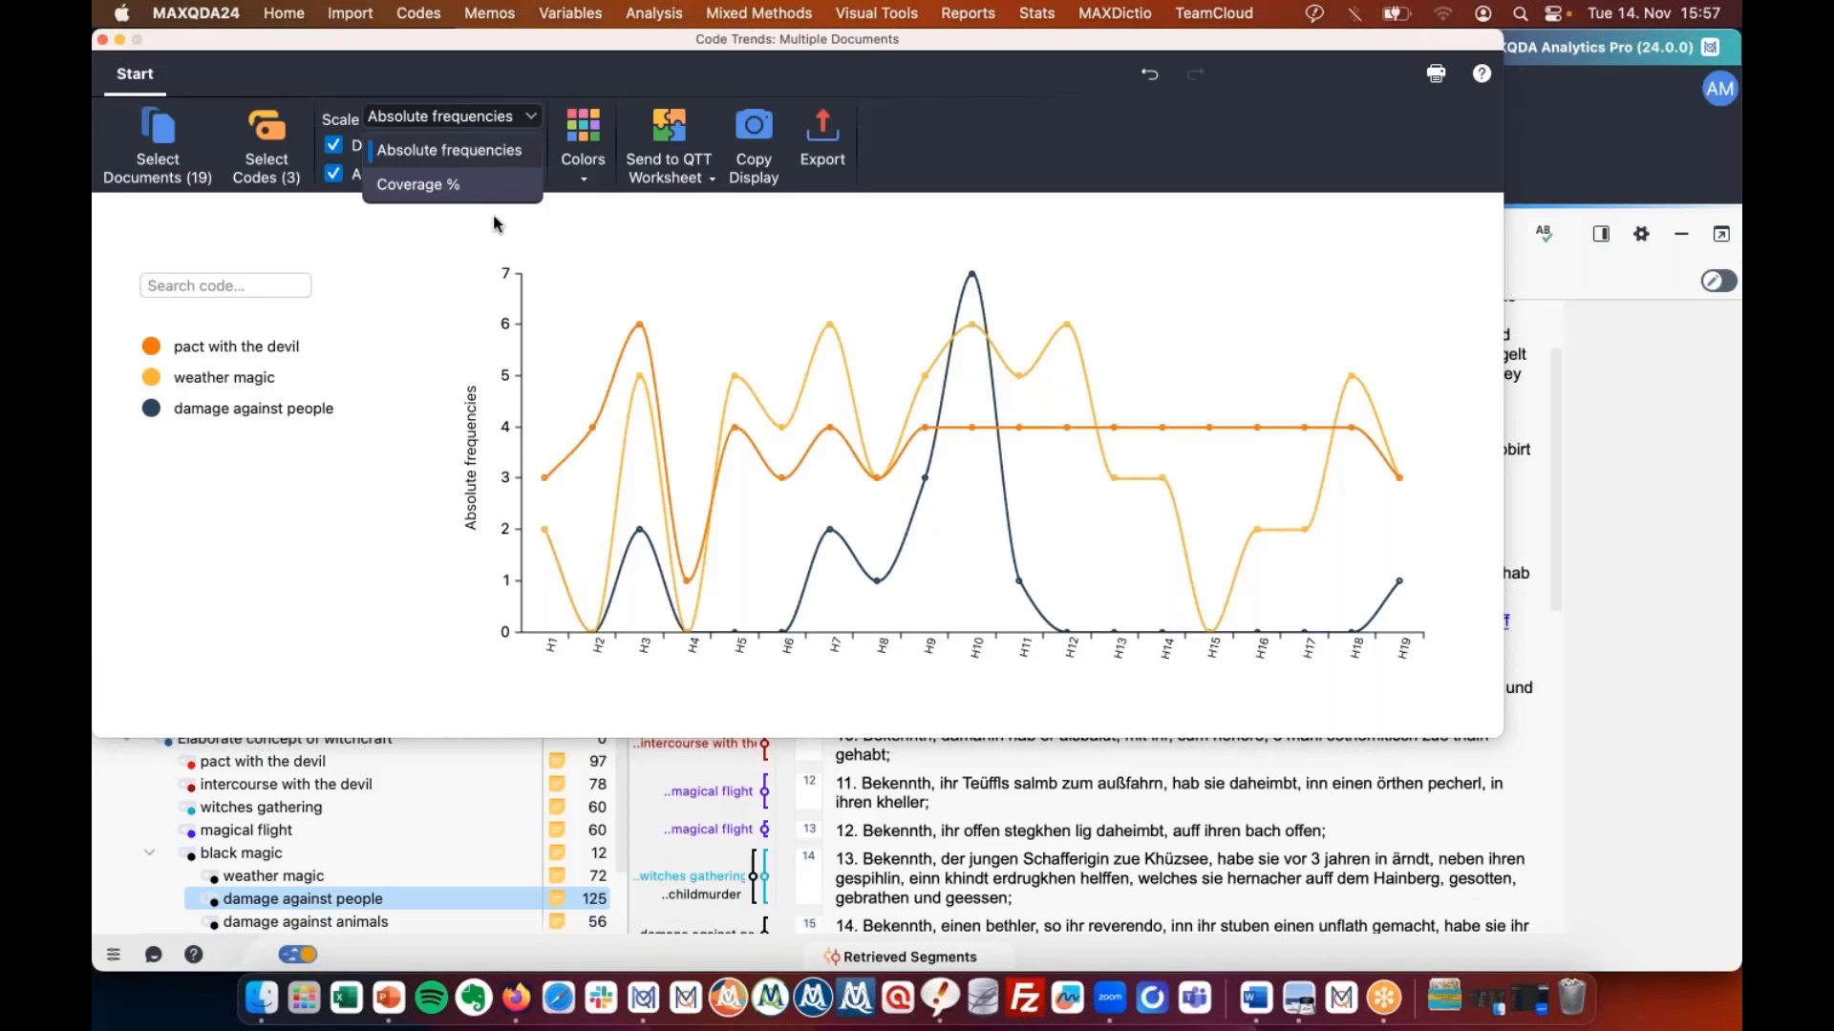
left_click(426, 486)
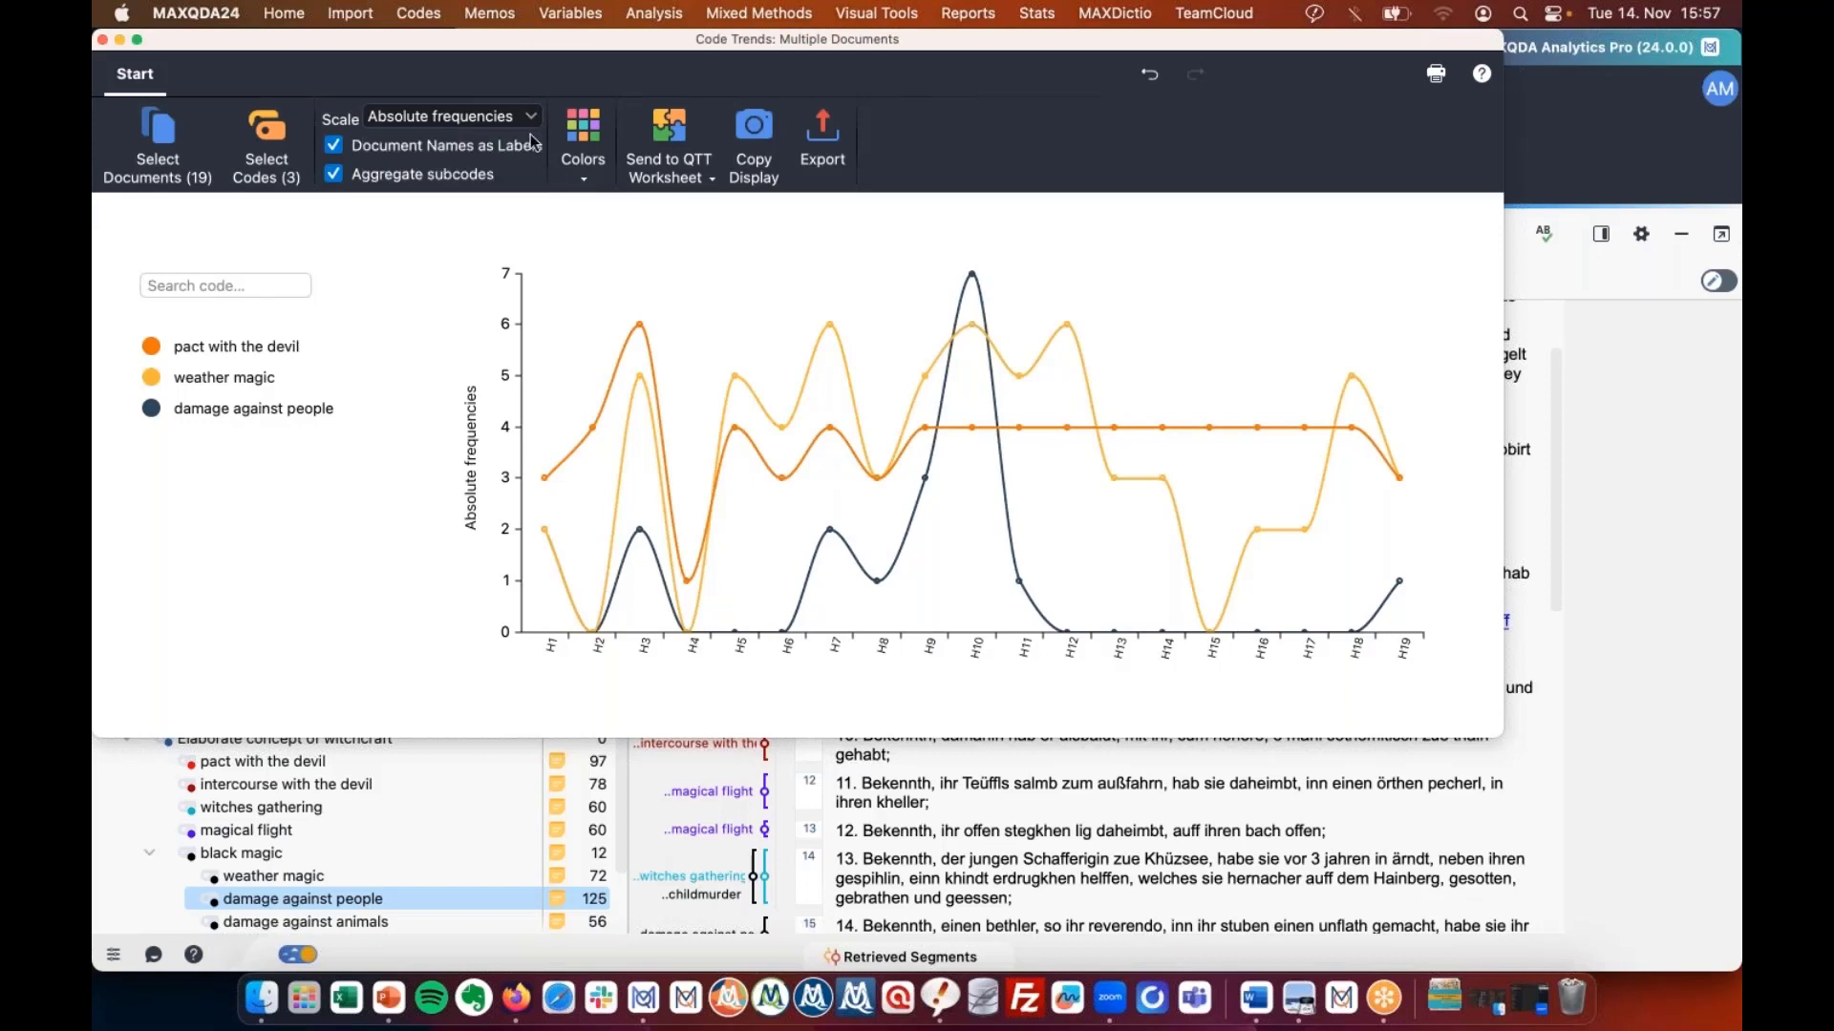
left_click(530, 116)
left_click(482, 181)
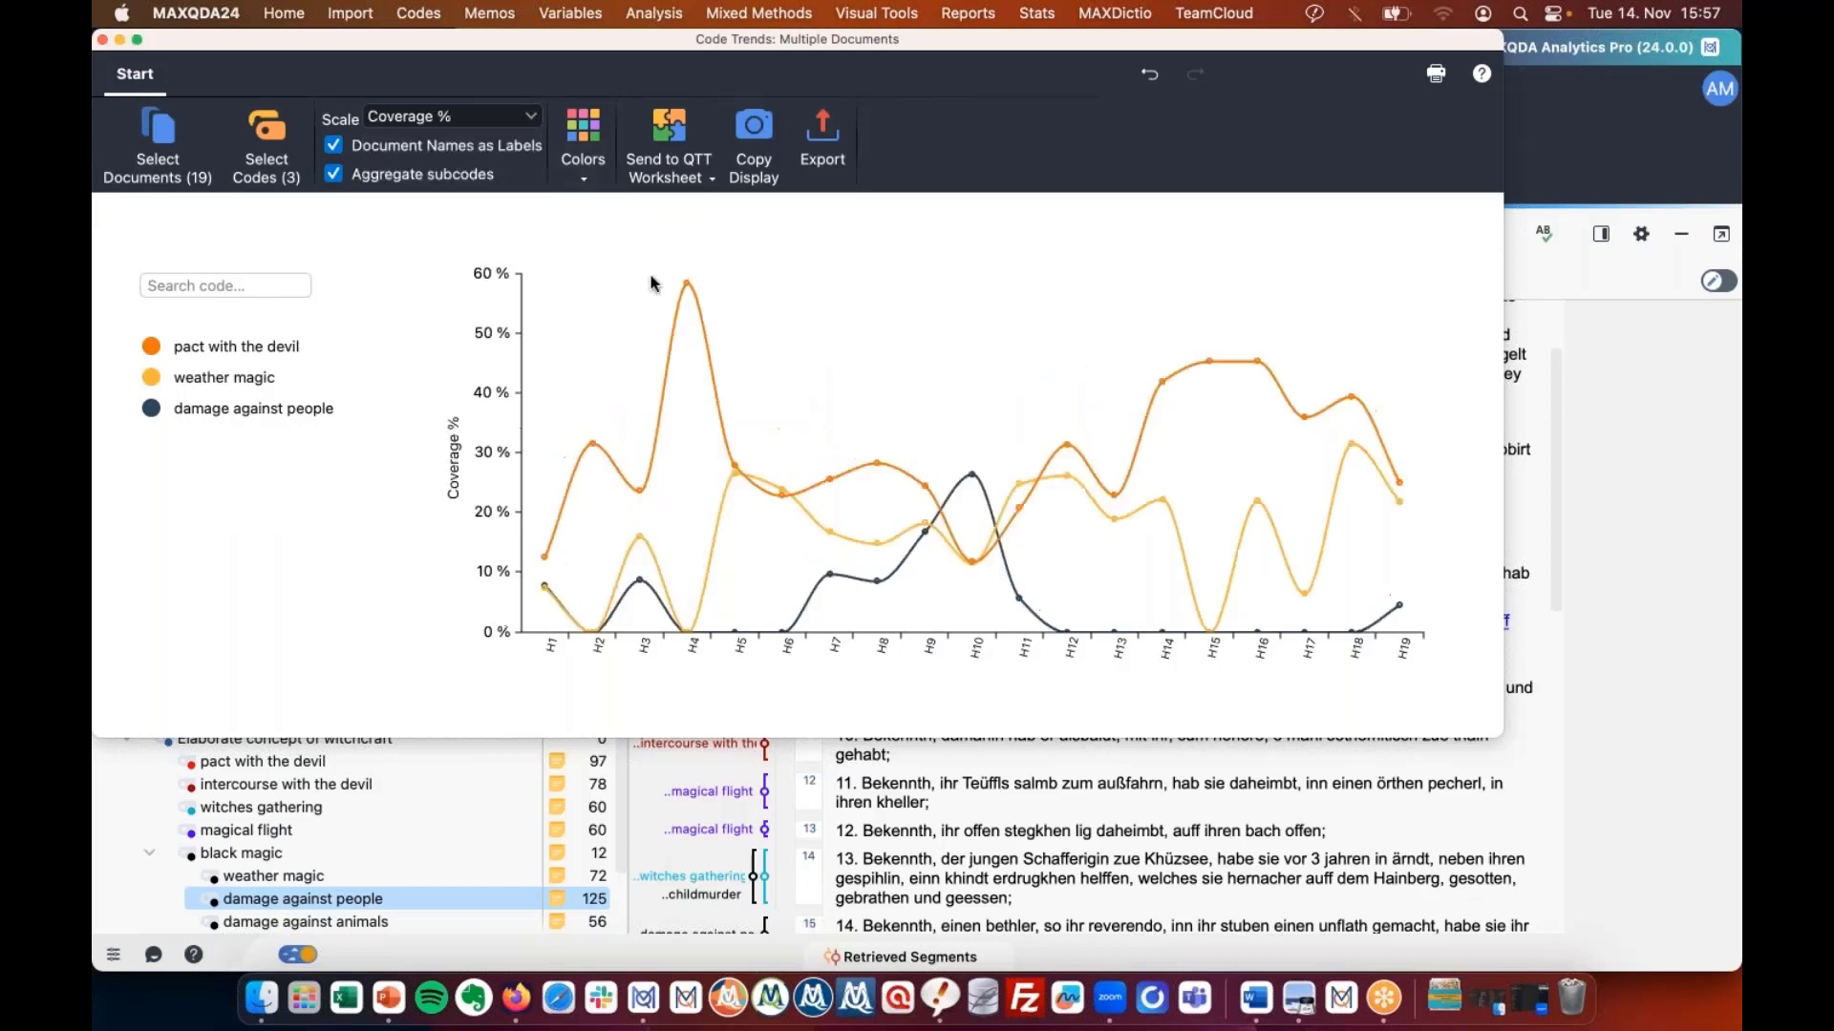
mouse_move(689, 286)
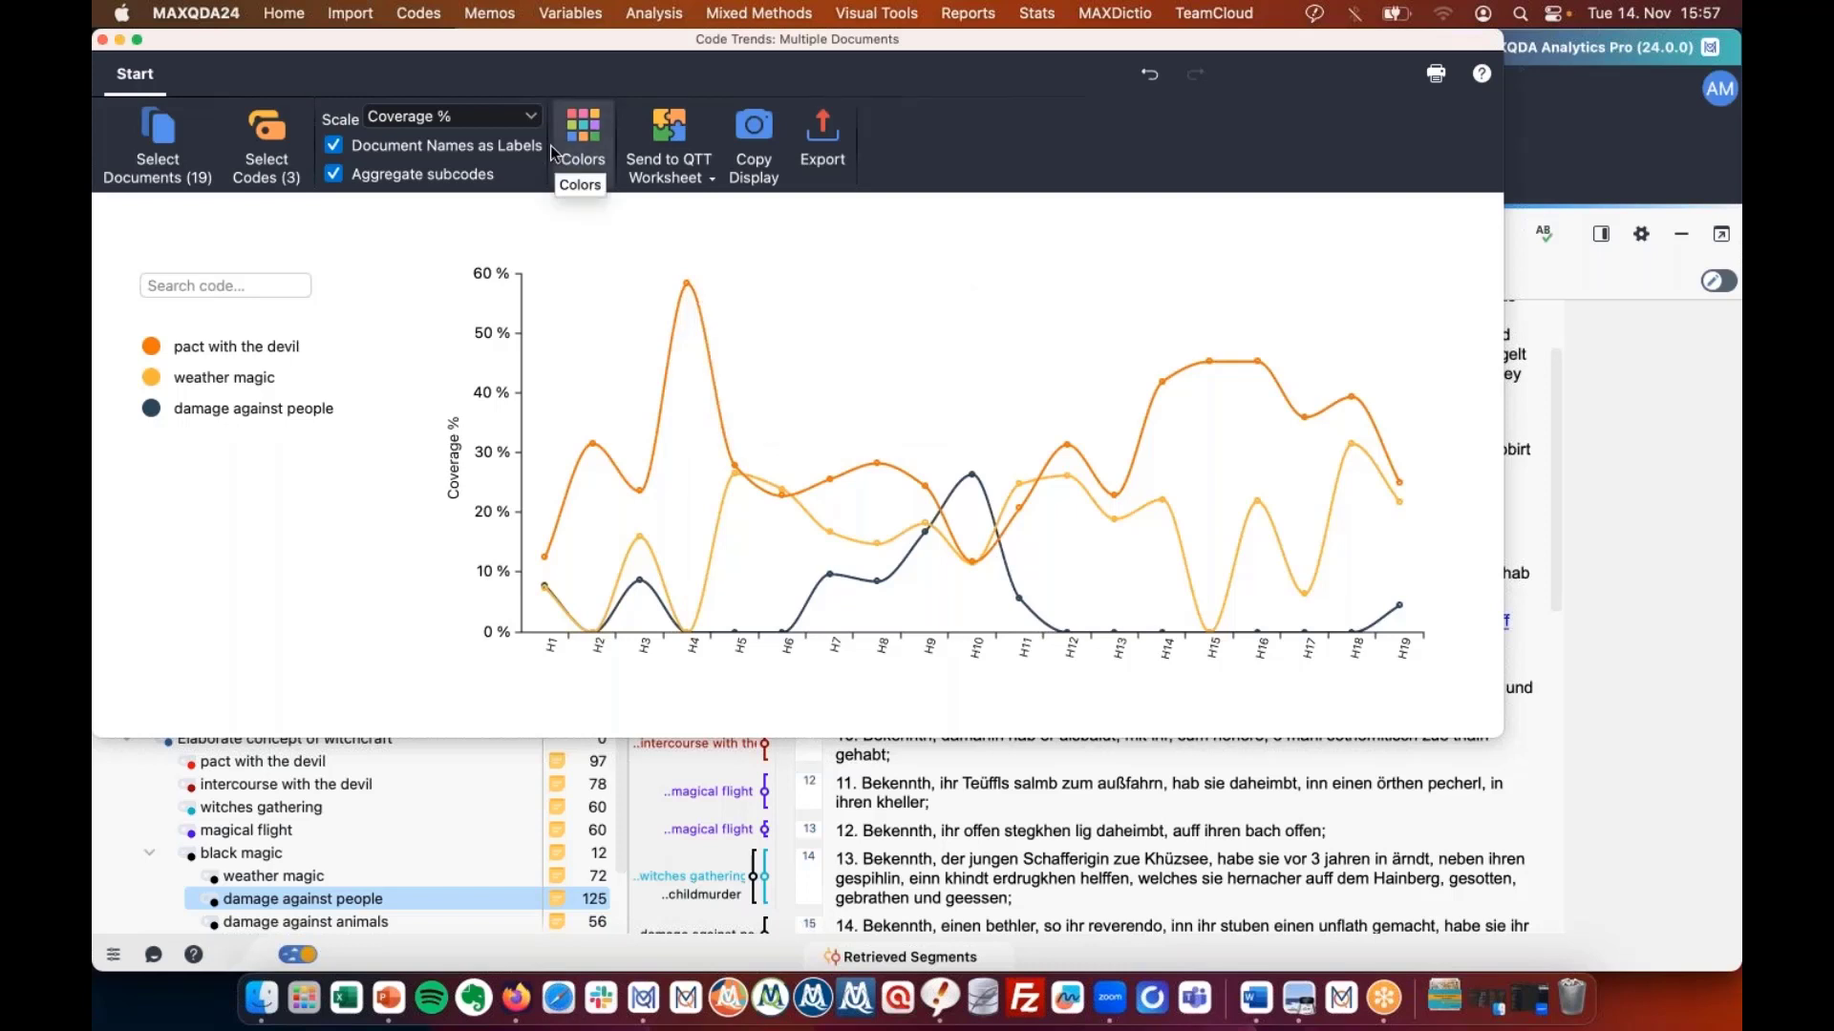
Review the Coverage % chart, with pact with the devil peaking near 58% in H4, then close it.
left_click(524, 116)
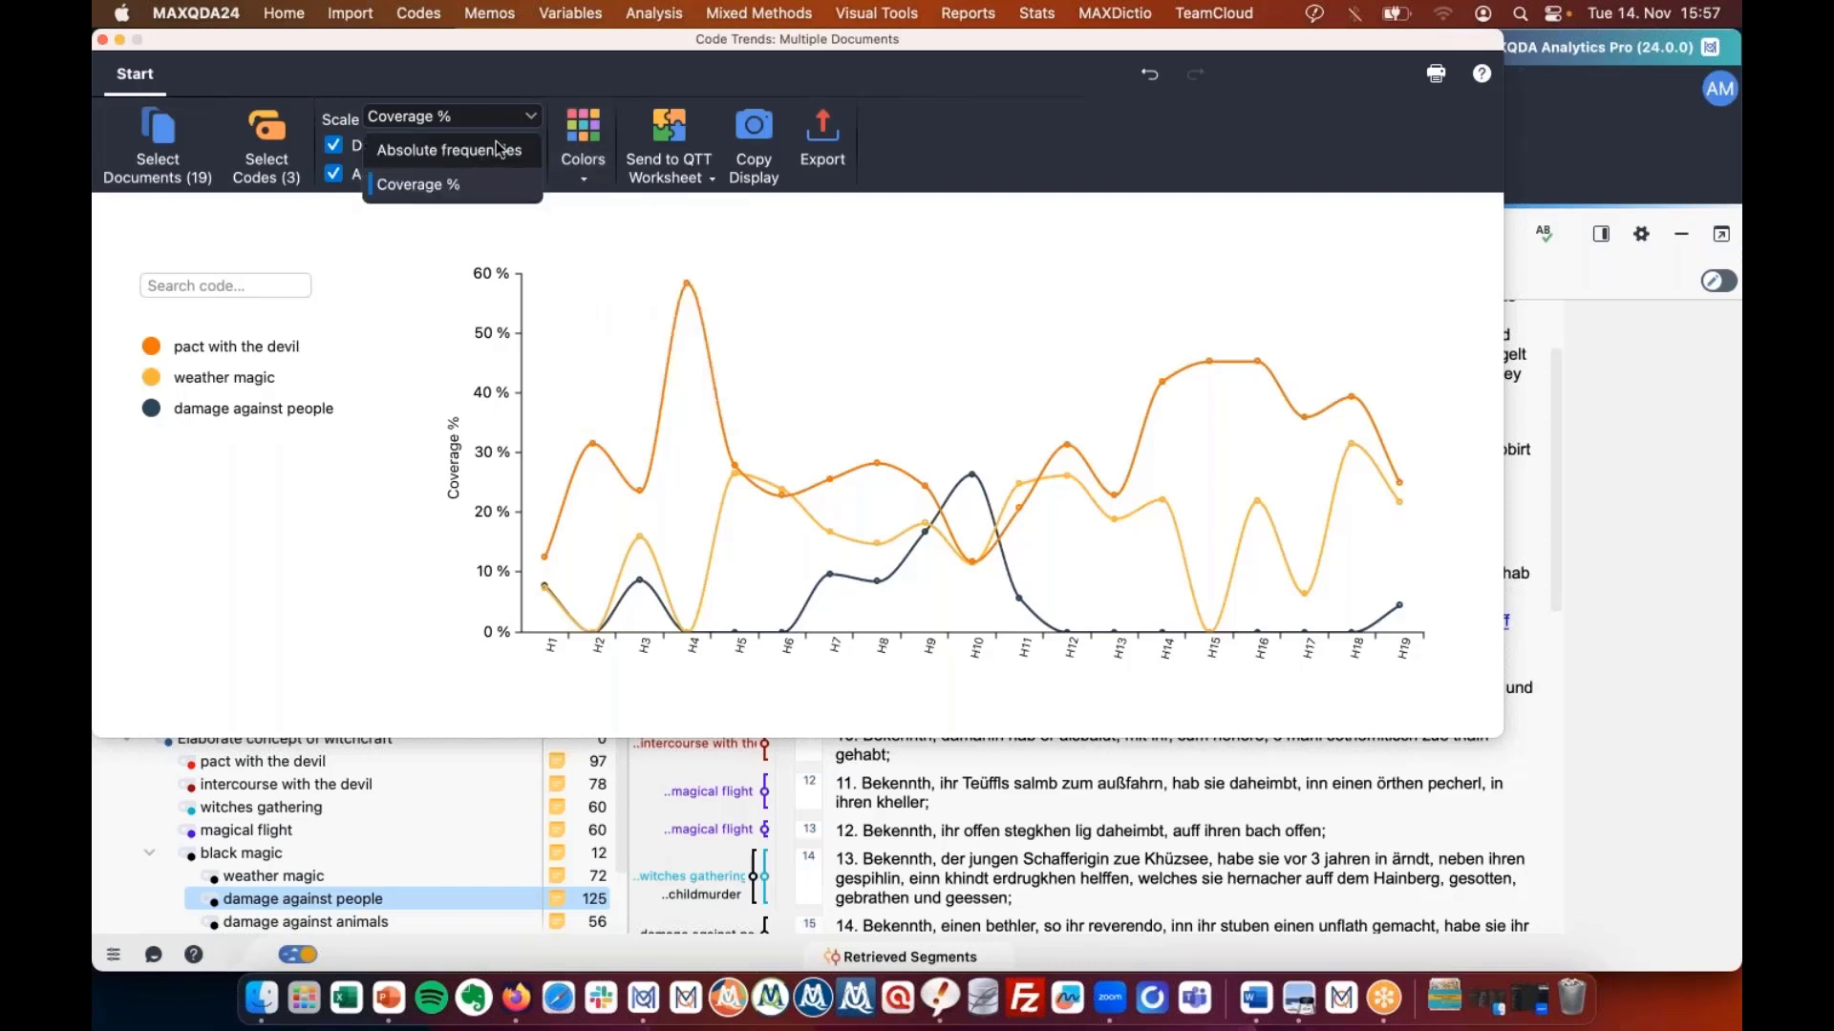
left_click(524, 116)
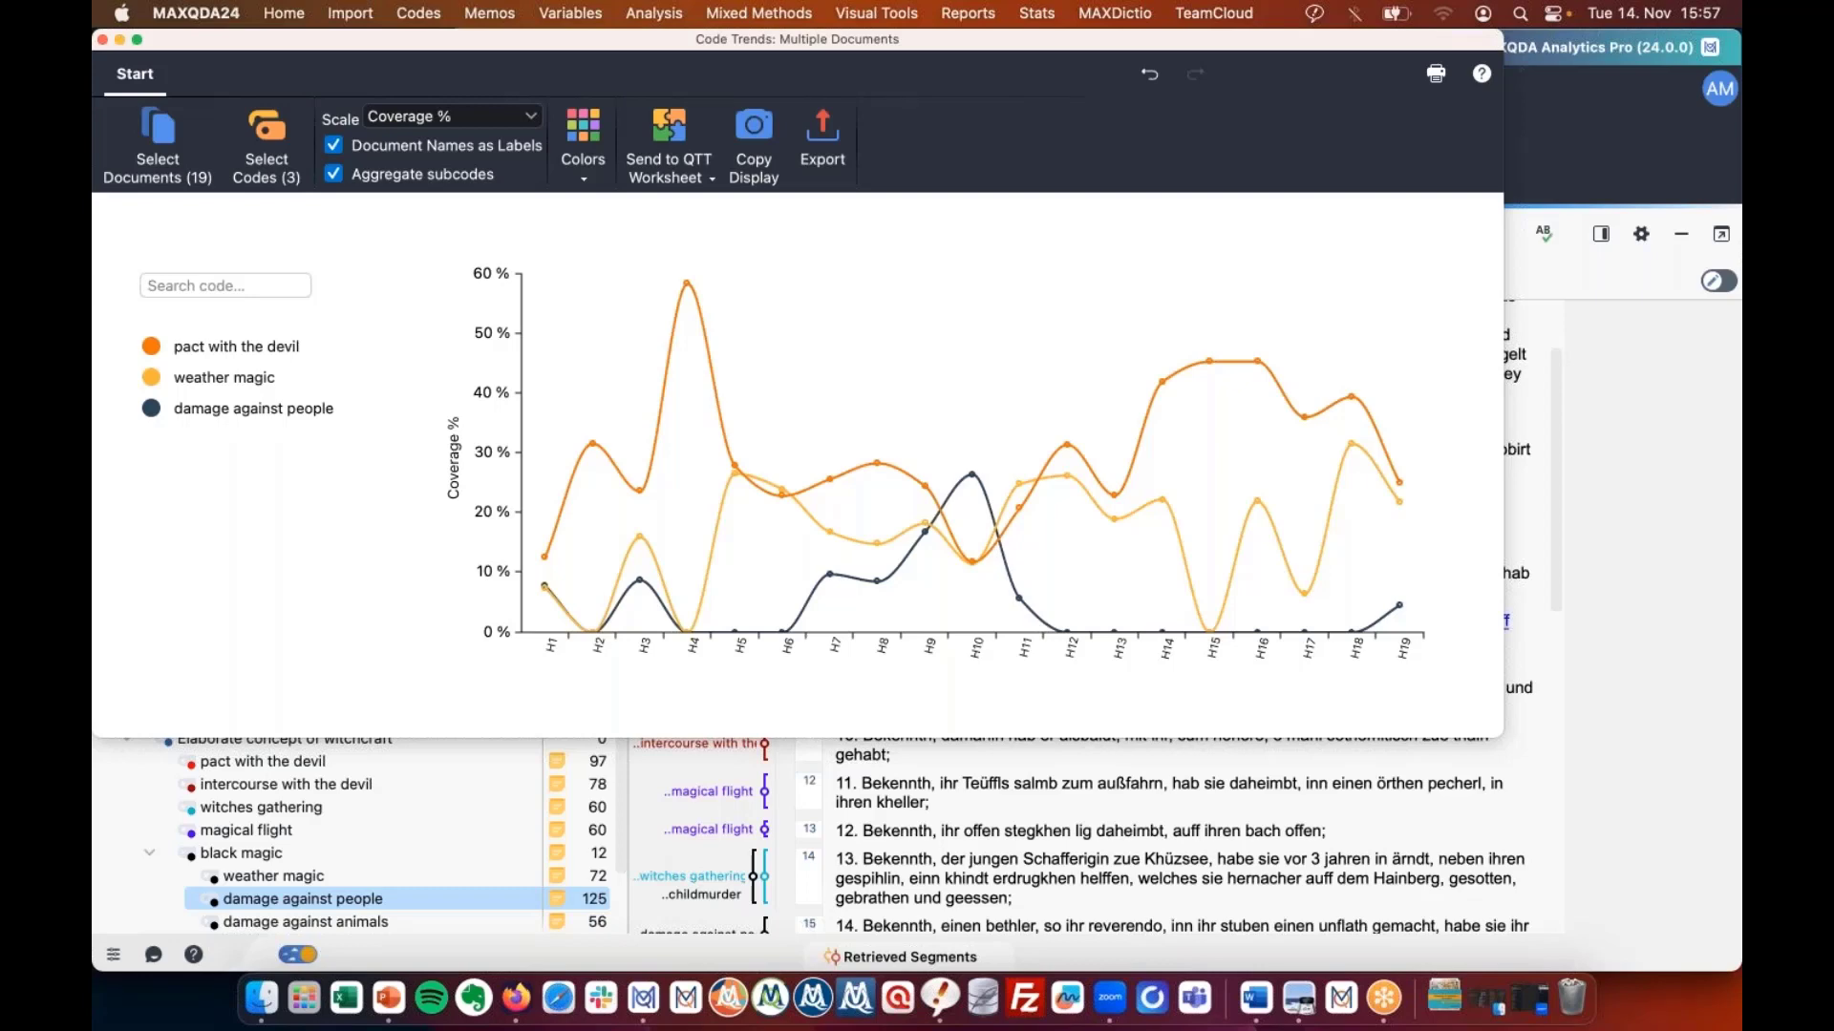
key("super+w")
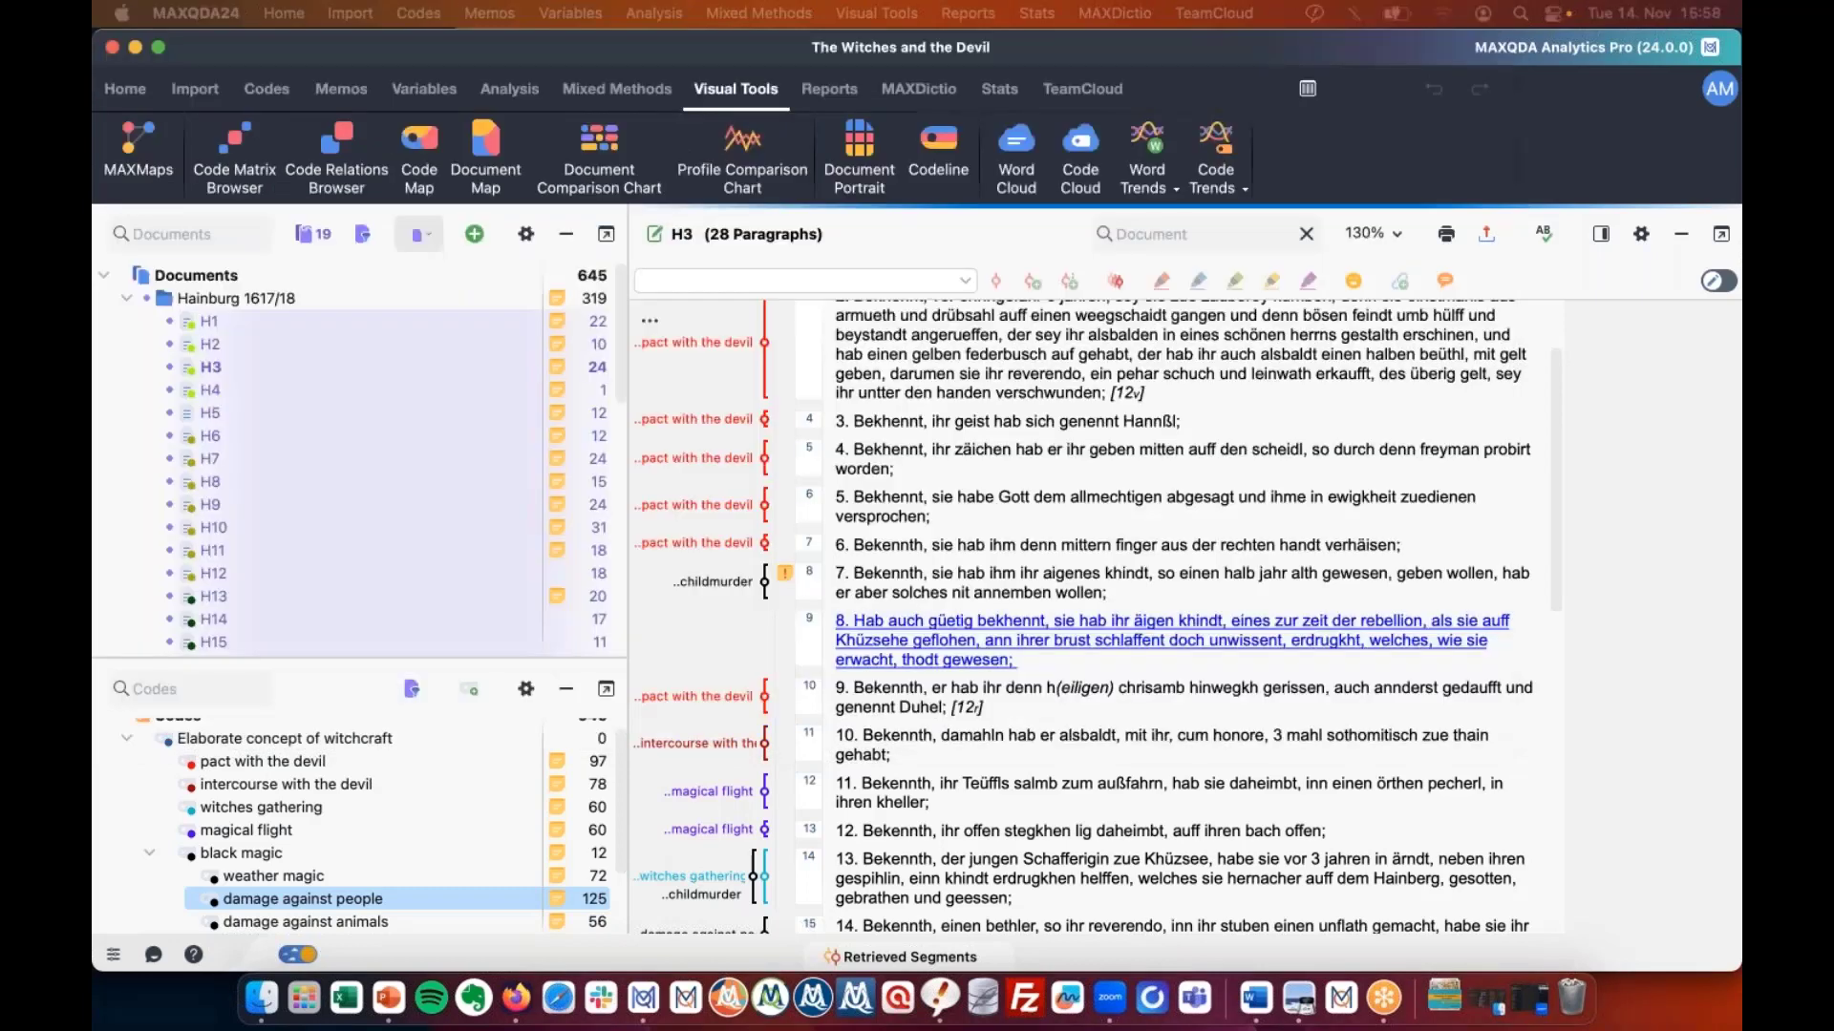